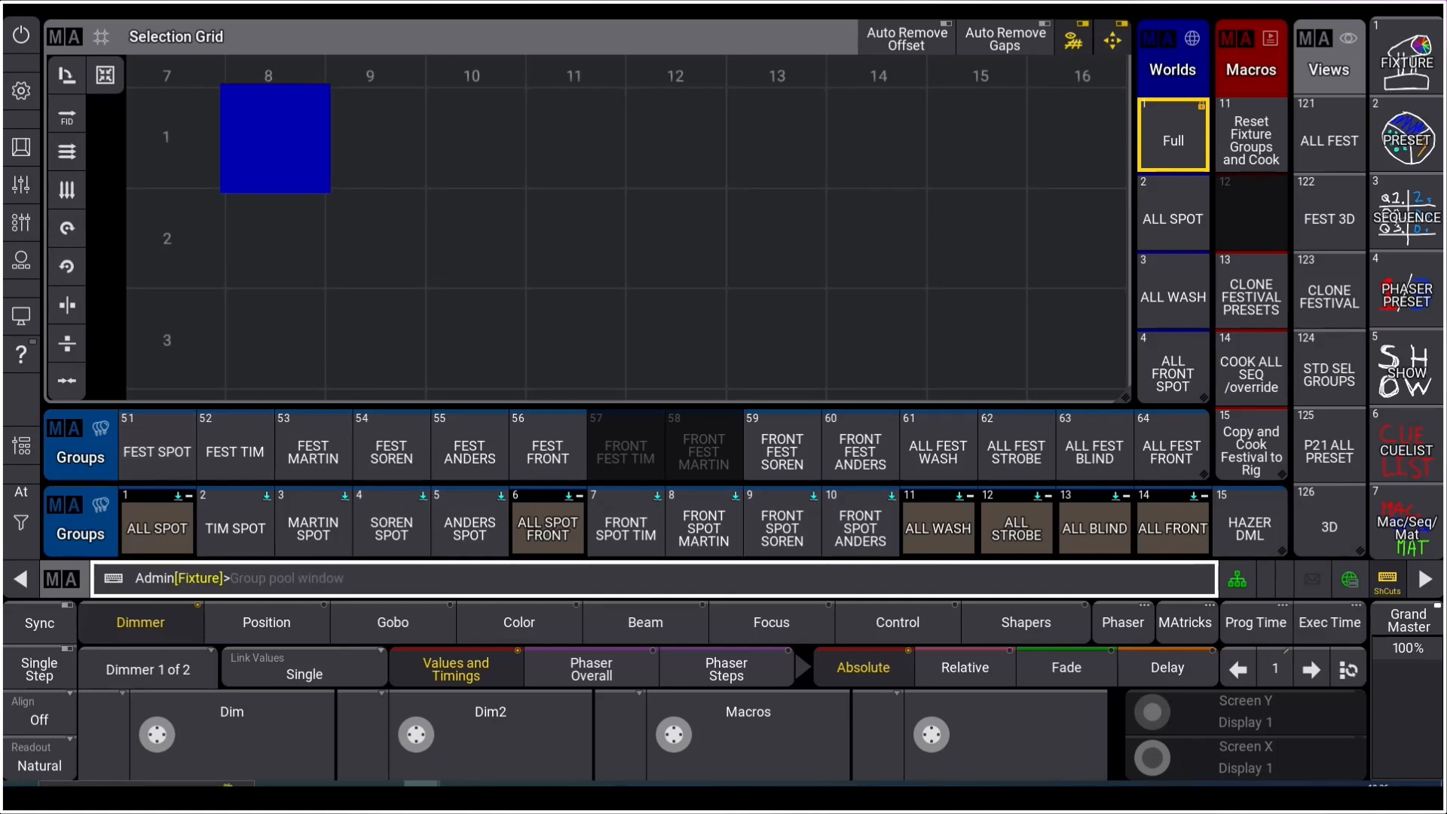
# Step: Switch to the view with the clone groups and inspect the ALL CLONE WASH group in the Selection Grid, clearing the selection each time
pyautogui.click(157, 446)
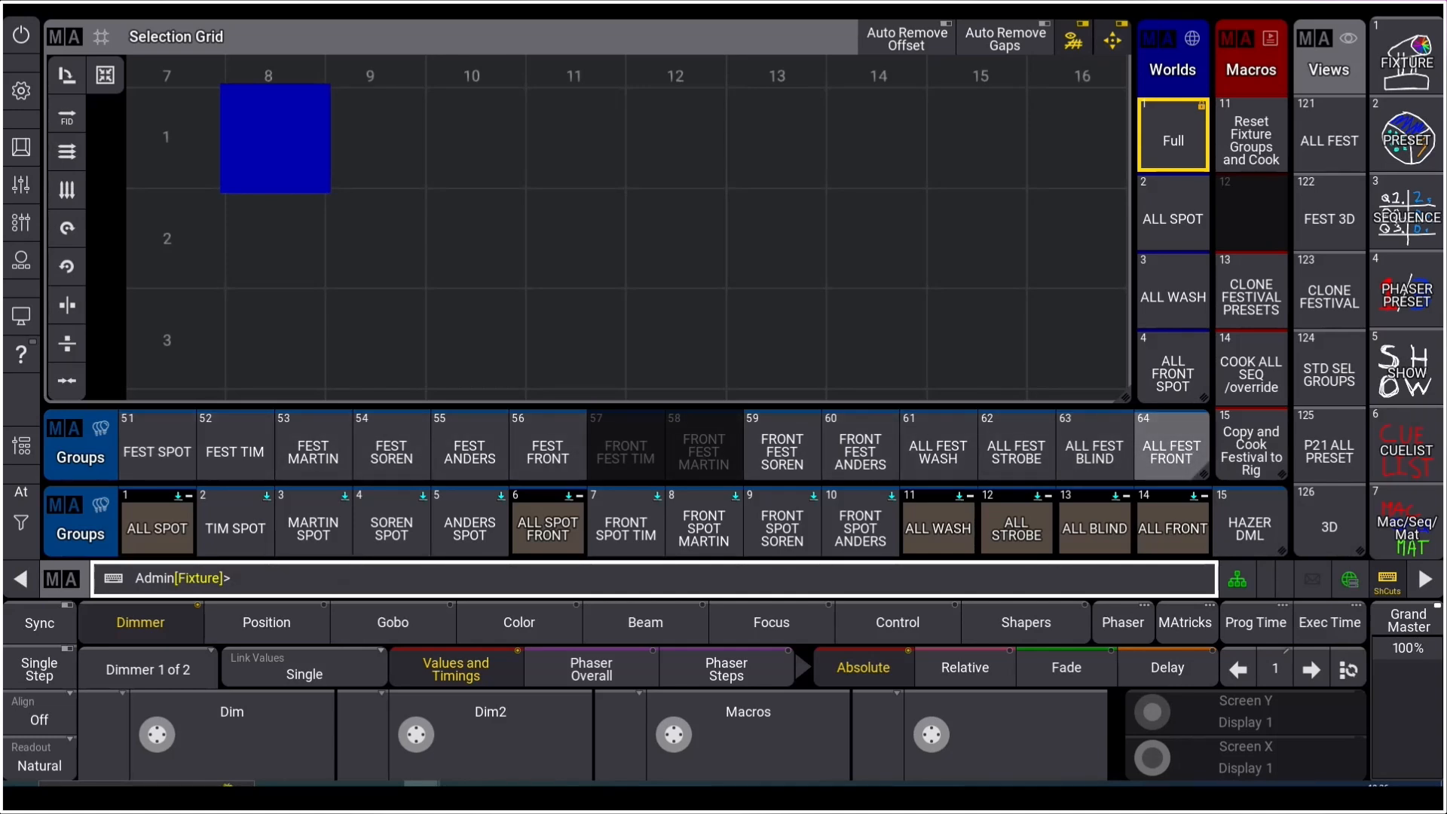
pyautogui.click(1329, 369)
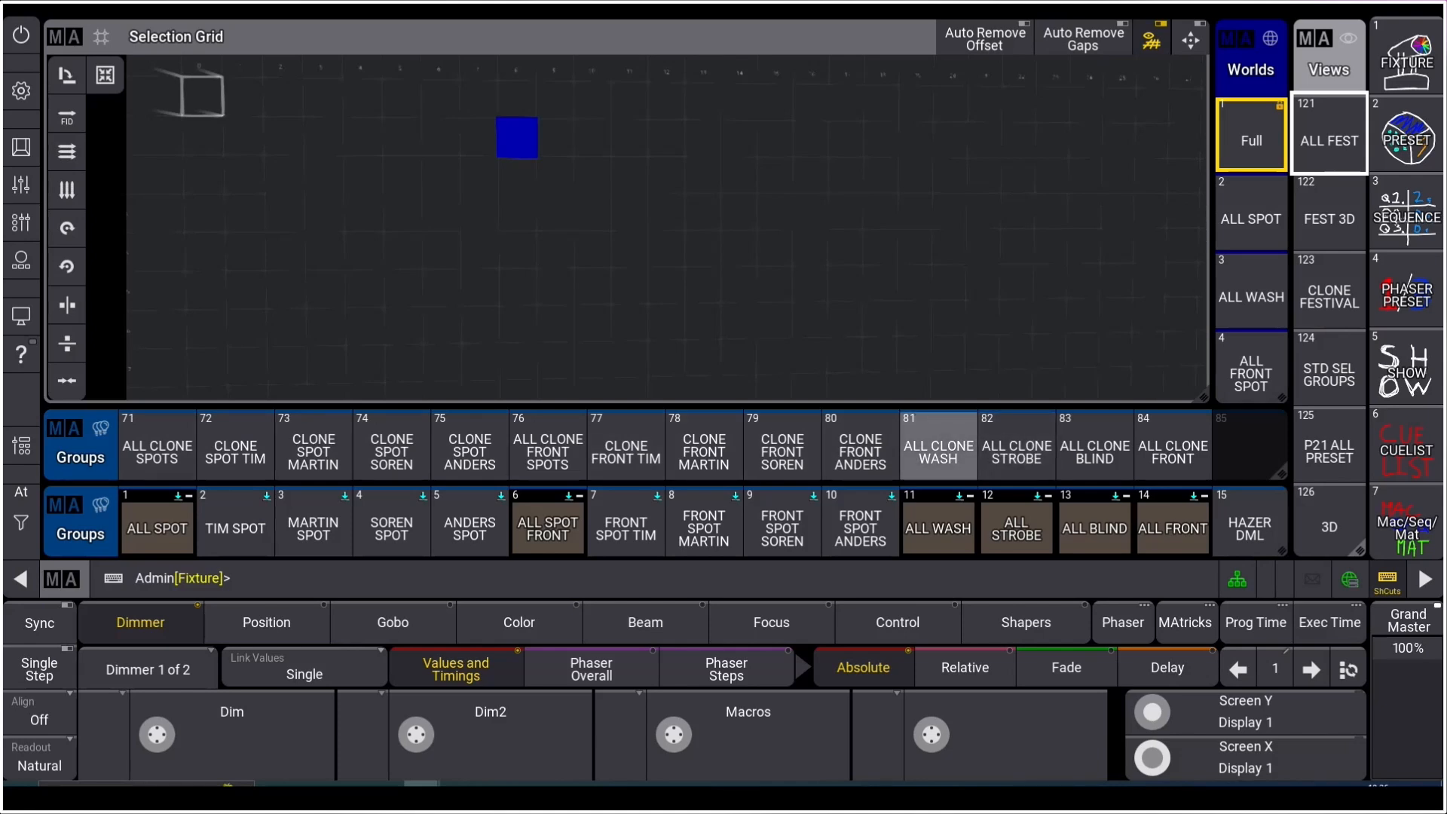
pyautogui.click(938, 452)
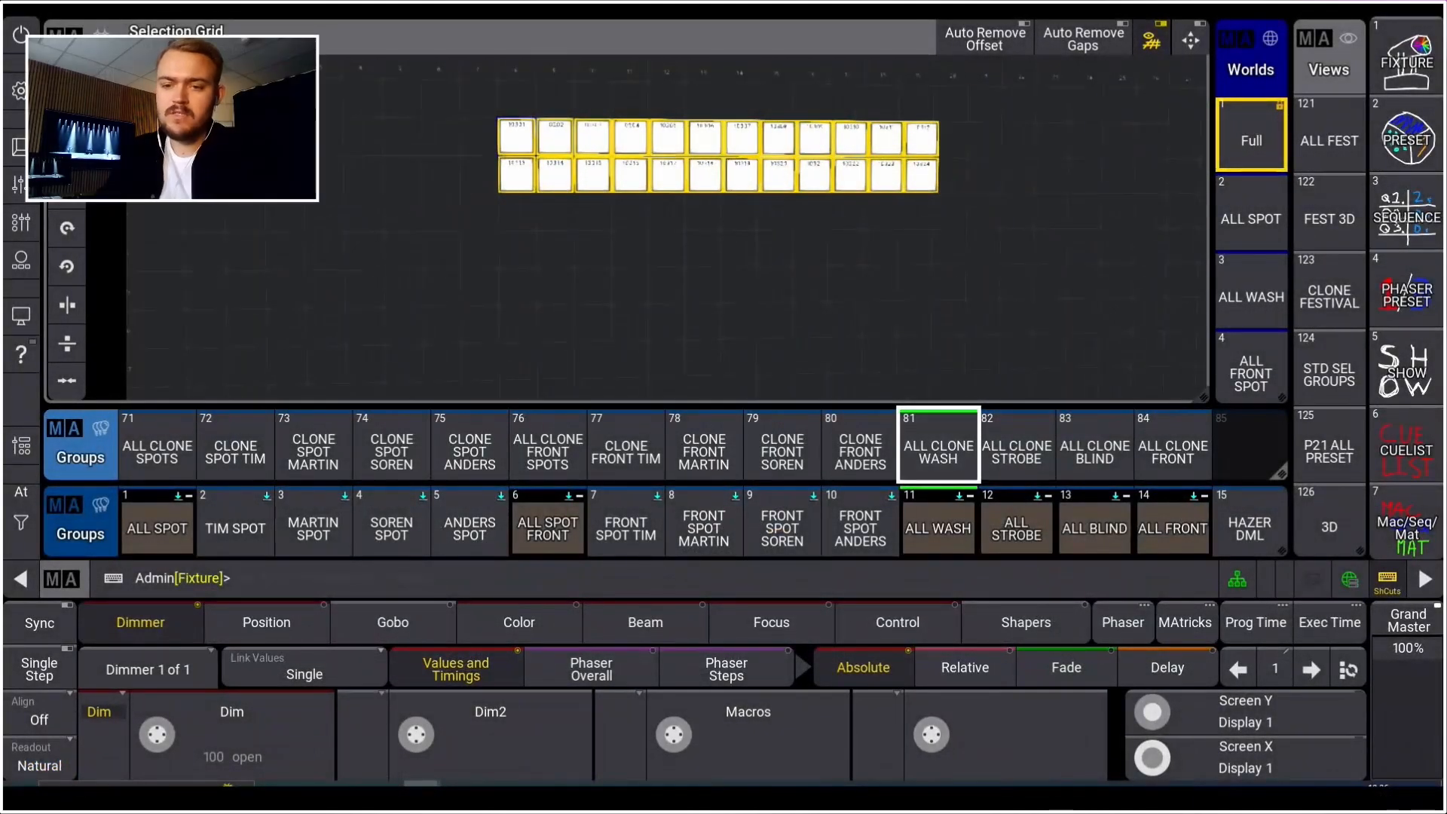
pyautogui.press('Escape')
pyautogui.click(938, 452)
pyautogui.press('Escape')
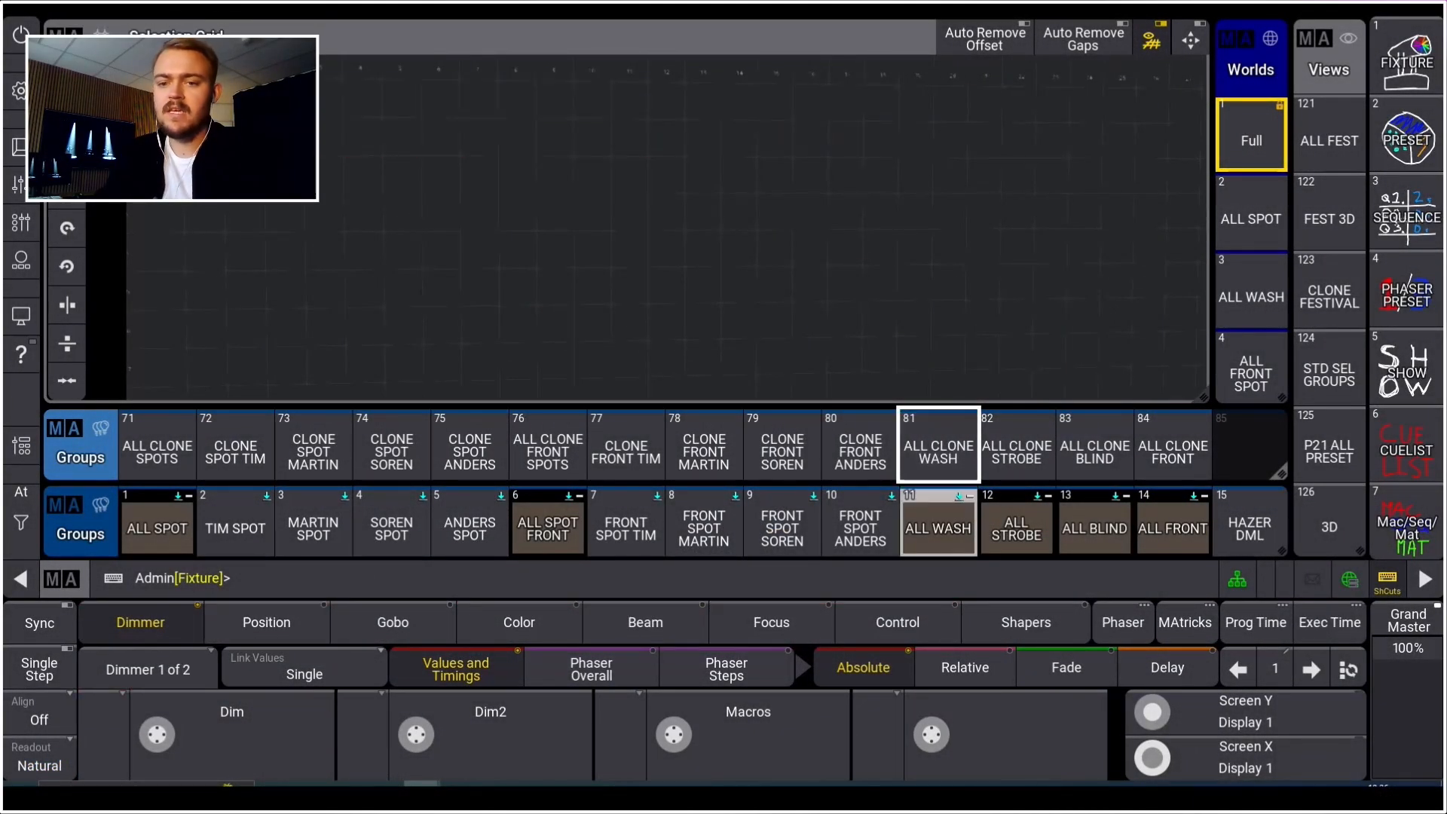
# Step: Compare the ALL WASH and ALL CLONE WASH groups by selecting and clearing each in turn
pyautogui.click(938, 528)
pyautogui.press('Escape')
pyautogui.click(938, 452)
pyautogui.press('Escape')
pyautogui.click(938, 527)
pyautogui.press('Escape')
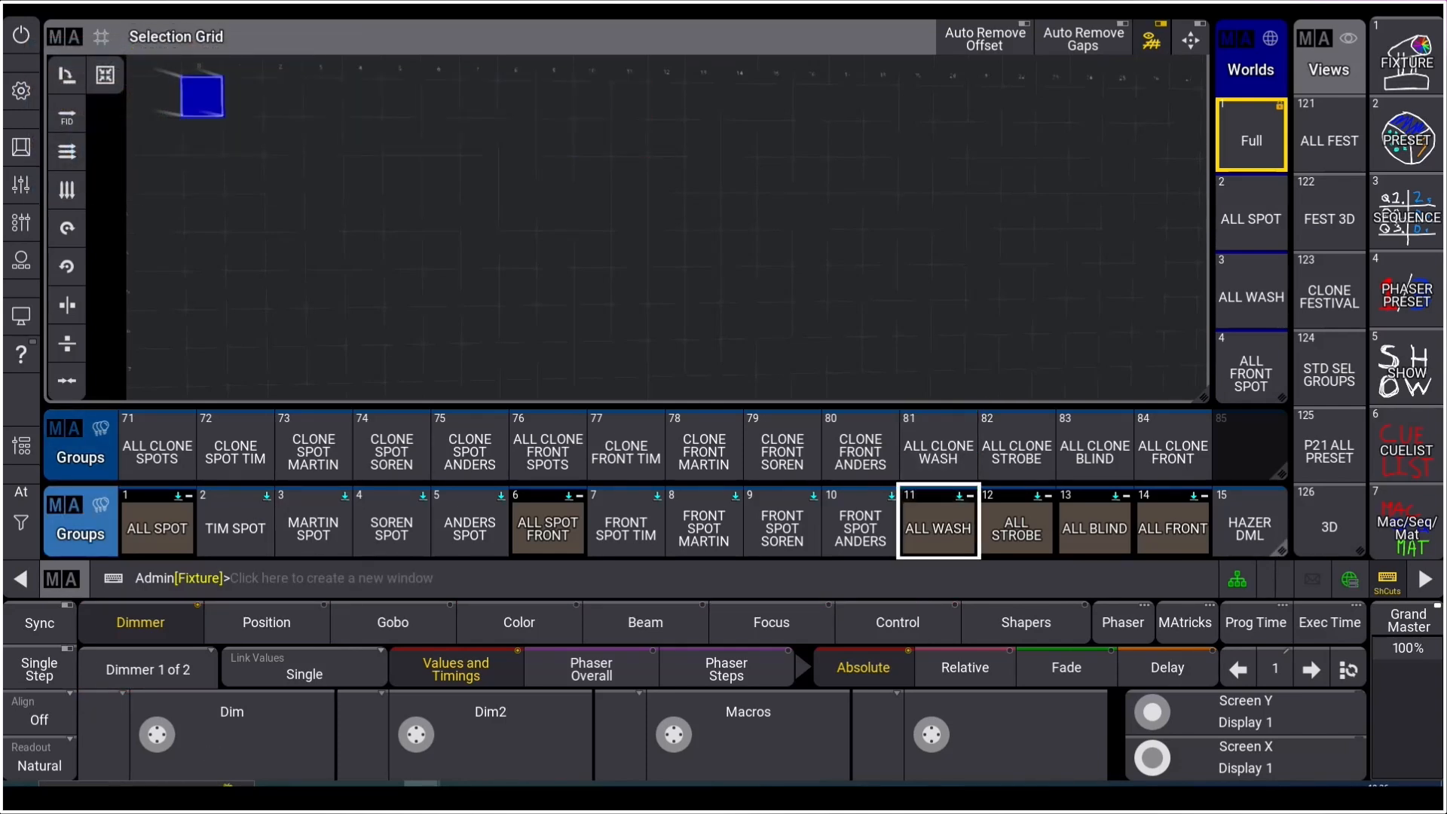
# Step: Inspect the ALL CLONE STROBE, ALL CLONE BLIND and ALL CLONE WASH groups one at a time, clearing the selection after each
pyautogui.click(1016, 452)
pyautogui.press('Escape')
pyautogui.click(1095, 453)
pyautogui.press('Escape')
pyautogui.click(938, 452)
pyautogui.press('Escape')
pyautogui.click(1016, 452)
pyautogui.press('Escape')
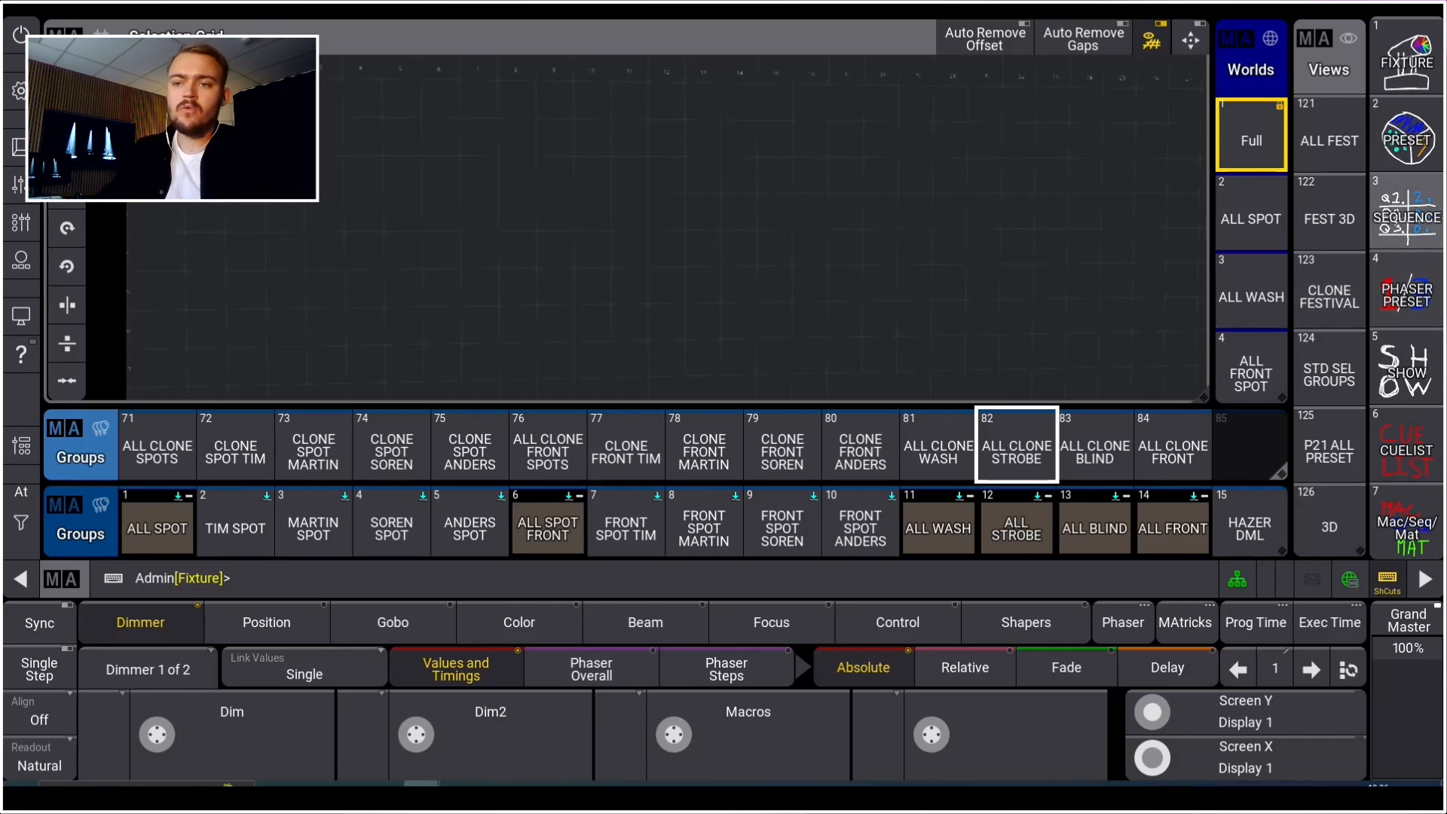
# Step: Switch to the ALL FEST view and inspect the layouts of the ALL FEST WASH and ALL FEST STROBE groups, clearing each selection
pyautogui.click(1406, 137)
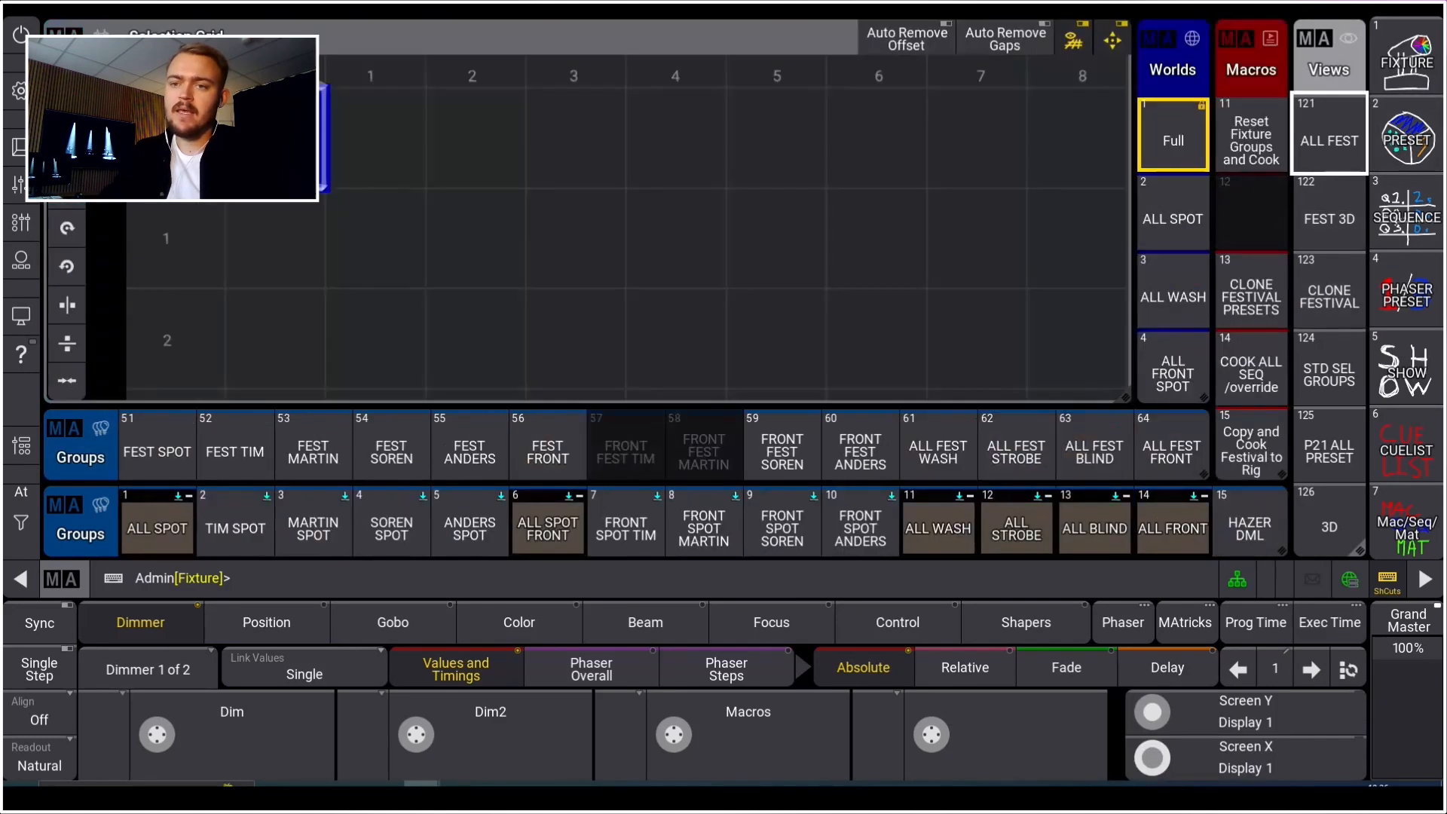
pyautogui.click(1329, 296)
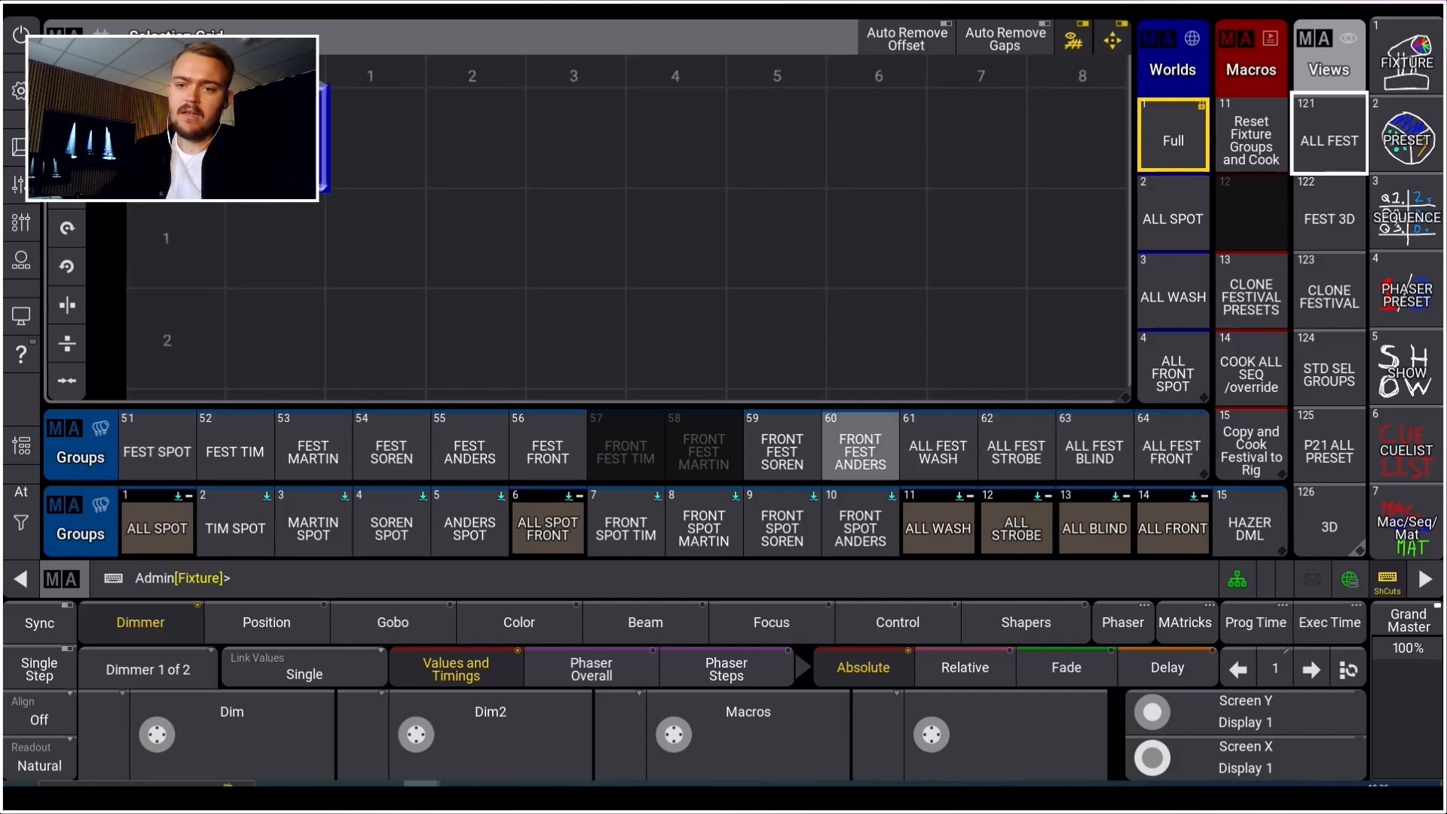
pyautogui.click(937, 452)
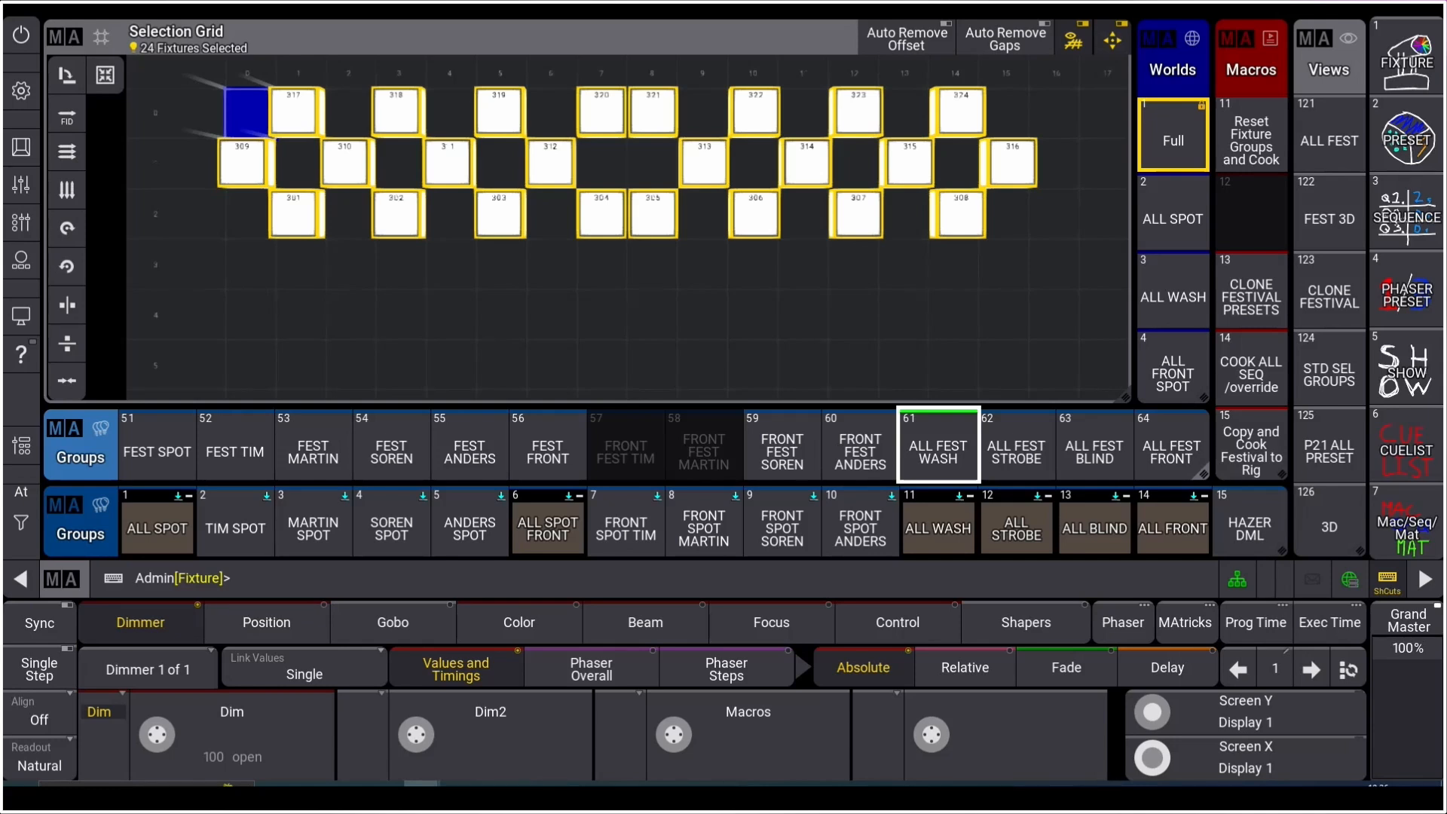
pyautogui.press('BackSpace')
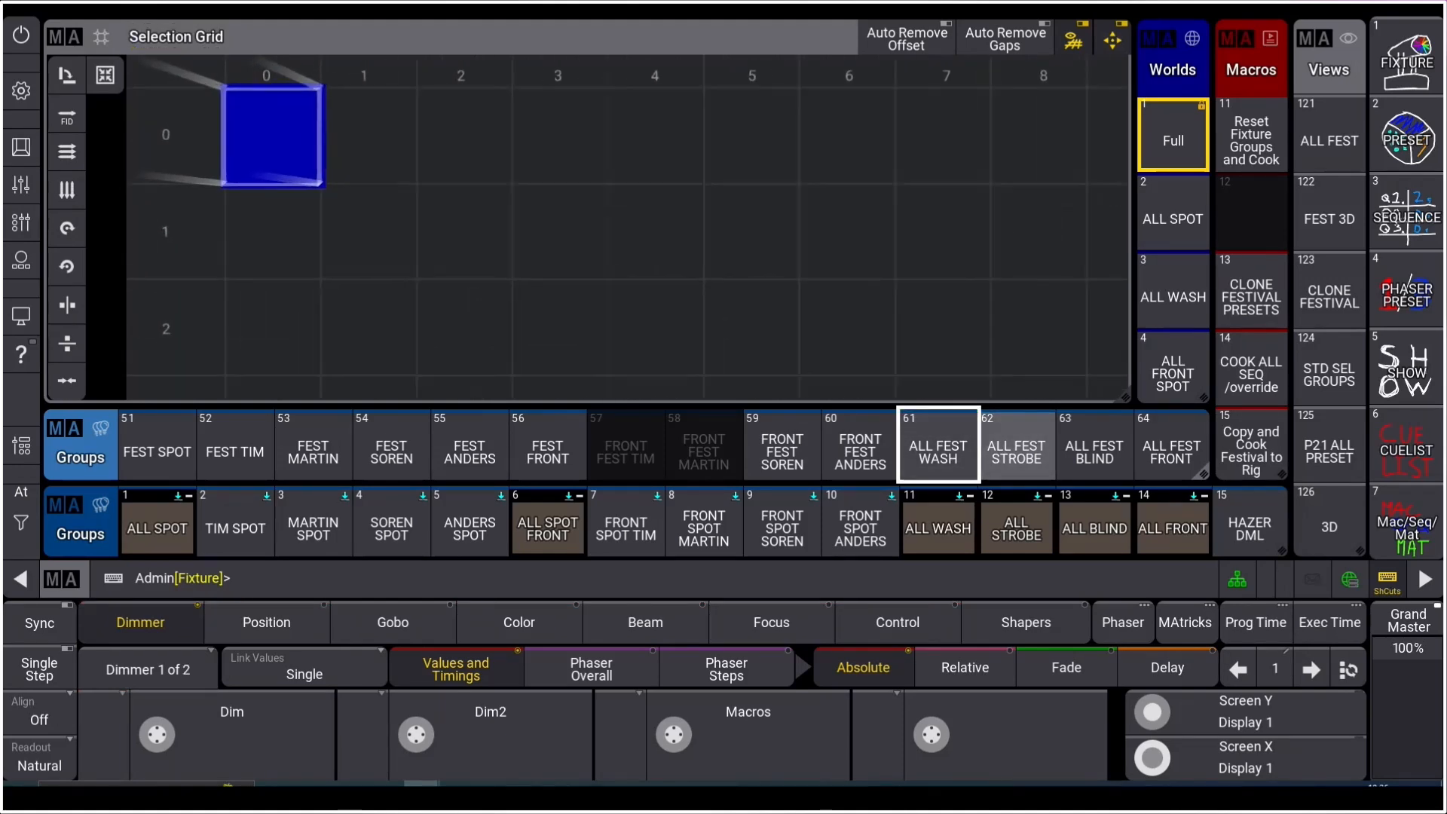
pyautogui.click(938, 446)
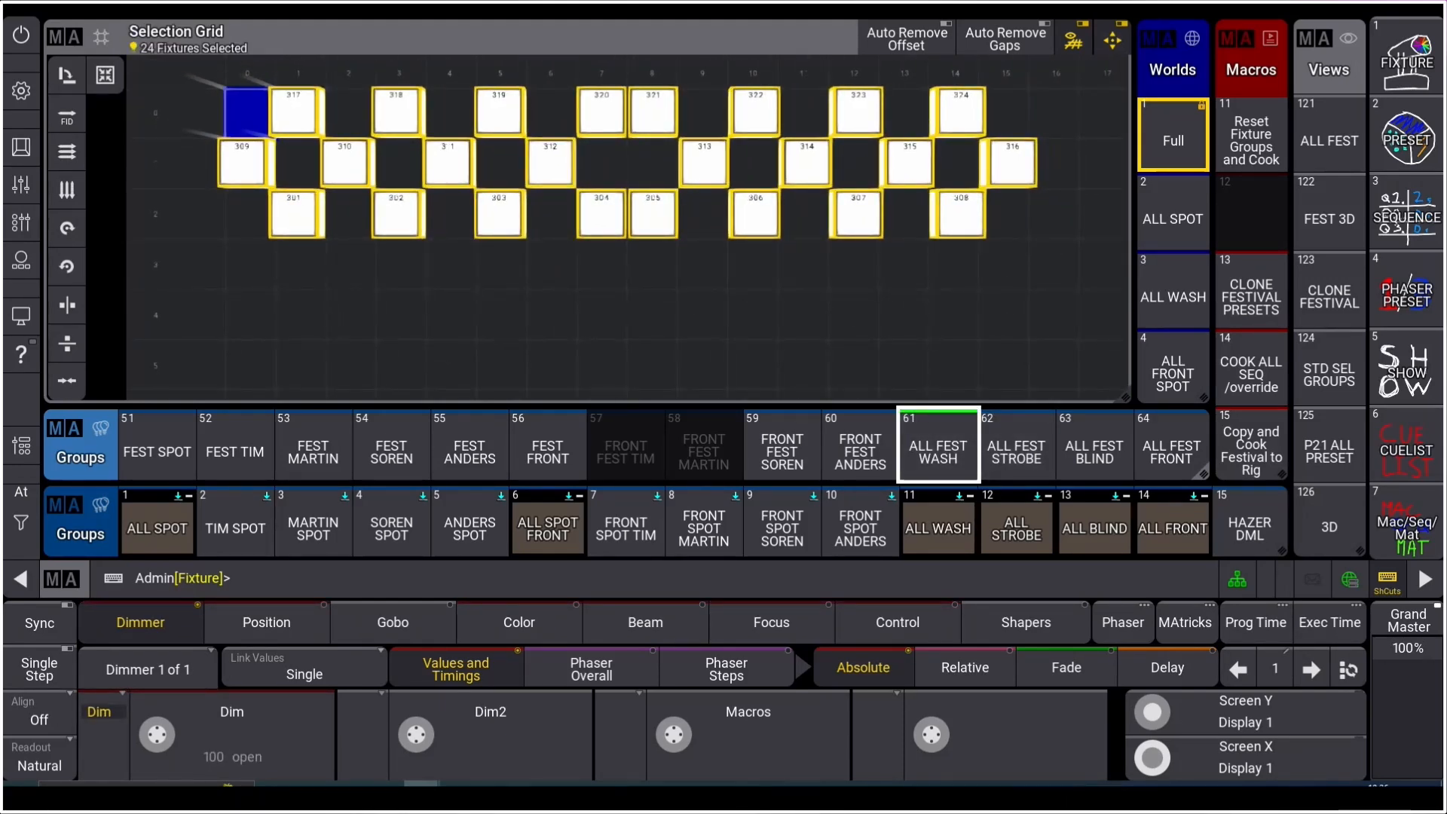
pyautogui.press('Escape')
pyautogui.click(1016, 452)
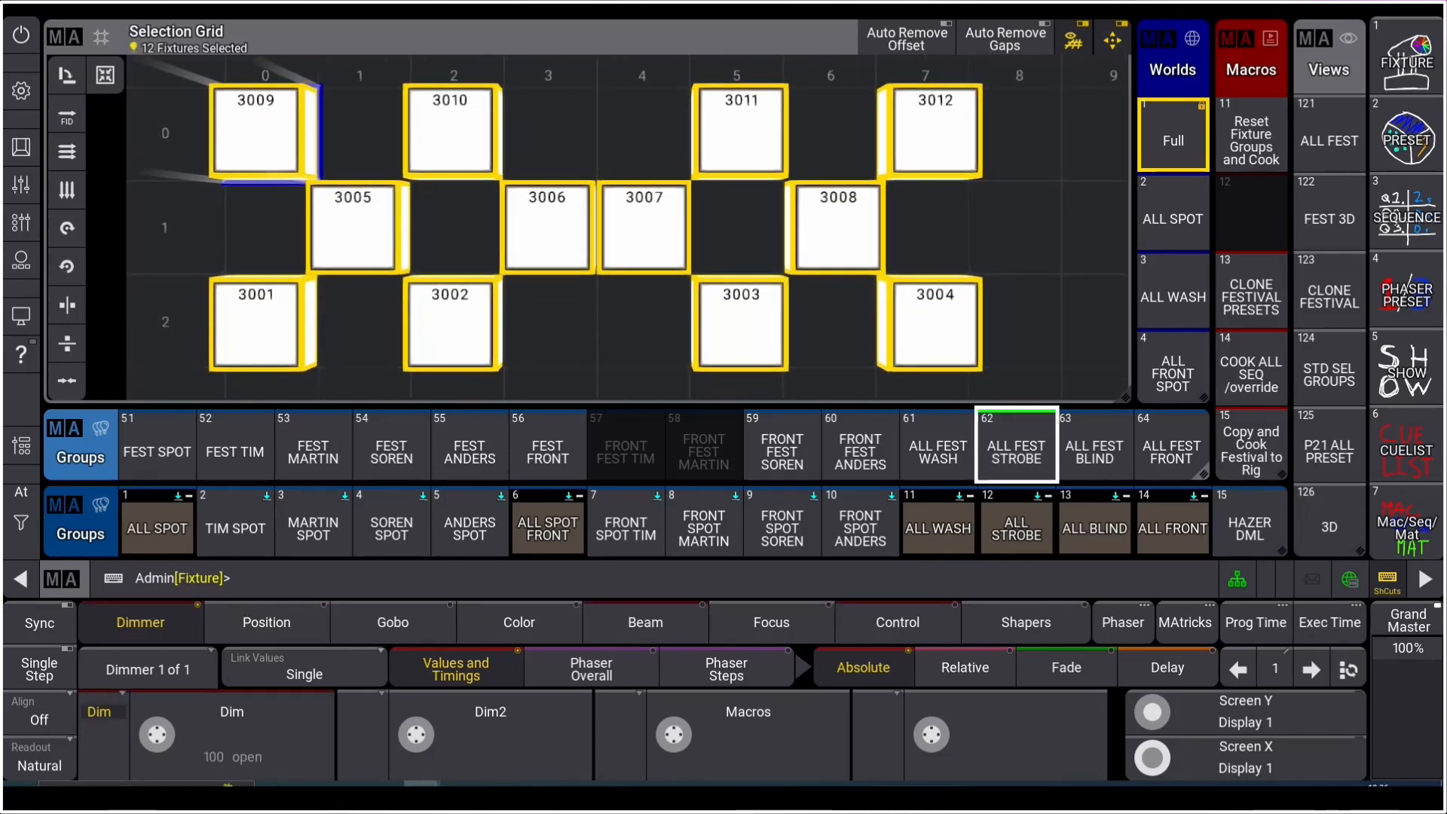
pyautogui.press('Escape')
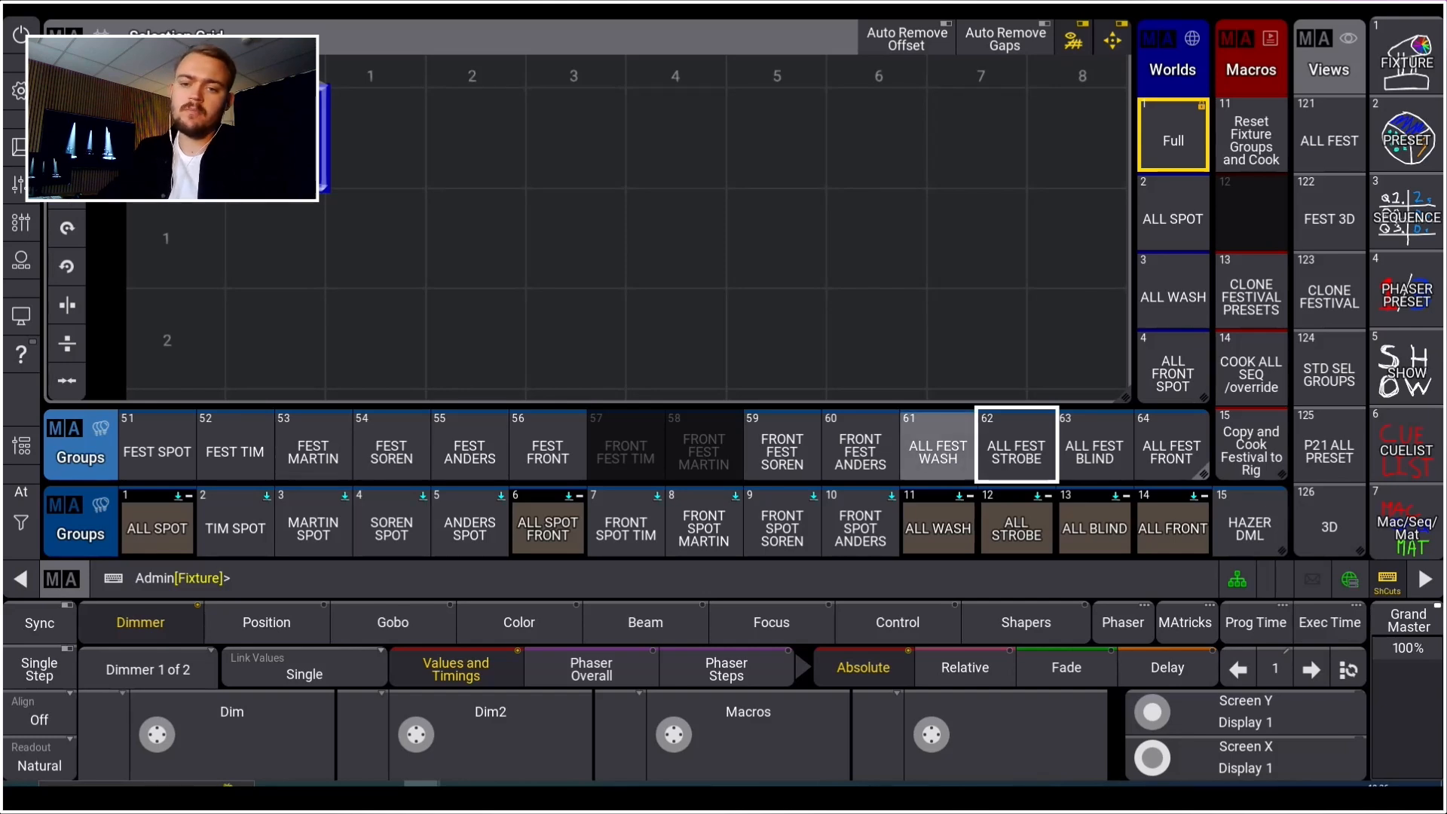
# Step: Inspect the ALL FEST WASH group, festival spot groups 52 and 55, and the FEST SPOT group, clearing each selection
pyautogui.click(938, 452)
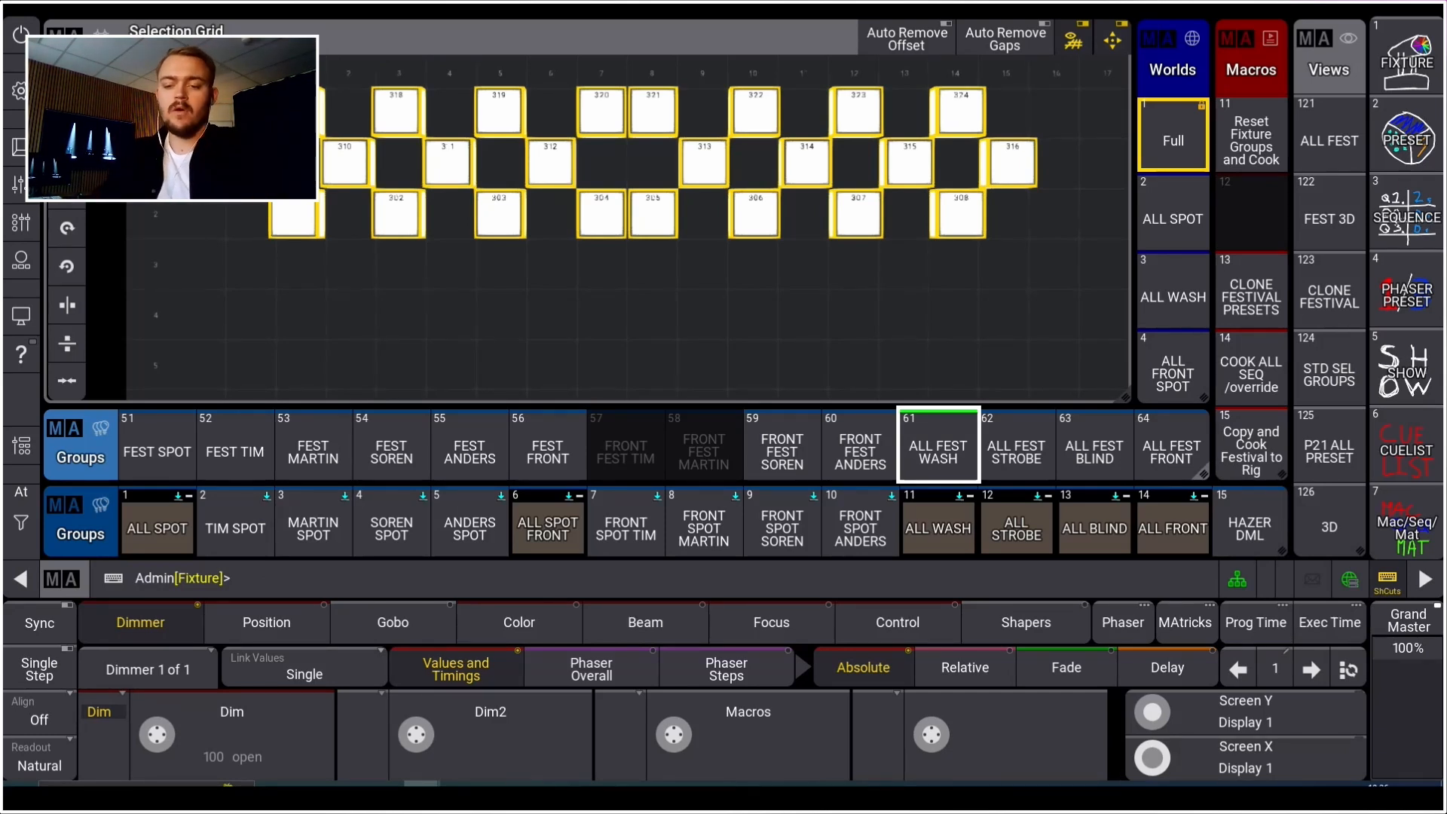
pyautogui.press('Escape')
pyautogui.click(234, 450)
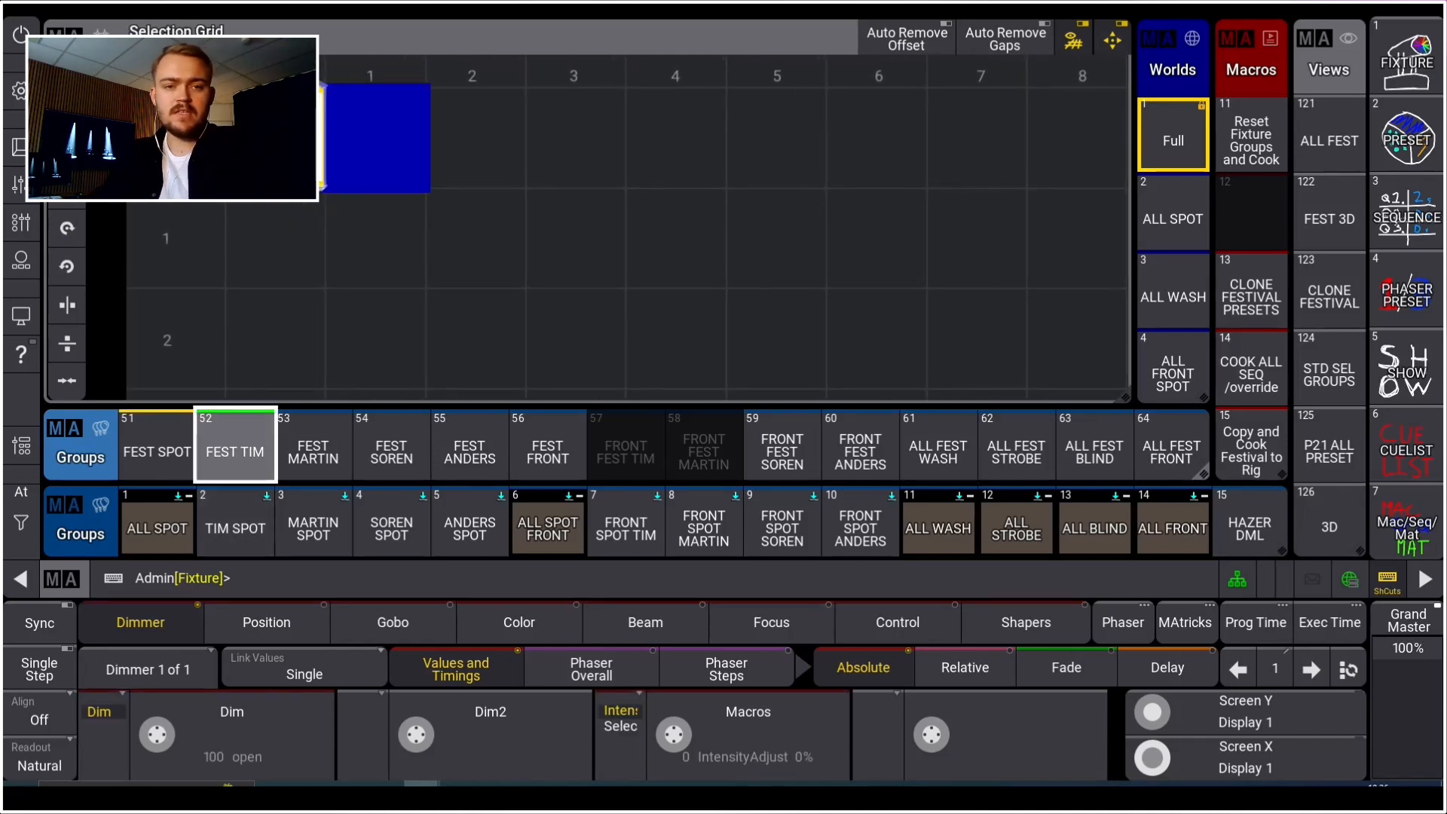
pyautogui.press('Escape')
pyautogui.click(235, 451)
pyautogui.press('Escape')
pyautogui.click(469, 451)
pyautogui.press('Escape')
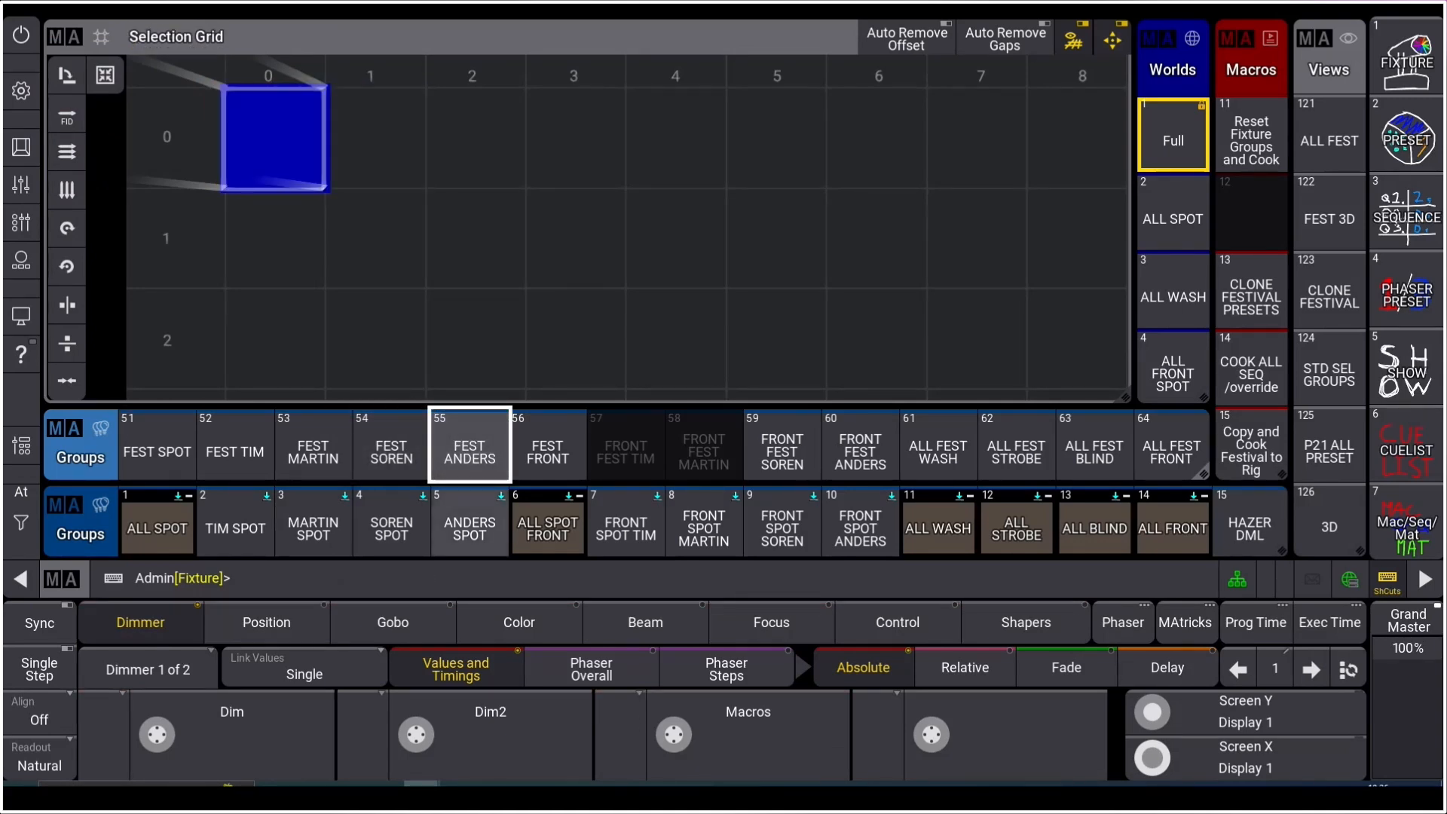
pyautogui.click(157, 451)
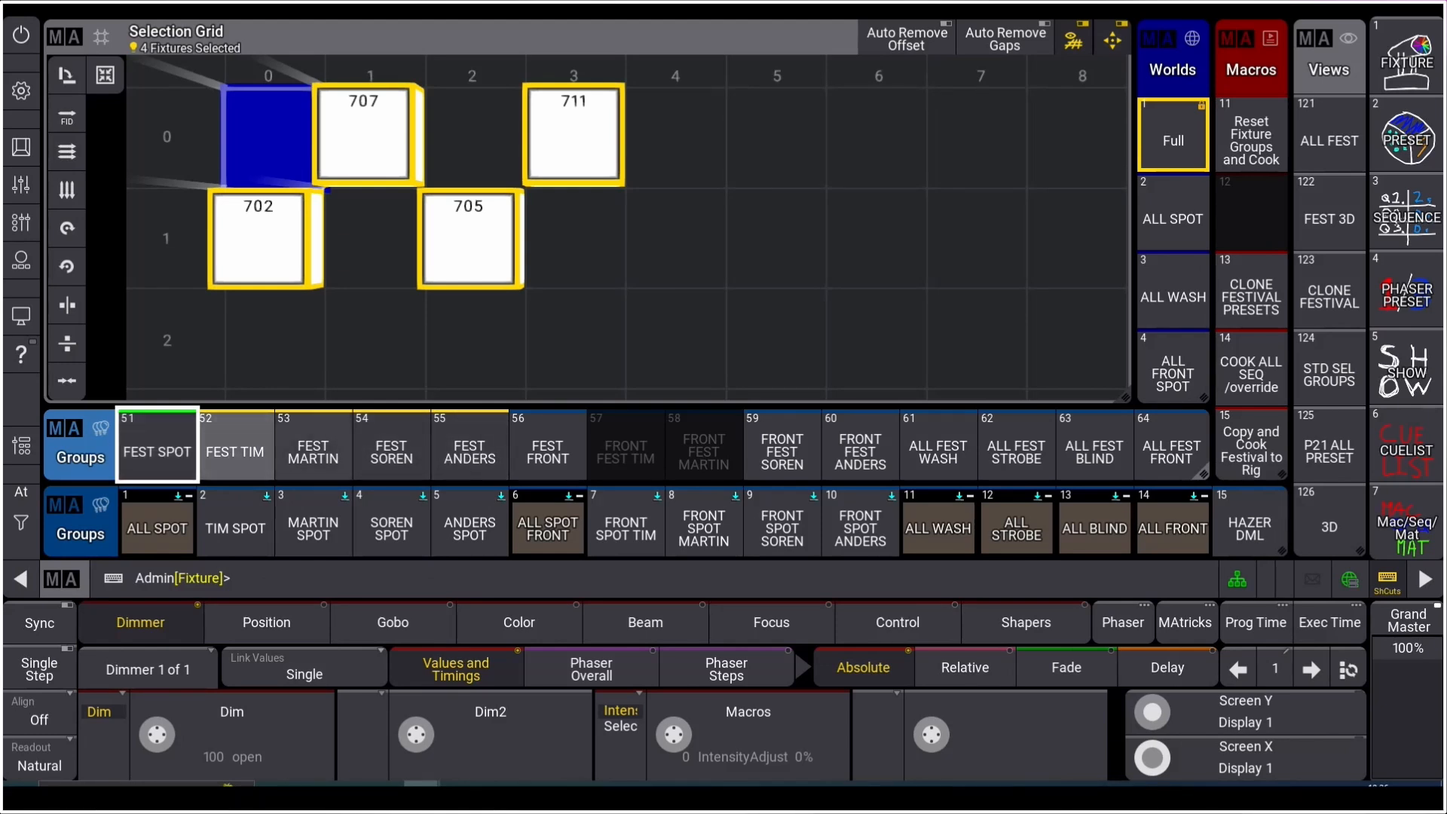
pyautogui.press('BackSpace')
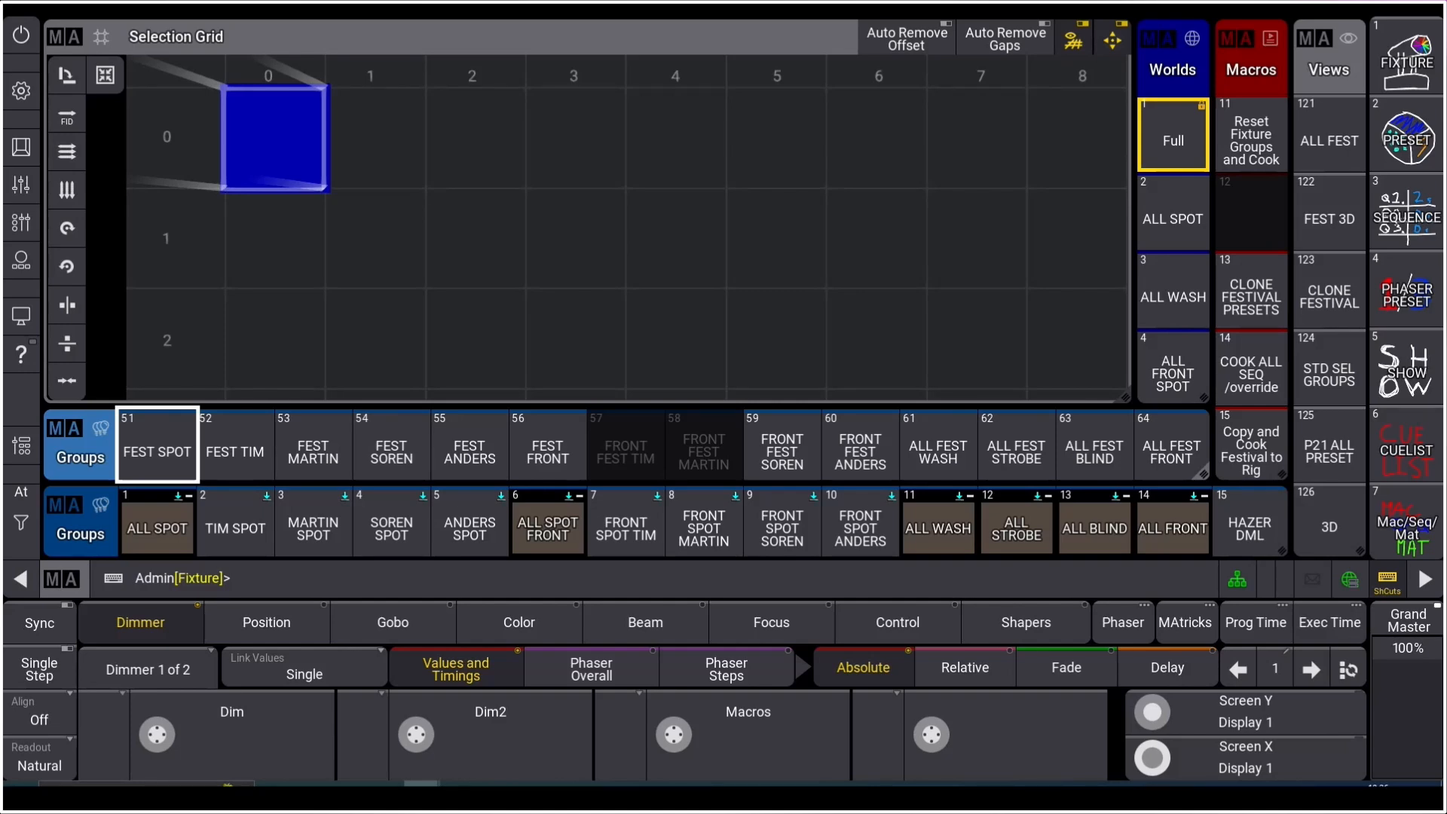
# Step: Open the patch, expand Stage 1, and view the contents of the DML PRODUKTION and FESTIVAL KODNING groupings
pyautogui.click(21, 90)
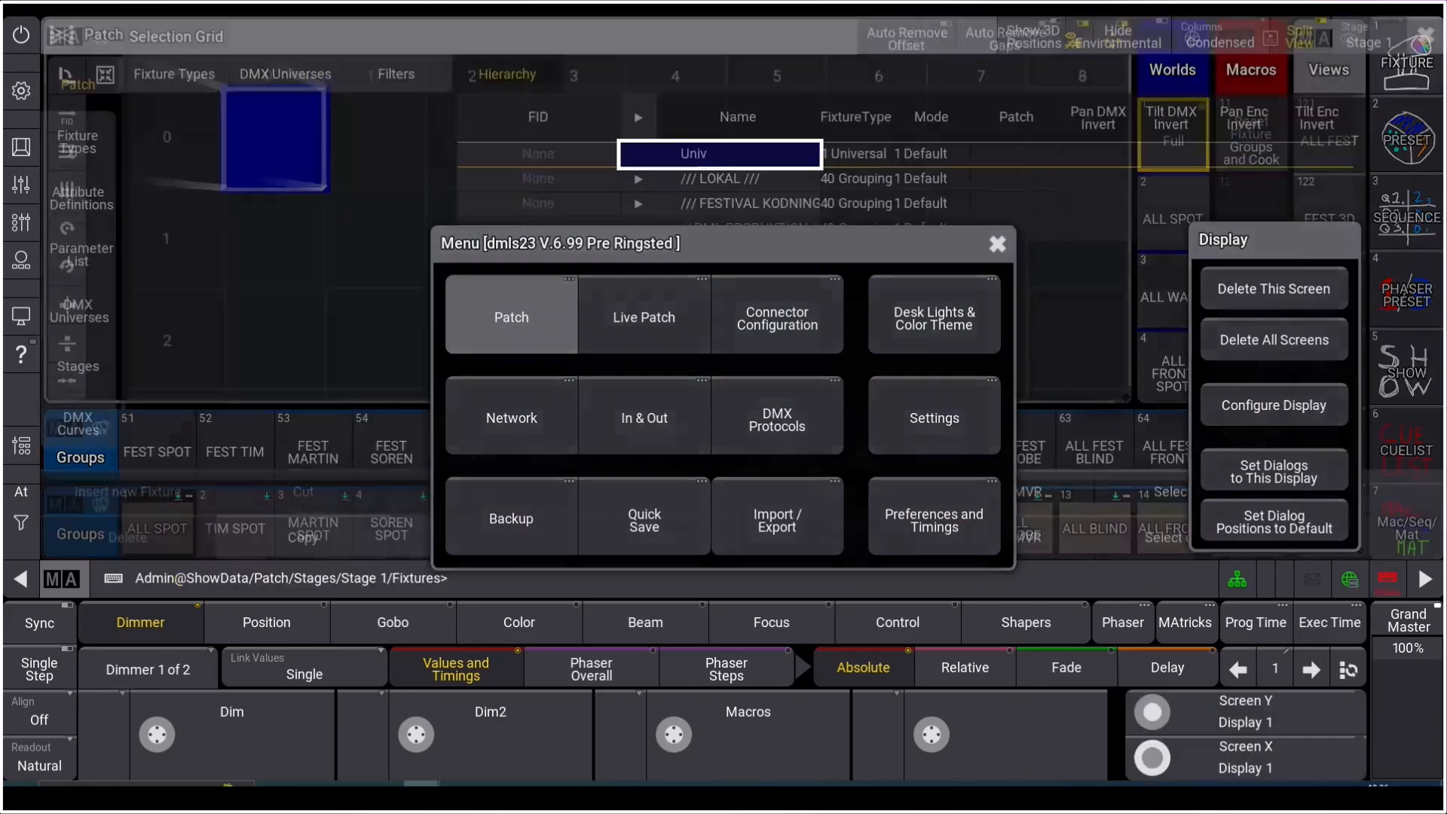
pyautogui.click(511, 316)
pyautogui.click(136, 154)
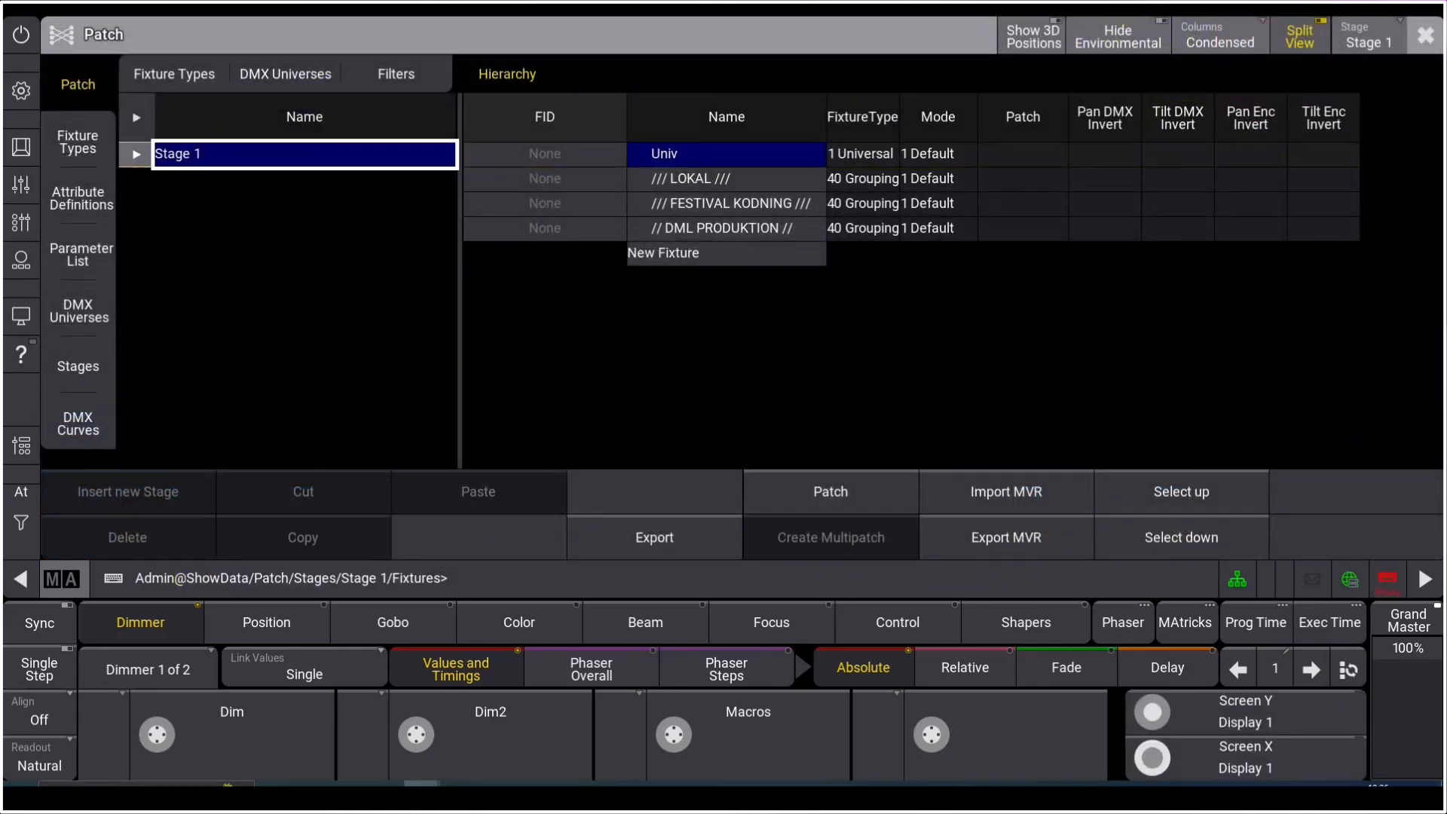
pyautogui.click(269, 228)
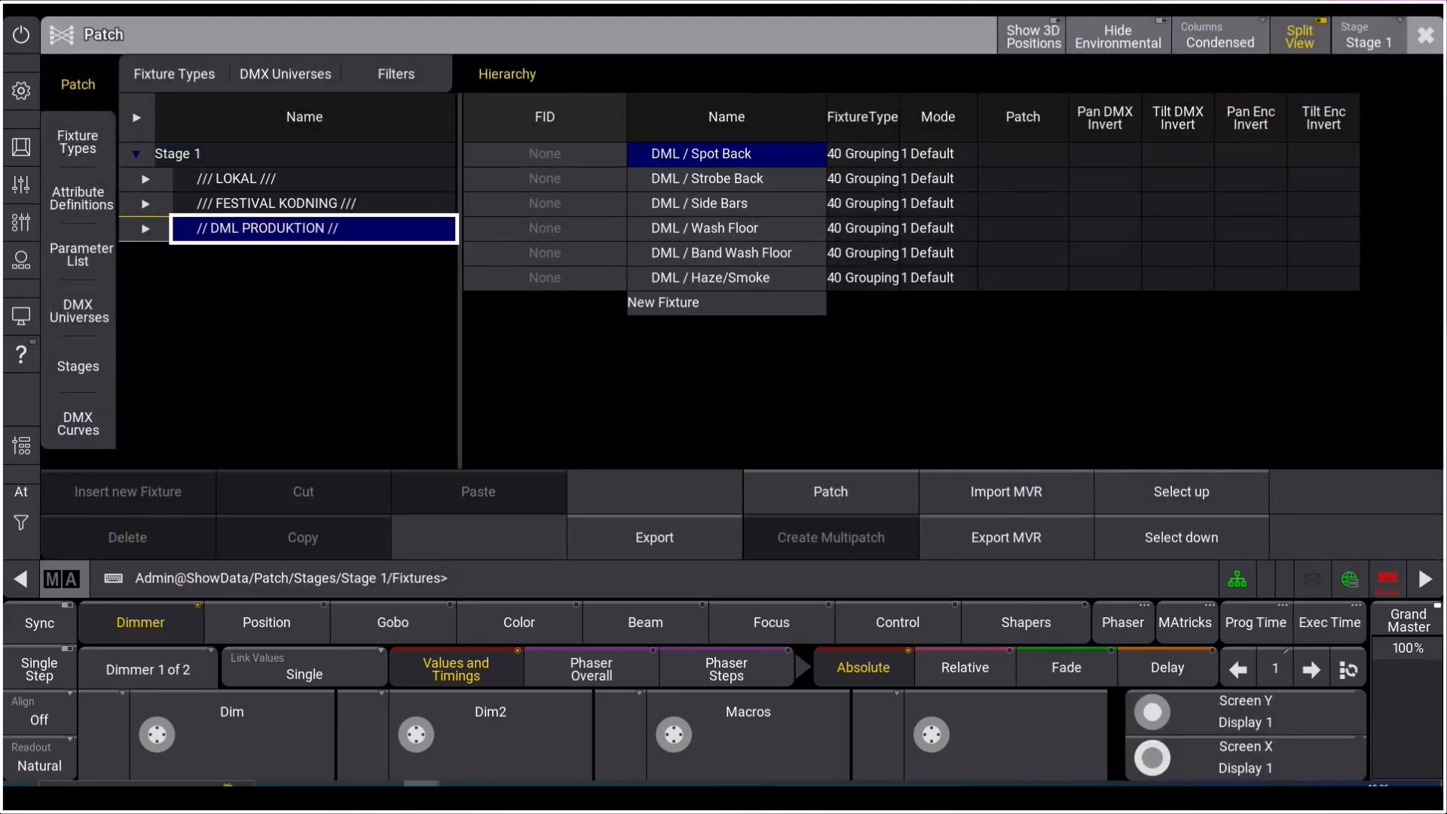
pyautogui.click(275, 203)
pyautogui.click(276, 229)
pyautogui.click(276, 203)
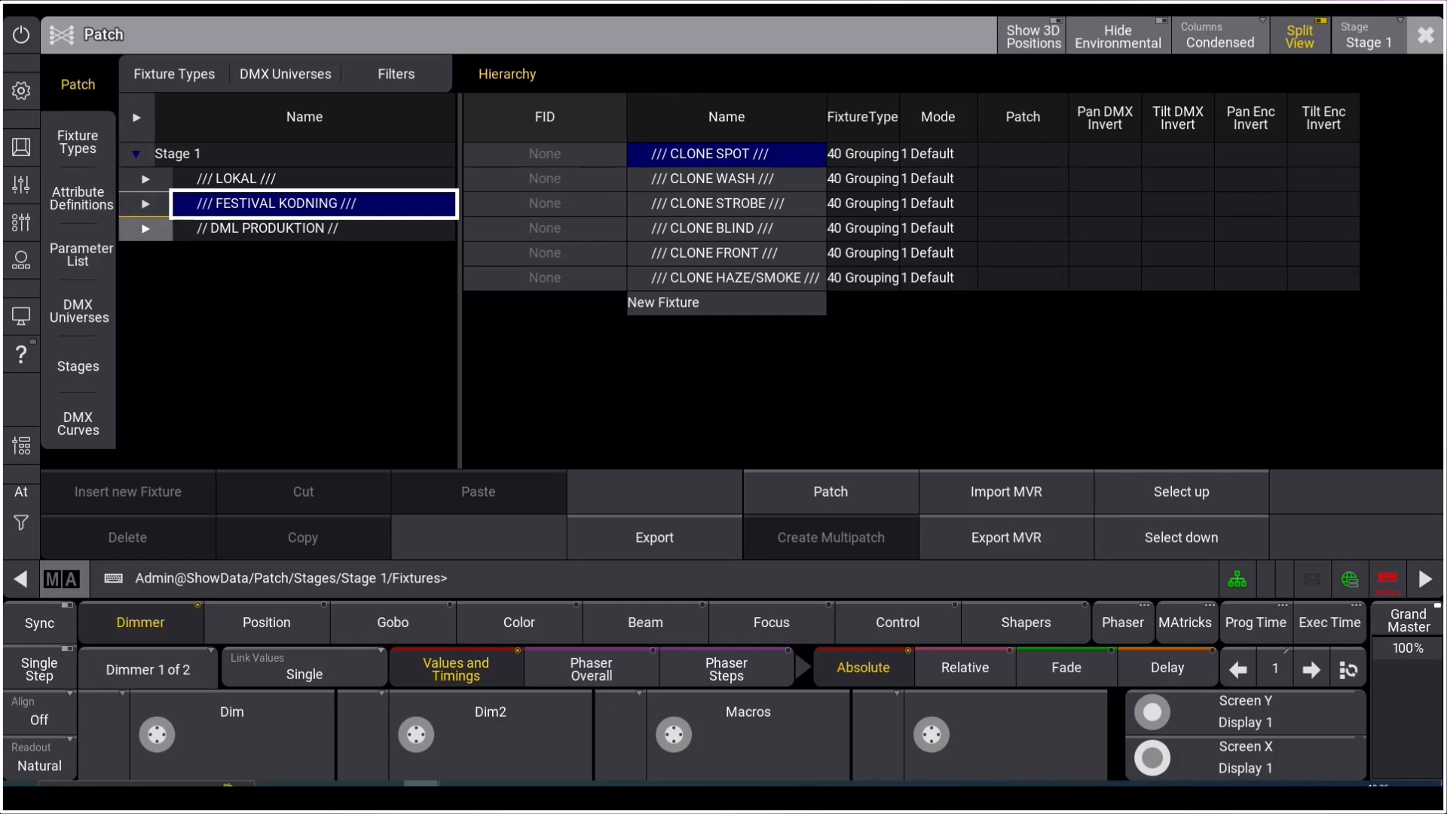
# Step: Examine the Spot Back, Strobe Back, Side Bars and Wash Floor fixtures under DML PRODUKTION, and collapse the grouping
pyautogui.click(146, 228)
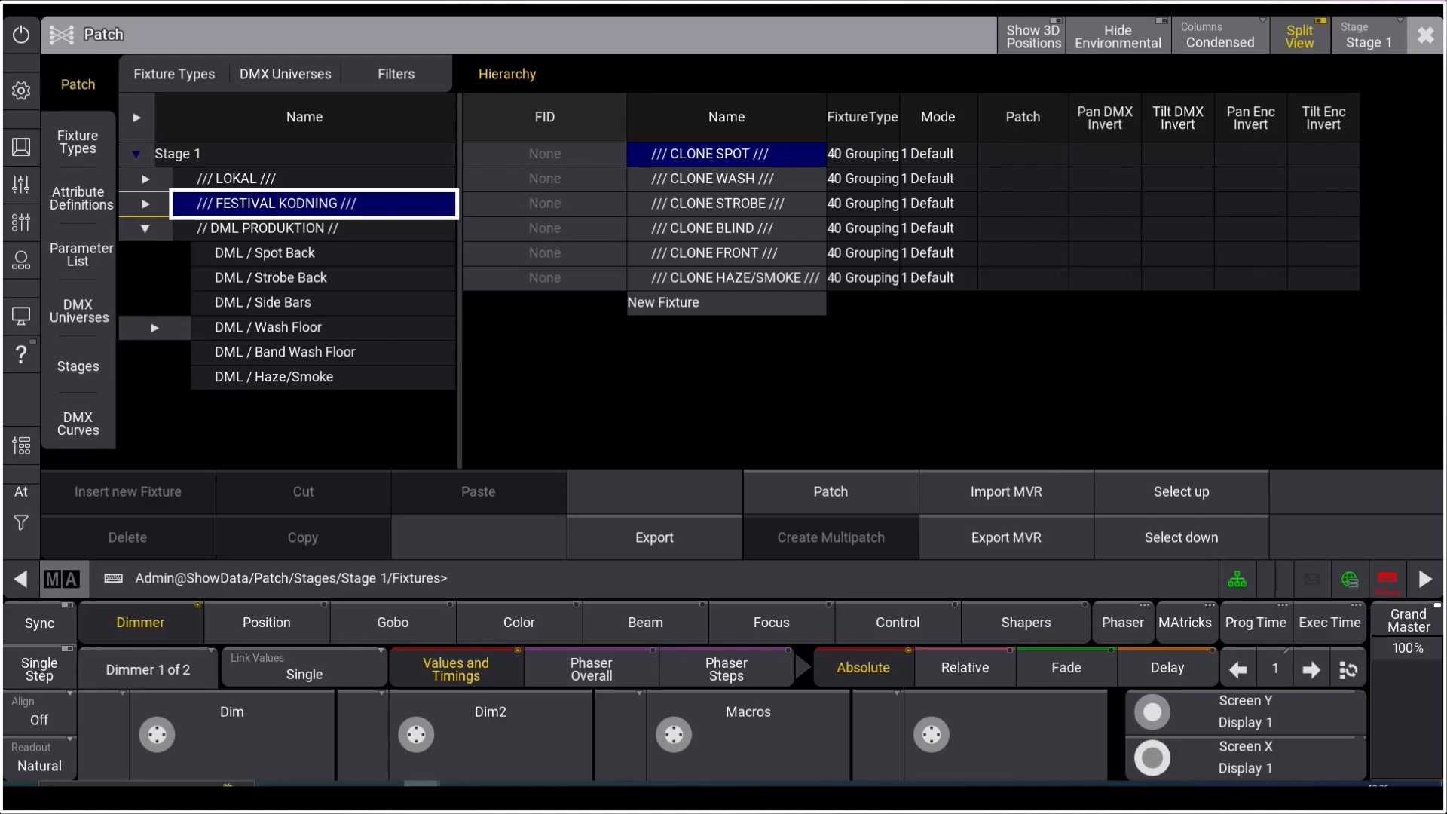
pyautogui.click(286, 229)
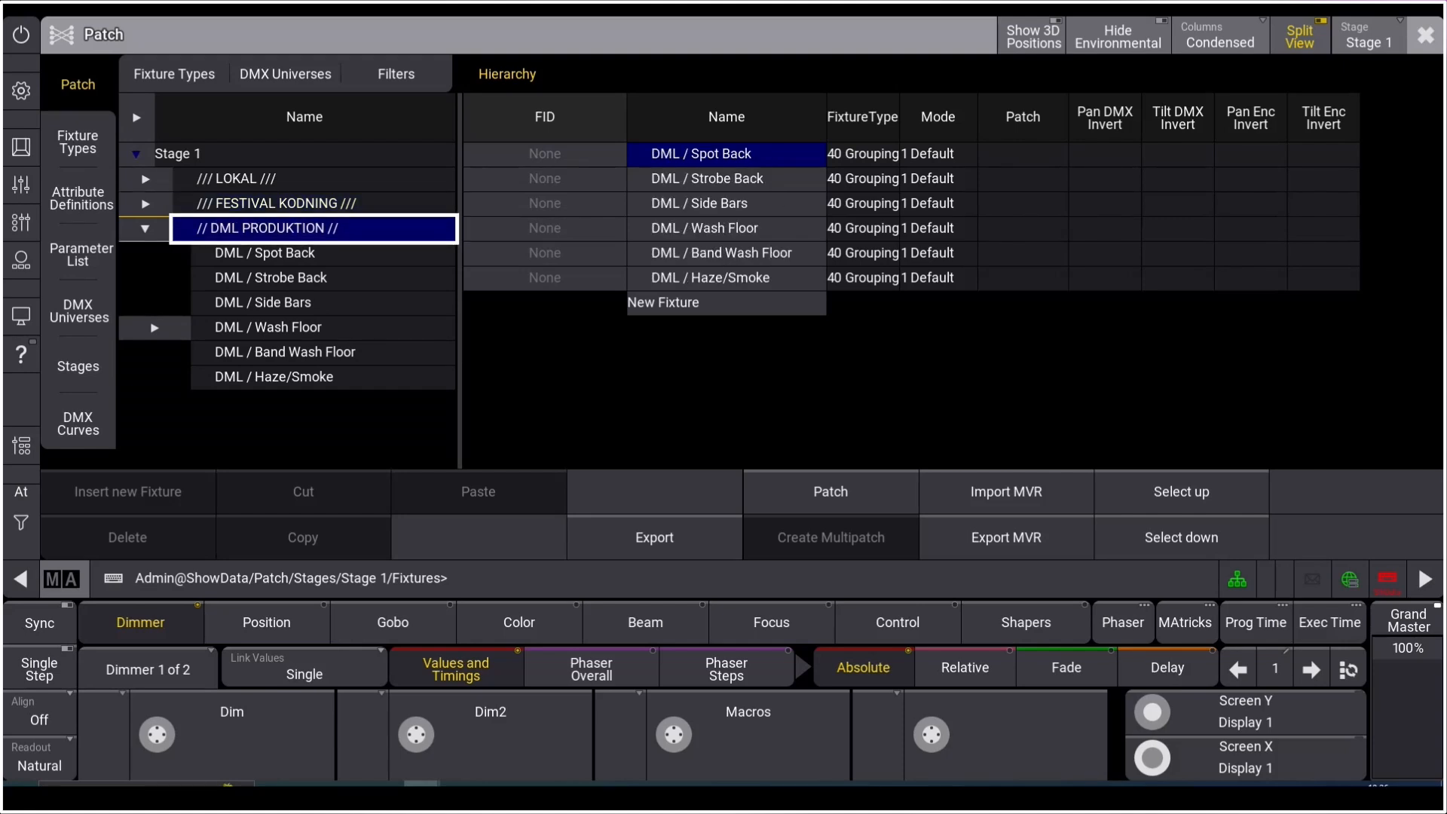
pyautogui.click(286, 253)
pyautogui.click(286, 278)
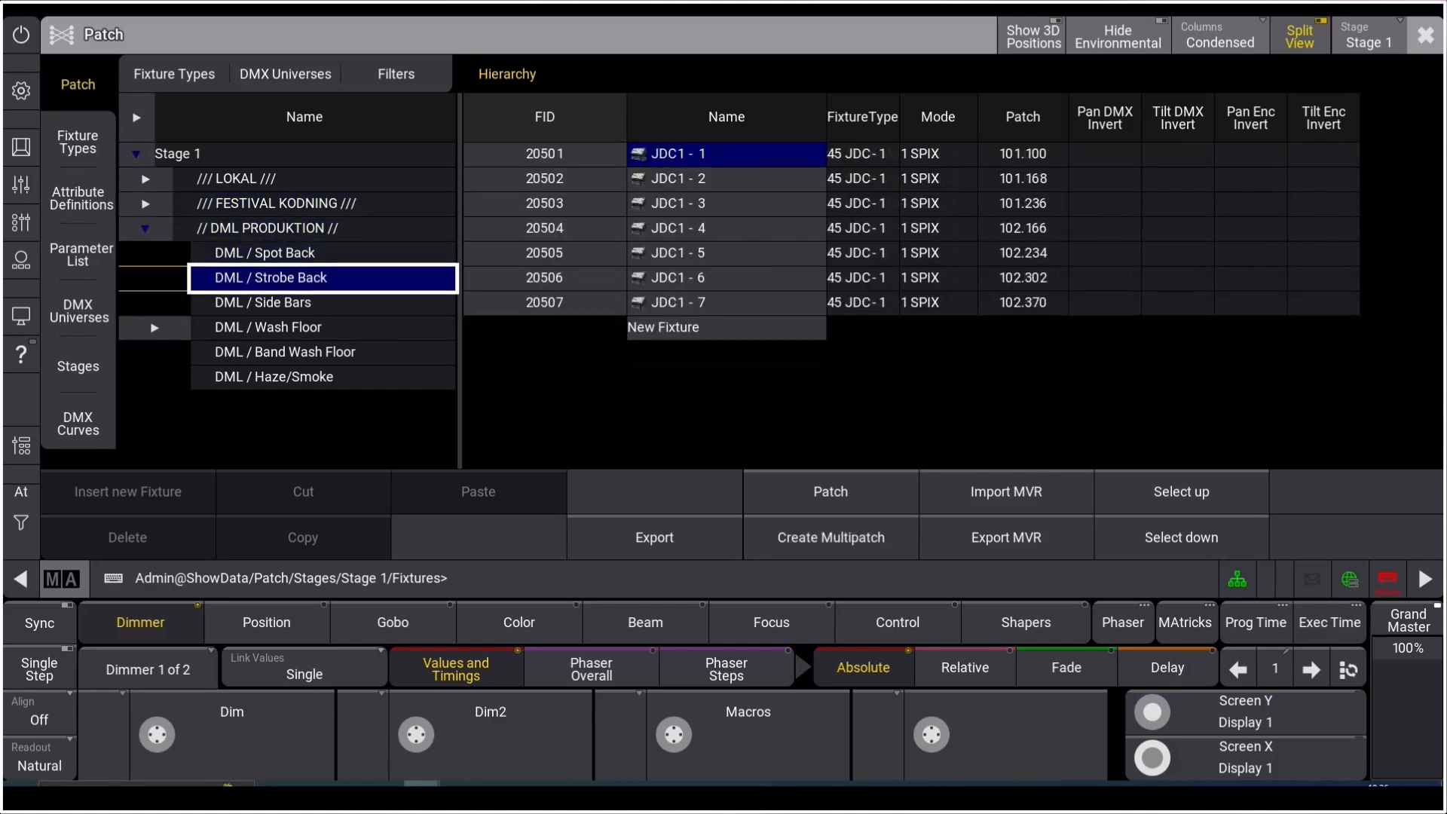
pyautogui.click(287, 303)
pyautogui.click(286, 328)
pyautogui.click(146, 228)
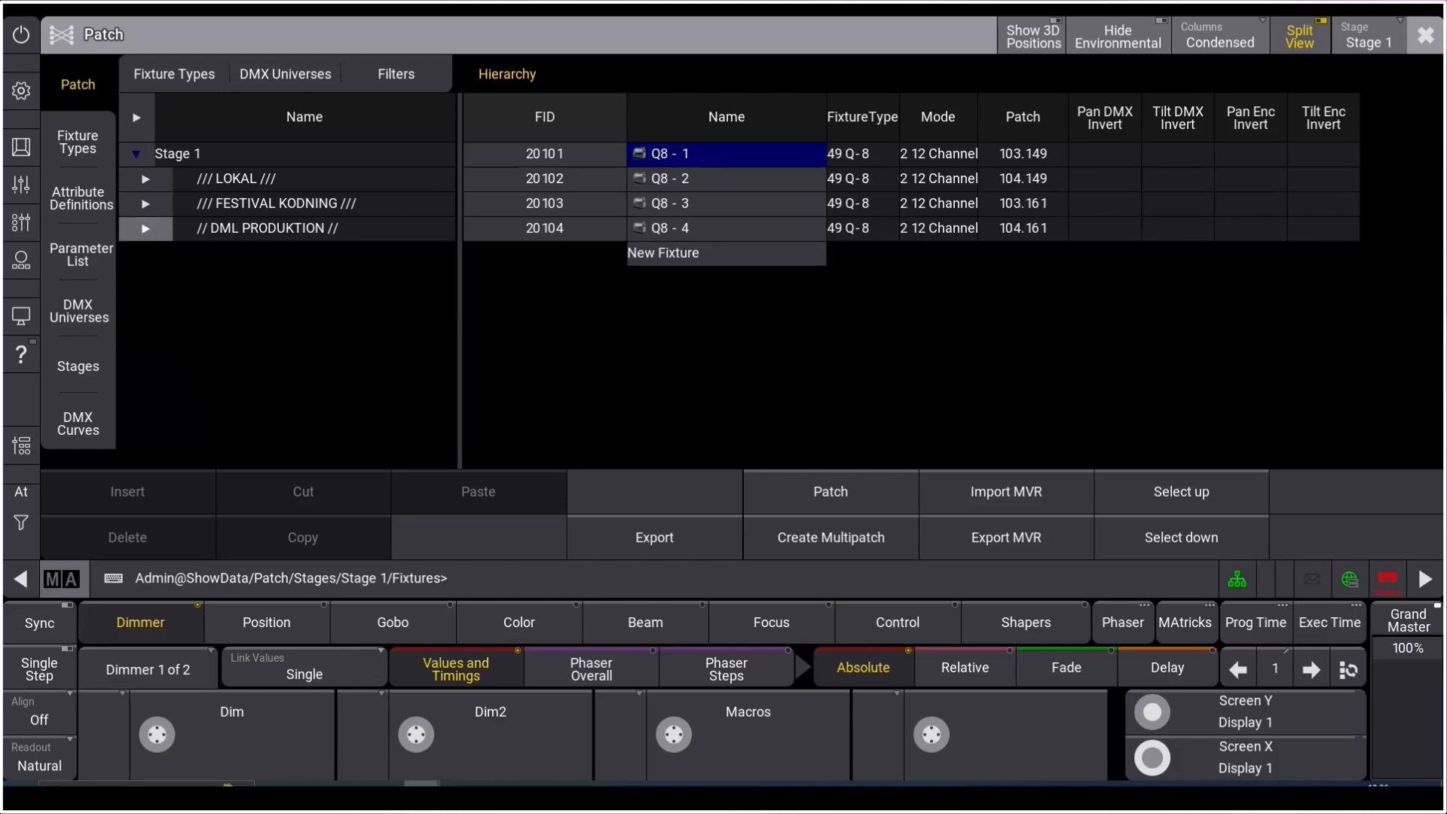
# Step: Examine the front, strobe, wash, spot and blind clone fixtures under FESTIVAL KODNING, and collapse the grouping
pyautogui.click(146, 203)
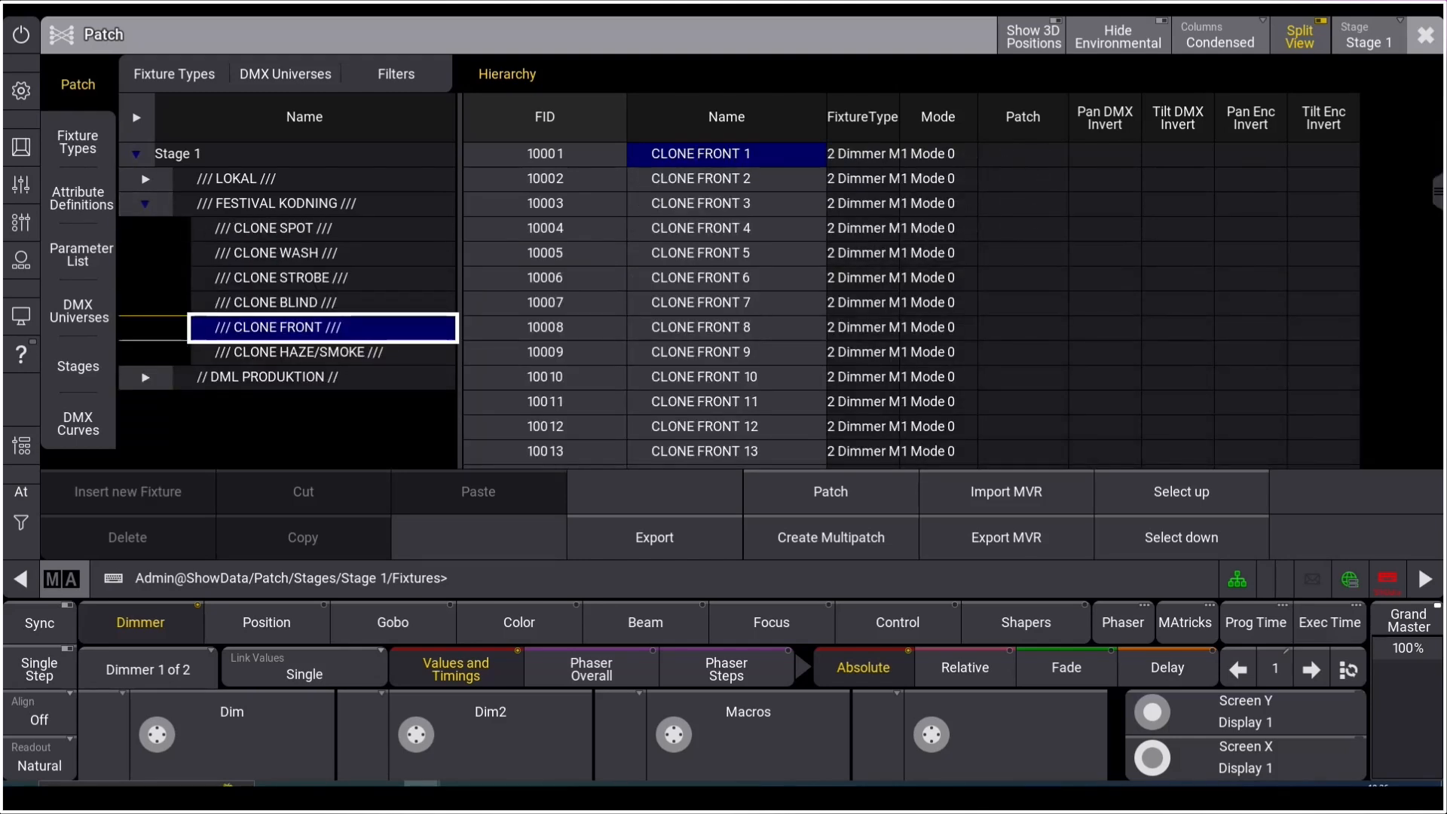
pyautogui.click(294, 278)
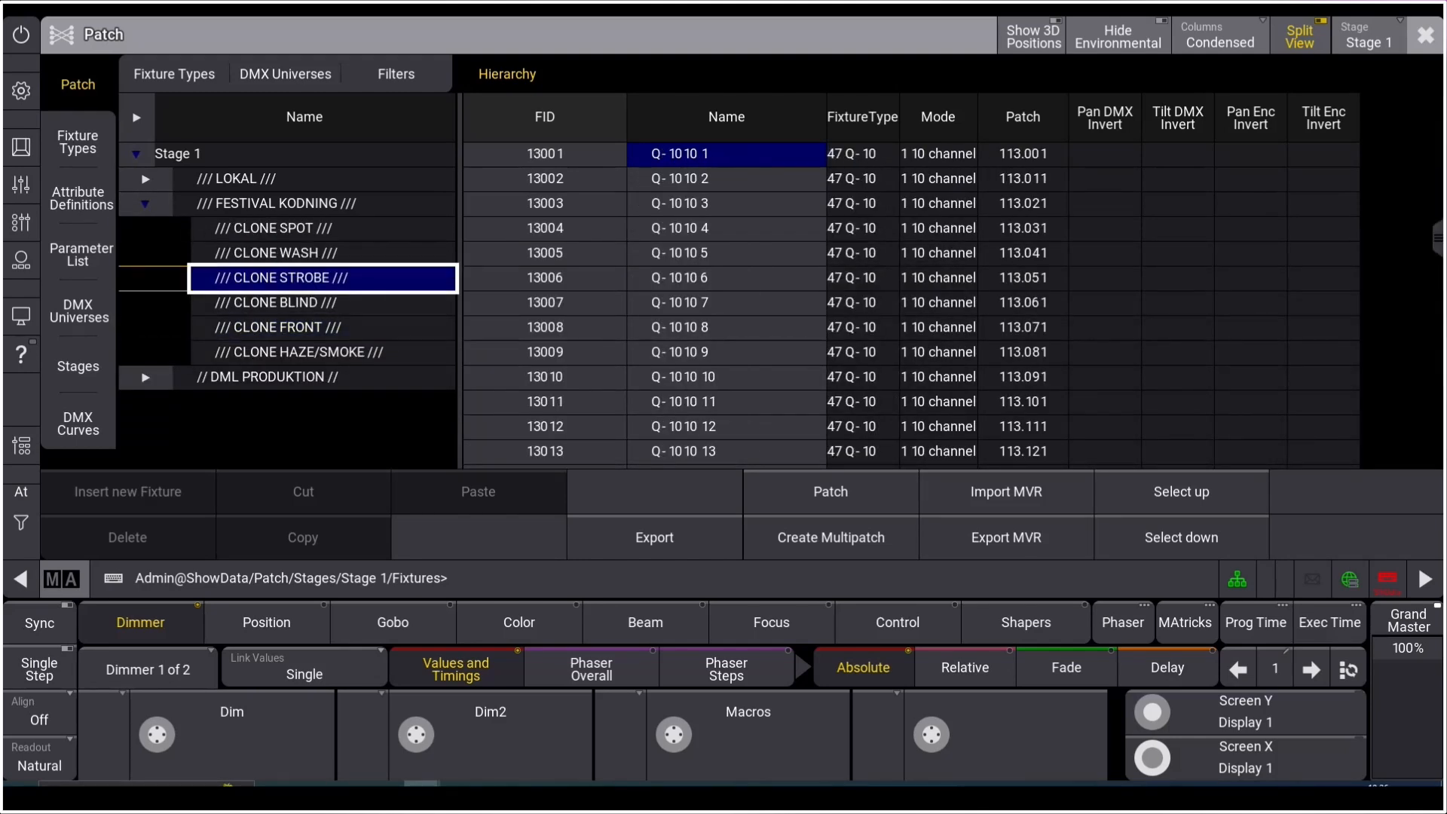
pyautogui.click(294, 254)
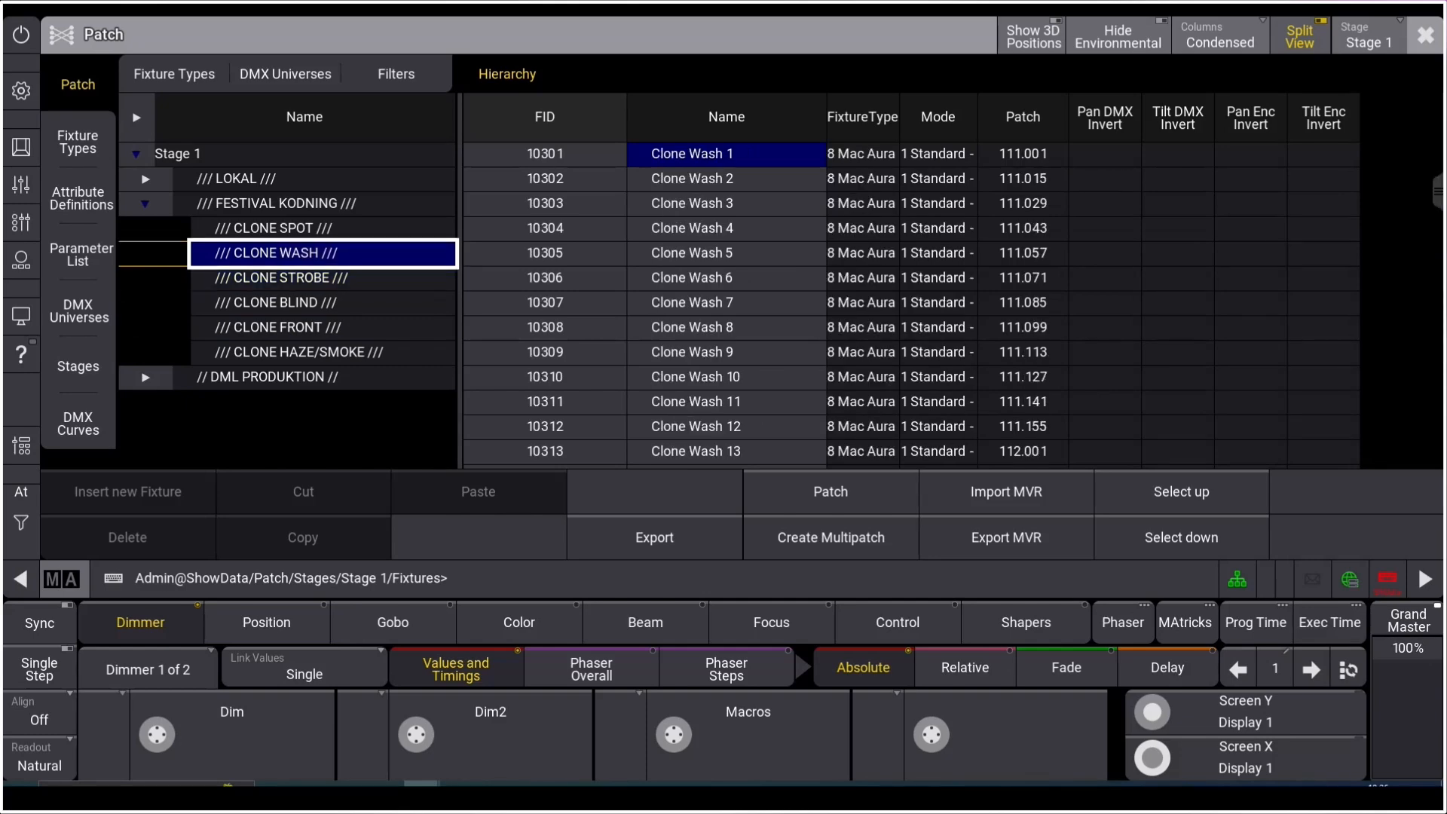
pyautogui.click(294, 229)
pyautogui.click(293, 253)
pyautogui.click(293, 278)
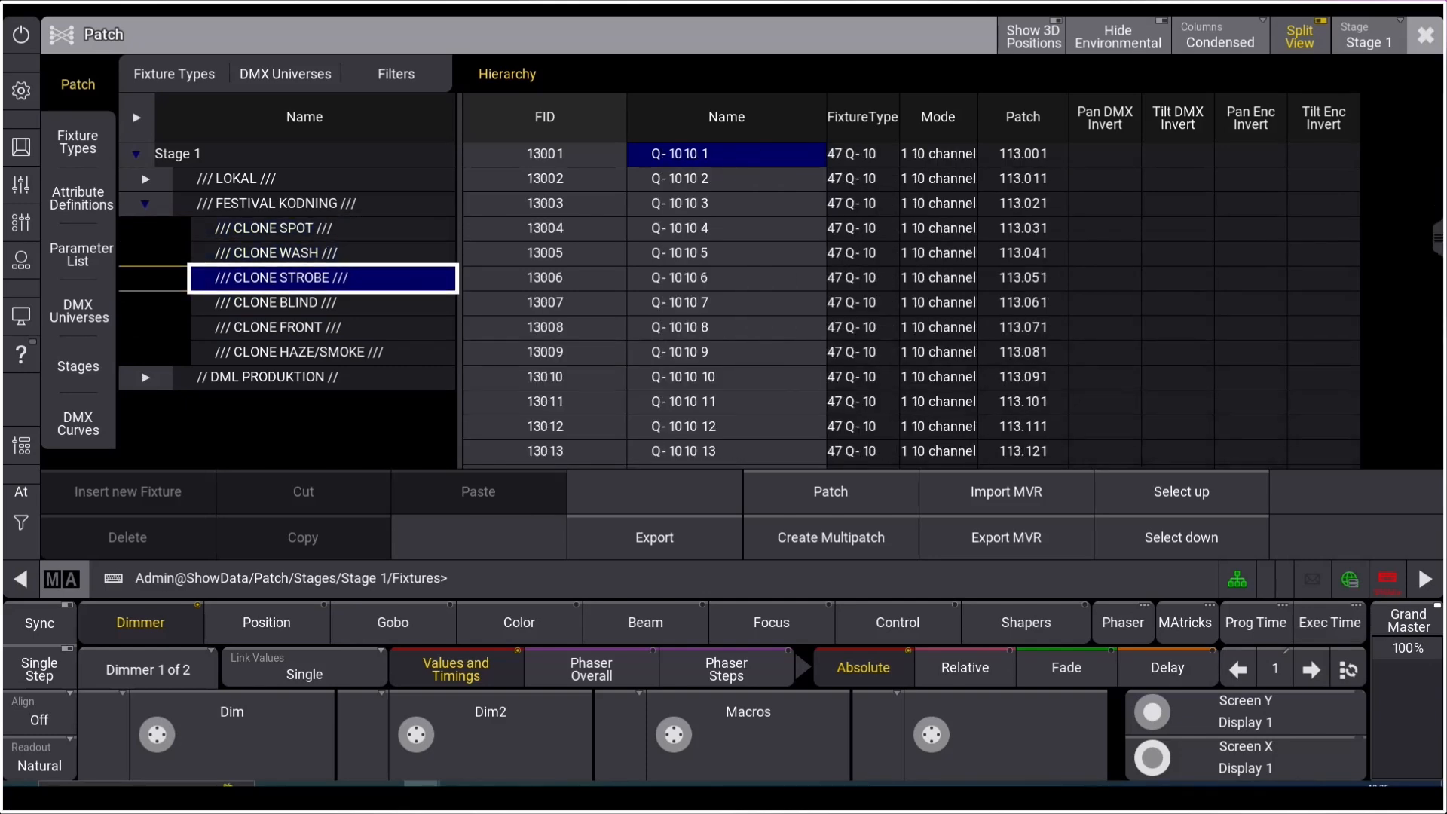
pyautogui.click(294, 303)
pyautogui.click(146, 204)
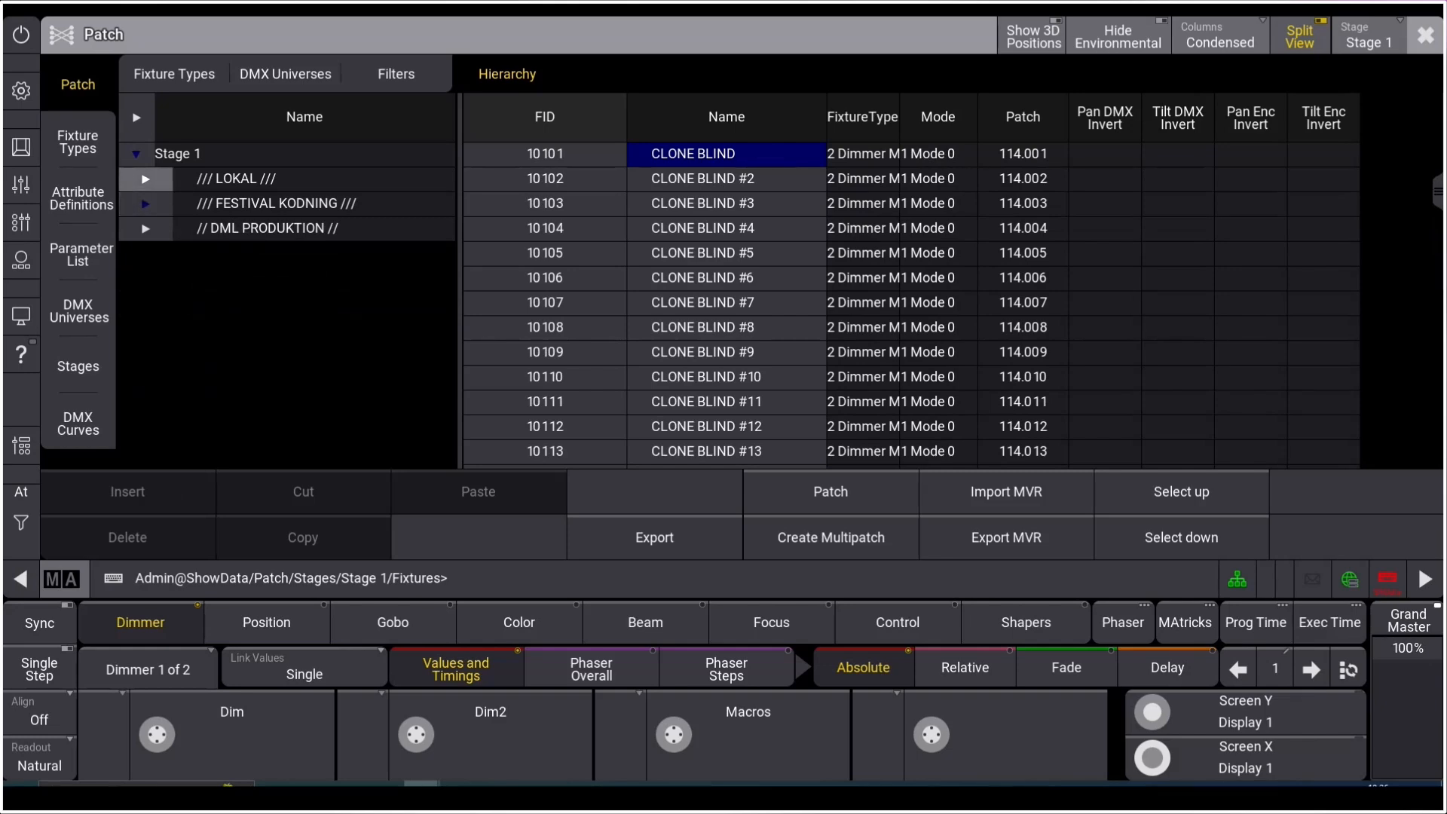
# Step: Expand the LOKAL grouping and examine the full Local Spot and Local Wash fixture lists
pyautogui.click(146, 179)
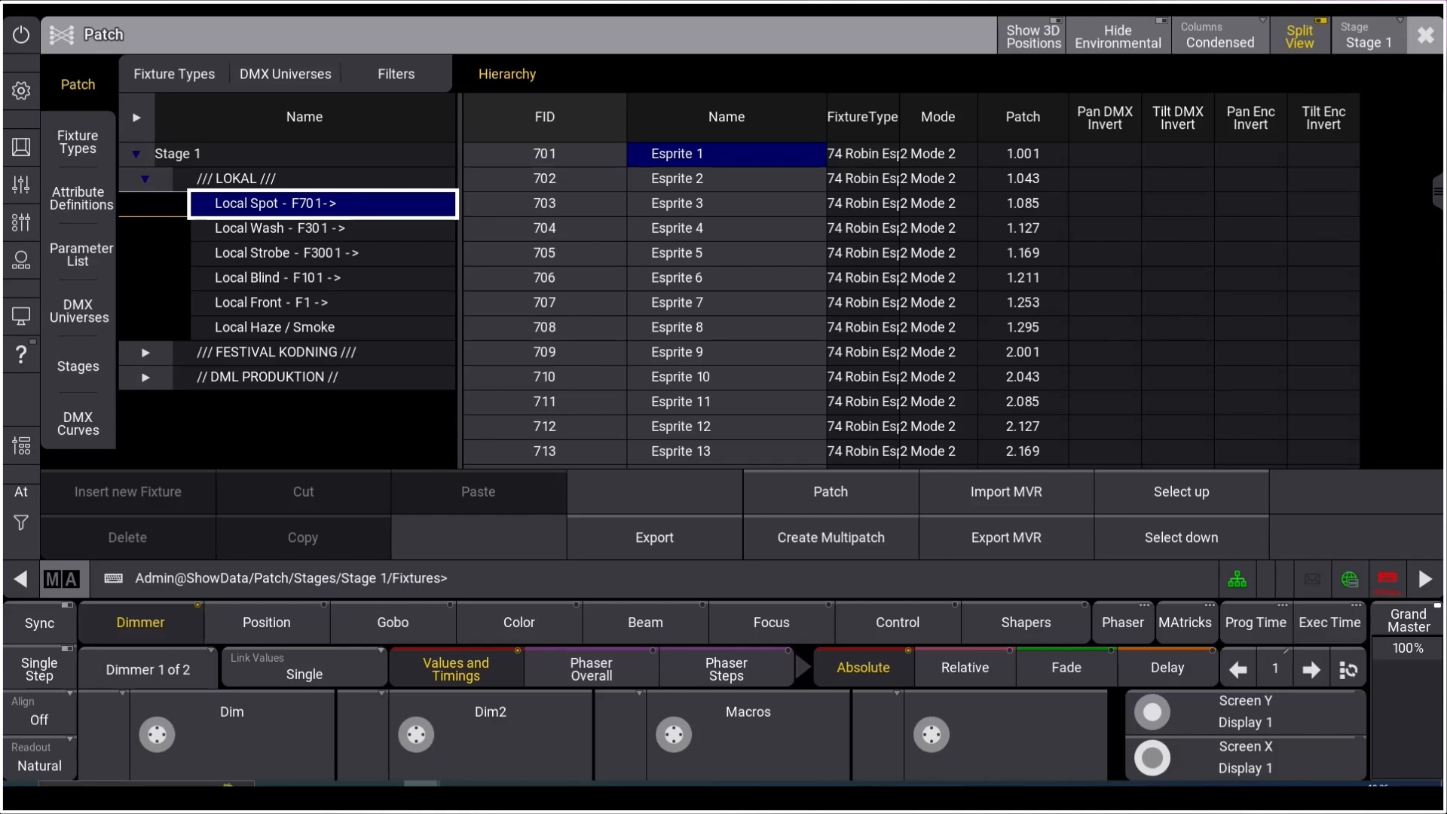
pyautogui.click(726, 117)
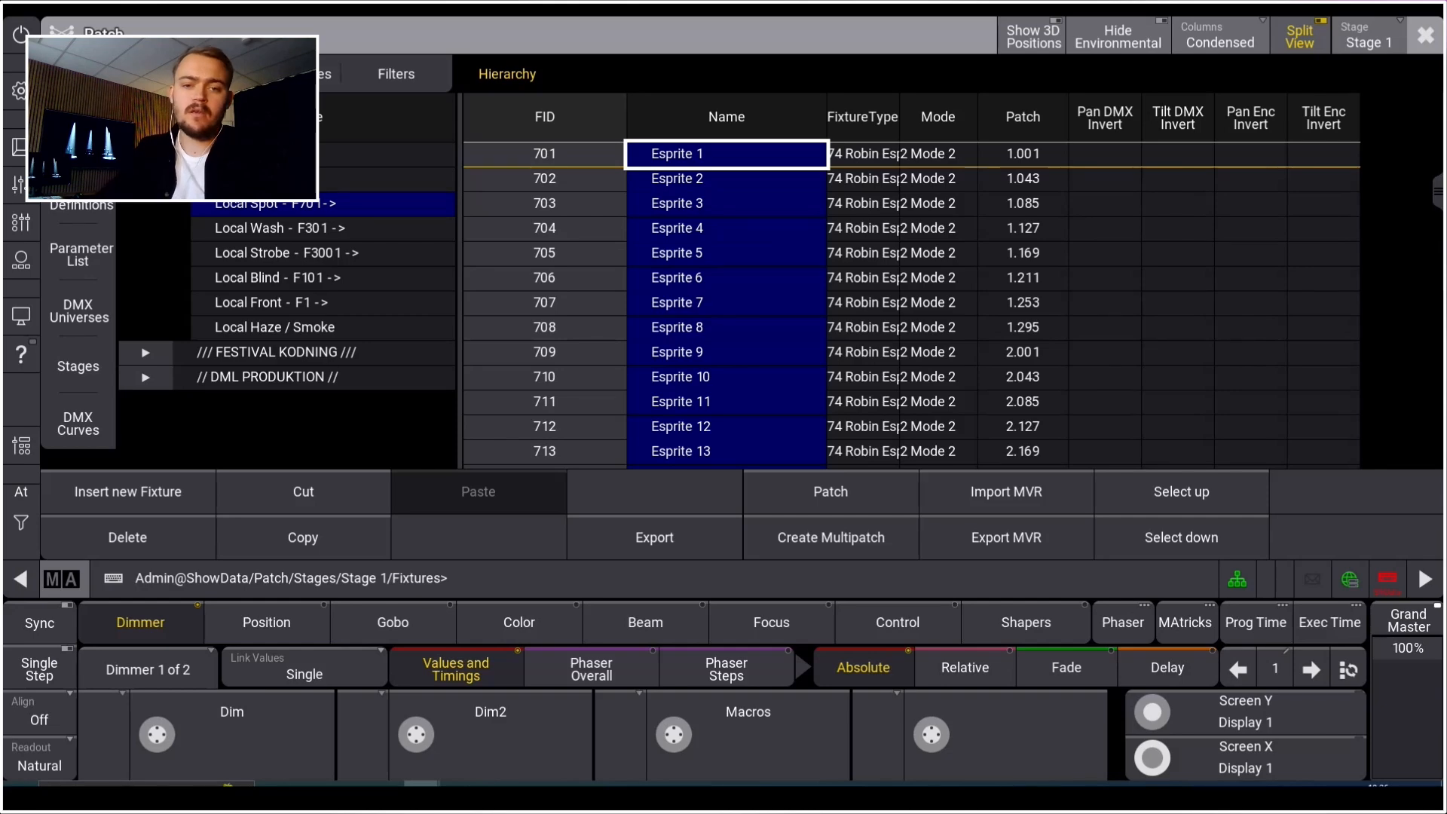
pyautogui.scroll(-3, 911, 309)
pyautogui.scroll(-1, 911, 309)
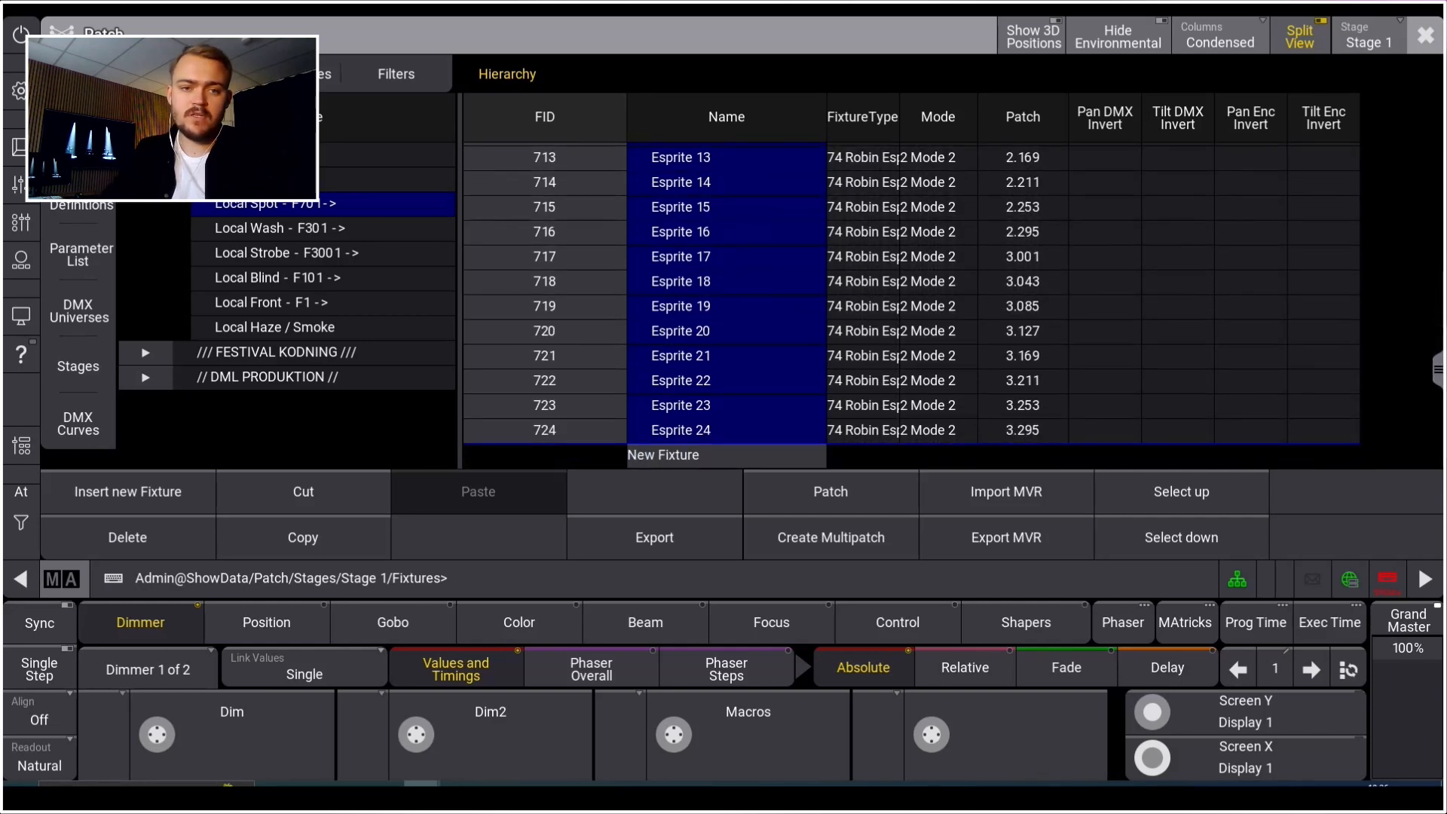
pyautogui.click(323, 228)
pyautogui.scroll(-4, 912, 309)
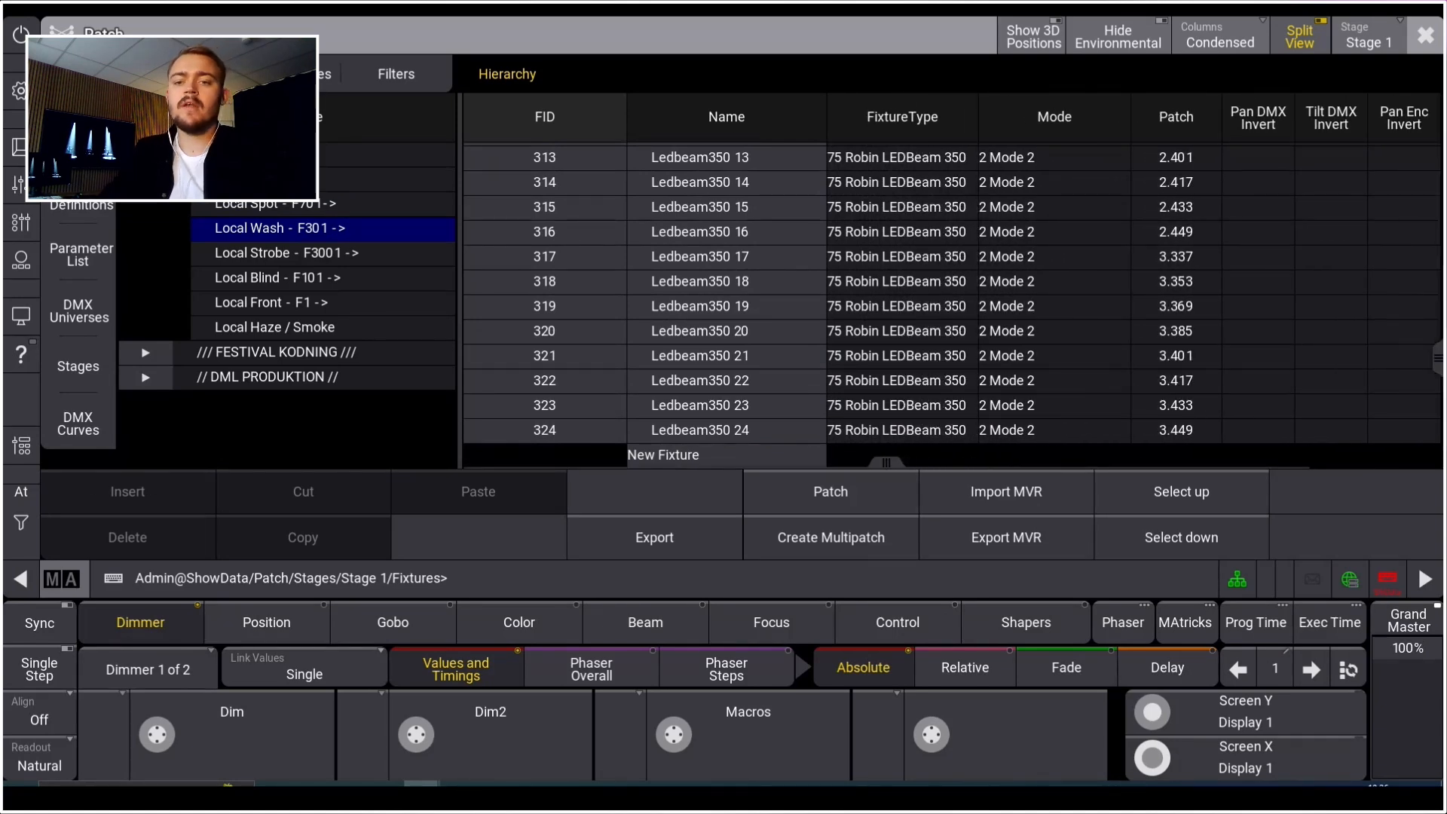
# Step: Examine the Local Strobe and Local Spot fixture lists, collapse the LOKAL grouping and close the patch
pyautogui.scroll(4, 912, 309)
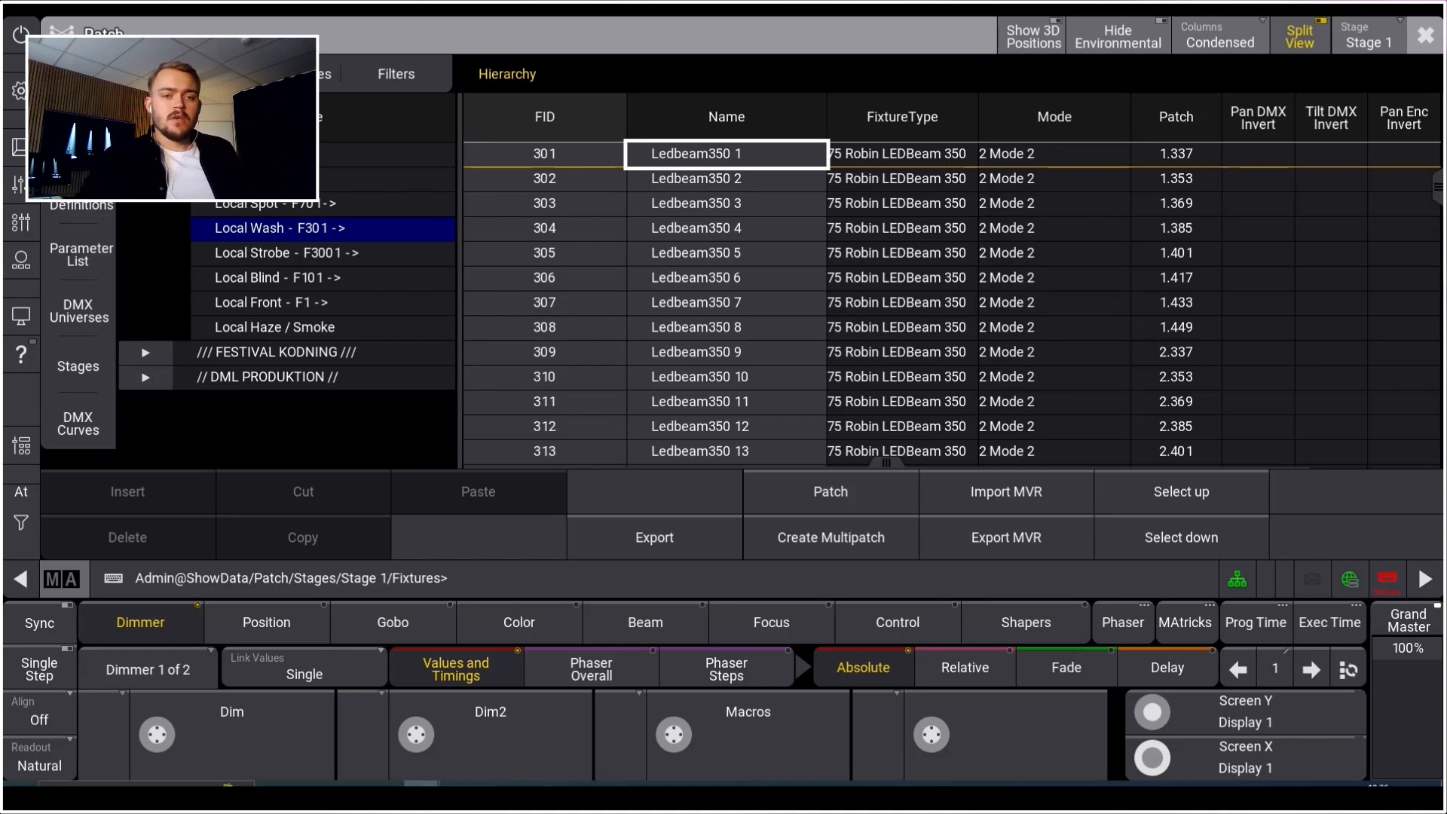
pyautogui.click(323, 253)
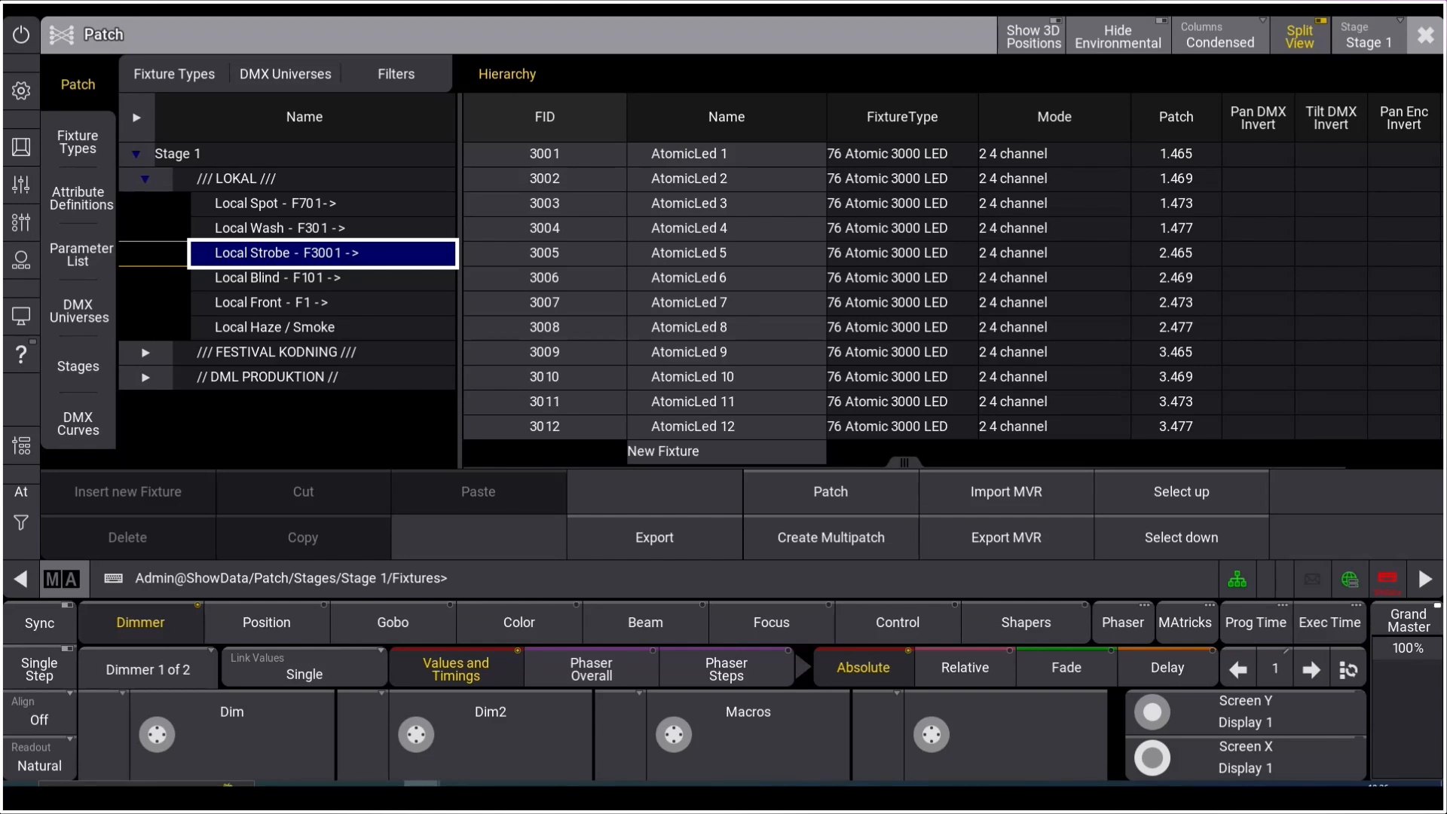
pyautogui.click(323, 203)
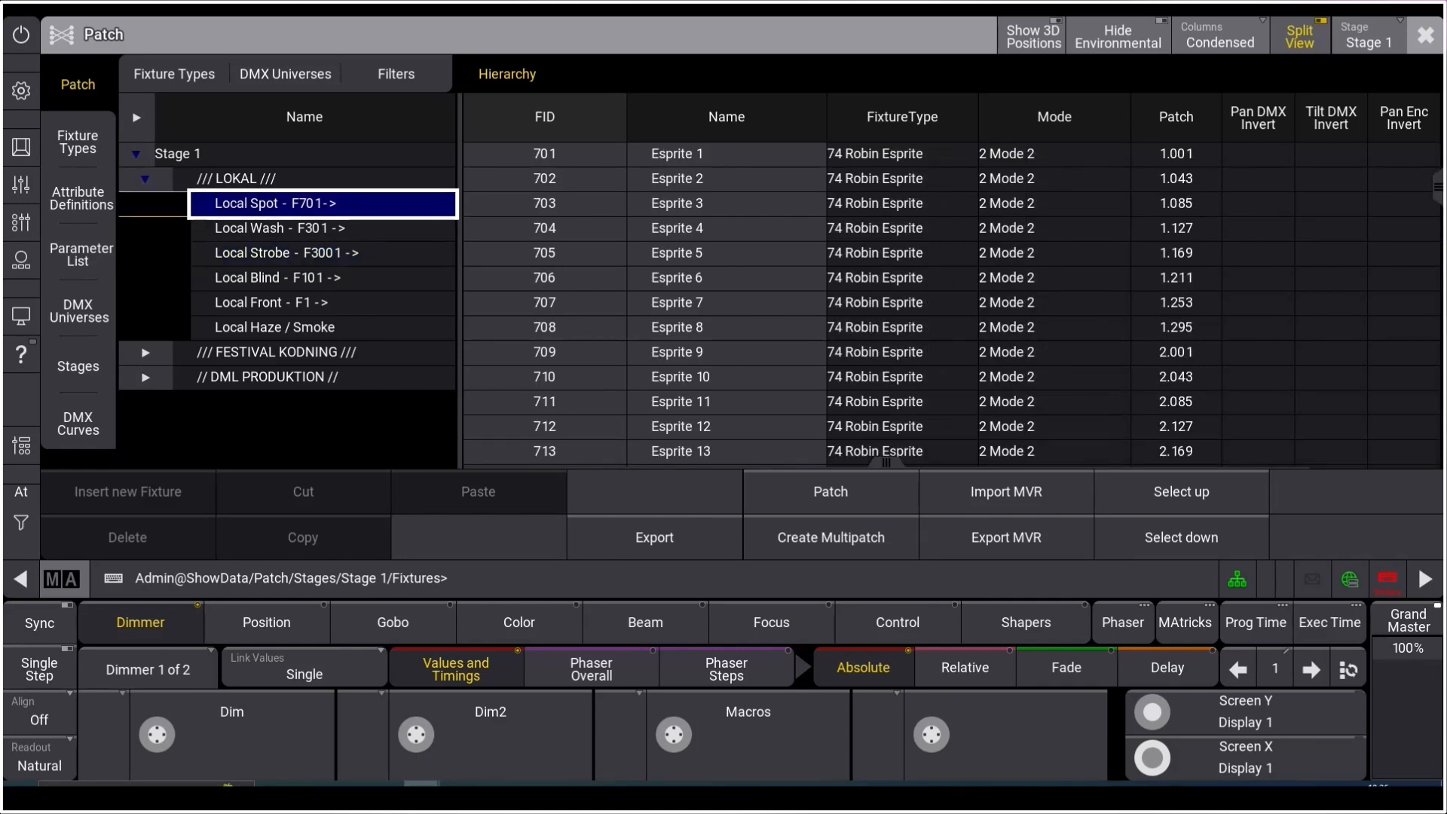
pyautogui.moveTo(1438, 186)
pyautogui.mouseDown()
pyautogui.moveTo(1438, 426)
pyautogui.moveTo(1437, 184)
pyautogui.mouseUp()
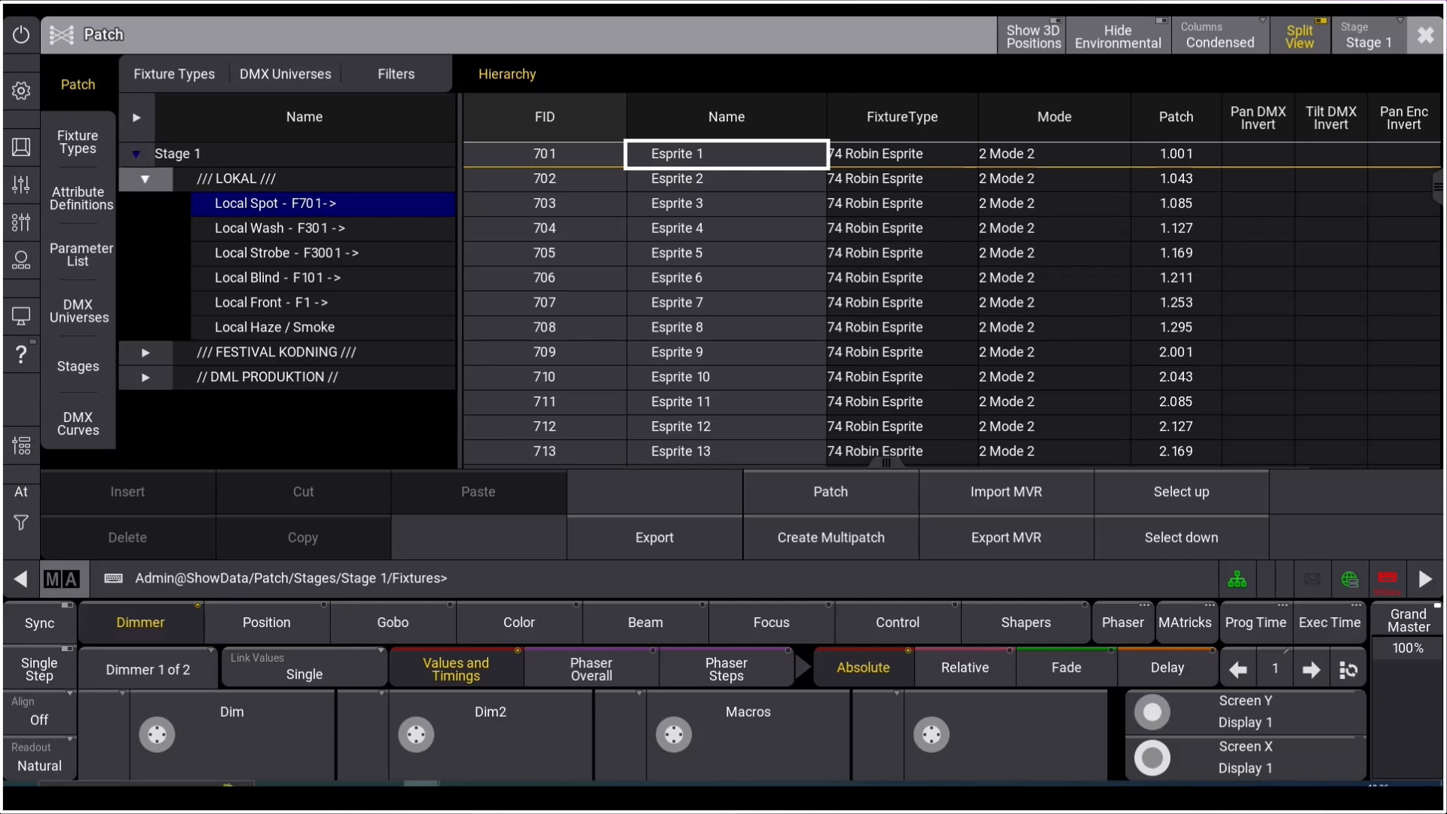
pyautogui.click(146, 179)
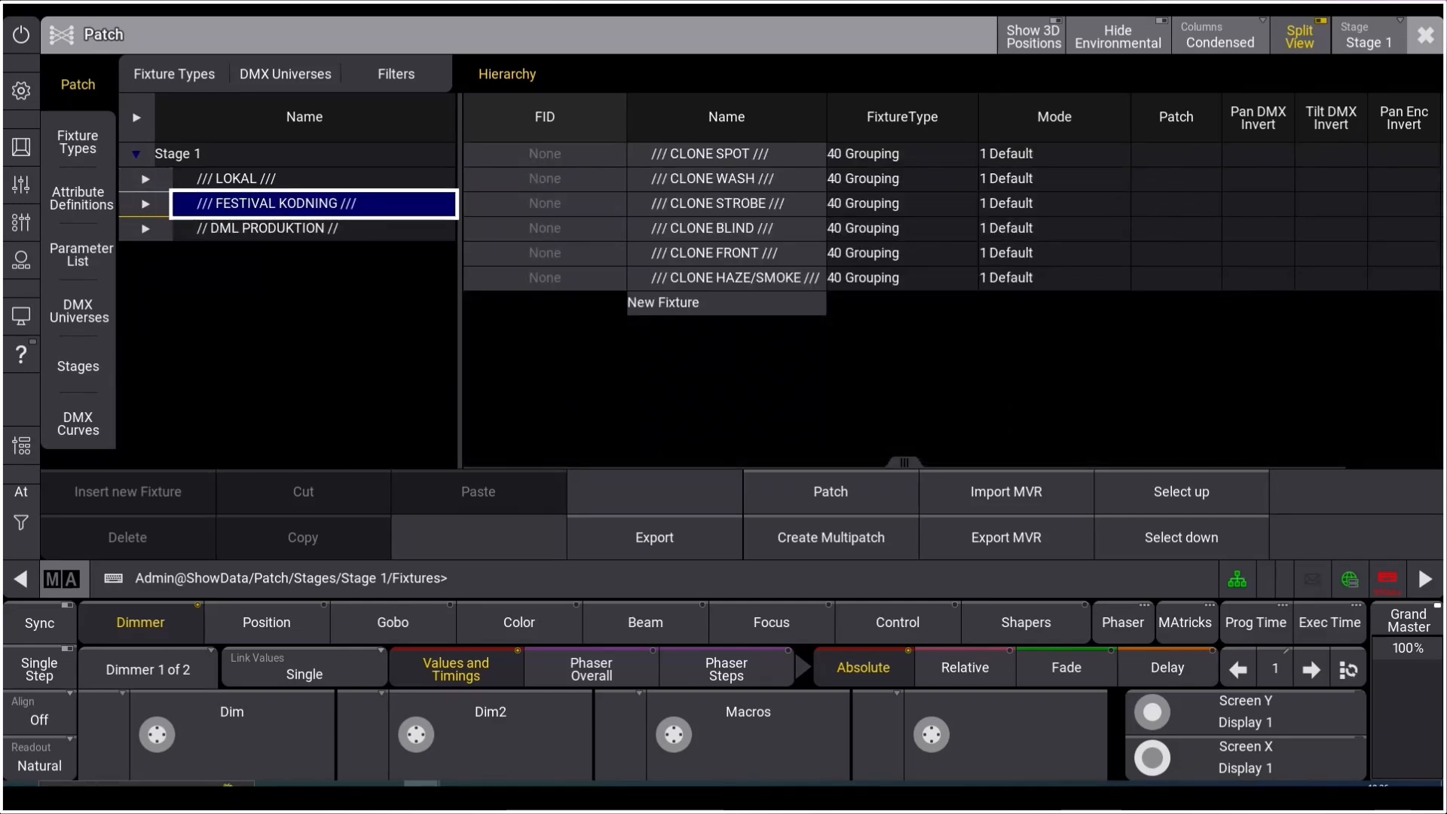
pyautogui.click(1424, 35)
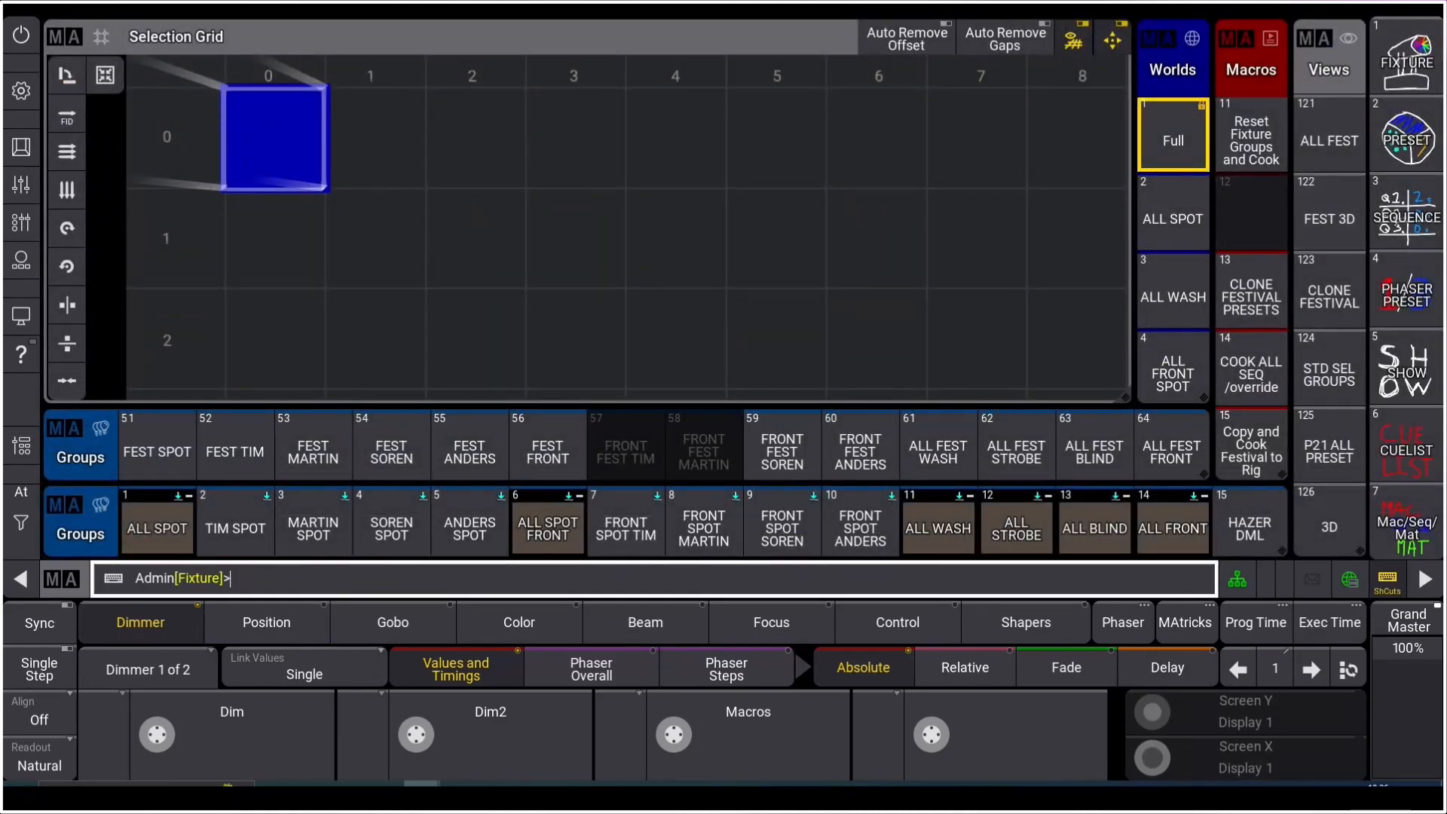
# Step: Select the ALL FEST WASH group and festival group 52 in turn to view their grid layouts, clearing the selection after each
pyautogui.click(938, 453)
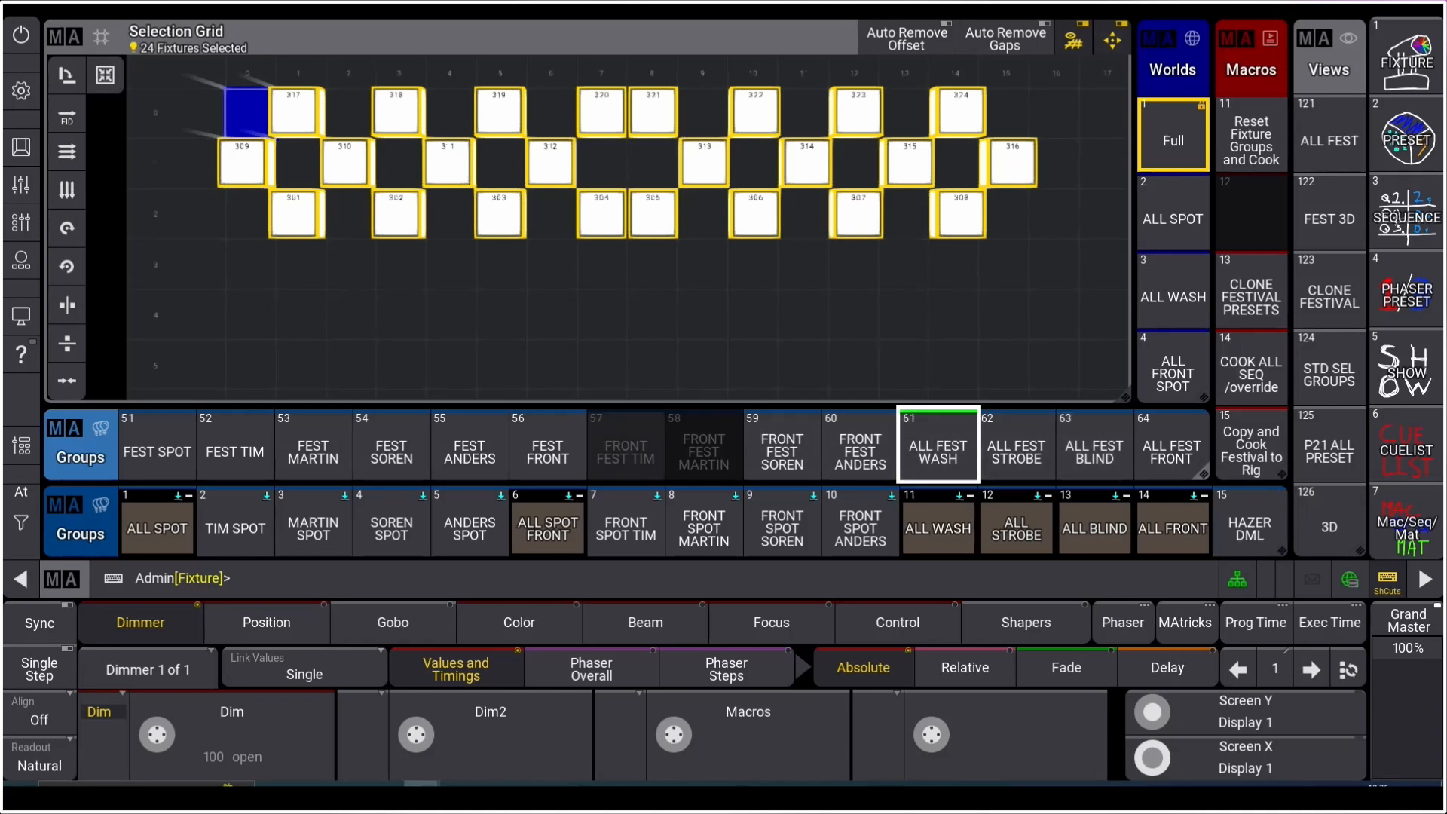
pyautogui.press('BackSpace')
pyautogui.click(235, 452)
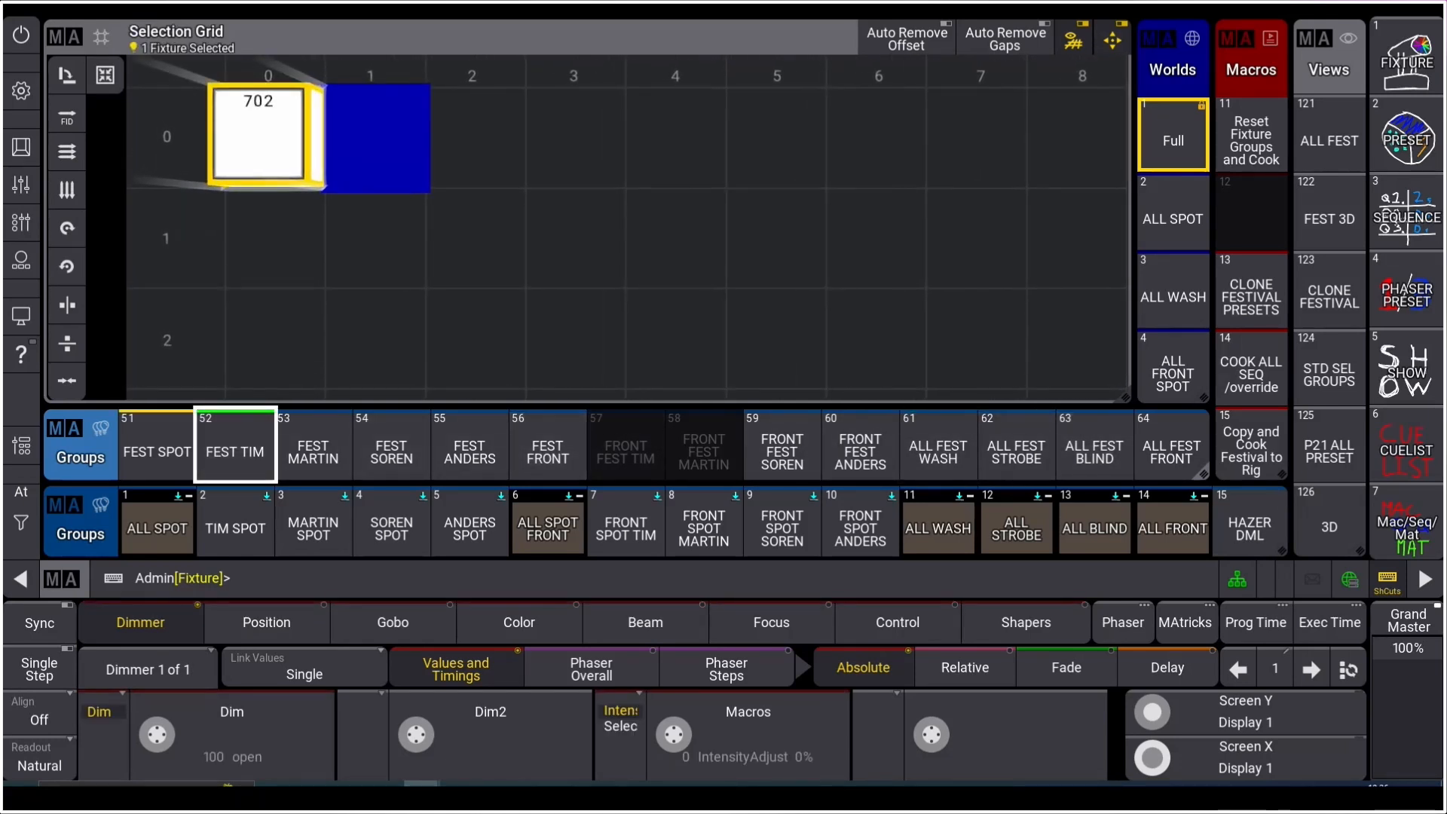
pyautogui.press('BackSpace')
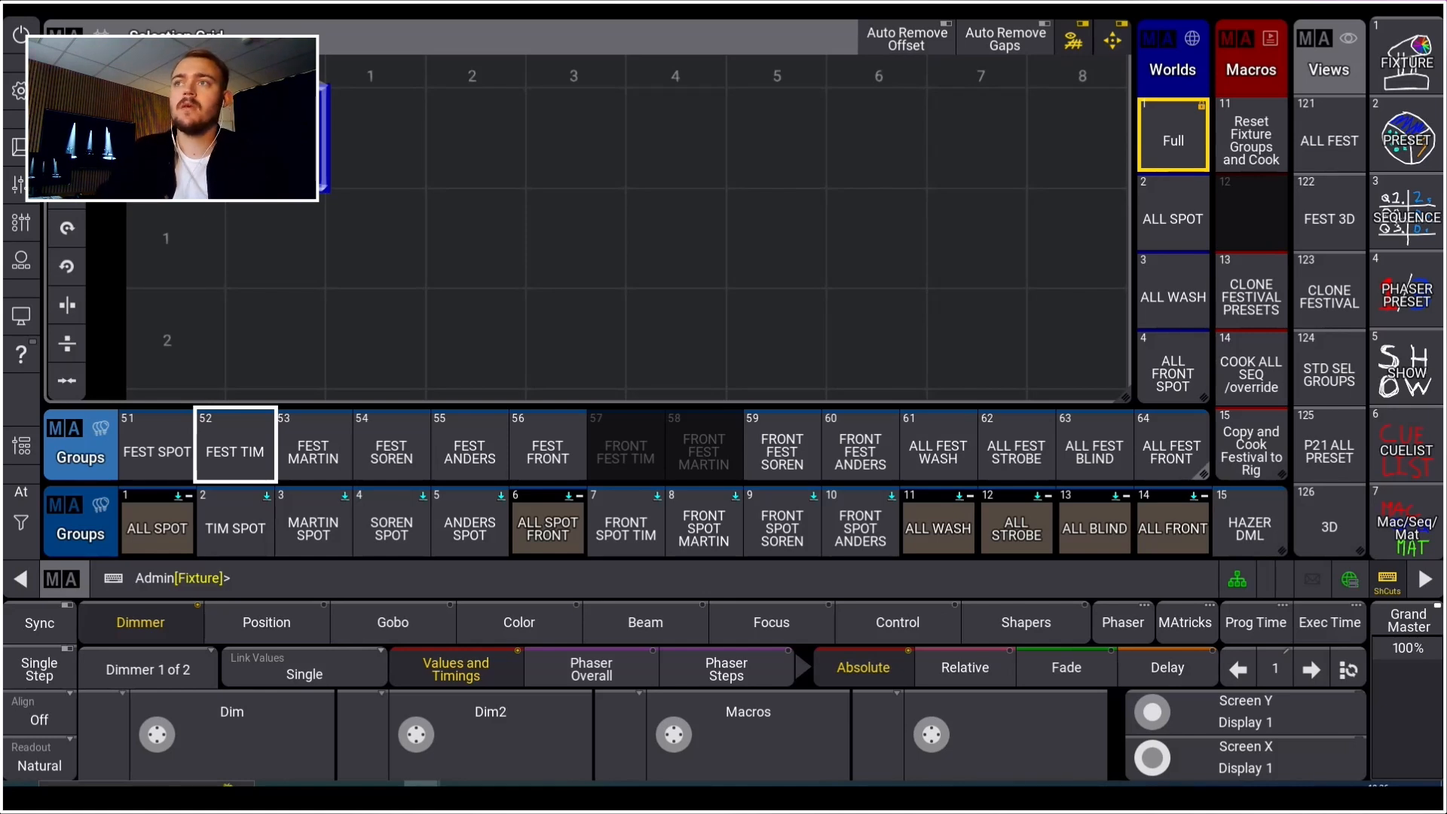
pyautogui.click(235, 446)
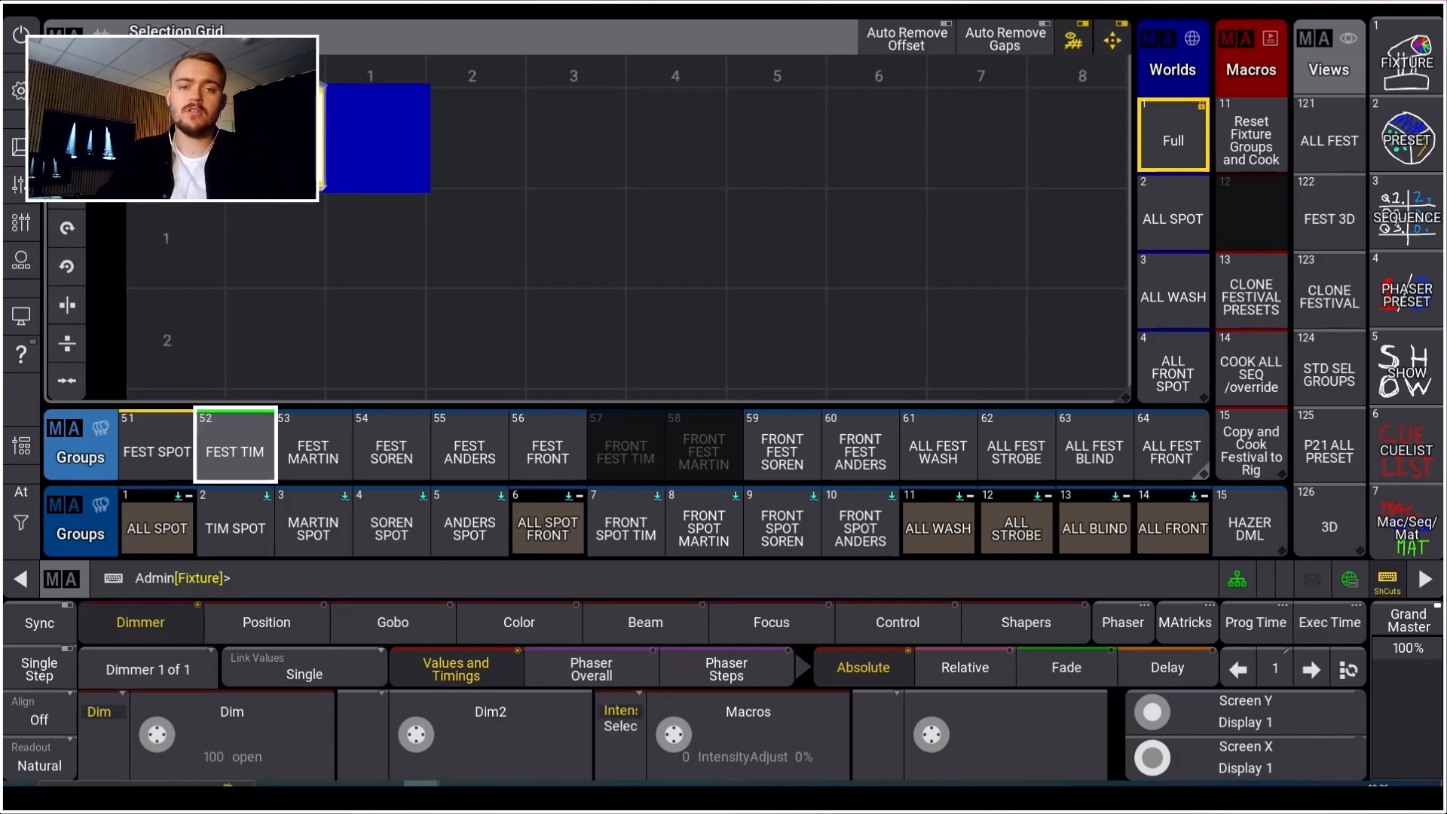
pyautogui.click(275, 138)
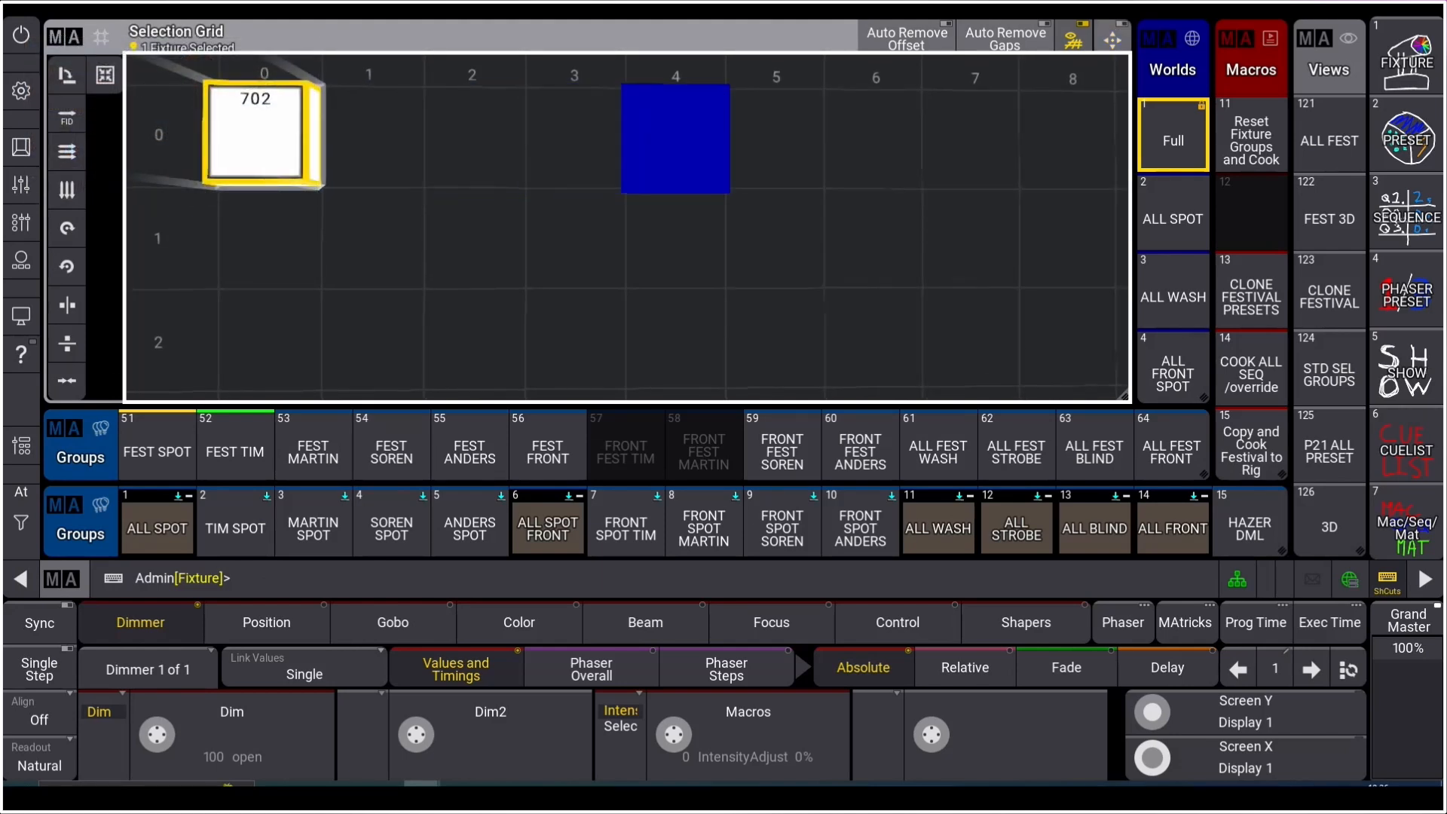
pyautogui.click(871, 139)
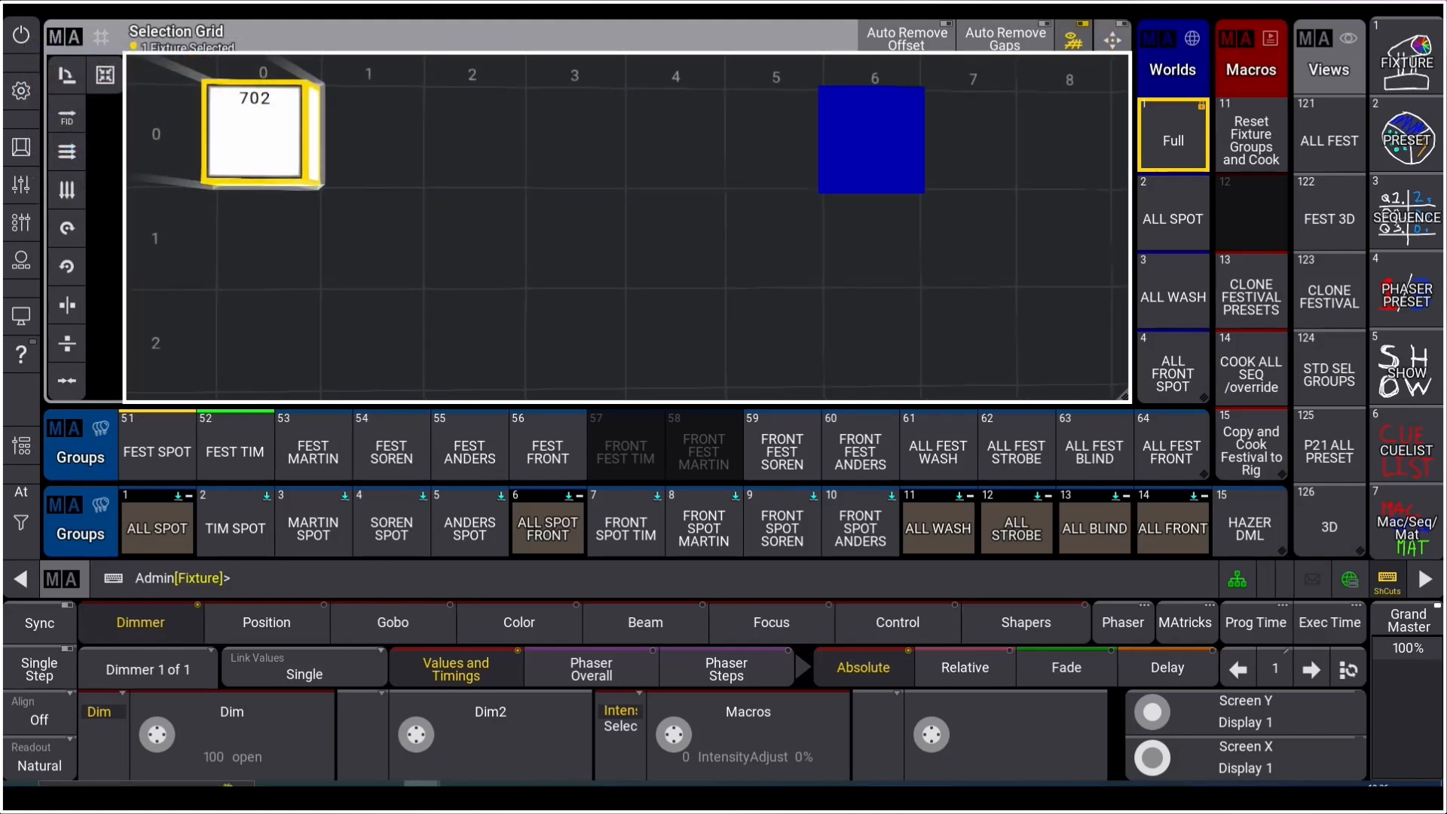
pyautogui.press('BackSpace')
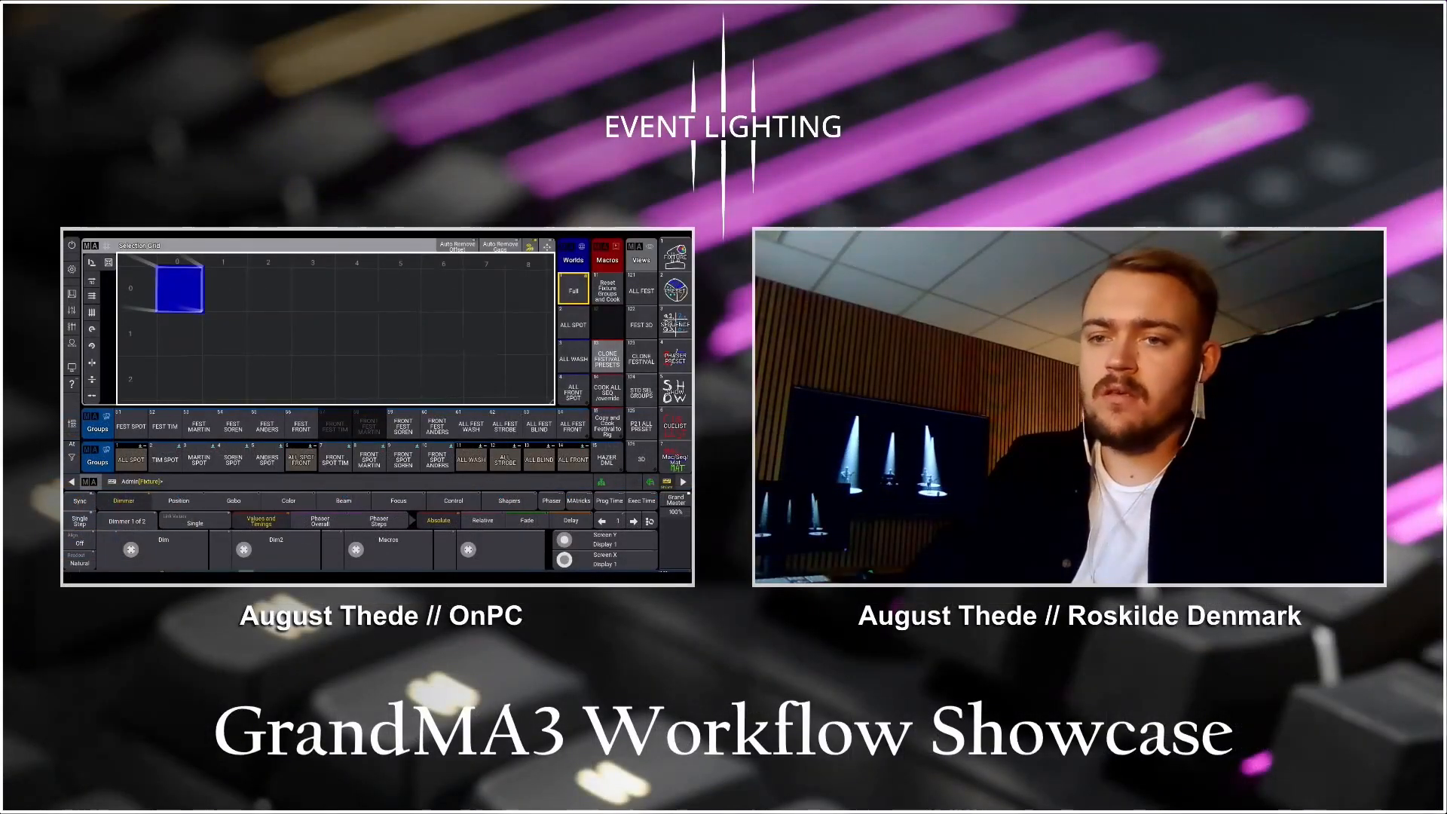
# Step: Open macro 13 CLONE FESTIVAL PRESETS for editing, examine the clone command in MacroLine 2, and close the editor
pyautogui.rightClick(607, 359)
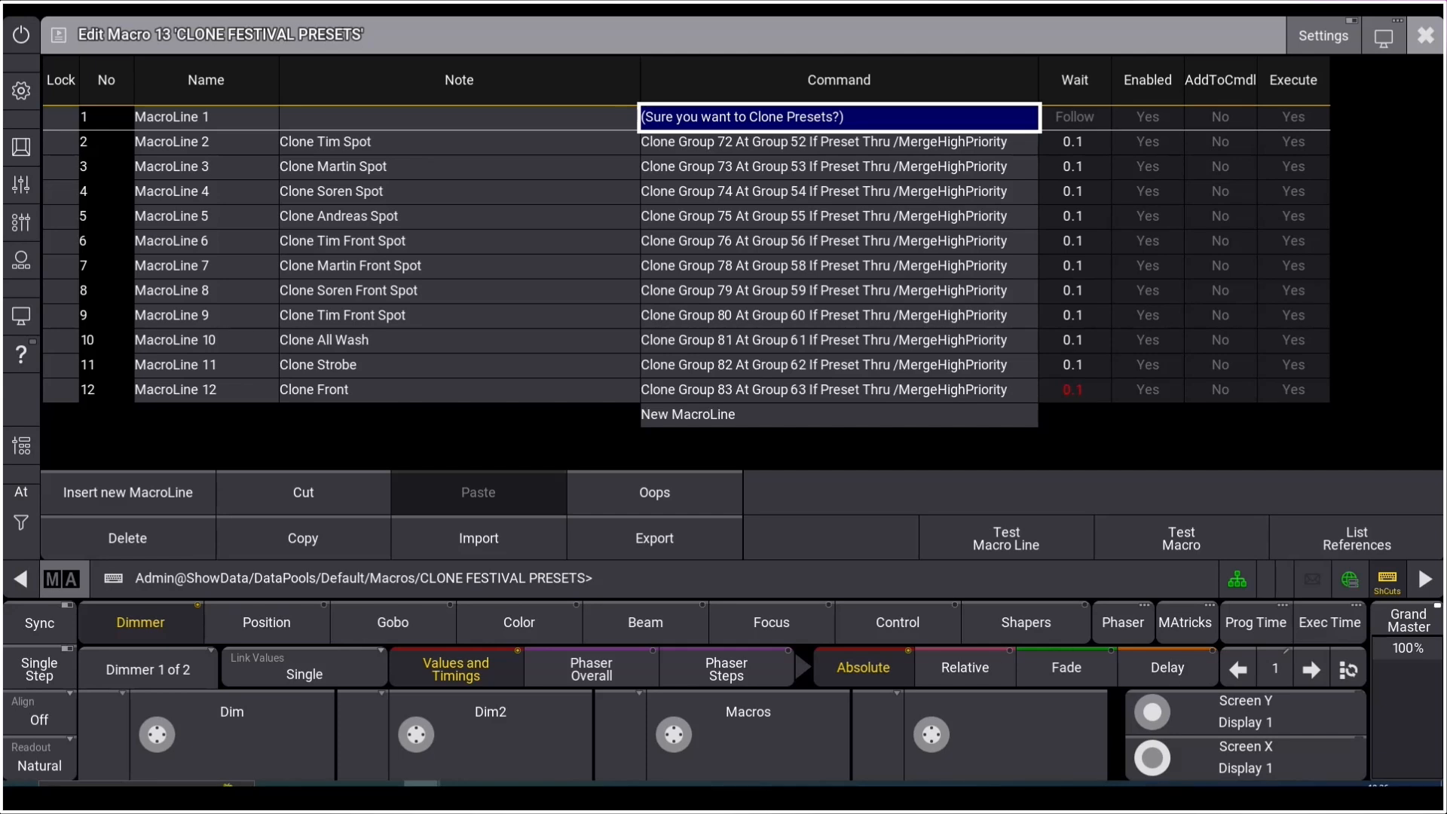
pyautogui.click(839, 141)
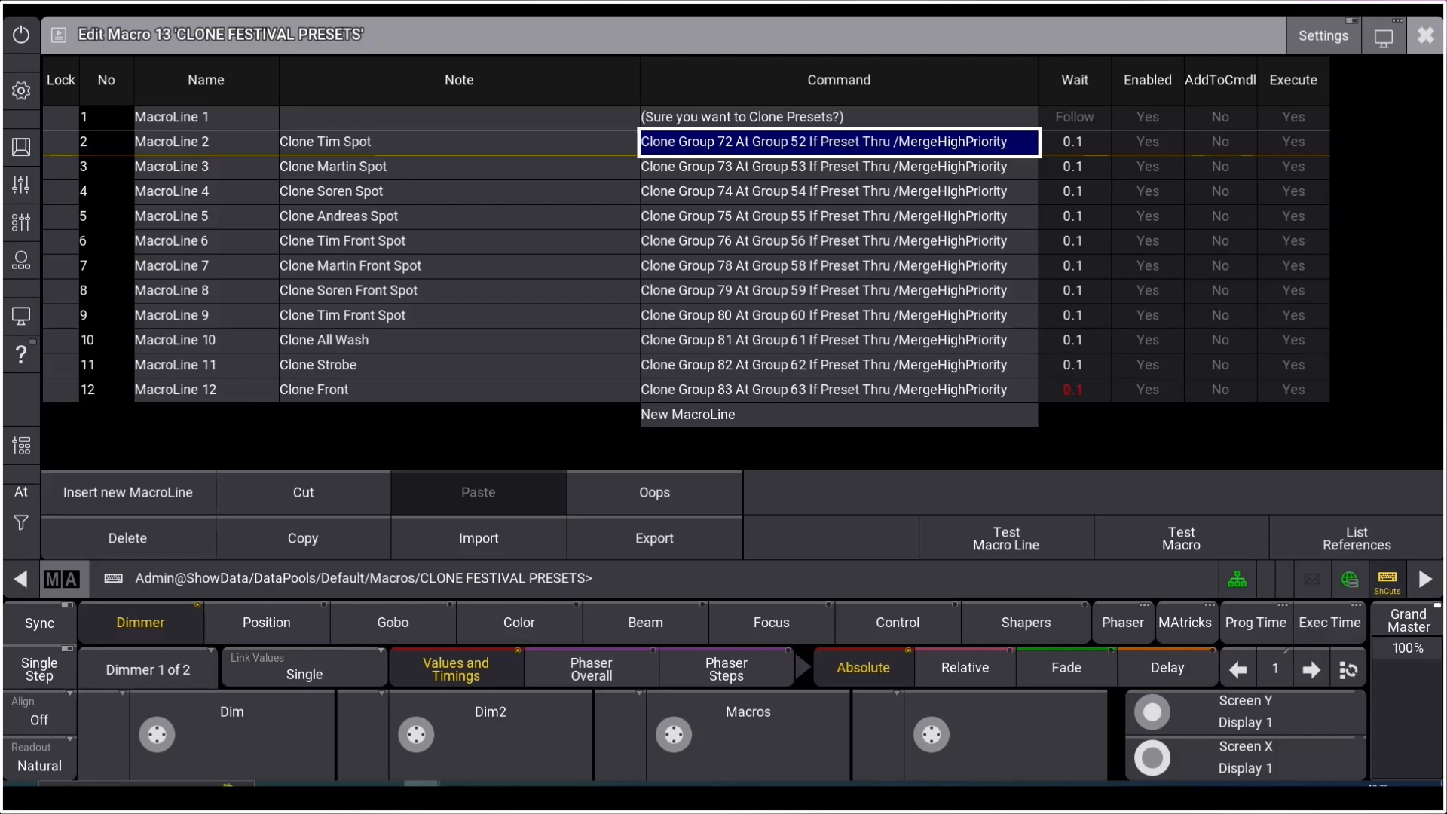
pyautogui.click(1424, 35)
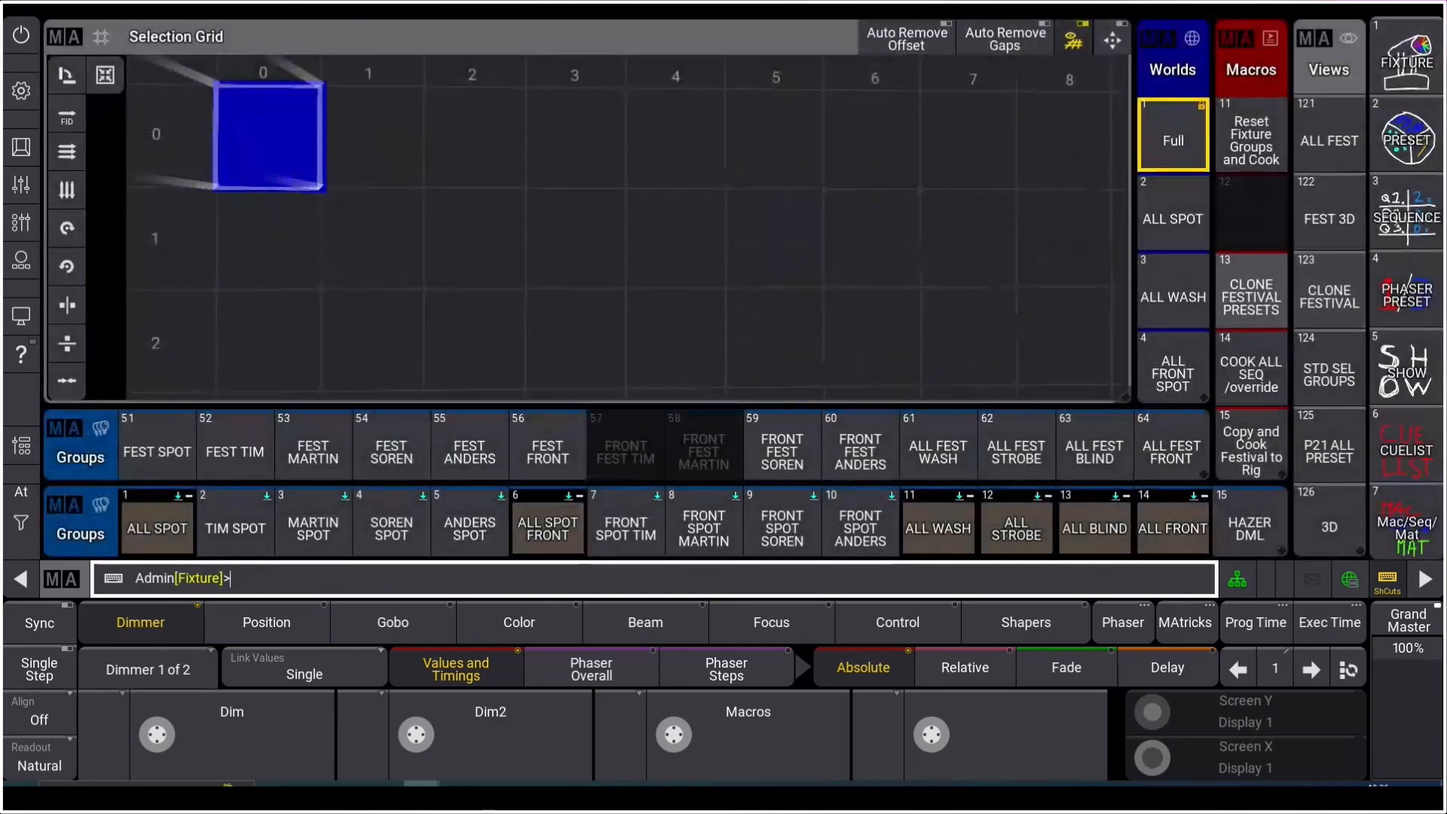
# Step: Run the CLONE FESTIVAL PRESETS macro with its prompt accepted, and inspect the wait times of macro lines 2 to 11
pyautogui.click(1250, 296)
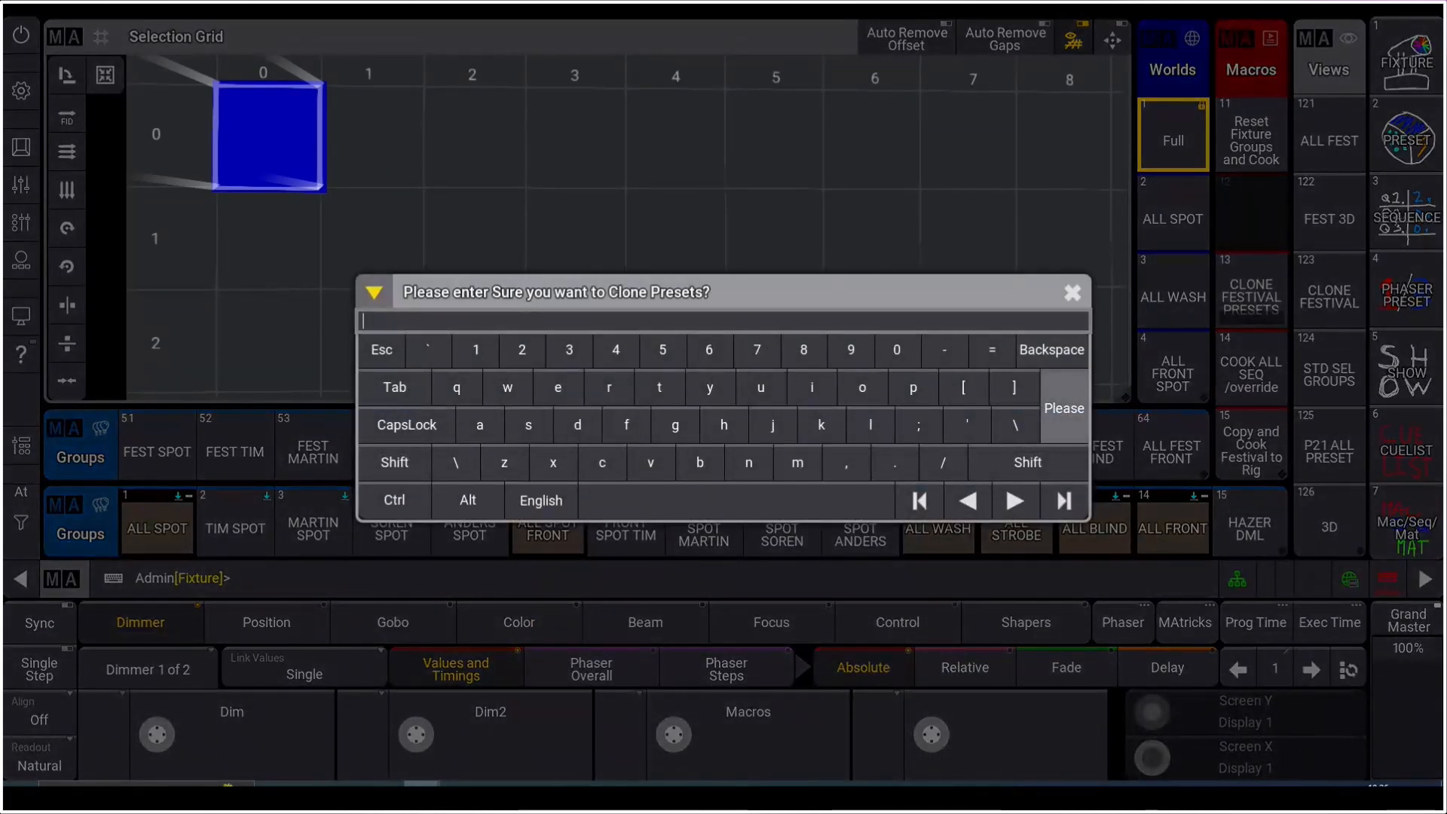
pyautogui.press('Return')
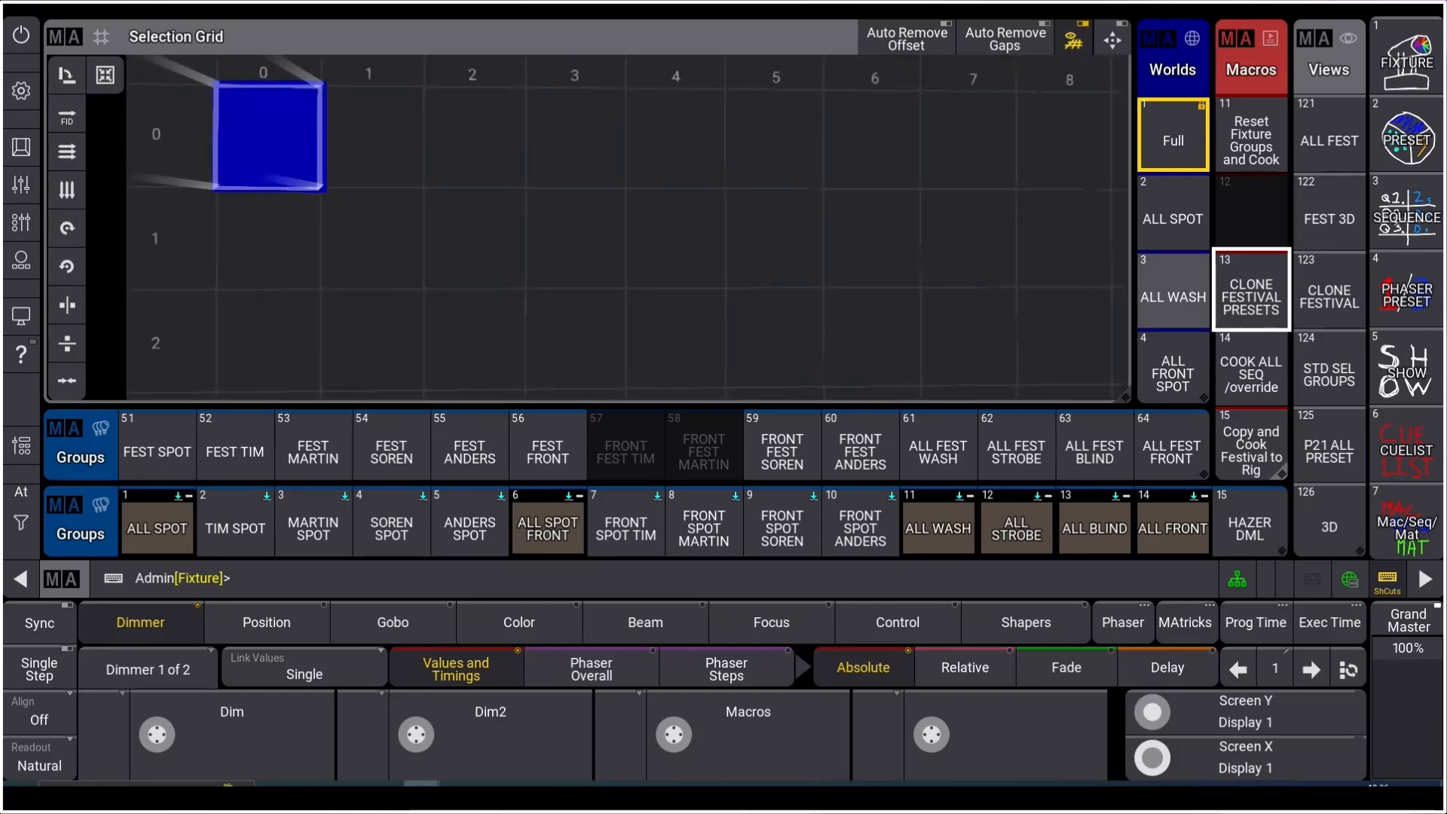
pyautogui.rightClick(1250, 294)
pyautogui.moveTo(1037, 142); pyautogui.dragTo(1038, 365)
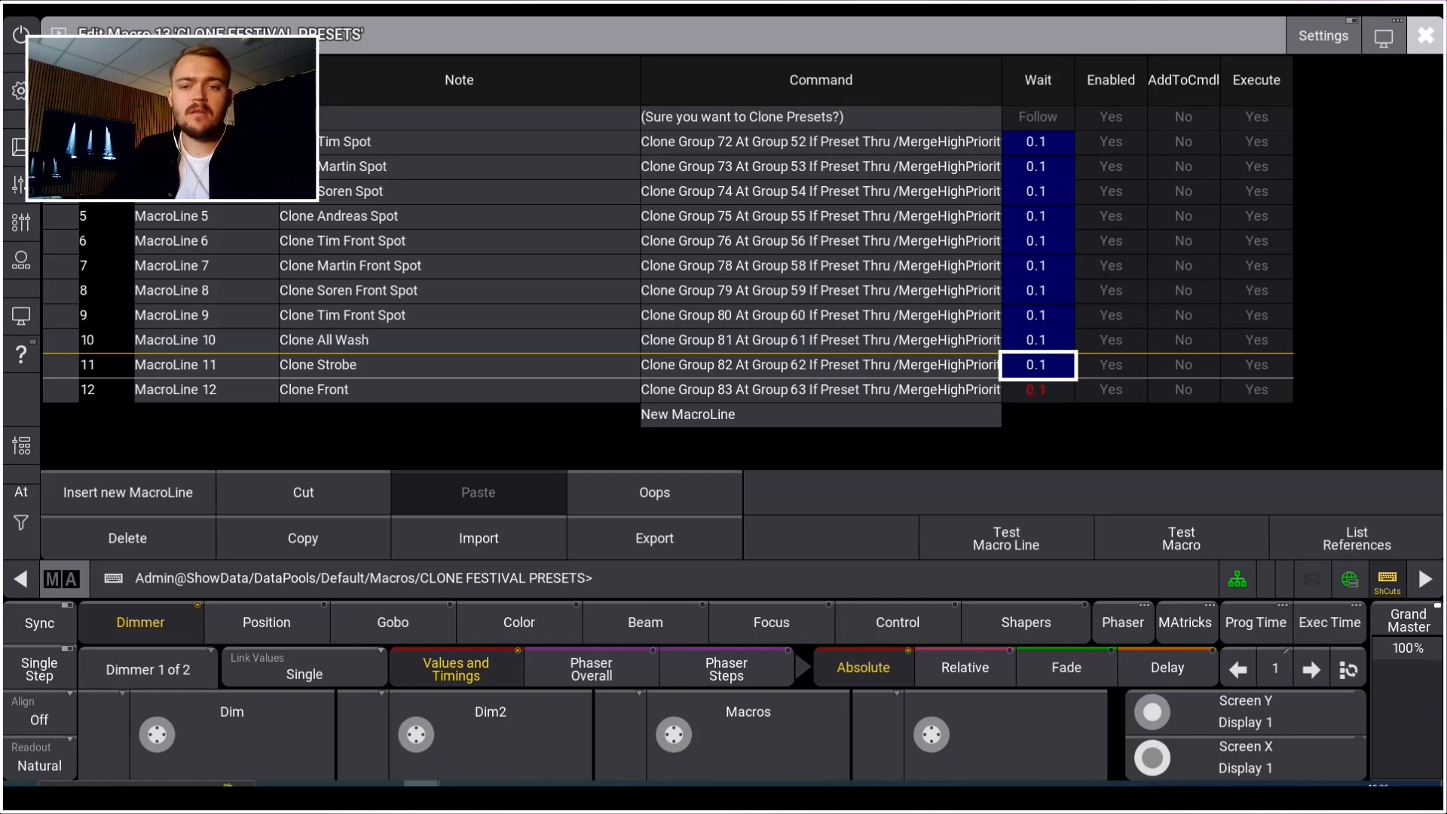
pyautogui.click(1424, 36)
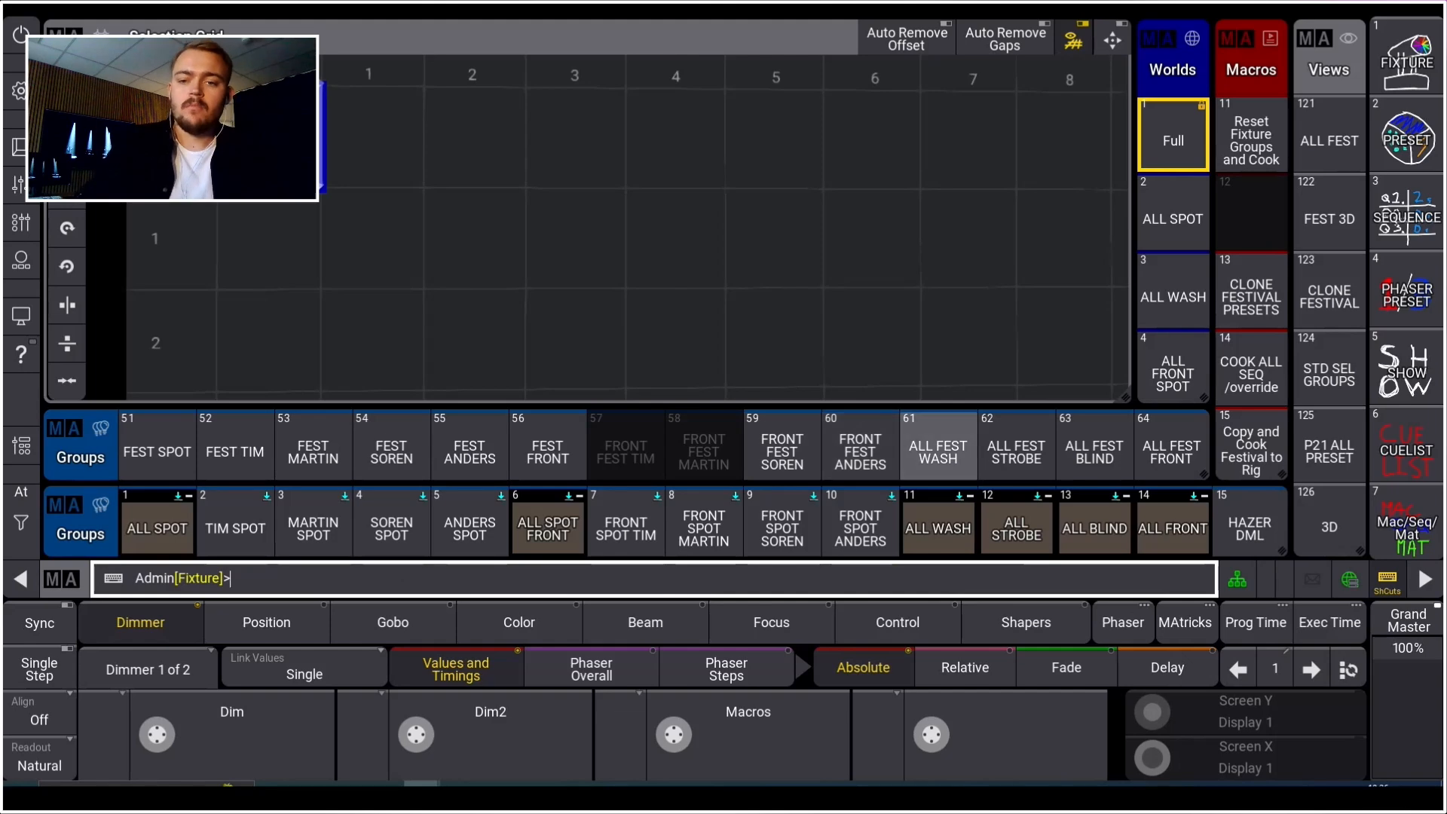
# Step: Select the ALL FEST WASH group, fit its layout in the selection grid, and apply the RED colour preset from the presets view
pyautogui.click(938, 450)
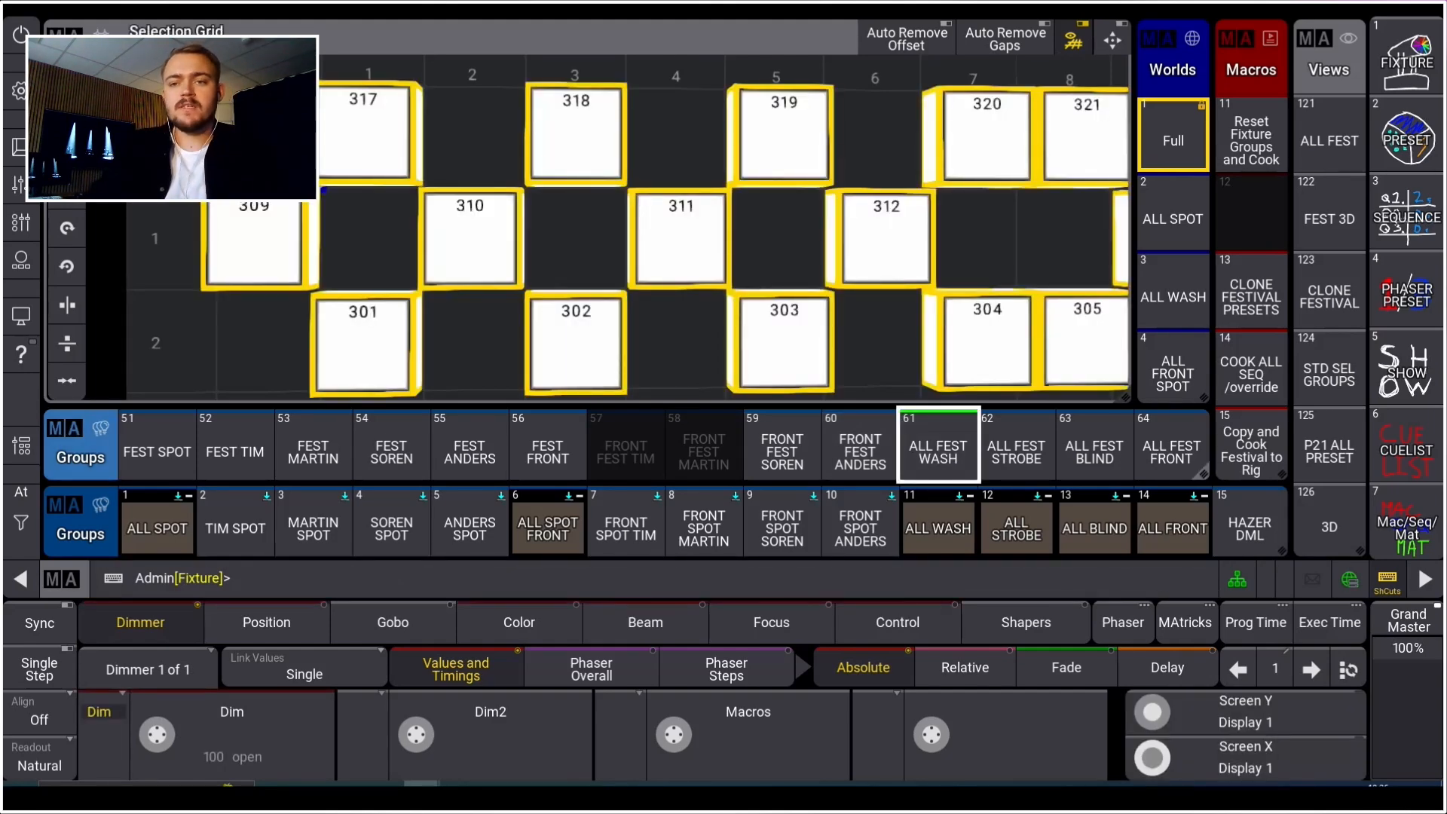
pyautogui.click(1112, 39)
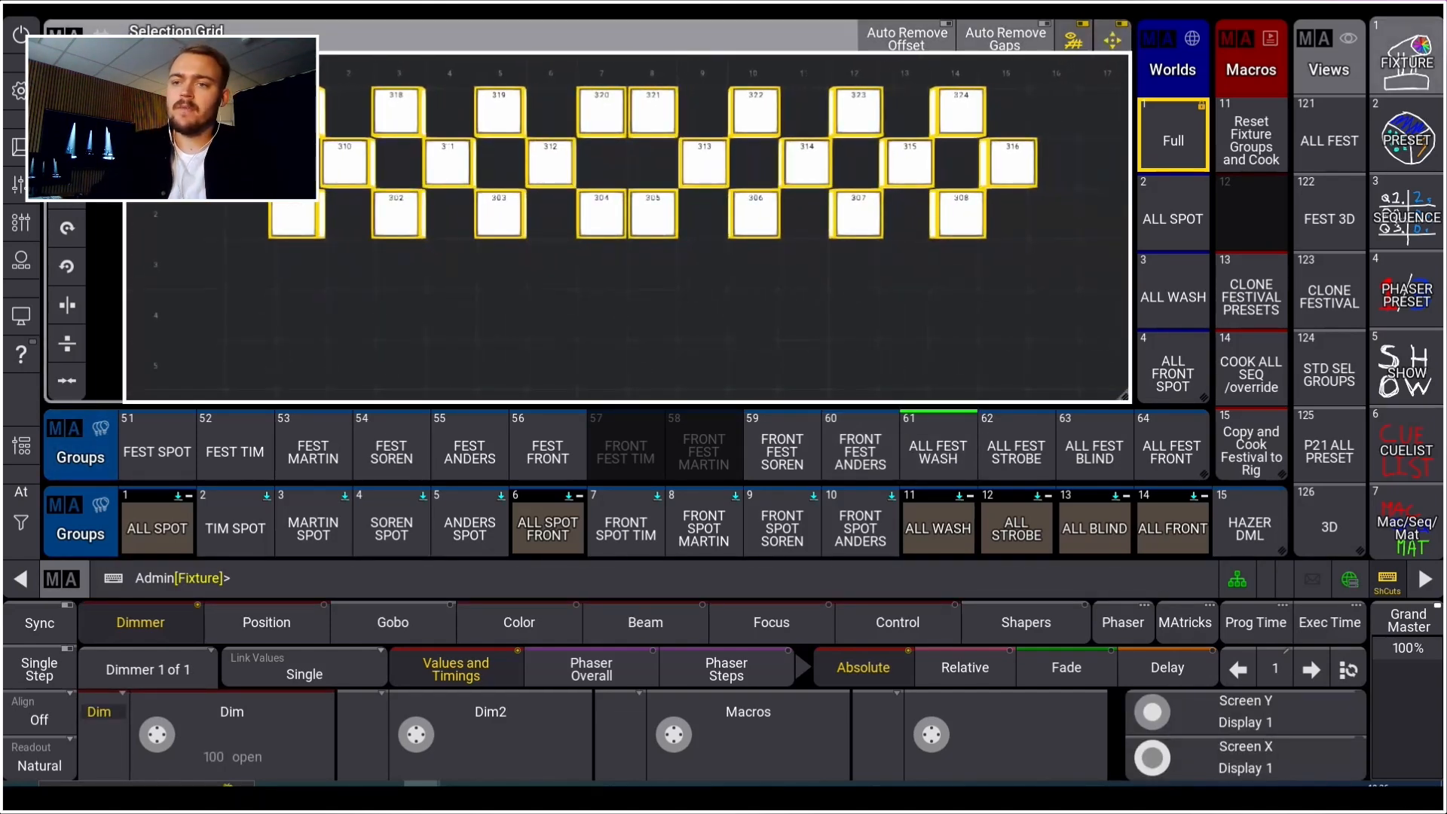
pyautogui.click(1328, 140)
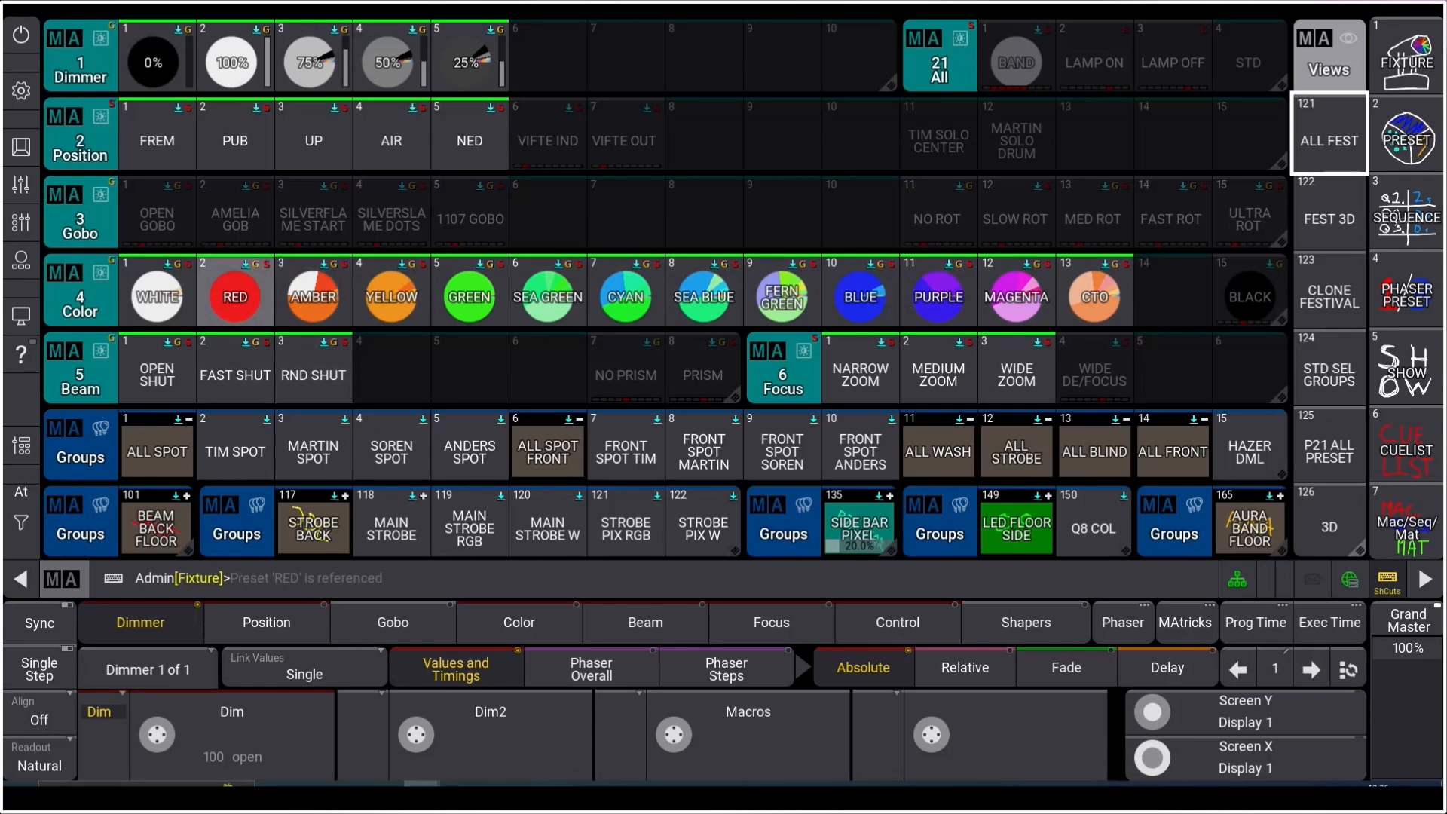
pyautogui.click(235, 291)
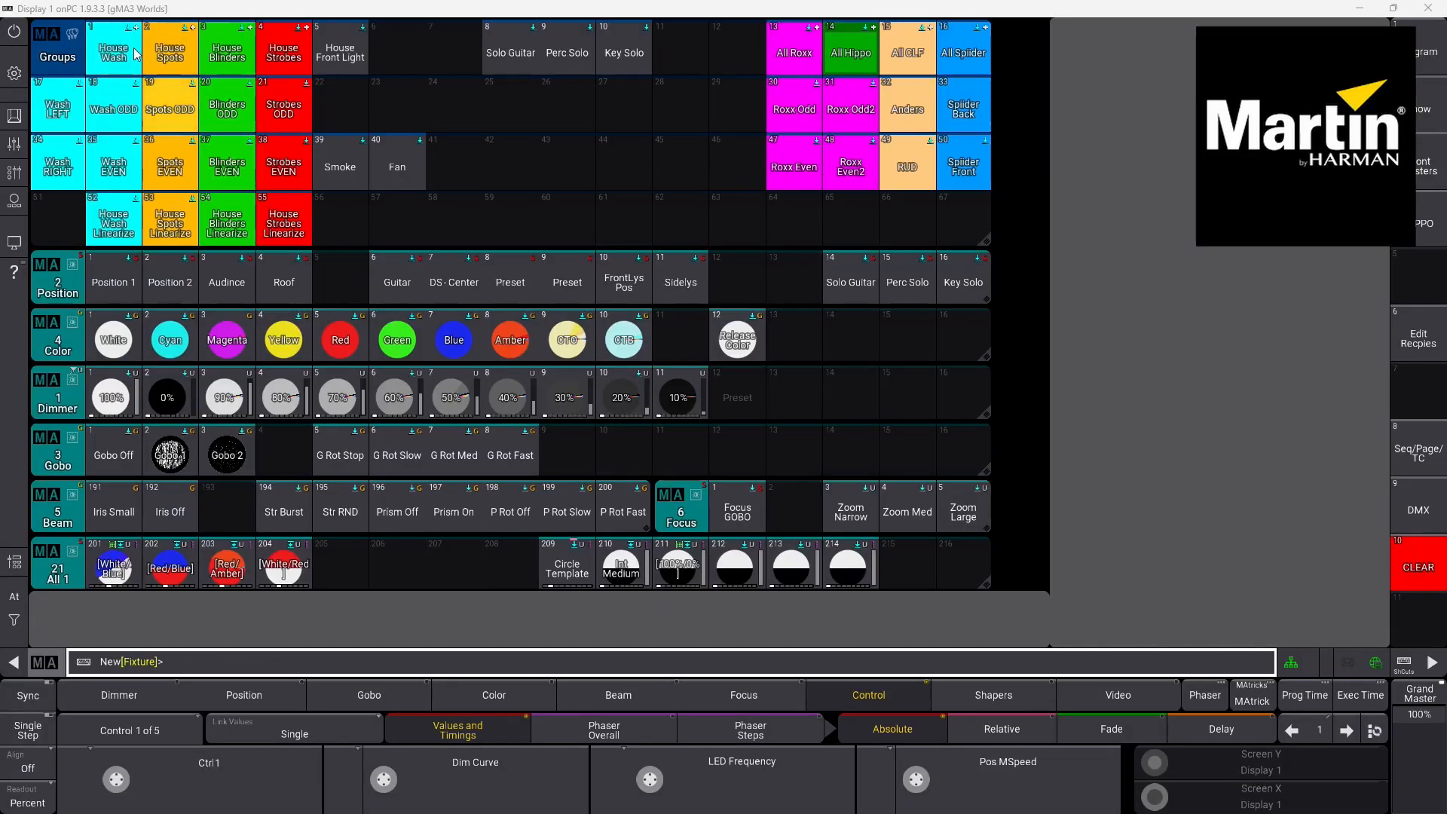
# Step: Select the House Wash group and set its Ctrl1 control channel to Auto Empty Water ON (1s)
pyautogui.click(105, 64)
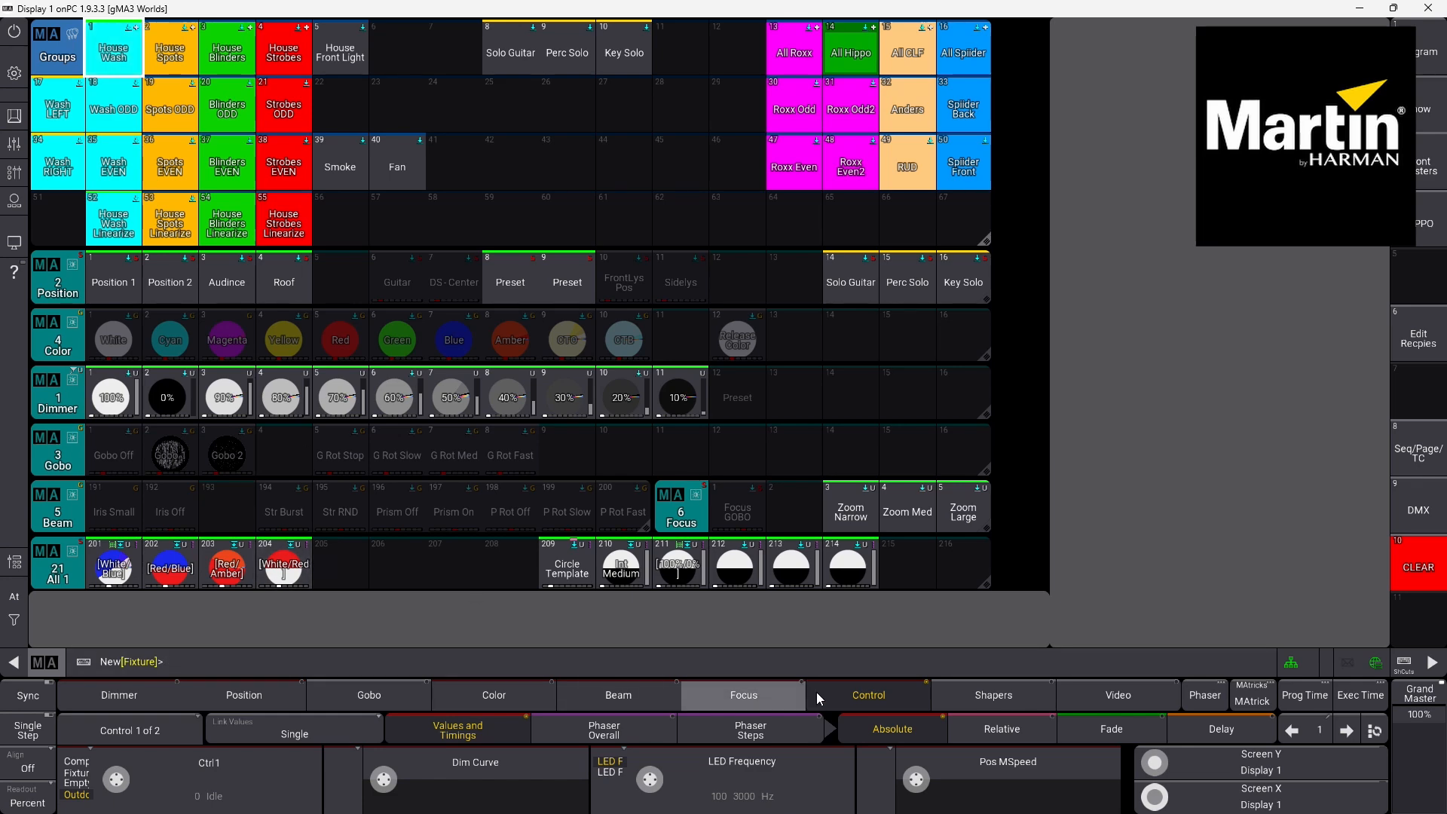
pyautogui.click(241, 799)
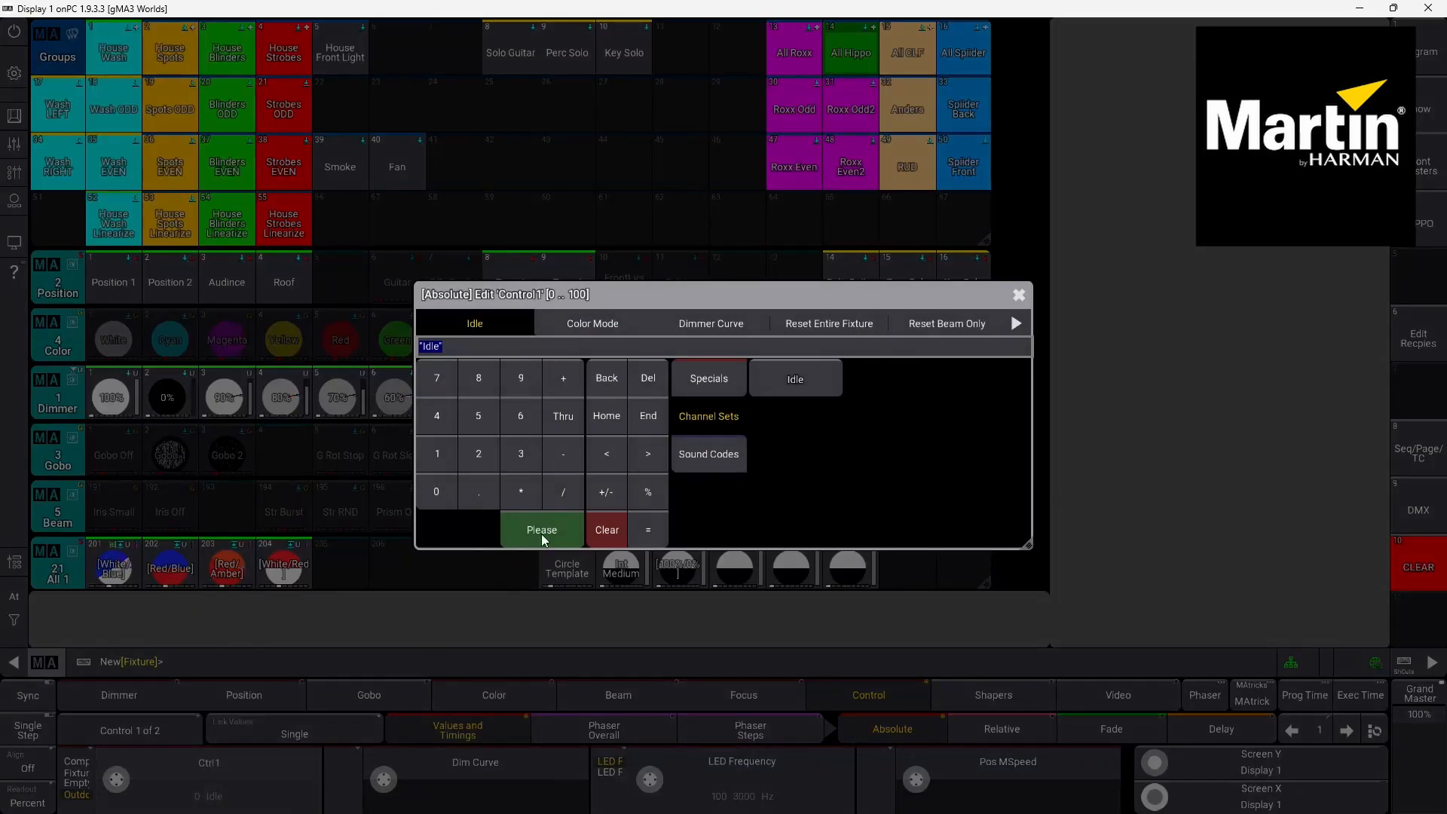
pyautogui.click(1025, 326)
pyautogui.click(1025, 326)
pyautogui.click(1025, 326)
pyautogui.click(1024, 325)
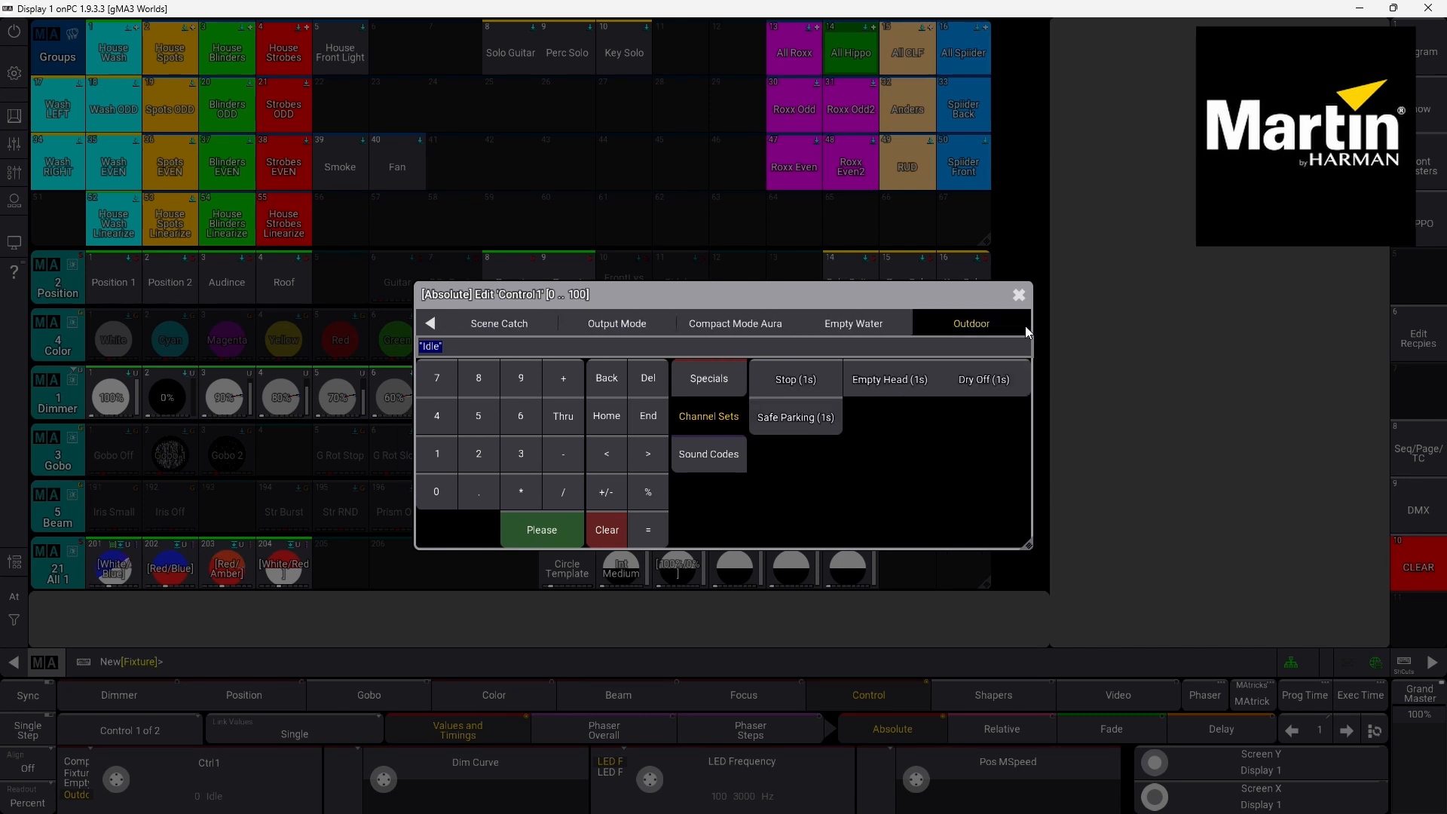
pyautogui.click(857, 325)
pyautogui.click(937, 323)
pyautogui.click(889, 324)
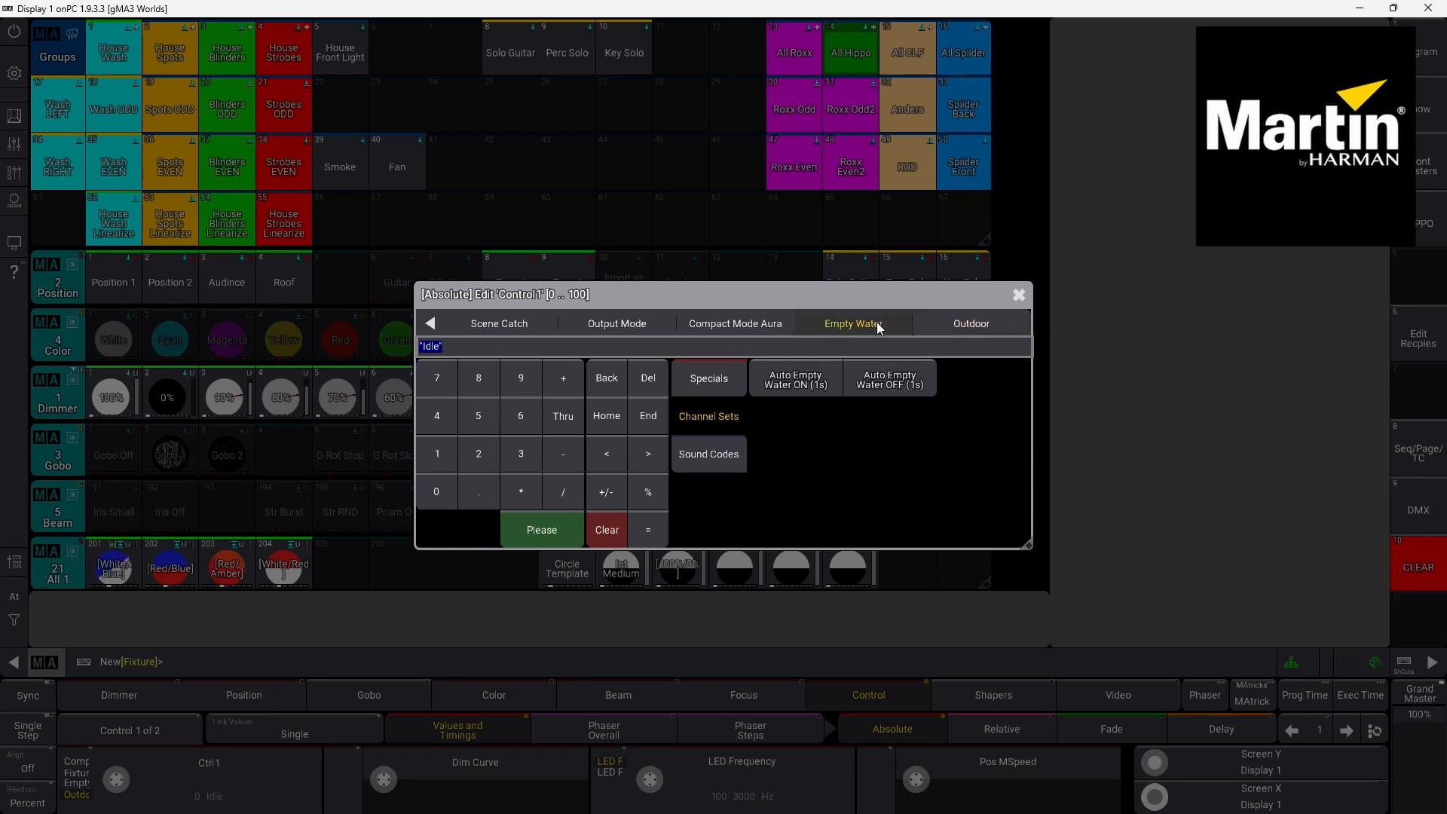
pyautogui.click(793, 382)
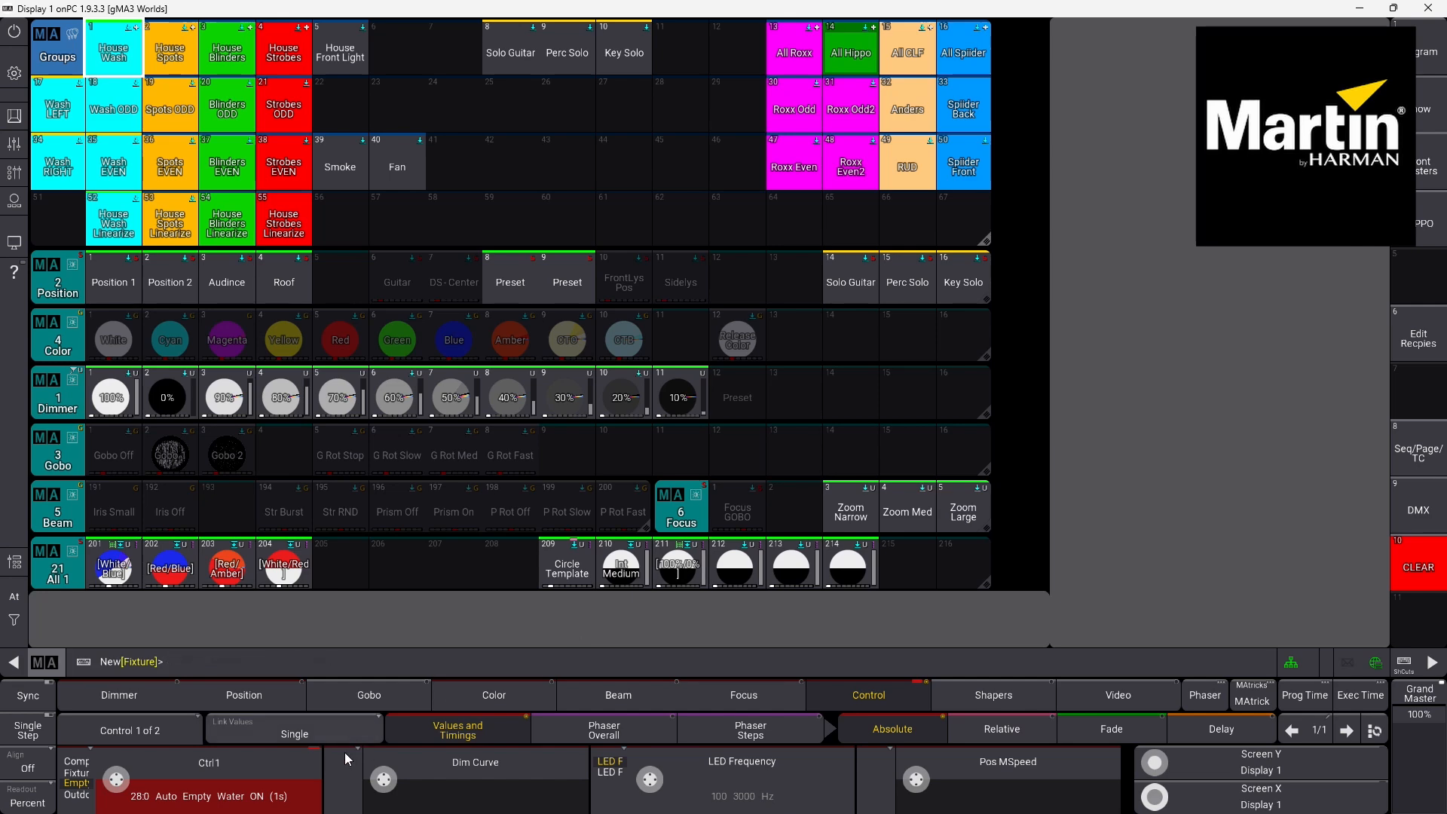
# Step: Set the House Wash group's Ctrl1 control channel to the Outdoor function Empty Head (1s)
pyautogui.click(271, 791)
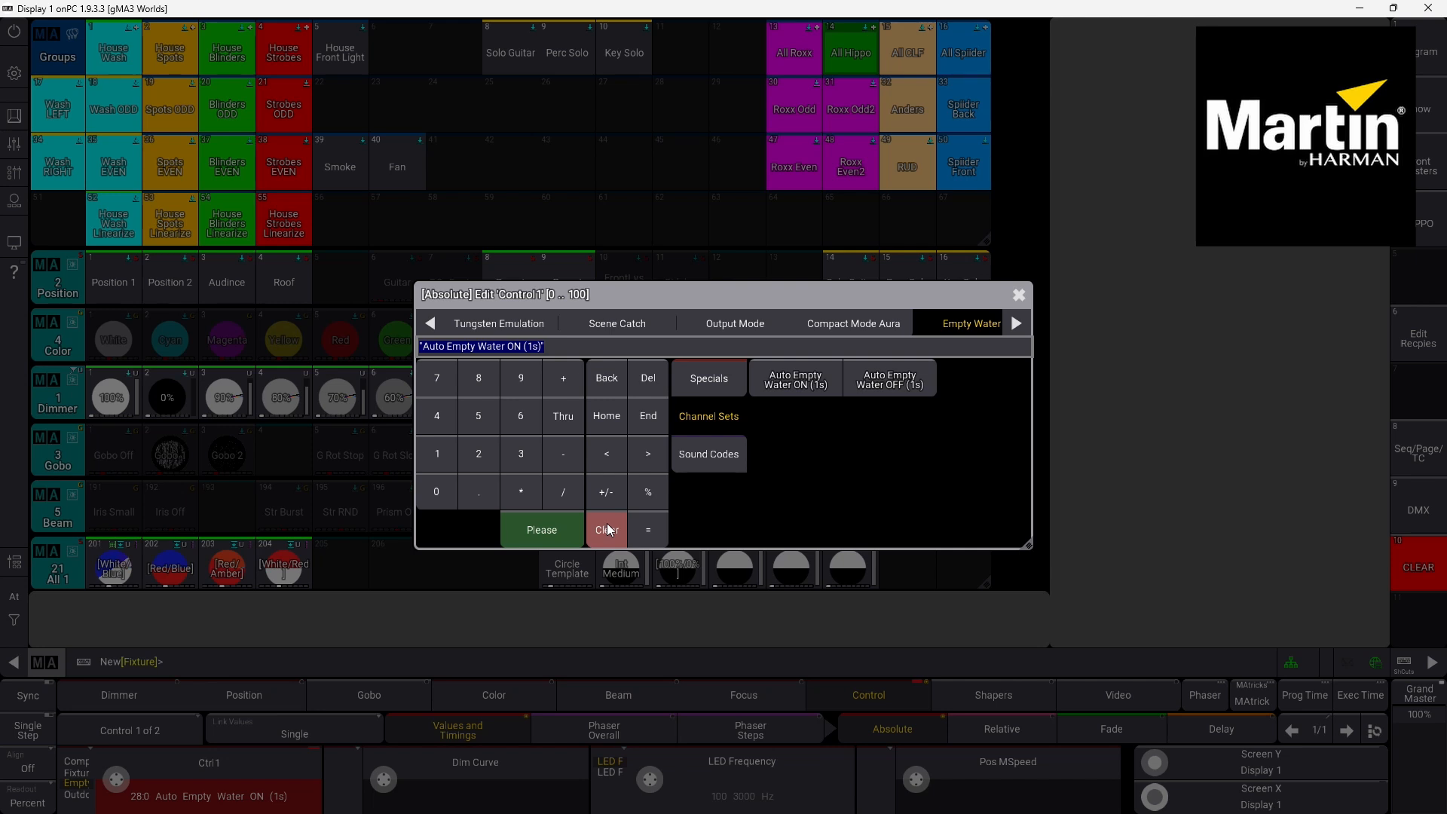
pyautogui.click(1016, 323)
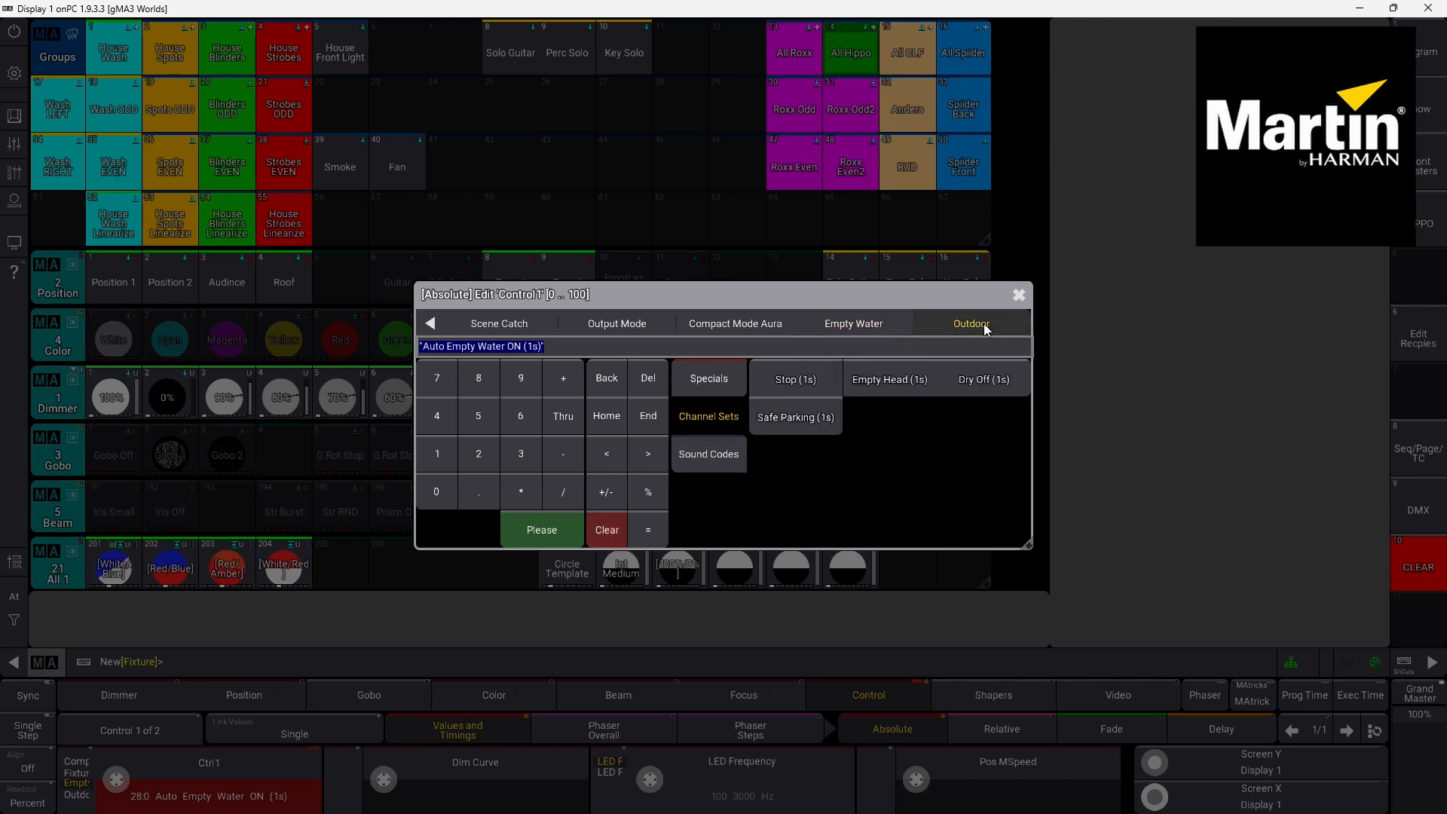
pyautogui.click(884, 381)
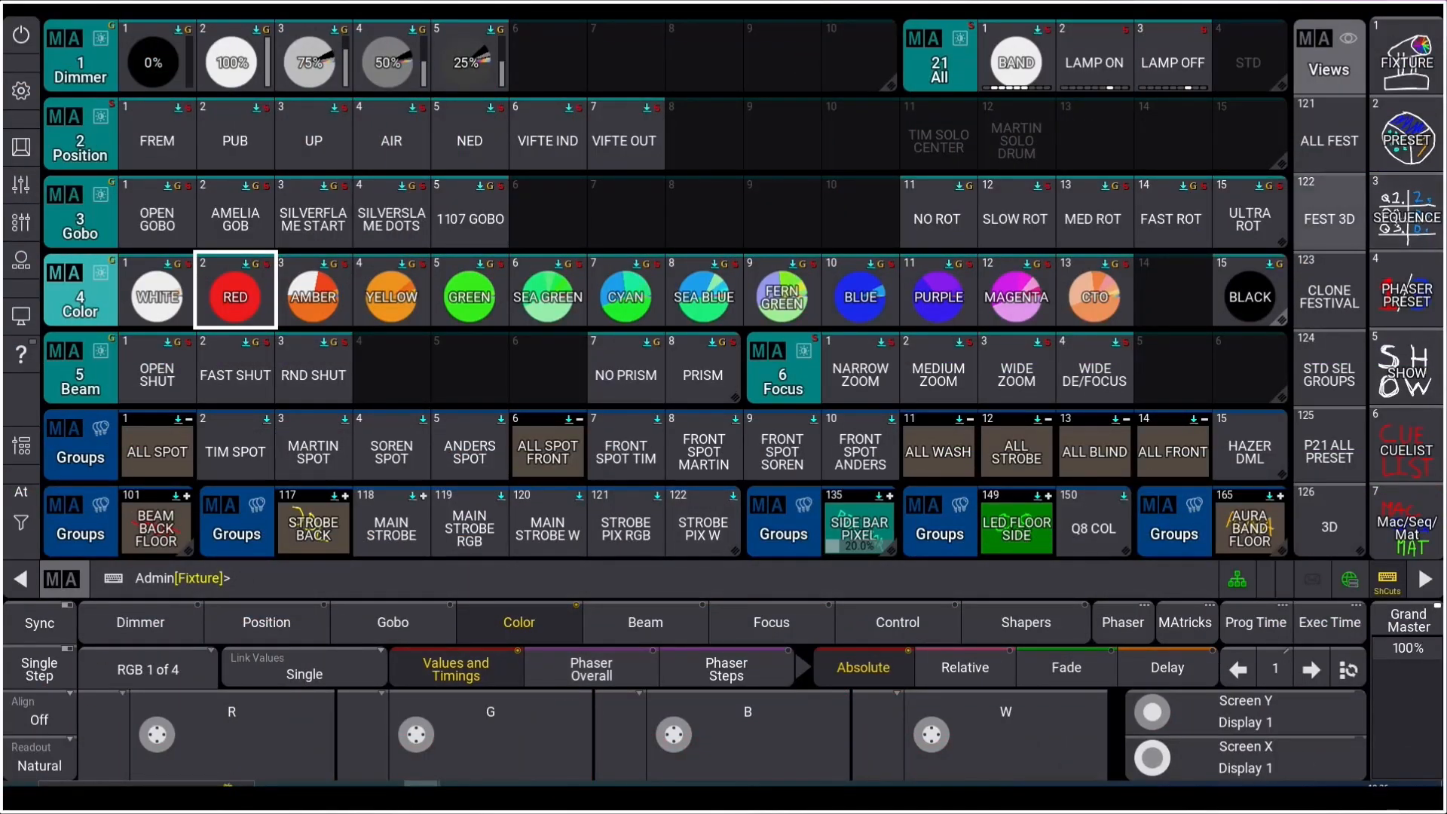
# Step: Return to the selection grid view and compare the layouts of the ALL WASH and ALL FEST WASH groups
pyautogui.click(1406, 212)
pyautogui.click(1406, 140)
pyautogui.click(1328, 291)
pyautogui.click(1329, 140)
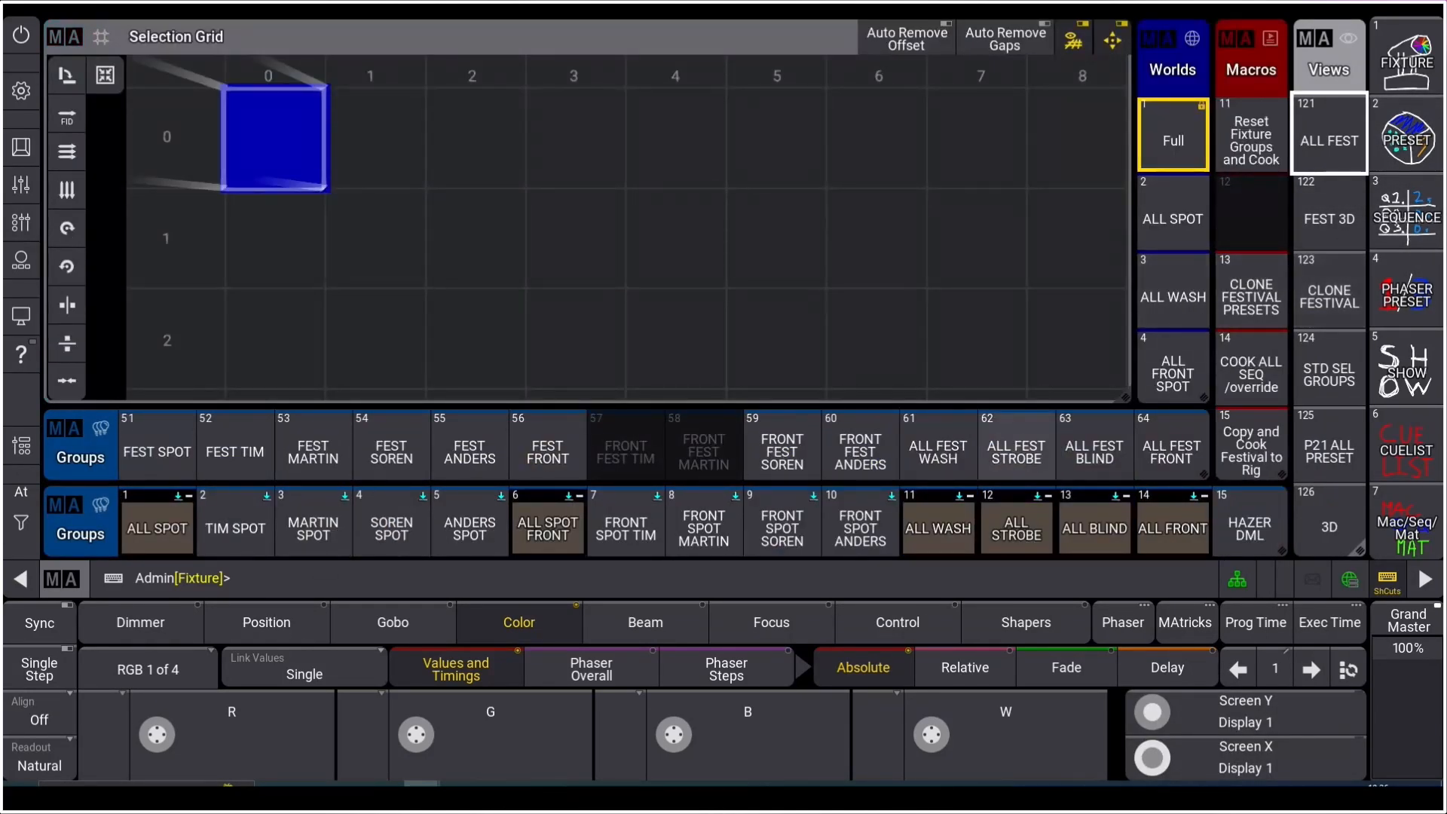
pyautogui.click(938, 526)
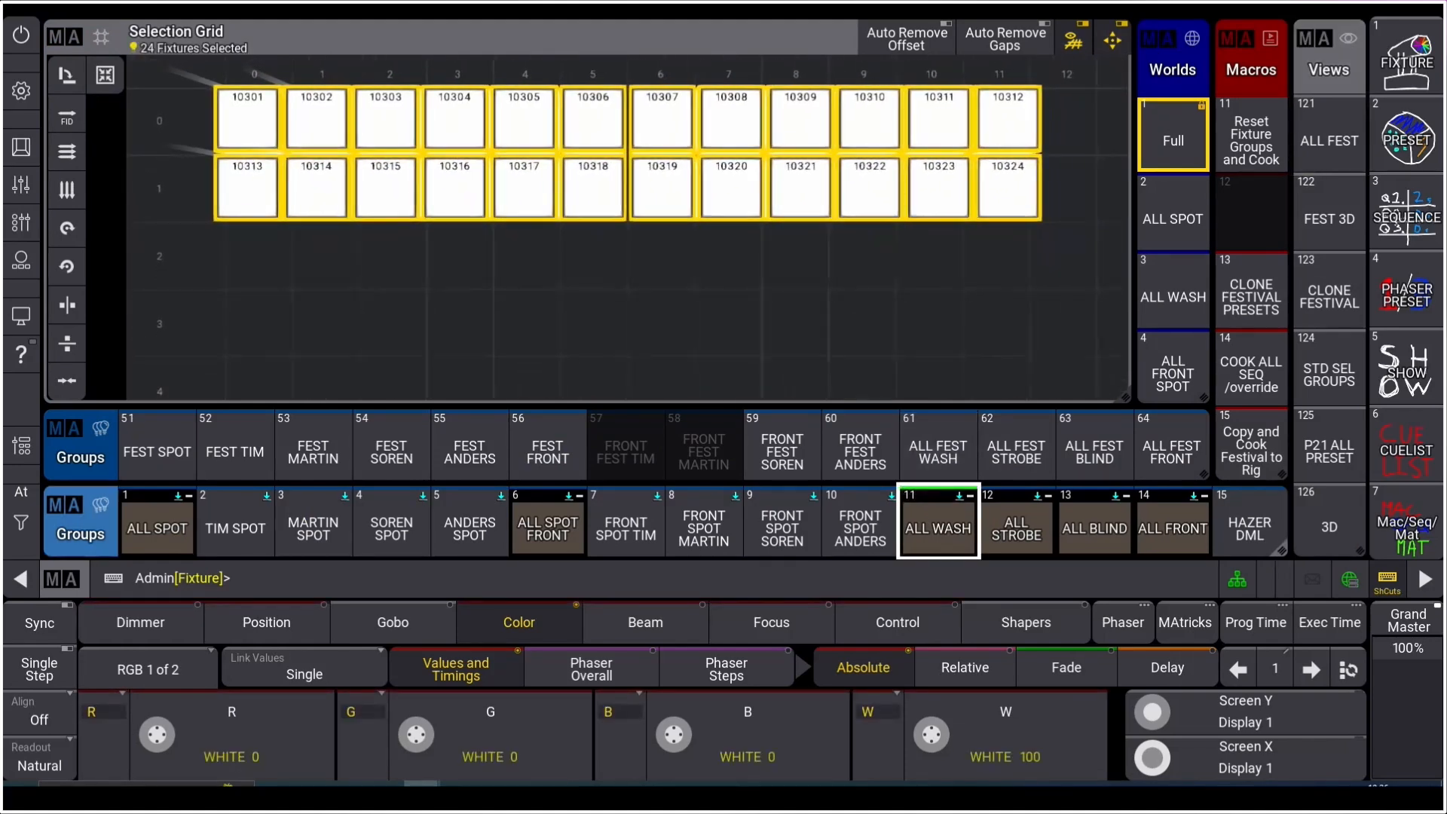
pyautogui.press('Escape')
pyautogui.click(937, 451)
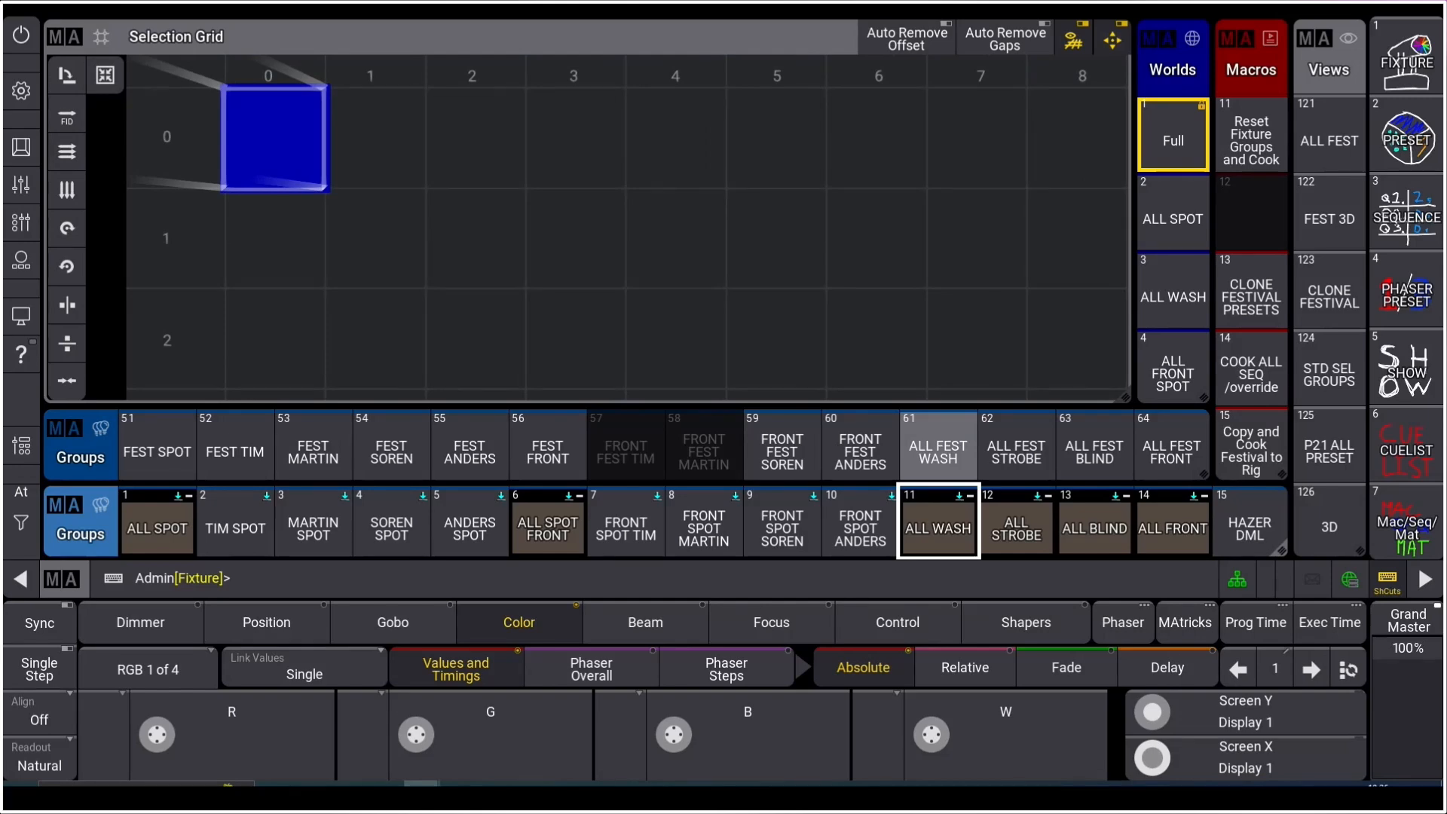
# Step: Select the ALL FEST WASH group, clear it, and select the ALL WASH group for comparison
pyautogui.click(937, 450)
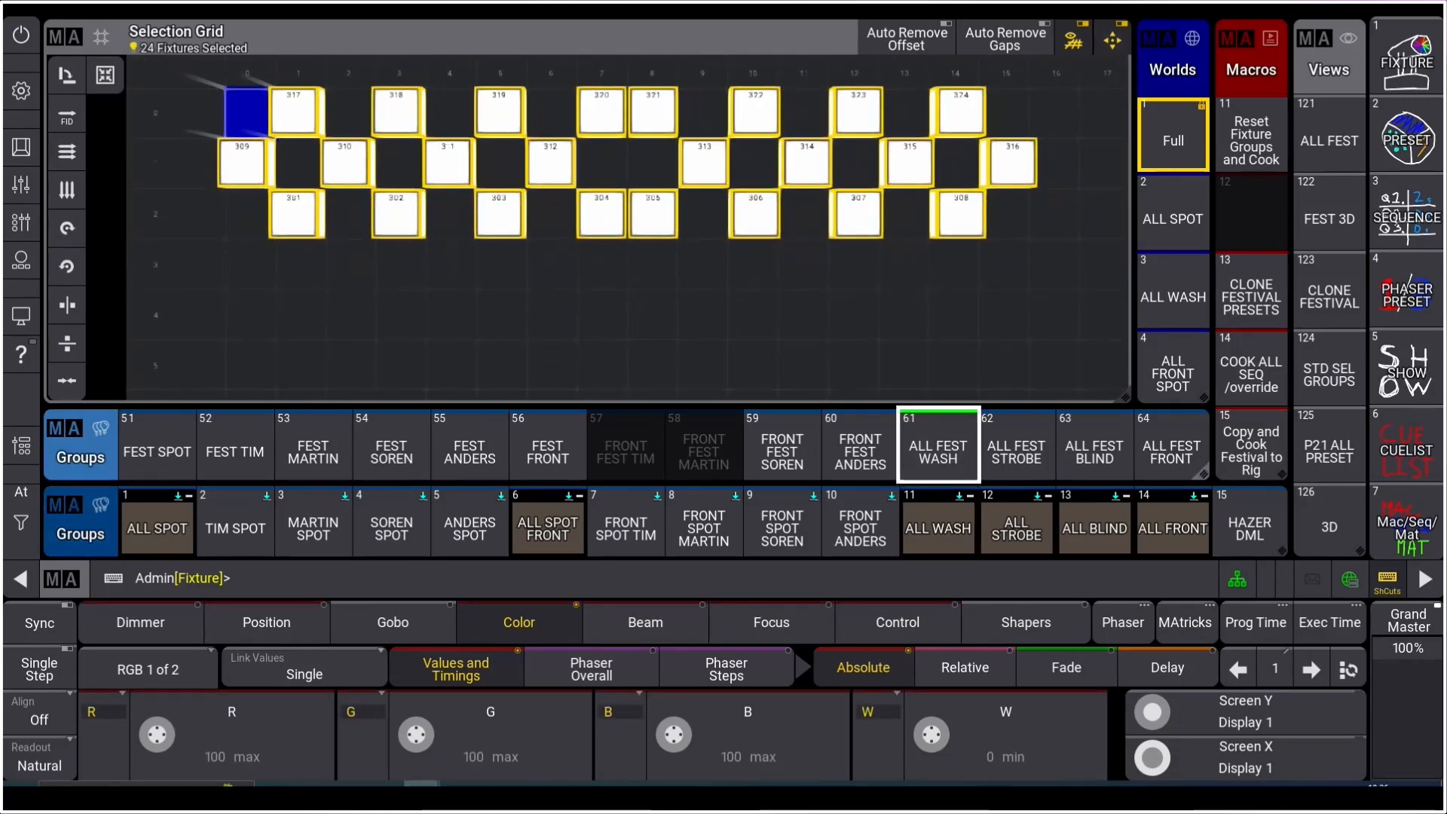
pyautogui.press('BackSpace')
pyautogui.click(938, 527)
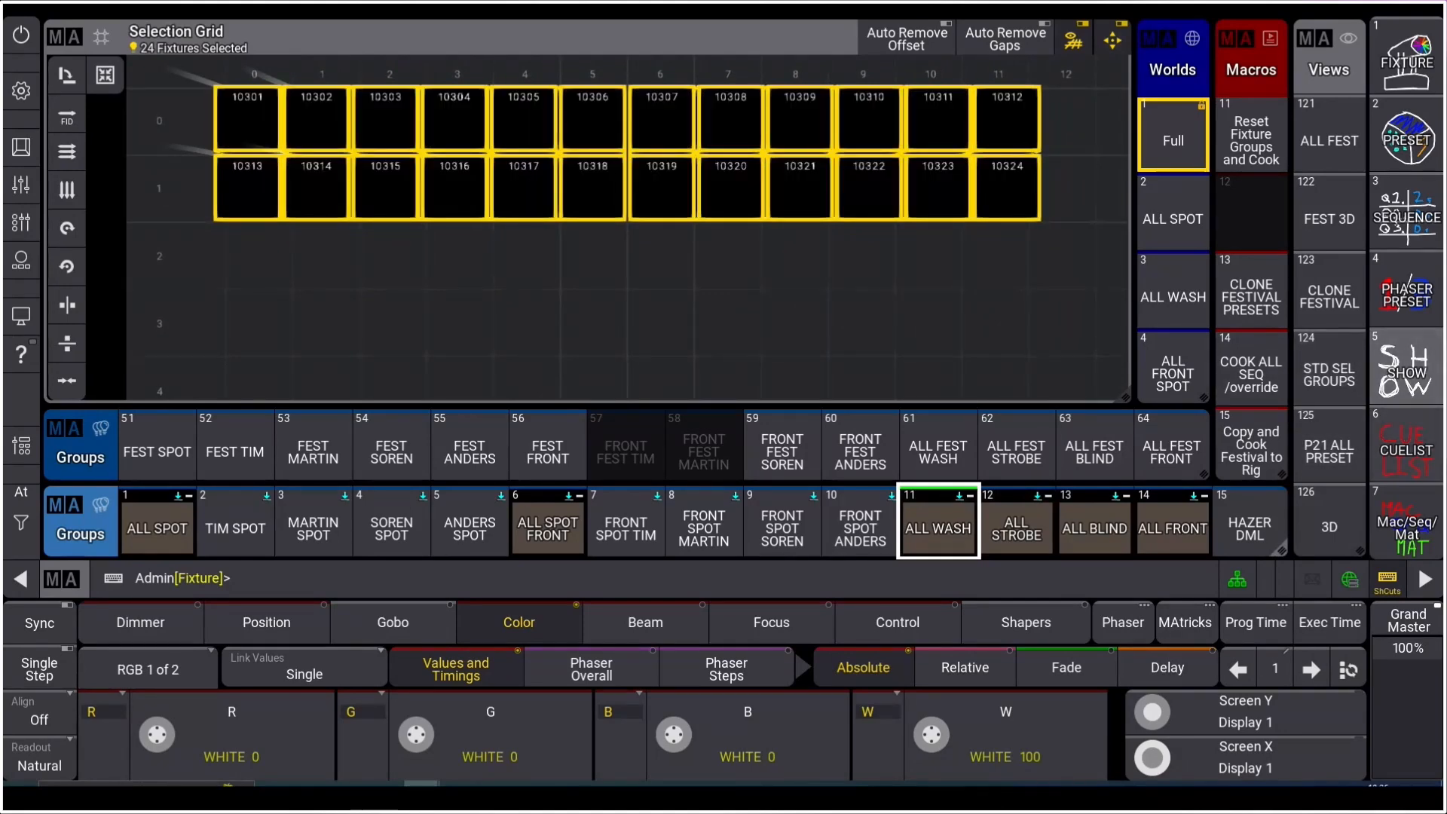
# Step: View the cue recipes of sequence 4, the show view with its song pages and notes, and the ALL WASH group again
pyautogui.click(1406, 446)
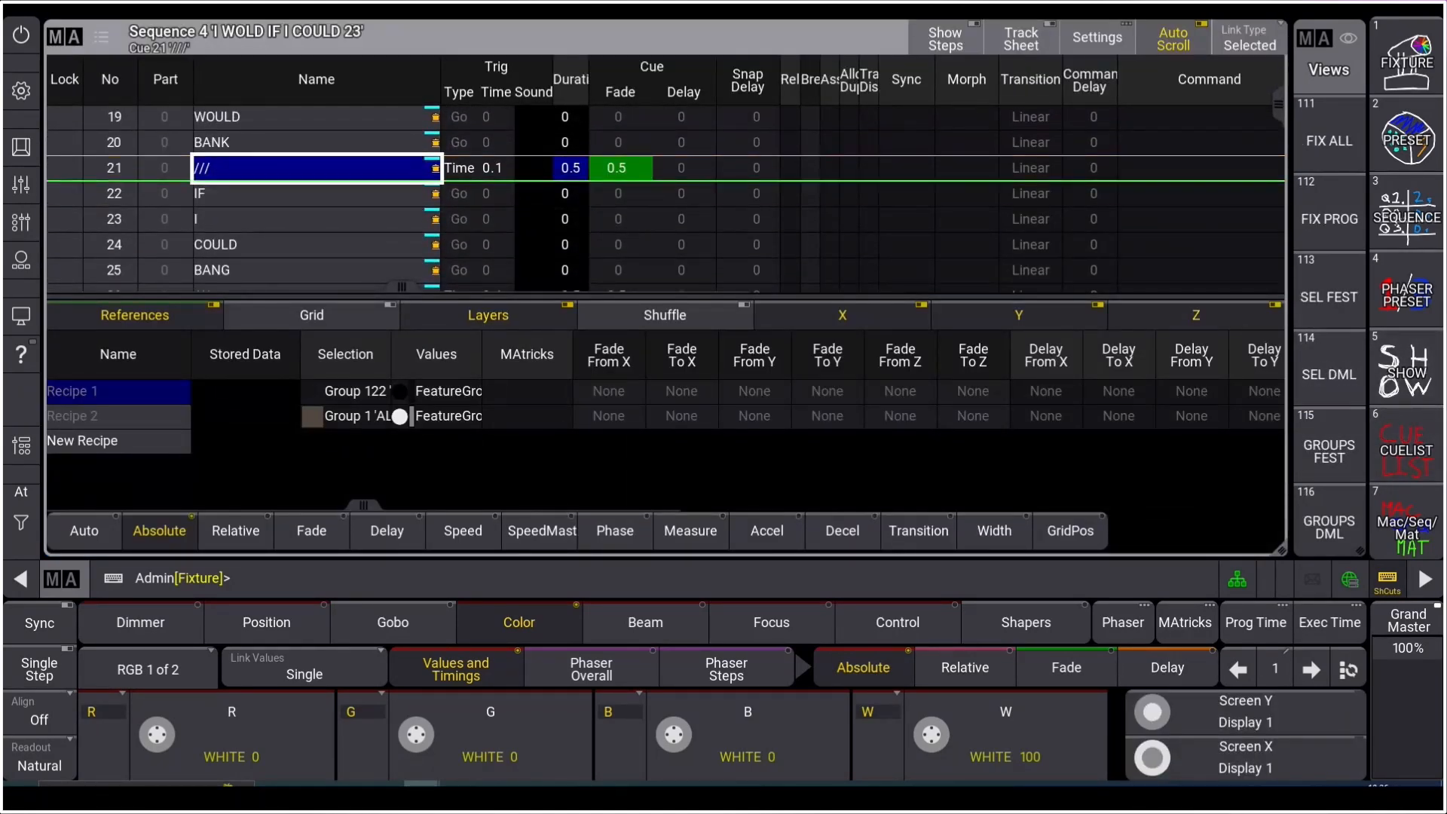
pyautogui.click(1406, 369)
pyautogui.click(938, 527)
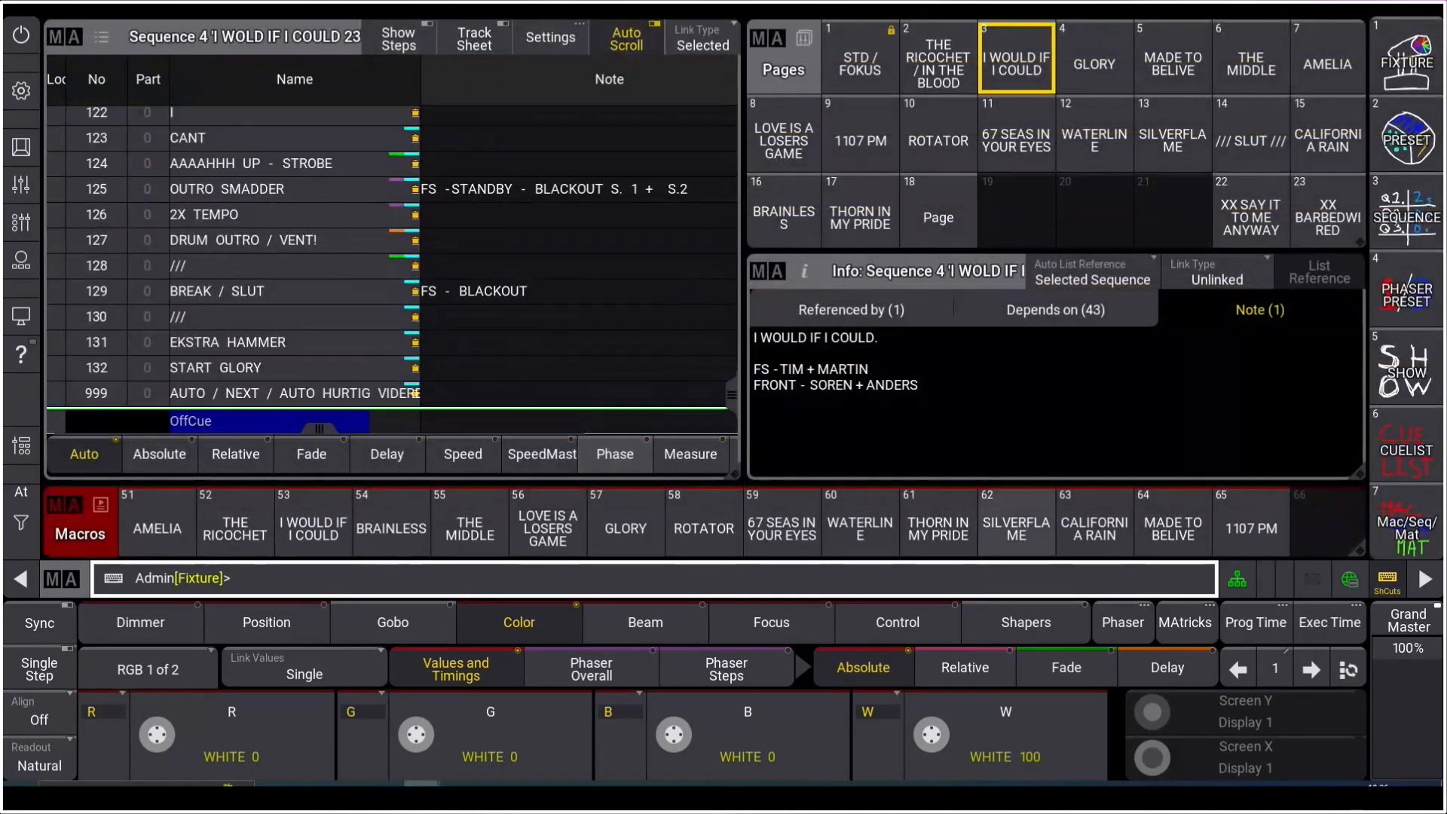
pyautogui.click(860, 528)
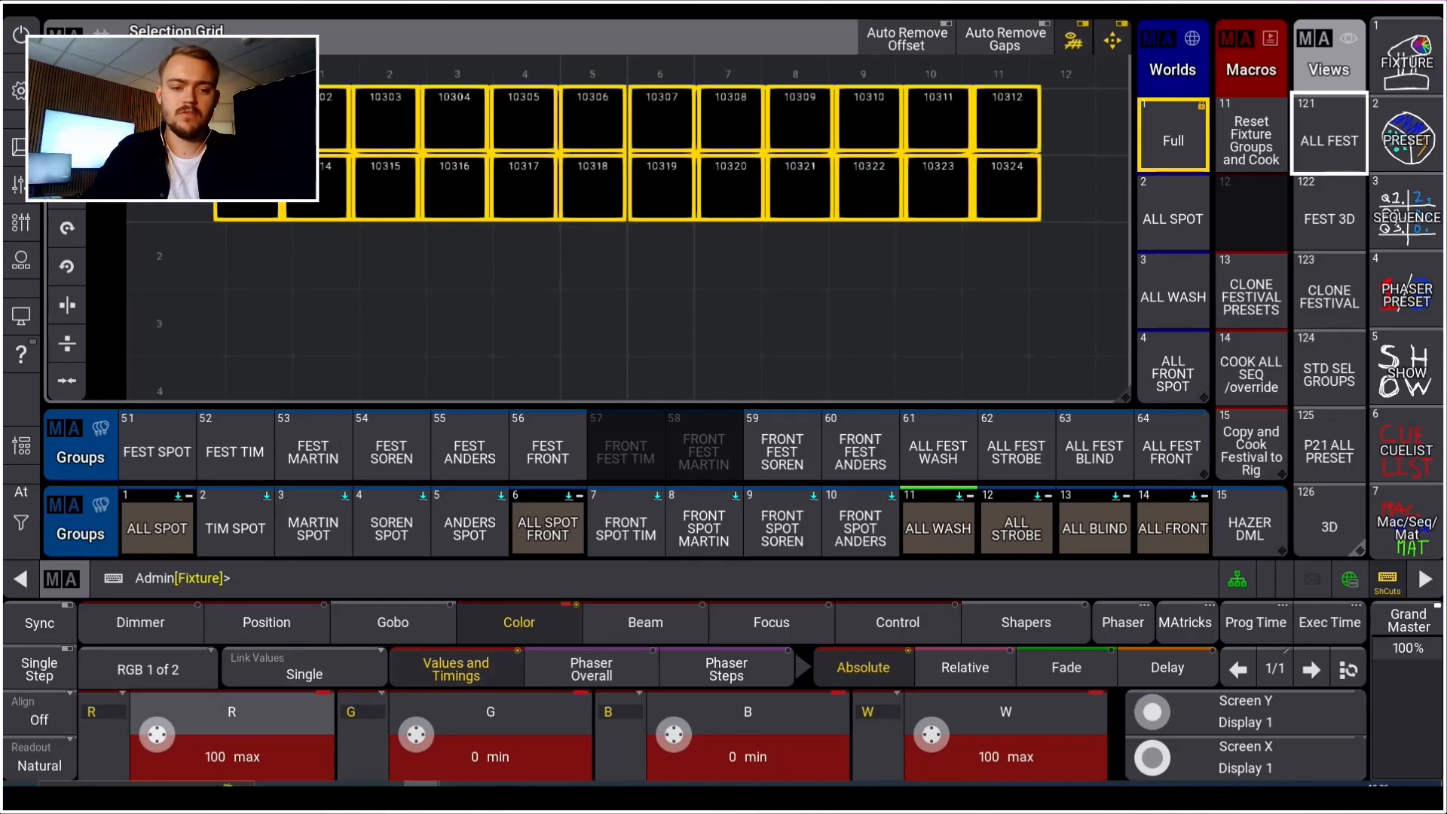
# Step: Set the ALL WASH group's red value to 0, apply the WHITE colour preset, and clear the programmer
pyautogui.click(231, 714)
pyautogui.click(342, 488)
pyautogui.click(476, 544)
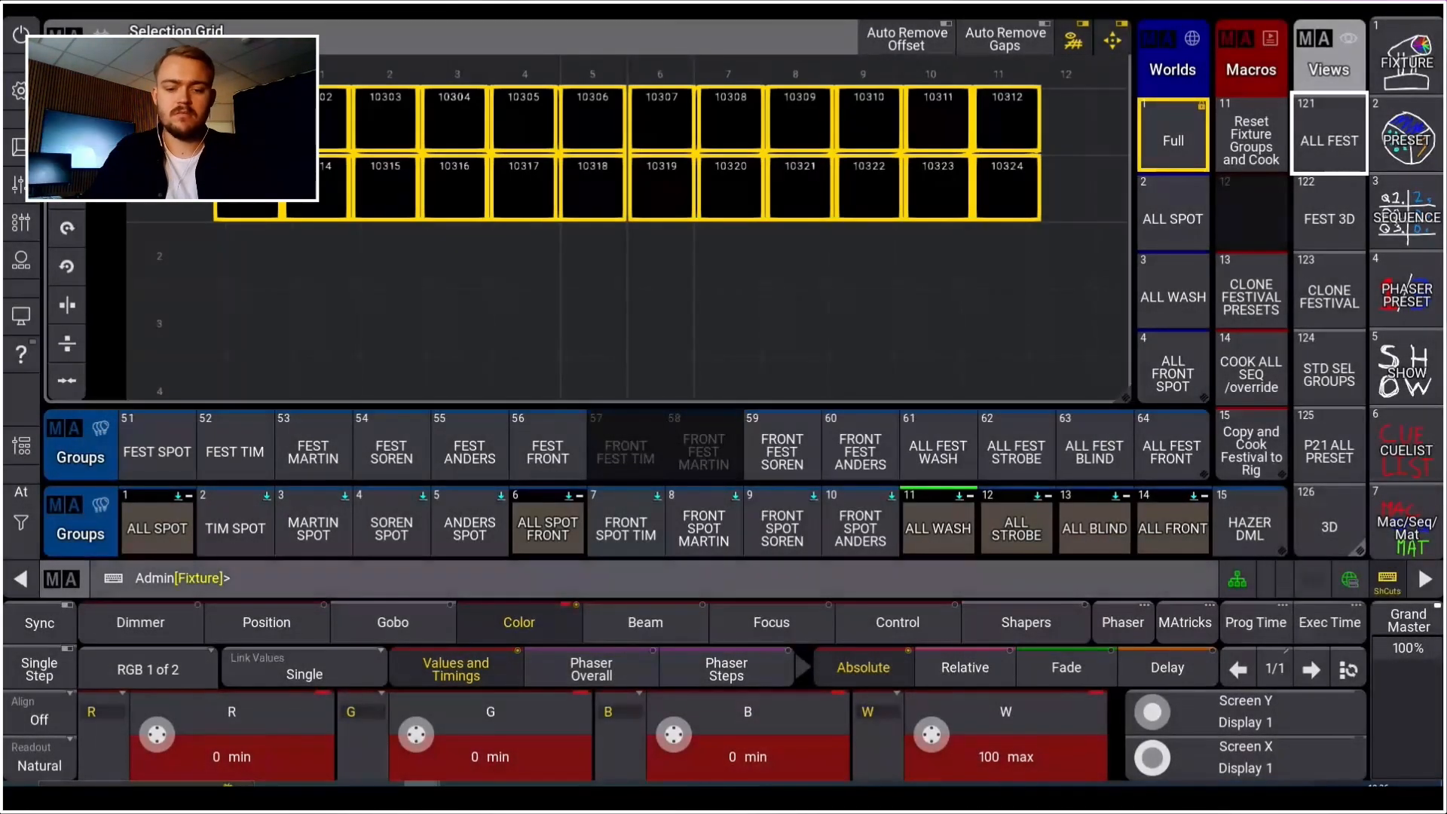
pyautogui.press('u')
pyautogui.click(654, 185)
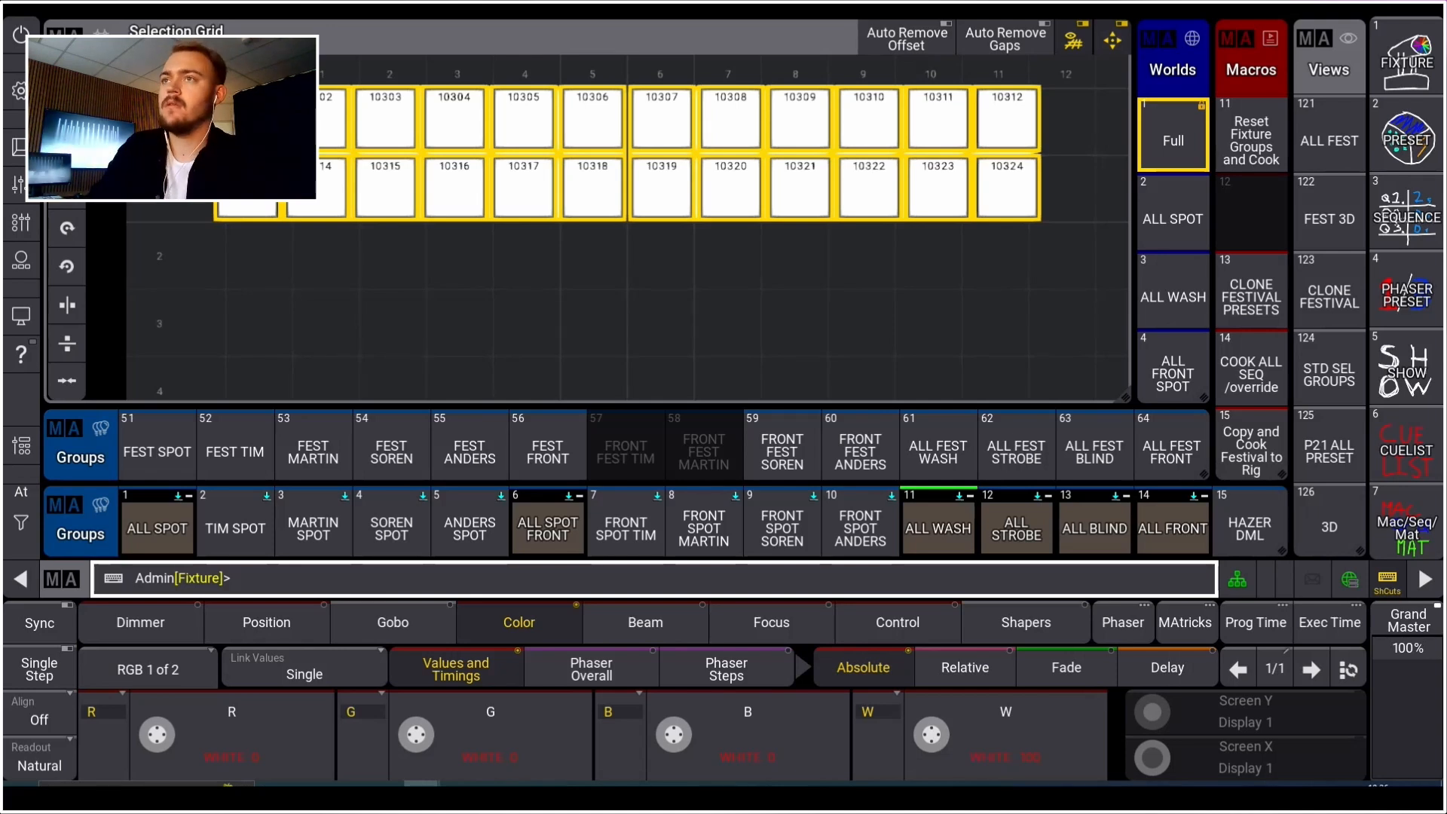
pyautogui.press('BackSpace')
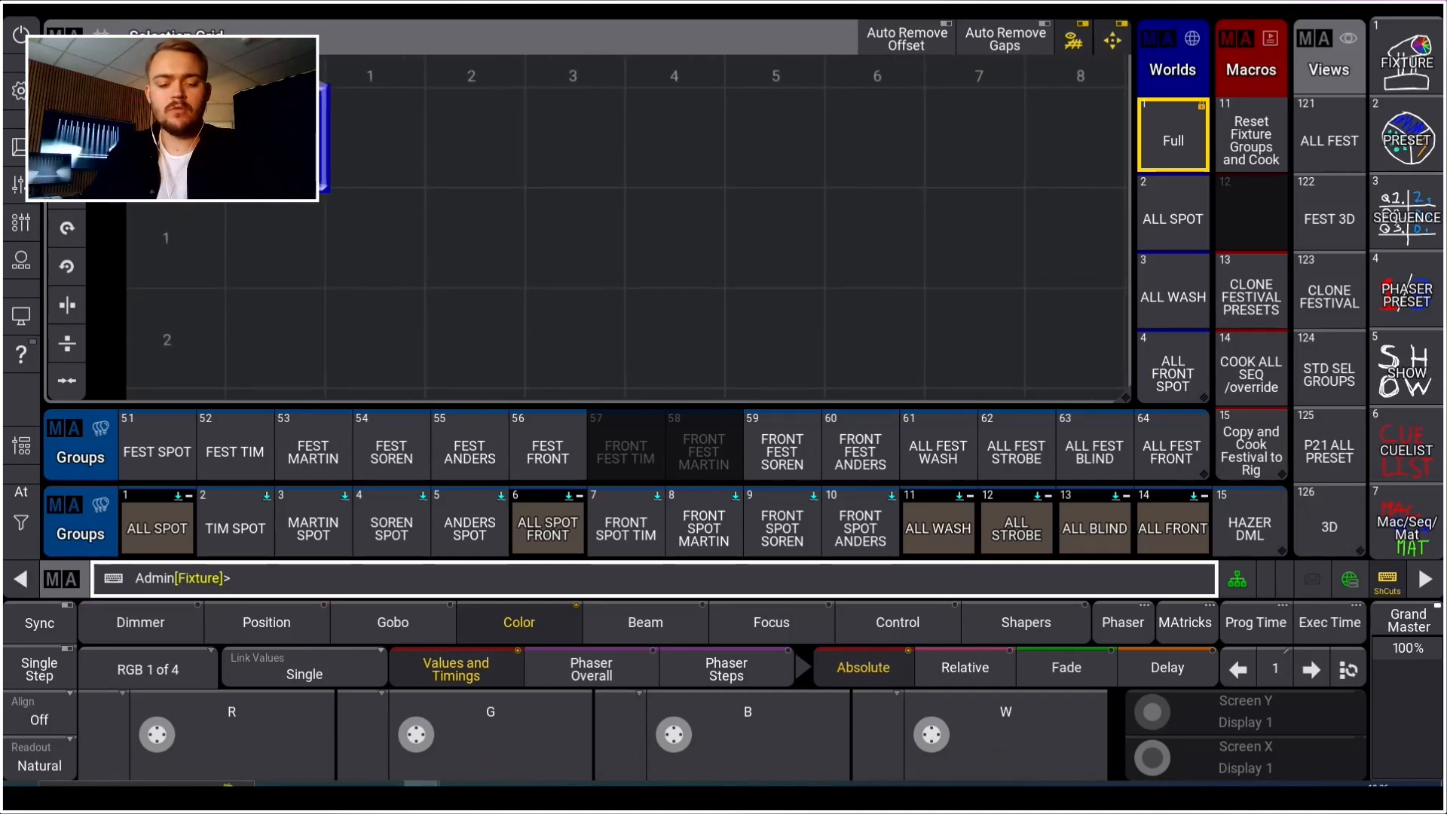
# Step: Check the ALL WASH group against the ALL FEST WASH group in the selection grid and clear the selection
pyautogui.click(938, 528)
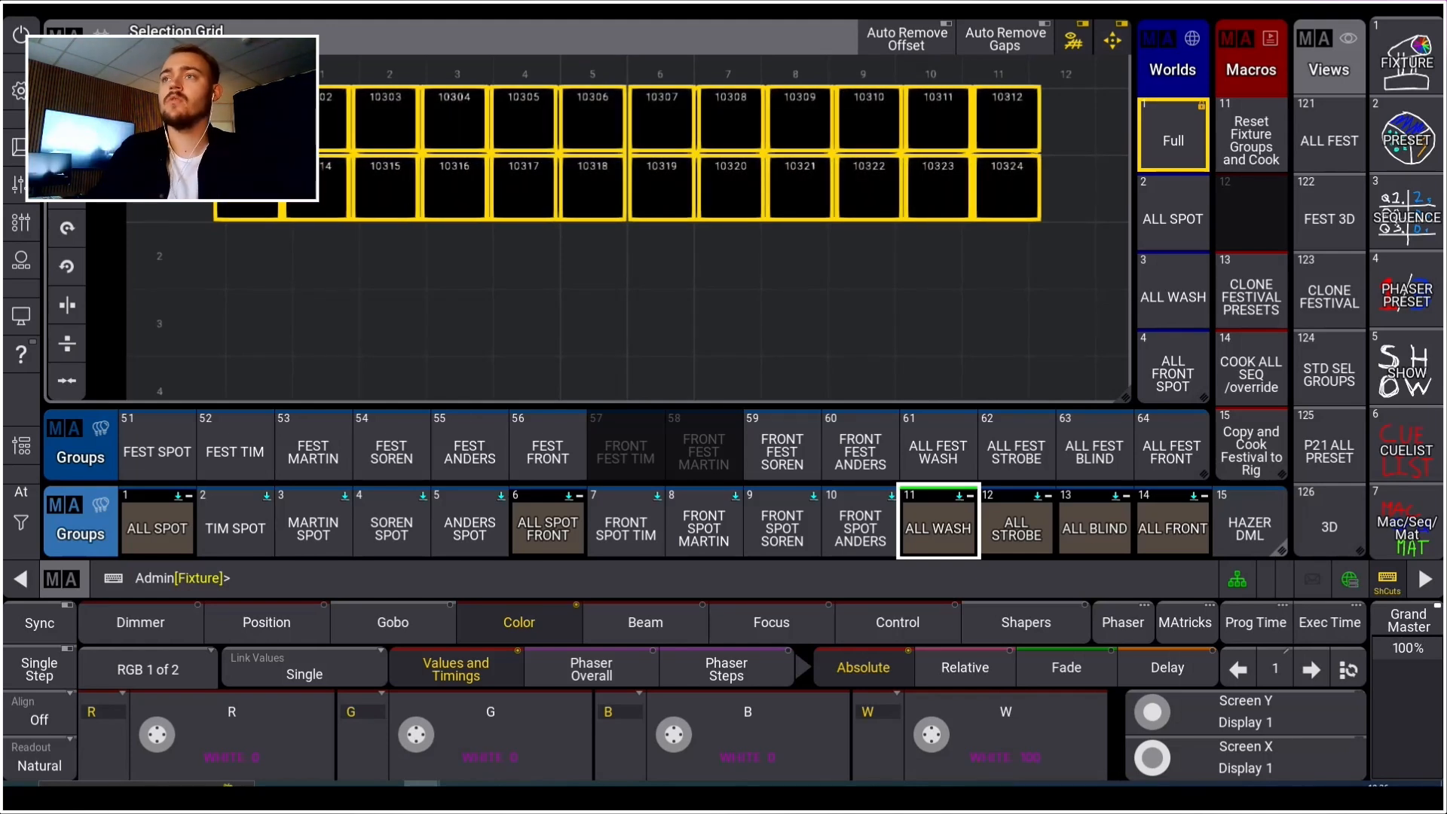
pyautogui.click(937, 452)
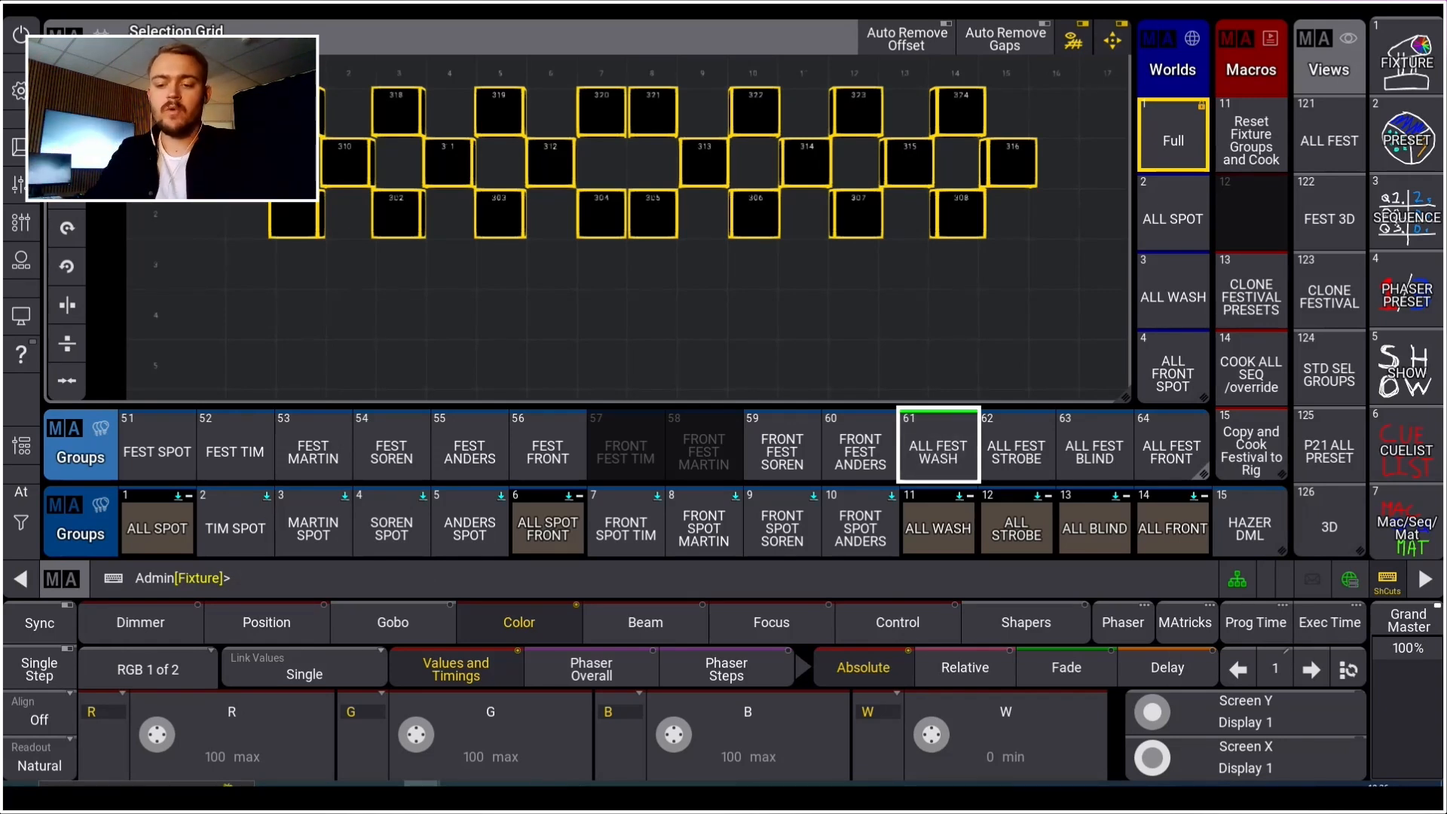
pyautogui.press('Escape')
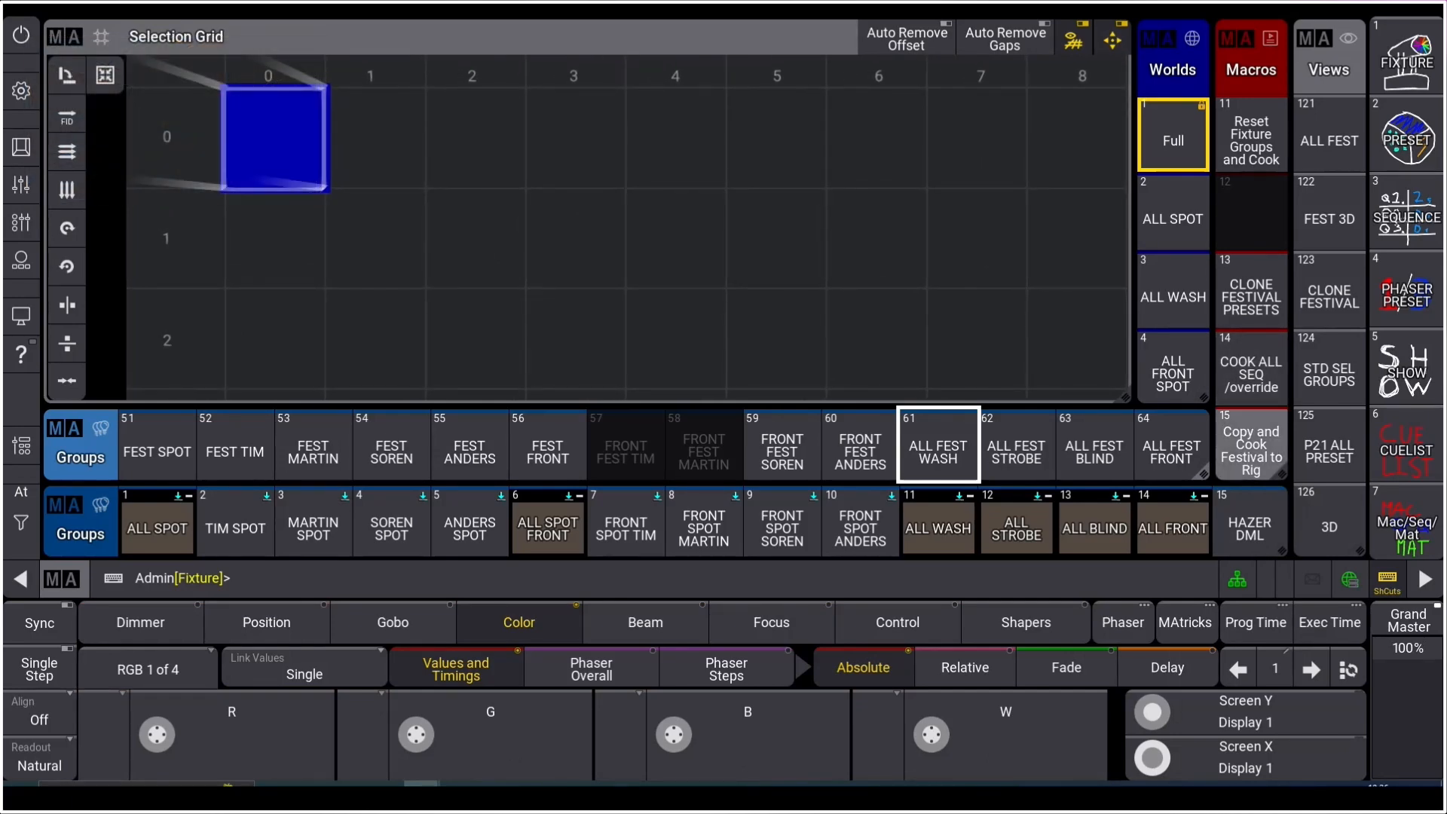
# Step: Inspect the first copy line of the Copy and Cook Festival to Rig macro, and check which fixtures the FEST SPOT group holds
pyautogui.rightClick(1251, 446)
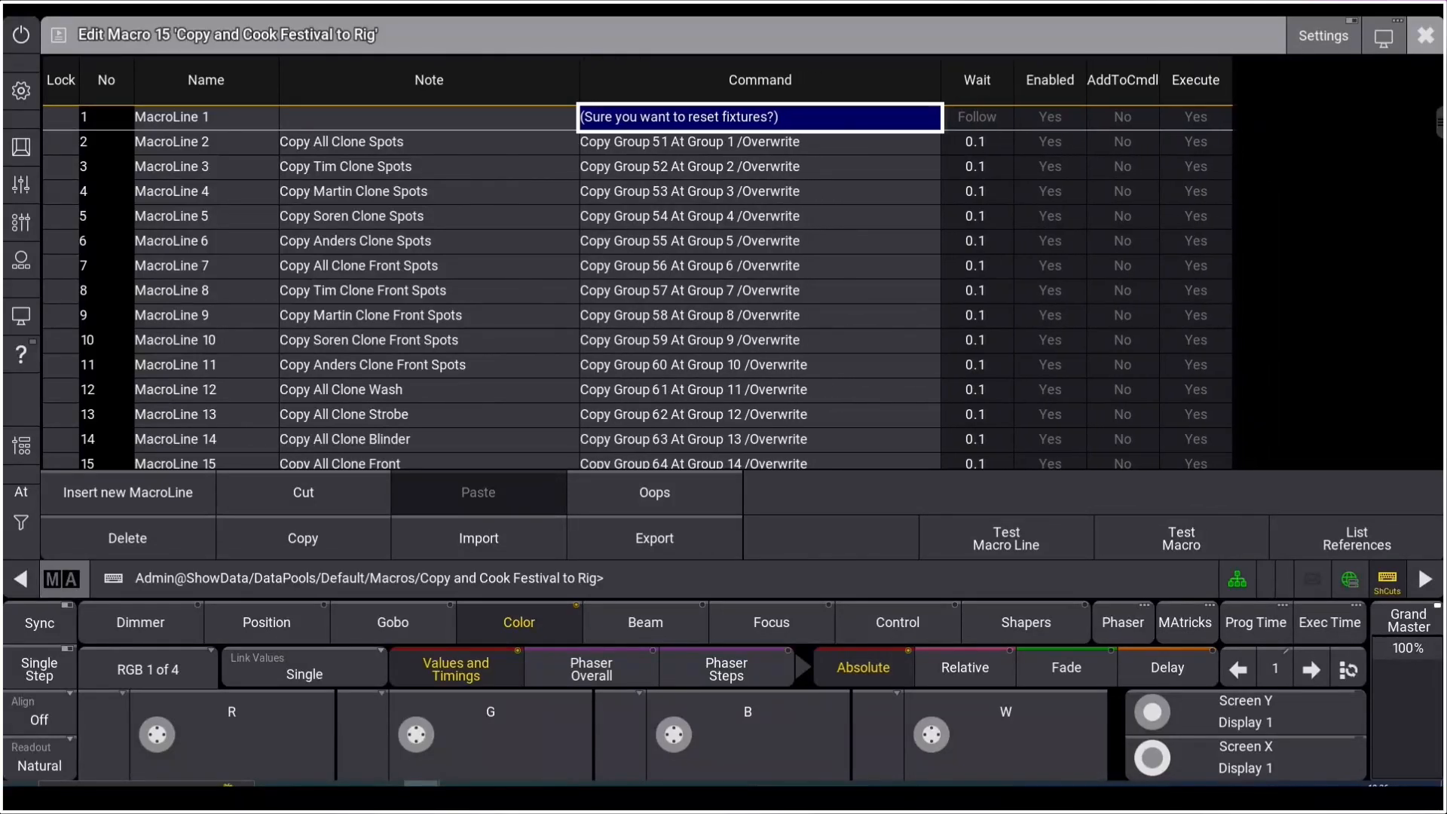
pyautogui.click(742, 142)
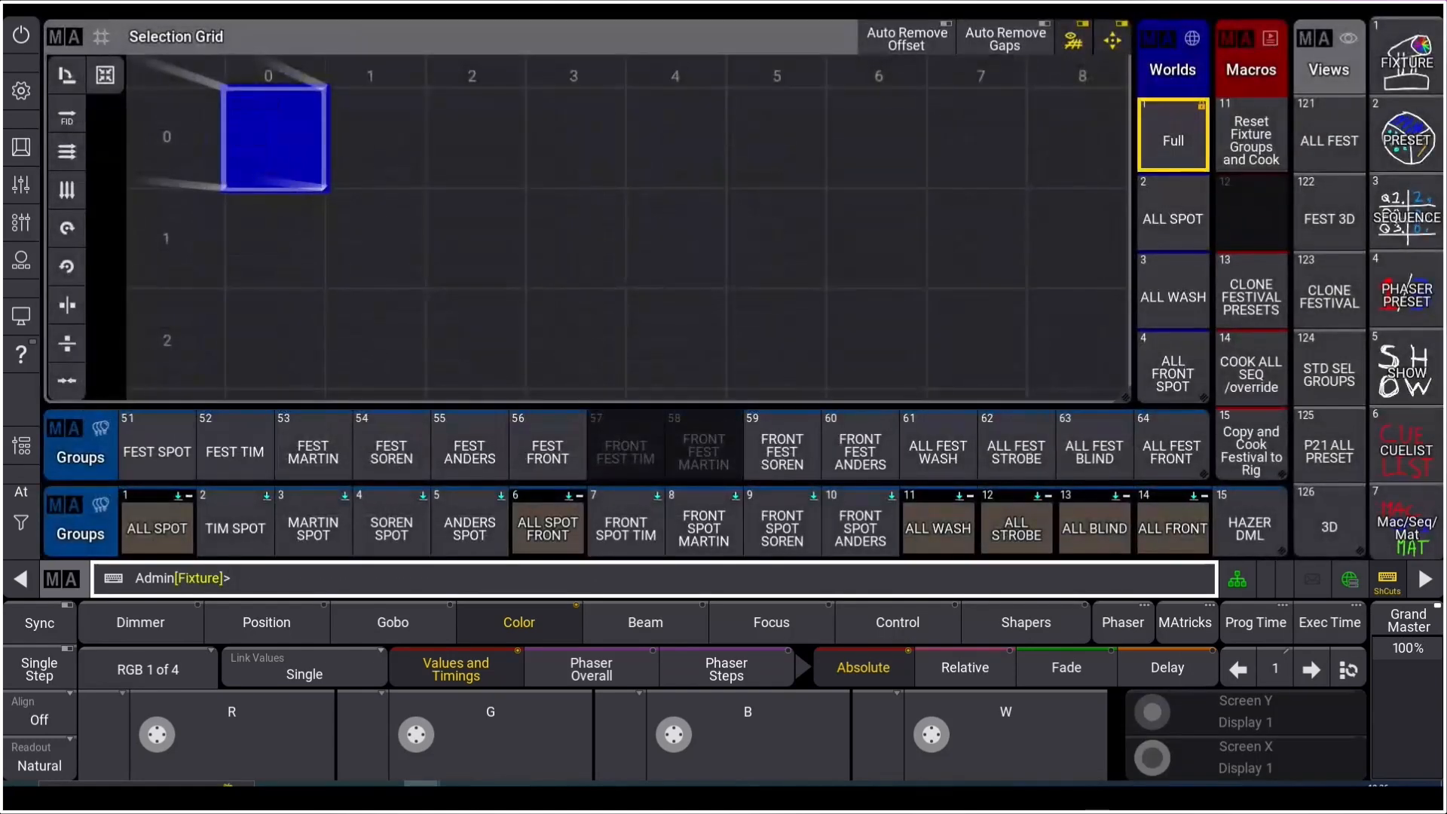
pyautogui.click(157, 444)
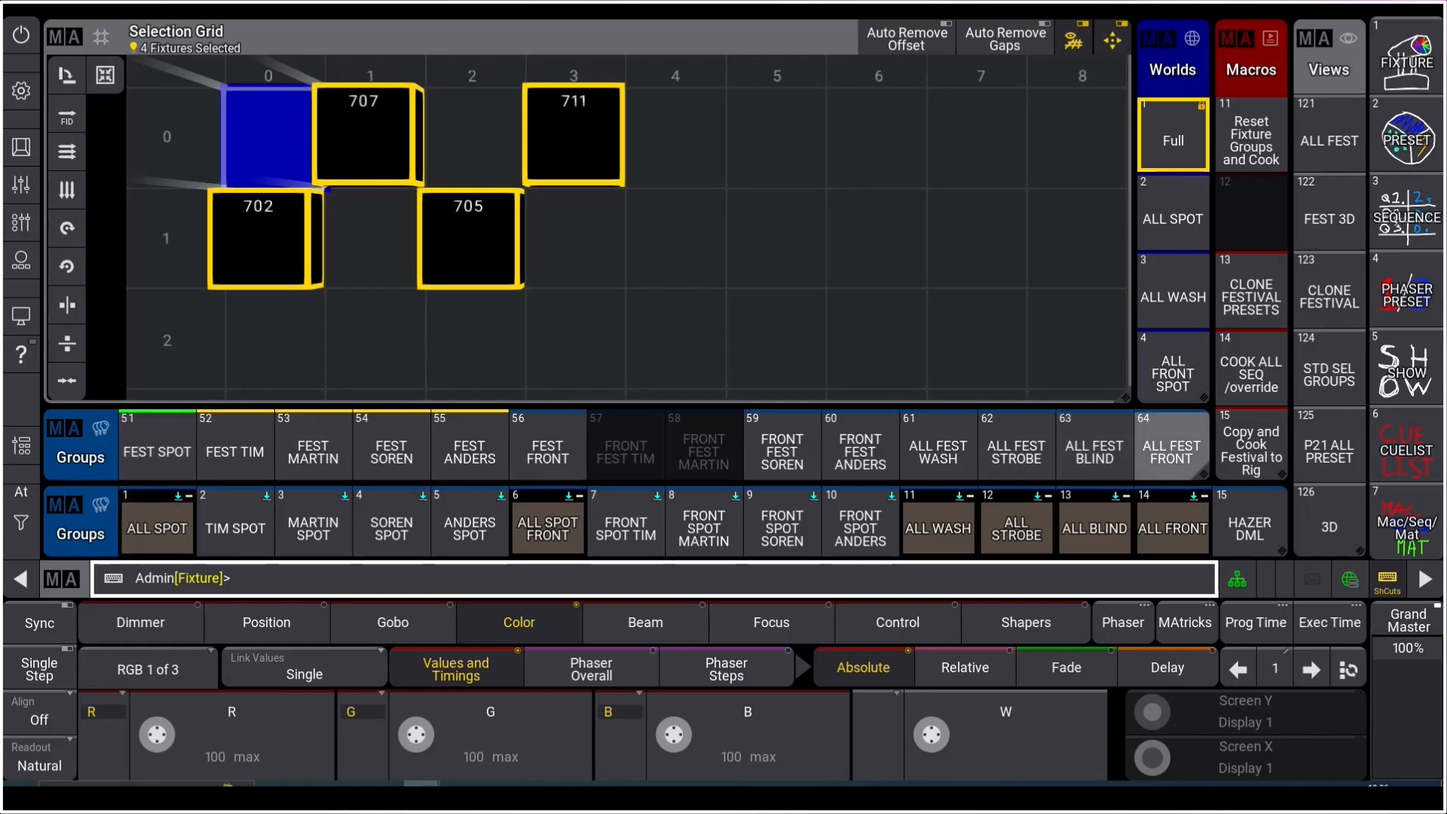
pyautogui.press('BackSpace')
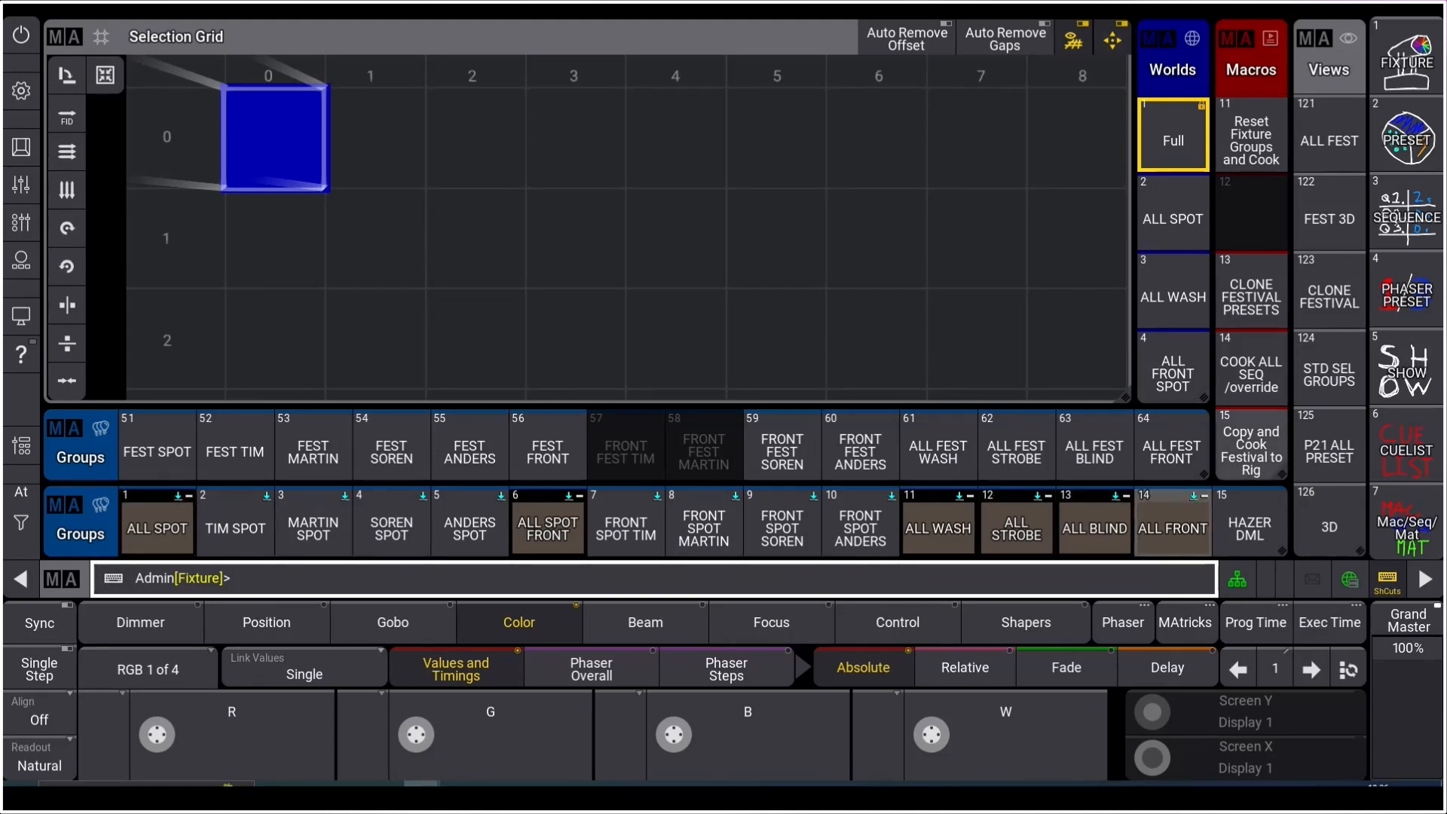
# Step: Reopen the Copy and Cook Festival to Rig macro and examine the lines copying groups 51-64 onto groups 1-14
pyautogui.rightClick(1251, 445)
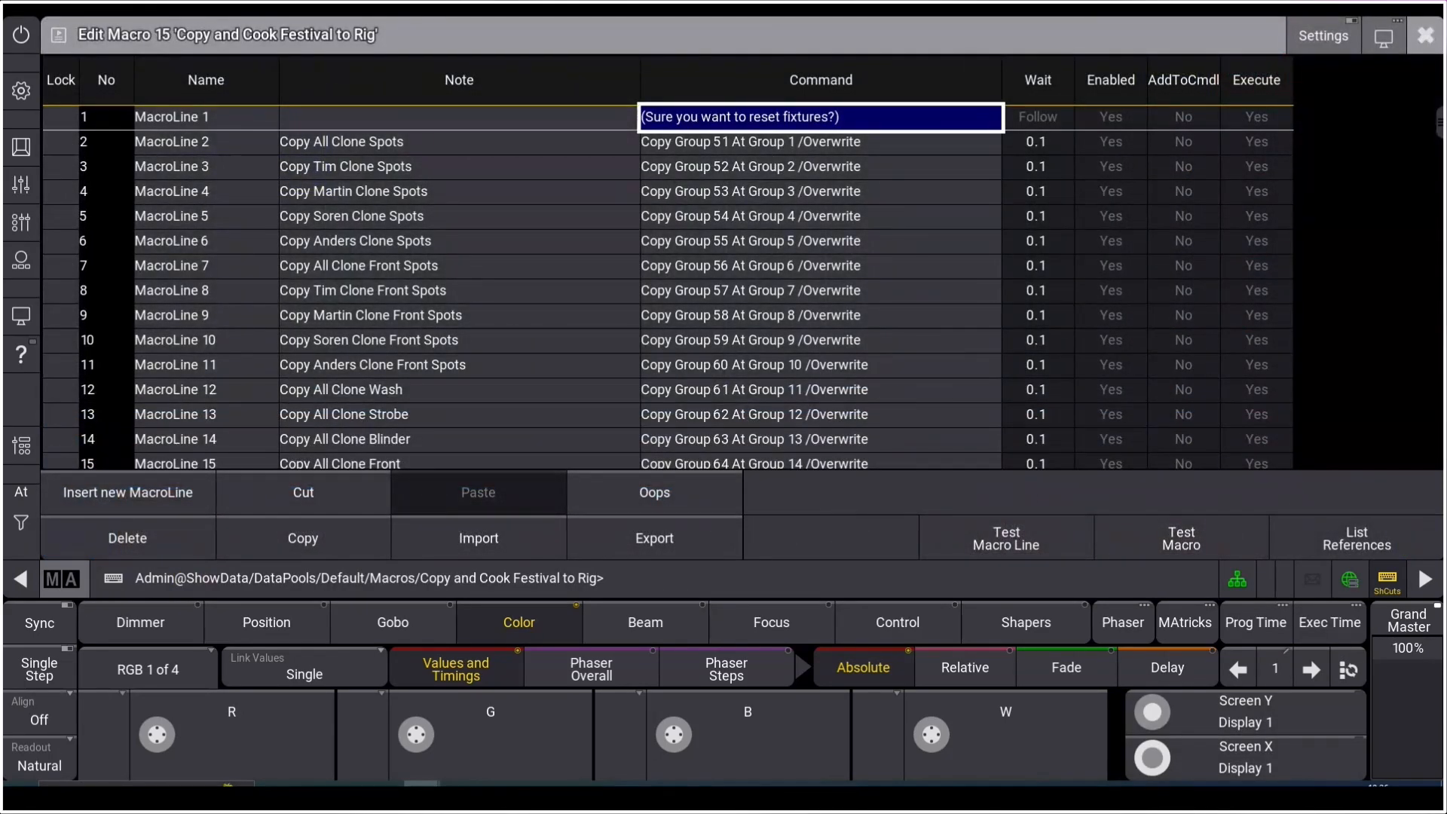
pyautogui.moveTo(1439, 122); pyautogui.dragTo(1439, 123)
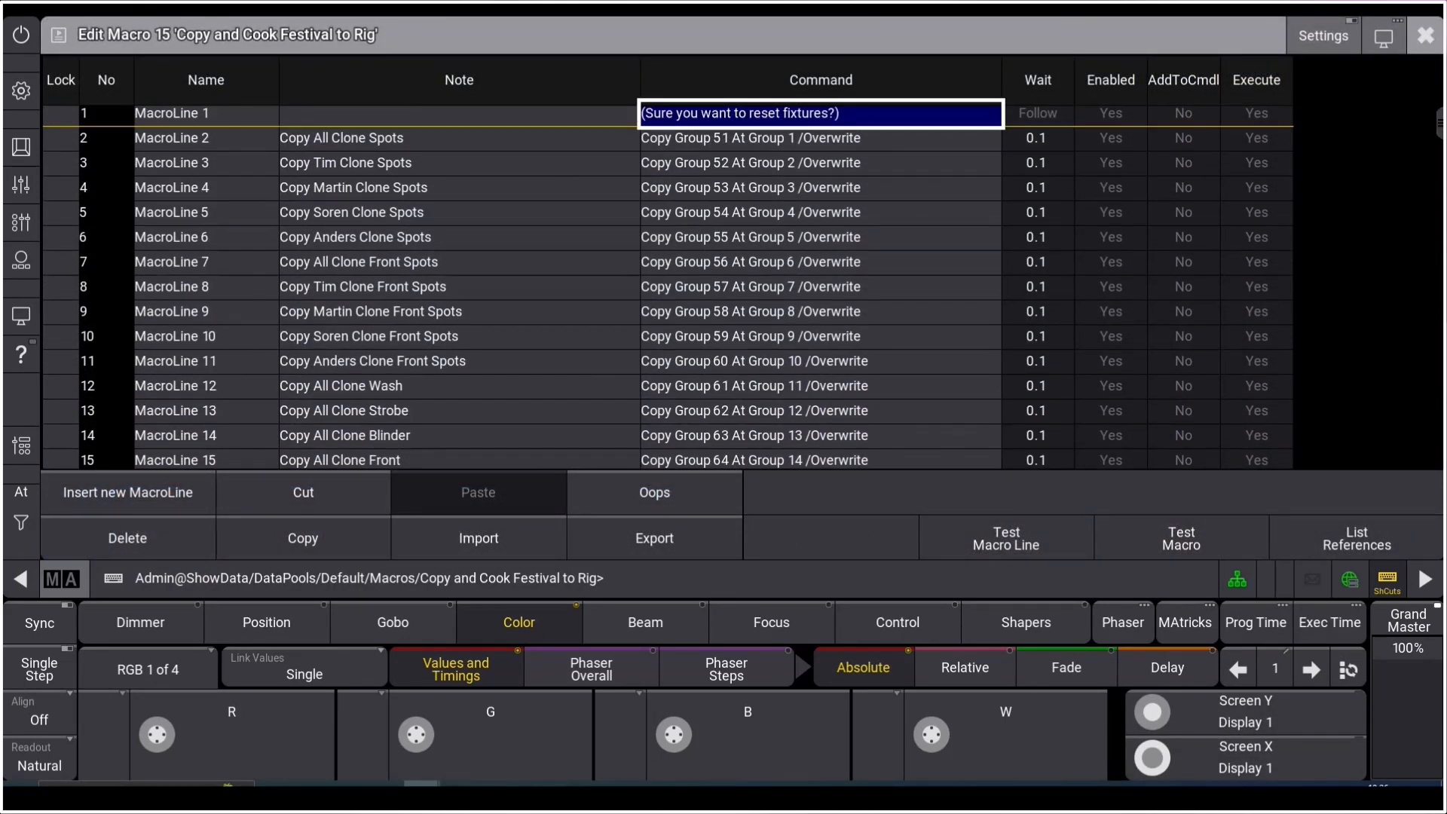
pyautogui.moveTo(753, 138); pyautogui.dragTo(754, 460)
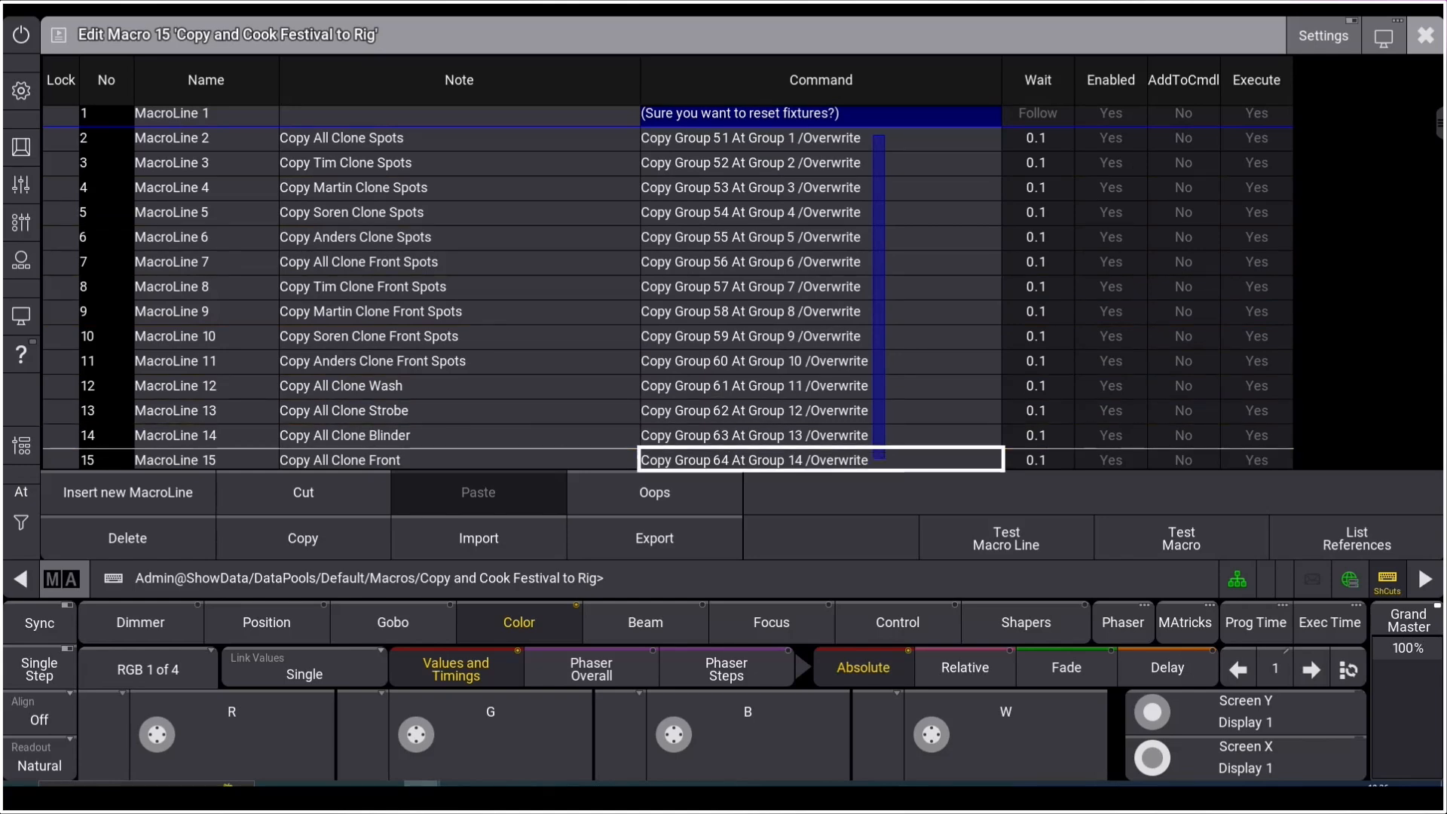
pyautogui.click(753, 362)
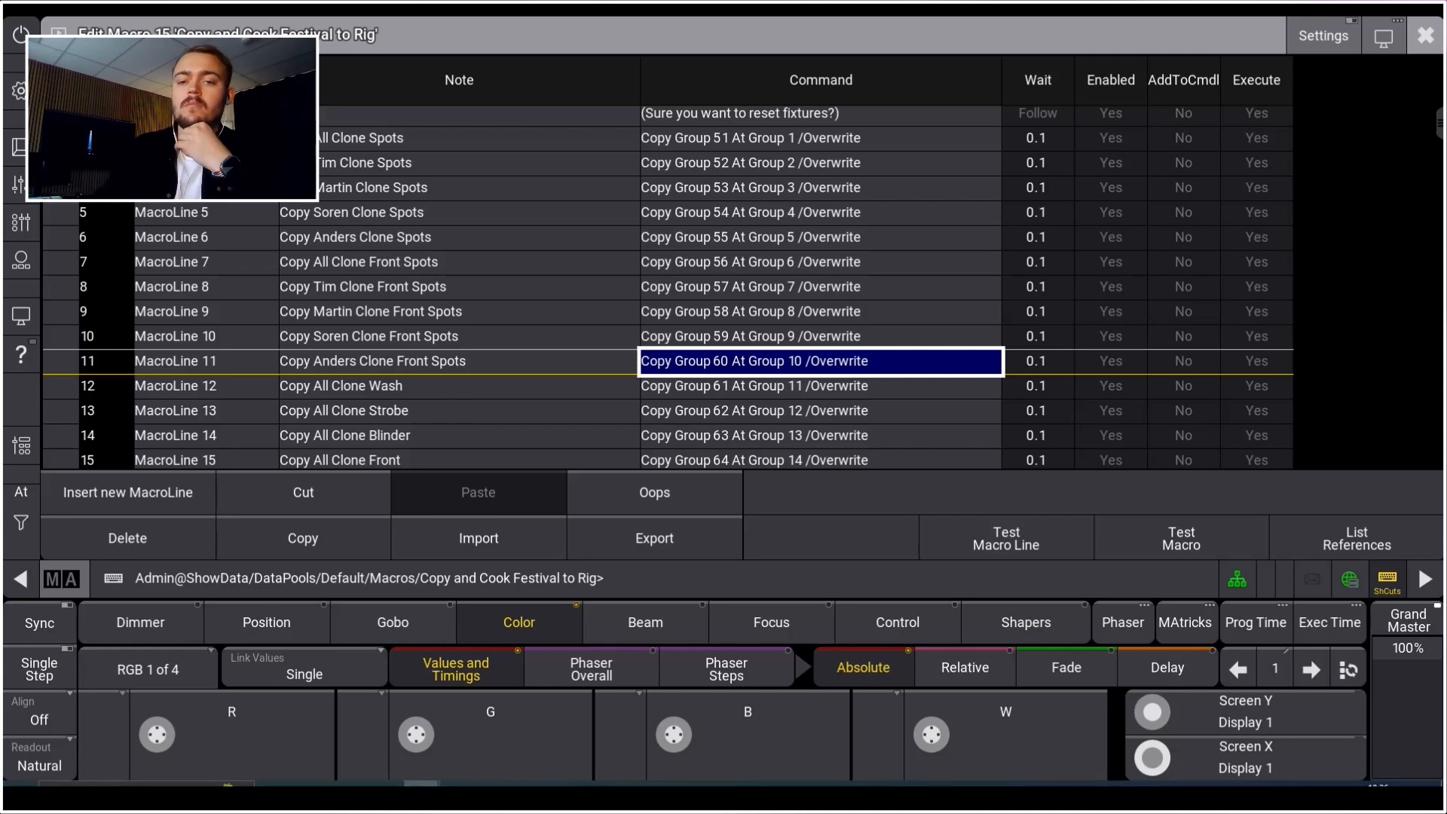
pyautogui.click(821, 386)
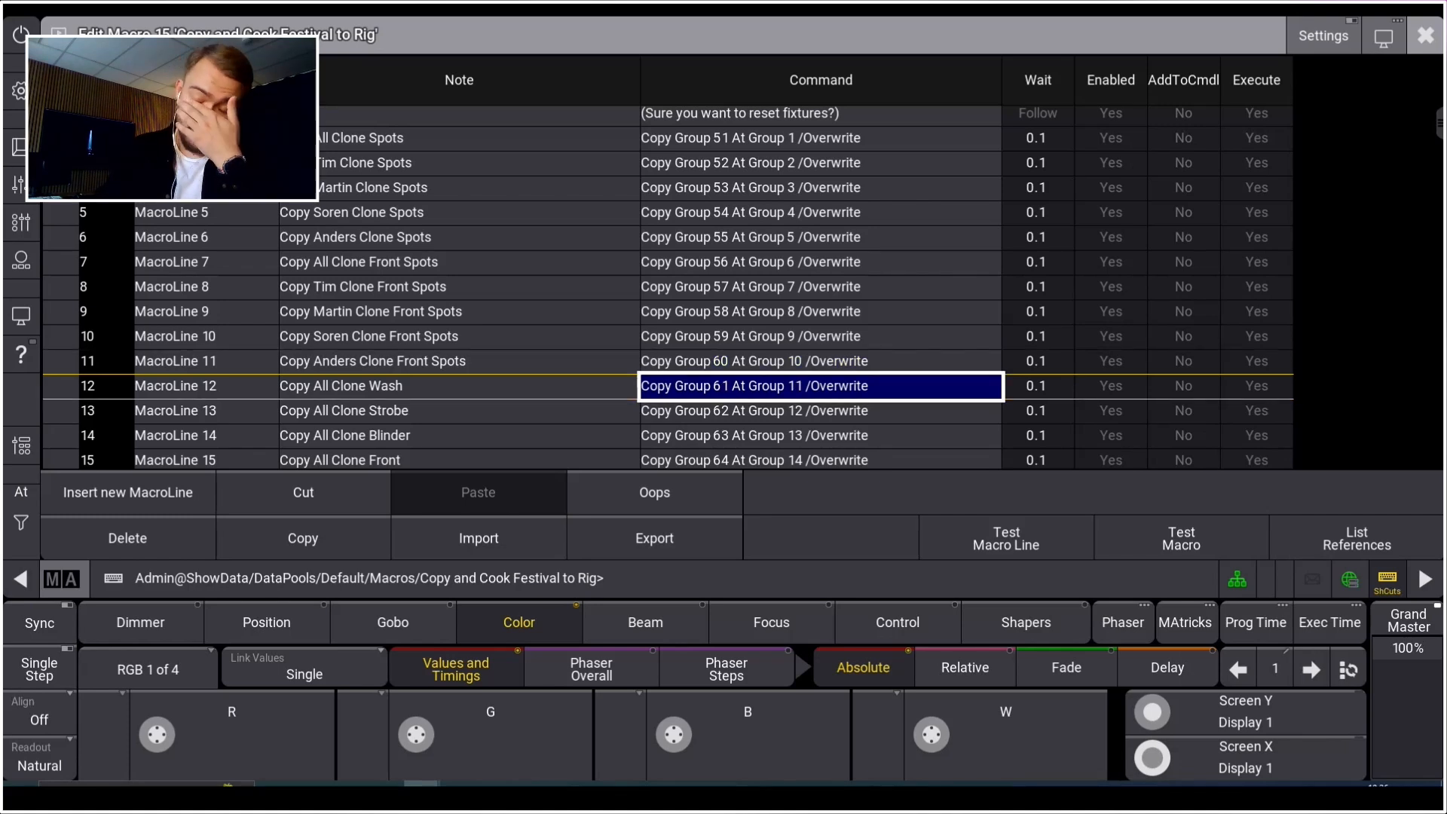
pyautogui.press('Down')
pyautogui.press('Down')
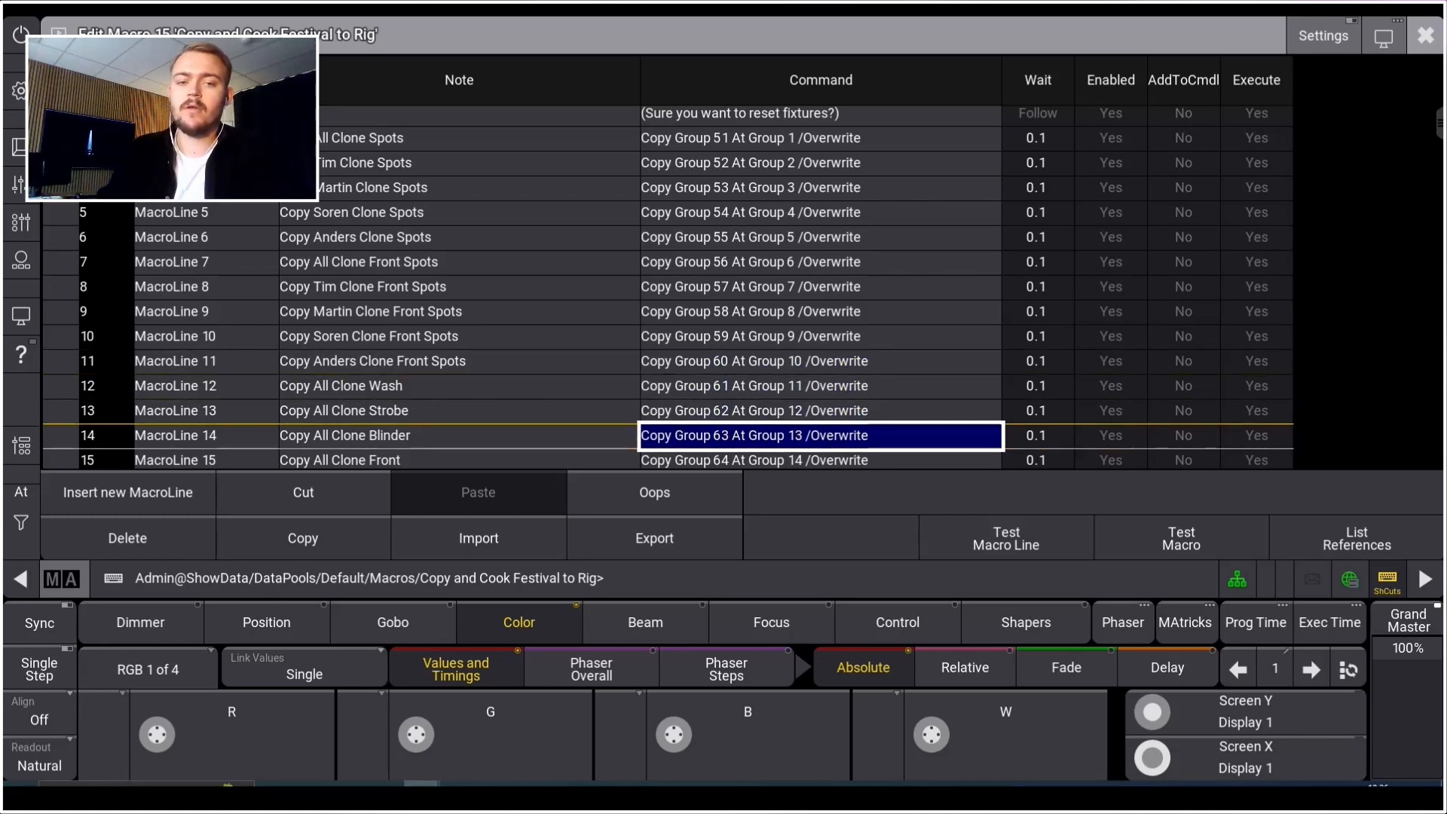
pyautogui.click(821, 386)
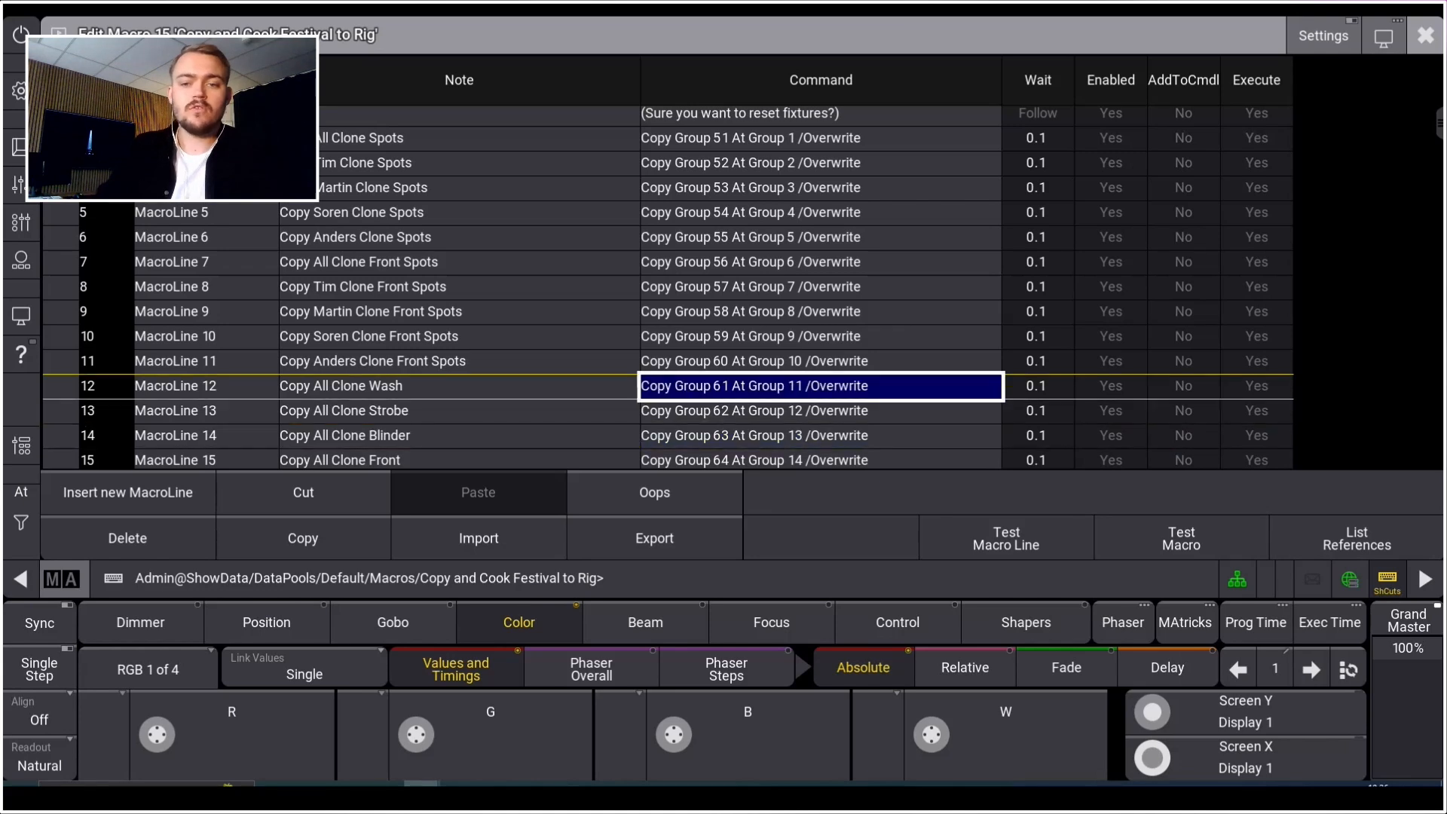
# Step: Examine the macro lines that label Group 1, assign its appearance and set its group master mode
pyautogui.press('Down')
pyautogui.press('Down')
pyautogui.press('Down')
pyautogui.press('Down')
pyautogui.press('Down')
pyautogui.press('Down')
pyautogui.press('Down')
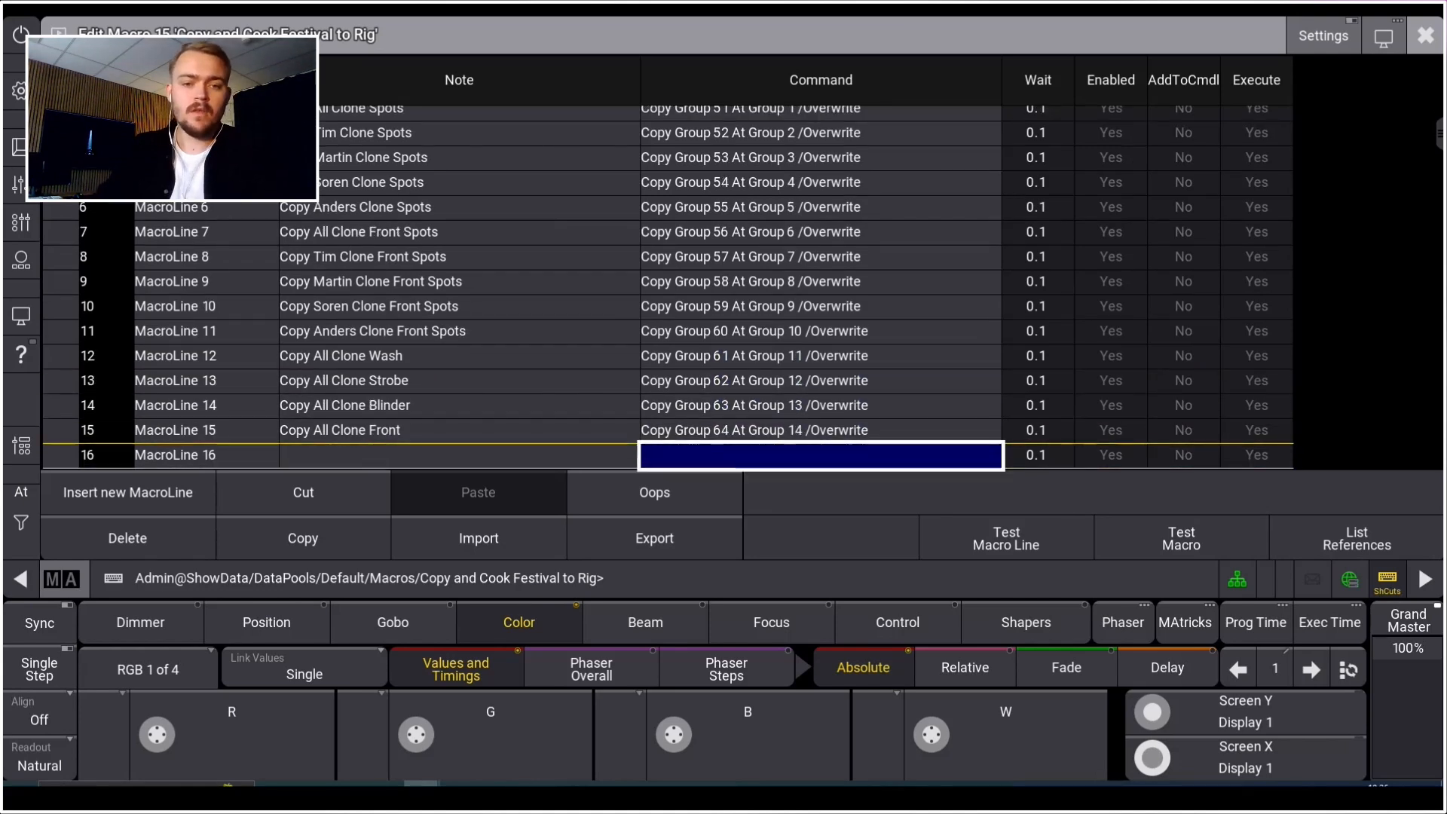
pyautogui.press('Down')
pyautogui.press('Down')
pyautogui.press('Down')
pyautogui.press('Down')
pyautogui.press('Down')
pyautogui.press('Down')
pyautogui.press('Down')
pyautogui.press('Down')
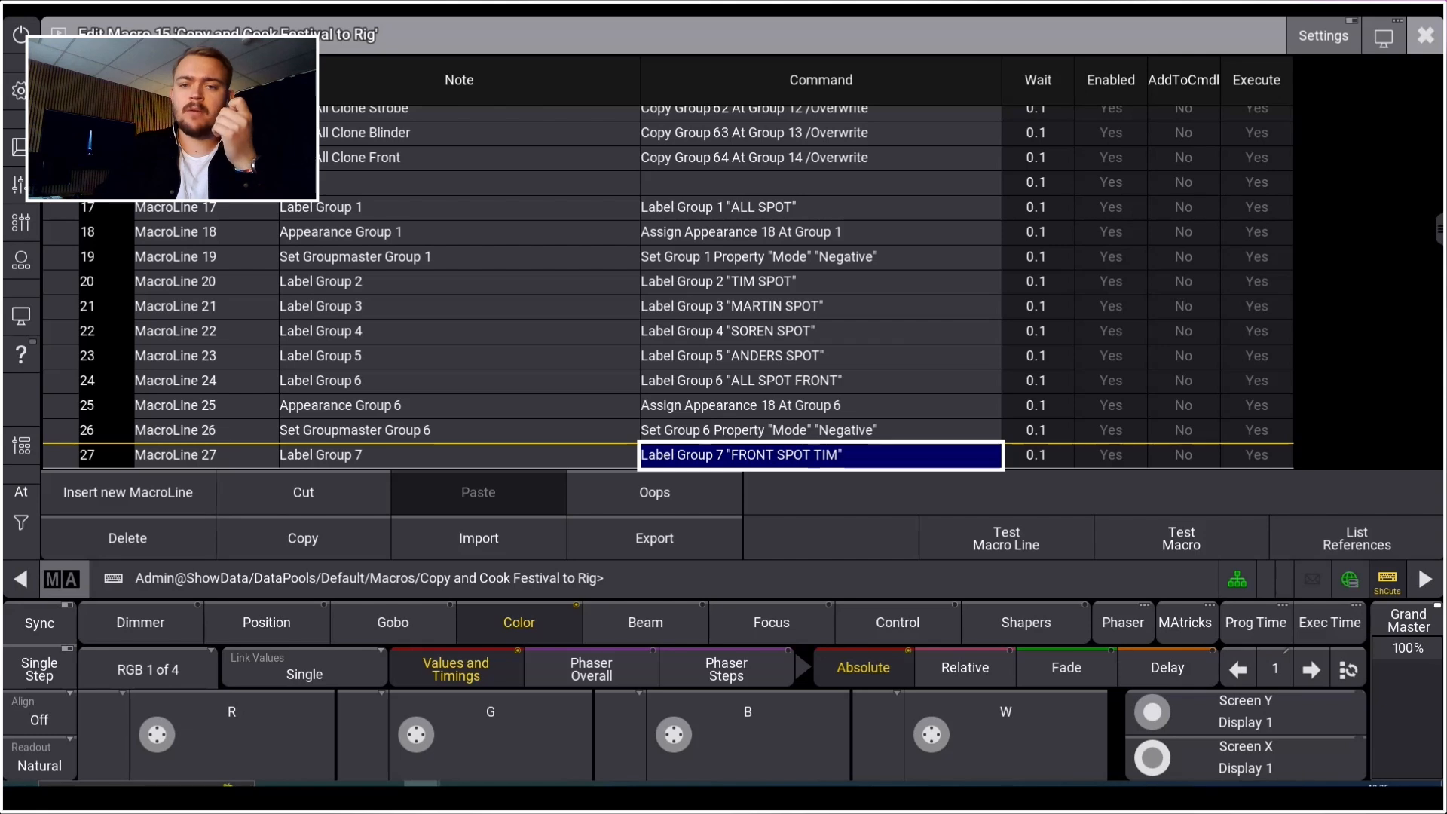
pyautogui.click(820, 207)
pyautogui.click(820, 232)
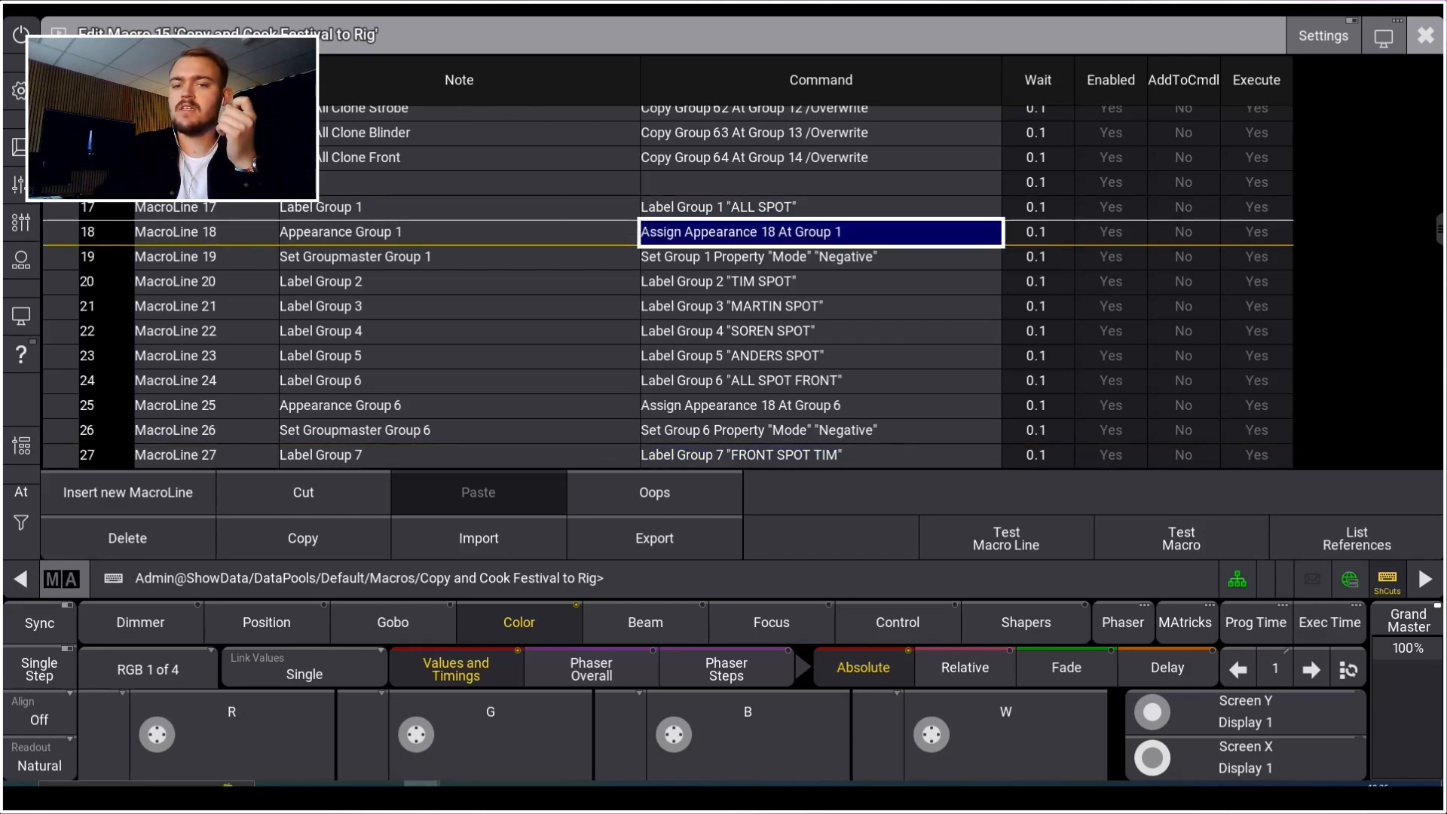
pyautogui.click(821, 257)
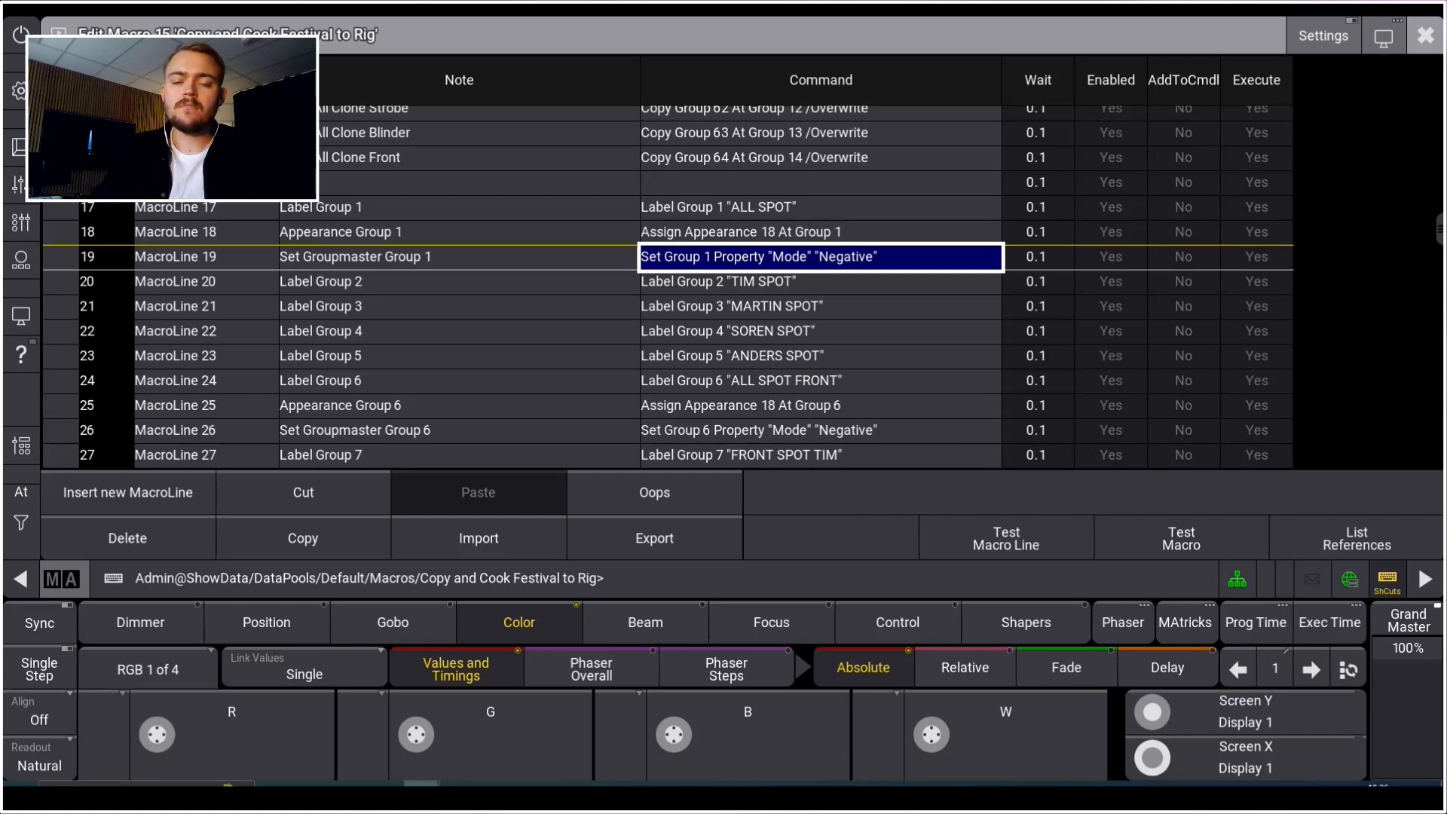
pyautogui.click(820, 207)
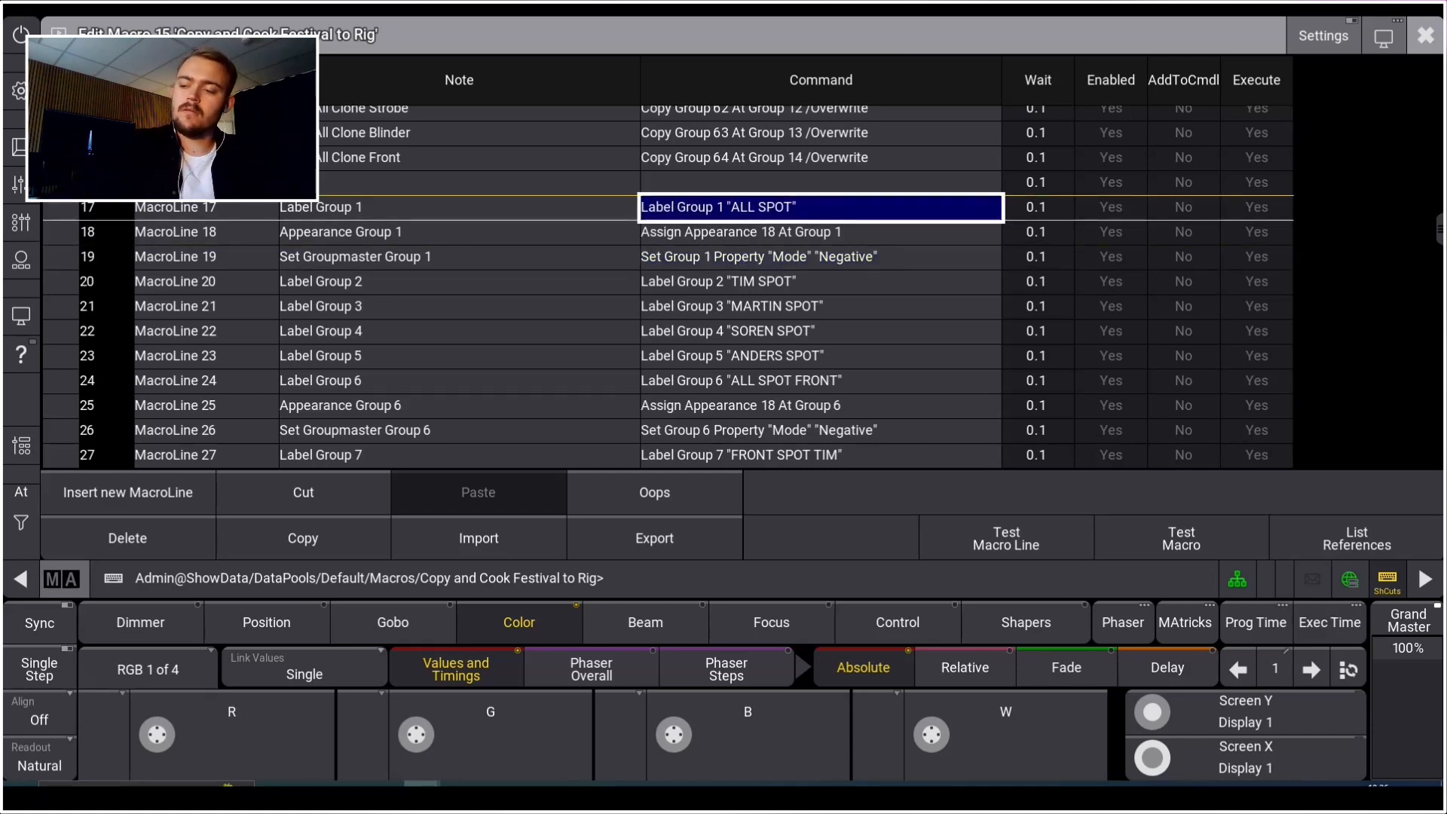
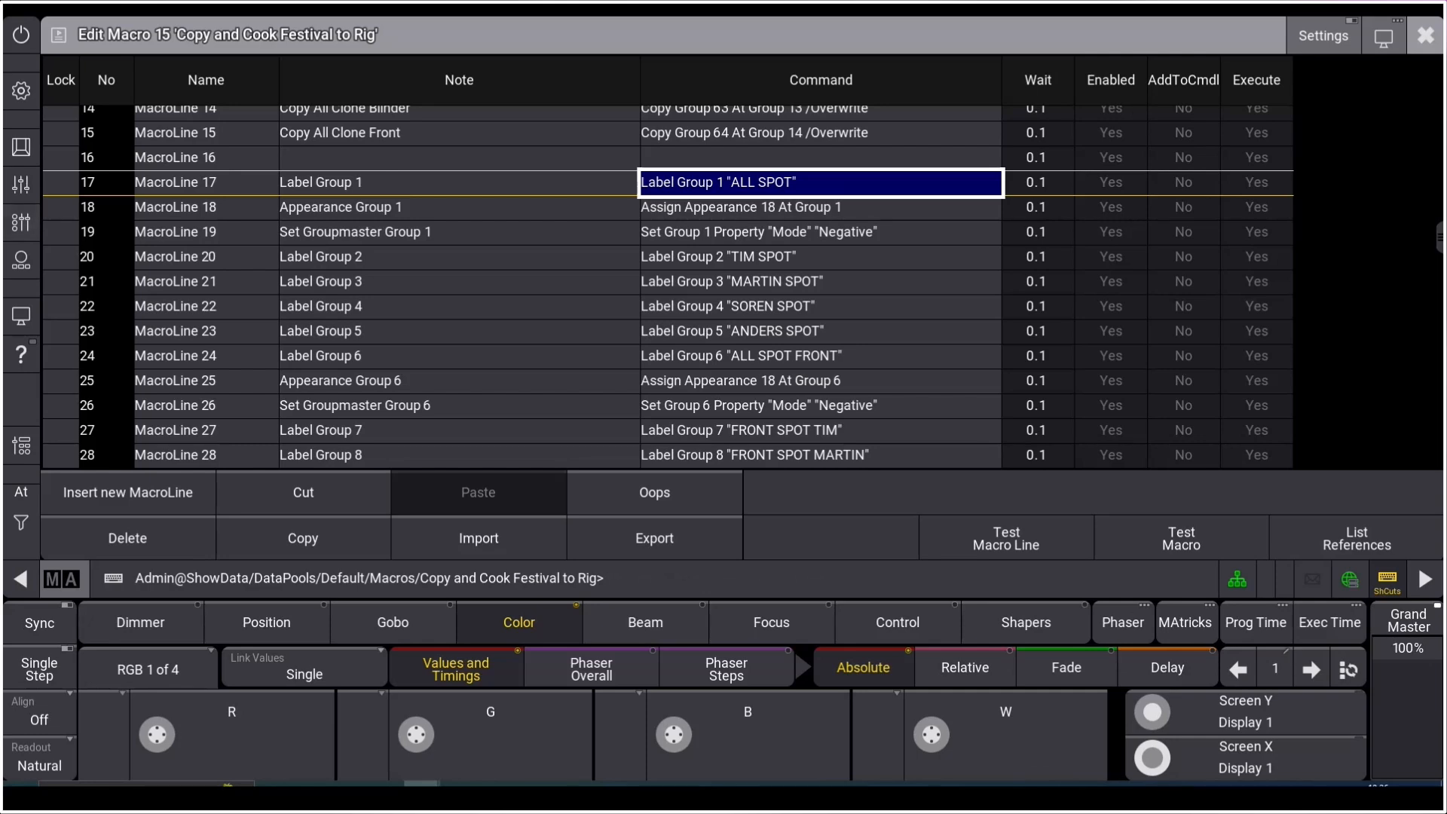
# Step: Open the playbacks overview and look at the BEAM BACK FLOOR and ALL SPOT group master faders
pyautogui.click(21, 224)
pyautogui.moveTo(88, 454)
pyautogui.mouseDown()
pyautogui.moveTo(88, 466)
pyautogui.moveTo(88, 452)
pyautogui.mouseUp()
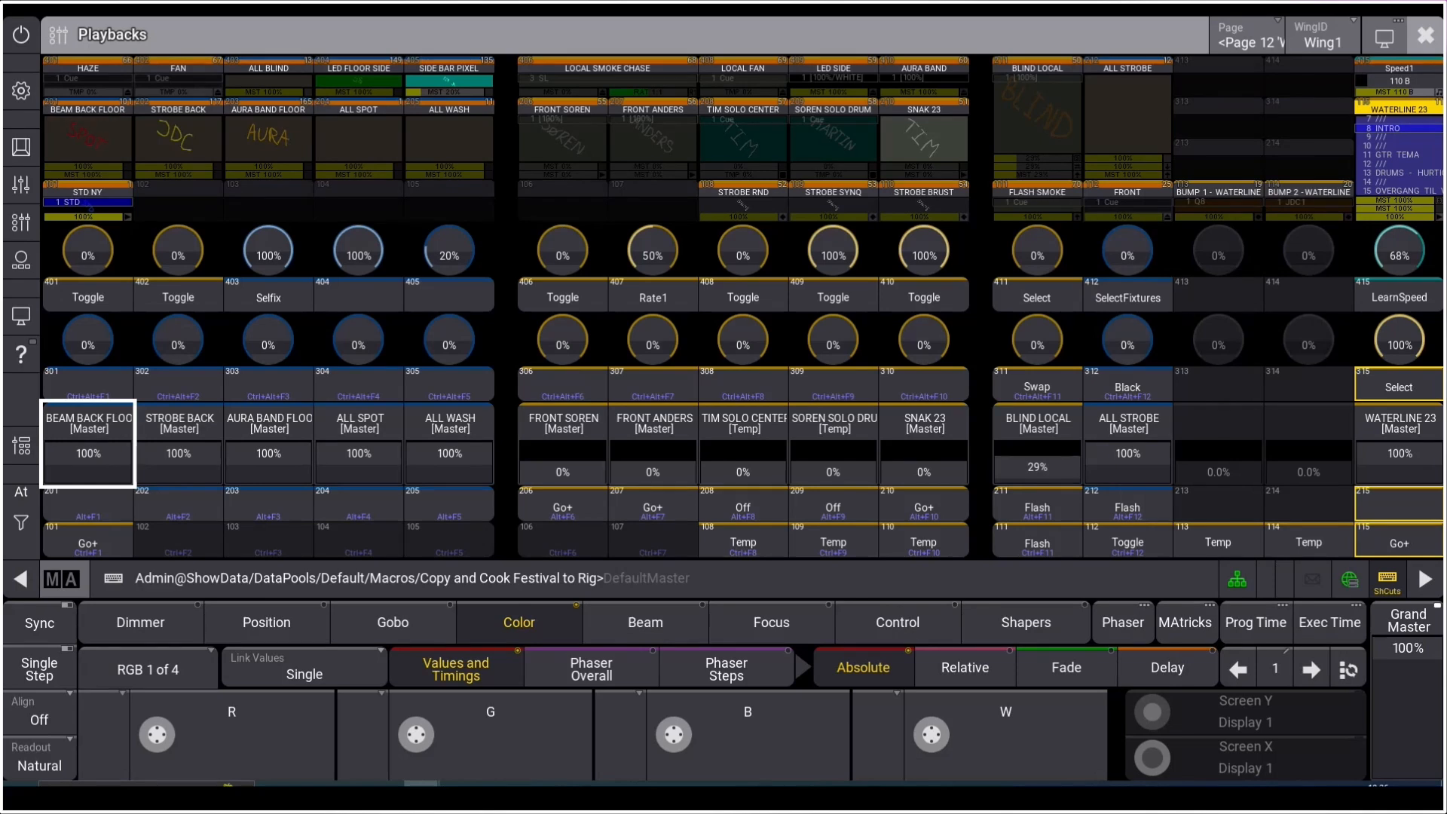
pyautogui.moveTo(359, 452); pyautogui.dragTo(359, 450)
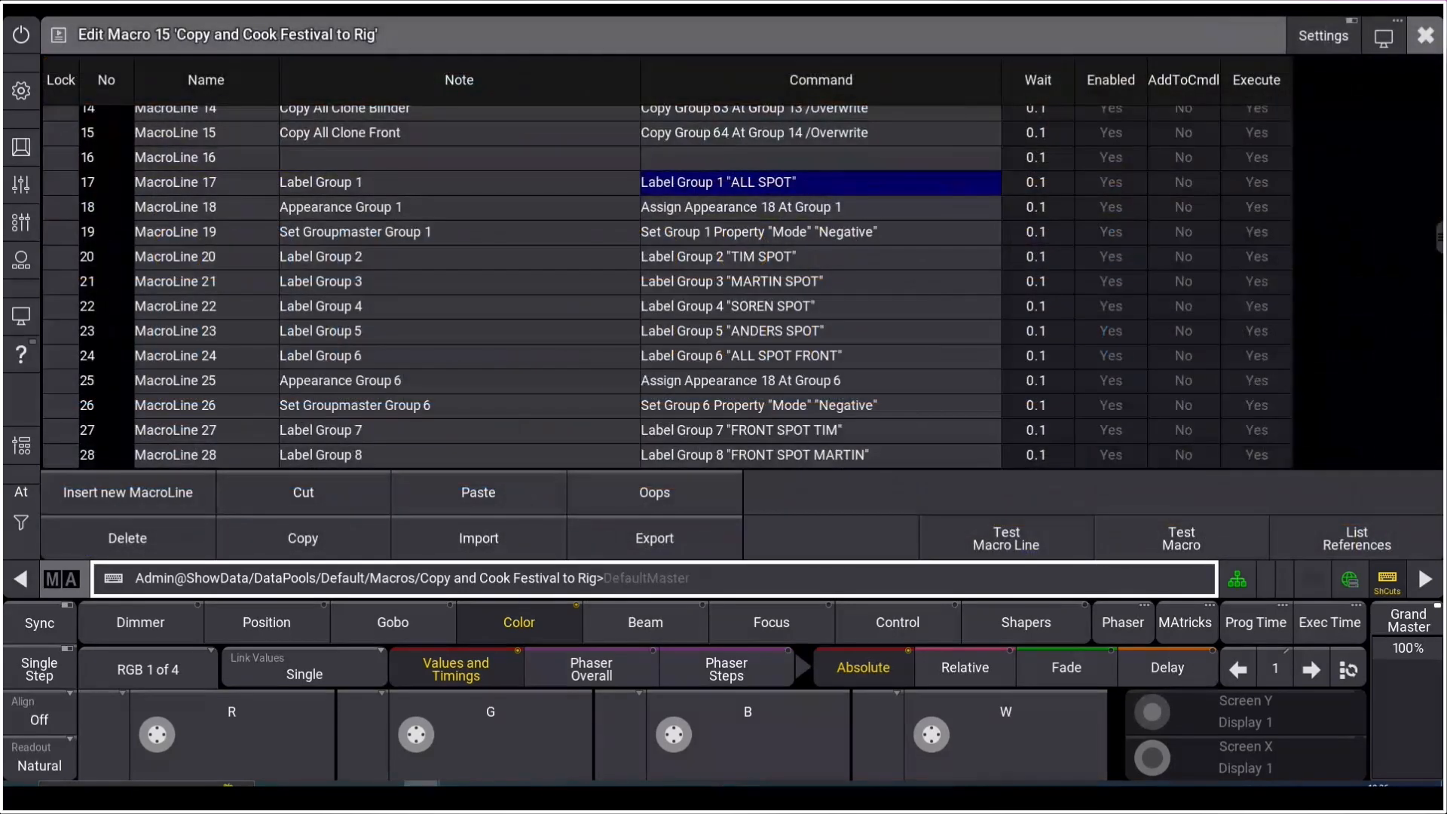
# Step: Return to the macro and compare the label, appearance and group master lines of Group 6 with those of Group 1
pyautogui.click(820, 404)
pyautogui.click(820, 455)
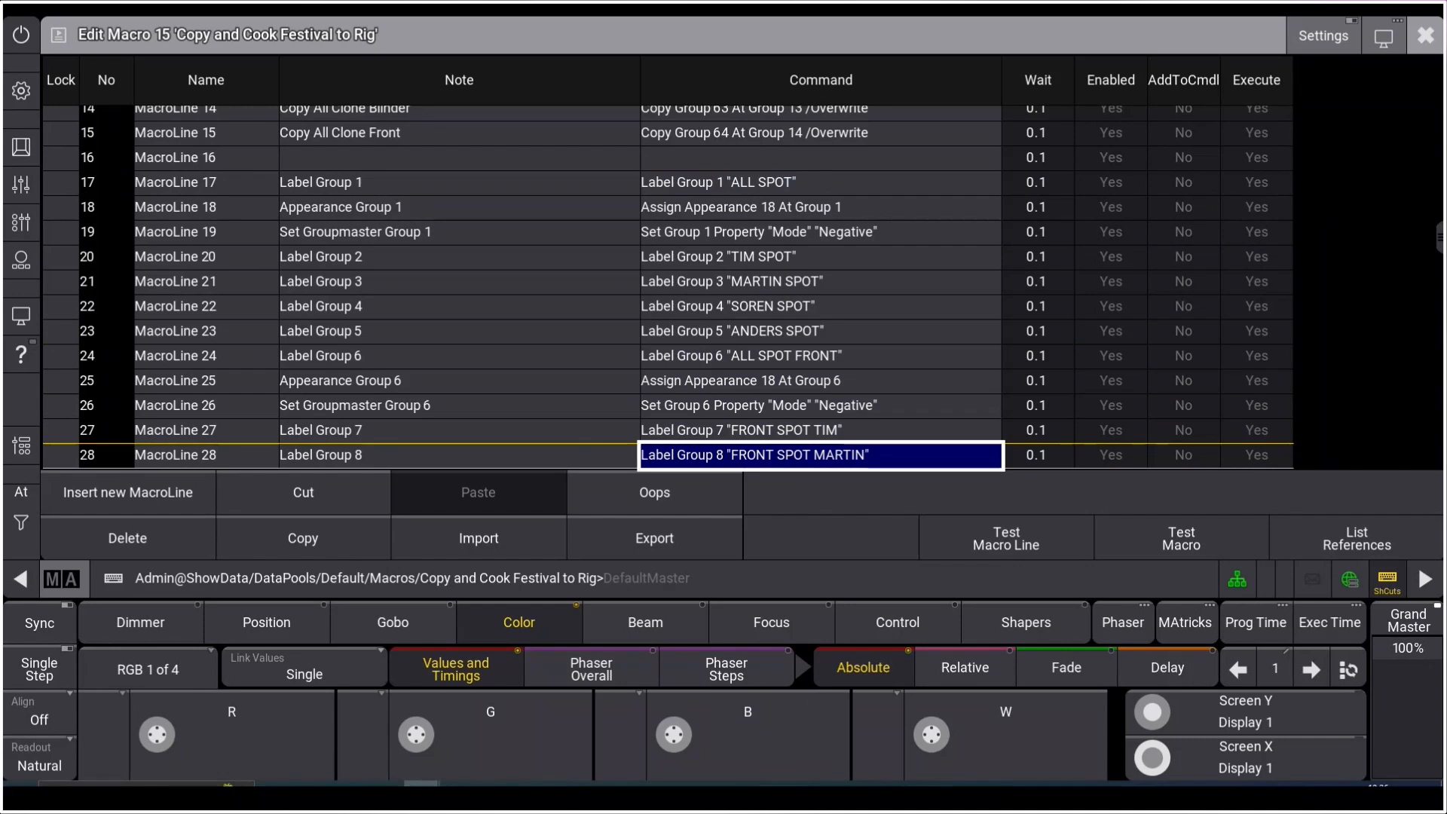
pyautogui.click(821, 355)
pyautogui.click(821, 380)
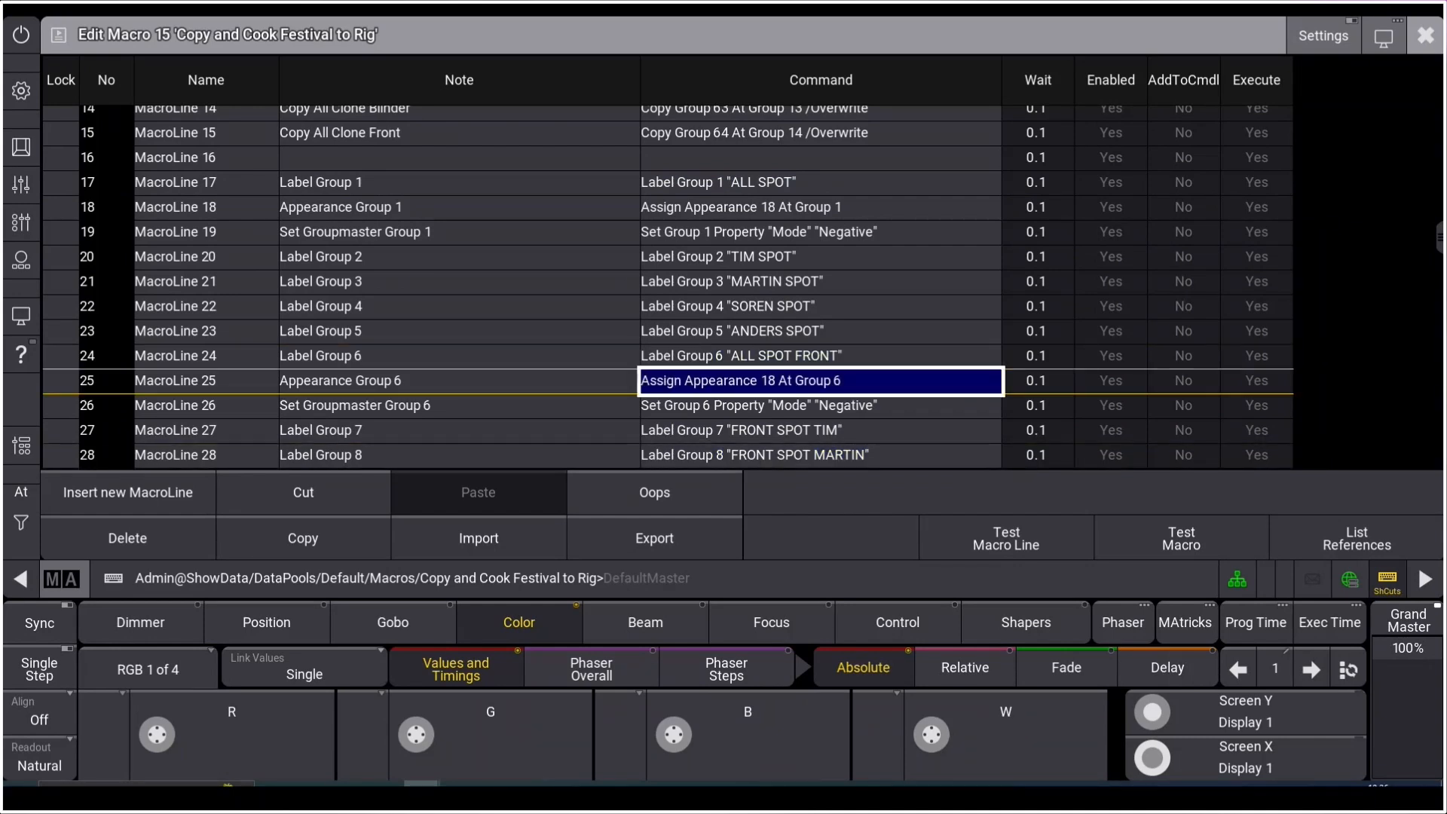
pyautogui.click(821, 182)
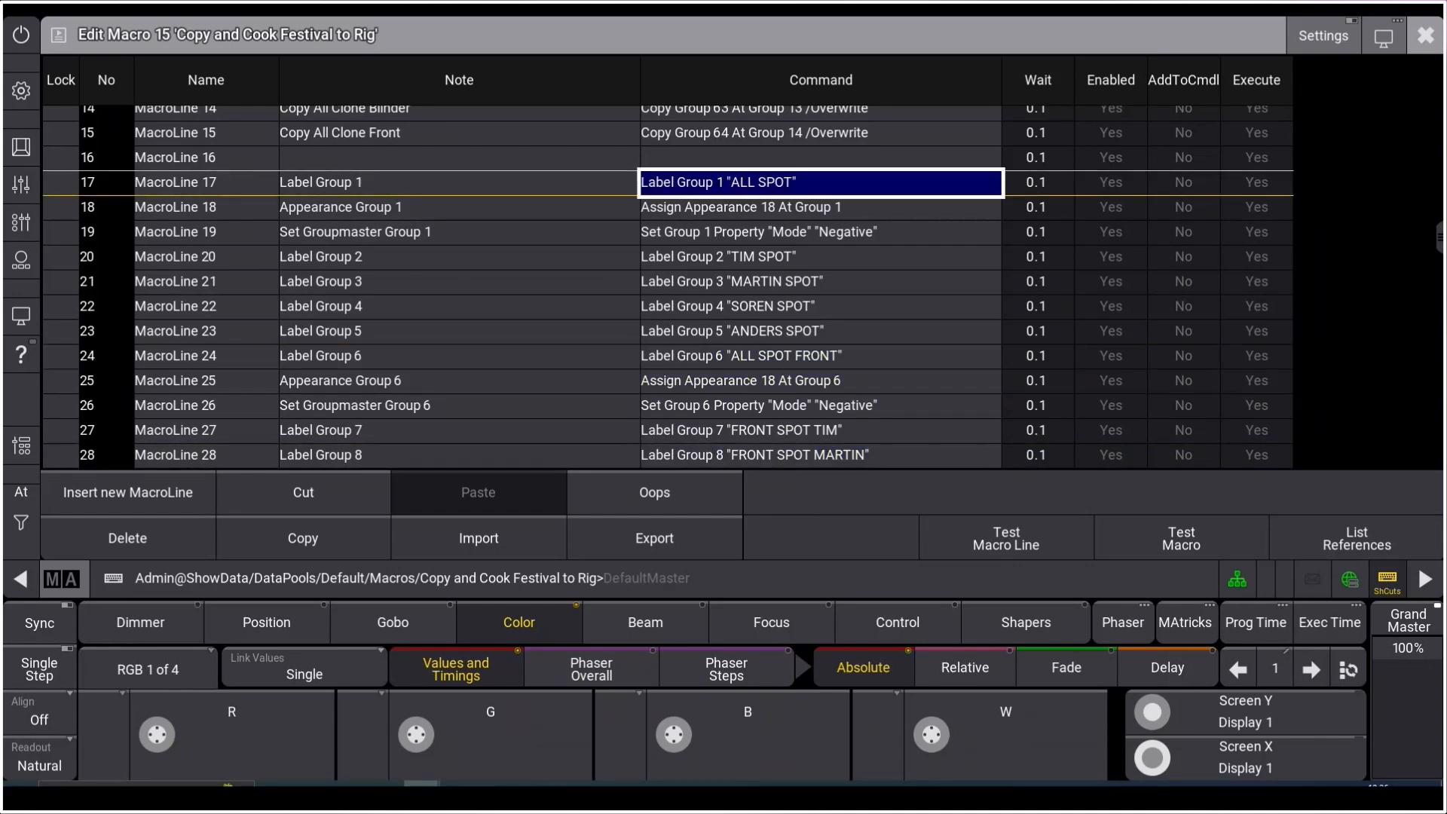
pyautogui.click(820, 380)
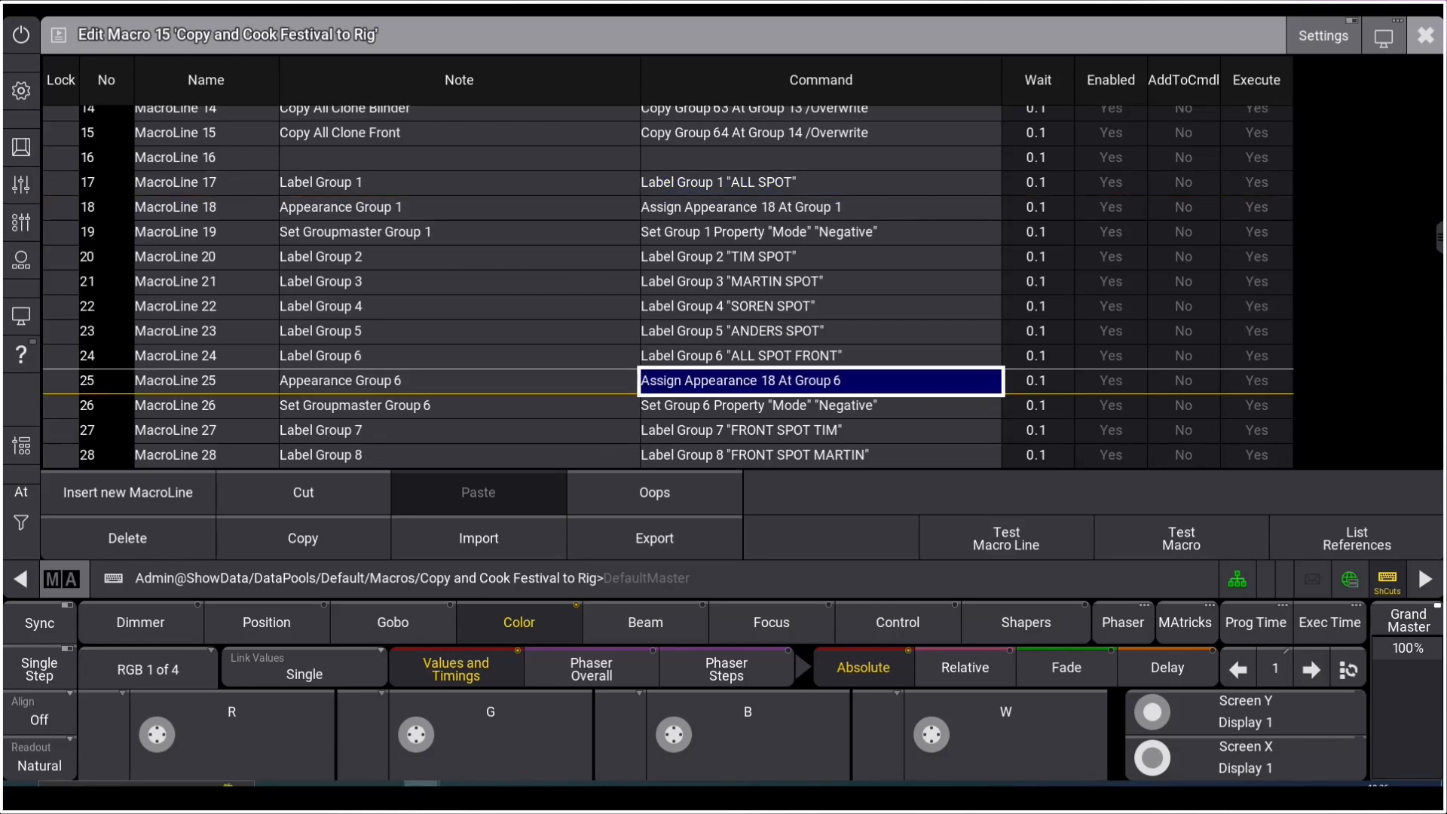
pyautogui.click(820, 207)
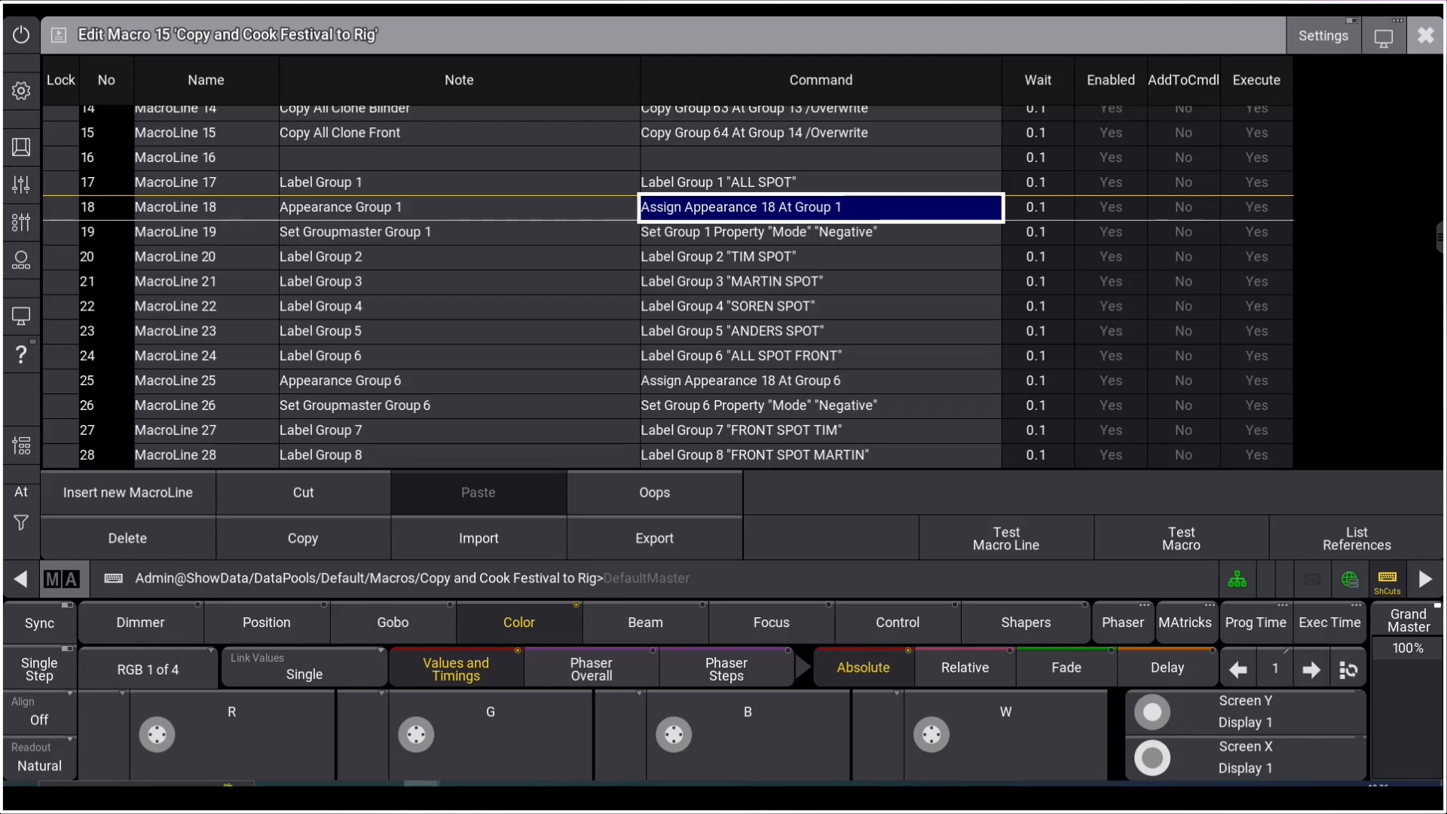
# Step: Examine the macro's label, appearance and group master lines for Groups 1 through 14
pyautogui.click(821, 182)
pyautogui.click(820, 207)
pyautogui.click(821, 232)
pyautogui.press('Up')
pyautogui.press('Up')
pyautogui.press('Down')
pyautogui.press('Down')
pyautogui.press('Down')
pyautogui.press('Down')
pyautogui.press('Down')
pyautogui.press('Down')
pyautogui.press('Down')
pyautogui.press('Down')
pyautogui.press('Down')
pyautogui.press('Down')
pyautogui.press('Down')
pyautogui.press('Down')
pyautogui.press('Down')
pyautogui.press('Down')
pyautogui.press('Down')
pyautogui.press('Down')
pyautogui.press('Down')
pyautogui.press('Down')
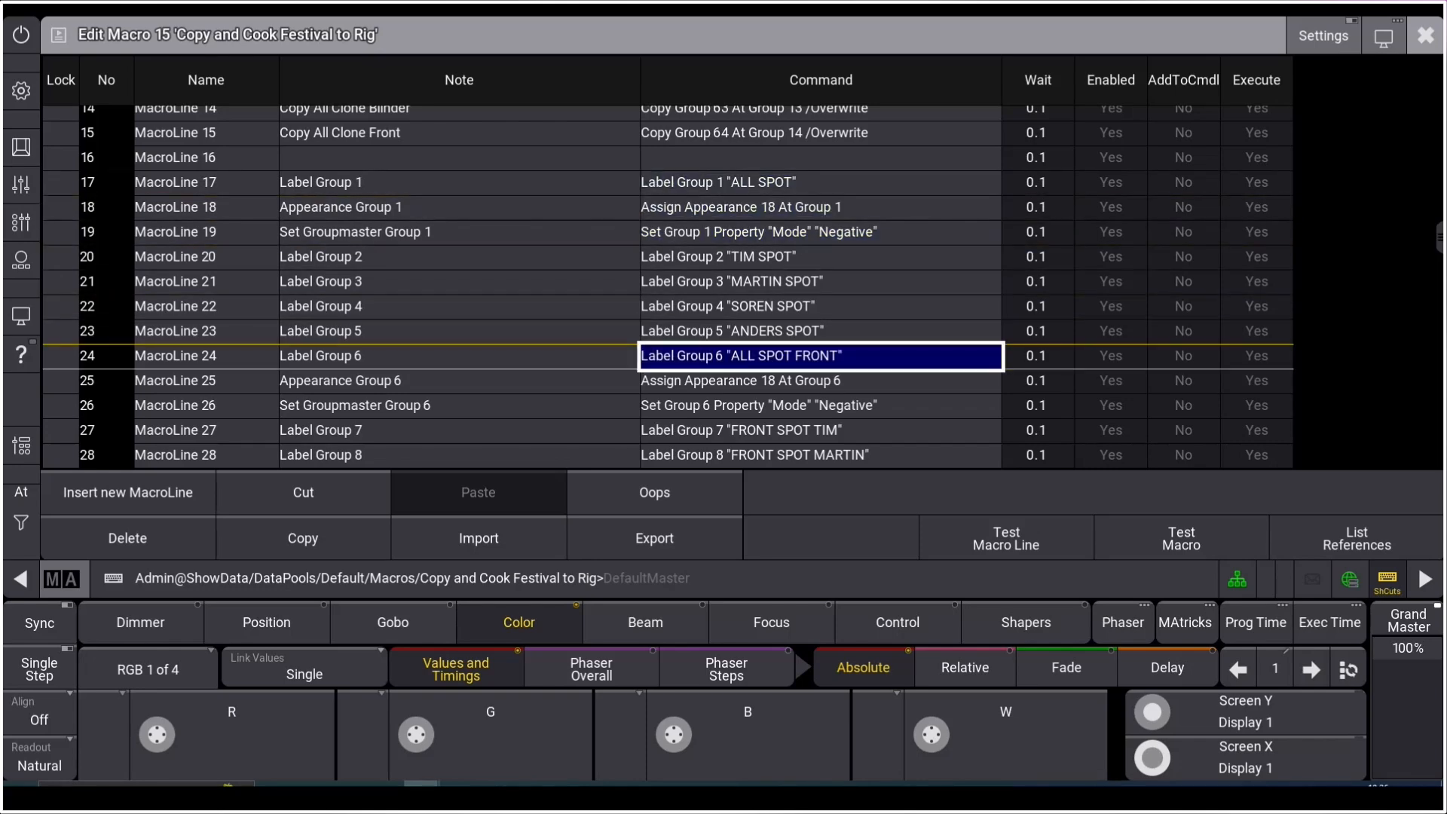
pyautogui.press('Down')
pyautogui.press('Down')
pyautogui.press('Down')
pyautogui.press('Down')
pyautogui.press('Down')
pyautogui.press('Down')
pyautogui.press('Down')
pyautogui.press('Down')
pyautogui.press('Down')
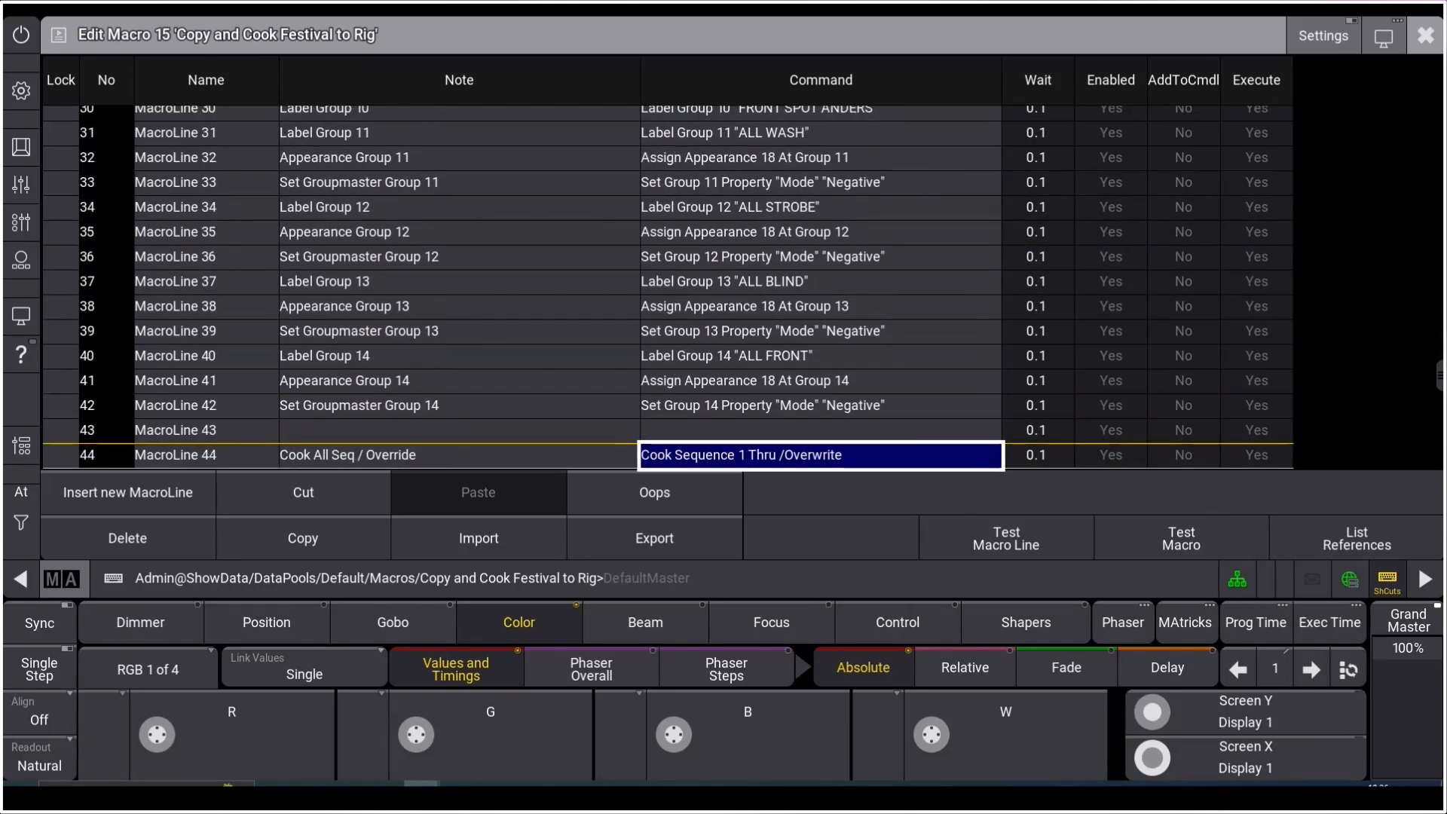
# Step: Examine the macro's Cook Sequence 1 Thru /Overwrite line and compare it with the COOK ALL SEQ /override macro
pyautogui.press('Down')
pyautogui.press('Down')
pyautogui.press('Down')
pyautogui.click(820, 381)
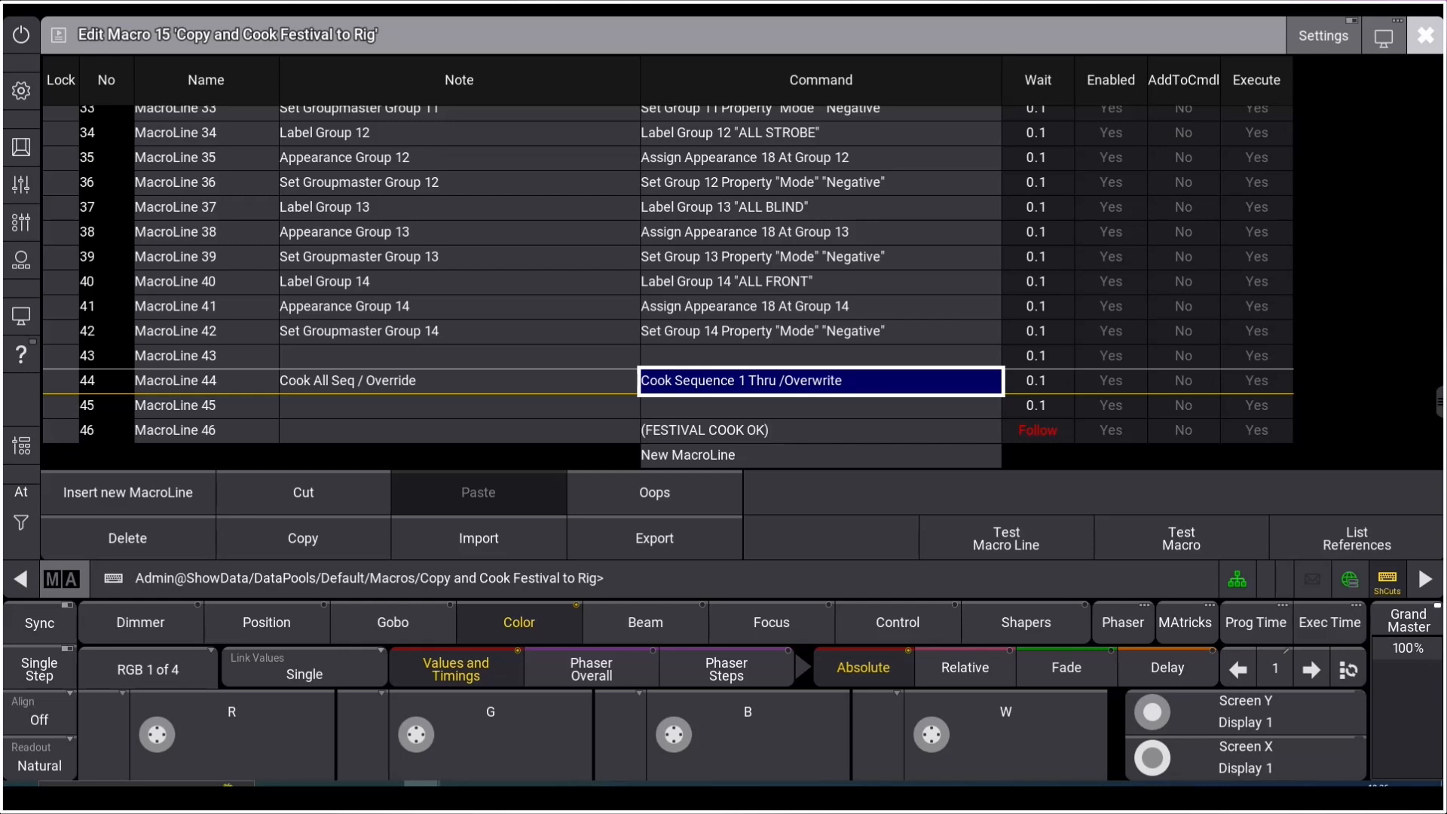
pyautogui.click(1425, 36)
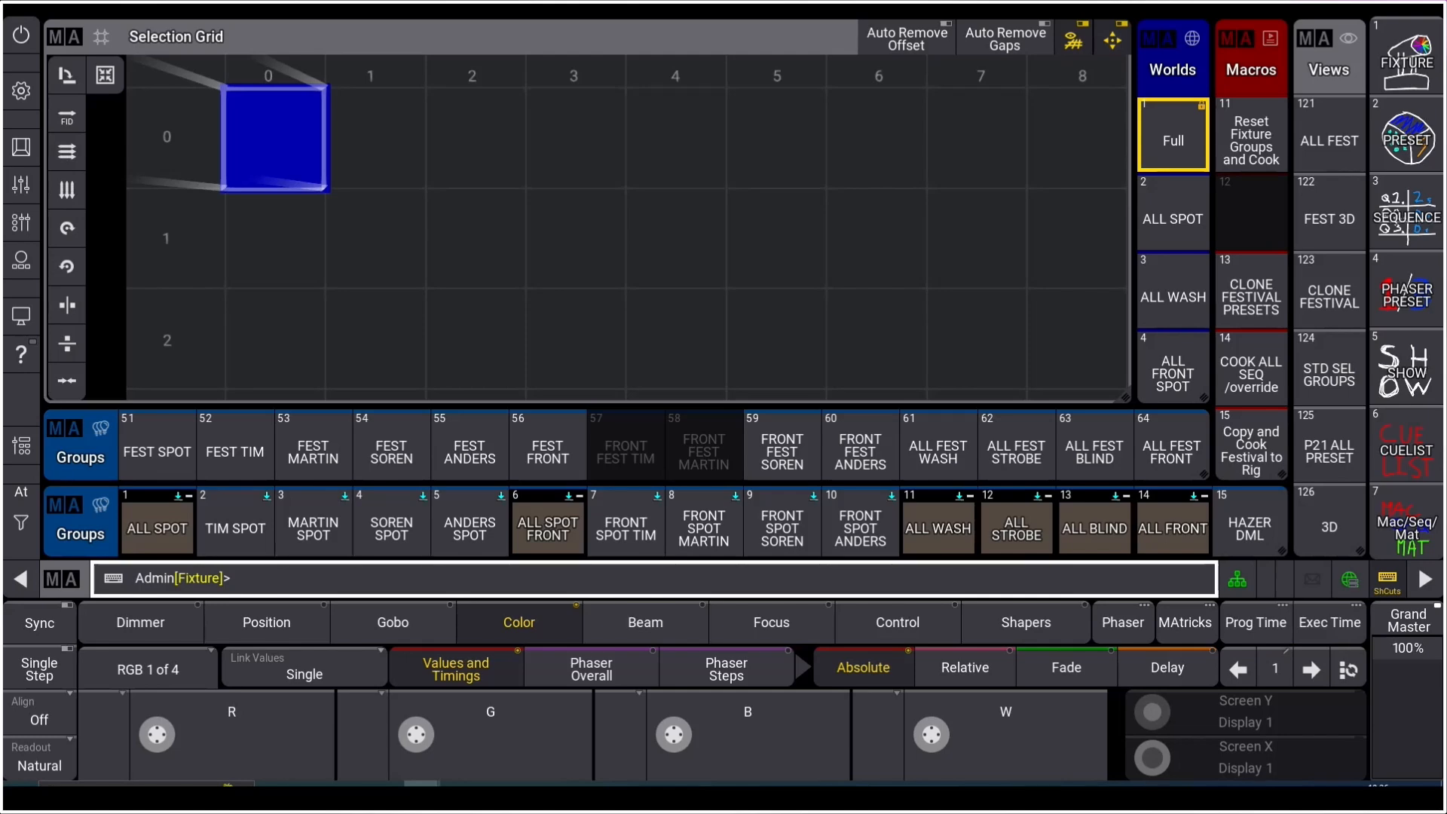
pyautogui.rightClick(1250, 368)
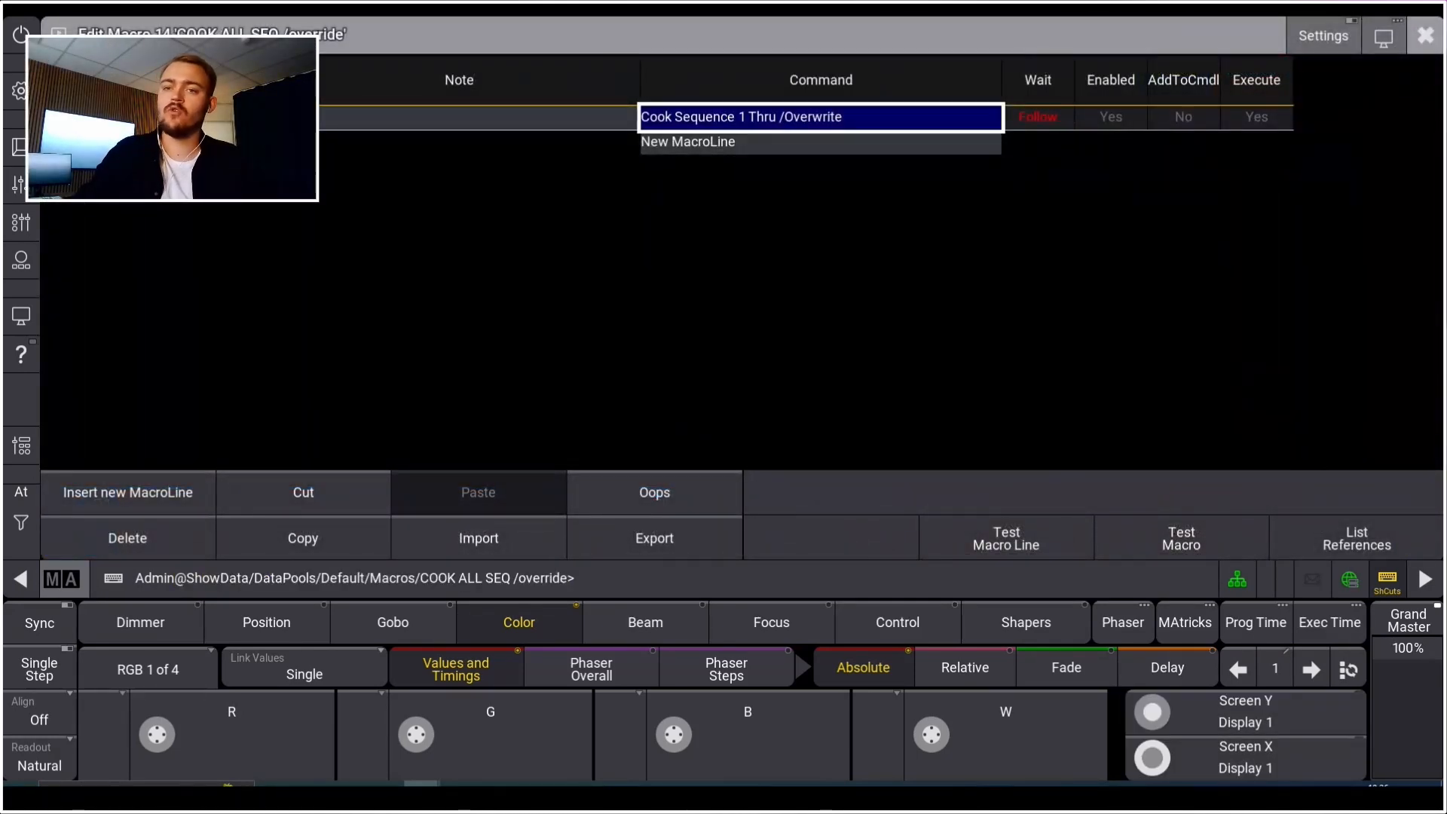
pyautogui.click(1425, 36)
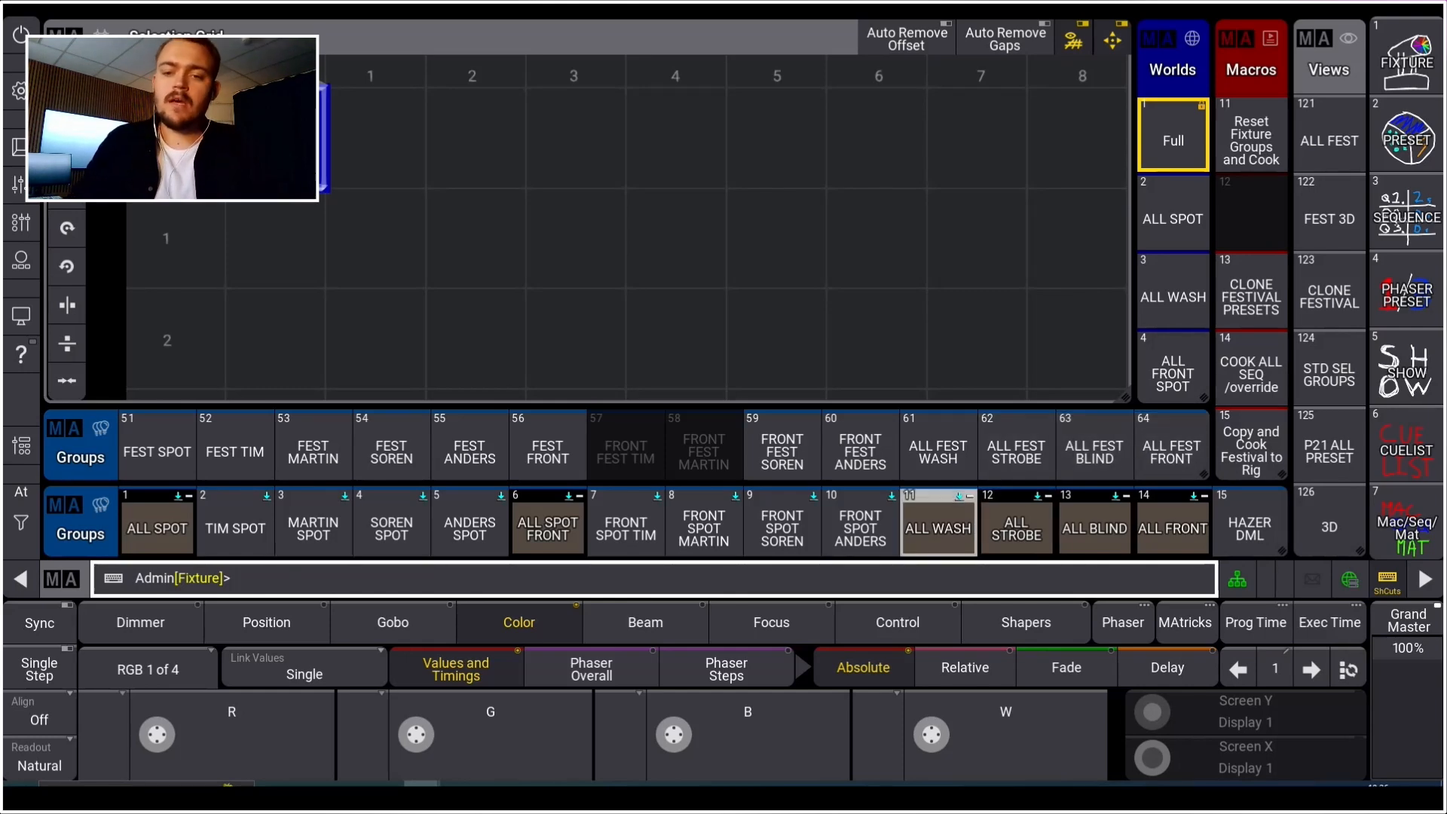
# Step: Run the Copy and Cook Festival to Rig macro, checking the fixtures in the ALL WASH group before and after
pyautogui.click(938, 528)
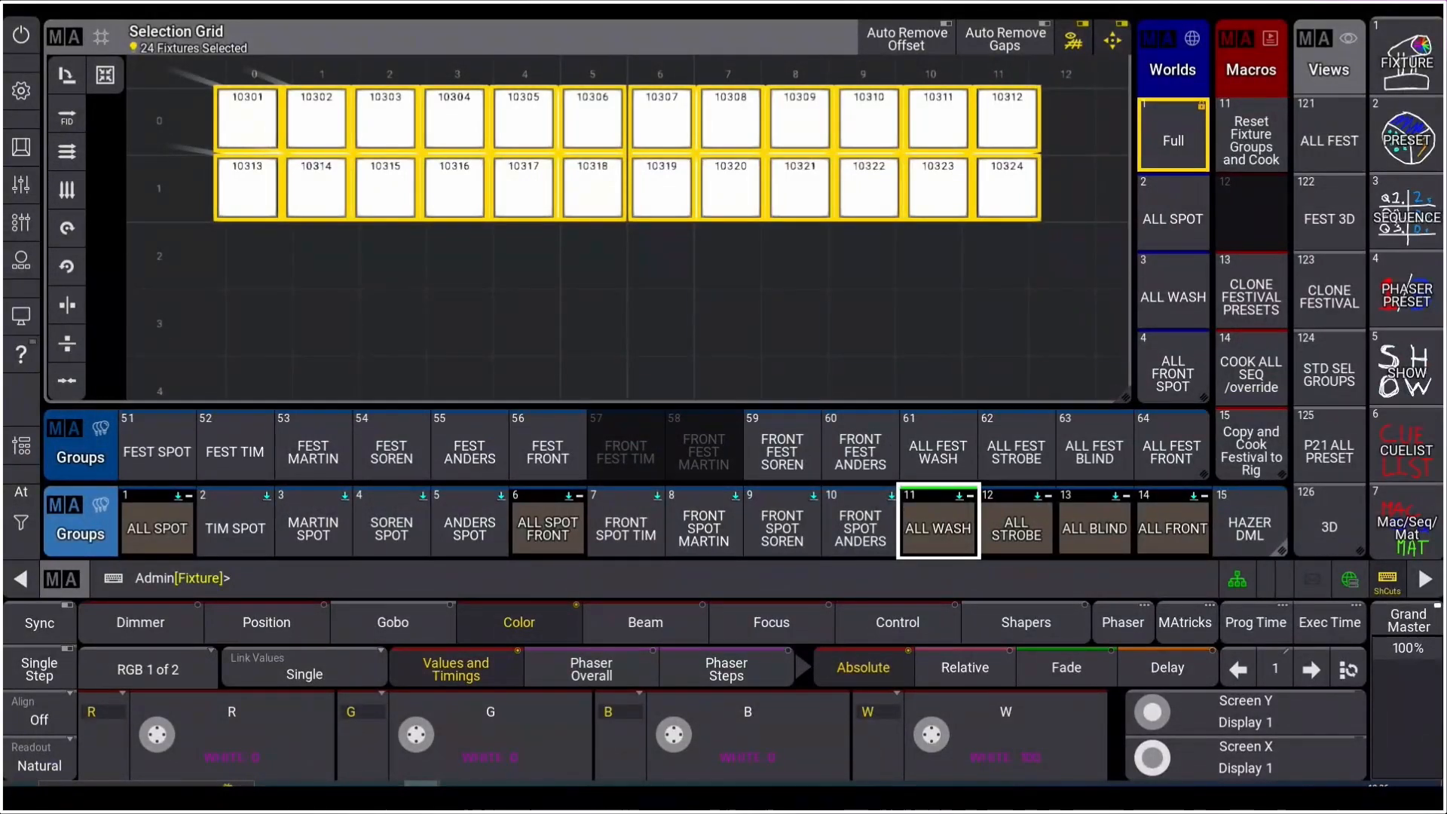
pyautogui.press('BackSpace')
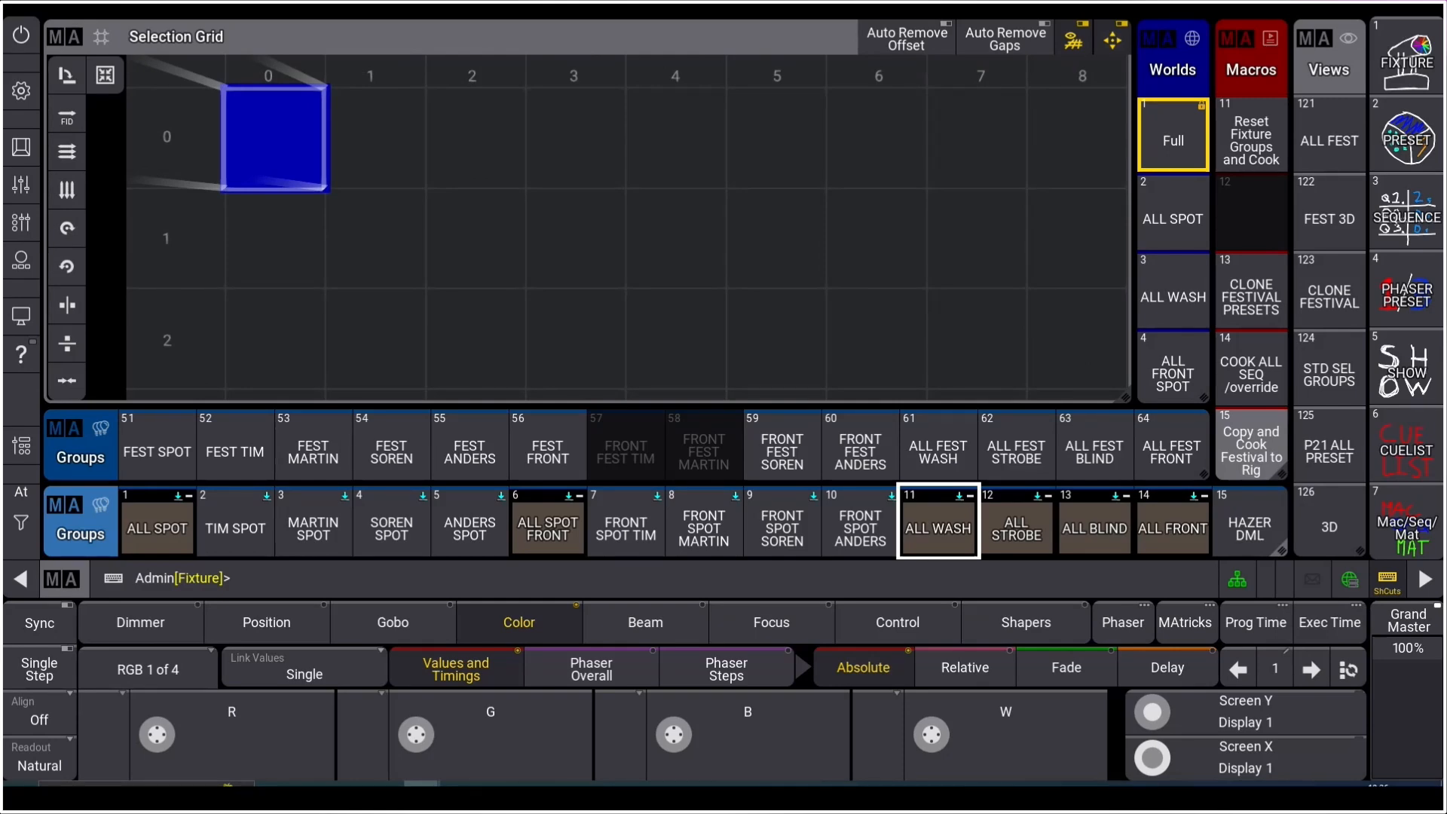
pyautogui.click(1250, 446)
pyautogui.press('Return')
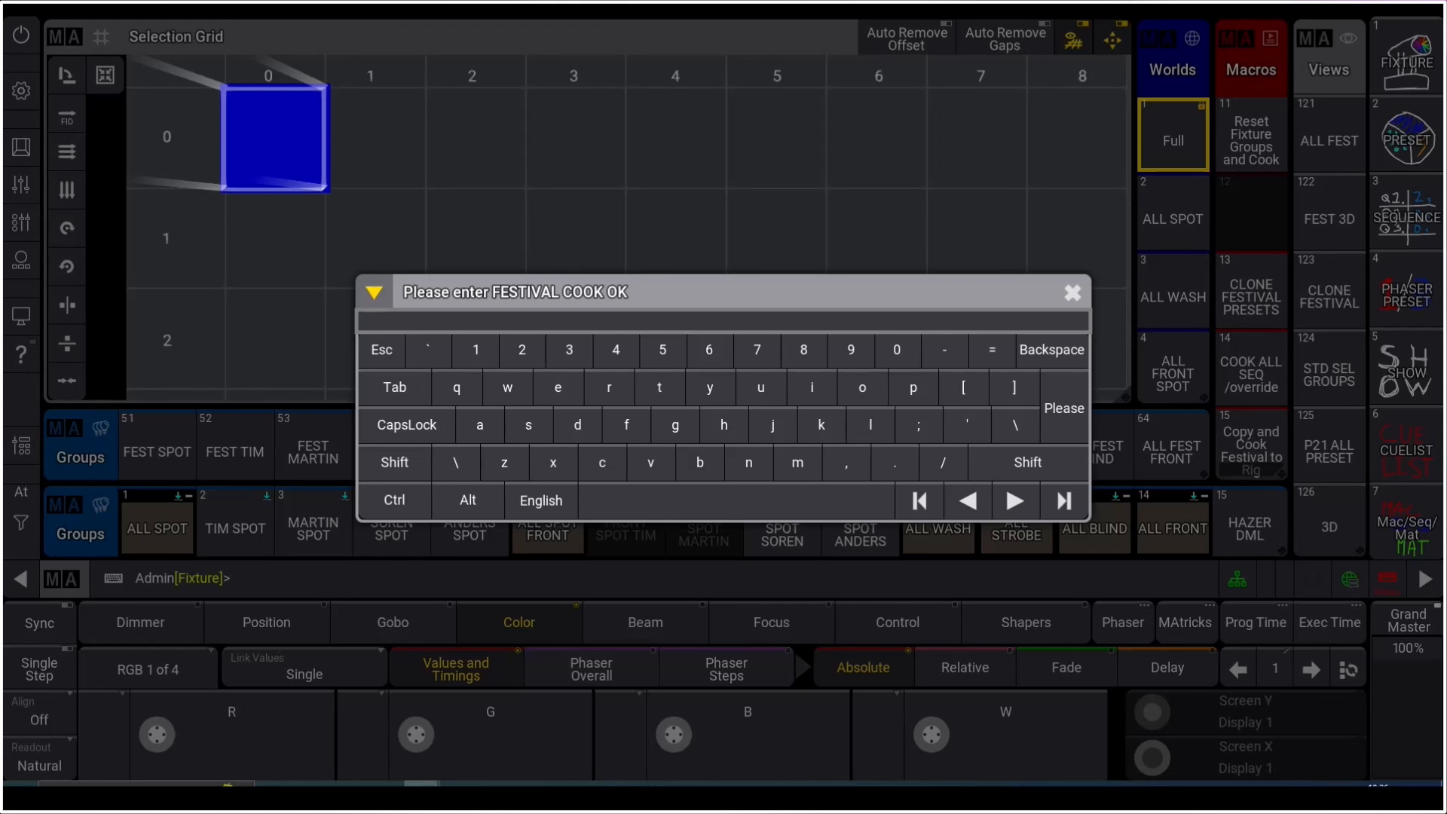
pyautogui.press('Return')
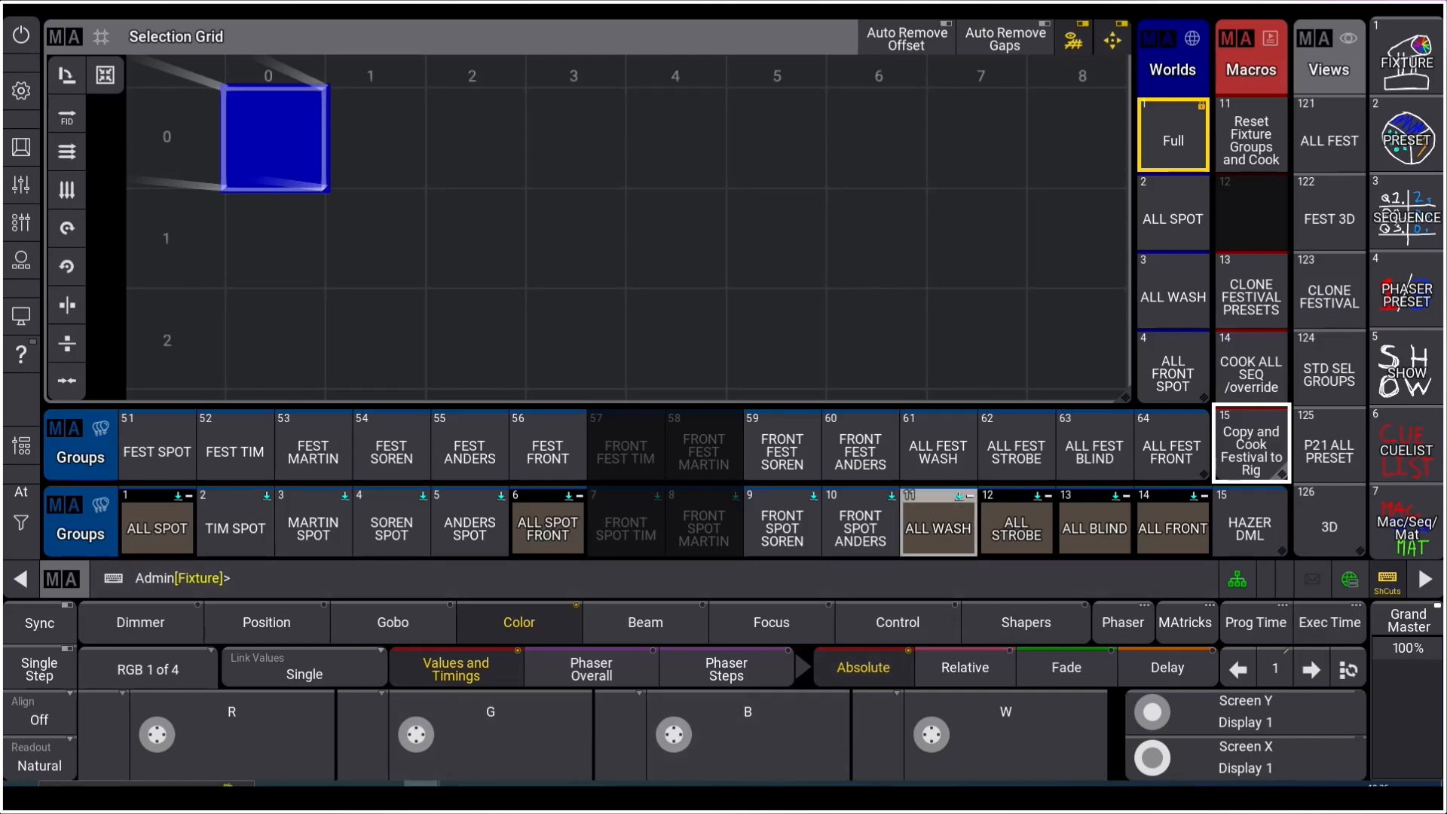
pyautogui.click(938, 527)
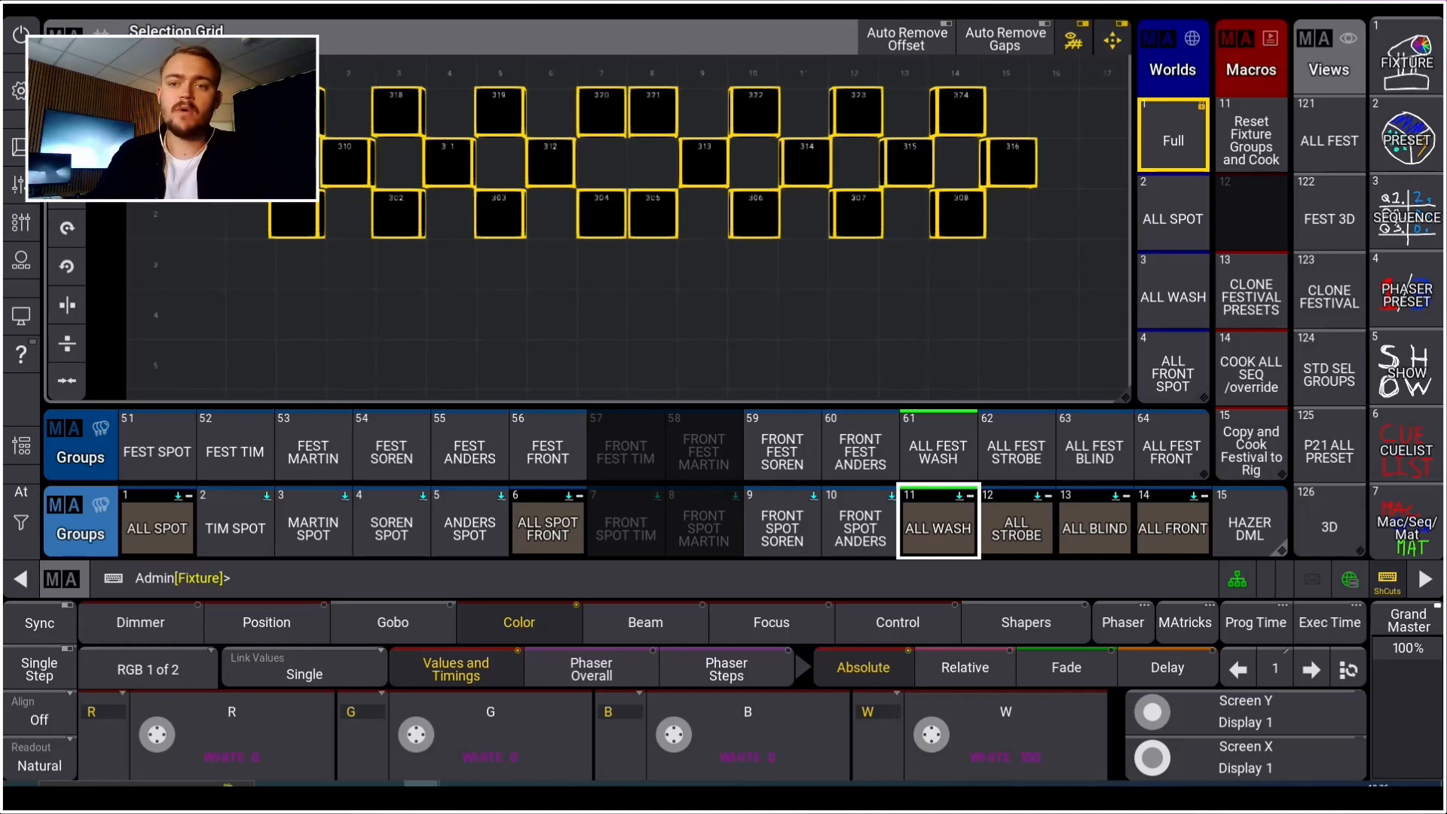
pyautogui.click(1005, 215)
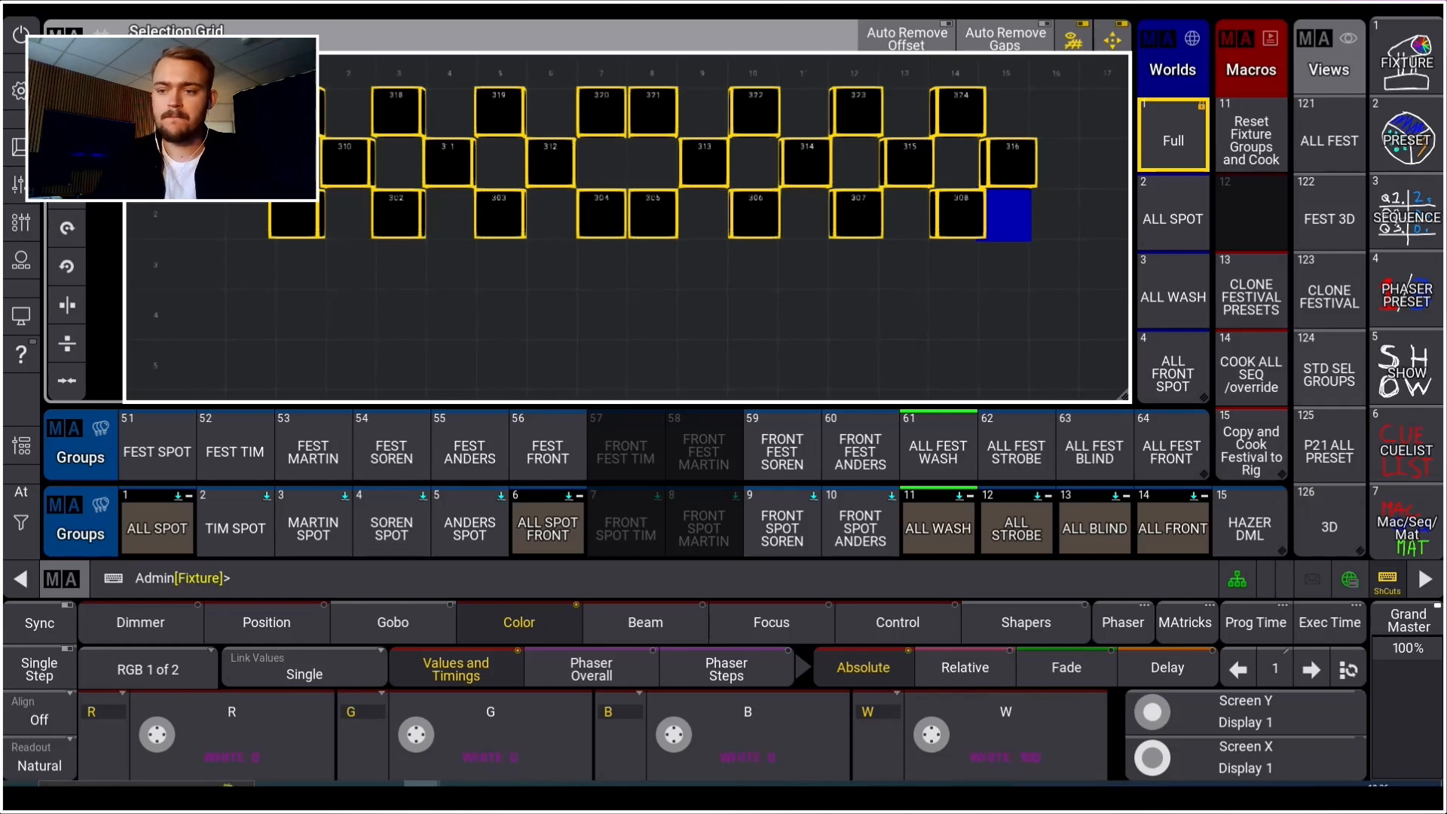
# Step: Open the cue list of the WATERLINE 23 sequence and go back to its INTRO cue
pyautogui.click(1406, 445)
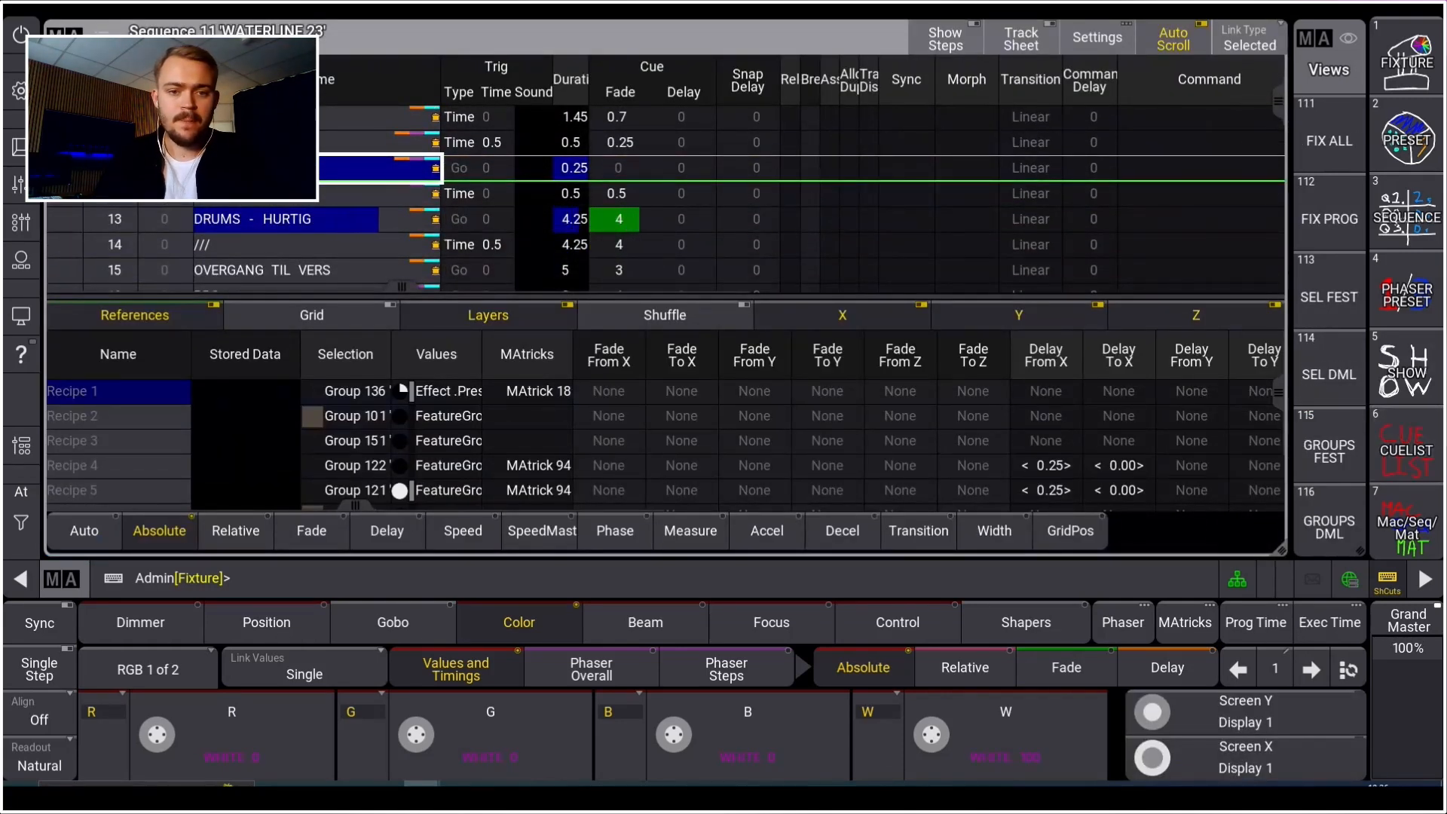
pyautogui.press('BackSpace')
pyautogui.press('BackSpace')
pyautogui.press('BackSpace')
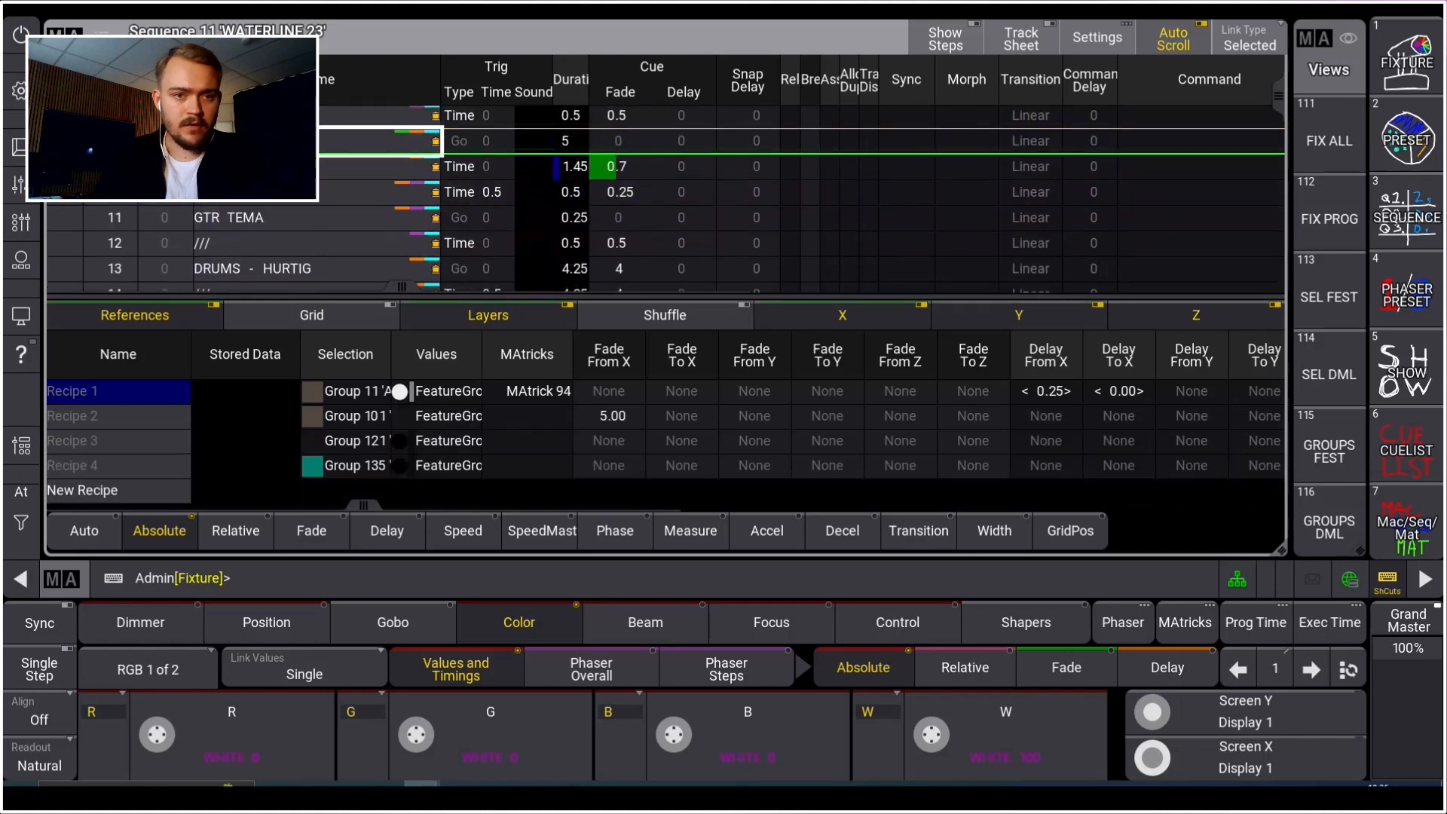
pyautogui.press('Pause')
# Step: Widen the Selection, Values and MAtricks columns of the INTRO cue's recipes so their full entries can be read
pyautogui.moveTo(391, 354); pyautogui.dragTo(471, 354)
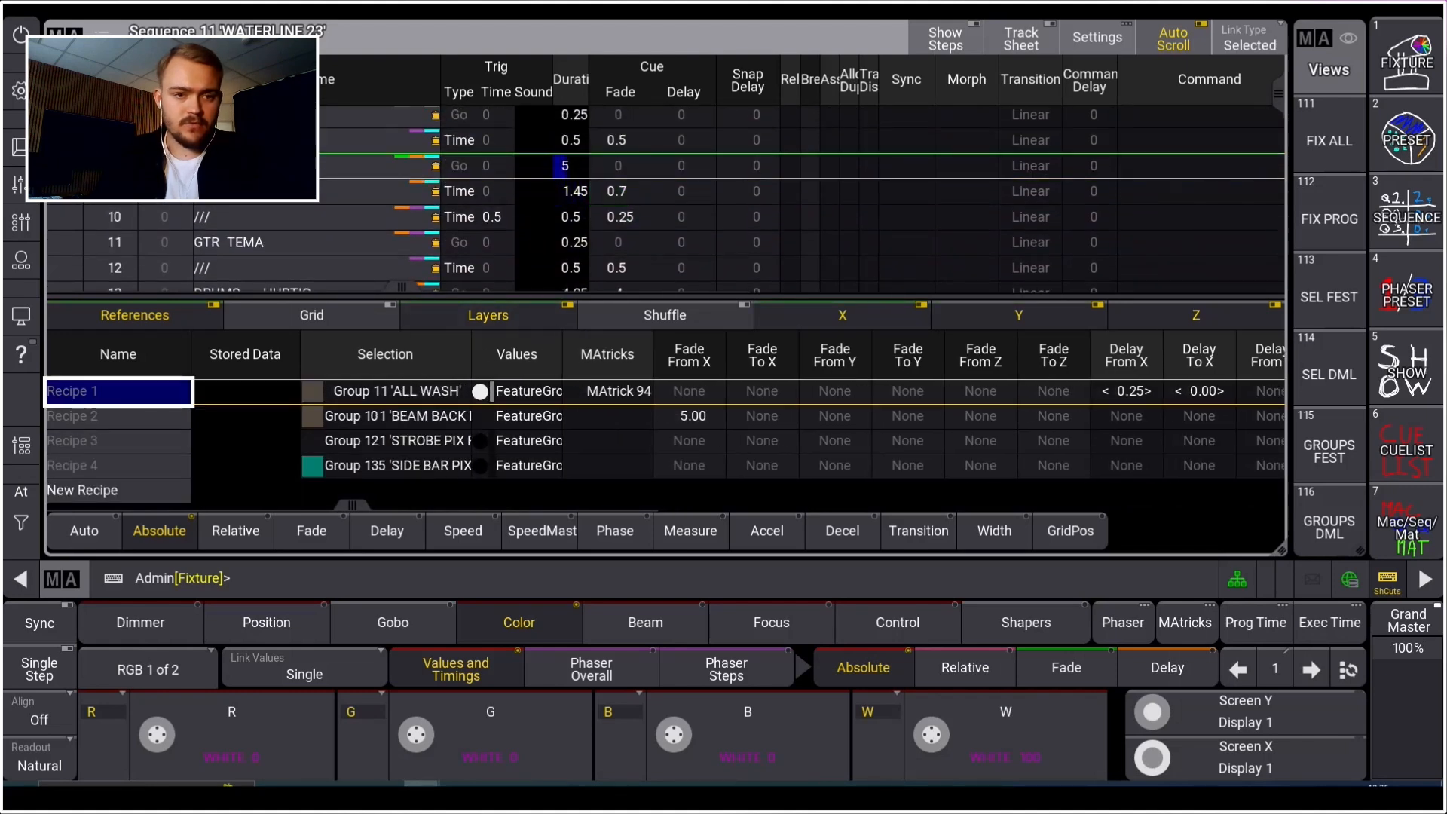
pyautogui.moveTo(300, 354); pyautogui.dragTo(244, 354)
pyautogui.moveTo(415, 354); pyautogui.dragTo(516, 354)
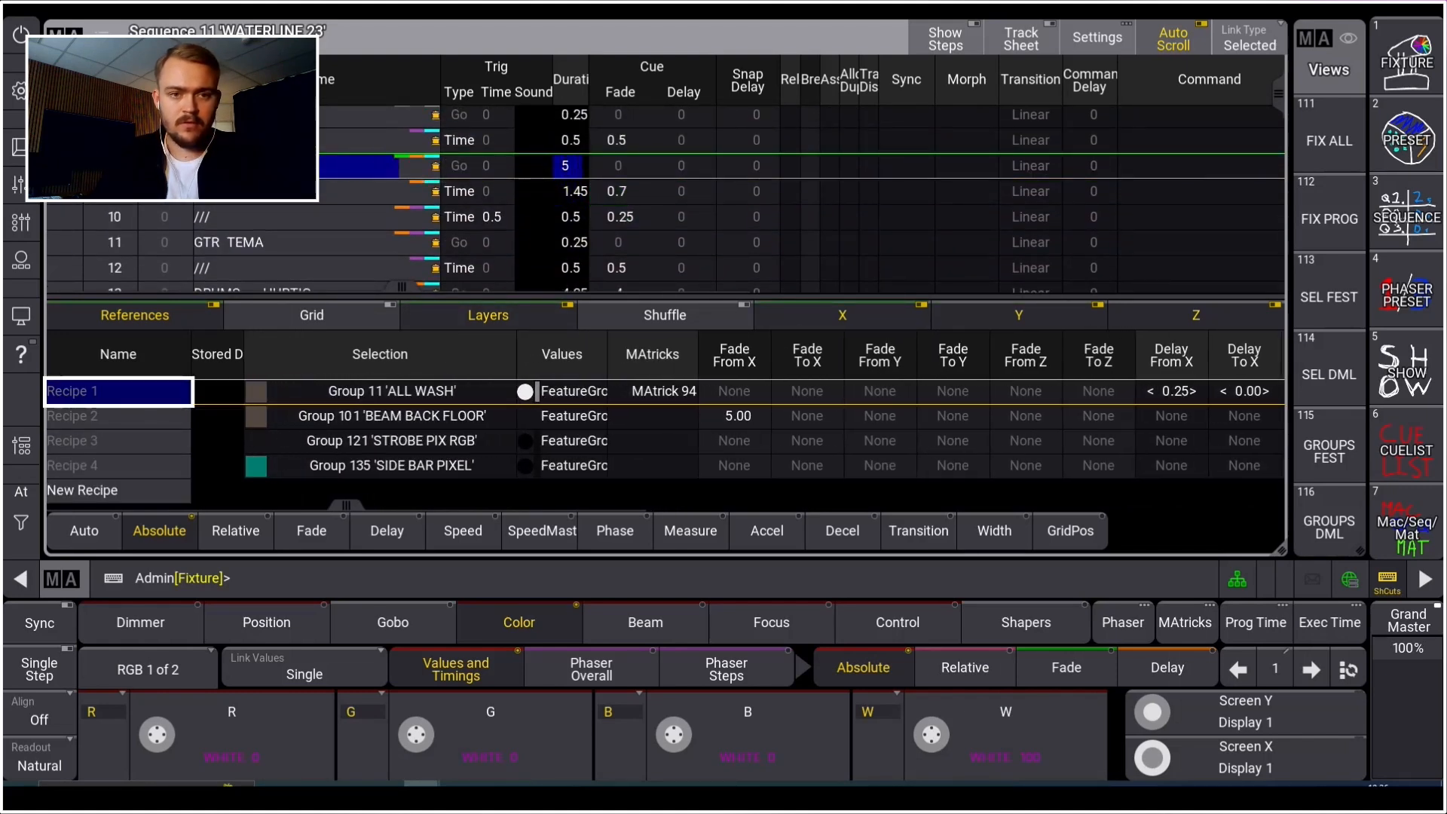
pyautogui.moveTo(610, 354); pyautogui.dragTo(714, 354)
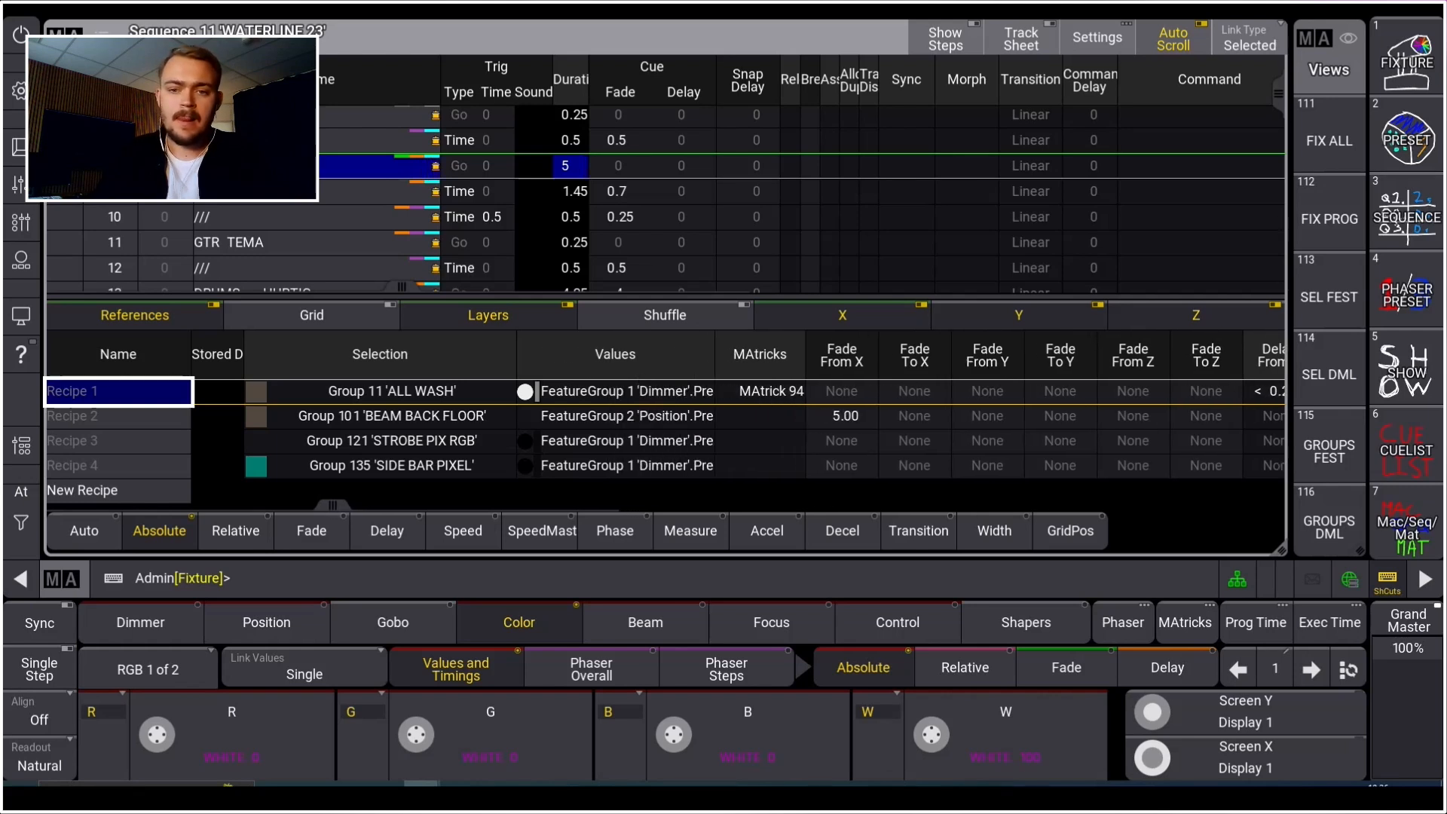
pyautogui.moveTo(804, 354); pyautogui.dragTo(1054, 355)
pyautogui.moveTo(714, 354); pyautogui.dragTo(836, 354)
# Step: Examine Recipe 1's group, dimmer preset and MAtricks assignment, keeping MAtrick 94 'WATERLINE OUT' selected
pyautogui.click(392, 391)
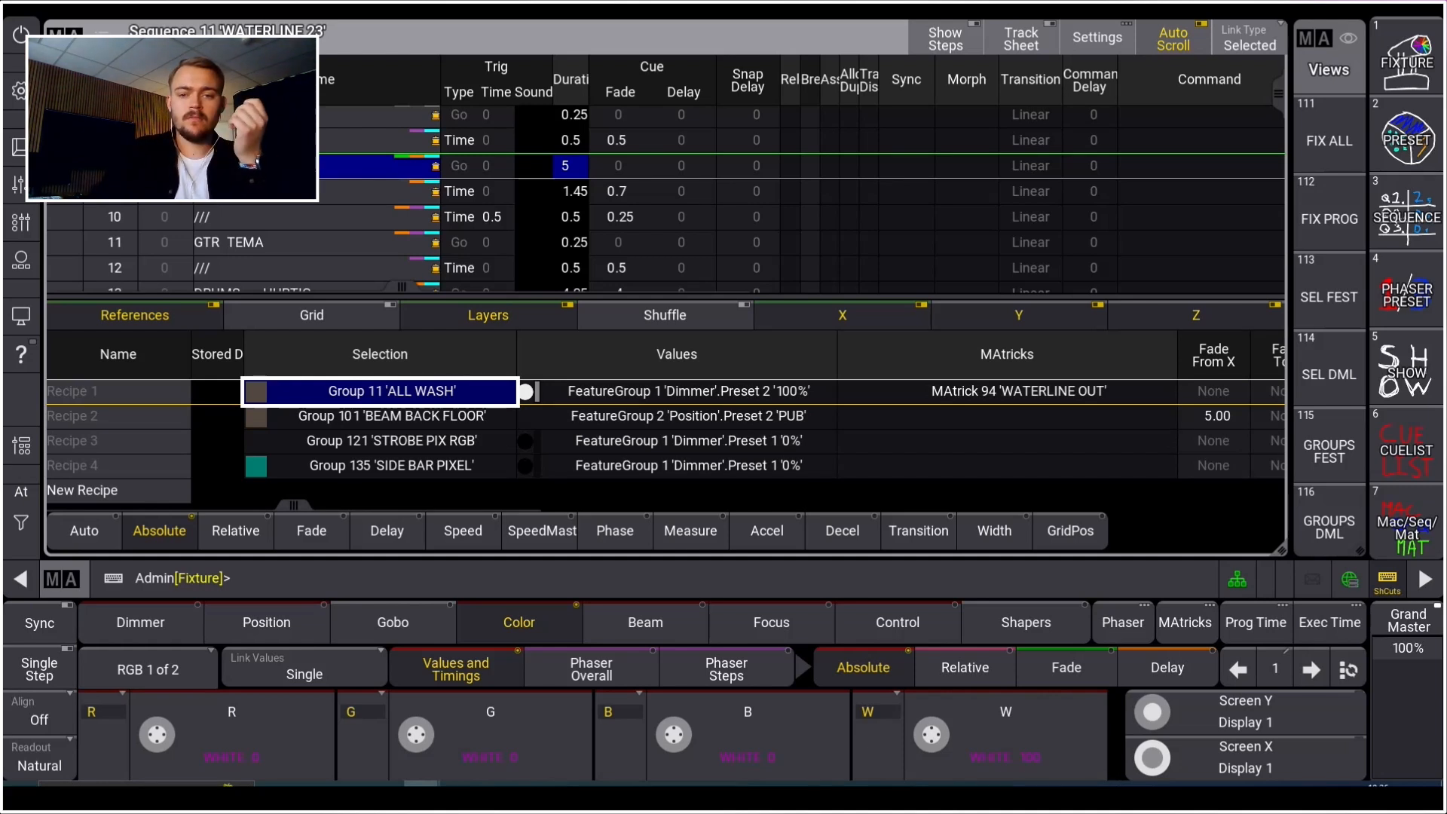
pyautogui.click(677, 391)
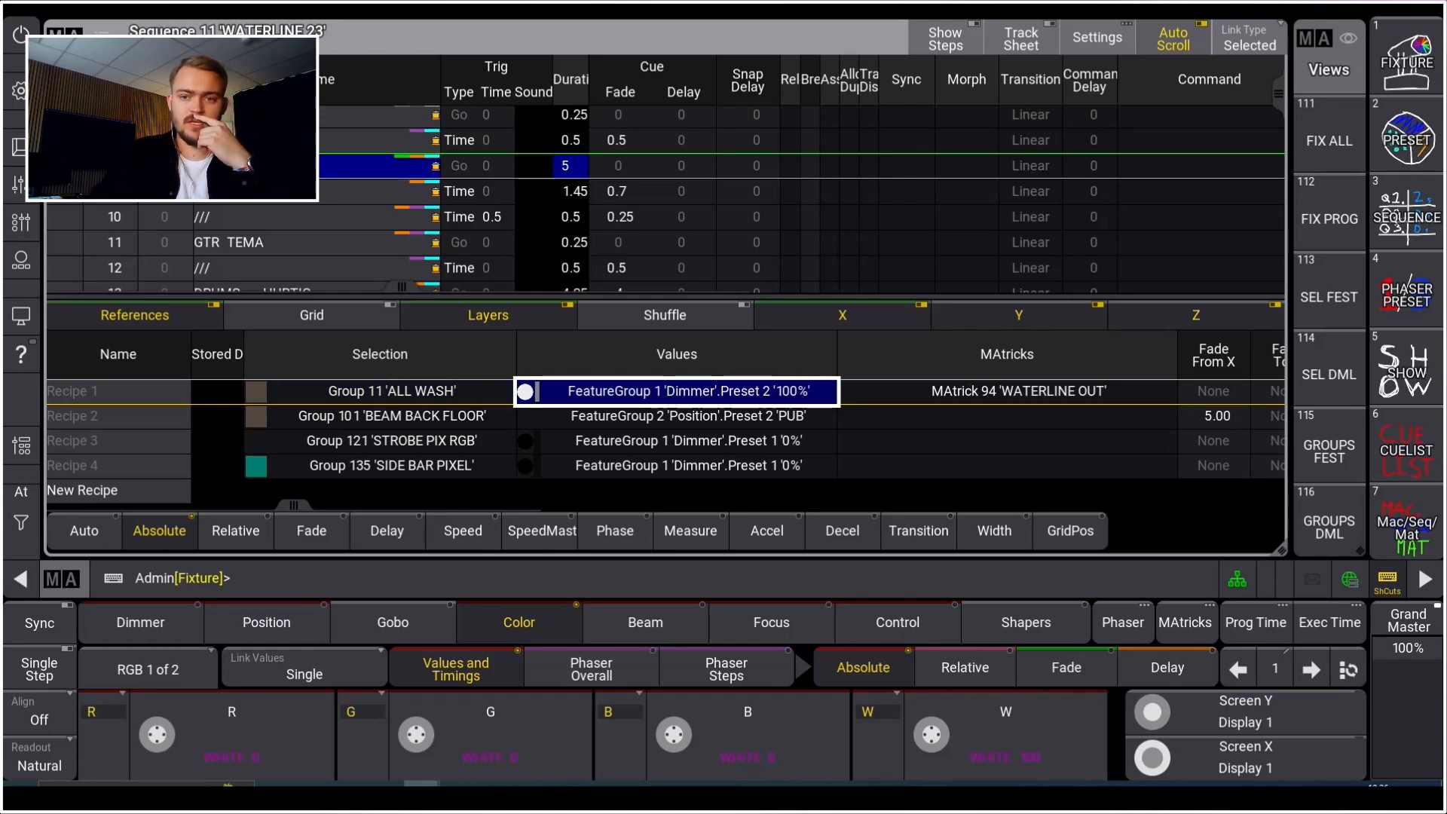
pyautogui.click(1006, 391)
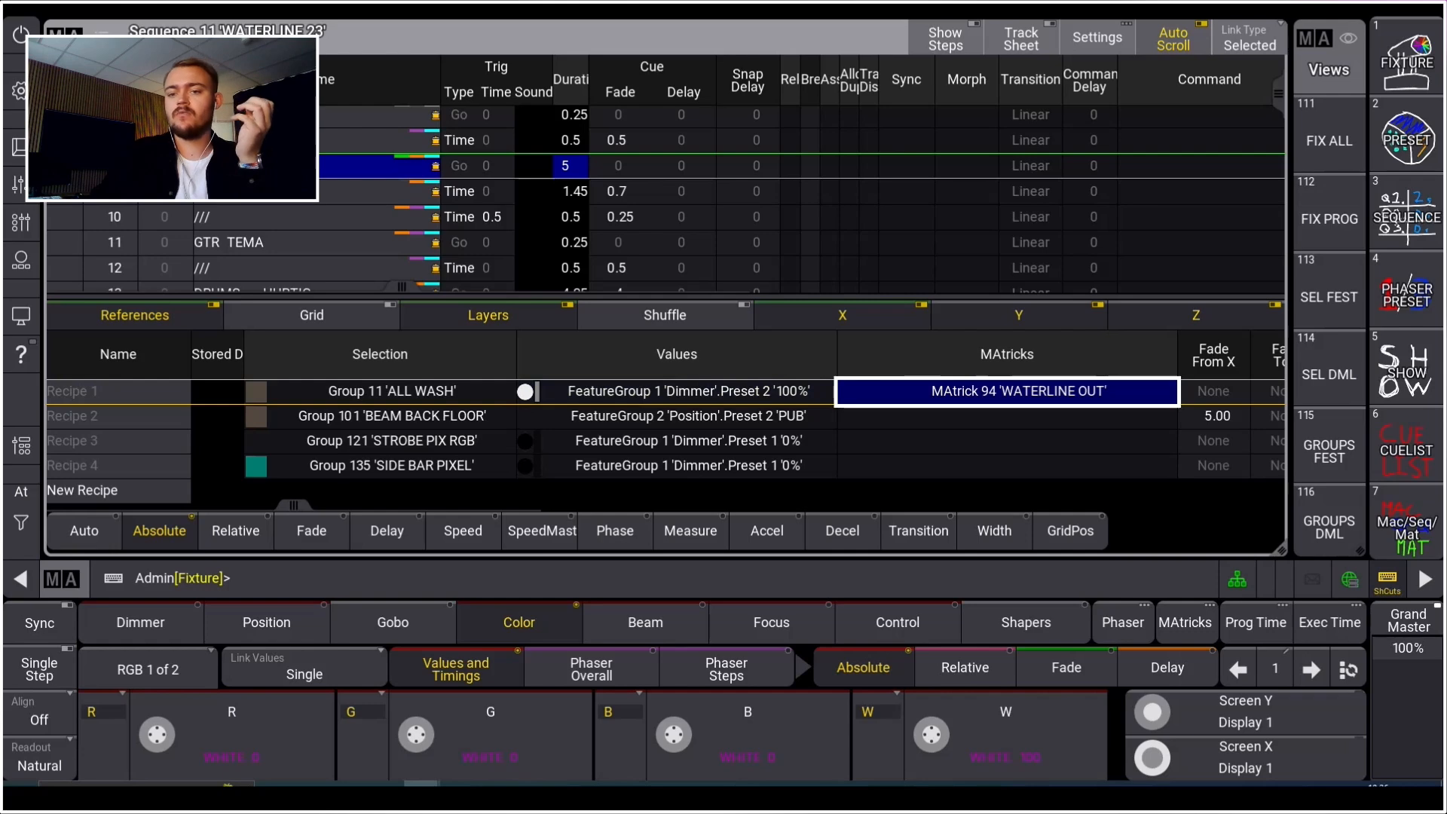
pyautogui.rightClick(1006, 391)
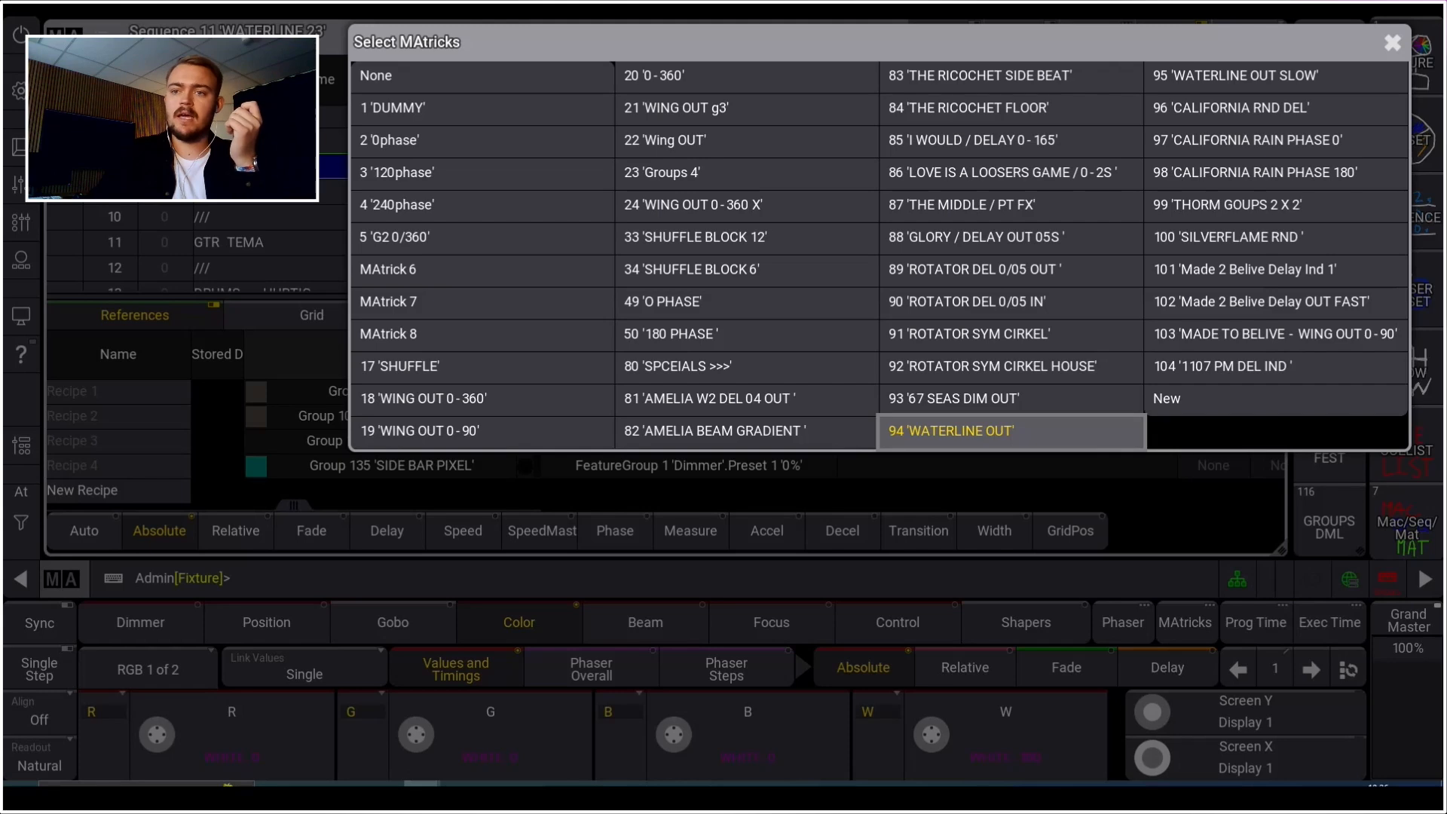
pyautogui.click(1010, 430)
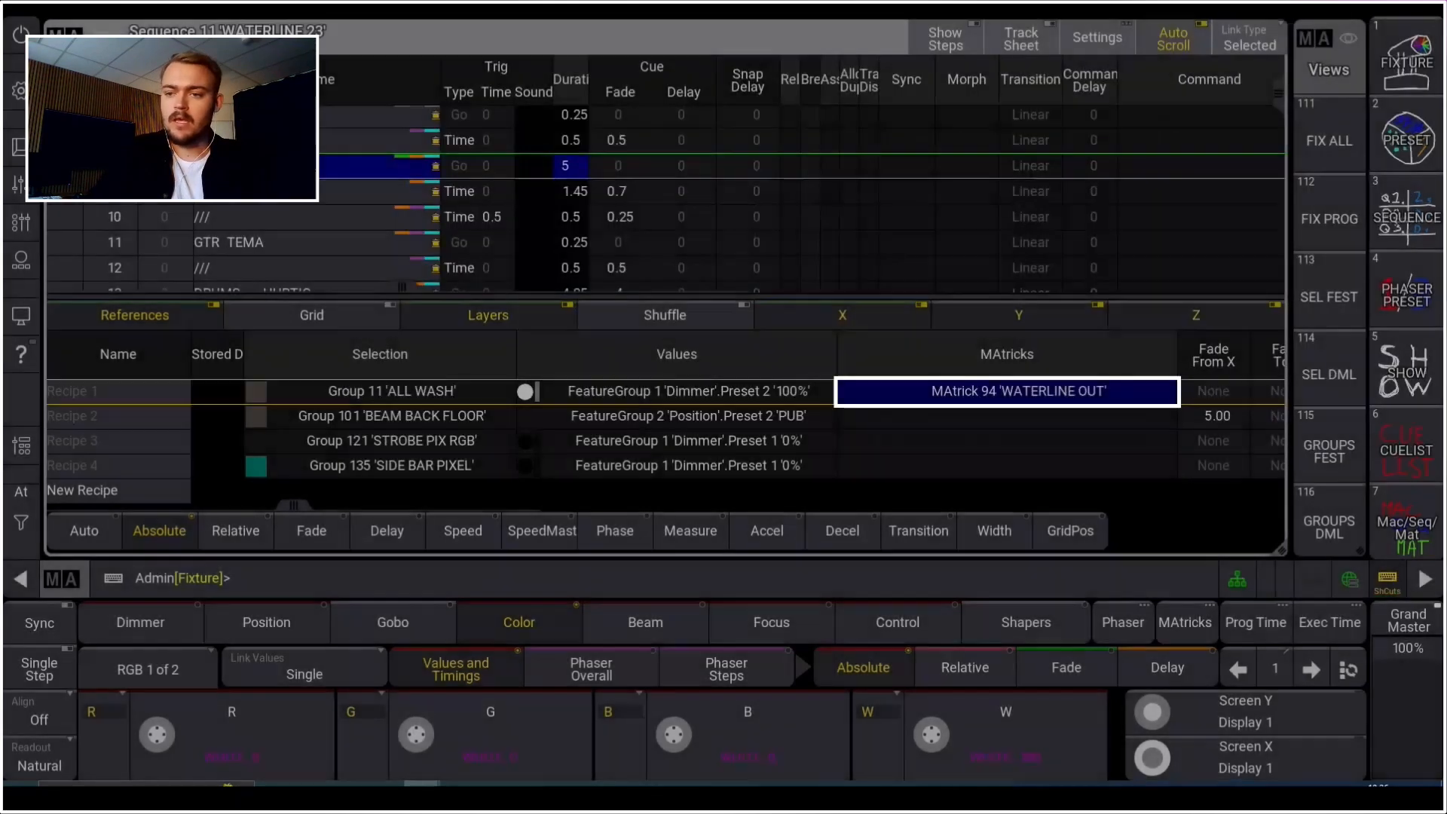
# Step: Open the MAtricks pool and examine the wings and delay settings of the WATERLINE OUT MAtrick
pyautogui.click(1406, 522)
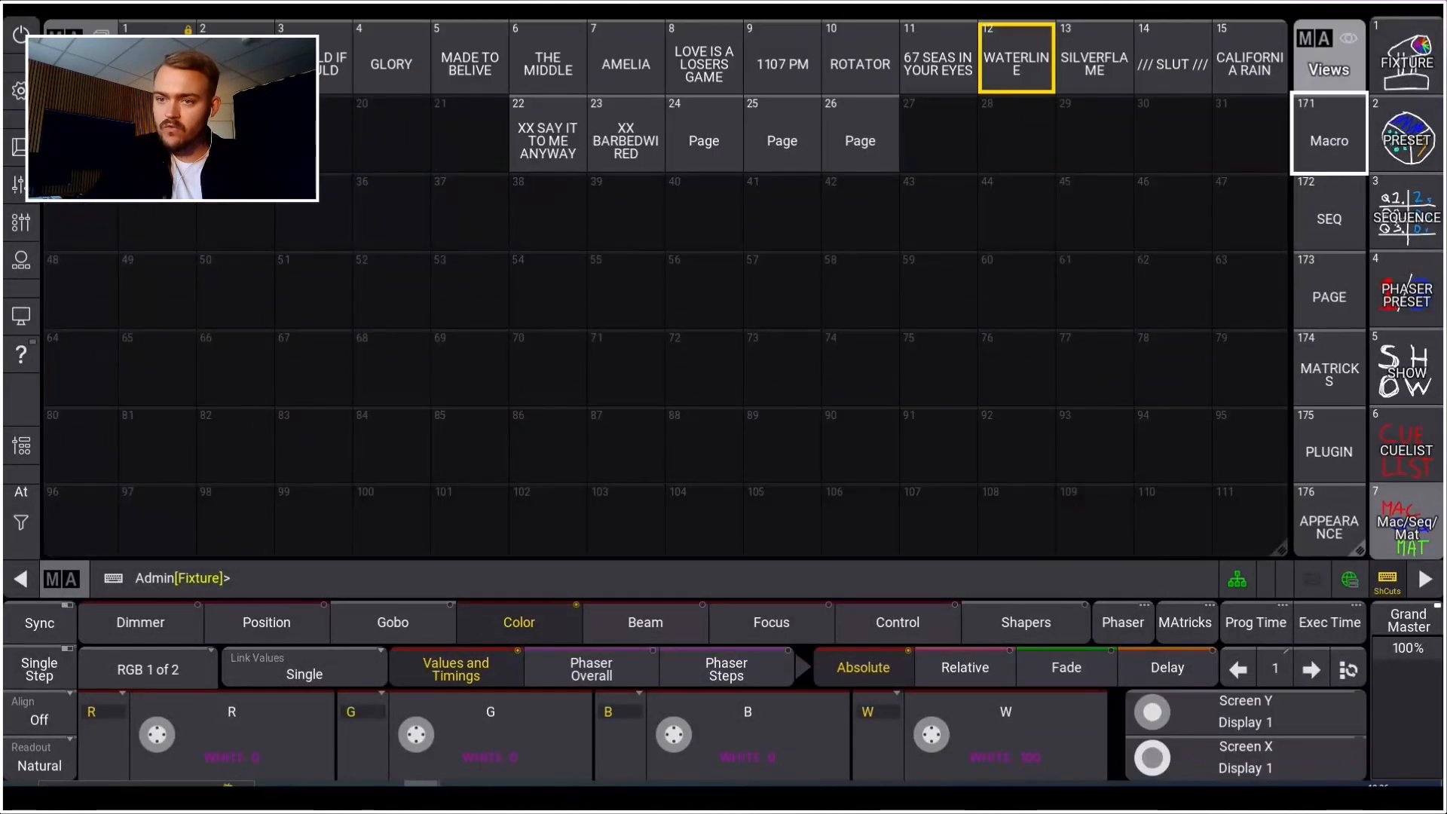
pyautogui.click(1328, 367)
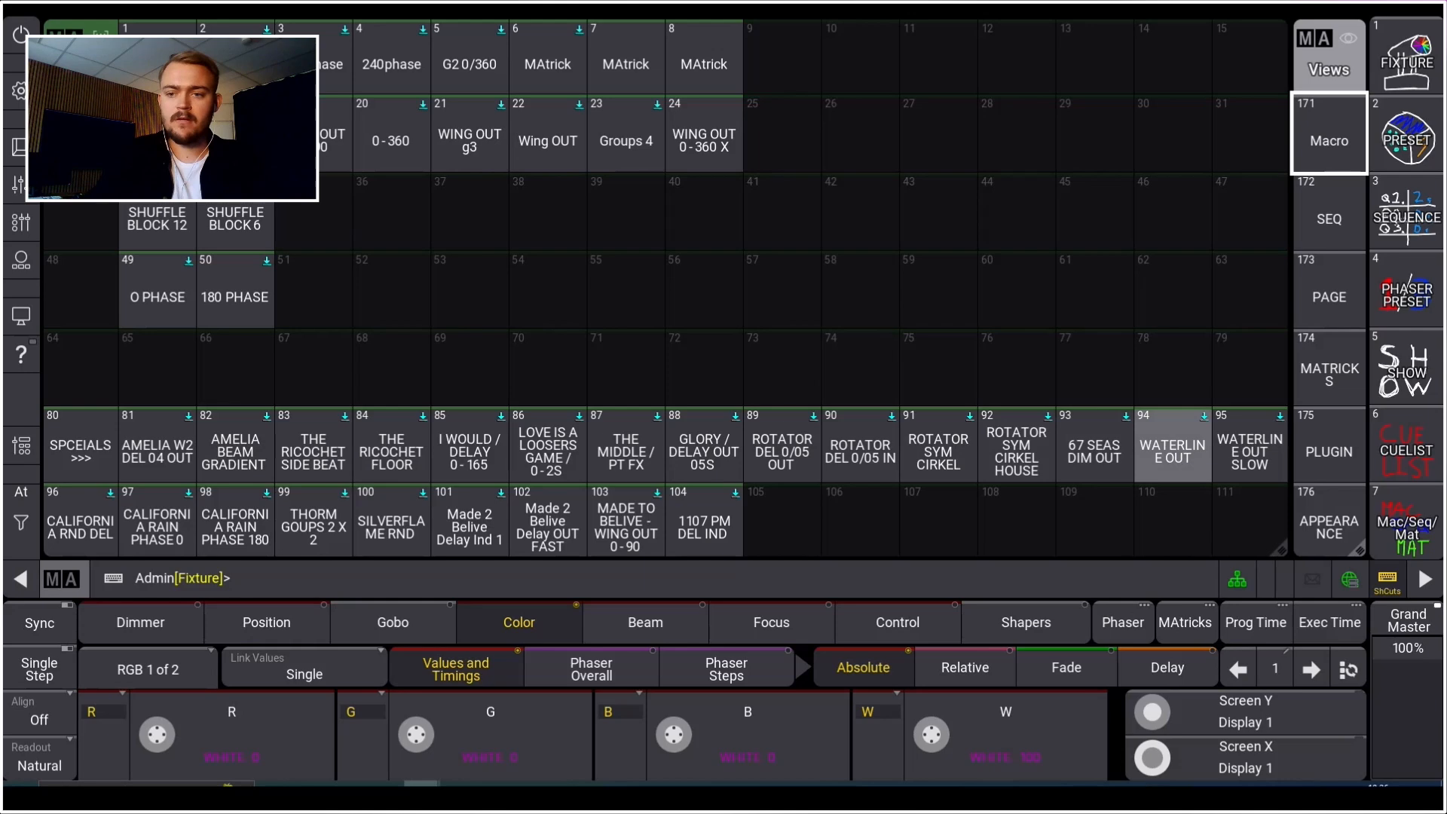
pyautogui.rightClick(1172, 446)
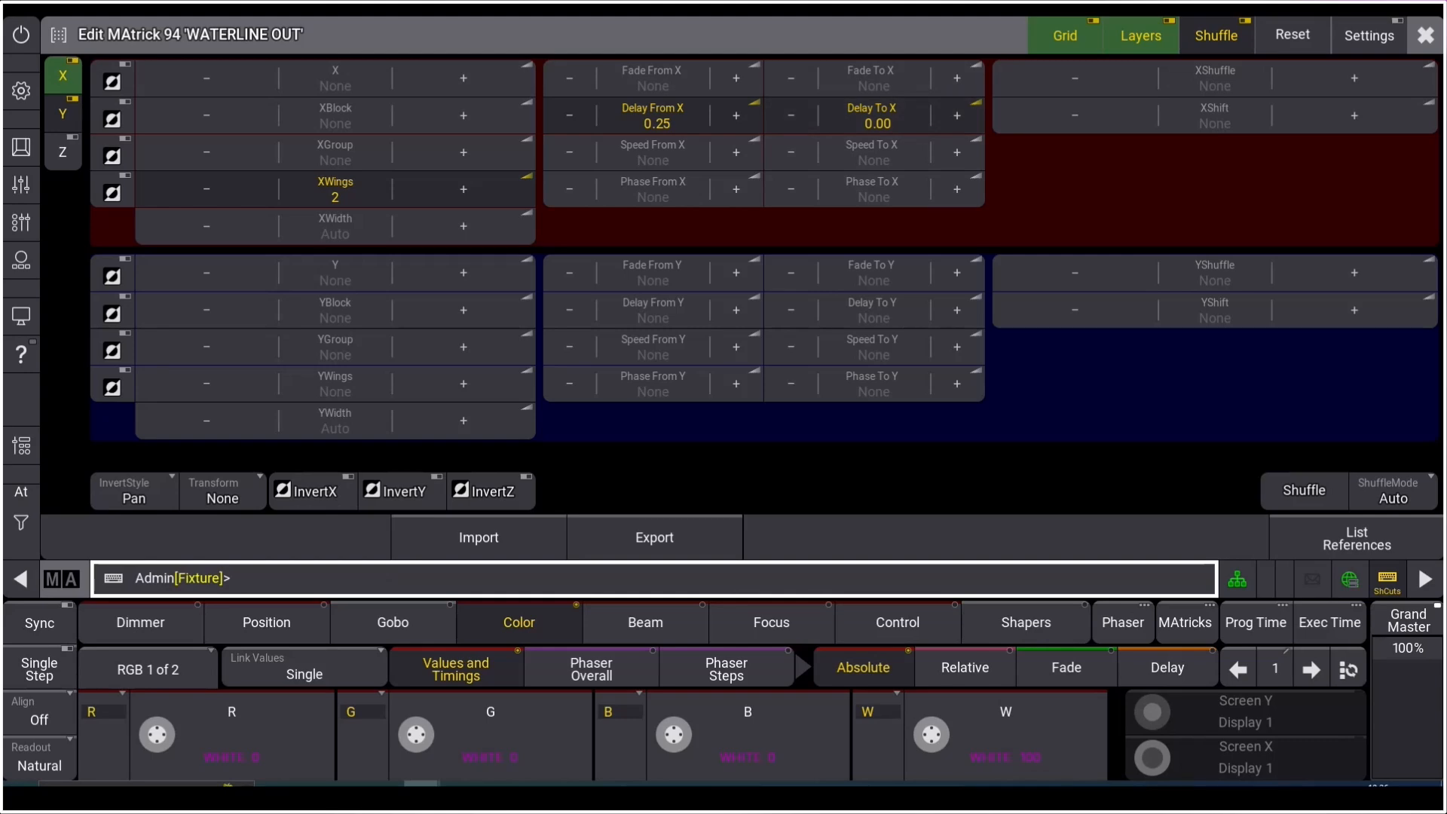
pyautogui.click(1424, 36)
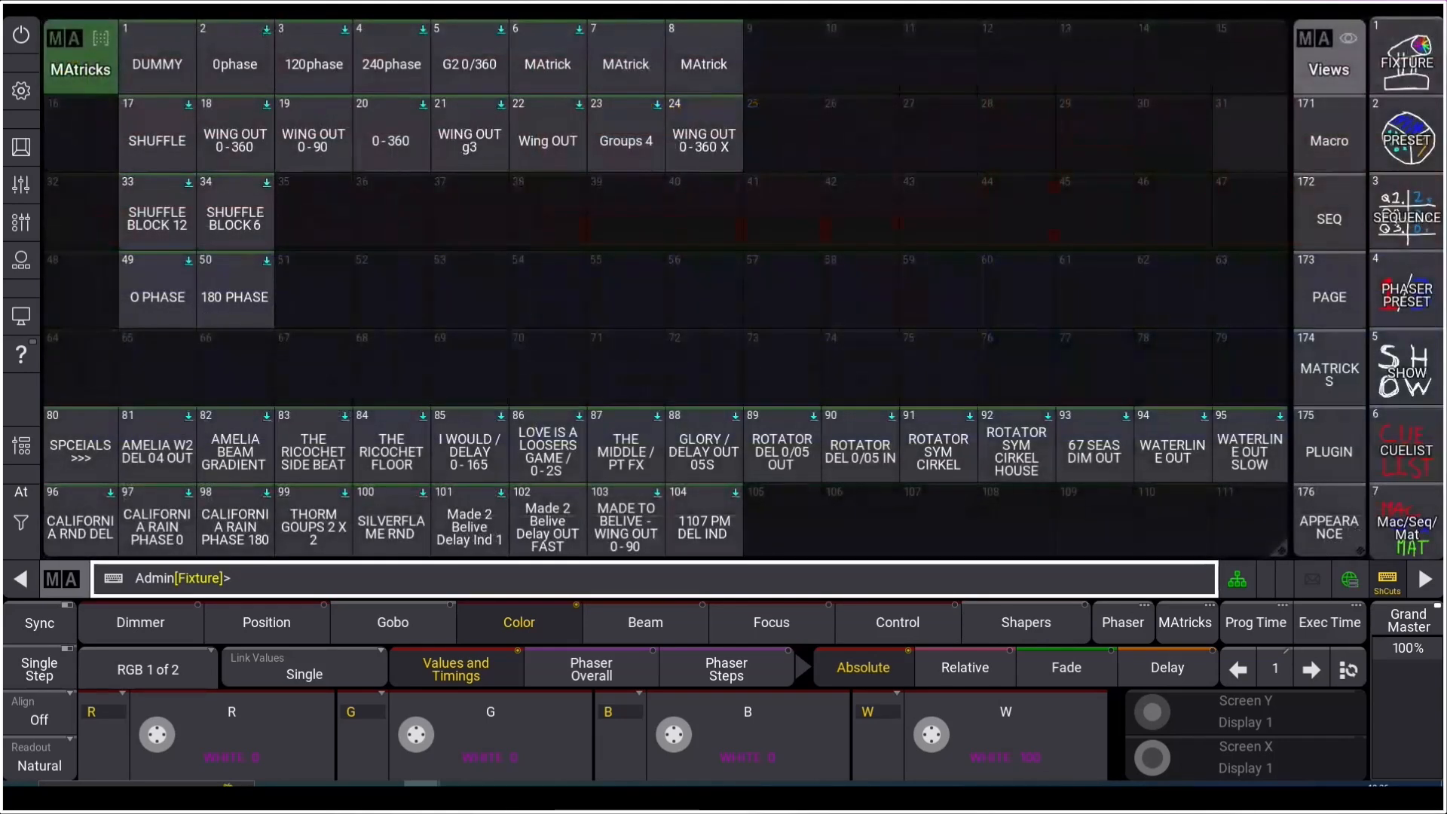
# Step: Return to the INTRO cue's recipes and widen their Selection, Values and MAtricks columns again
pyautogui.click(1405, 445)
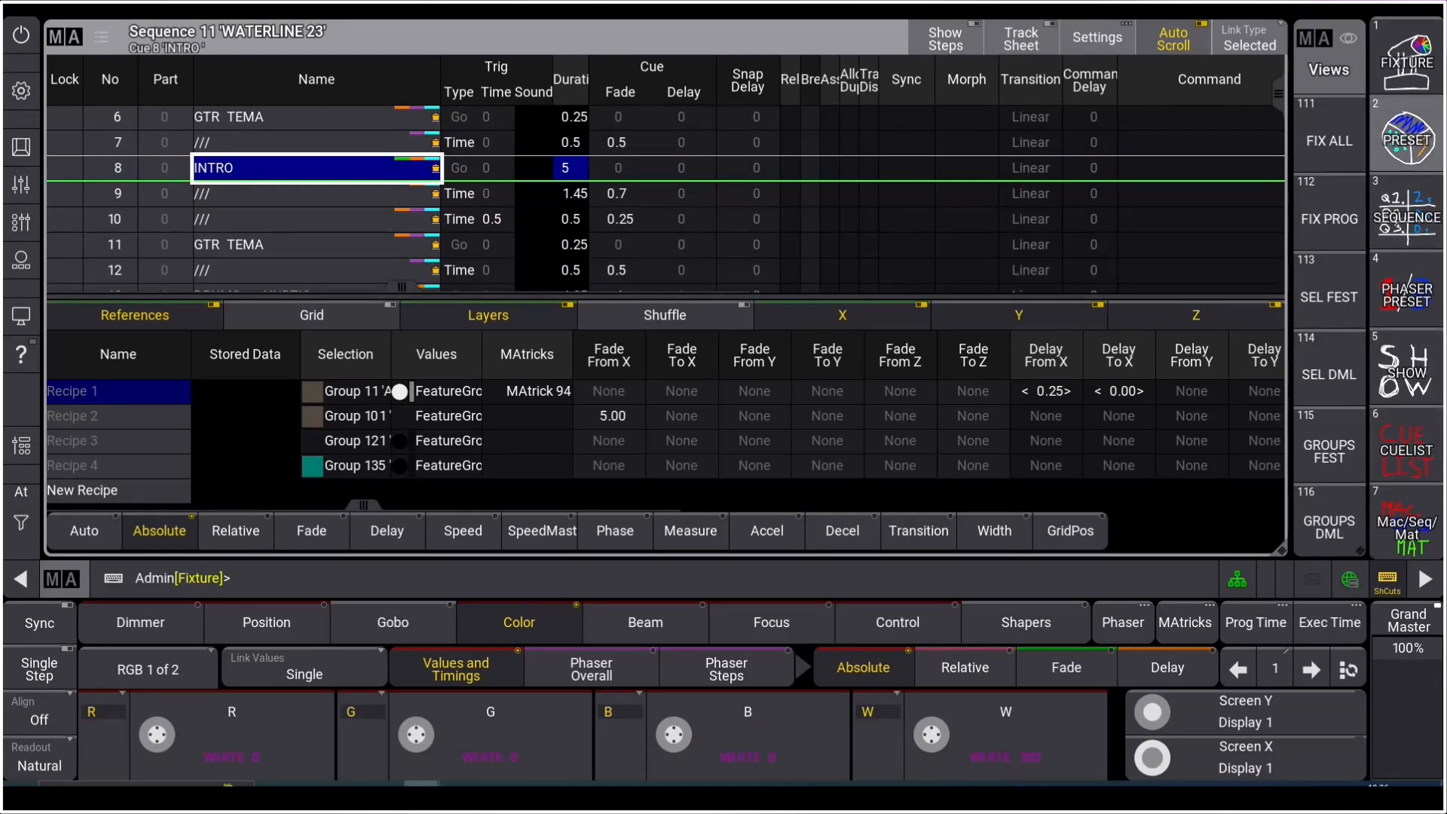
pyautogui.moveTo(391, 354); pyautogui.dragTo(537, 354)
pyautogui.moveTo(628, 354); pyautogui.dragTo(852, 354)
pyautogui.moveTo(942, 354); pyautogui.dragTo(1115, 354)
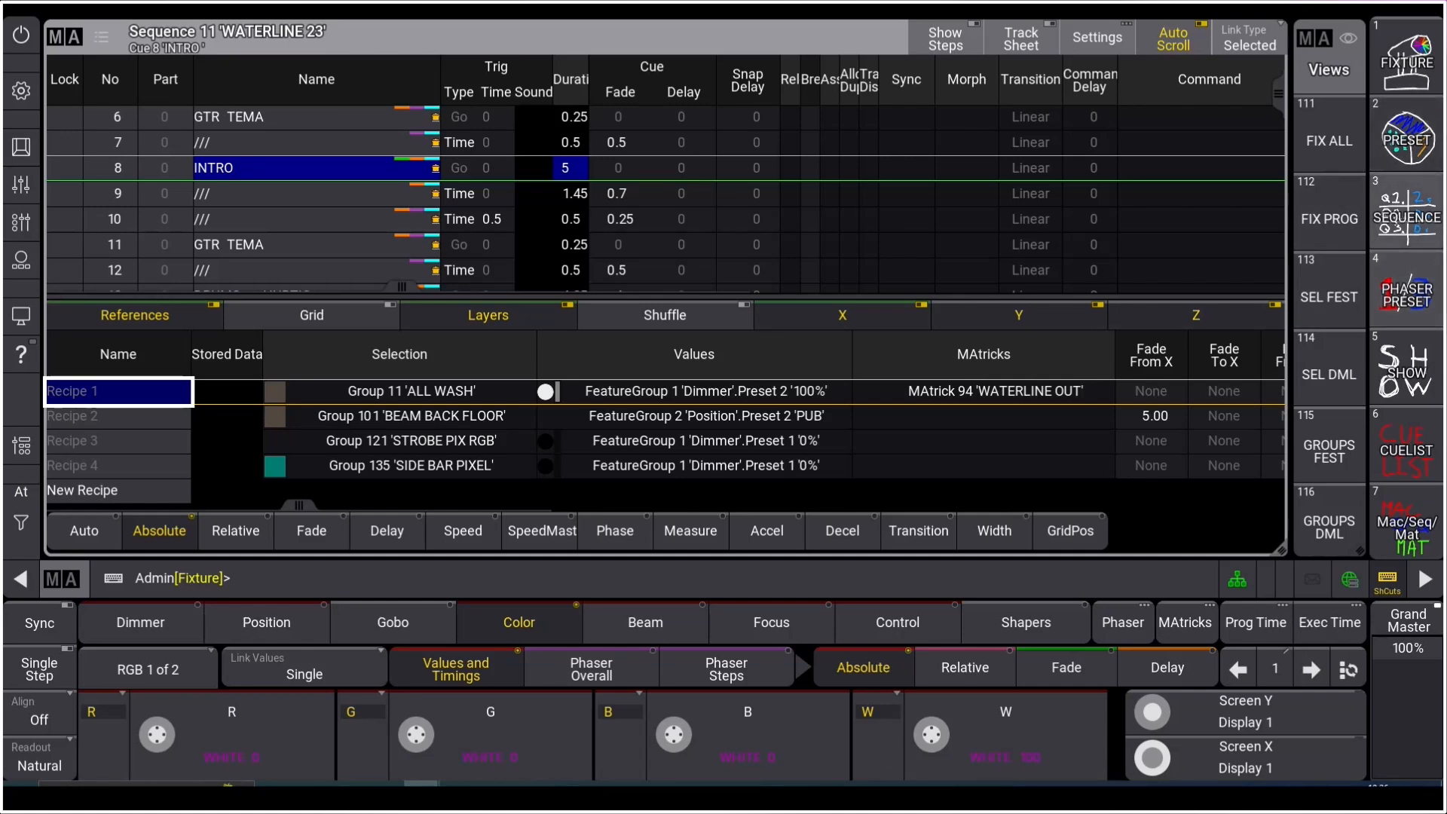
# Step: Return to the CLONE FESTIVAL view and remove fixtures 317 thru 324 from the current wash selection
pyautogui.click(1406, 136)
pyautogui.click(1329, 217)
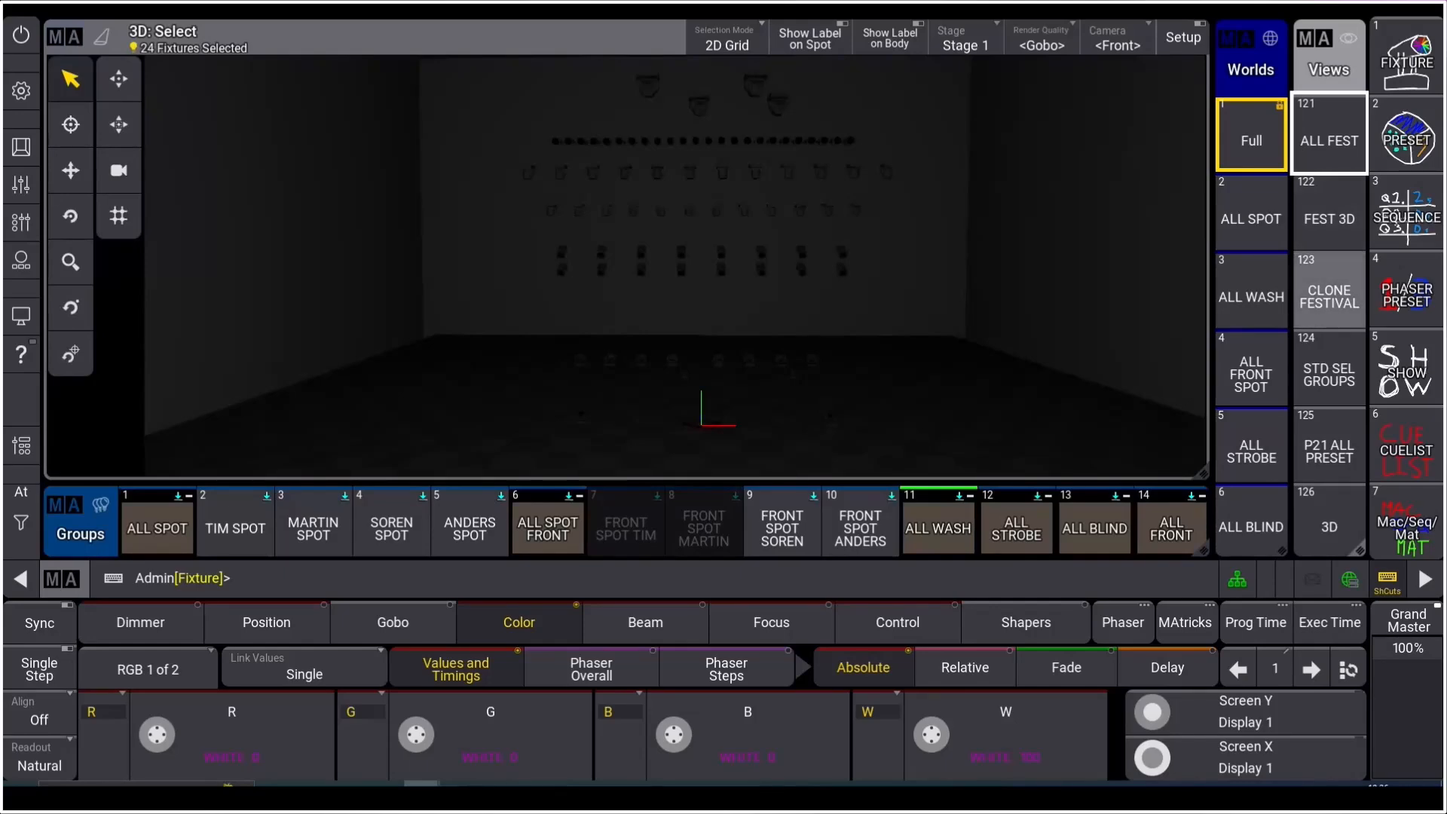
pyautogui.click(1329, 296)
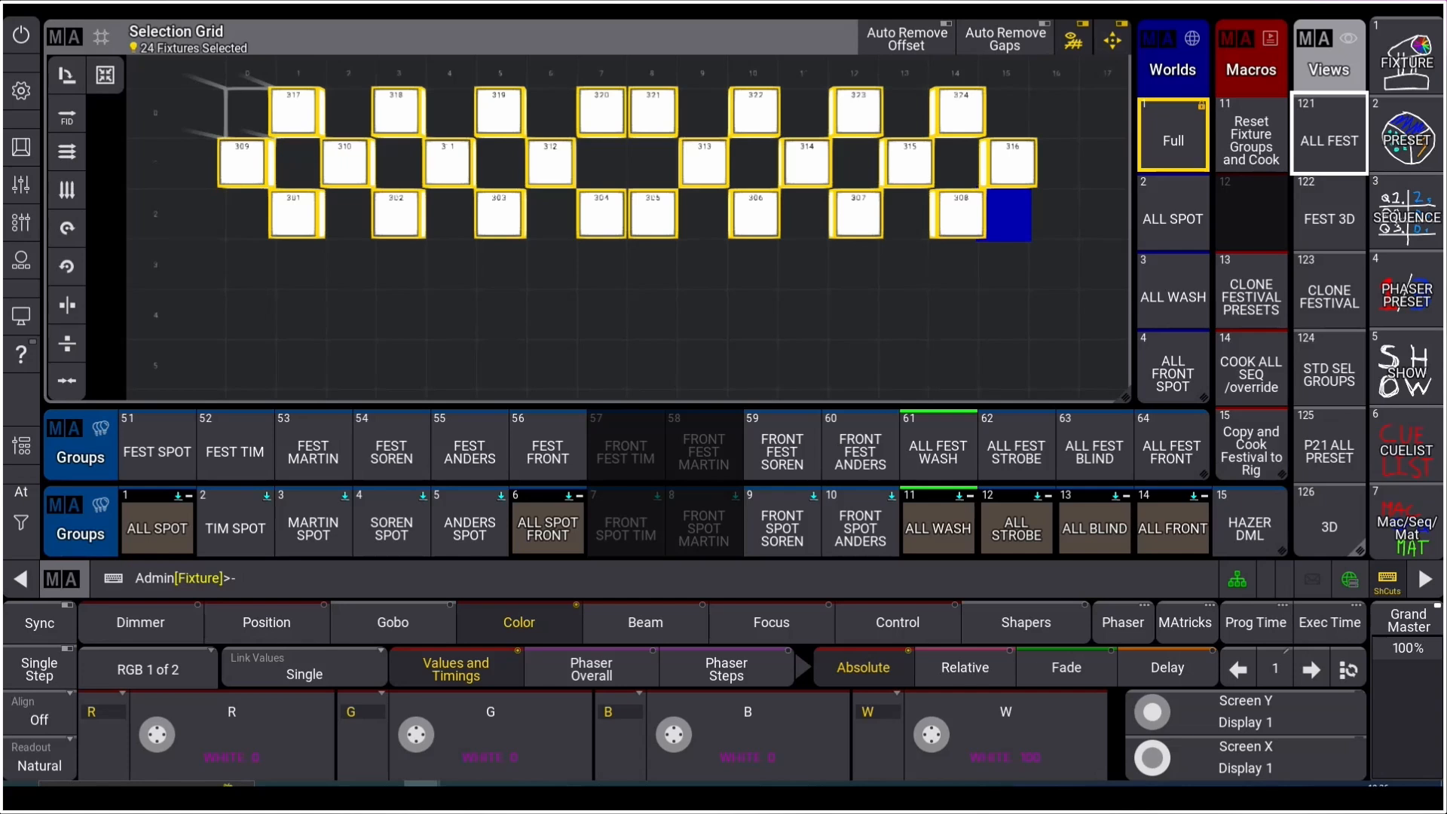
pyautogui.press('f')
pyautogui.write('317t324')
pyautogui.press('Return')
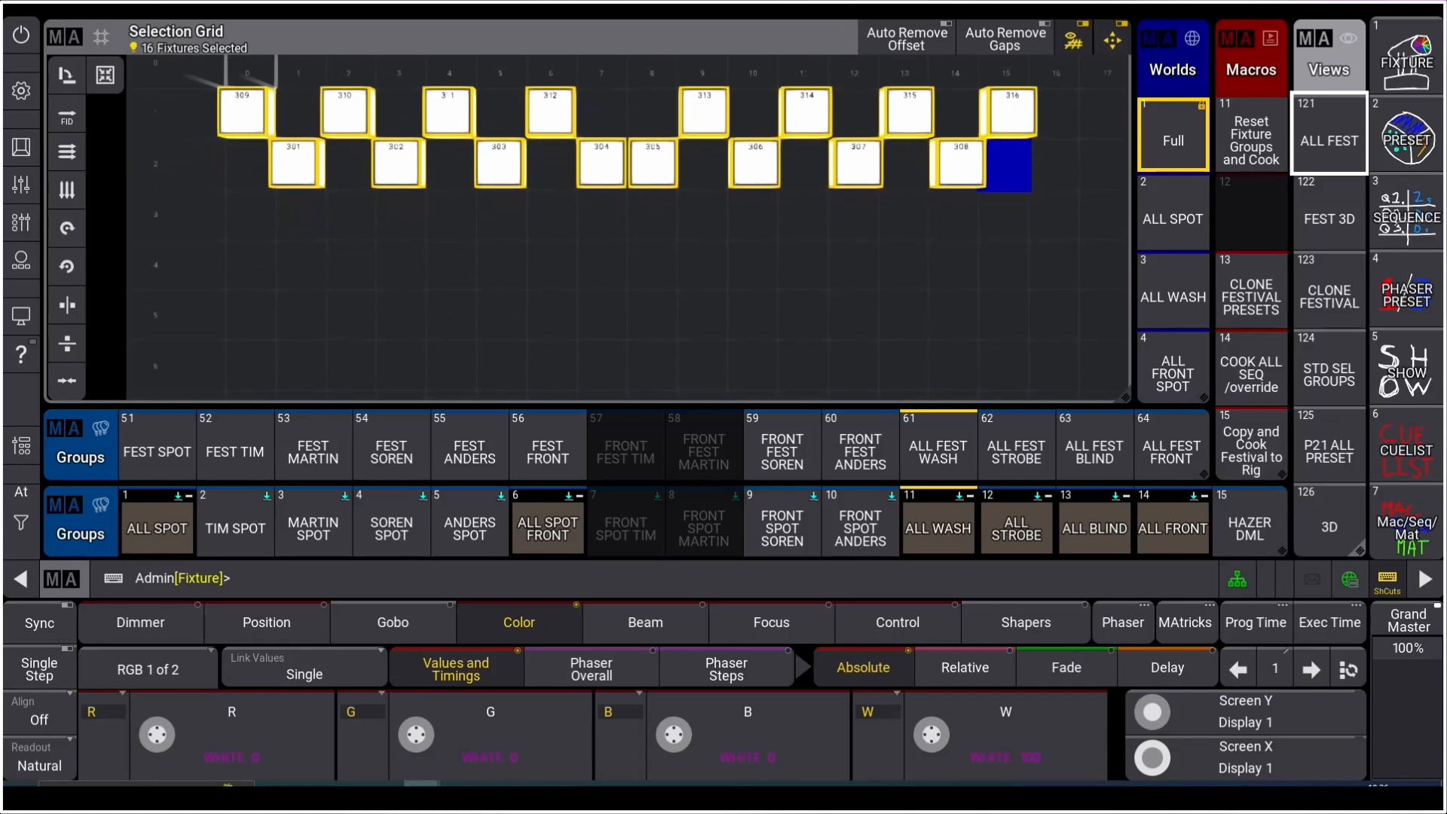
# Step: Store the reduced fixture selection to Group 61 'ALL FEST WASH' with Overwrite
pyautogui.press('s')
pyautogui.click(938, 446)
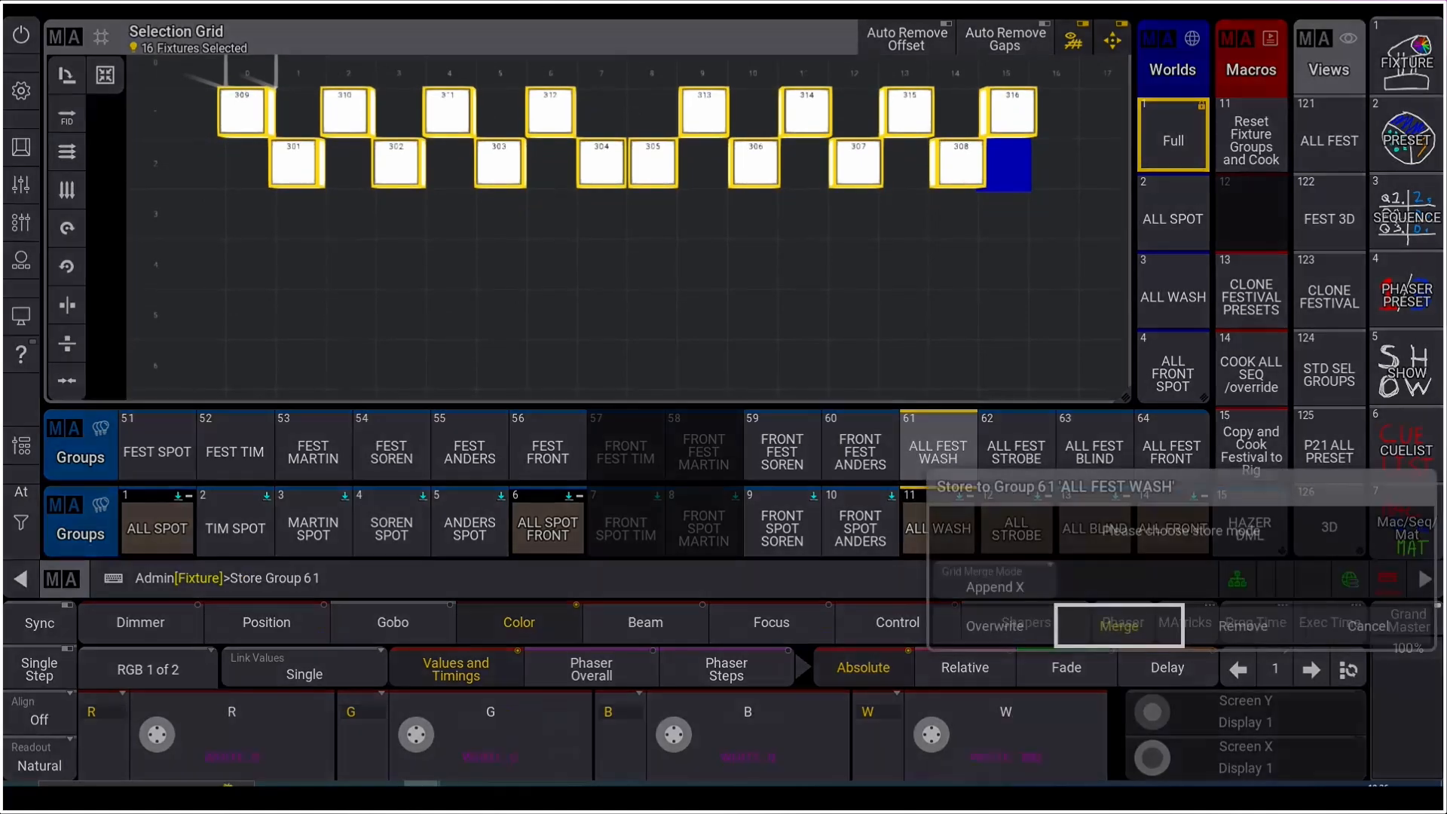
pyautogui.click(995, 626)
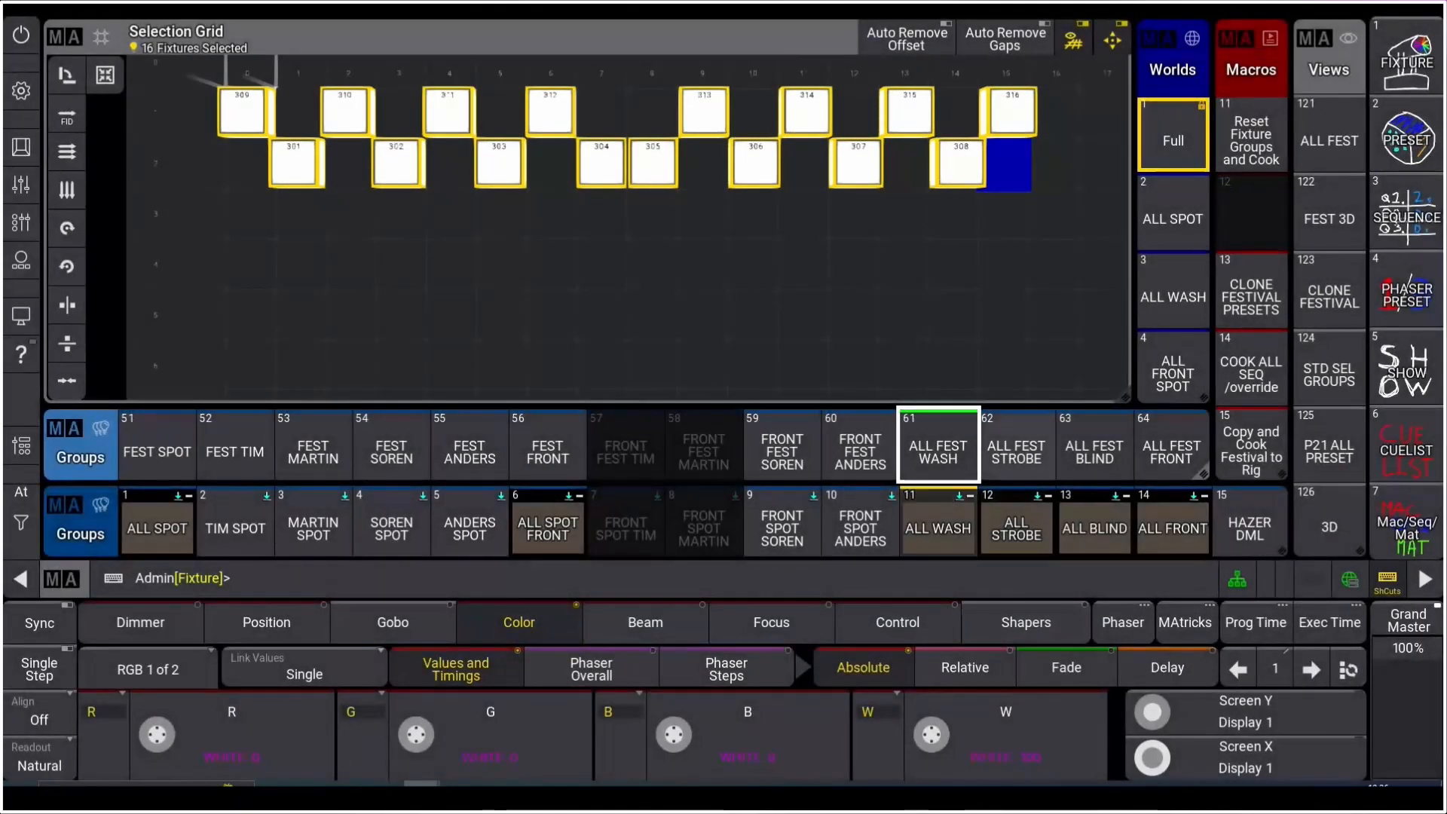
# Step: Clear the selection and run the 'Copy and Cook Festival to Rig' macro, confirming the fixture reset
pyautogui.press('c')
pyautogui.click(1251, 446)
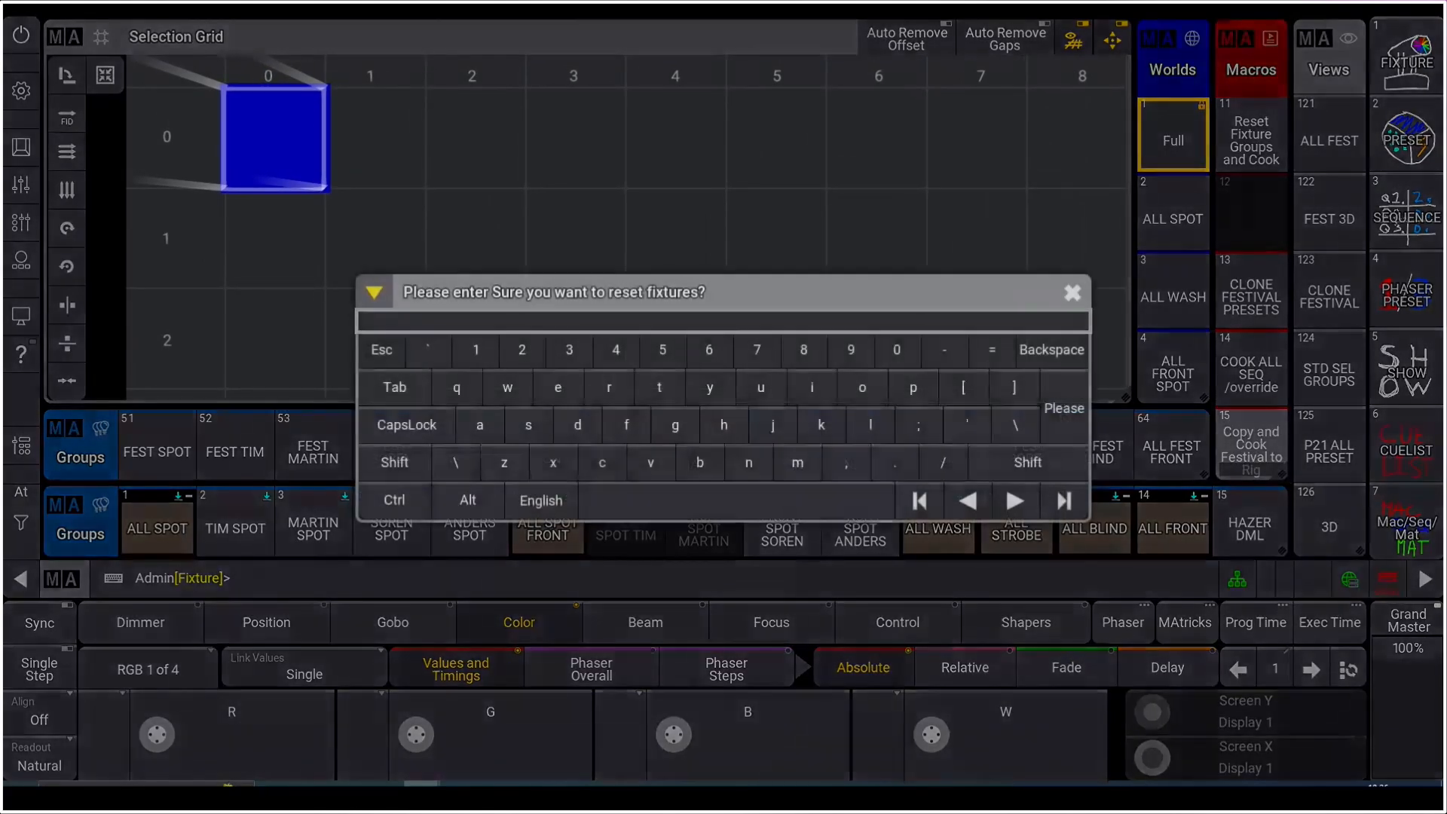
pyautogui.click(1063, 407)
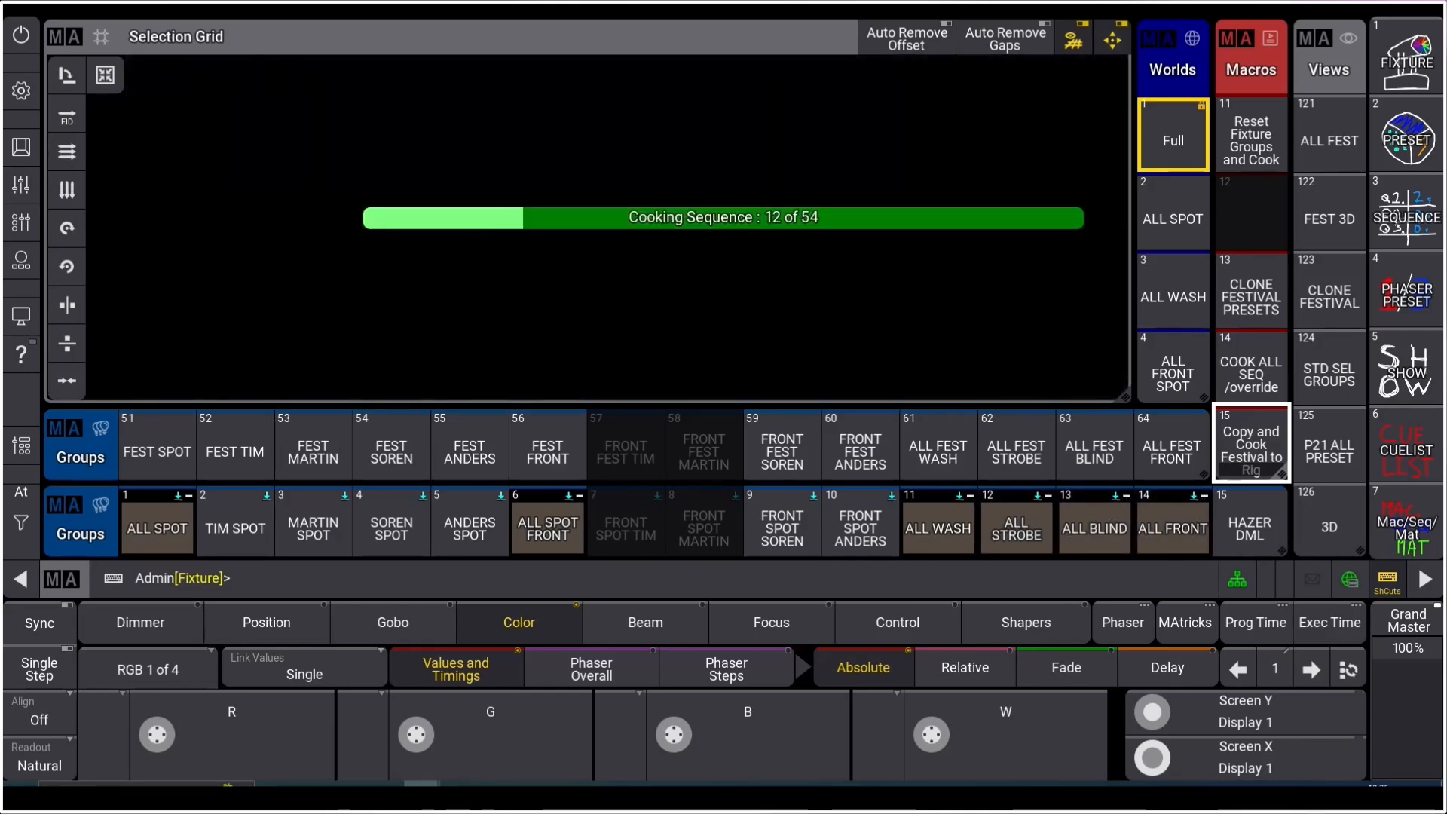
pyautogui.press('Return')
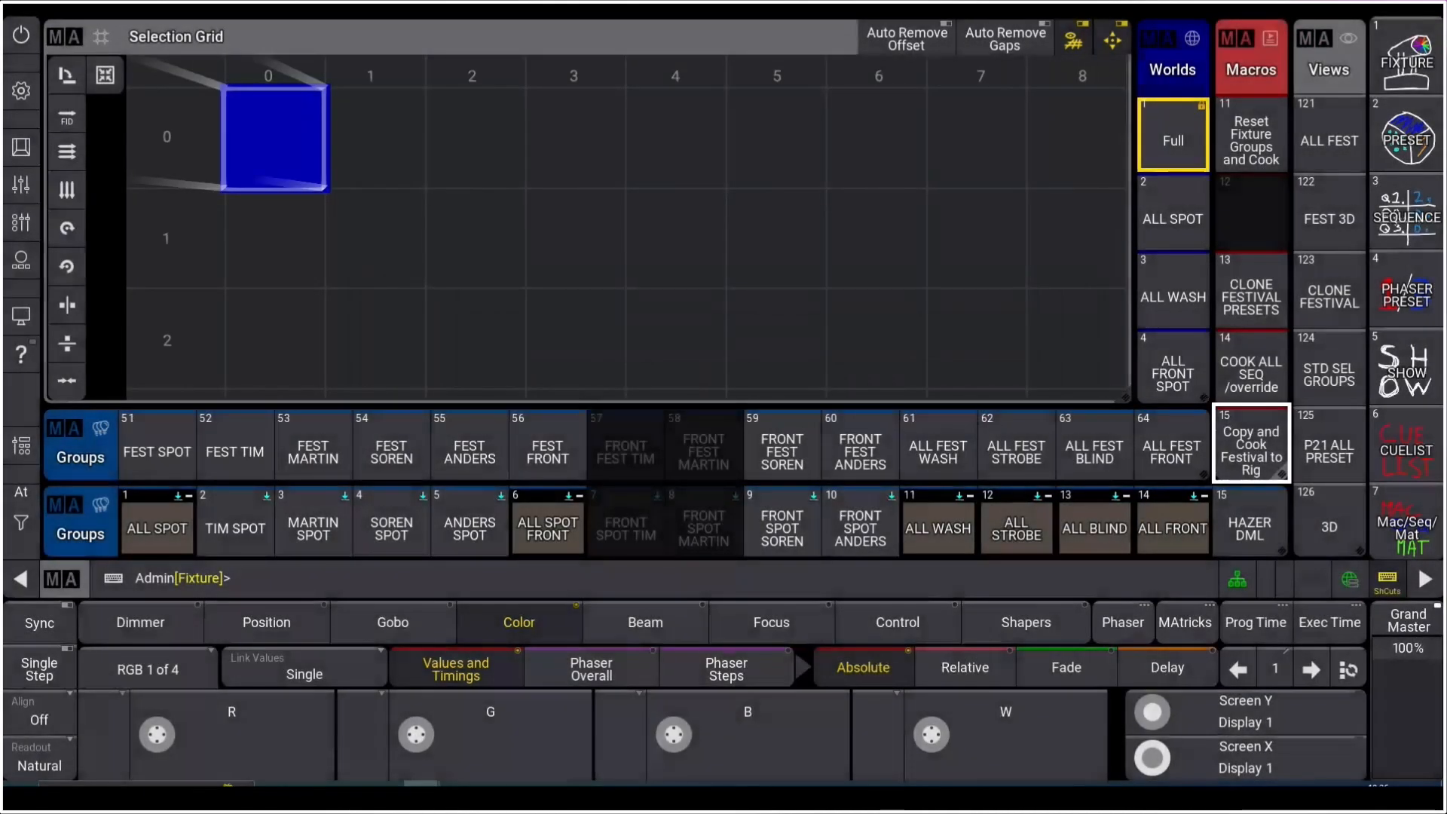
# Step: Select the ALL WASH rig group and add fixtures 317 thru 324 in the grid row above it, starting at the second column
pyautogui.click(938, 526)
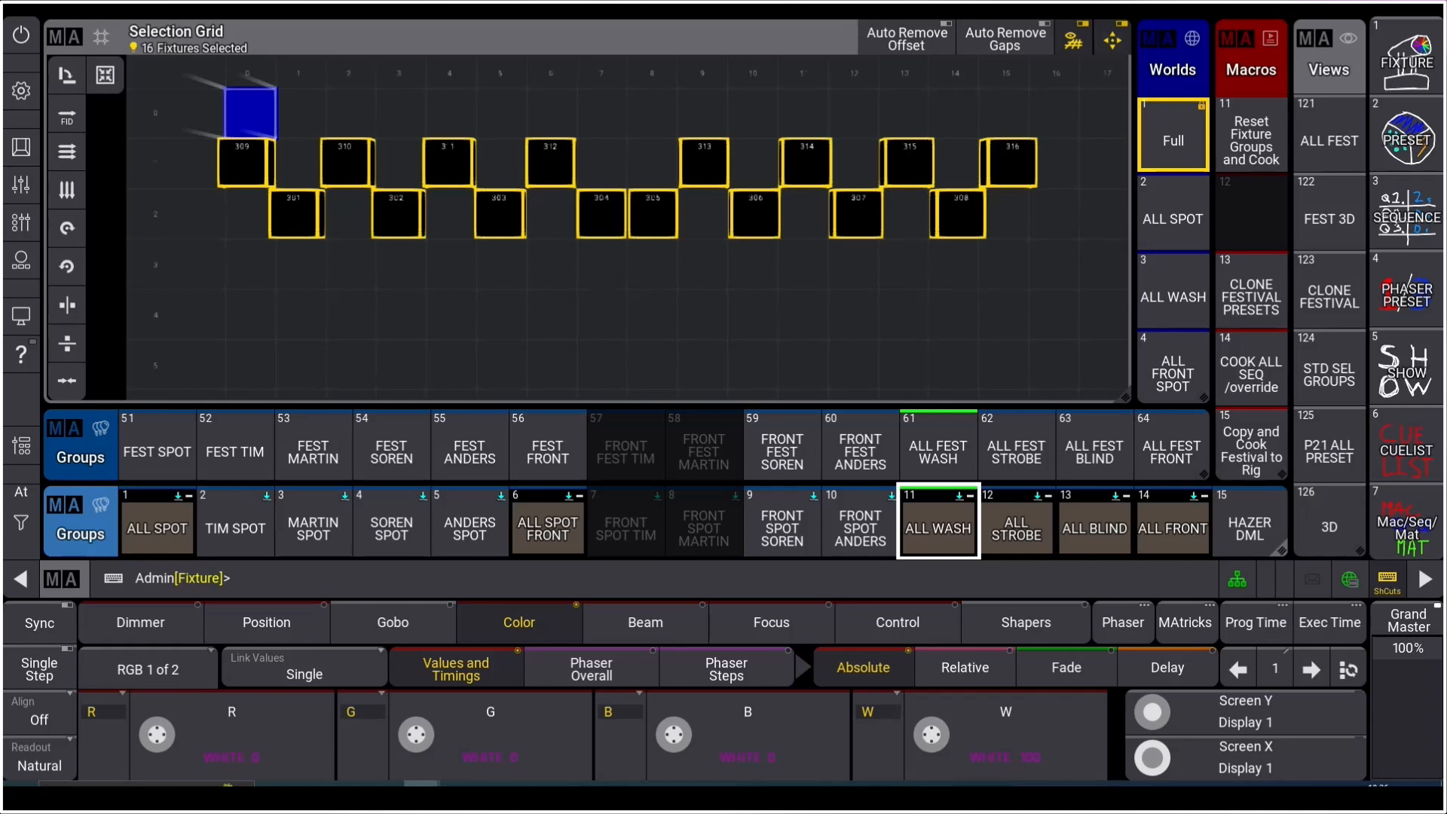
pyautogui.click(302, 113)
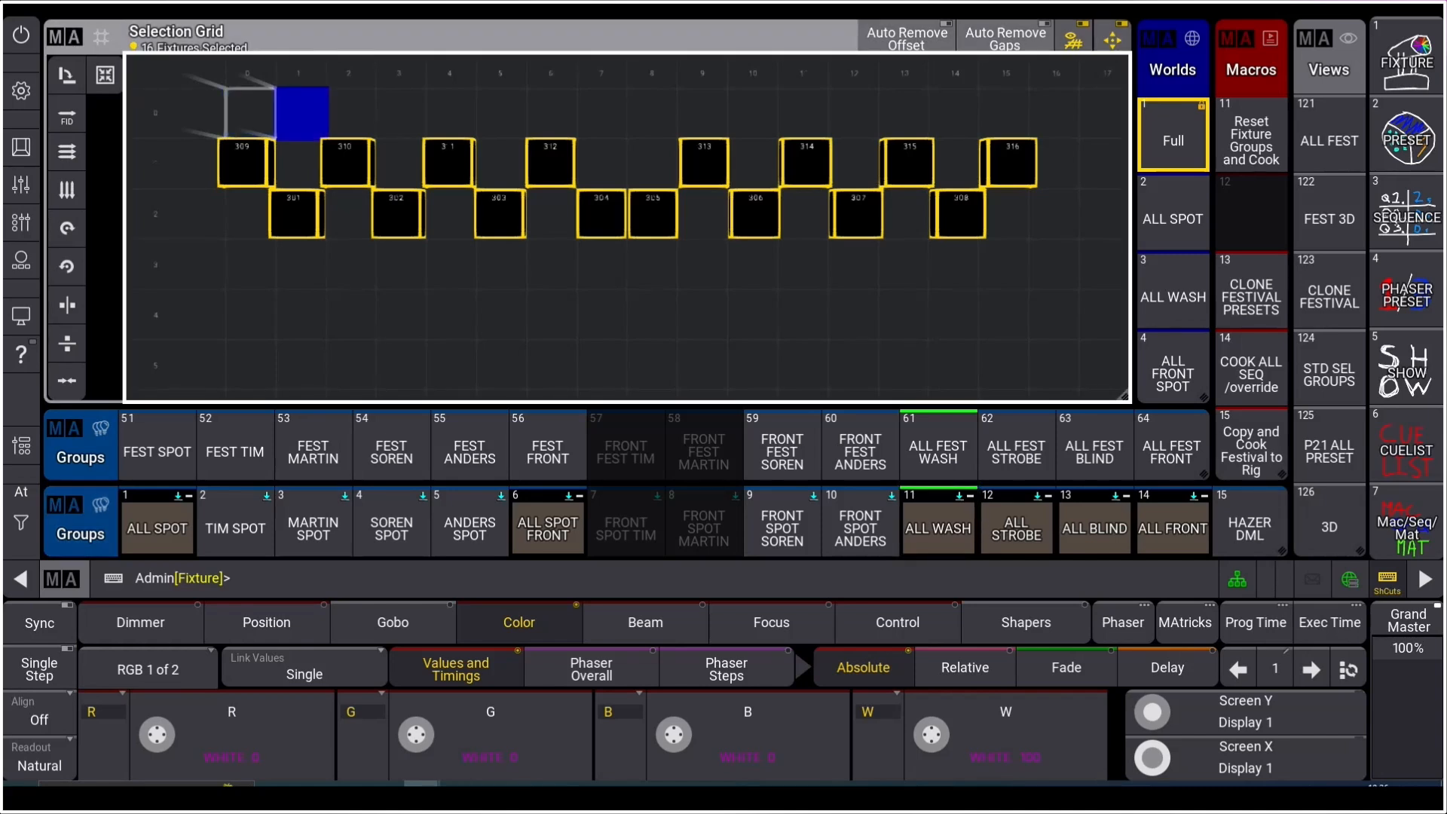
pyautogui.write('3')
pyautogui.press('BackSpace')
pyautogui.write('f317t')
pyautogui.press('Return')
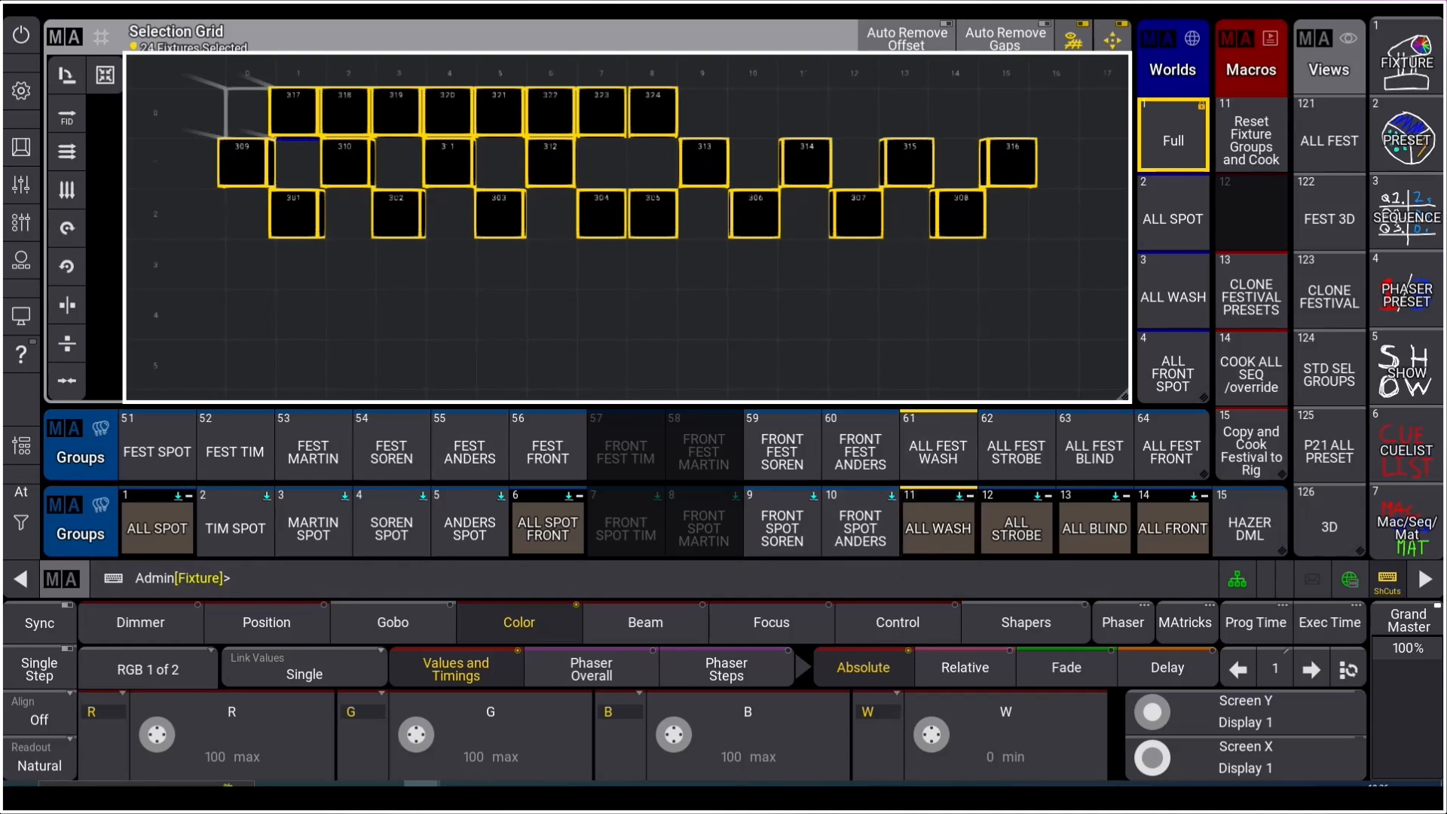
# Step: Check the combined selection's dimmer, position and color values, then step through its fixtures one column at a time
pyautogui.click(141, 624)
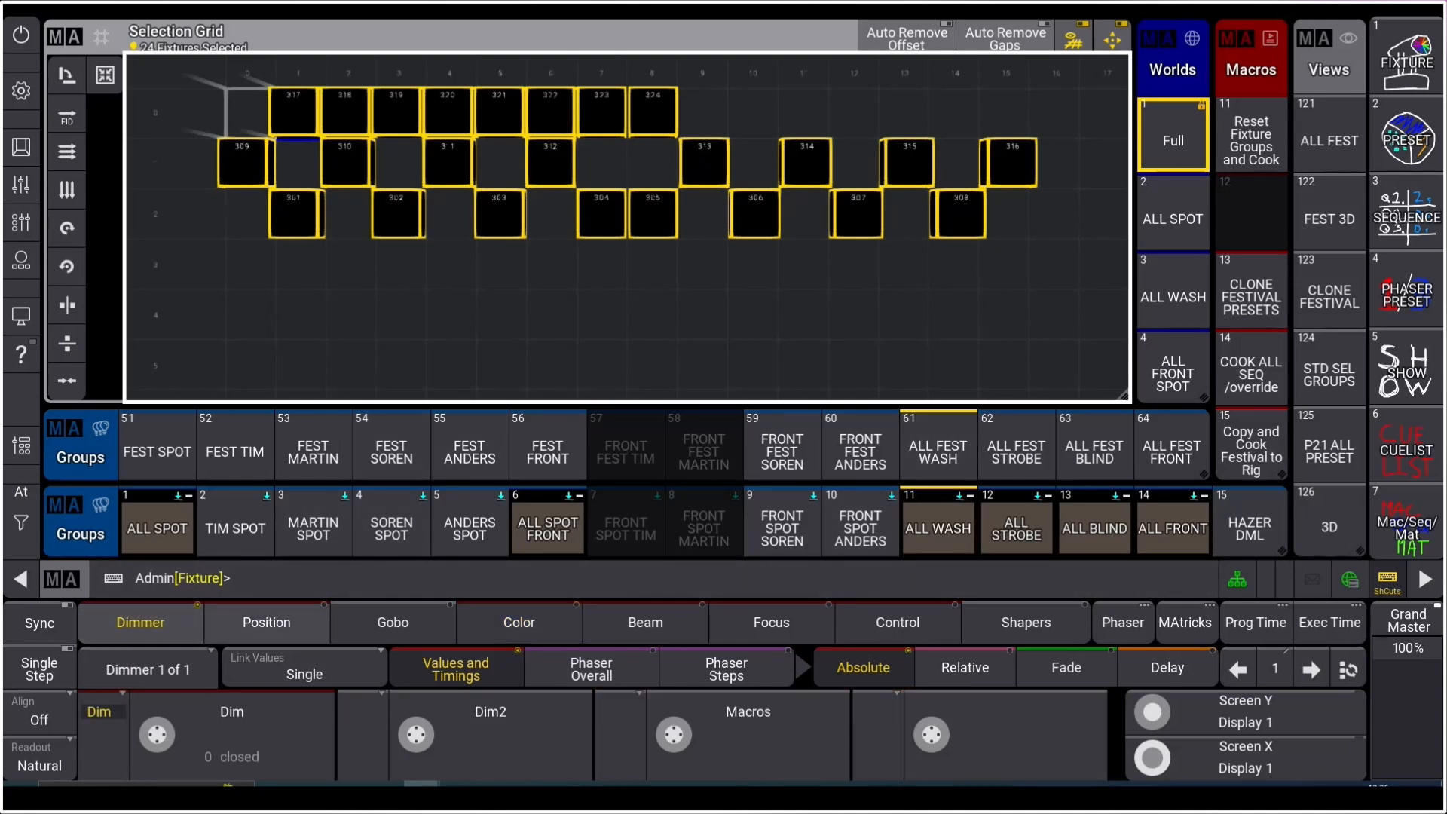
pyautogui.click(266, 623)
pyautogui.click(519, 623)
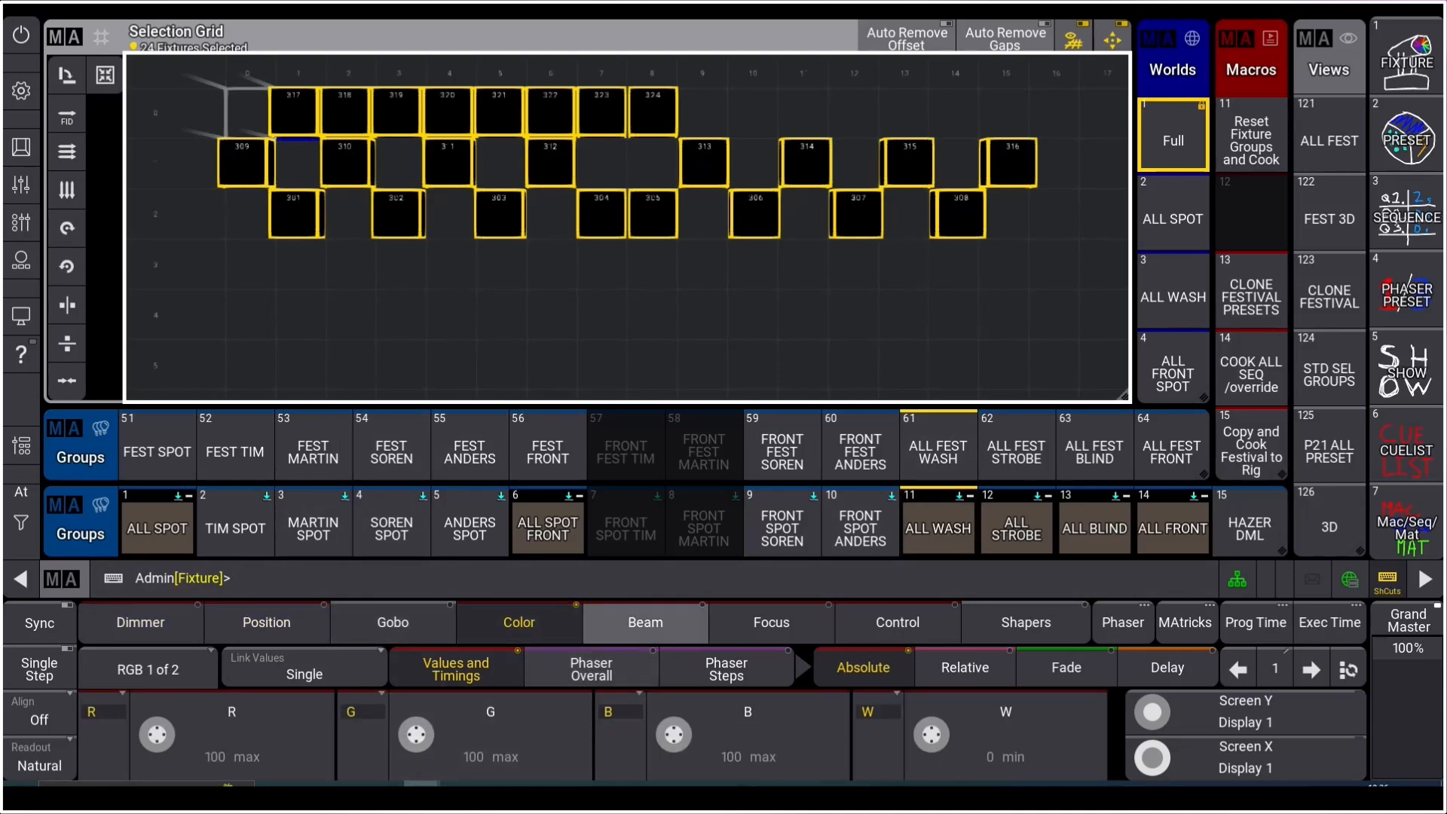
pyautogui.press('pagedown')
pyautogui.press('pagedown')
pyautogui.press('pagedown')
pyautogui.press('pagedown')
pyautogui.press('pagedown')
pyautogui.press('pagedown')
pyautogui.press('pagedown')
pyautogui.press('pagedown')
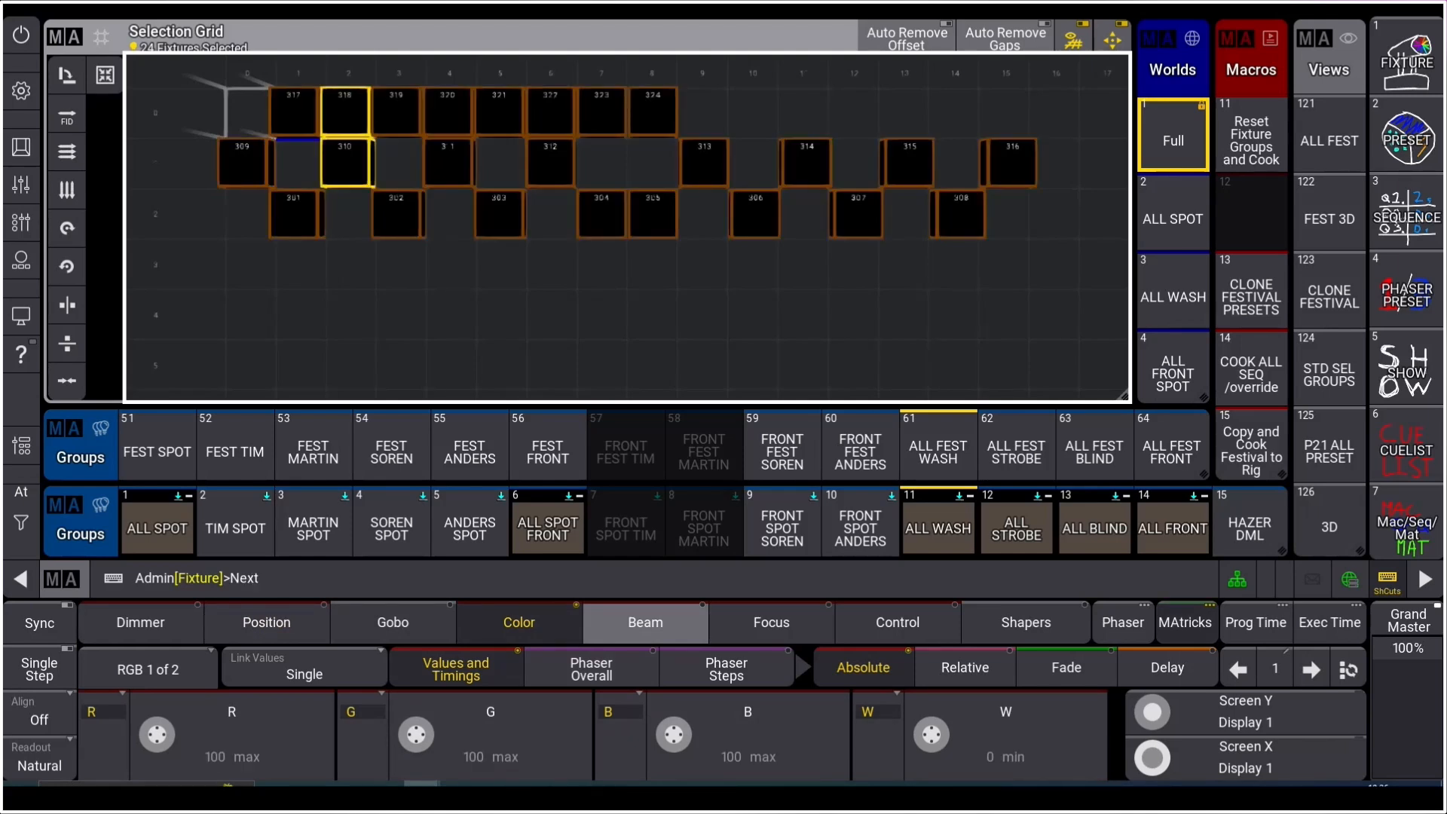
# Step: Clear the combined selection and select only fixture 317
pyautogui.write('c')
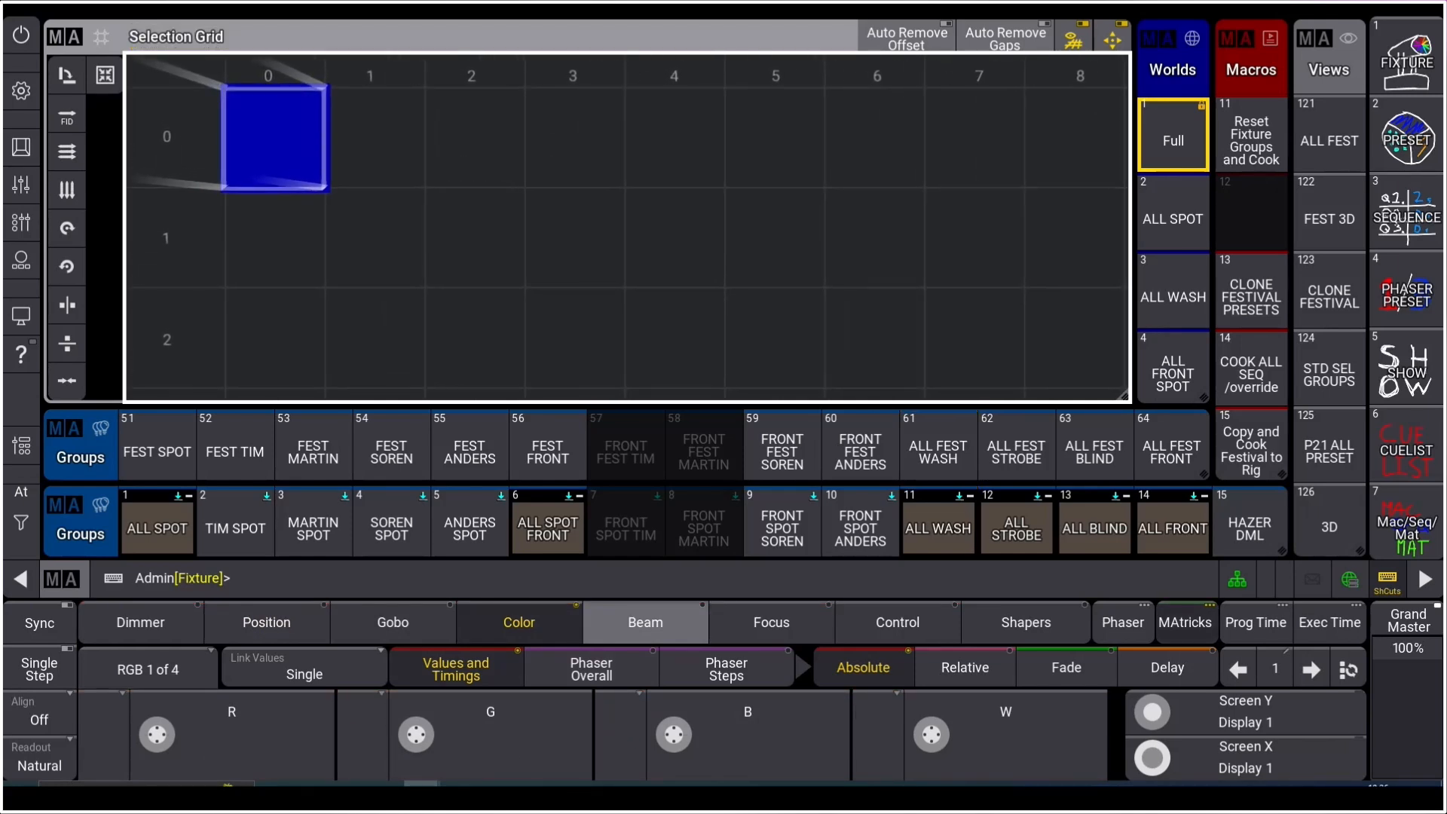
pyautogui.write('3317')
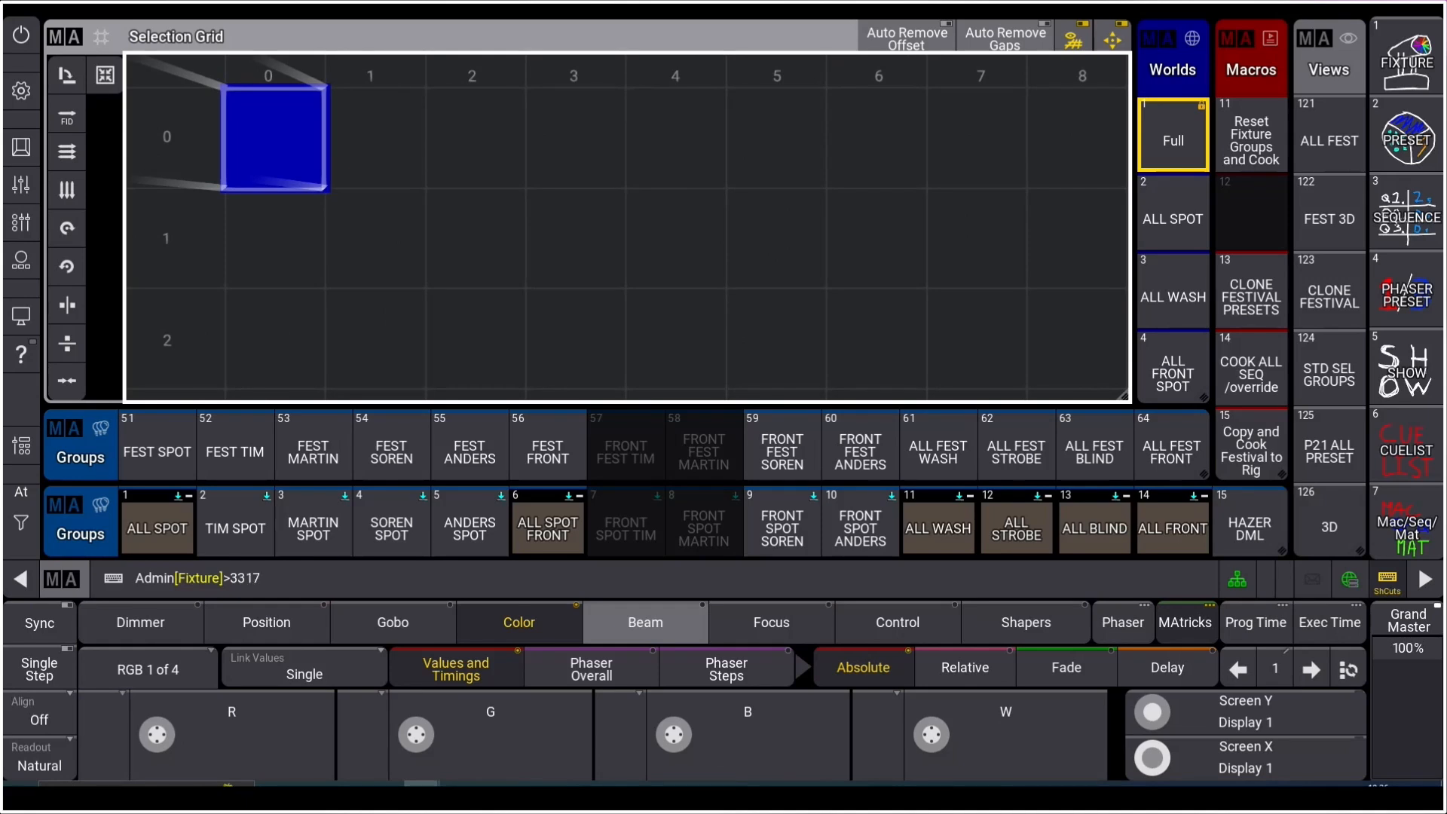
pyautogui.press('Return')
pyautogui.write('317')
pyautogui.press('Return')
# Step: Examine fixture 317's dimmer, position, color, beam, focus and control values for programmed content
pyautogui.click(141, 623)
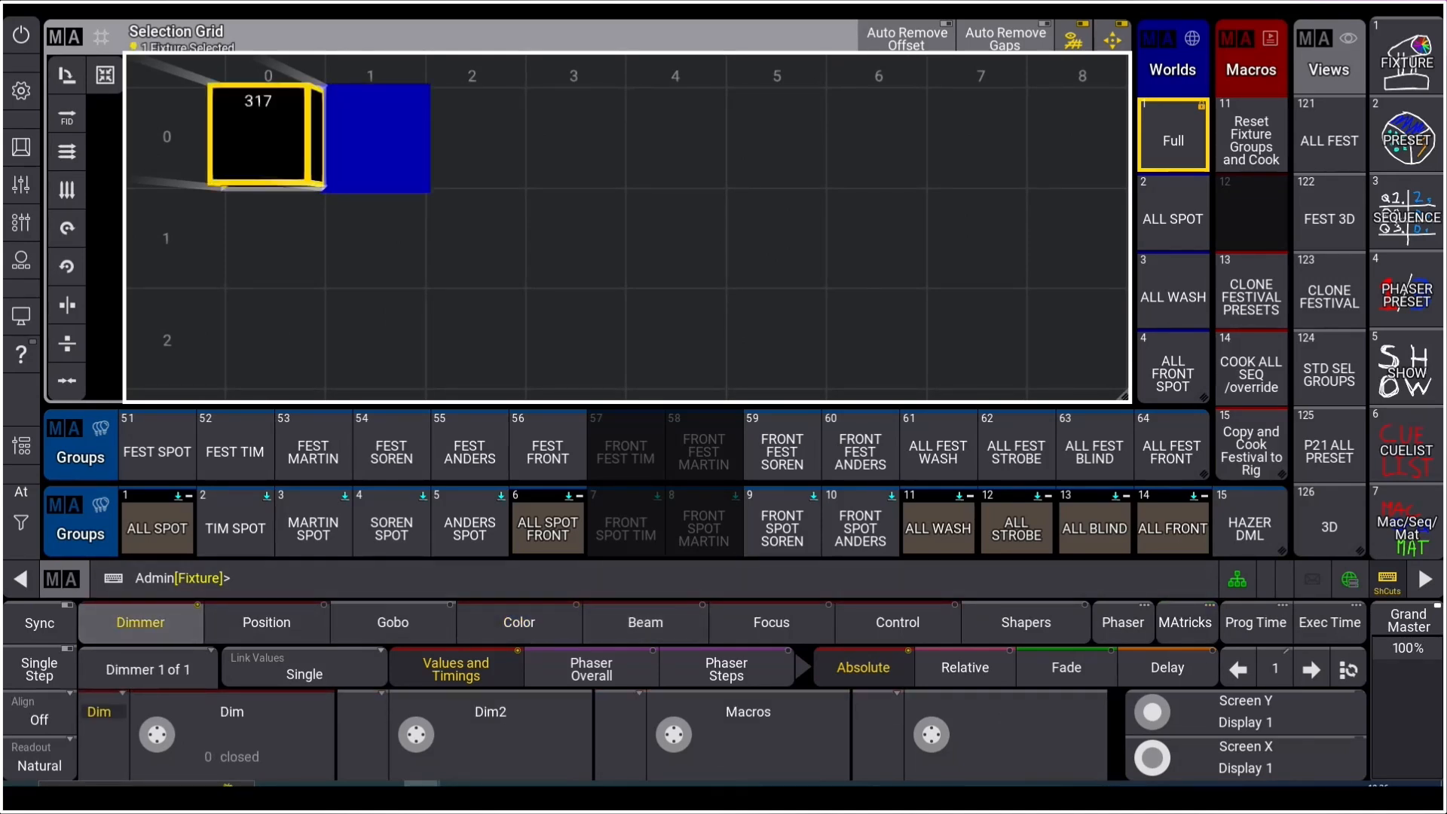
pyautogui.click(267, 623)
pyautogui.click(519, 623)
pyautogui.click(645, 623)
pyautogui.click(772, 623)
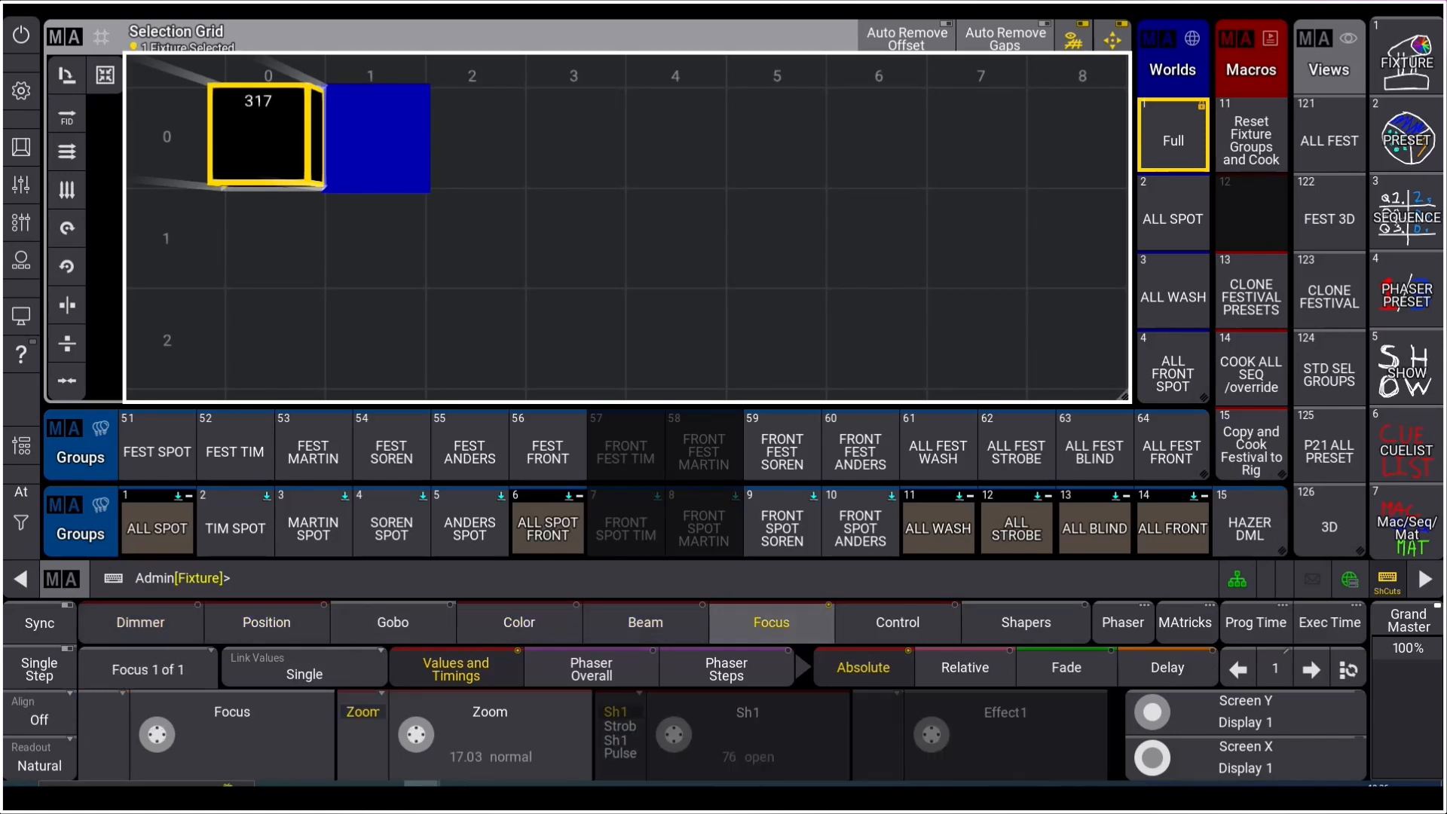
pyautogui.click(897, 623)
pyautogui.click(141, 623)
pyautogui.click(266, 624)
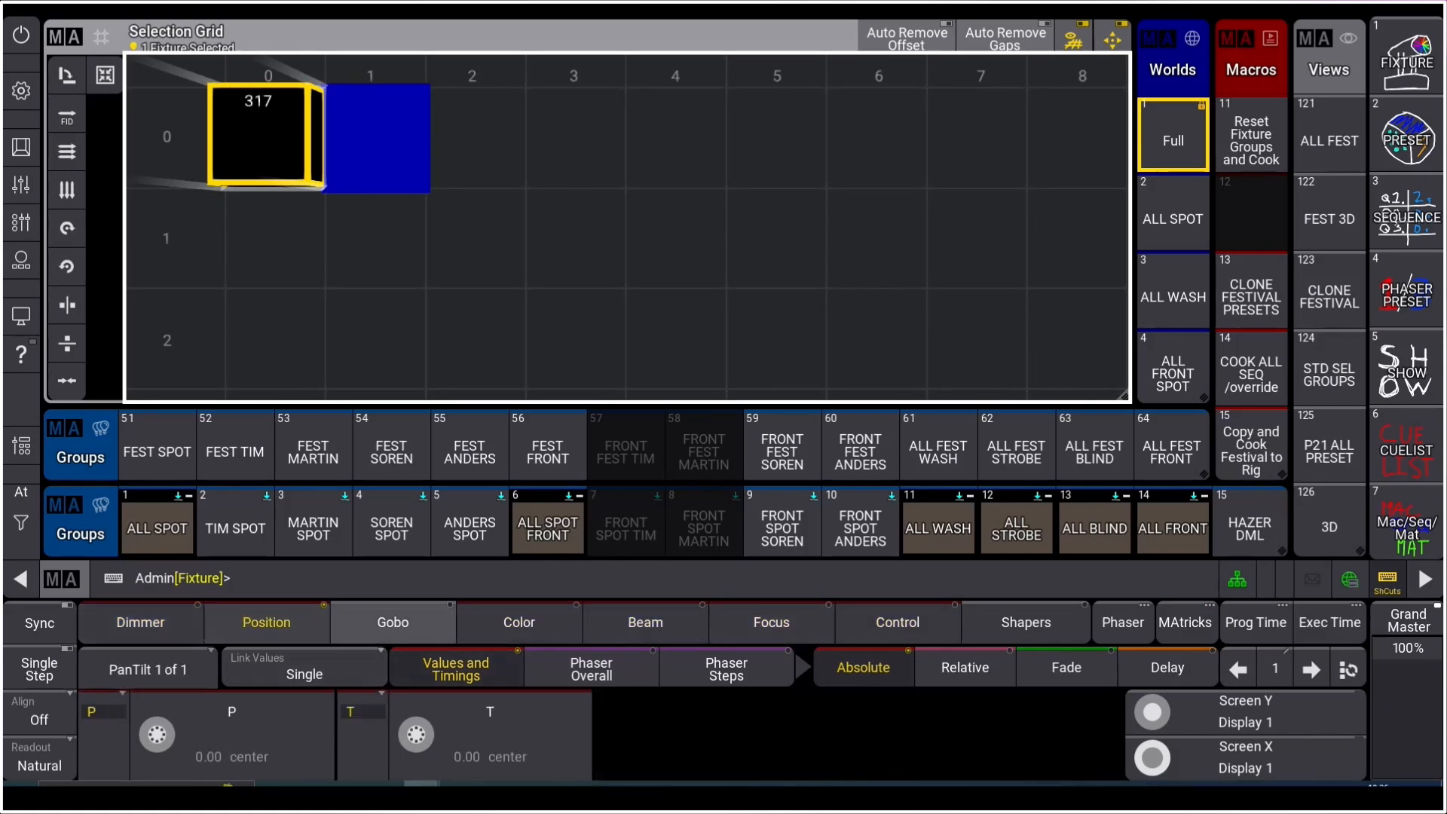
pyautogui.click(519, 623)
# Step: Replace the selection with the ALL WASH rig group and open the CUELIST view
pyautogui.press('BackSpace')
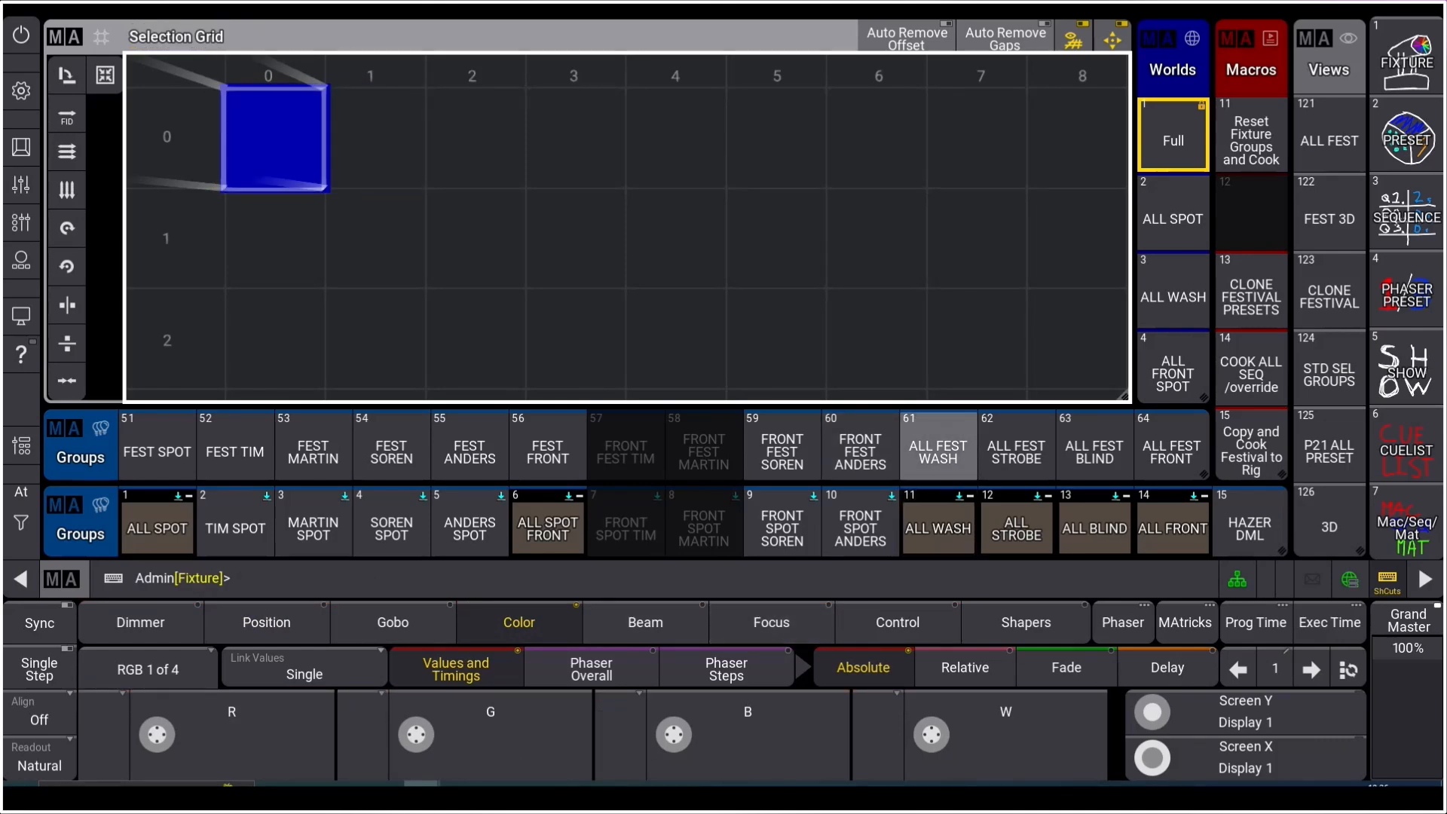
pyautogui.click(938, 527)
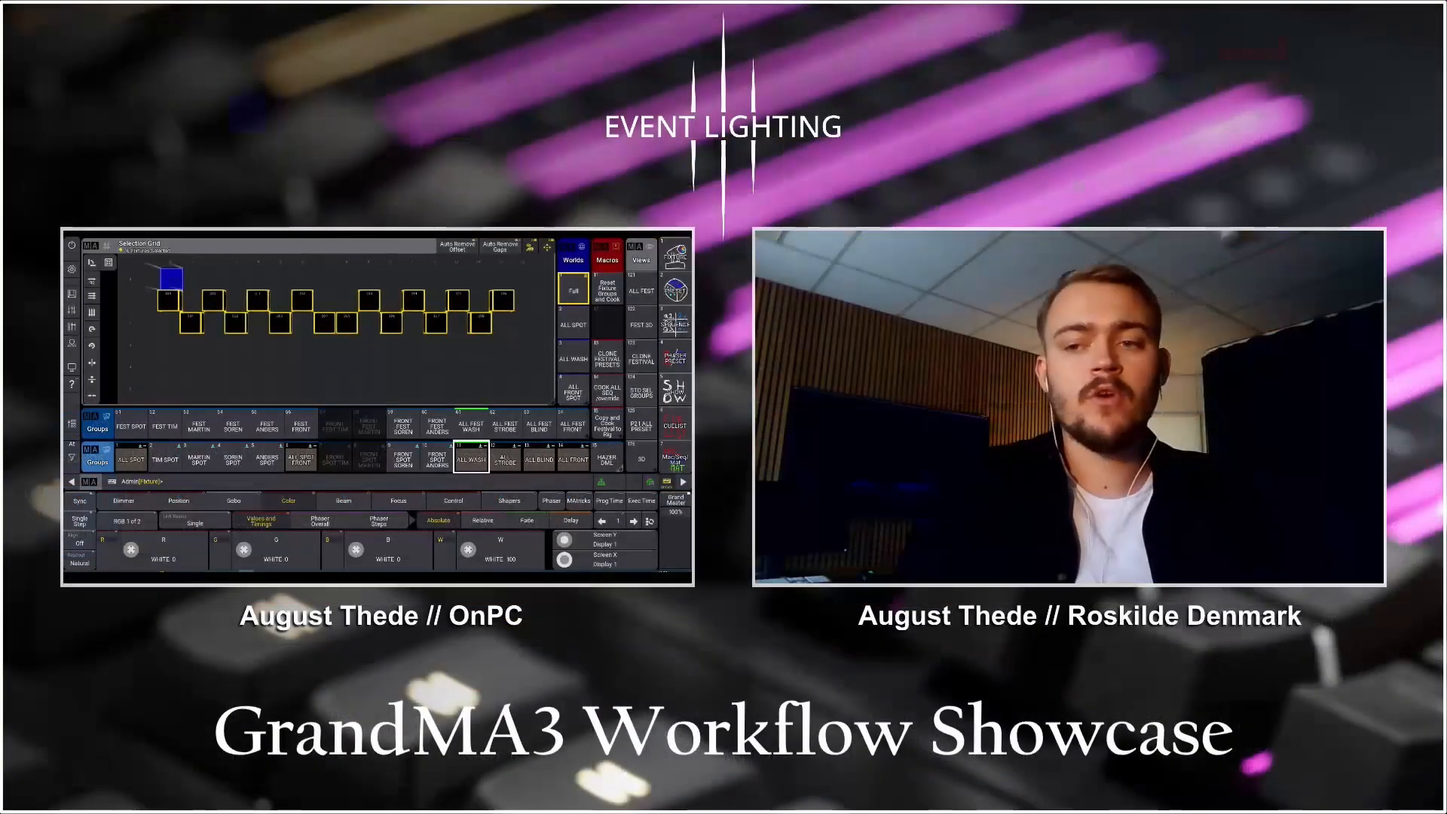
pyautogui.click(1406, 450)
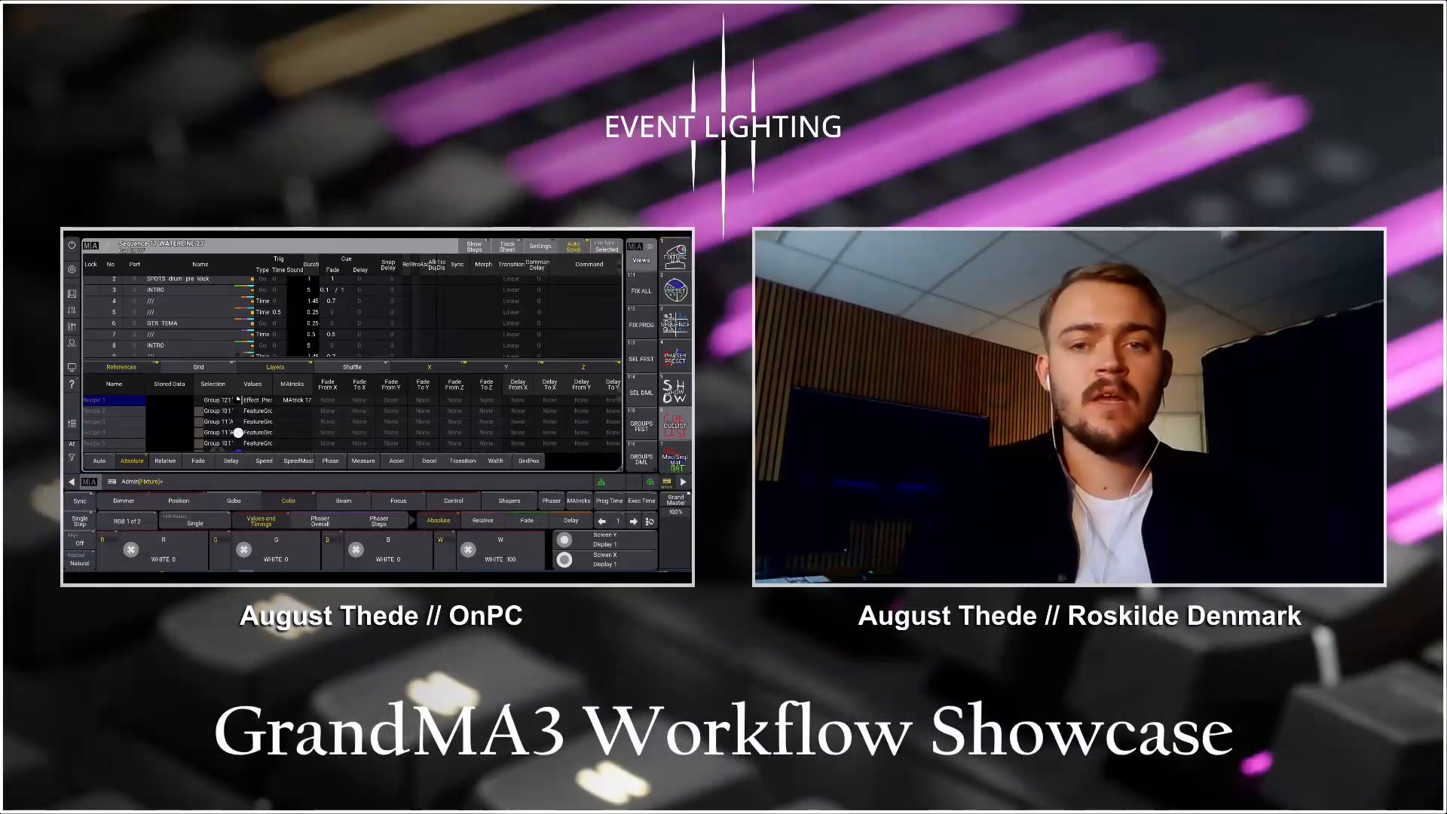
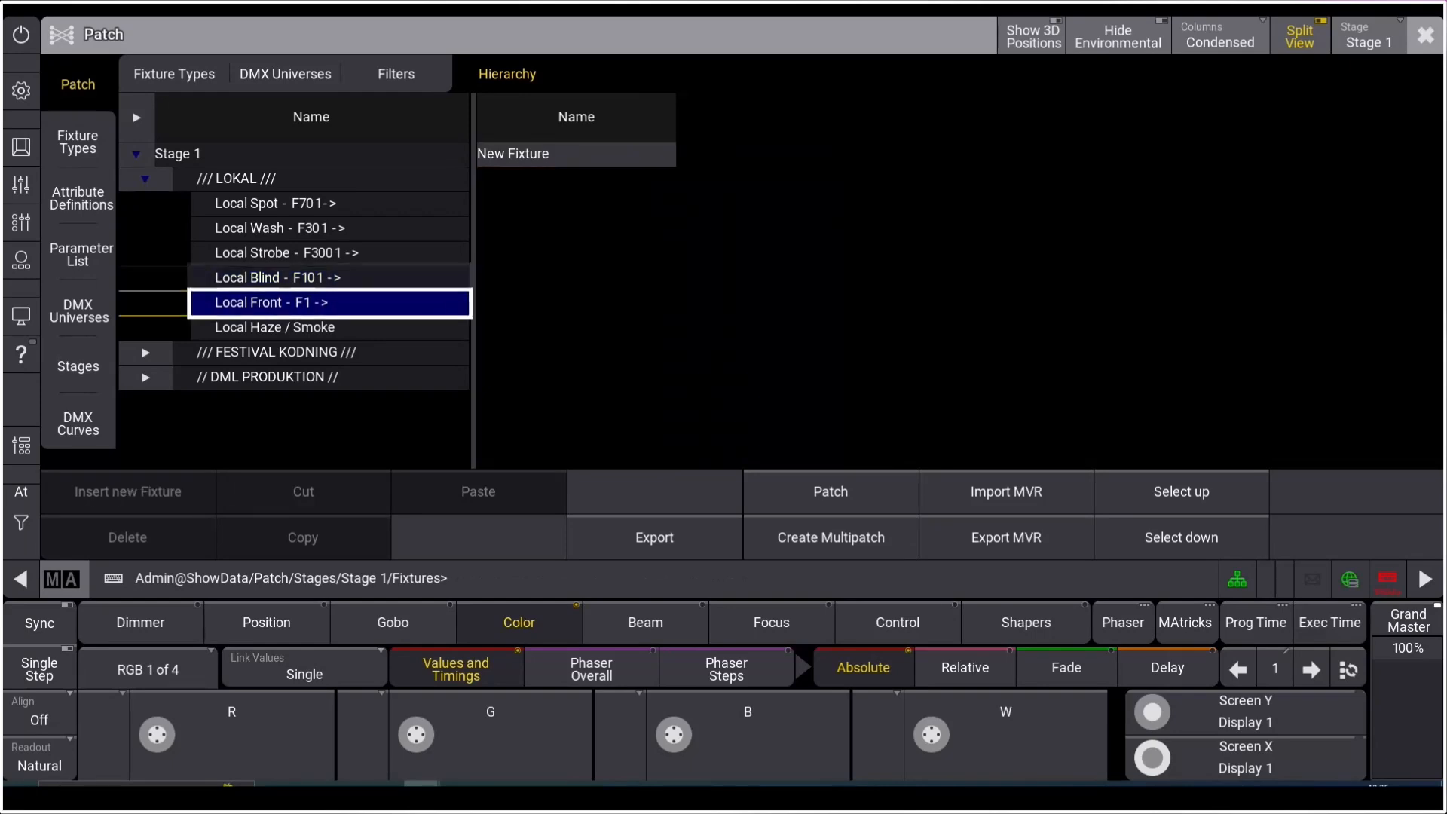
# Step: Look through the patch folders under /// LOKAL ///, including haze, wash, strobe, blind and spot
pyautogui.click(731, 117)
pyautogui.click(128, 537)
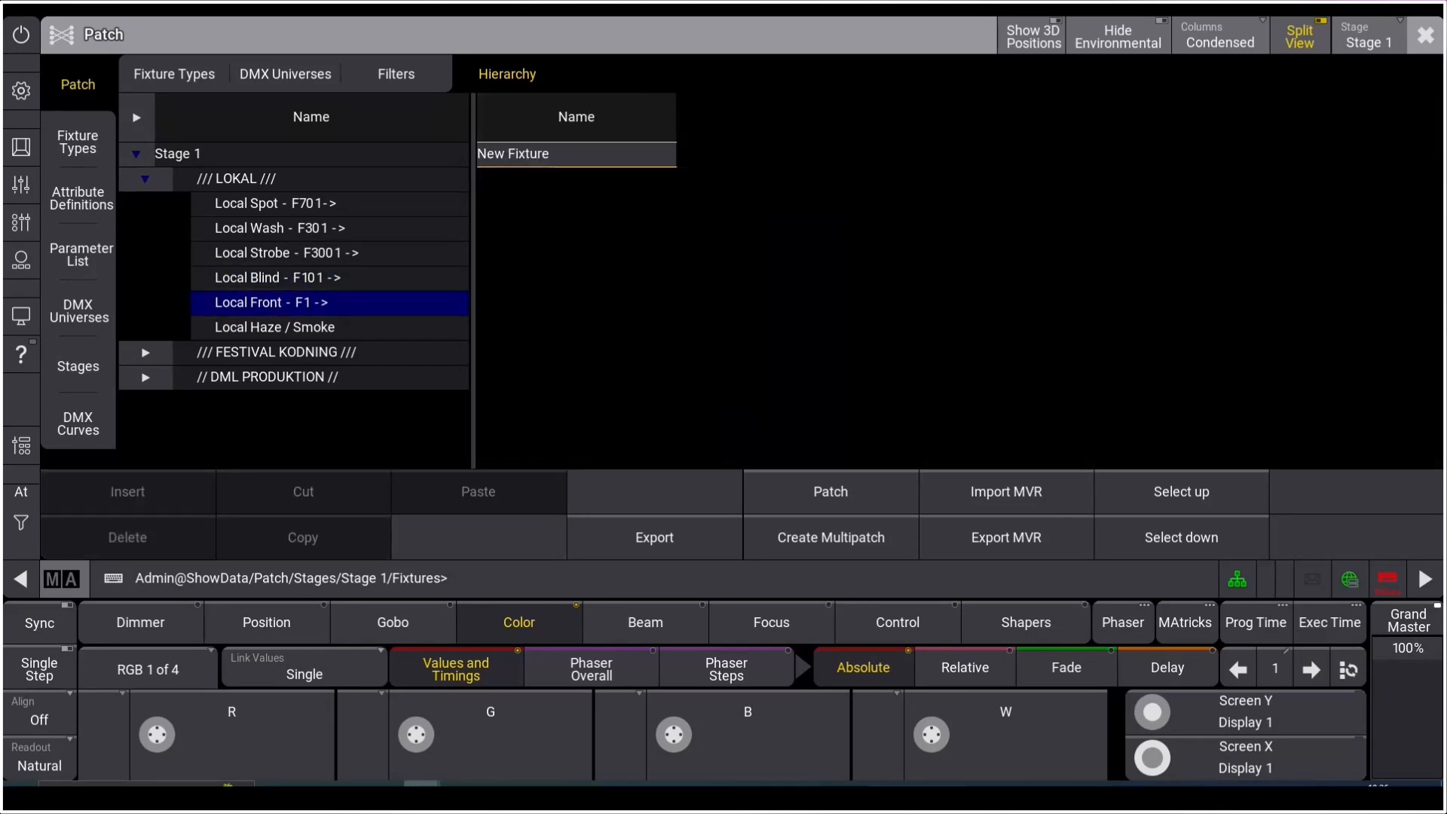
pyautogui.click(330, 328)
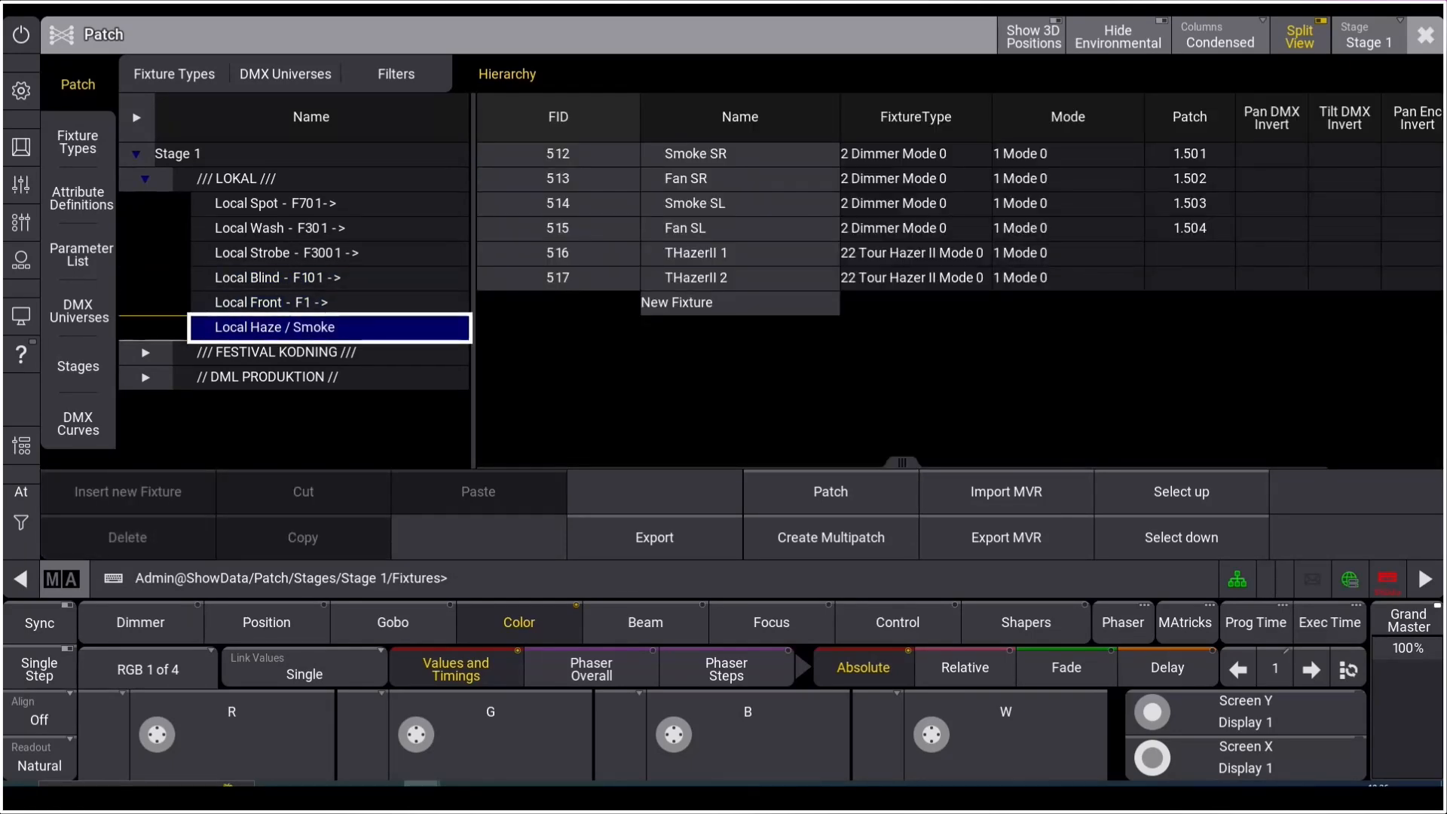
pyautogui.click(329, 204)
pyautogui.click(329, 228)
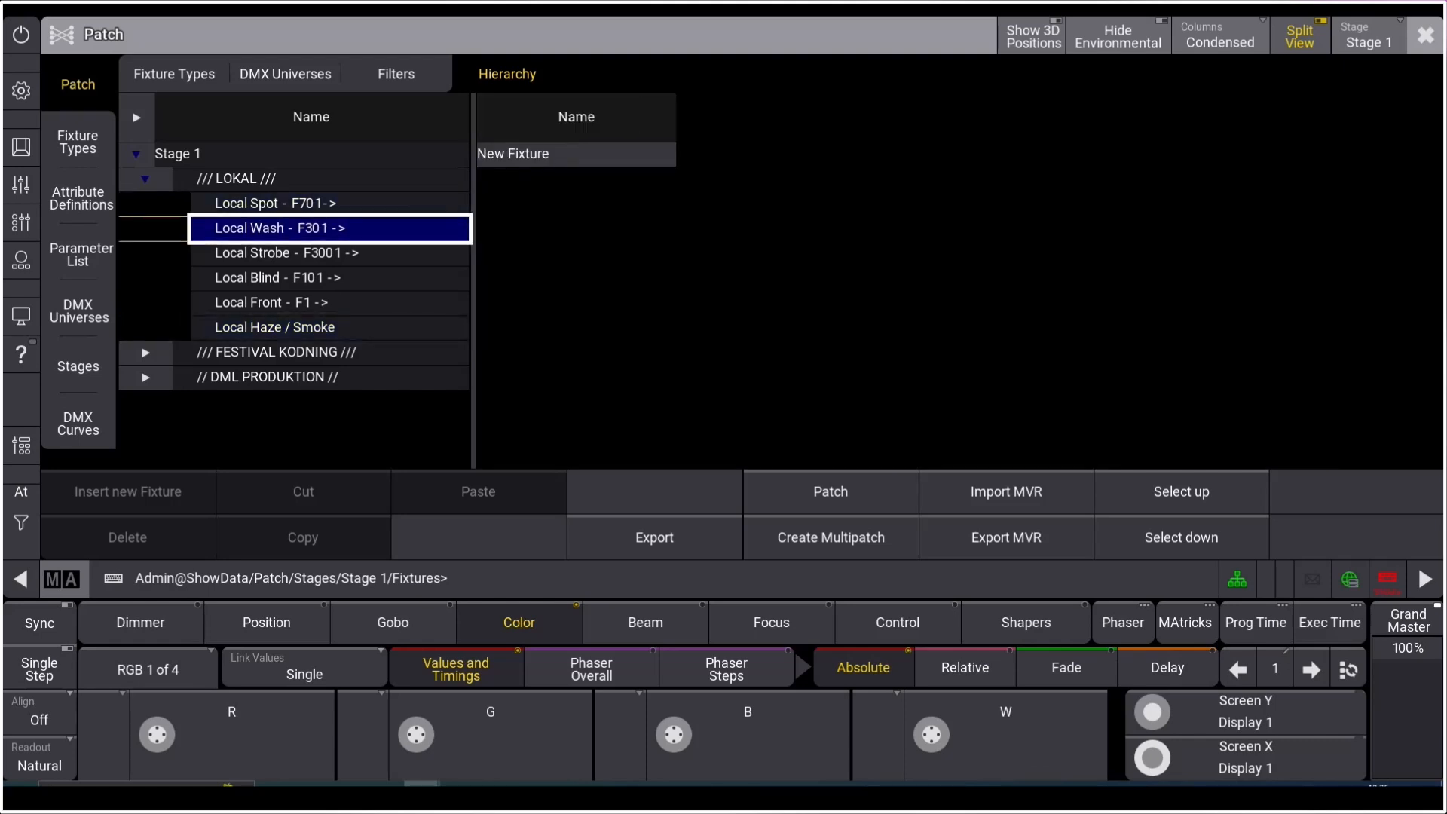
pyautogui.click(330, 253)
pyautogui.click(329, 278)
pyautogui.click(329, 203)
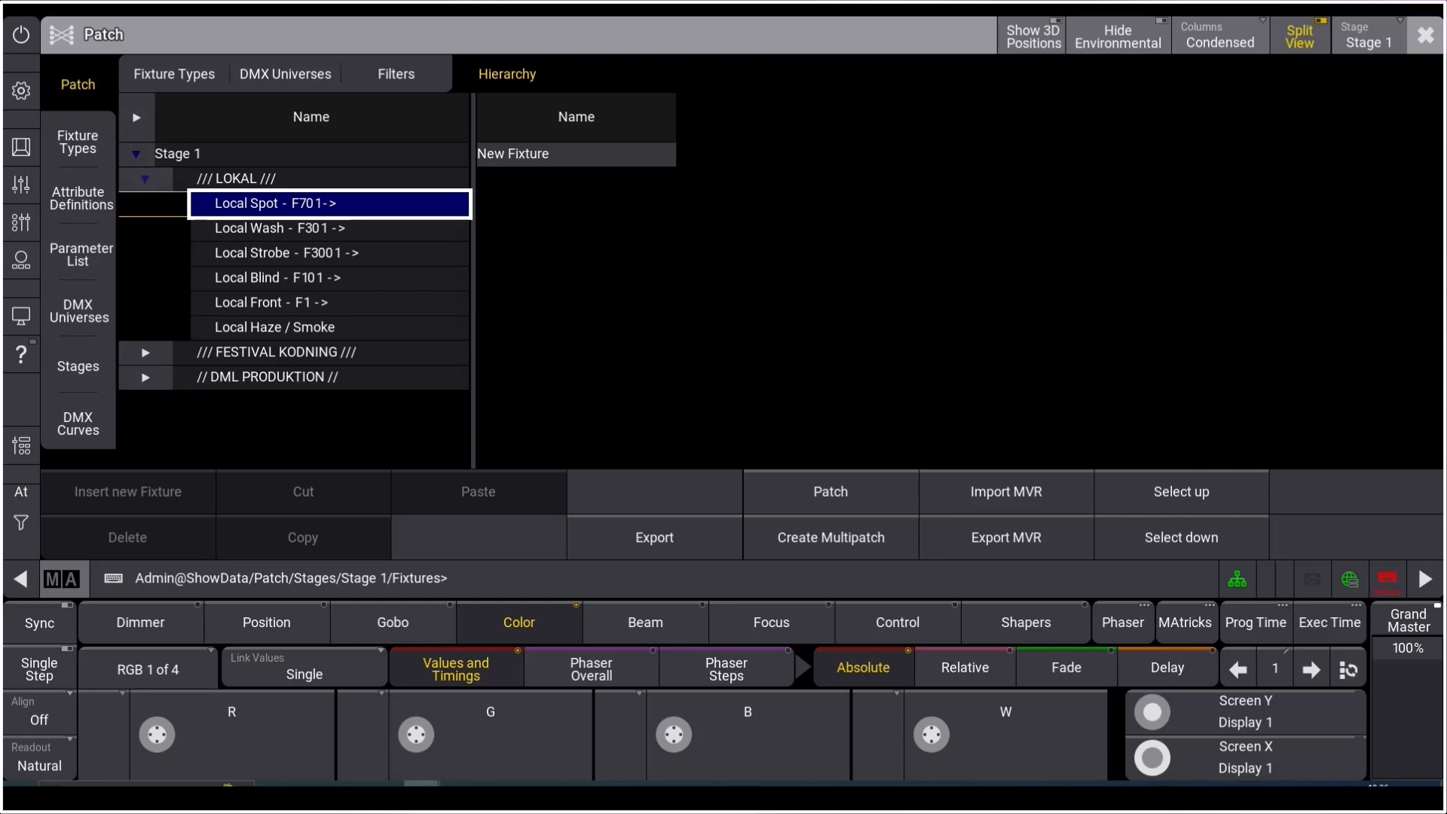
# Step: Compare the contents of the Local Spot and Local Wash patch folders
pyautogui.click(575, 154)
pyautogui.click(302, 203)
pyautogui.click(301, 228)
pyautogui.click(301, 204)
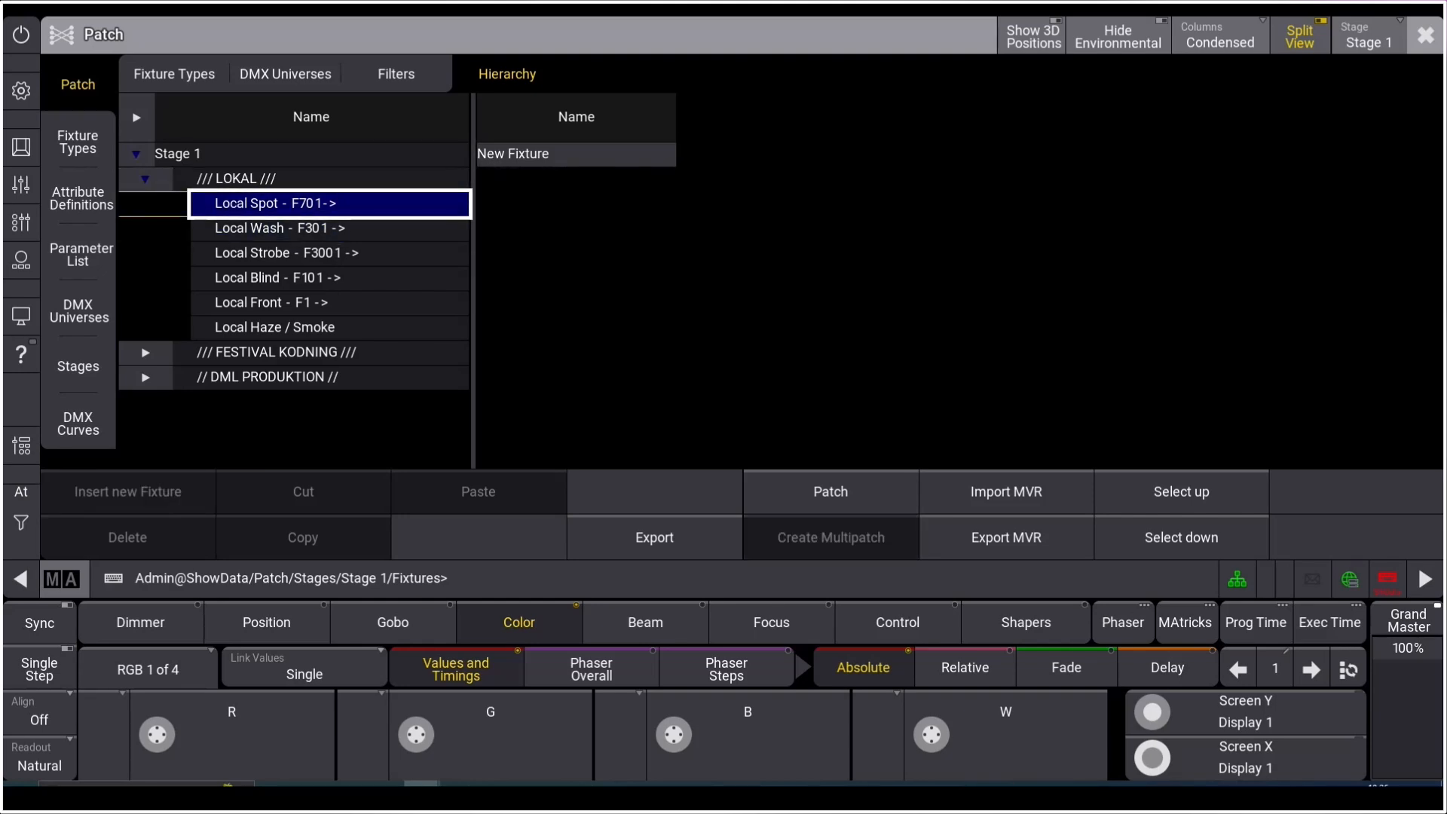
pyautogui.click(302, 228)
pyautogui.click(301, 203)
pyautogui.click(302, 228)
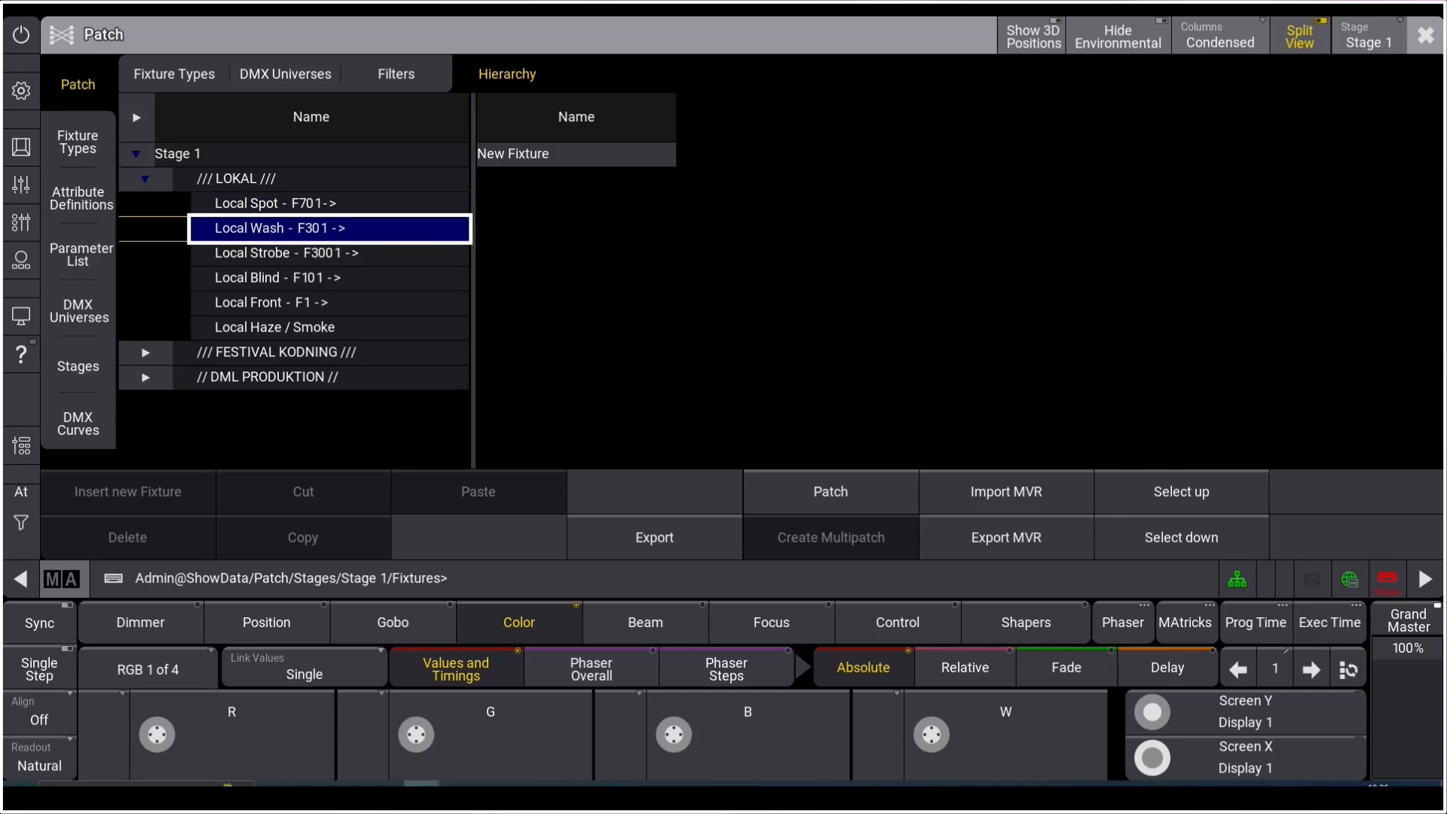
pyautogui.click(302, 203)
pyautogui.click(576, 154)
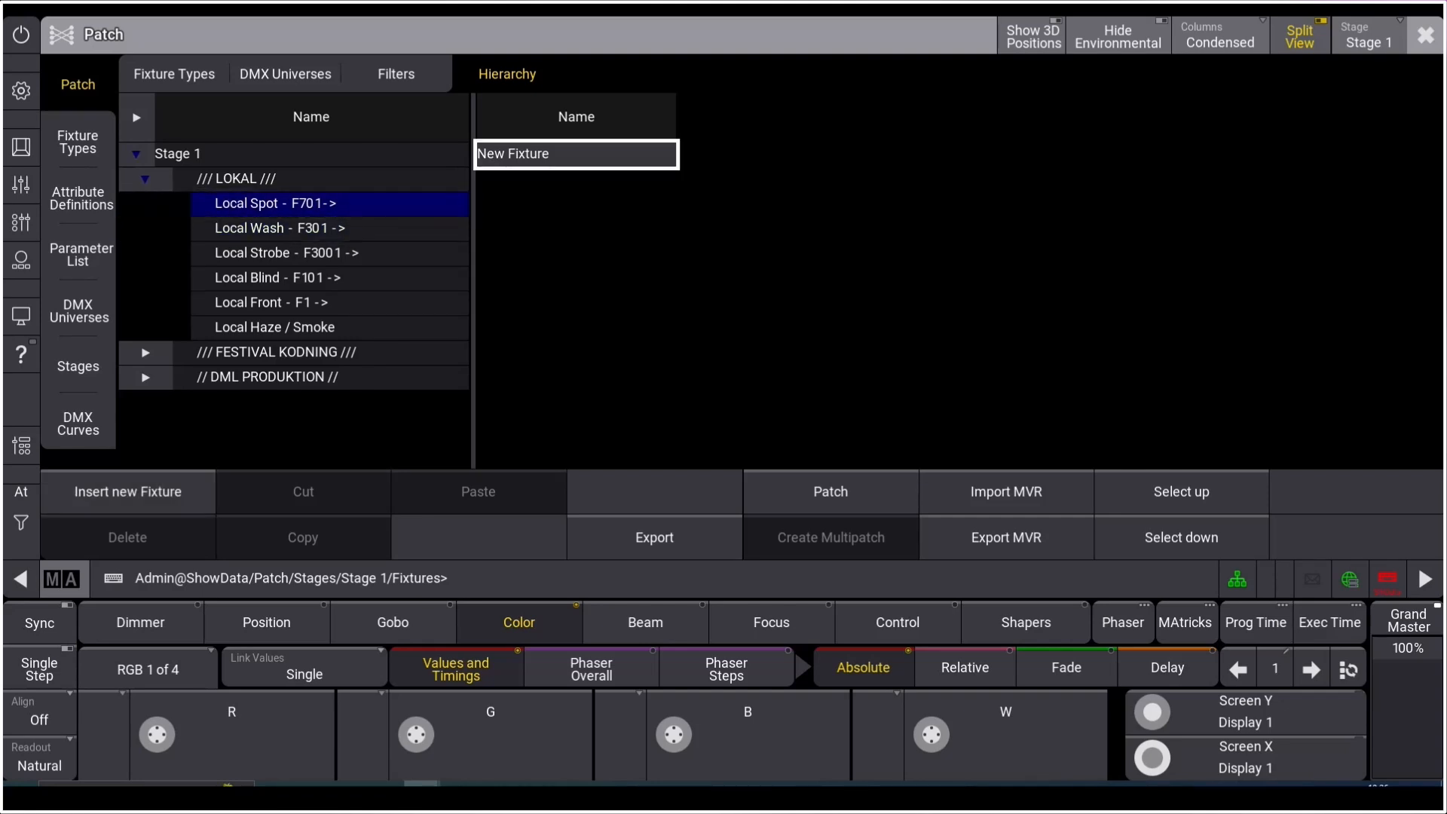
# Step: With the Local Spot folder selected, load 'RS 2023 MVR Import v2 NETTEST' into the MVR Merge window
pyautogui.click(301, 204)
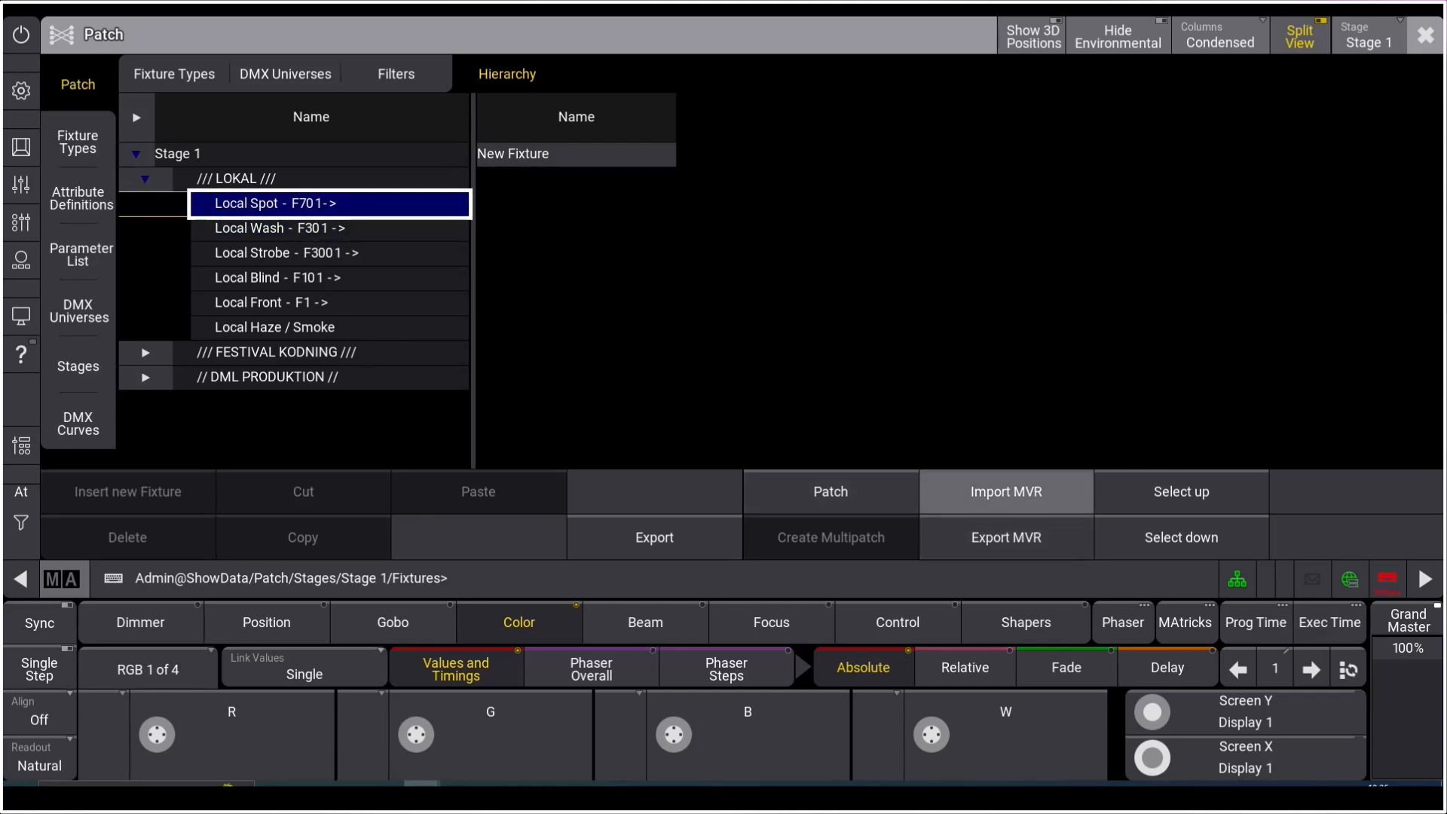
pyautogui.click(1006, 492)
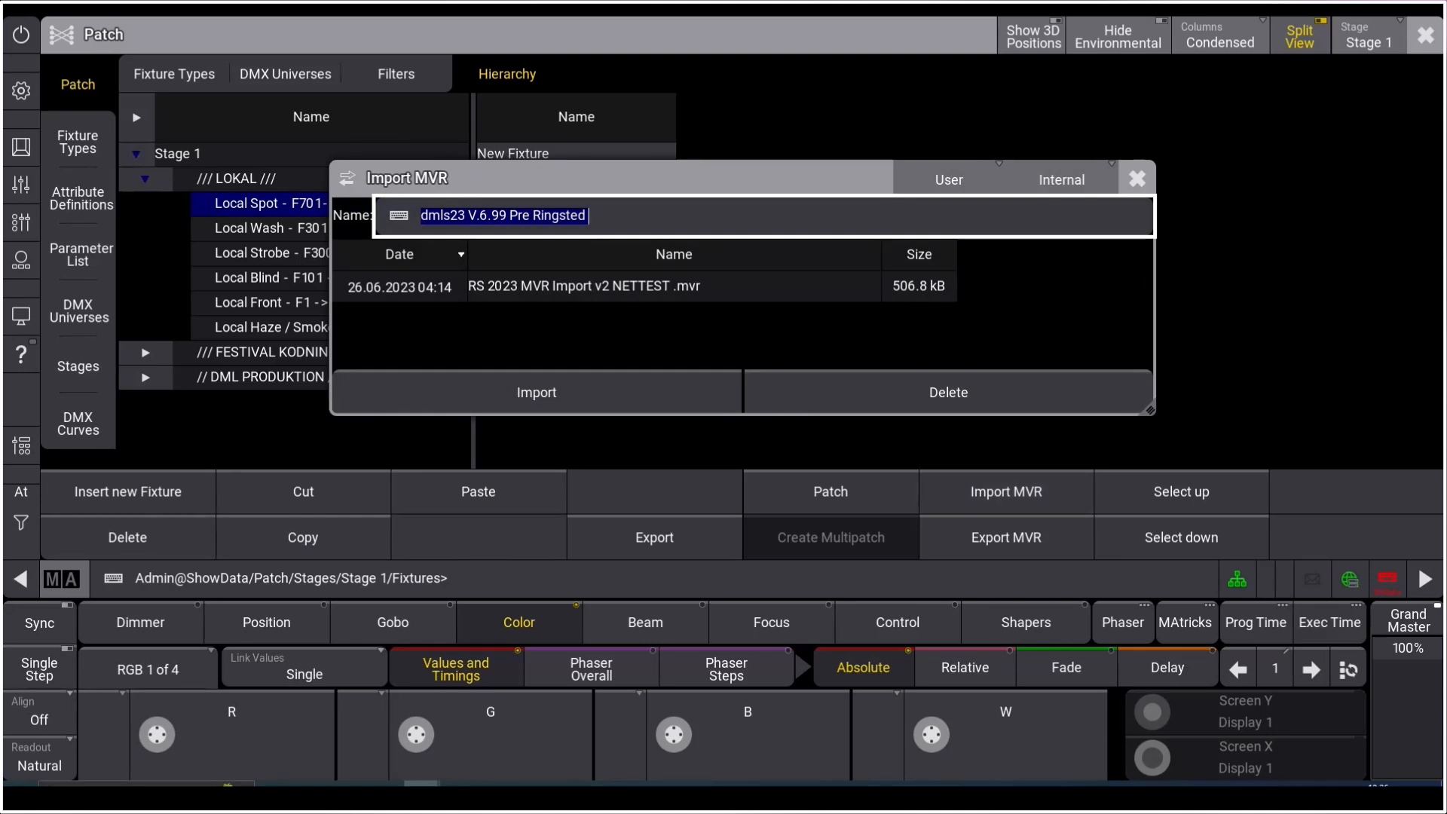
pyautogui.click(673, 286)
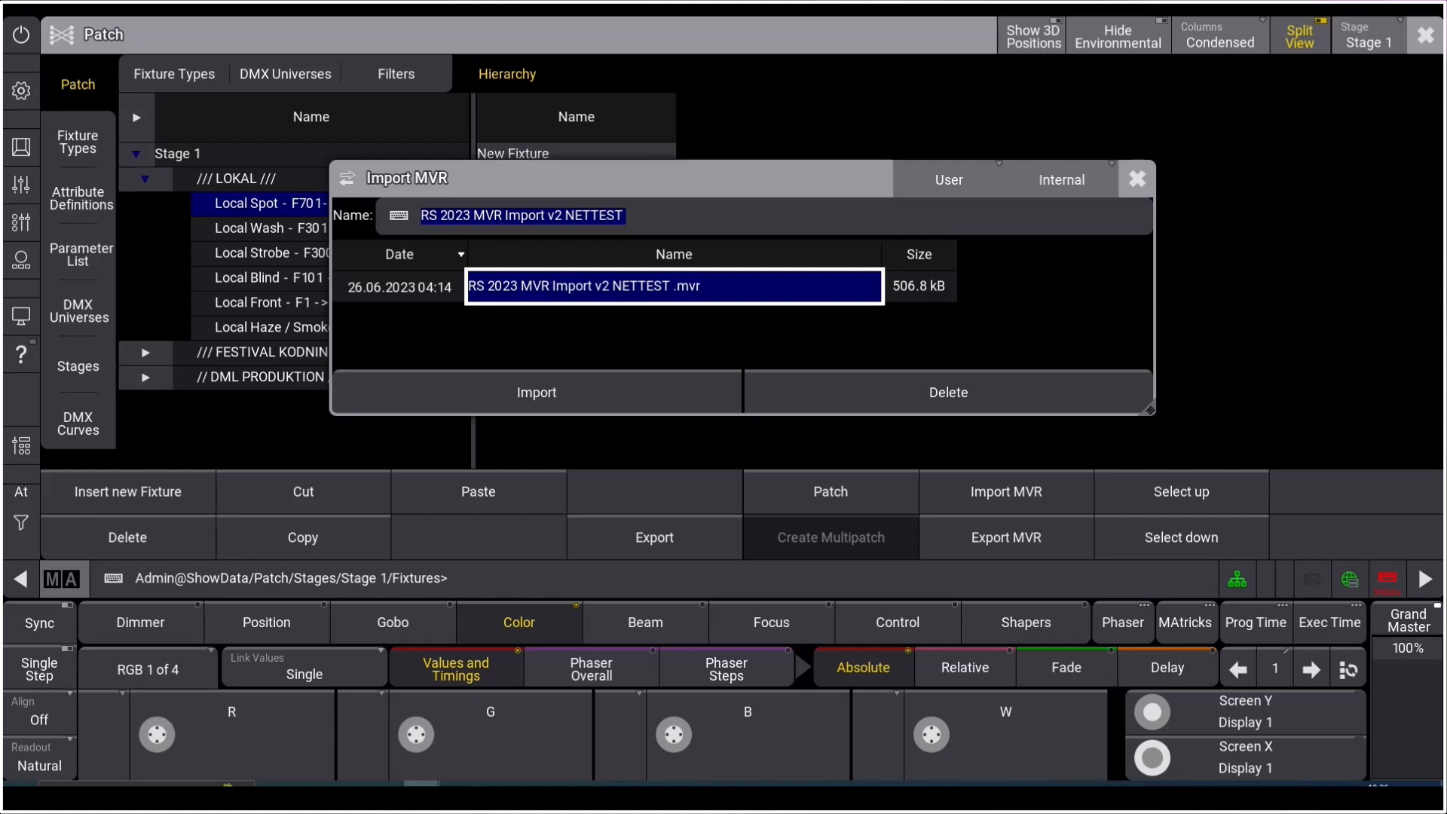
pyautogui.click(536, 393)
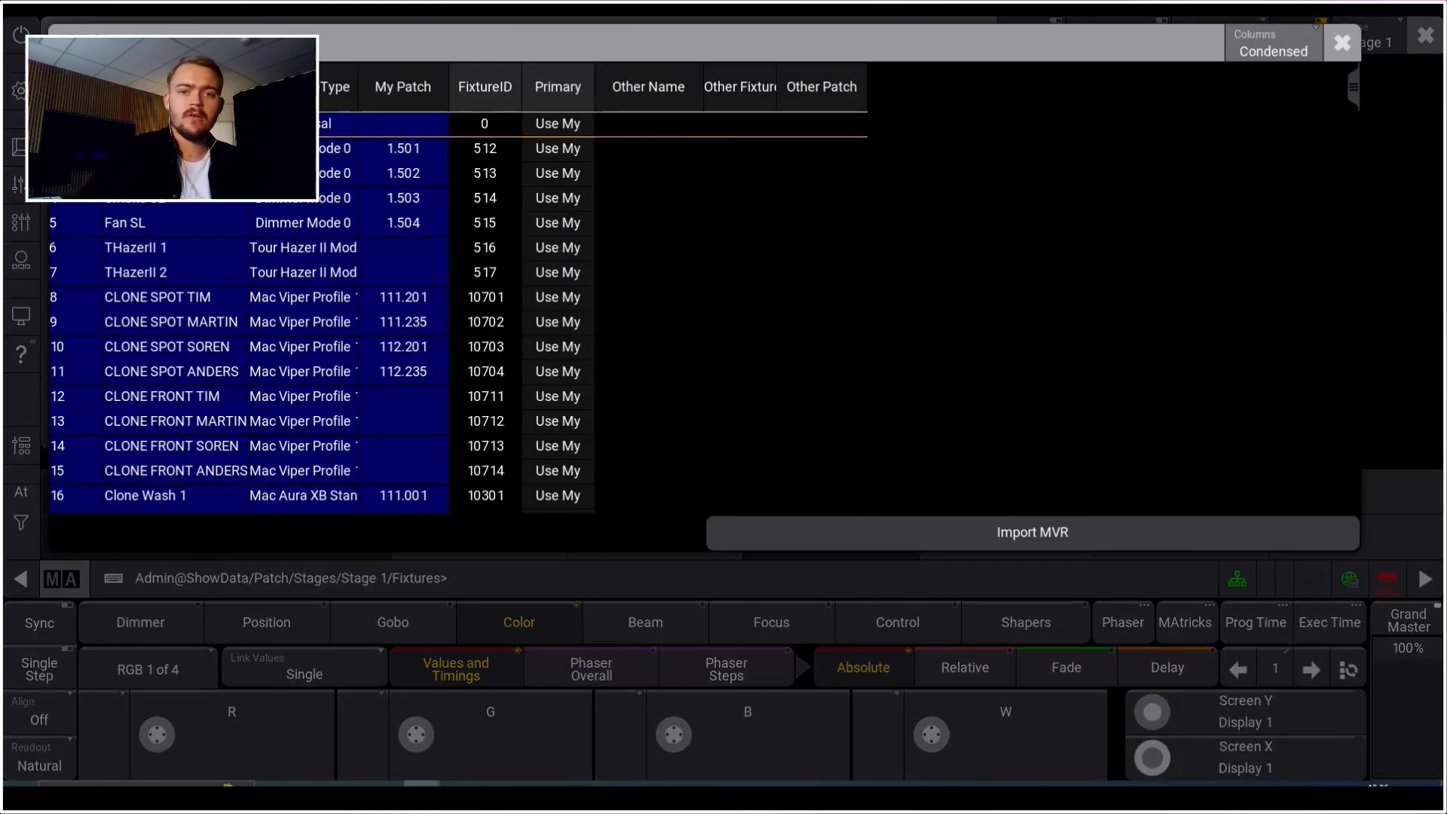
# Step: Go to merge entry 141 and widen the Other Name, Other FixtureType and Other Patch columns
pyautogui.moveTo(1353, 88); pyautogui.dragTo(1353, 118)
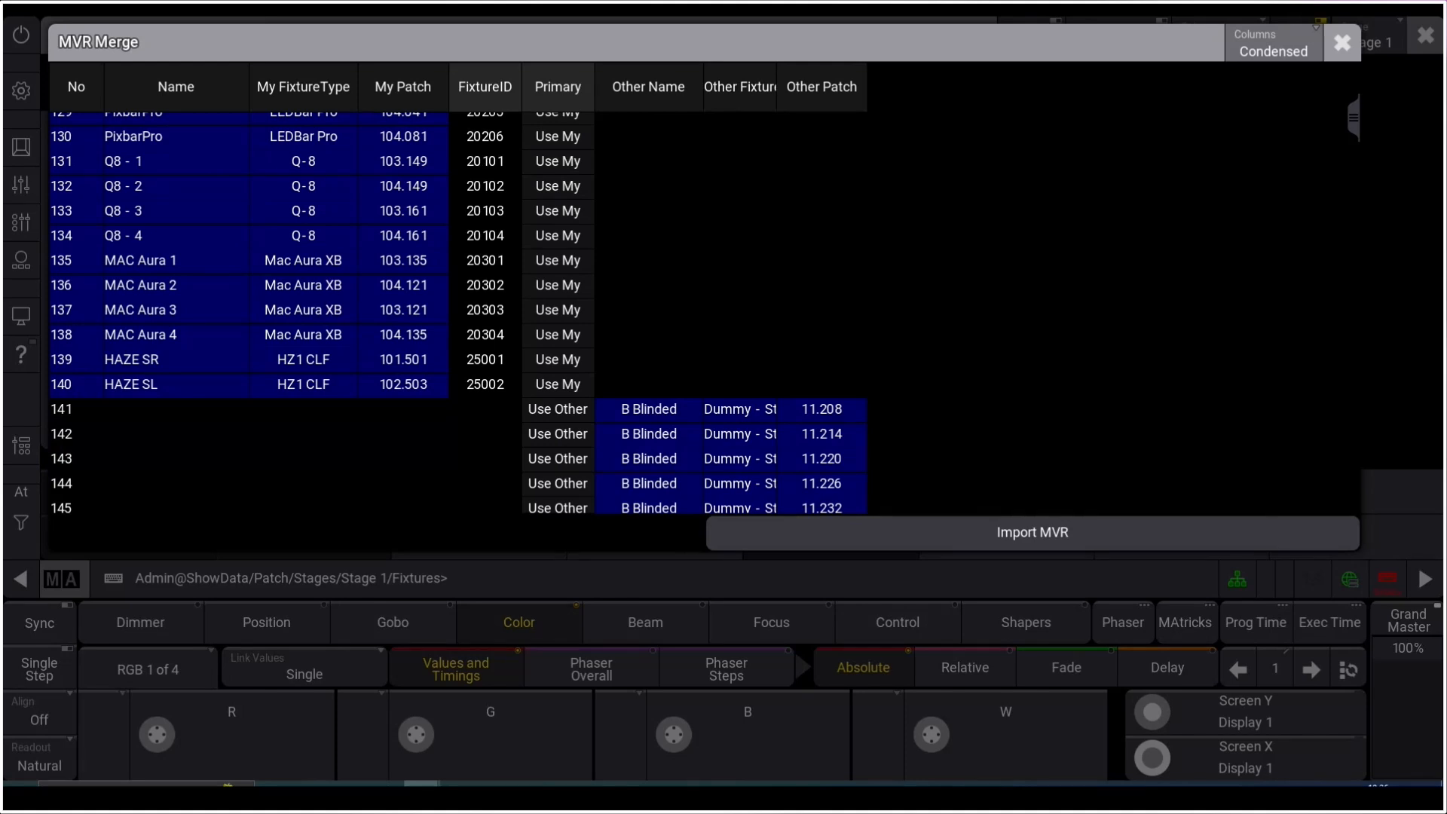
pyautogui.click(558, 409)
pyautogui.click(558, 409)
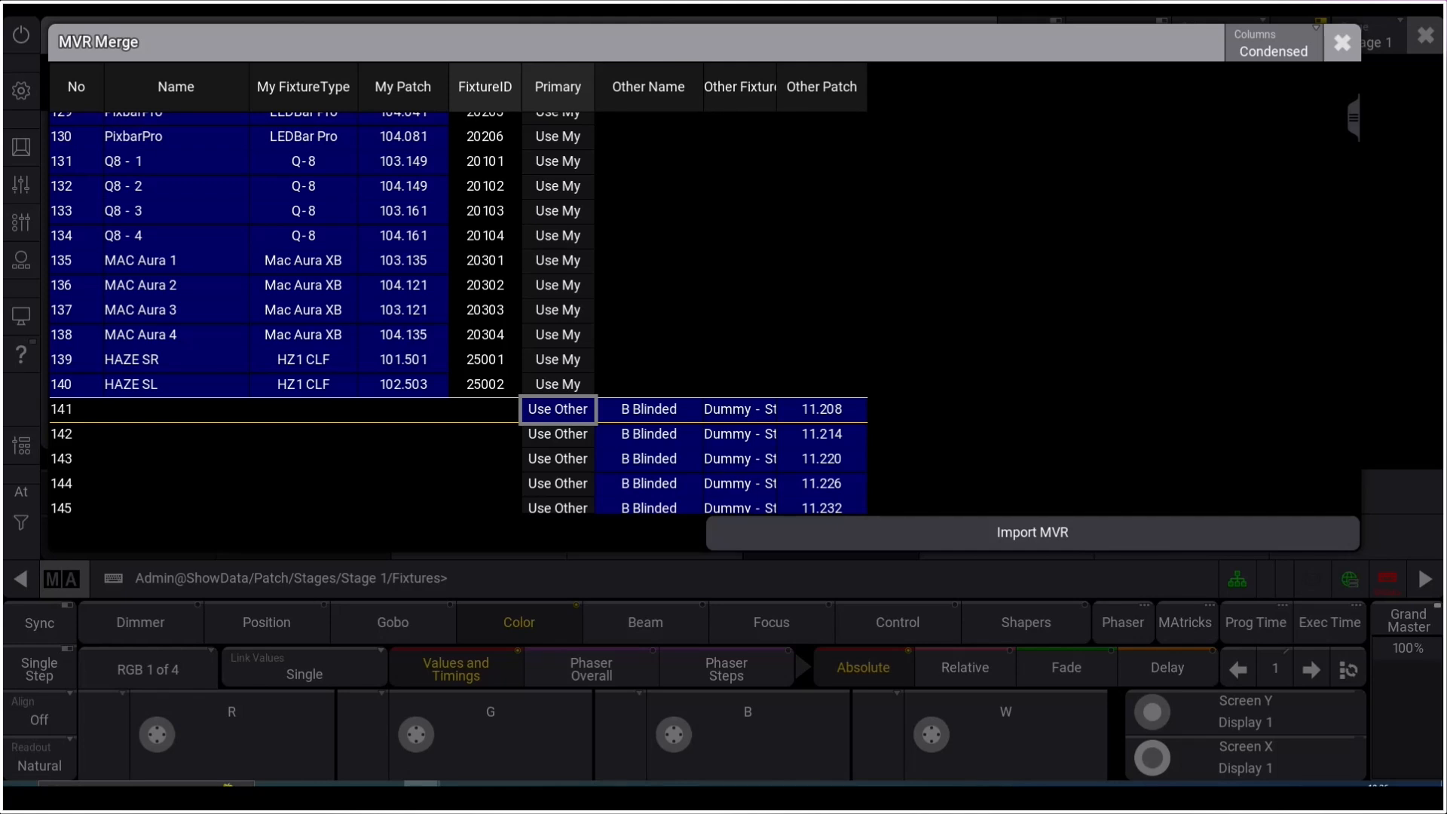
pyautogui.moveTo(866, 88); pyautogui.dragTo(969, 88)
pyautogui.moveTo(776, 87); pyautogui.dragTo(806, 87)
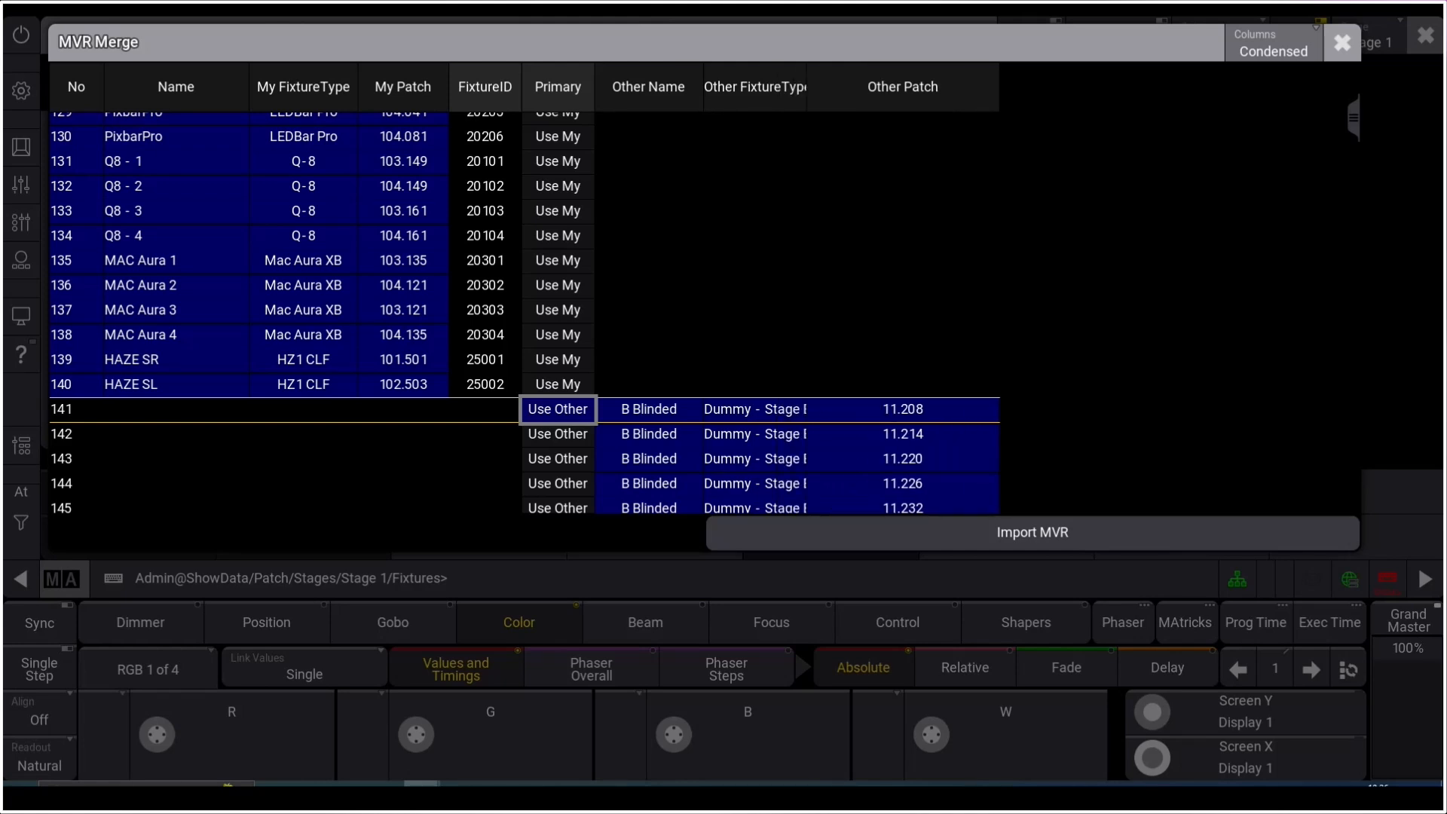
pyautogui.moveTo(702, 87); pyautogui.dragTo(716, 87)
# Step: Set merge entries 667 to 1653, starting at Pipe: LX10, to Use My and import the MVR
pyautogui.moveTo(1354, 119); pyautogui.dragTo(1353, 248)
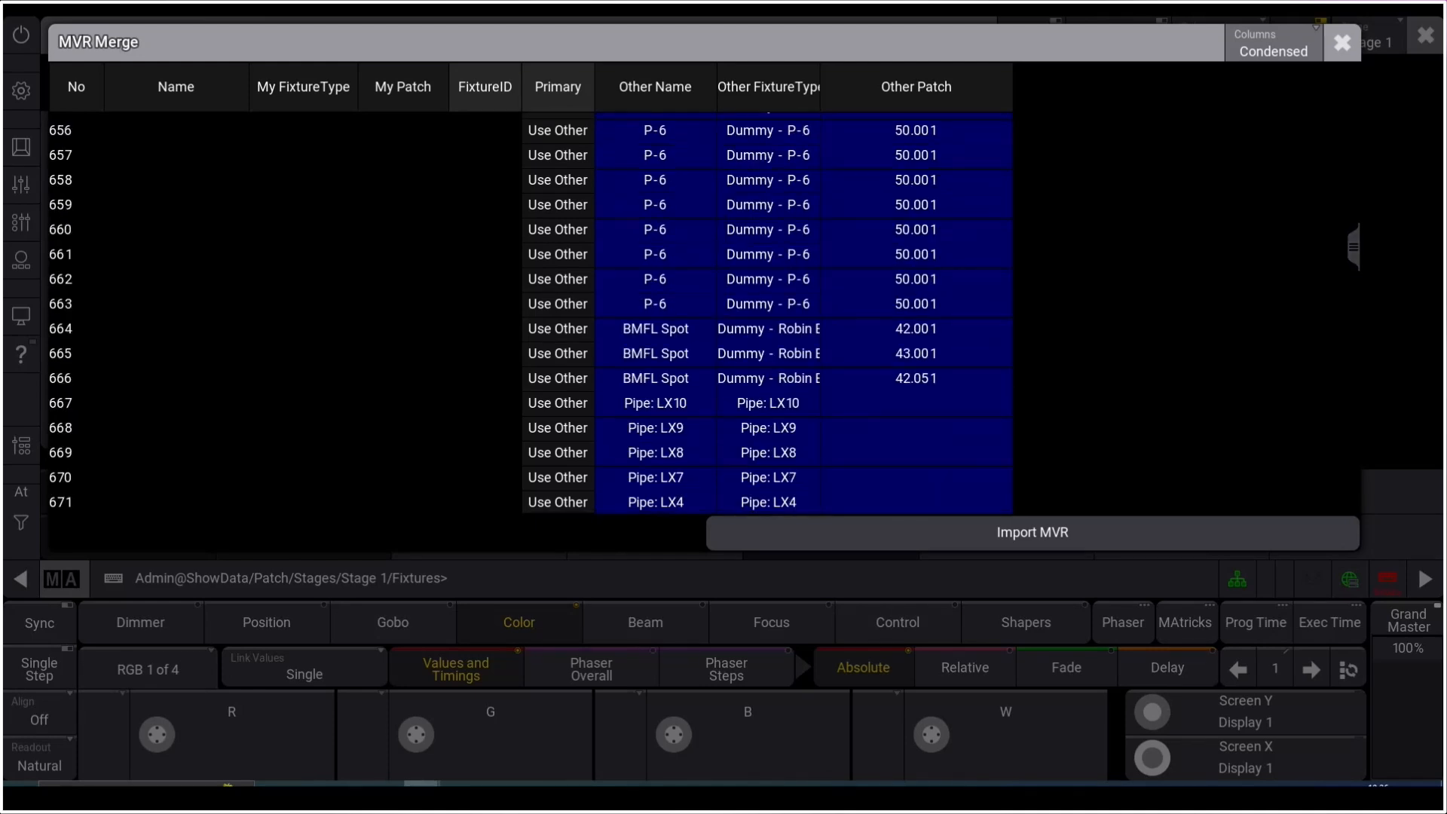
pyautogui.click(557, 403)
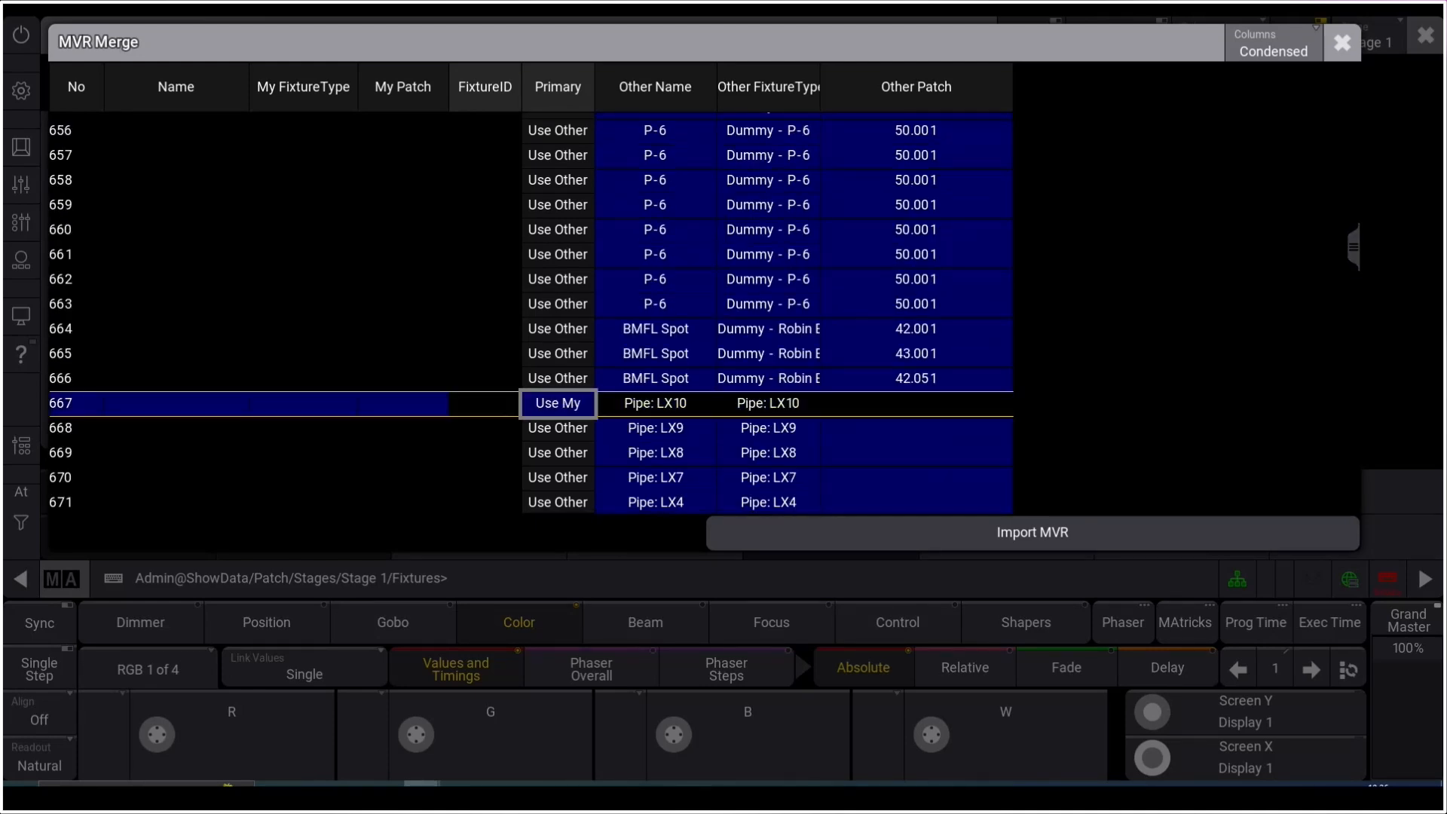
pyautogui.click(557, 403)
pyautogui.hotkey('shift', 'End')
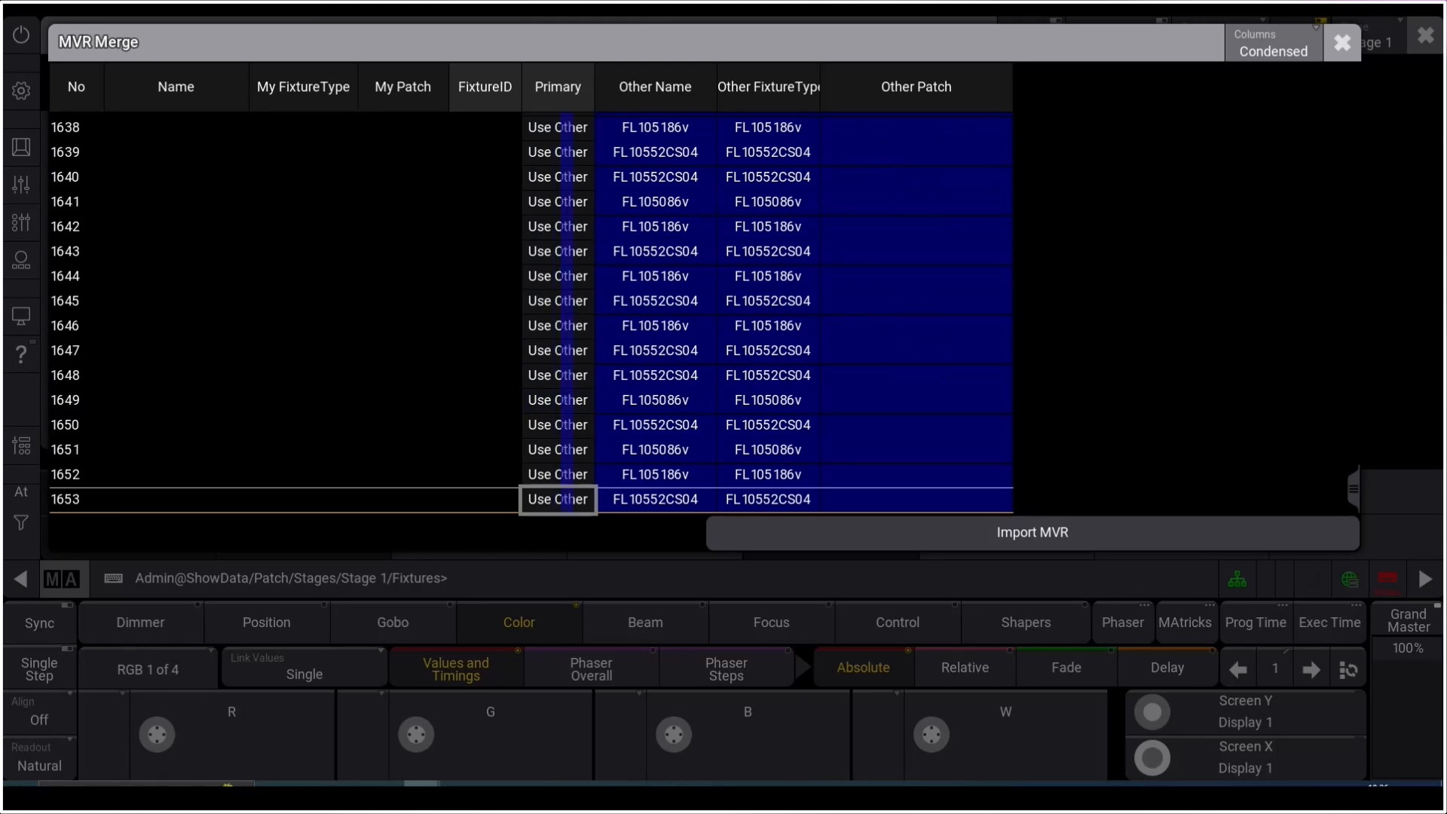
pyautogui.press('Return')
pyautogui.press('Up')
pyautogui.press('Return')
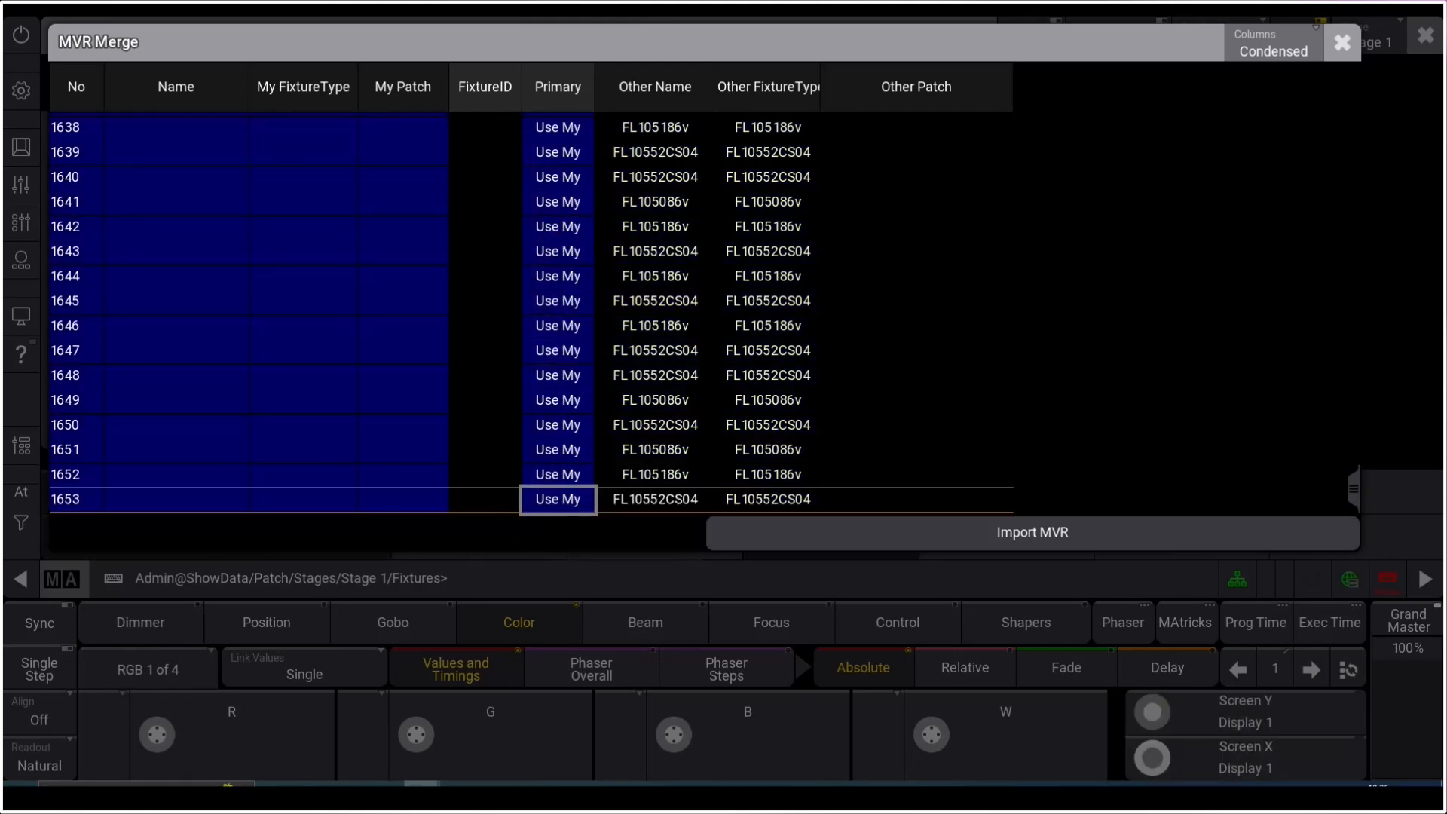
pyautogui.moveTo(1353, 489); pyautogui.dragTo(1353, 90)
pyautogui.click(1032, 532)
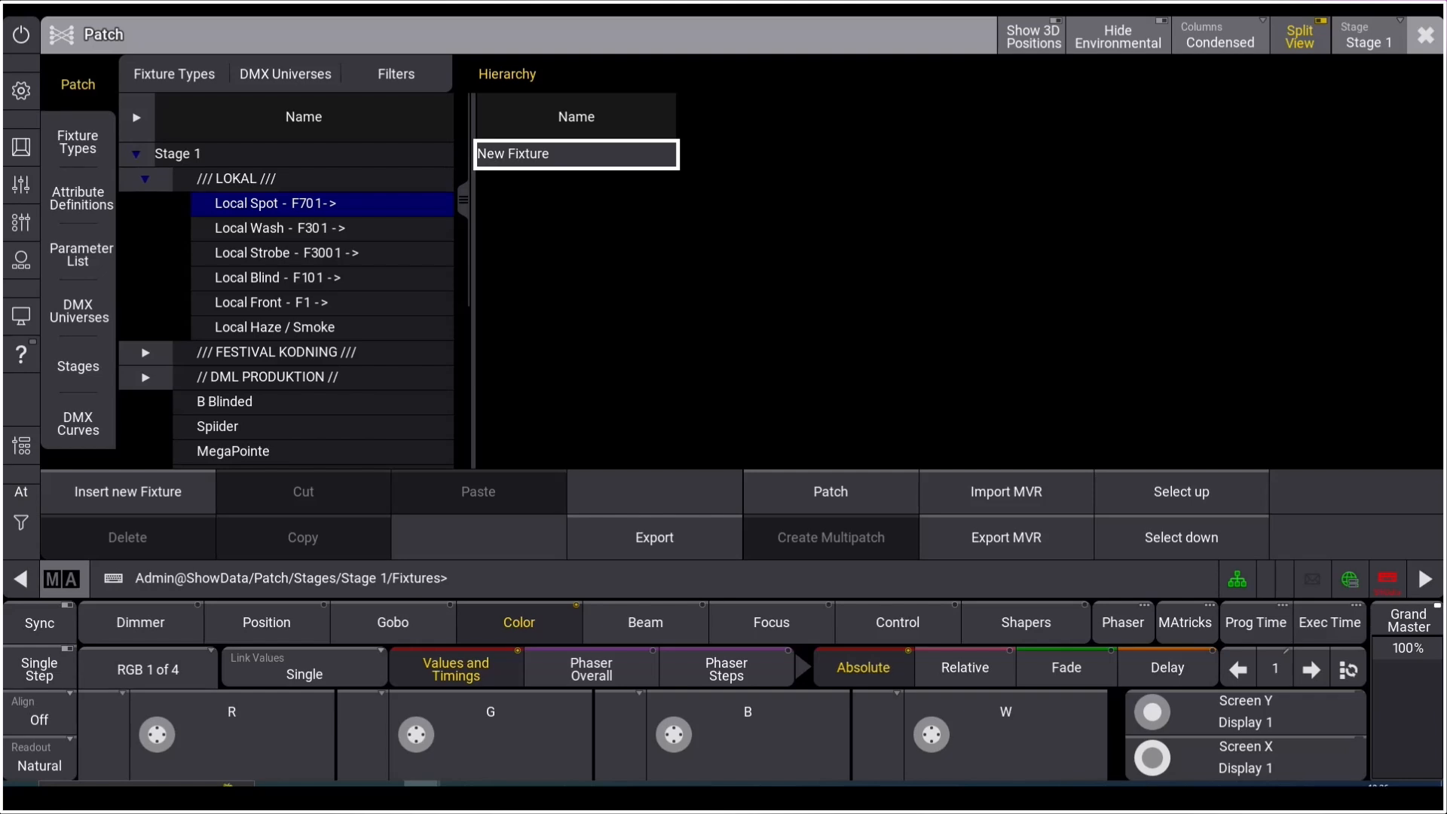
# Step: Try copying all the imported Spiider fixtures into the Local Wash folder, and delete the pasted clones
pyautogui.click(313, 427)
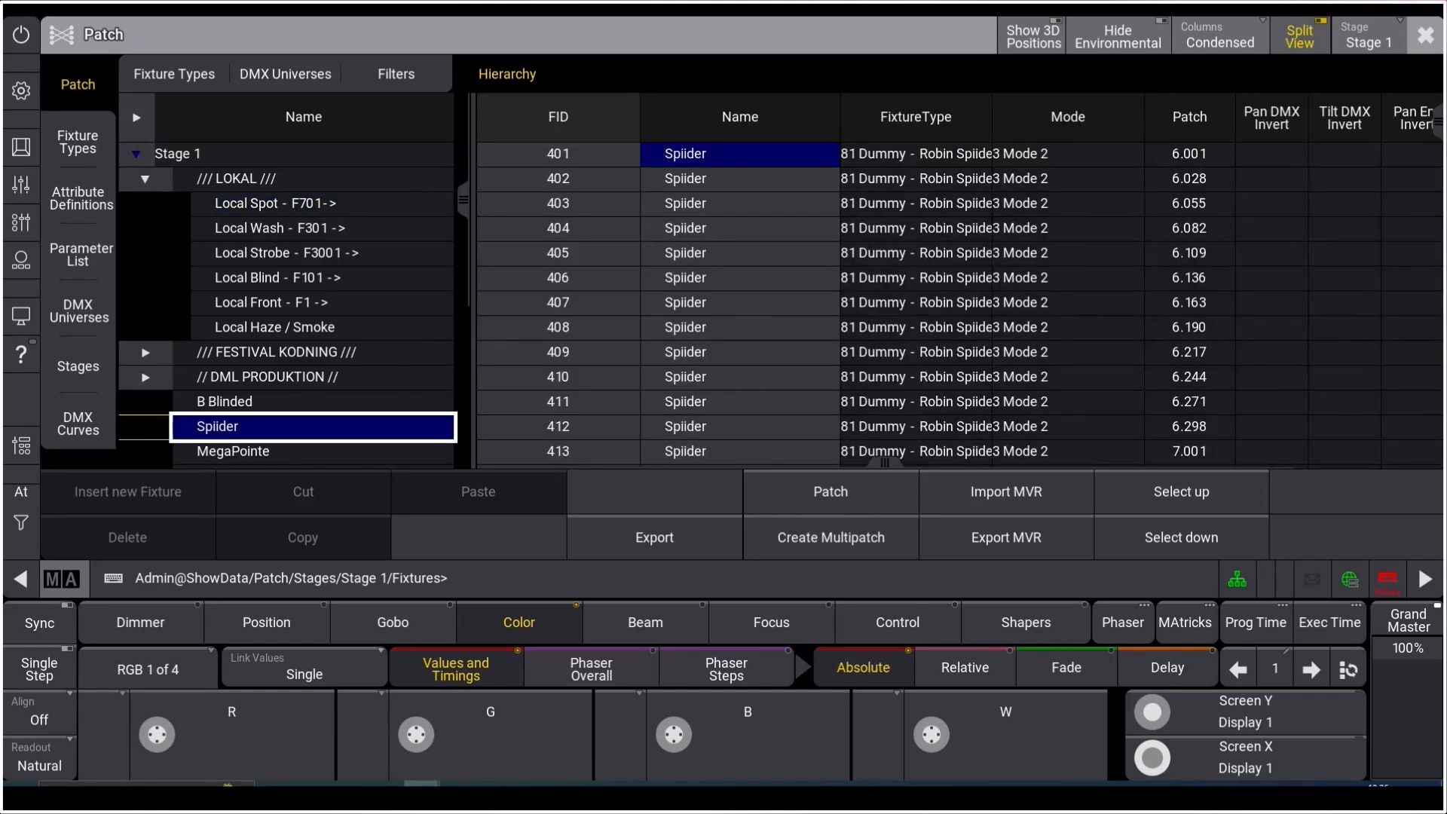
pyautogui.moveTo(992, 117); pyautogui.dragTo(1055, 117)
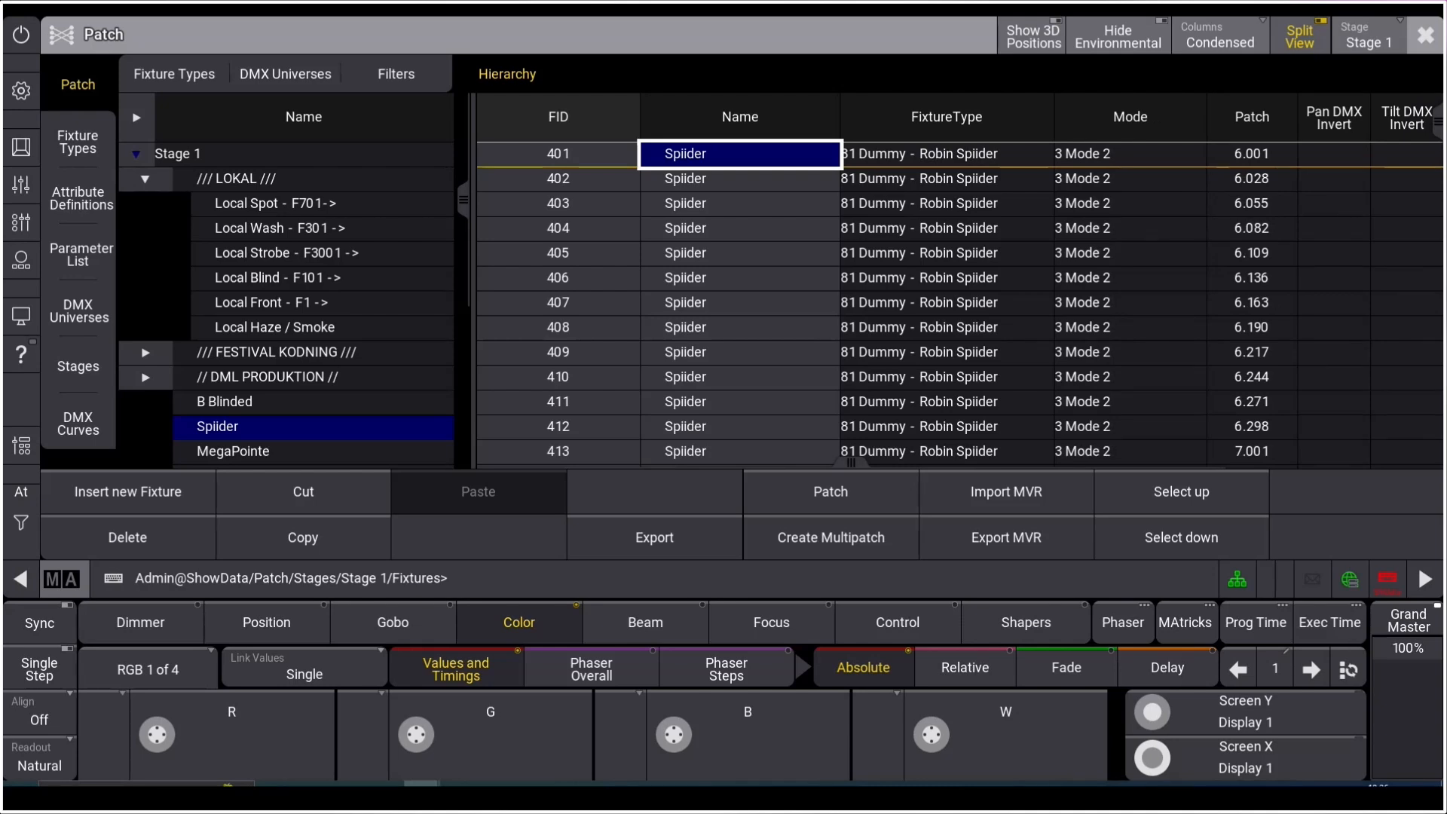
pyautogui.click(558, 117)
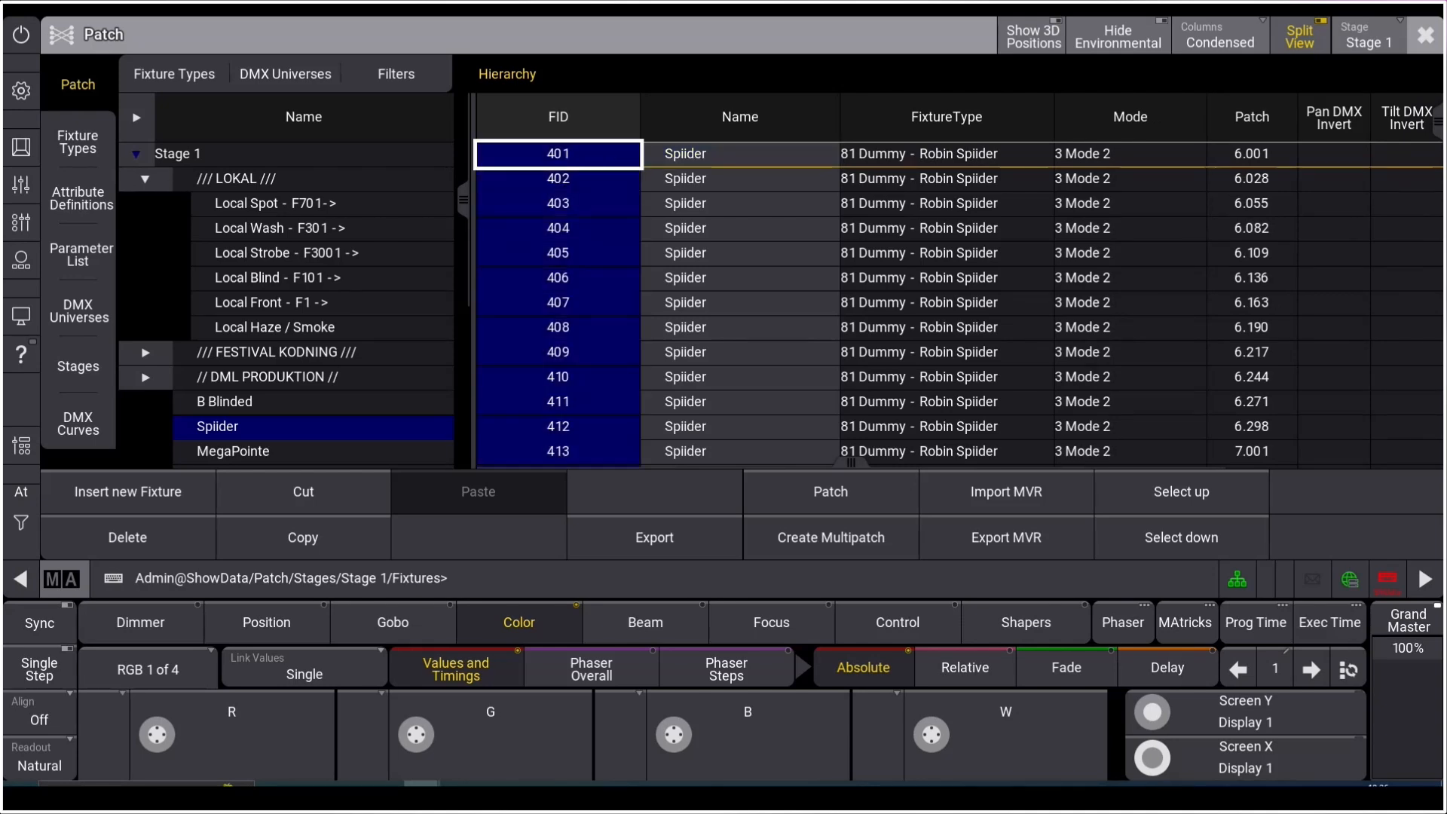
pyautogui.click(303, 537)
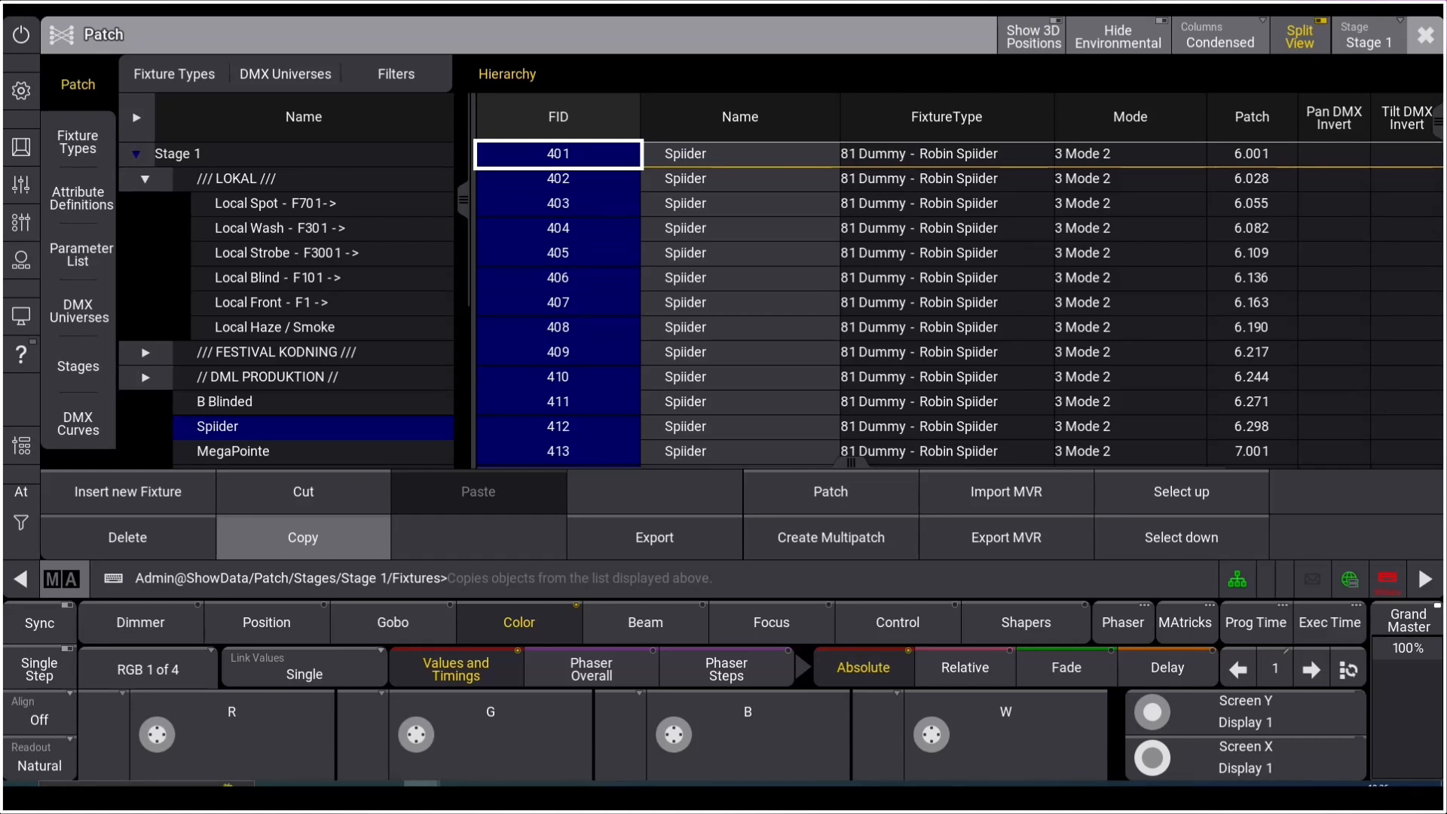
pyautogui.click(280, 228)
pyautogui.click(577, 154)
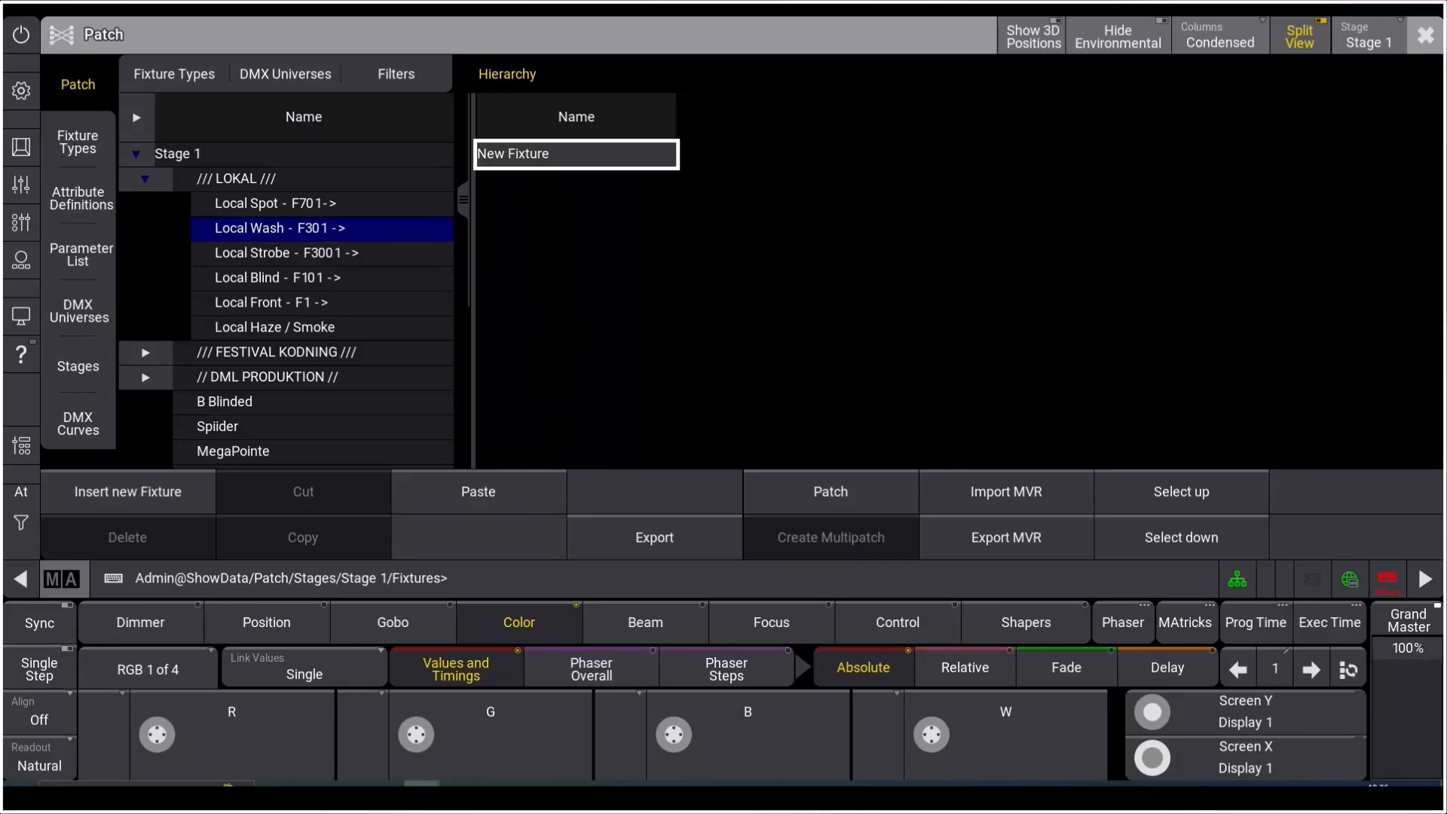
pyautogui.click(478, 491)
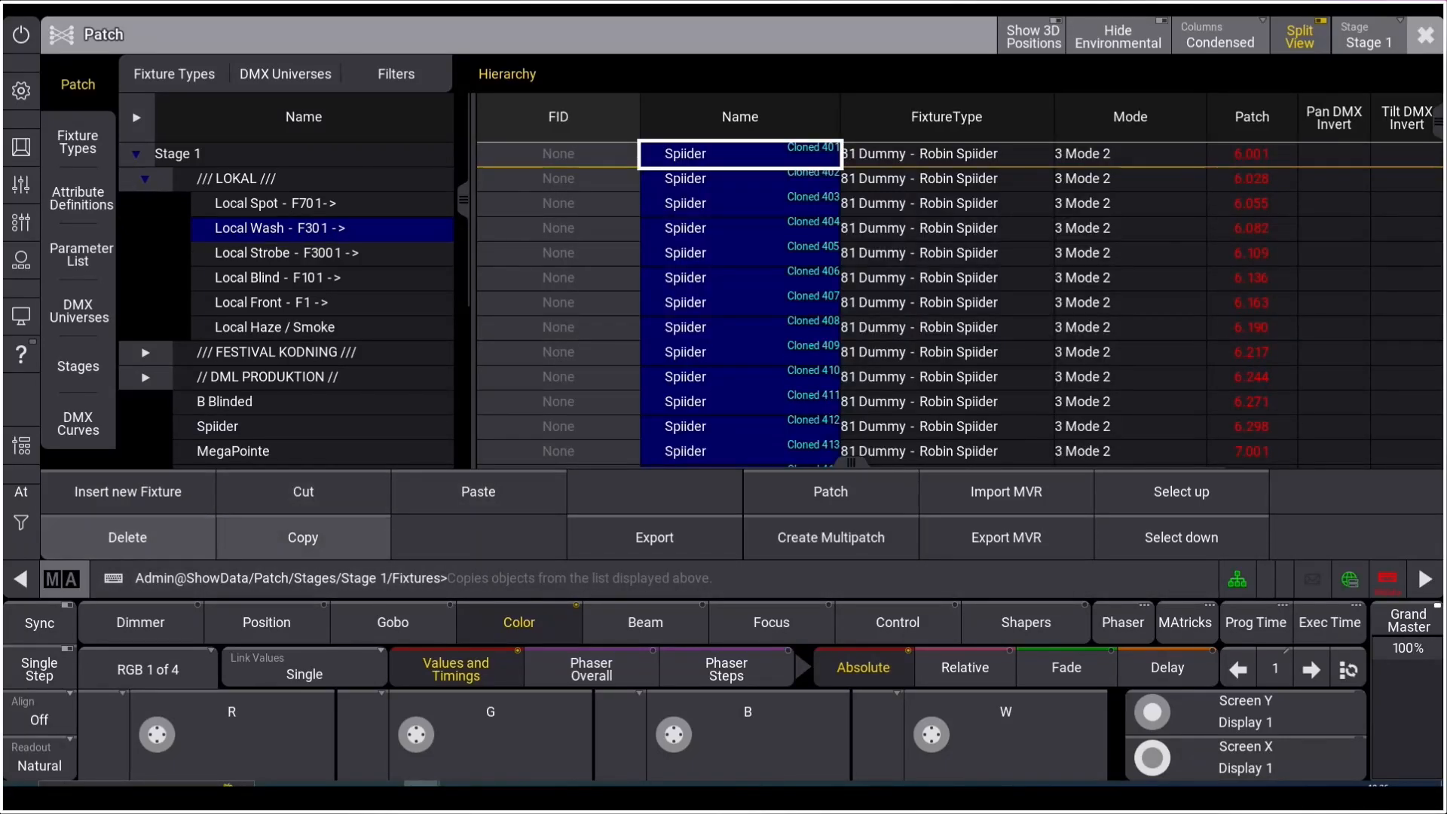
pyautogui.click(128, 537)
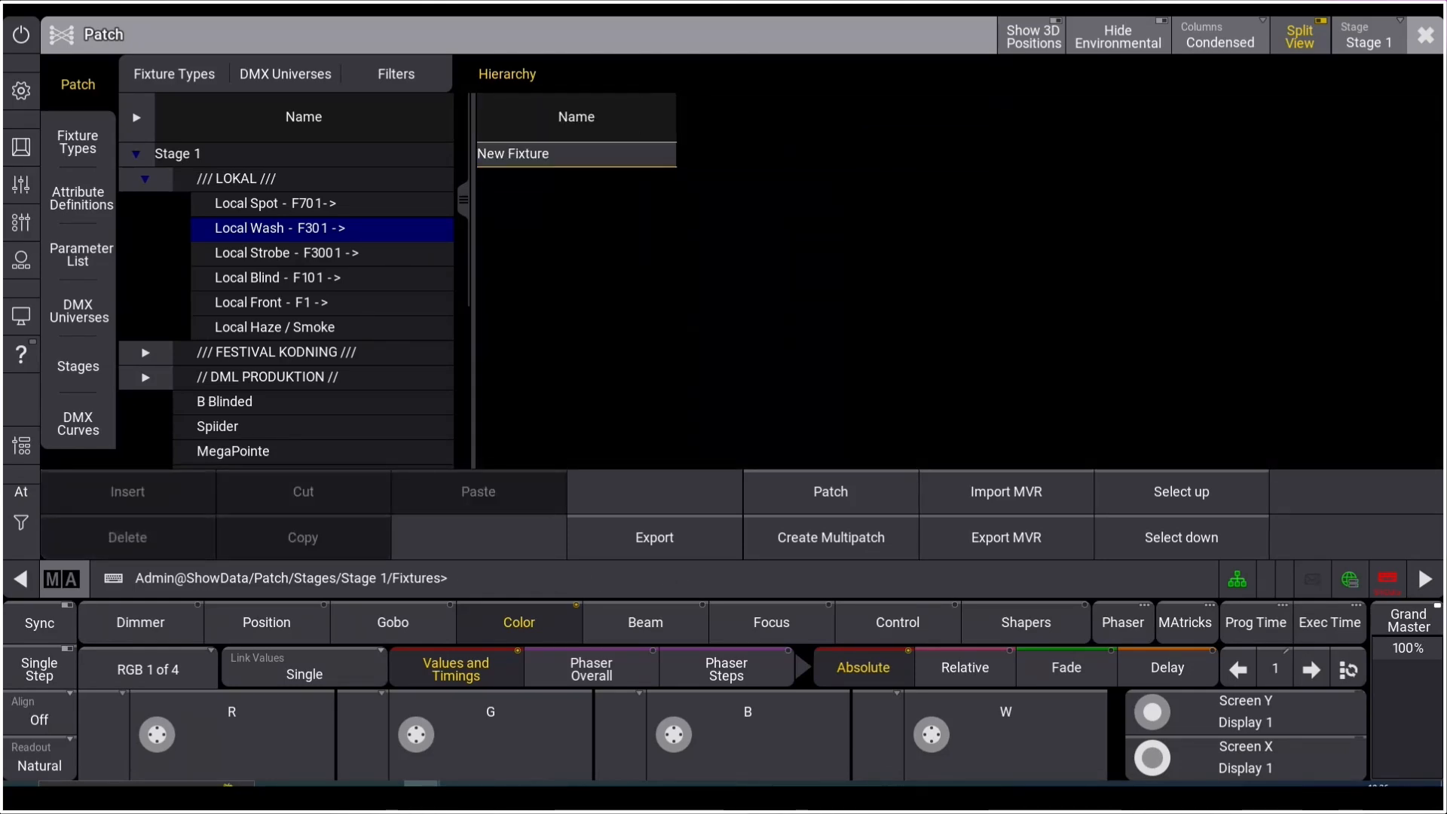
# Step: Move all fixtures from the imported Spiider group into the Local Wash folder by cutting and pasting
pyautogui.click(218, 426)
pyautogui.click(739, 117)
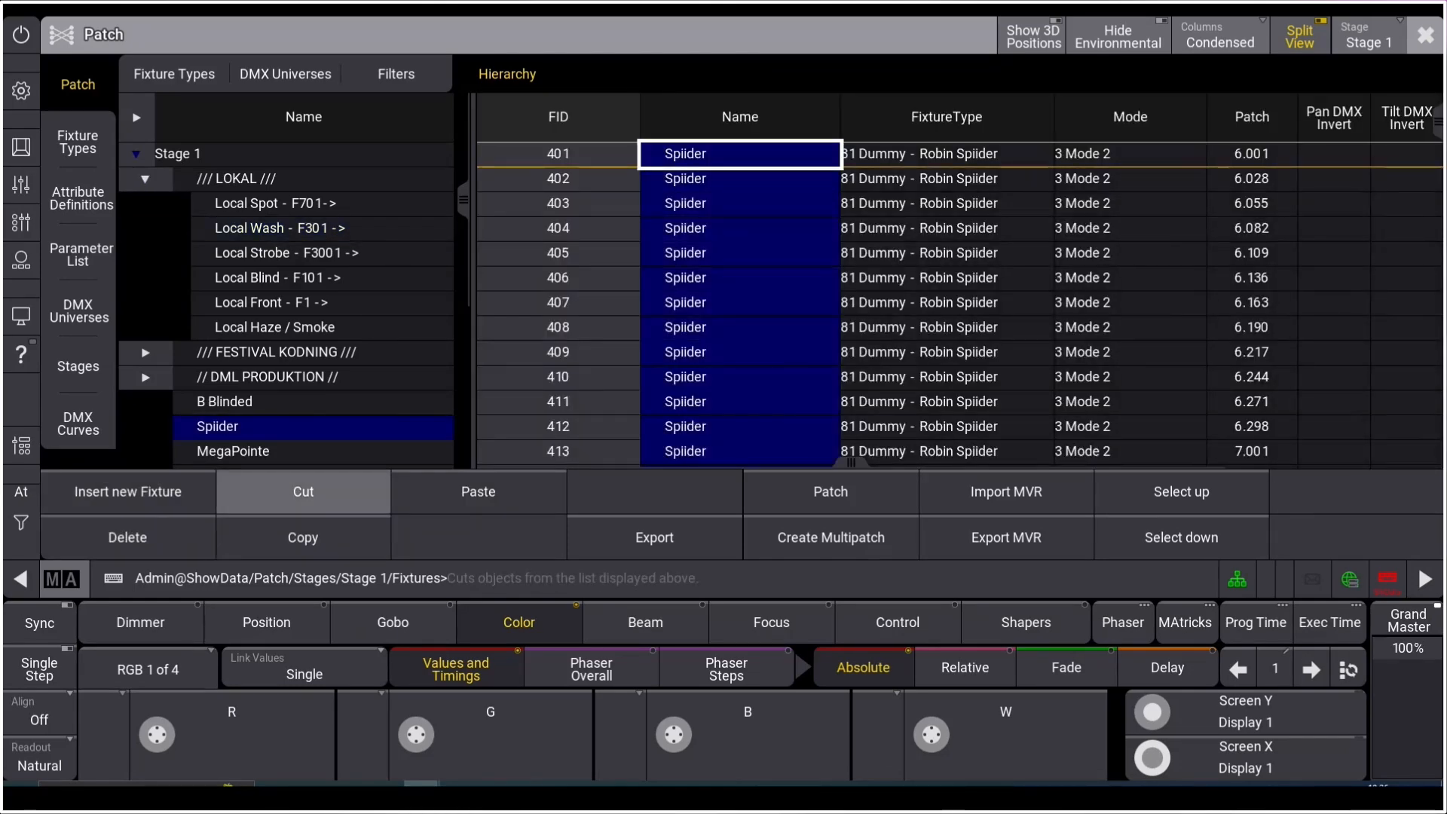
pyautogui.click(303, 492)
pyautogui.click(275, 203)
pyautogui.click(576, 154)
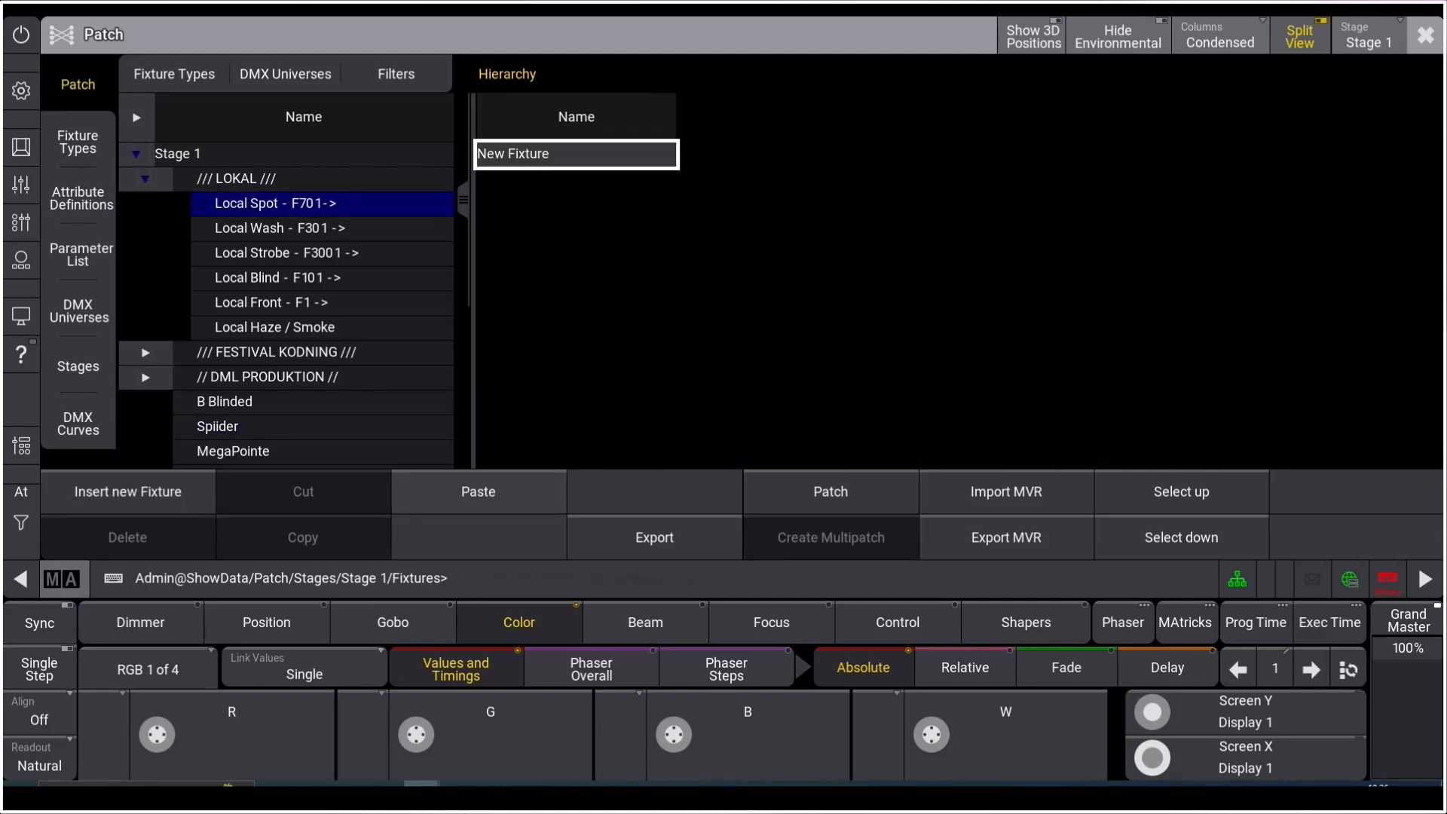
pyautogui.click(278, 228)
pyautogui.click(576, 153)
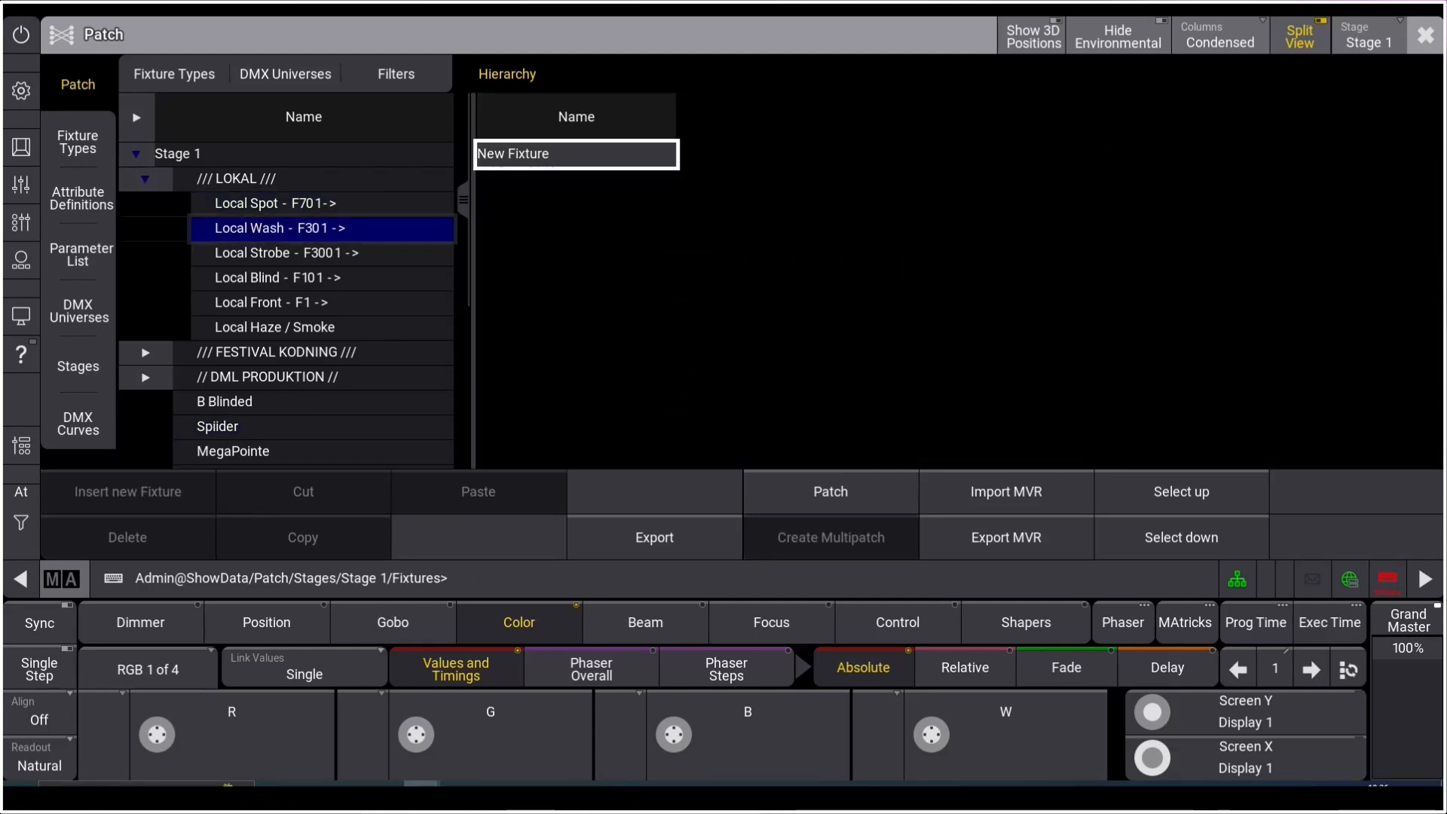
pyautogui.click(477, 491)
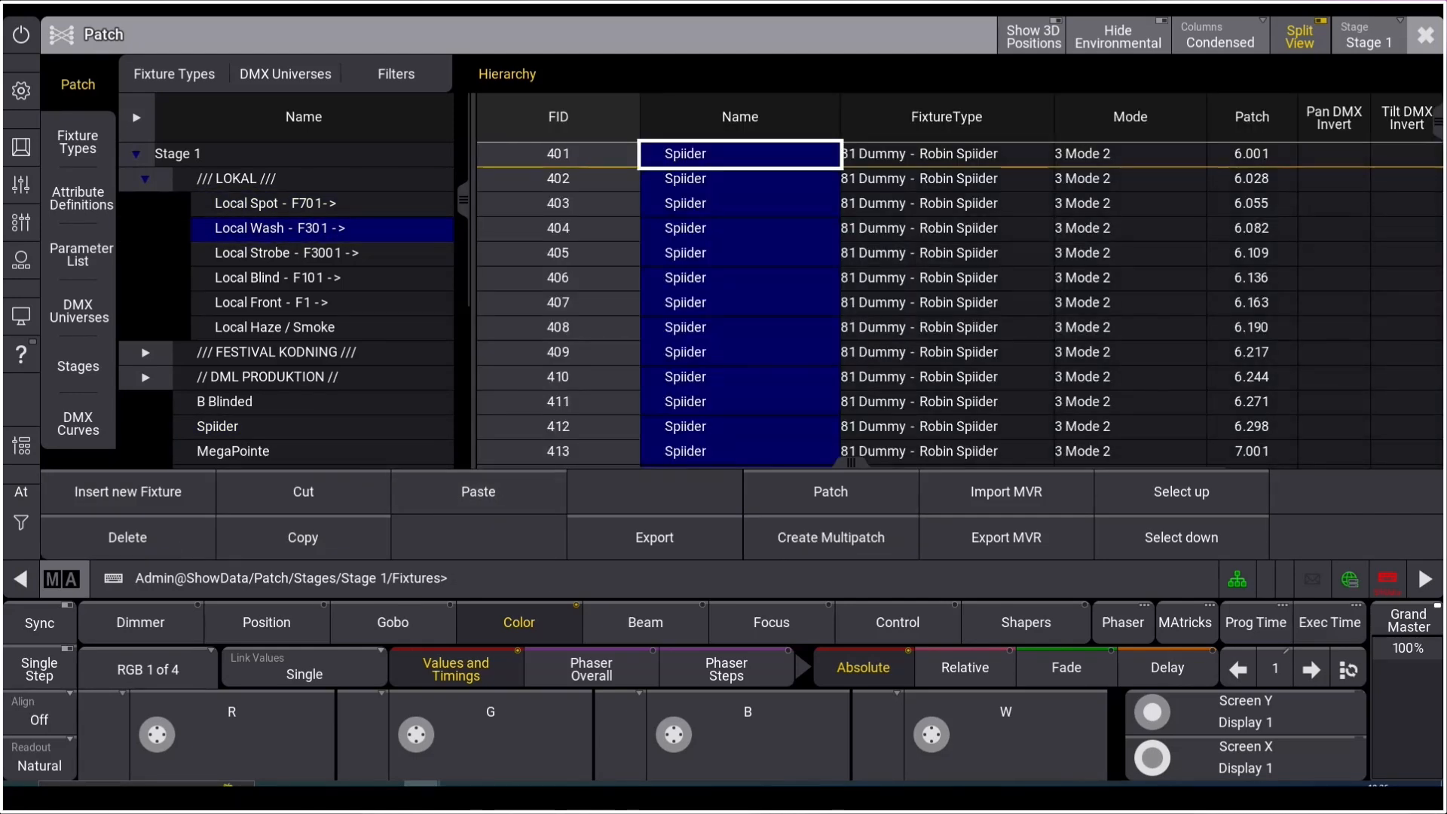
# Step: Renumber the fixture IDs of all Spiiders in Local Wash starting from 301
pyautogui.click(558, 117)
pyautogui.rightClick(558, 154)
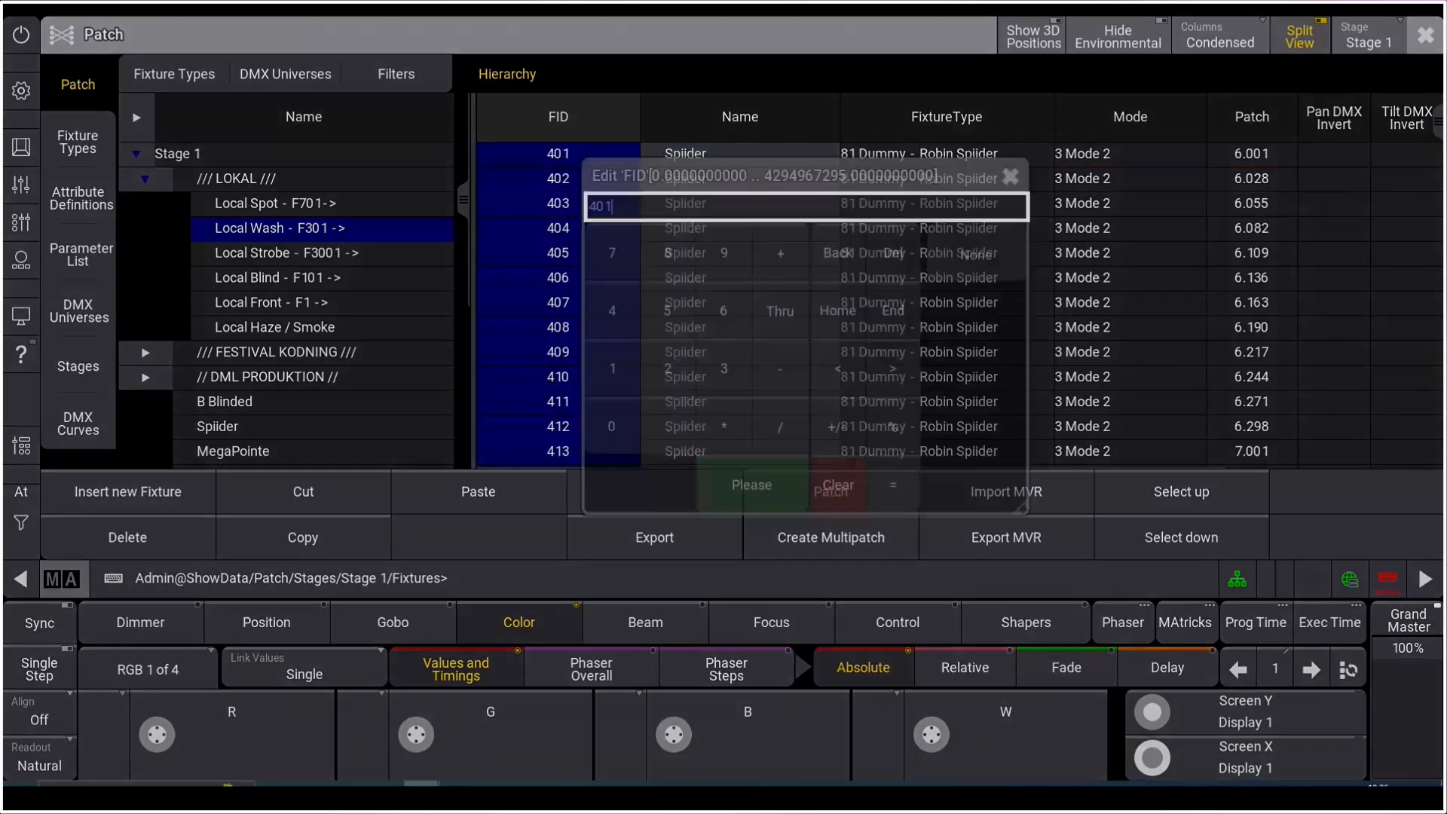
pyautogui.click(723, 369)
pyautogui.click(612, 426)
pyautogui.click(612, 368)
pyautogui.click(751, 484)
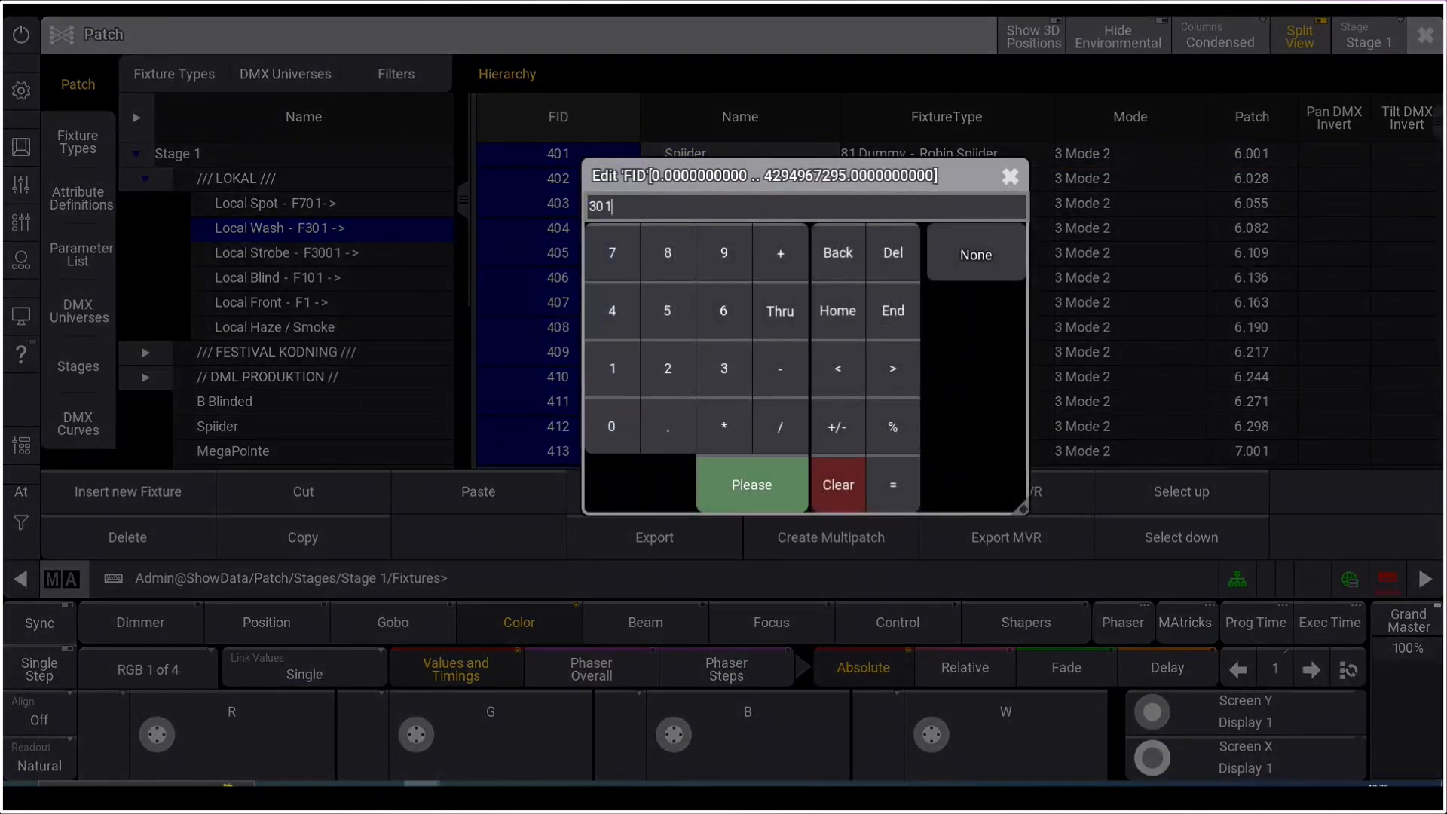
pyautogui.click(597, 464)
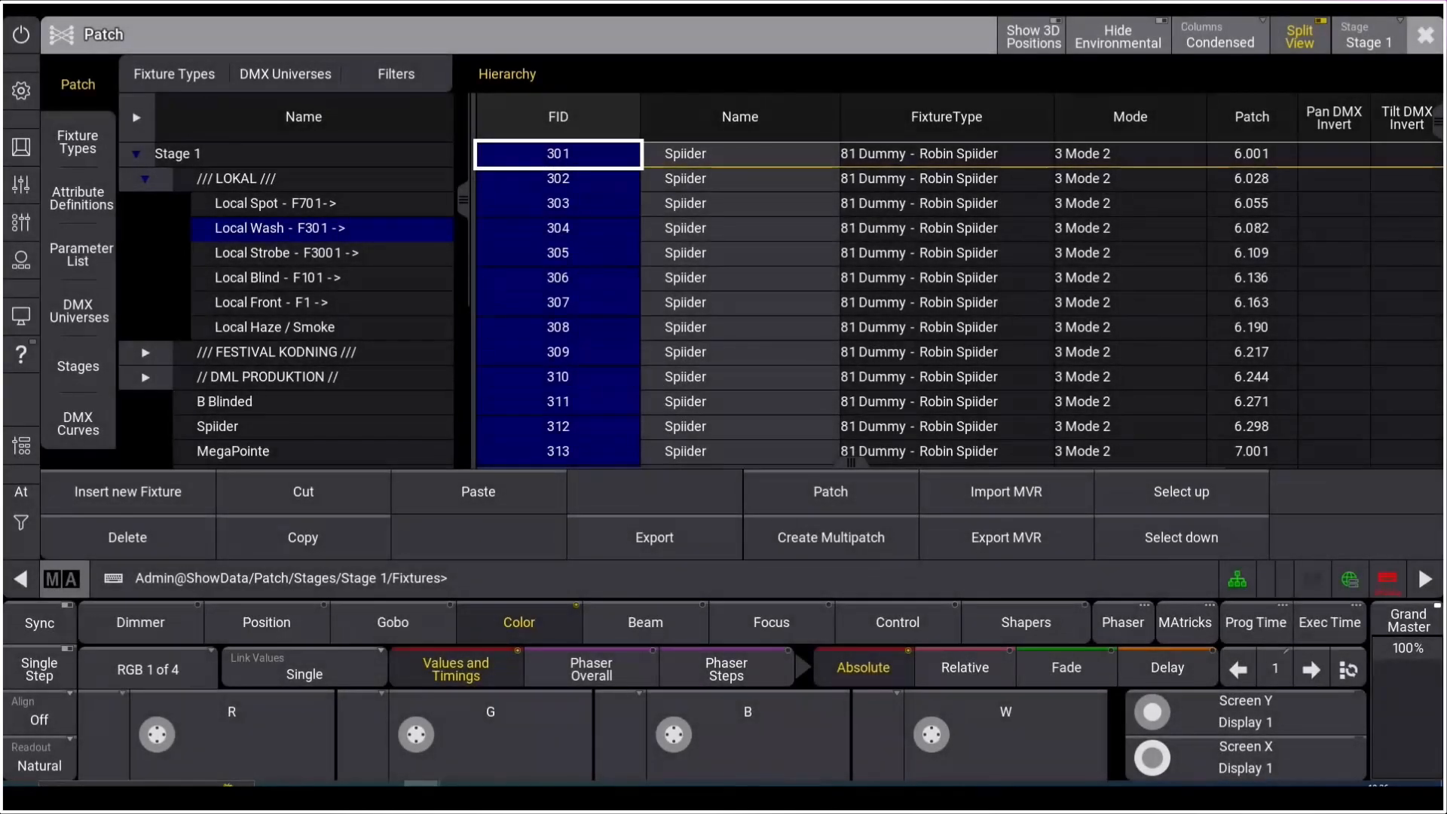
# Step: Look through the imported fixture groups from B Blinded to BMFL FollowSpot, checking their fixture IDs and patch
pyautogui.moveTo(464, 199); pyautogui.dragTo(464, 297)
pyautogui.click(313, 254)
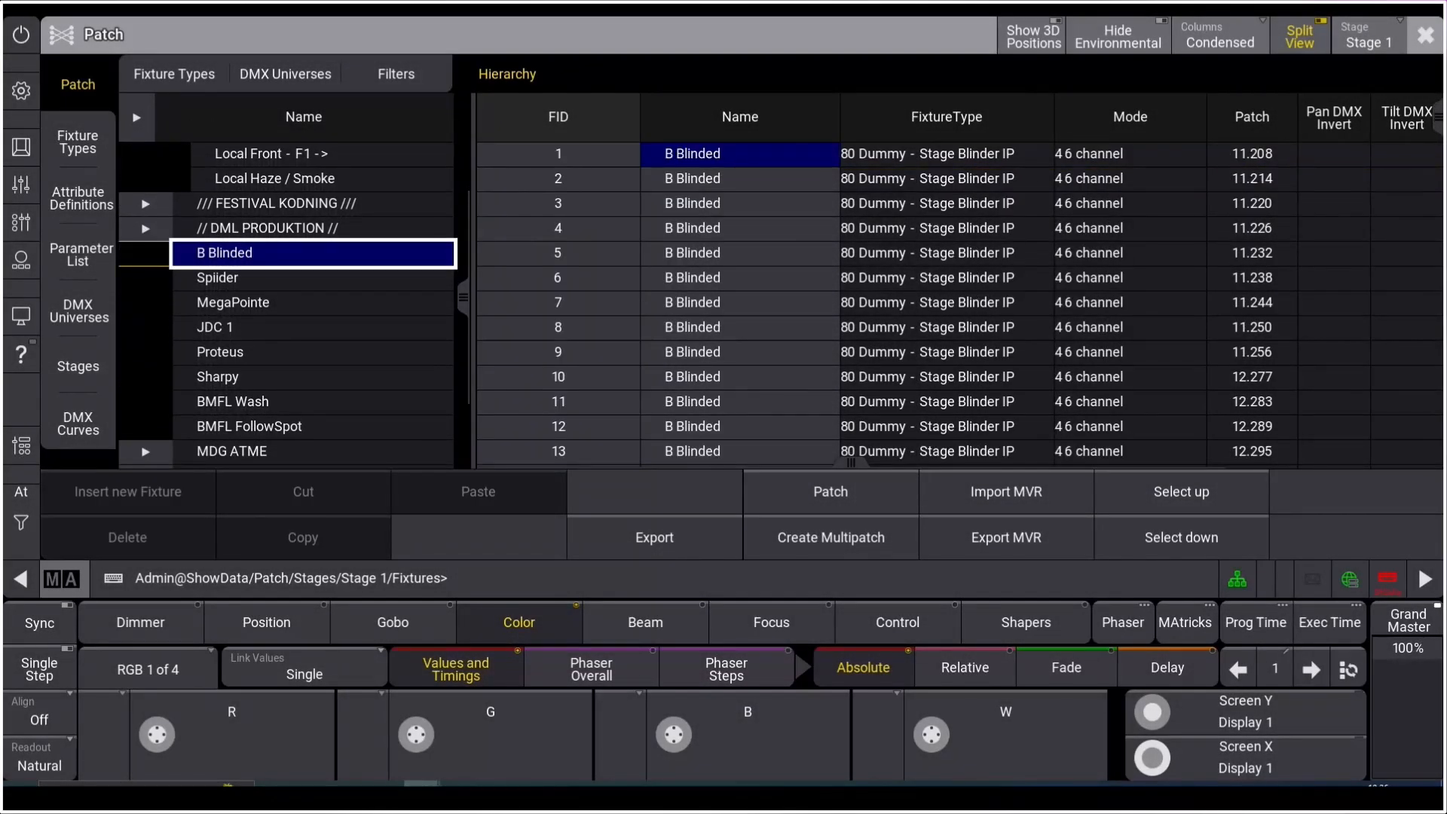
pyautogui.click(312, 278)
pyautogui.click(312, 303)
pyautogui.click(313, 328)
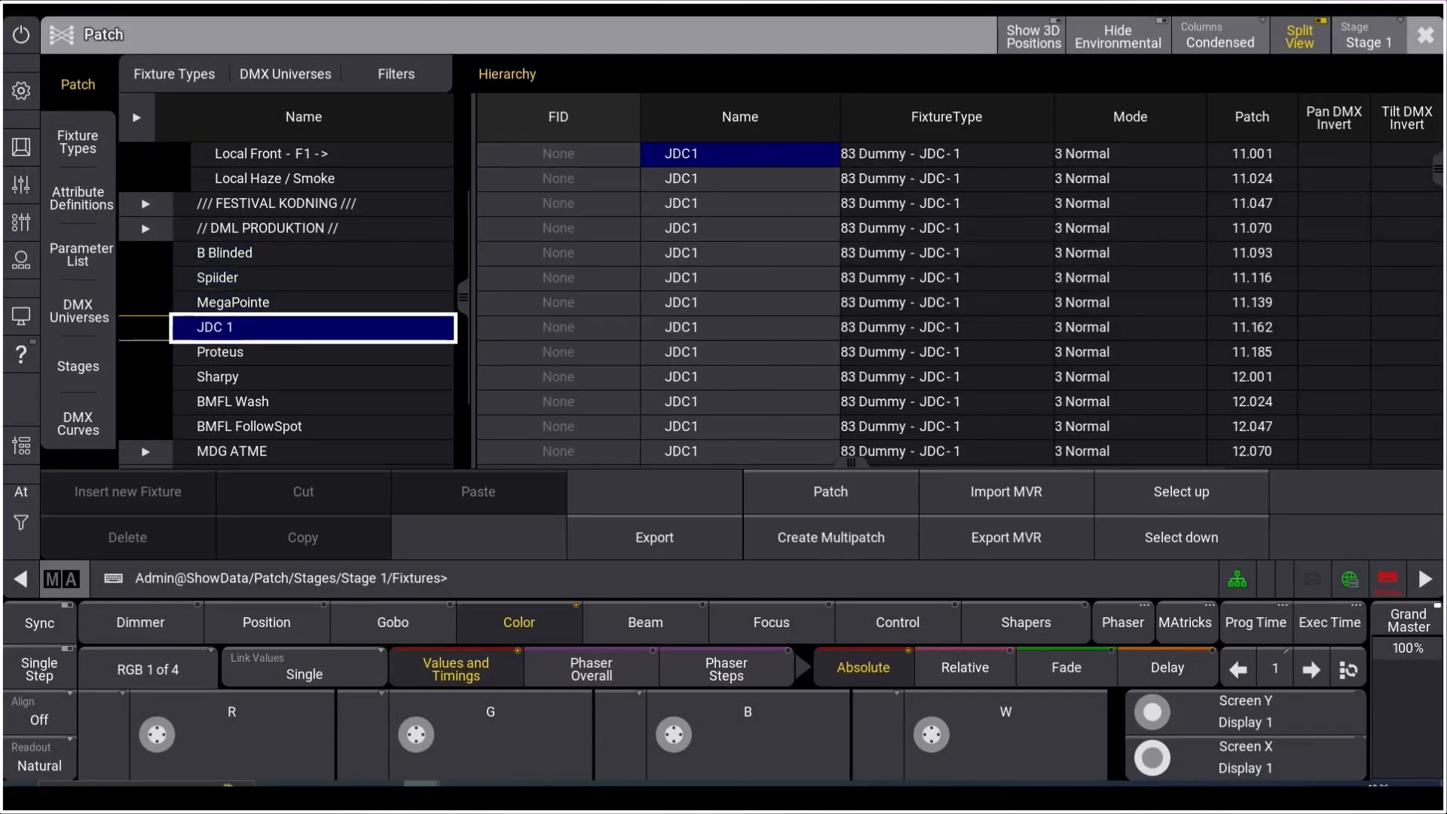
pyautogui.click(558, 352)
pyautogui.scroll(-10, 558, 352)
pyautogui.click(312, 352)
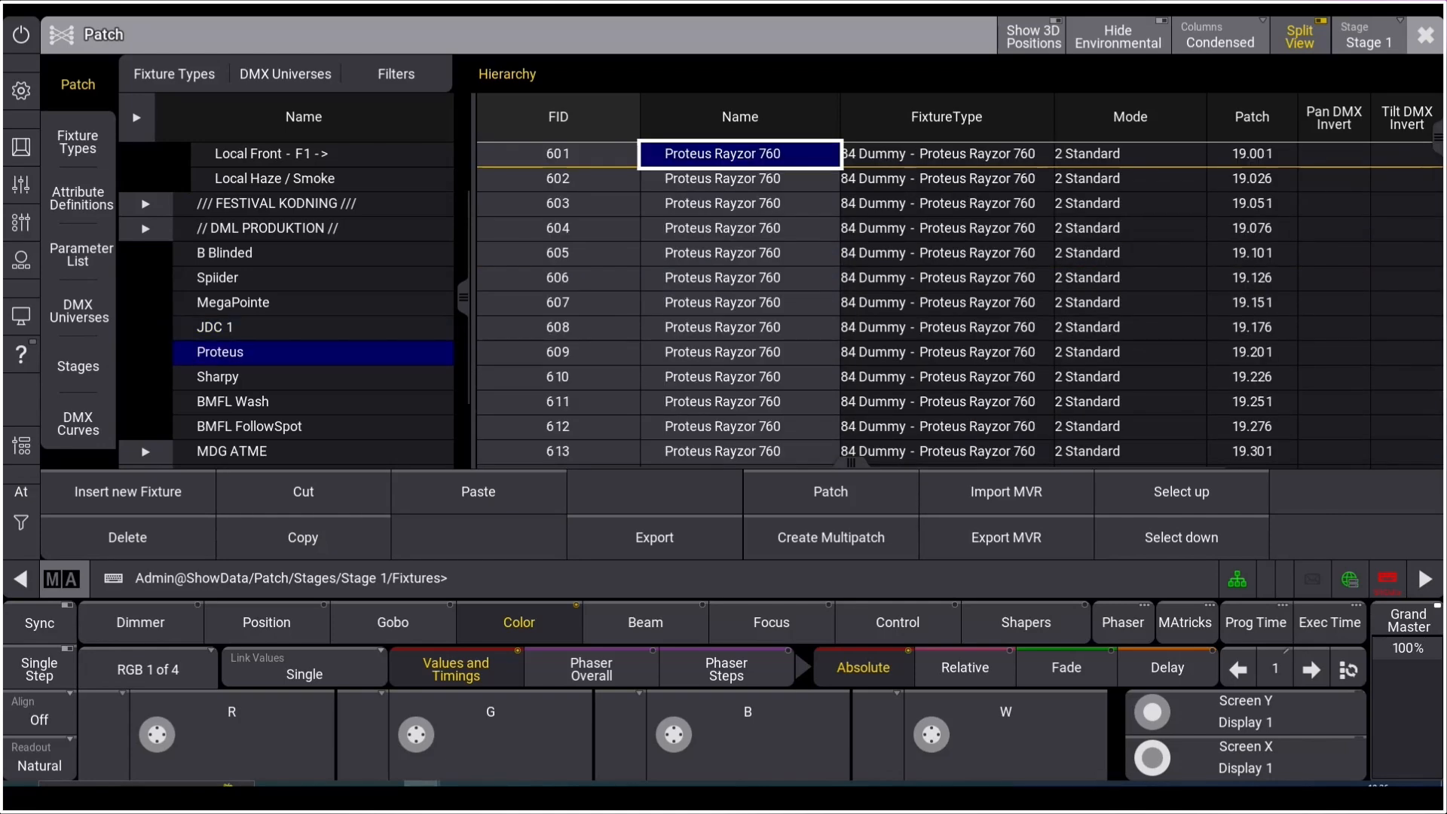
pyautogui.click(313, 353)
pyautogui.click(312, 377)
pyautogui.click(313, 402)
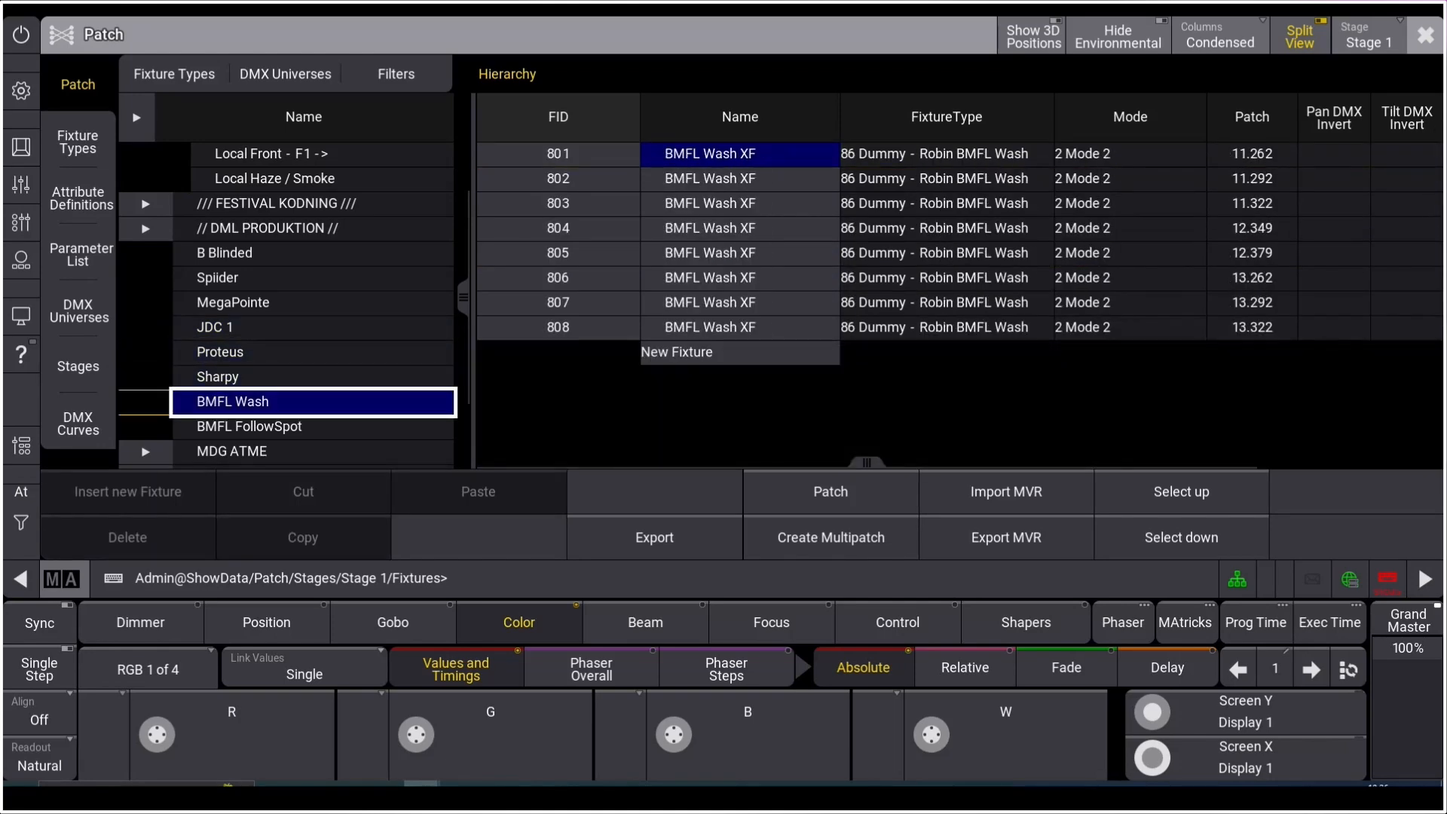
pyautogui.click(312, 428)
# Step: Examine the fixture IDs throughout the imported JDC 1 group
pyautogui.click(313, 327)
pyautogui.click(559, 155)
pyautogui.scroll(-5, 558, 154)
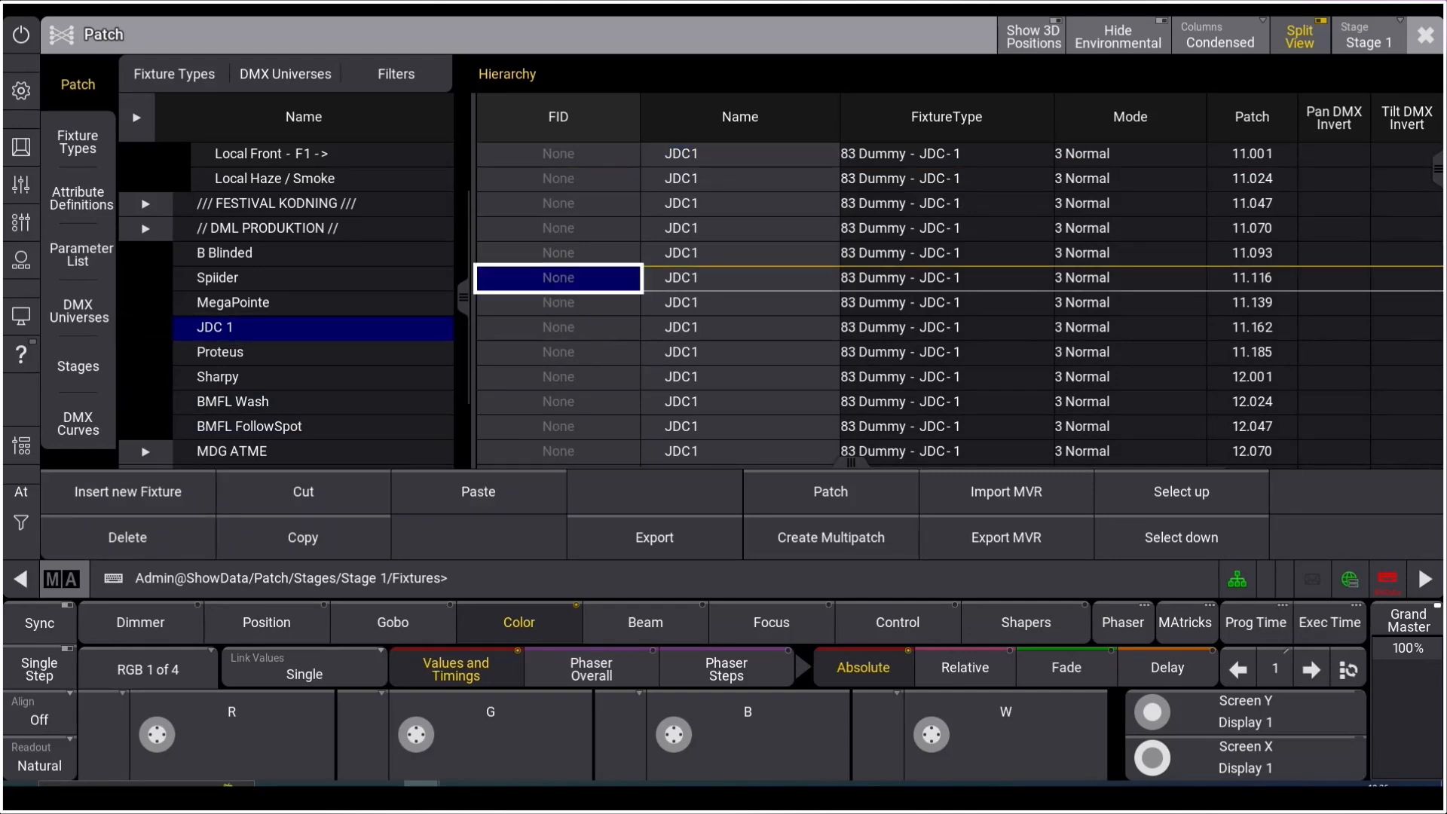
pyautogui.scroll(5, 558, 154)
pyautogui.scroll(-20, 559, 155)
pyautogui.scroll(12, 558, 155)
pyautogui.scroll(15, 558, 157)
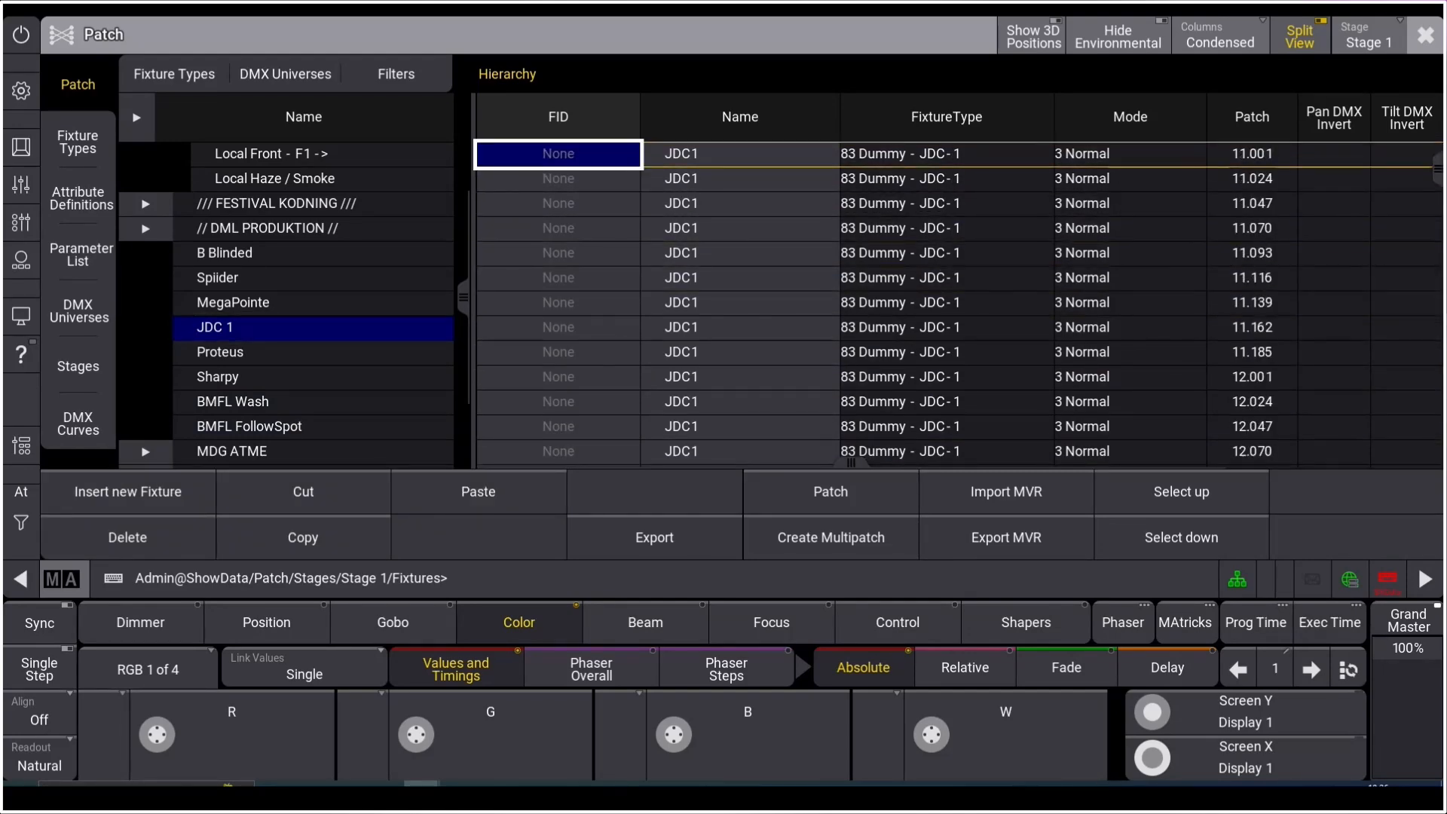
pyautogui.click(313, 328)
pyautogui.scroll(13, 313, 327)
# Step: Replace the fixture type of all Local Wash Spiiders with the library's Robe Lighting Robin Spiider in Mode 2 - Basic
pyautogui.click(312, 228)
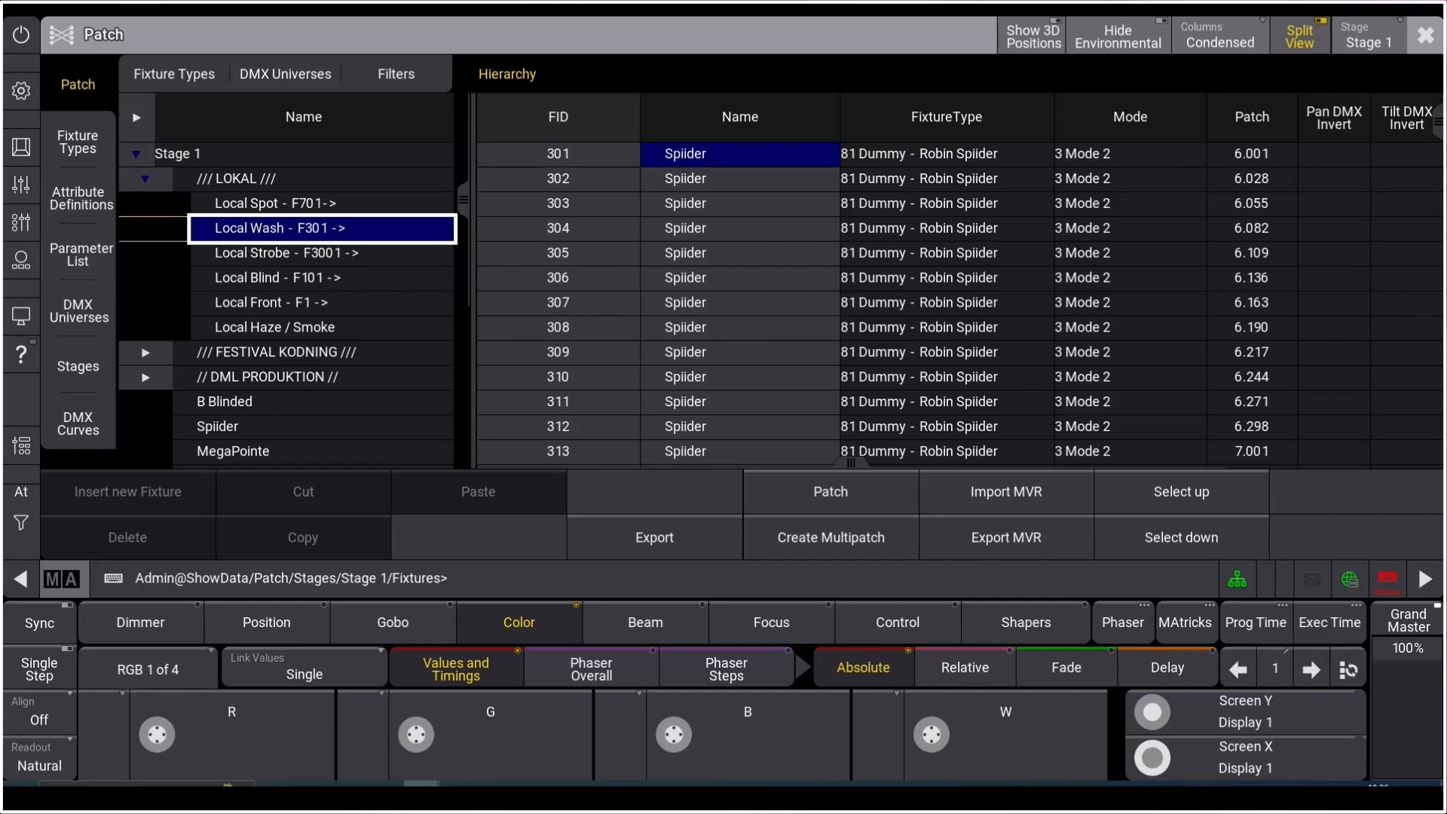
pyautogui.click(946, 118)
pyautogui.rightClick(946, 153)
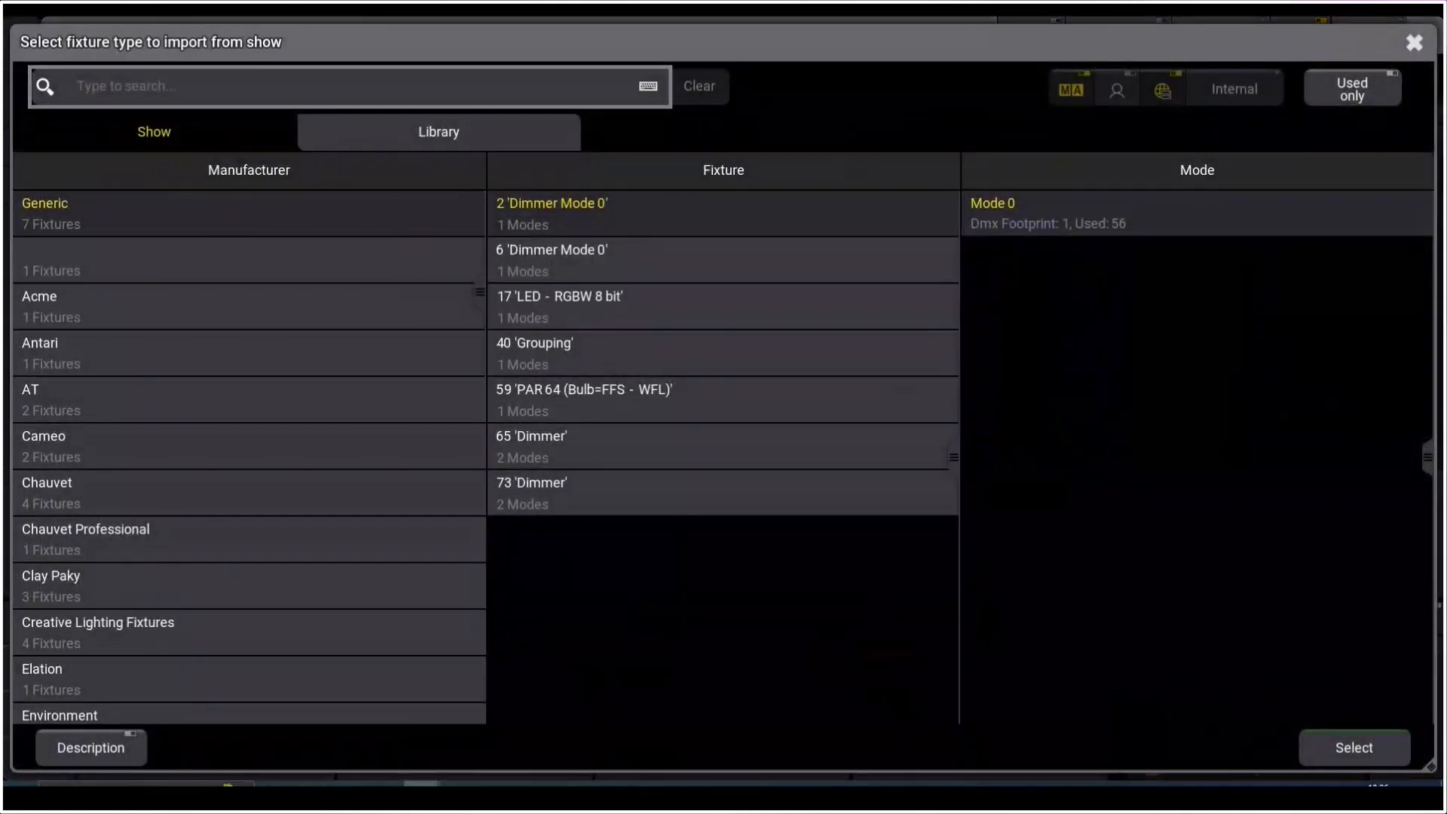
pyautogui.click(439, 132)
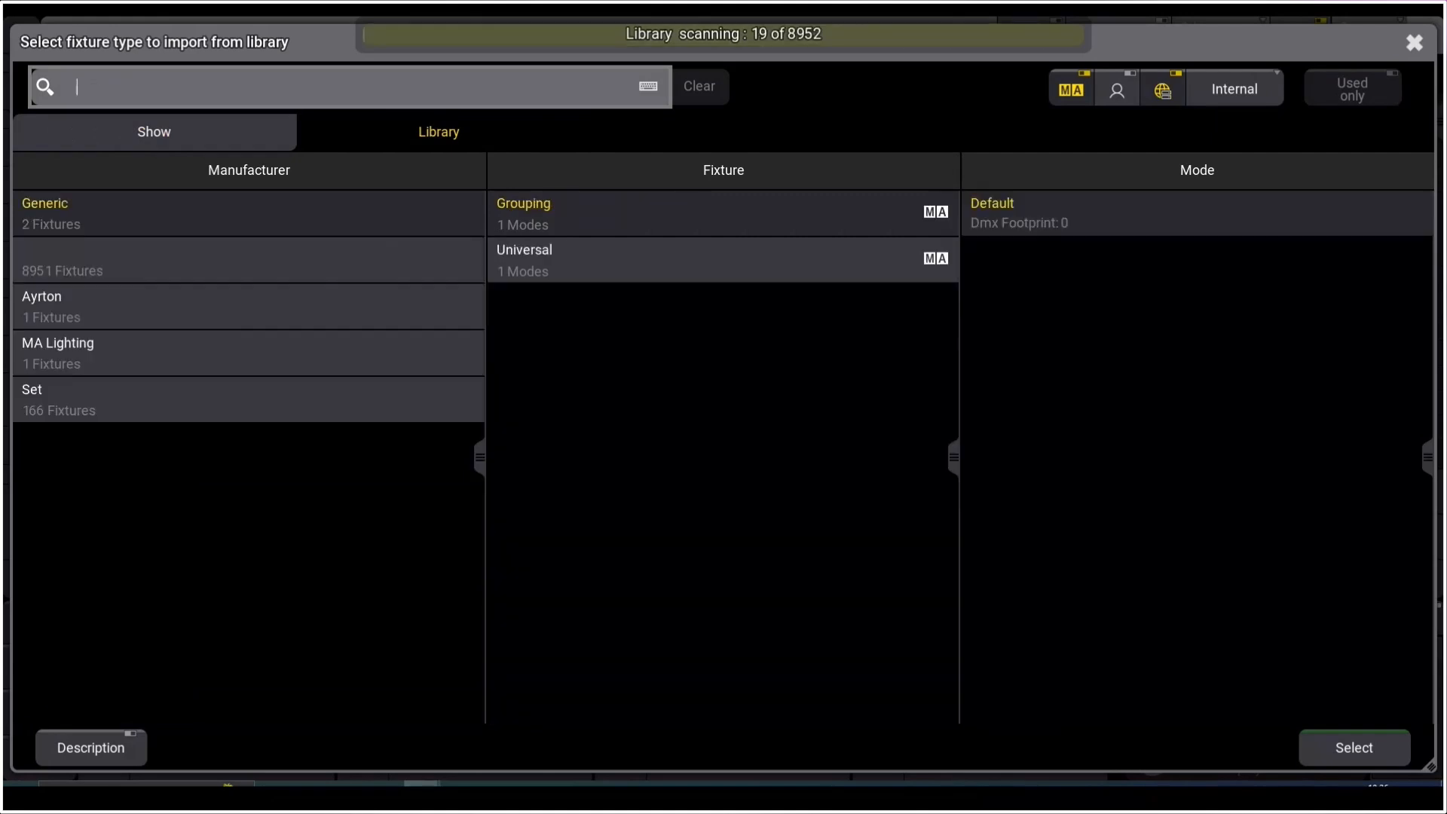
pyautogui.write('rob')
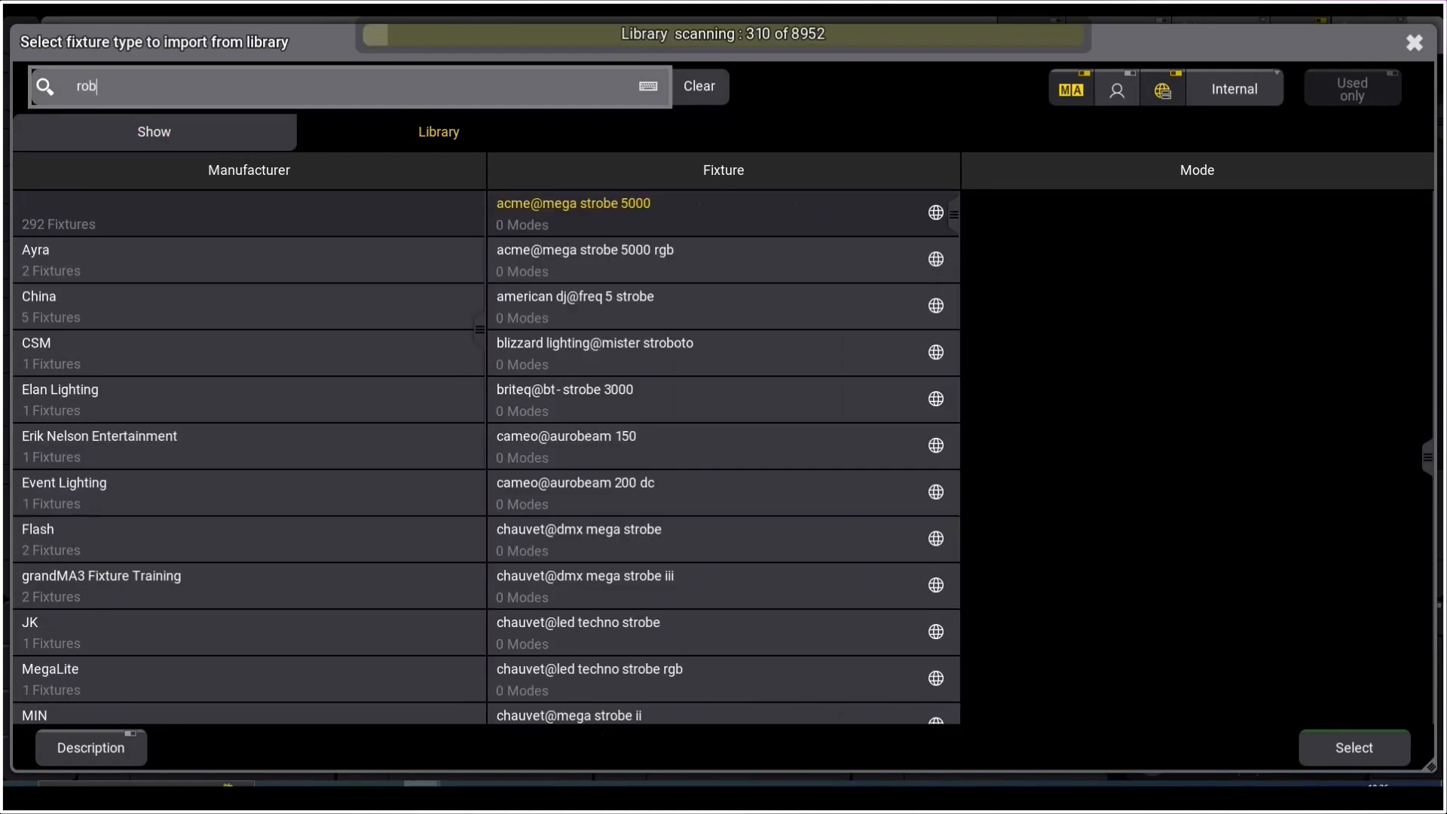
pyautogui.write('e spiider')
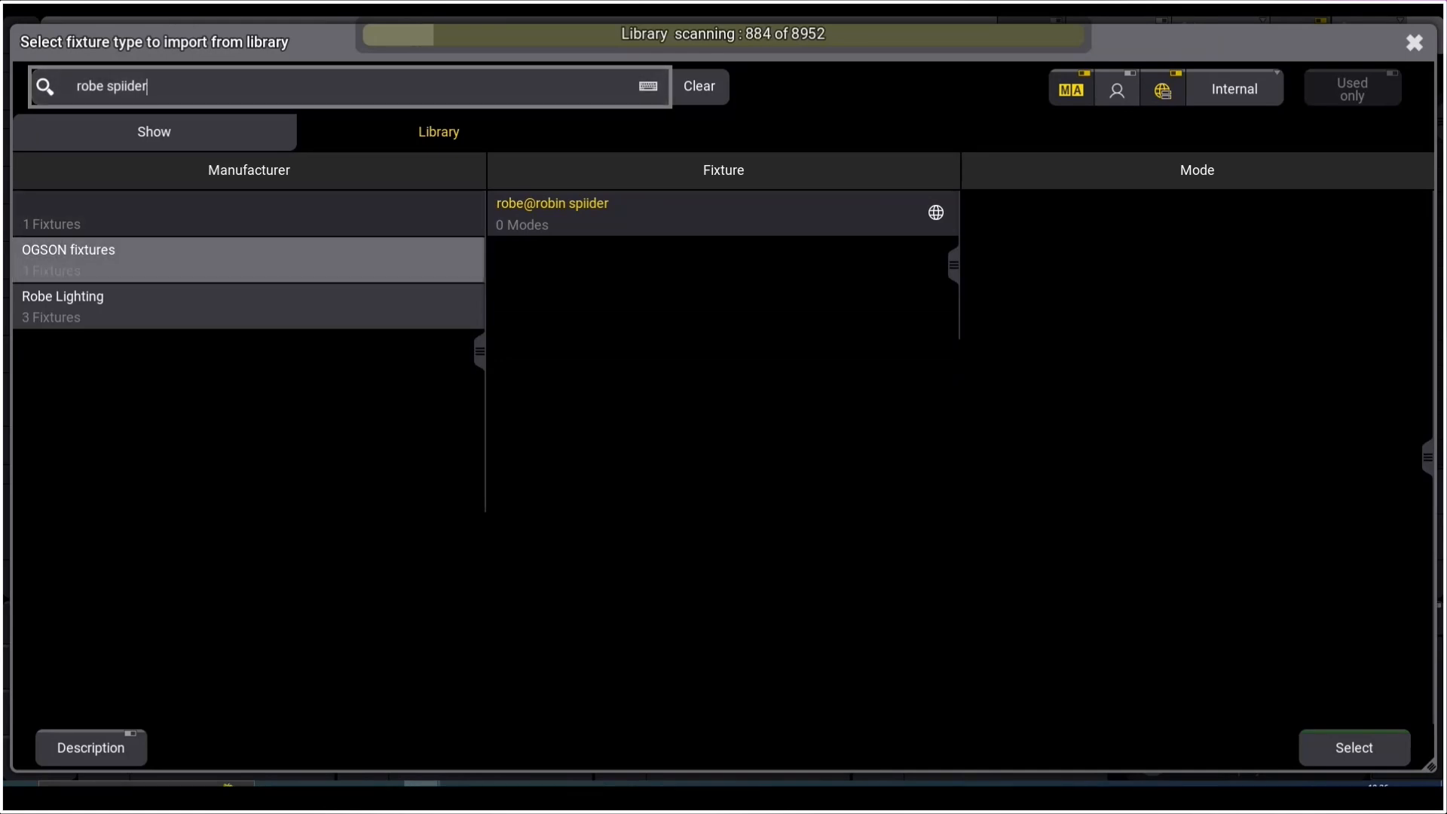
pyautogui.click(249, 306)
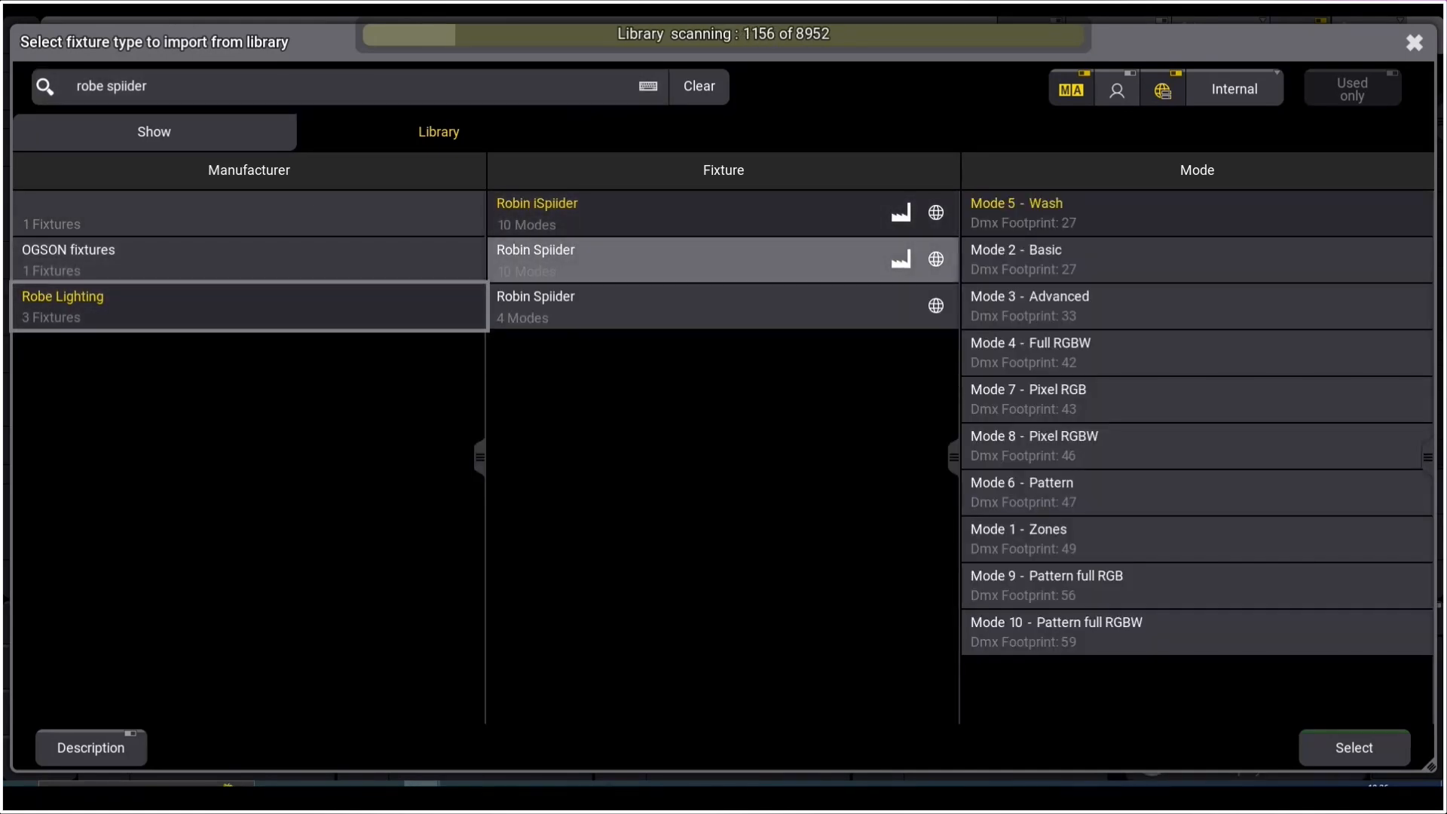
pyautogui.click(724, 260)
pyautogui.click(1197, 260)
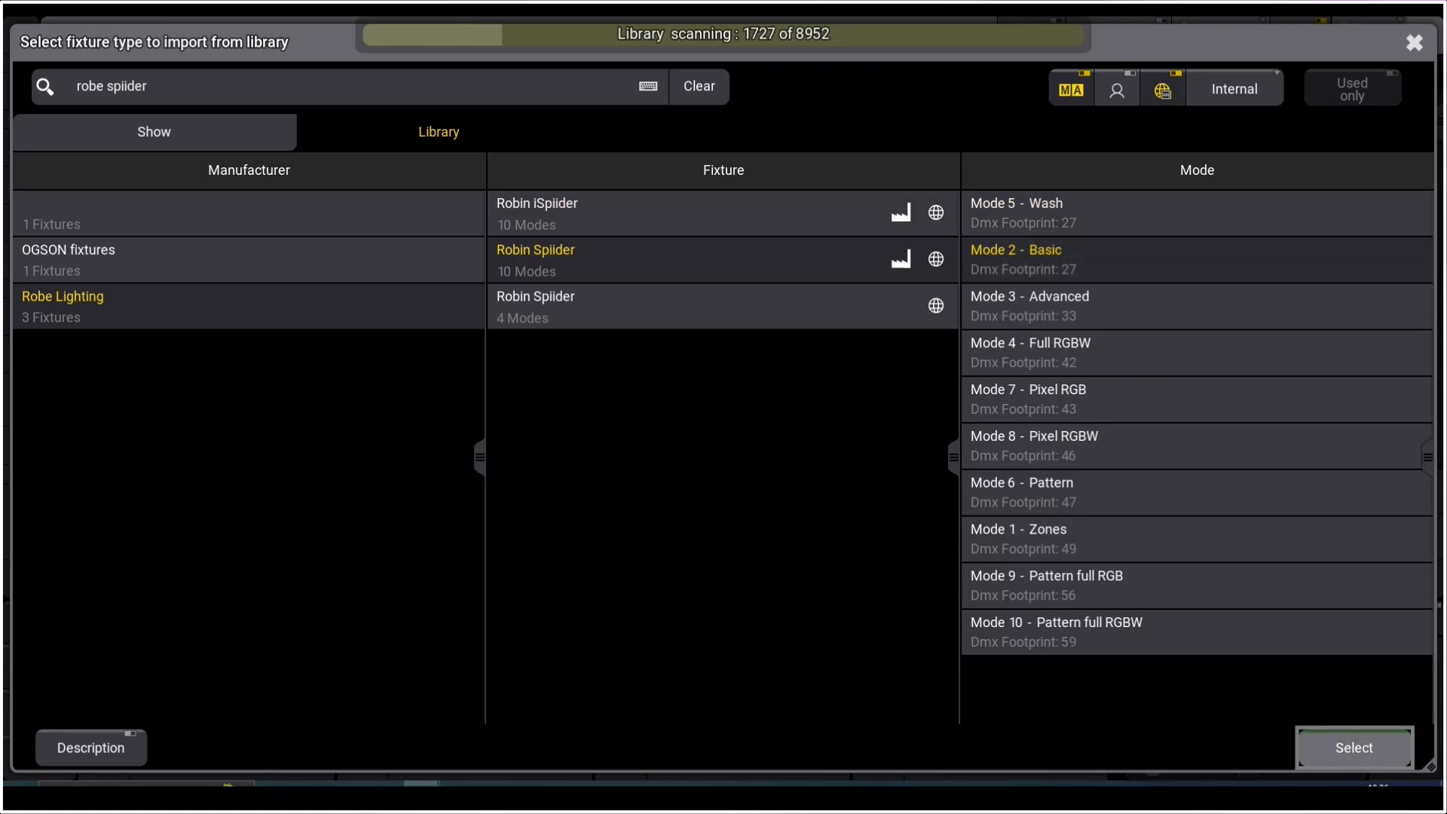
pyautogui.click(1354, 747)
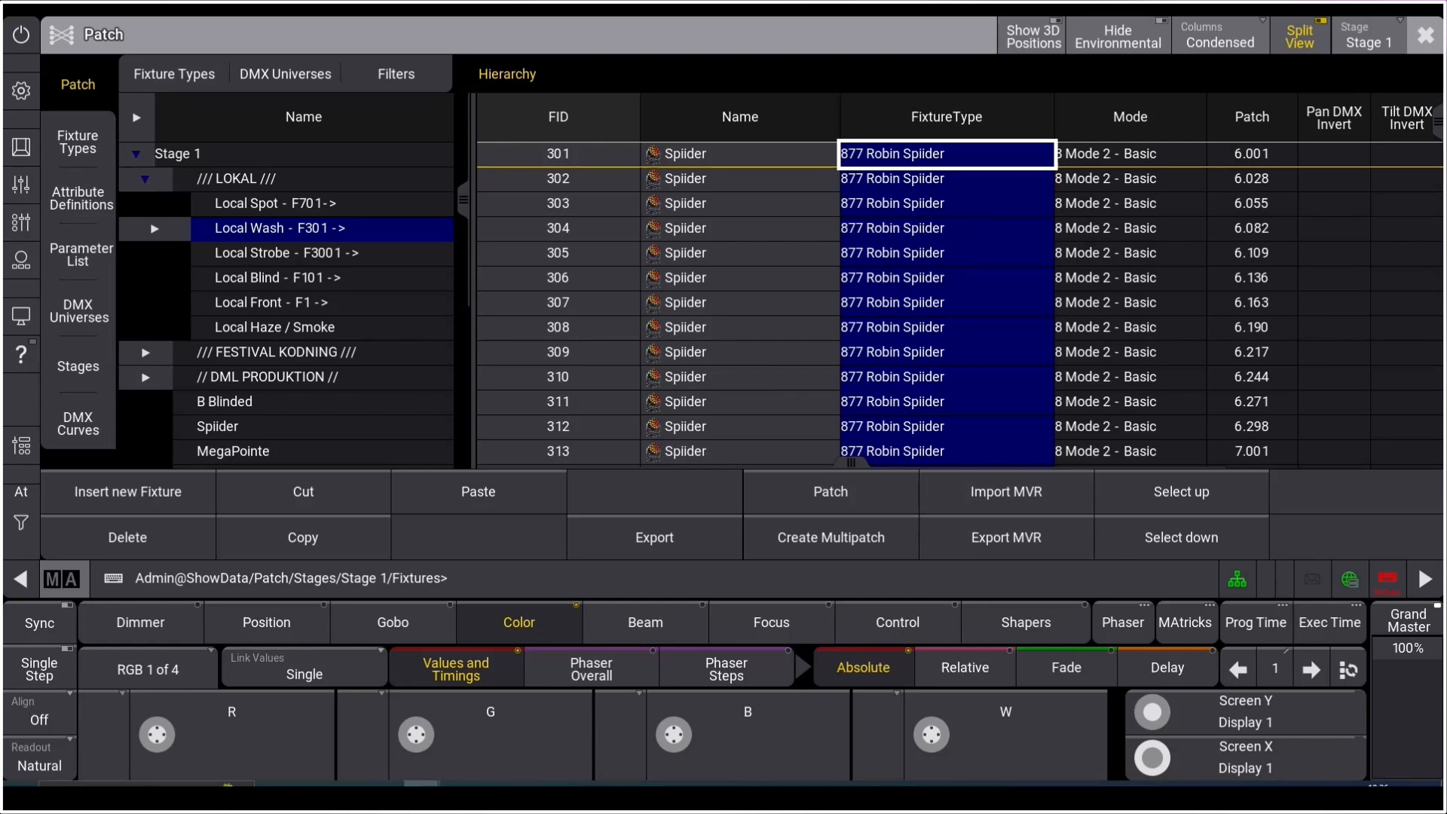
# Step: Check the fixture type of the first fixture in the imported B Blinded group
pyautogui.click(314, 402)
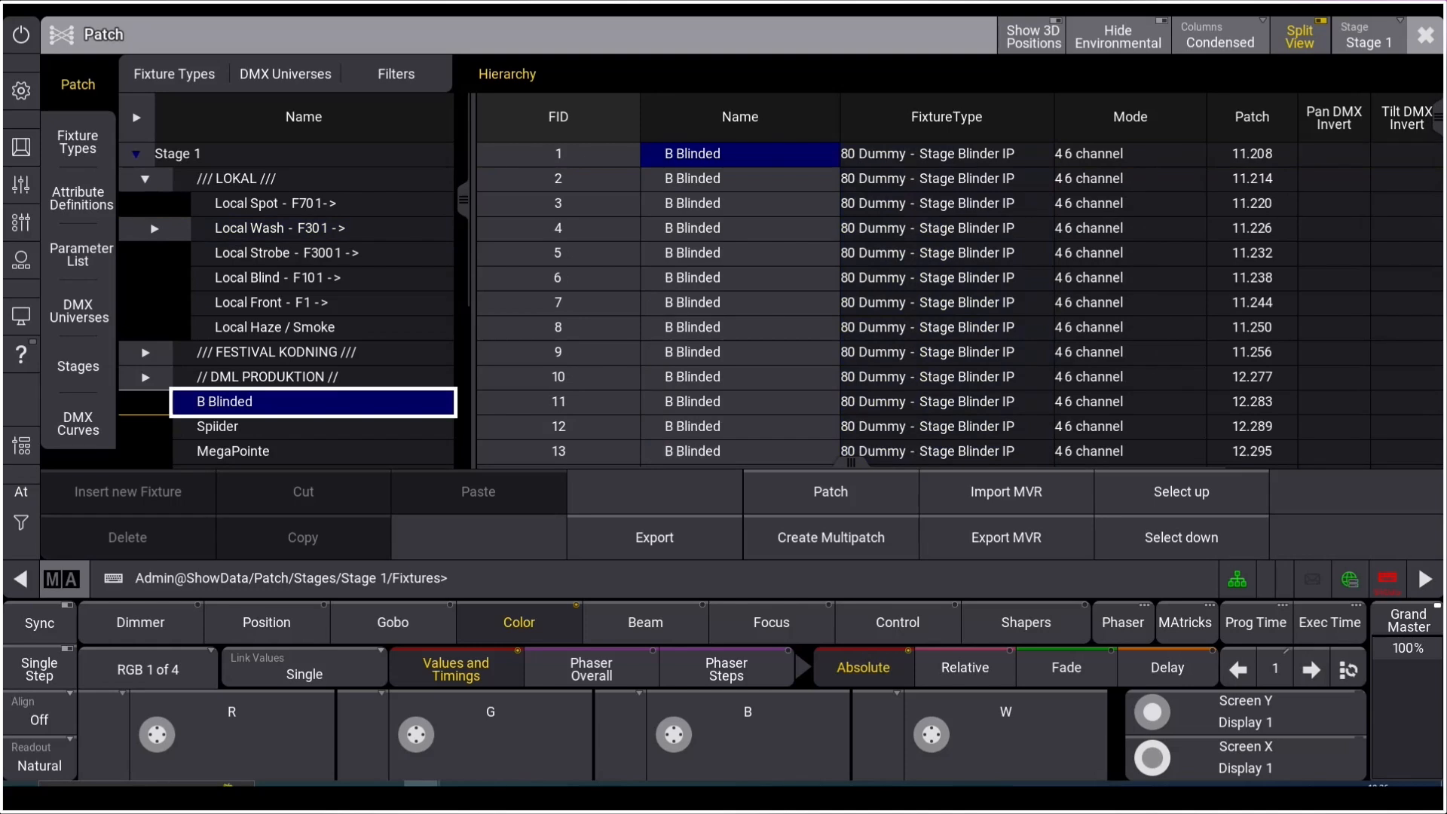
pyautogui.click(946, 154)
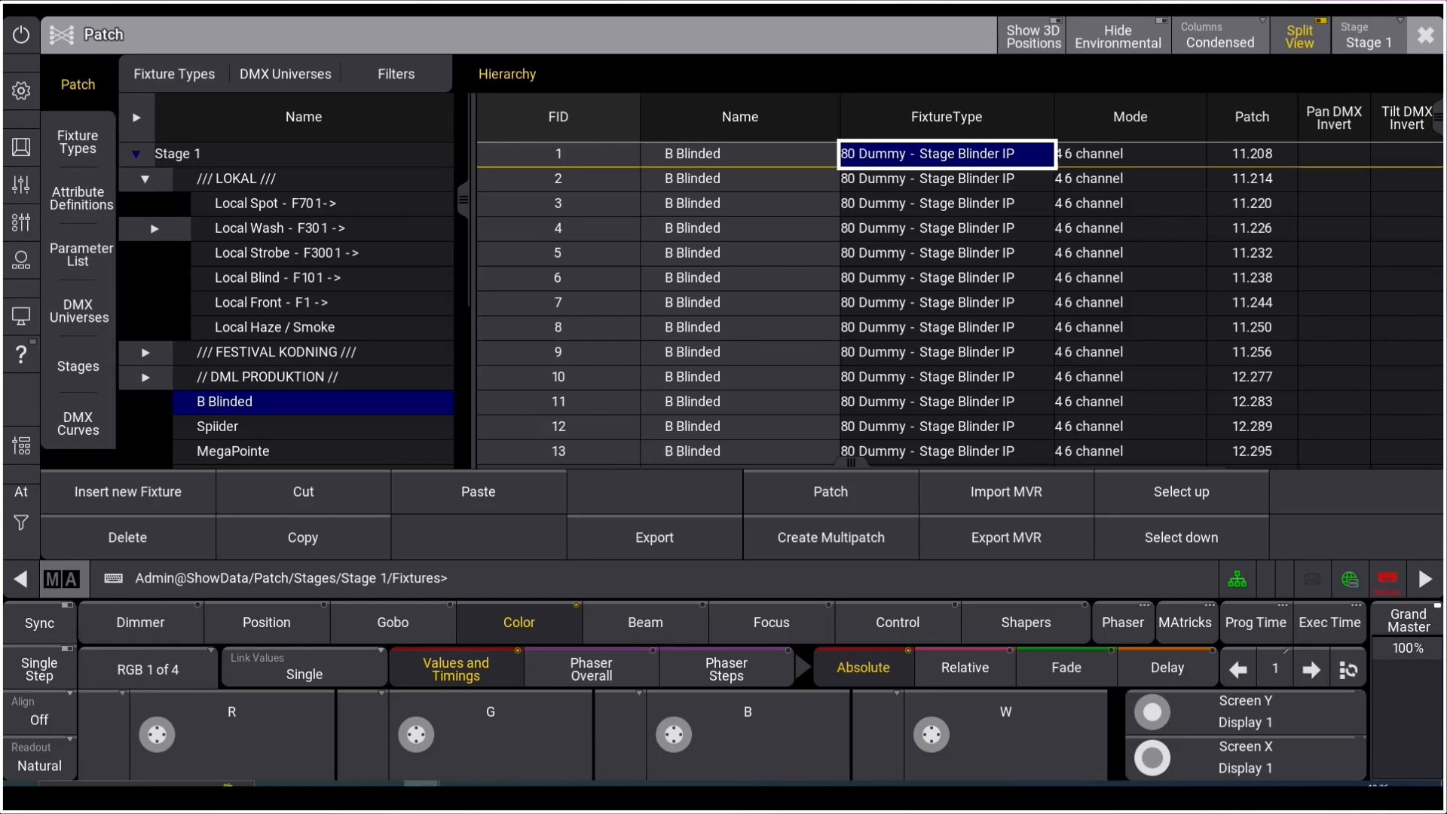
# Step: Check the fixture IDs and fixture types throughout the Local Wash - F301 folder, down to its last fixture
pyautogui.click(321, 228)
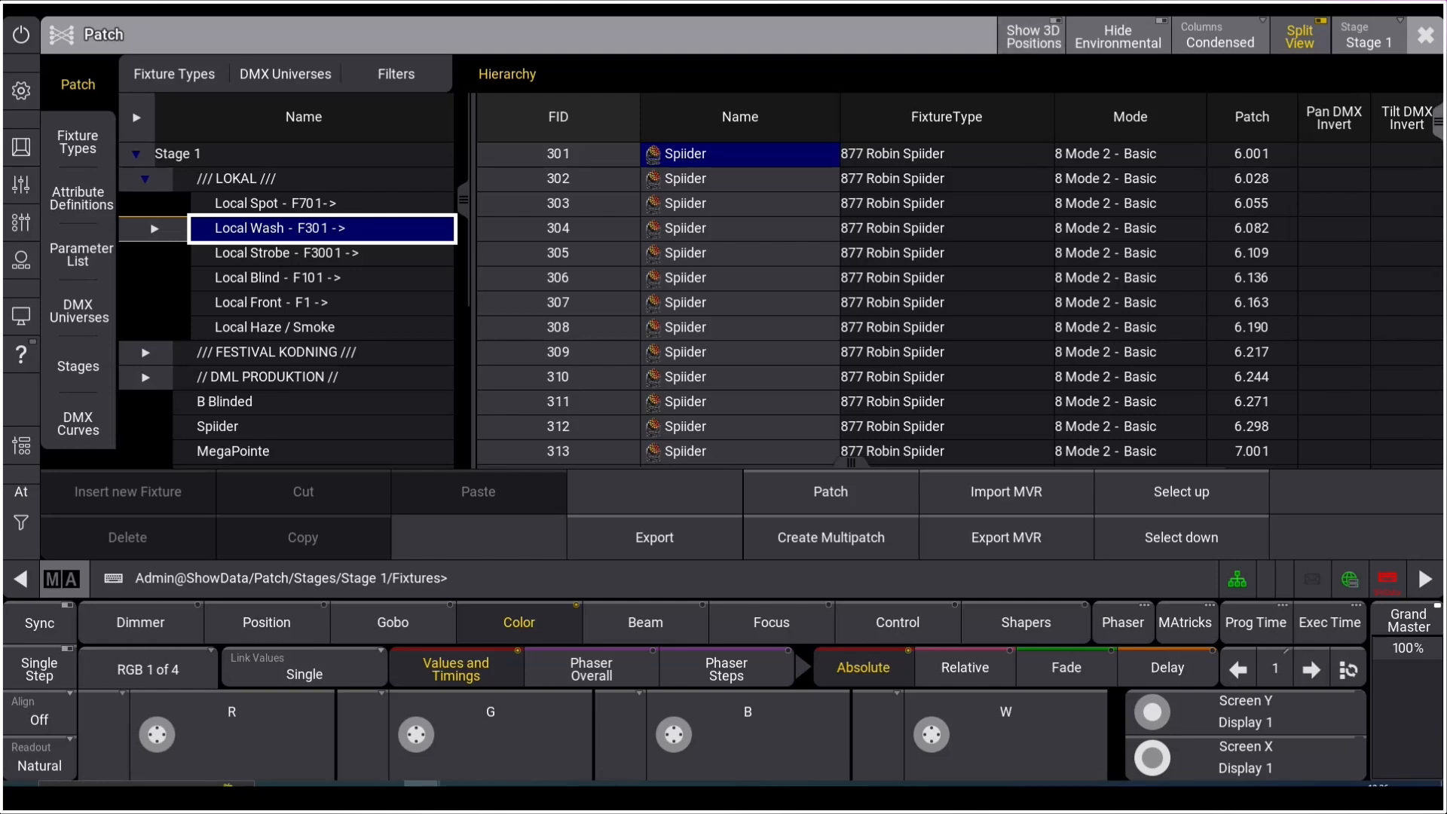
pyautogui.moveTo(1437, 121); pyautogui.dragTo(1438, 424)
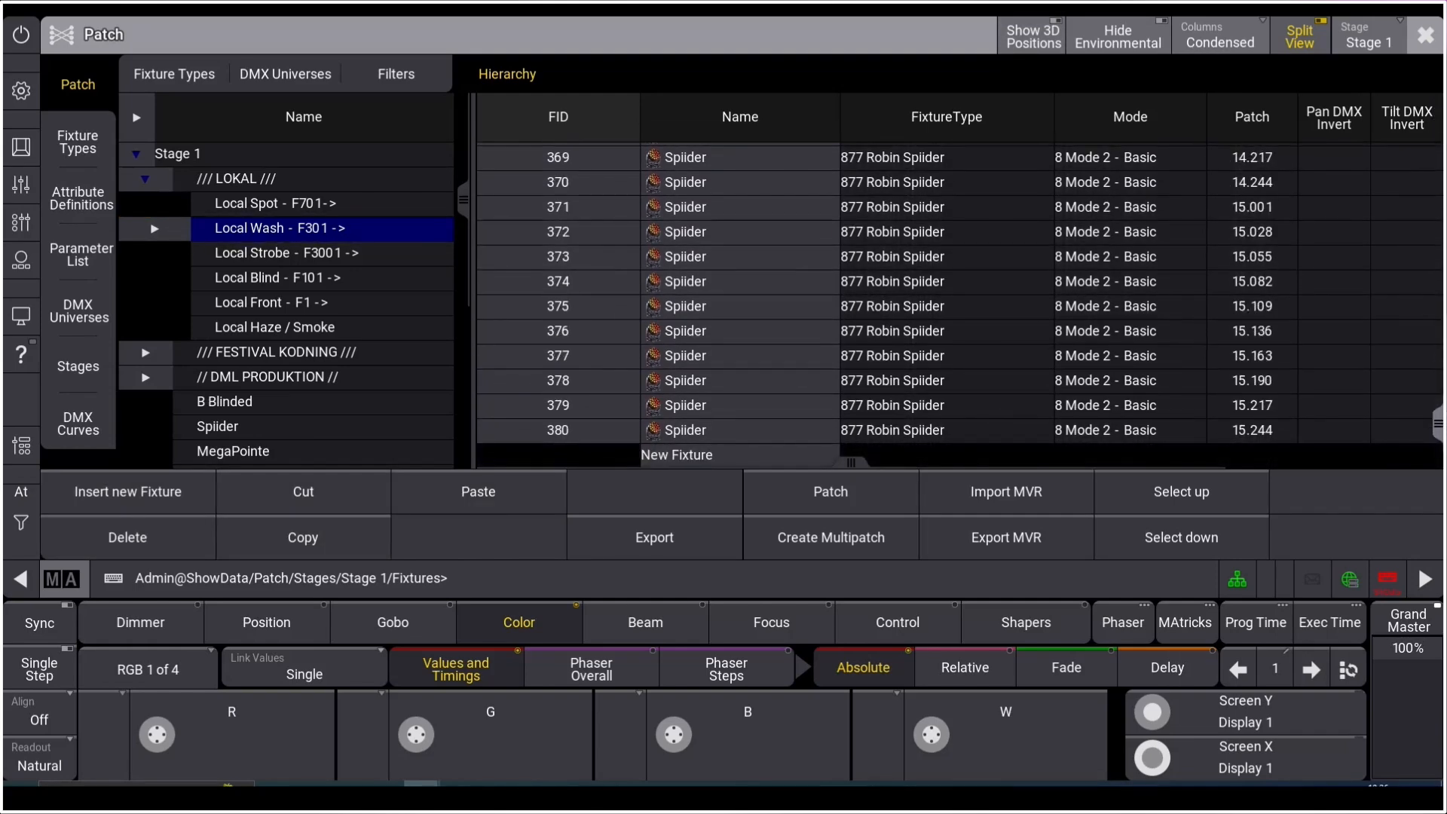
pyautogui.click(558, 430)
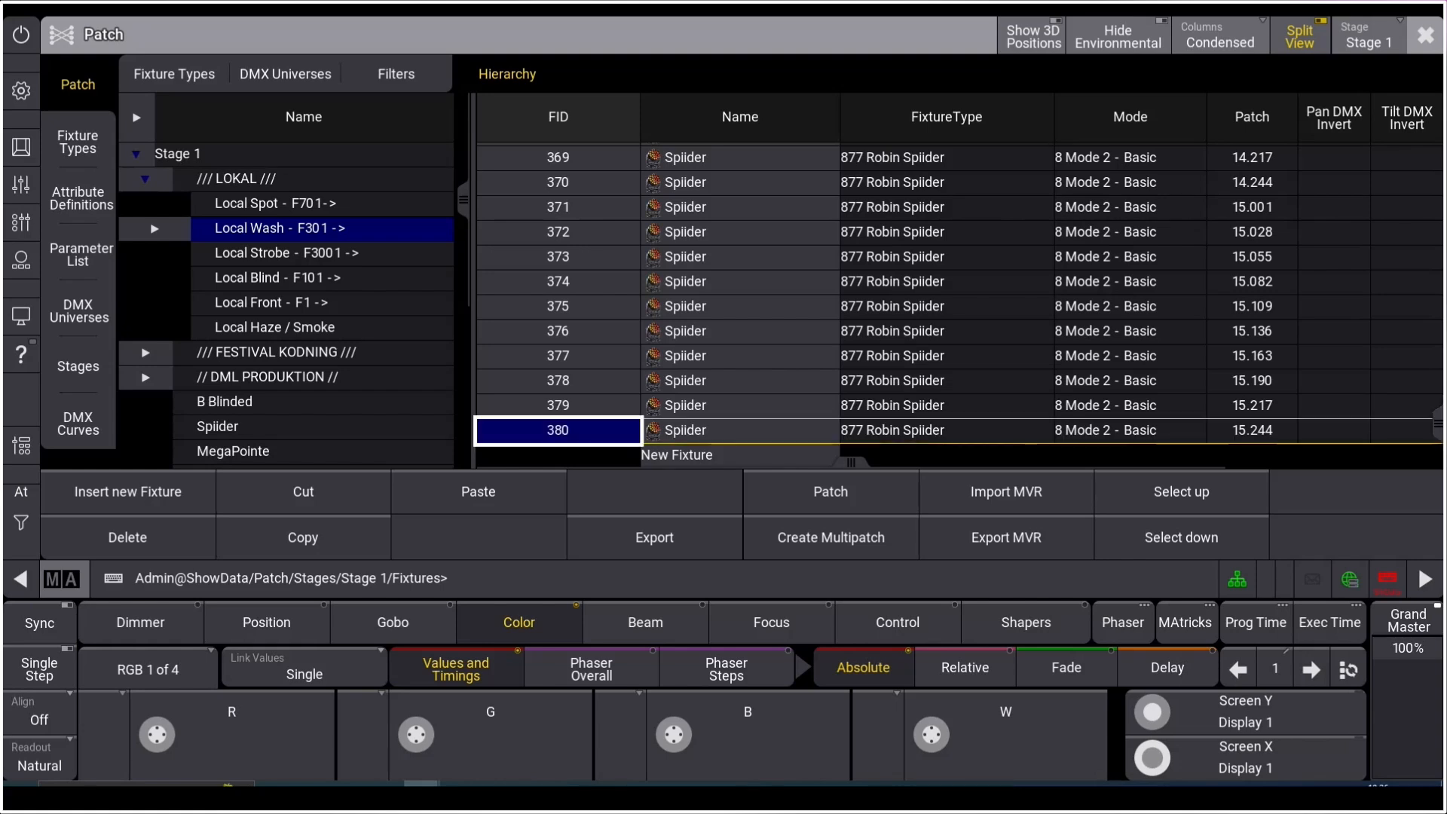
pyautogui.click(739, 430)
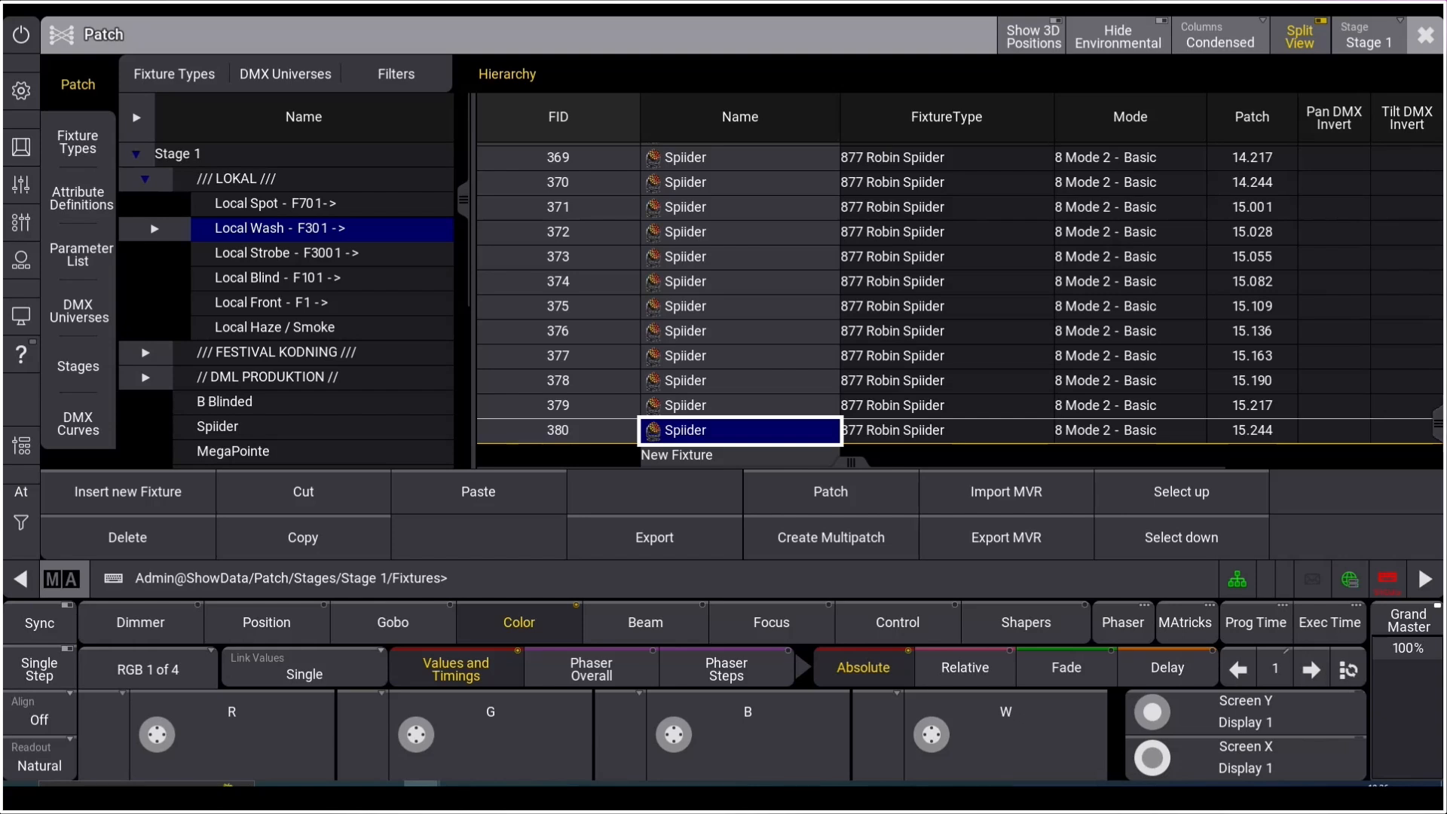
pyautogui.click(558, 430)
pyautogui.click(558, 405)
pyautogui.click(557, 430)
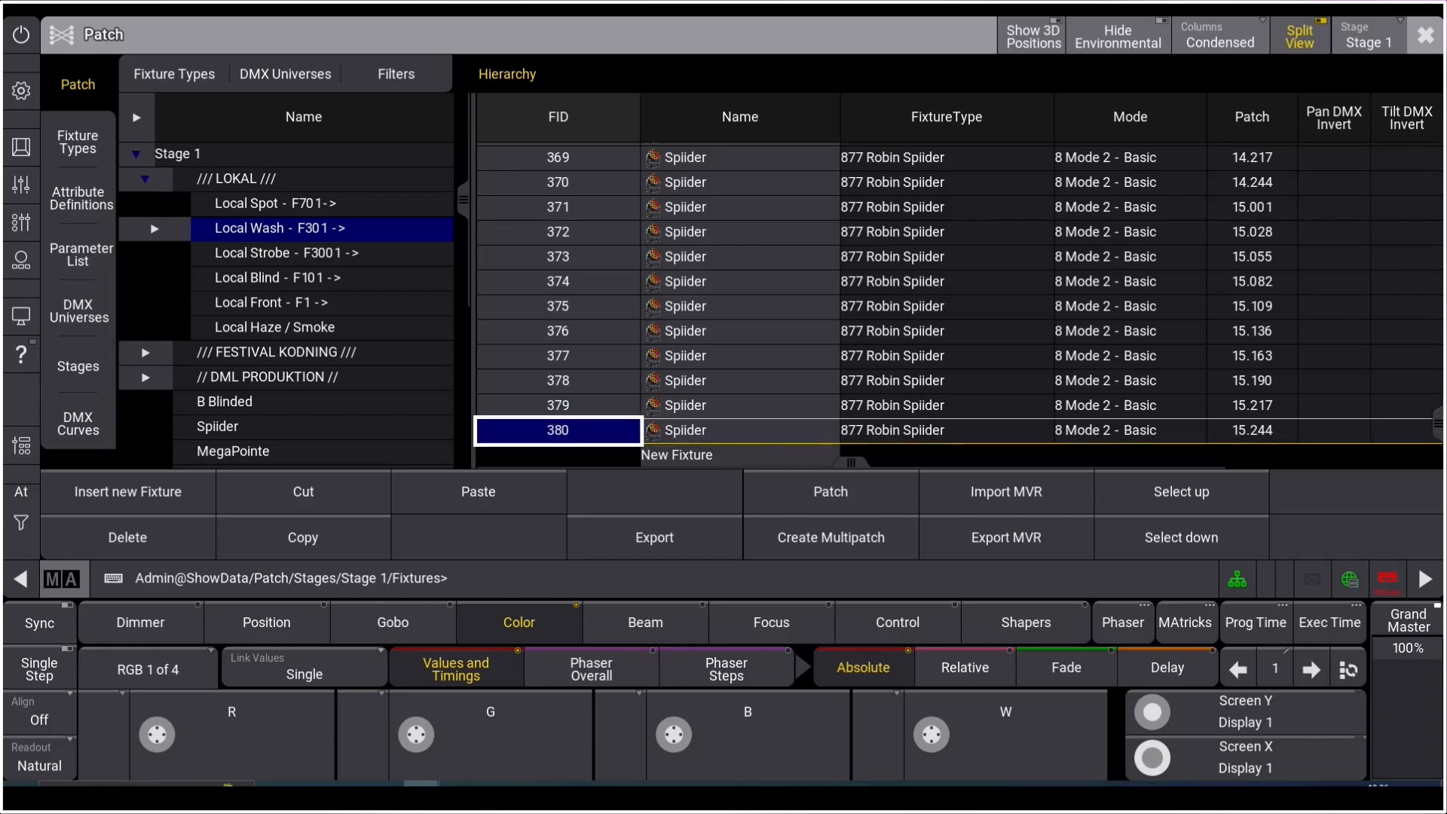
pyautogui.moveTo(1438, 424); pyautogui.dragTo(1437, 121)
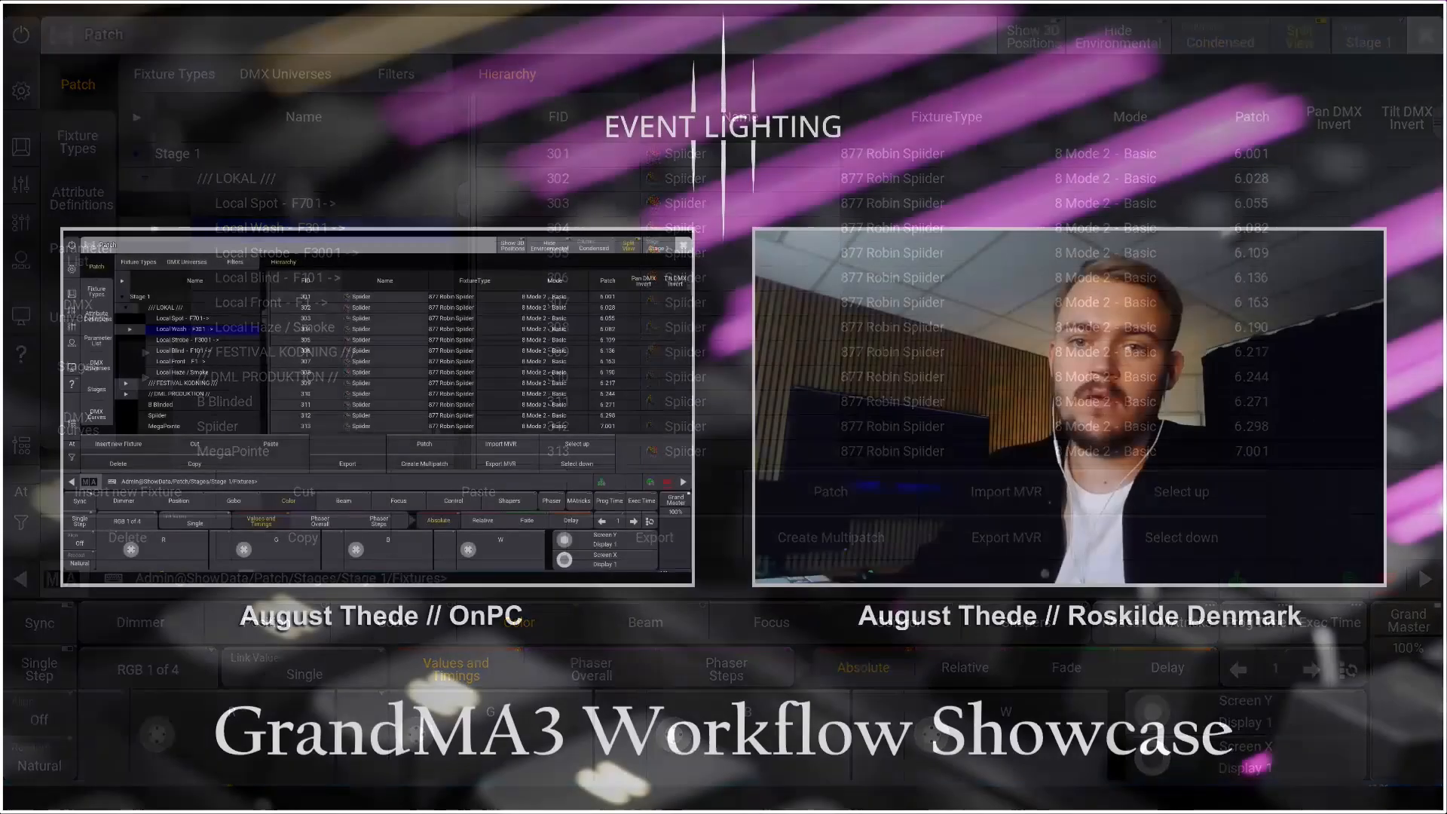
# Step: Close the patch and save the show internally under the new name "dmls23 V.99 RF 1", confirming the name change
pyautogui.click(1425, 35)
pyautogui.click(306, 423)
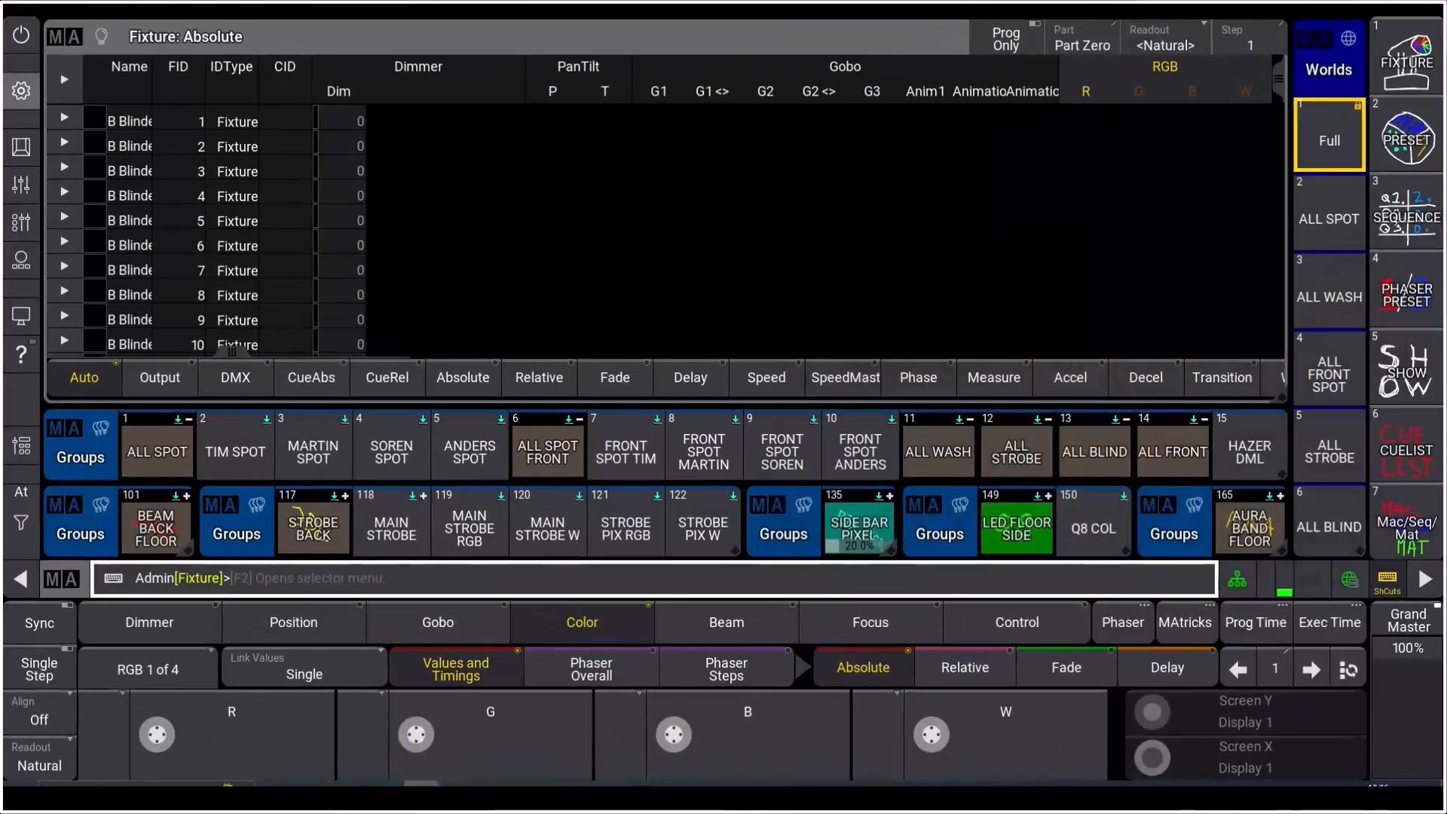
pyautogui.click(21, 91)
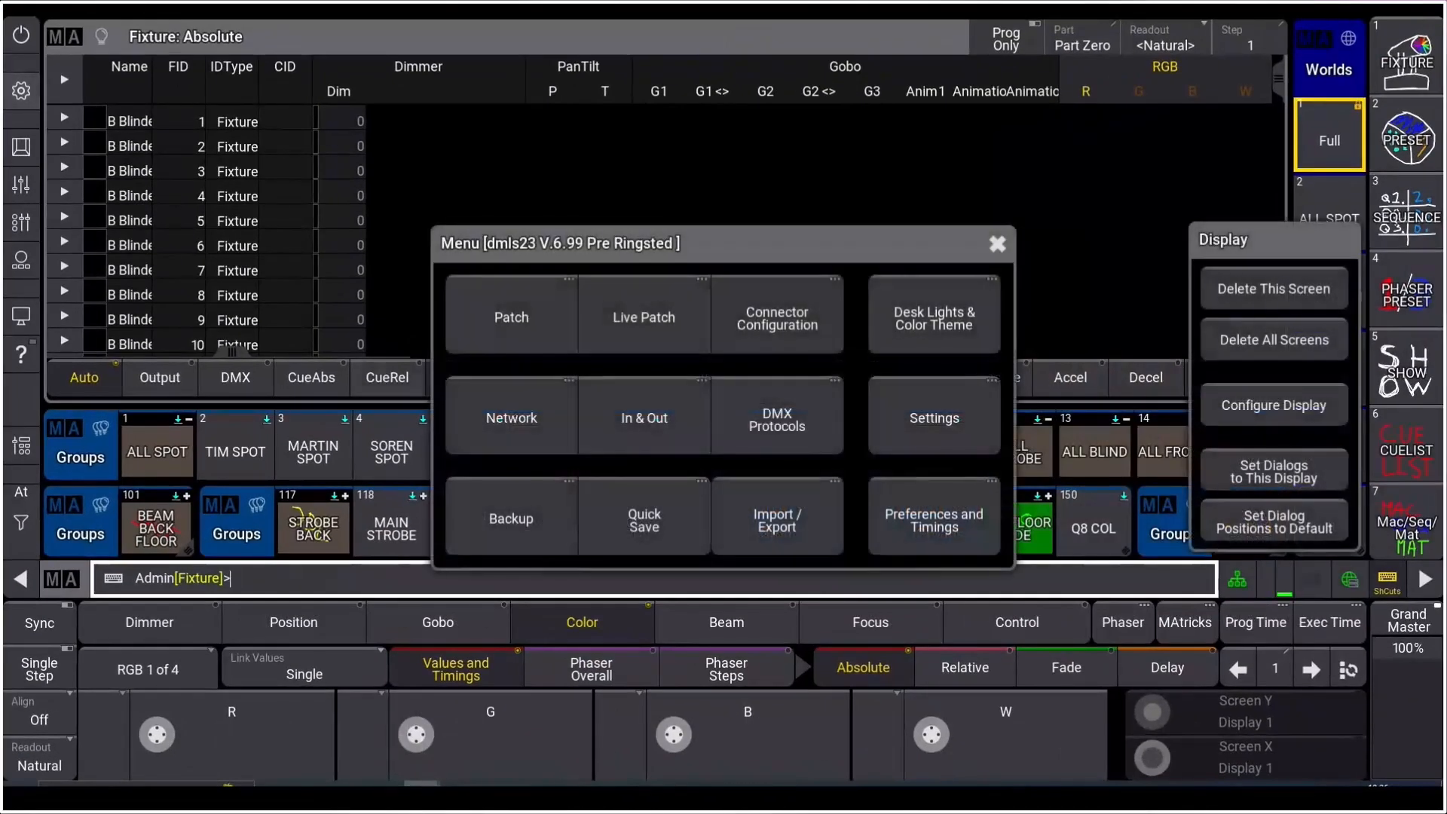
pyautogui.click(512, 519)
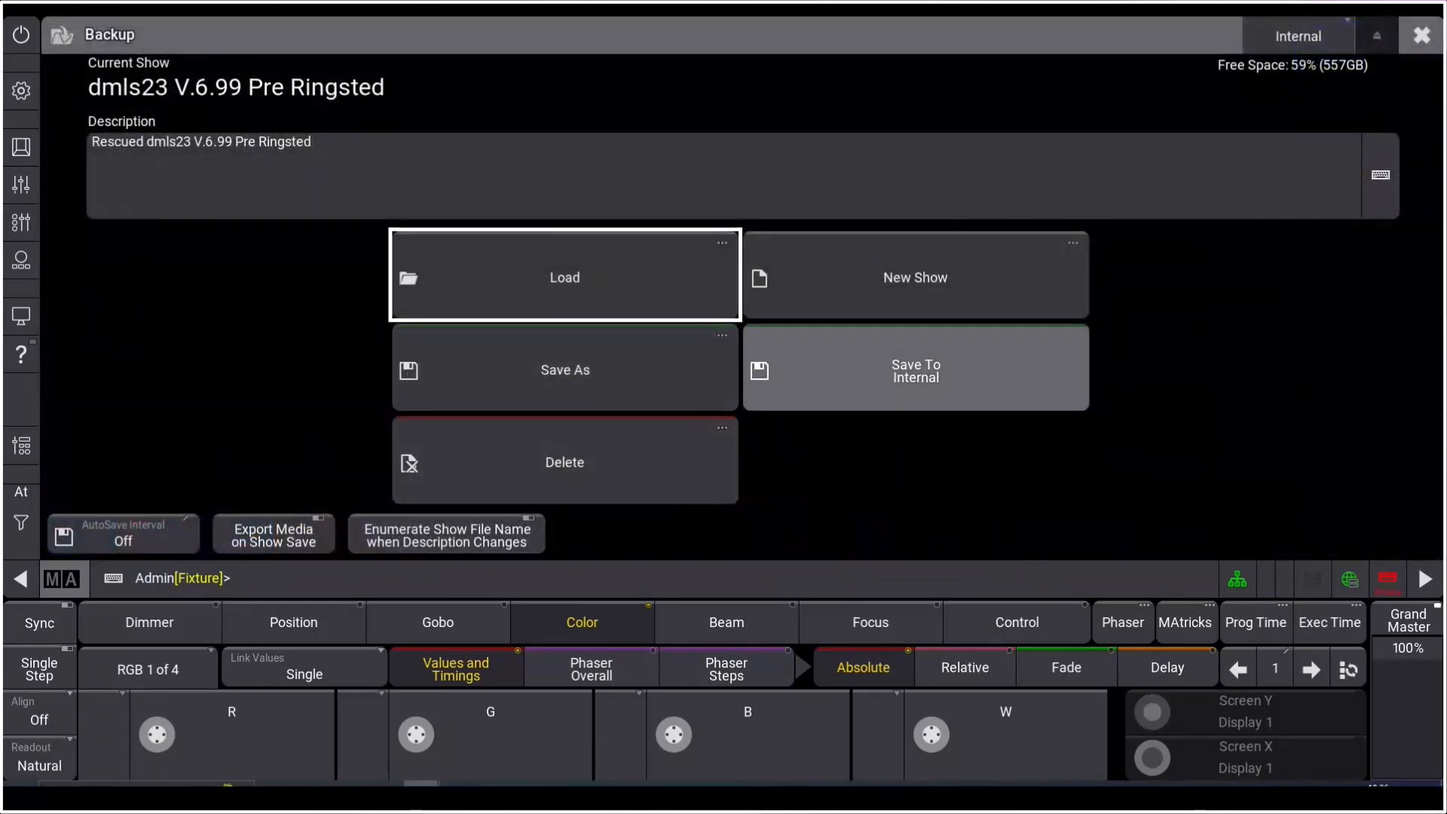
pyautogui.click(565, 369)
pyautogui.click(375, 76)
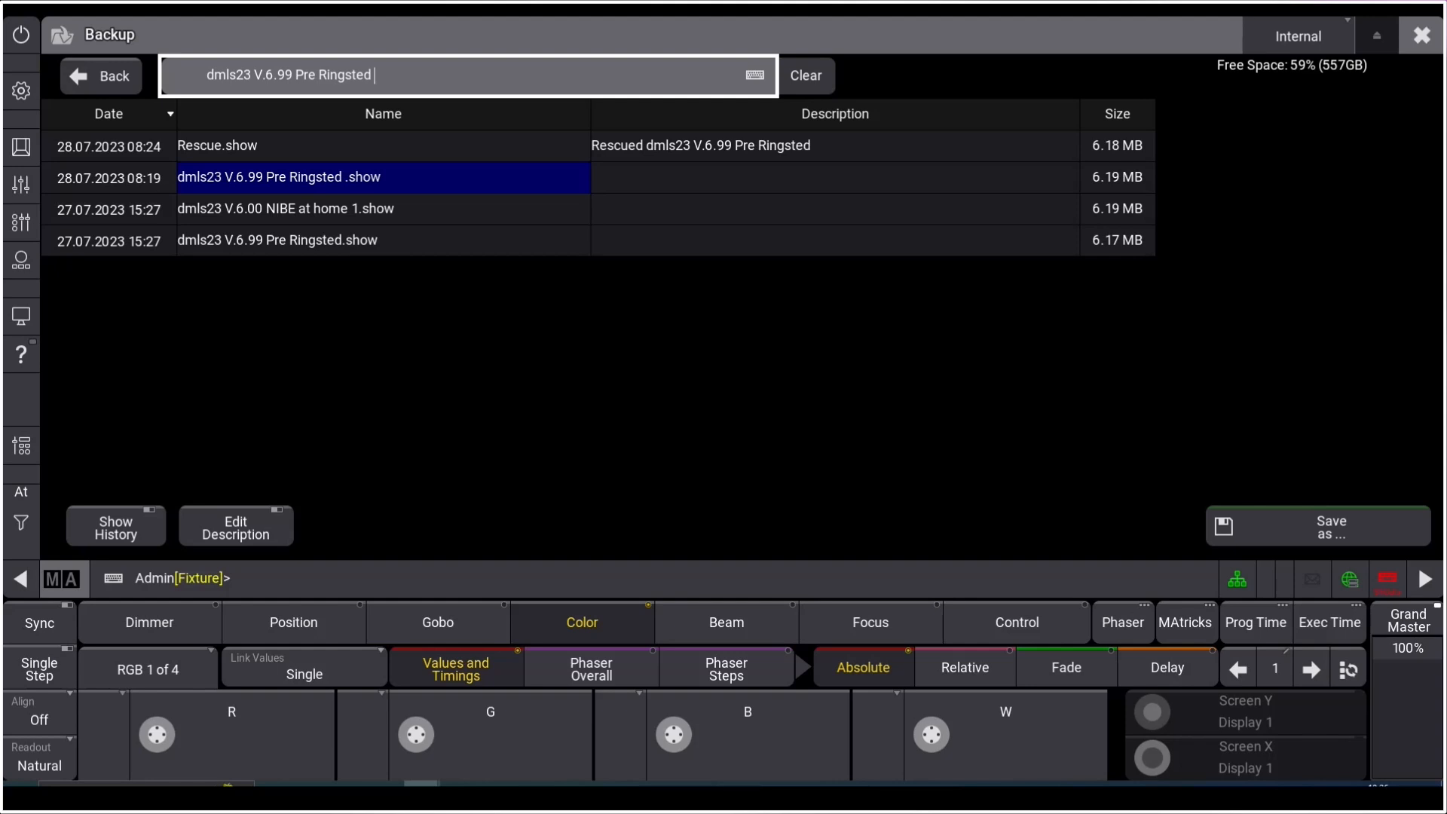
pyautogui.press('BackSpace')
pyautogui.press('BackSpace')
pyautogui.press('BackSpace')
pyautogui.press('BackSpace')
pyautogui.press('BackSpace')
pyautogui.press('BackSpace')
pyautogui.press('BackSpace')
pyautogui.press('BackSpace')
pyautogui.press('BackSpace')
pyautogui.press('BackSpace')
pyautogui.press('BackSpace')
pyautogui.press('BackSpace')
pyautogui.press('BackSpace')
pyautogui.press('BackSpace')
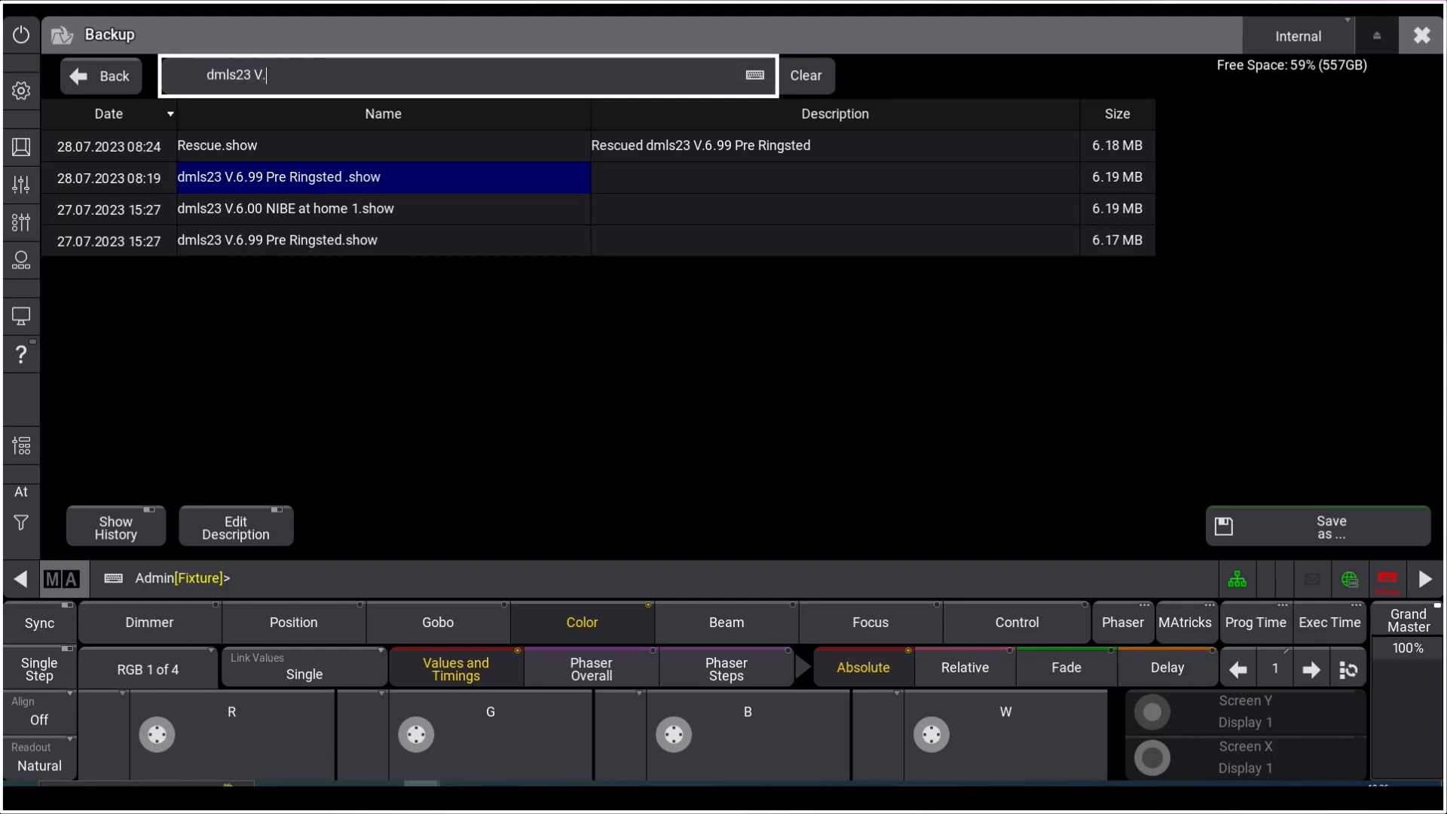
pyautogui.write('99 RF 1')
pyautogui.click(1318, 526)
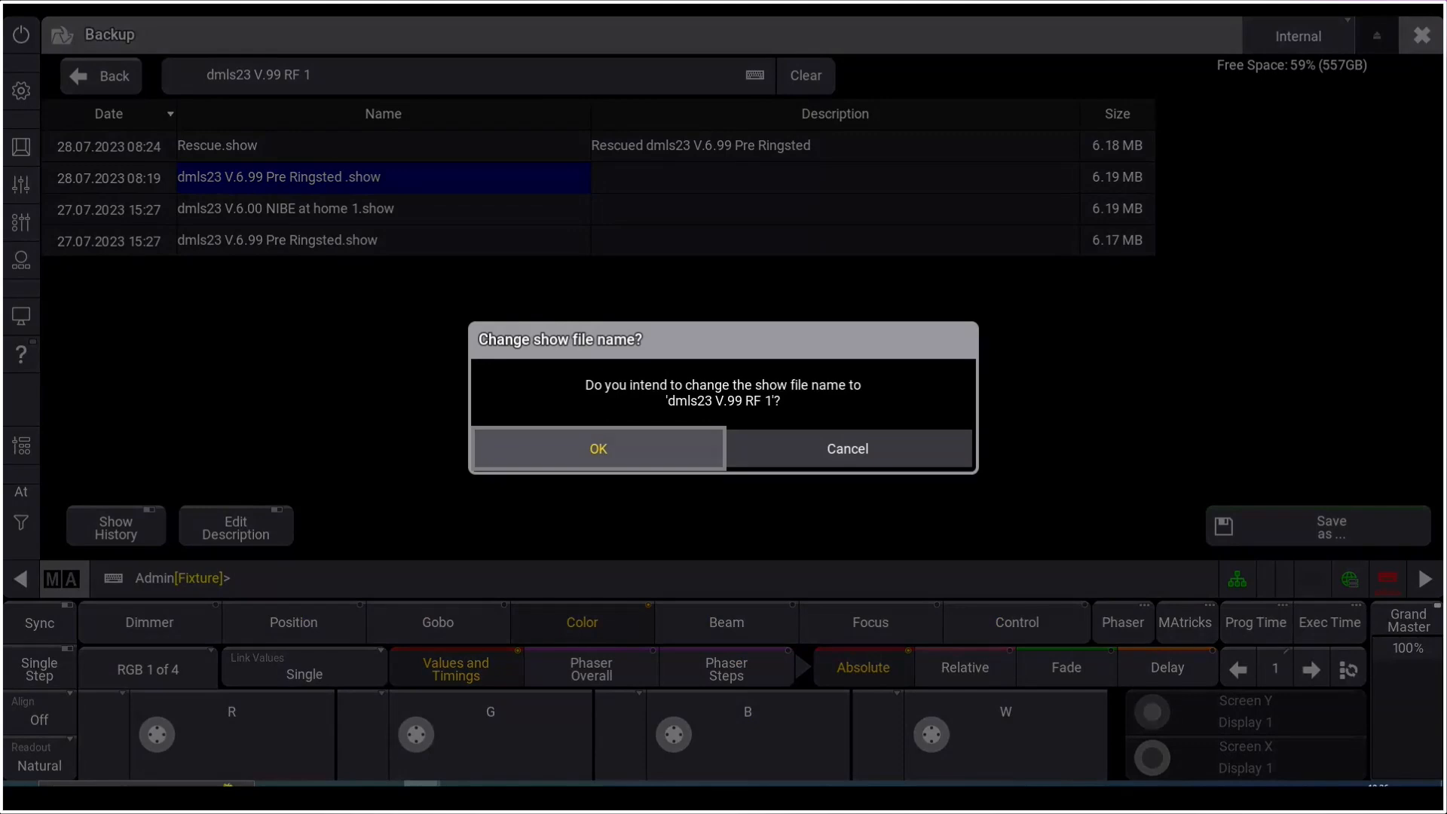
pyautogui.click(599, 449)
pyautogui.click(1421, 35)
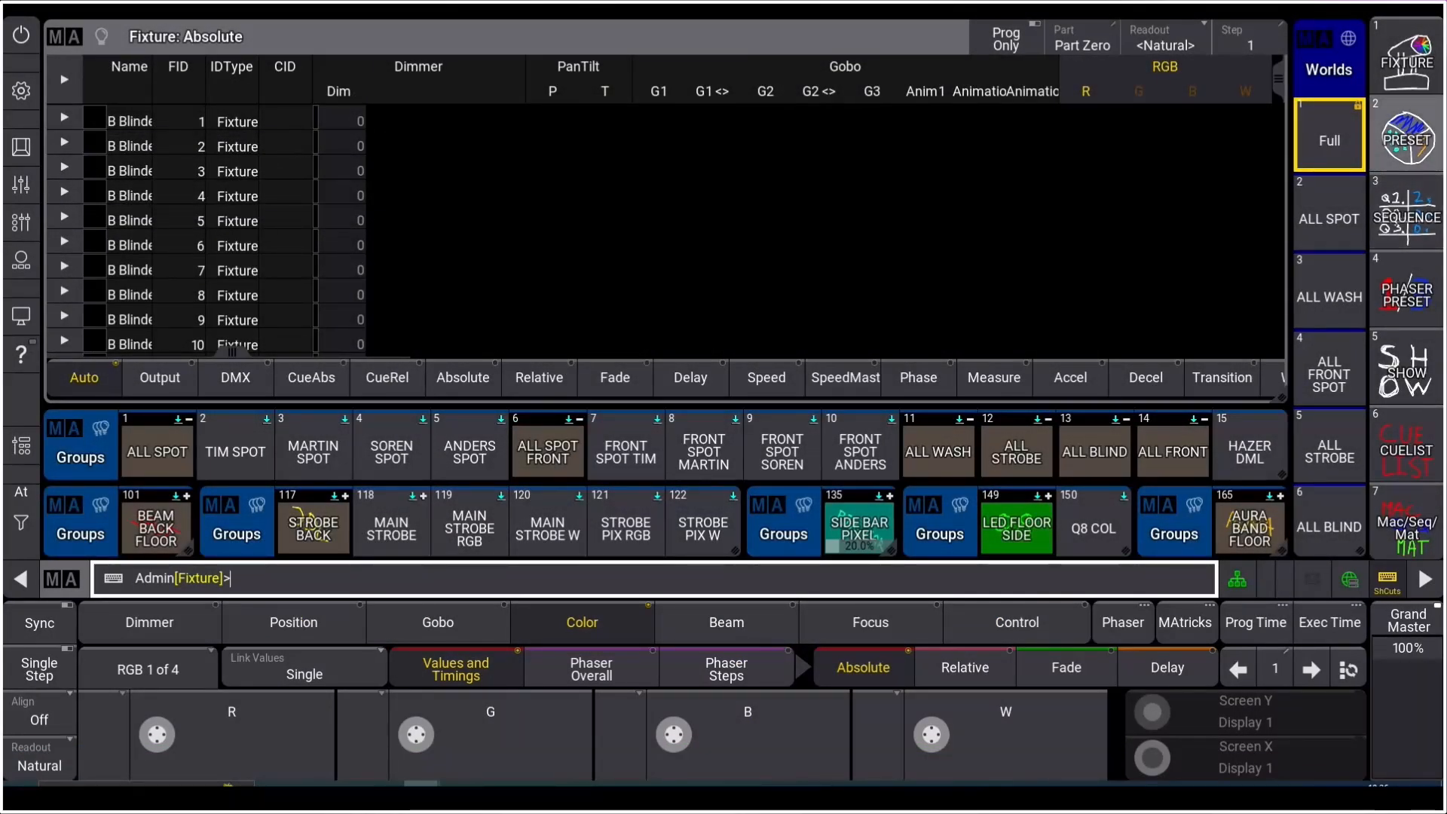
# Step: Select fixtures 301 thru 380 from the CLONE FESTIVAL view, store them in the ALL WASH world, and clear the selection
pyautogui.click(1406, 136)
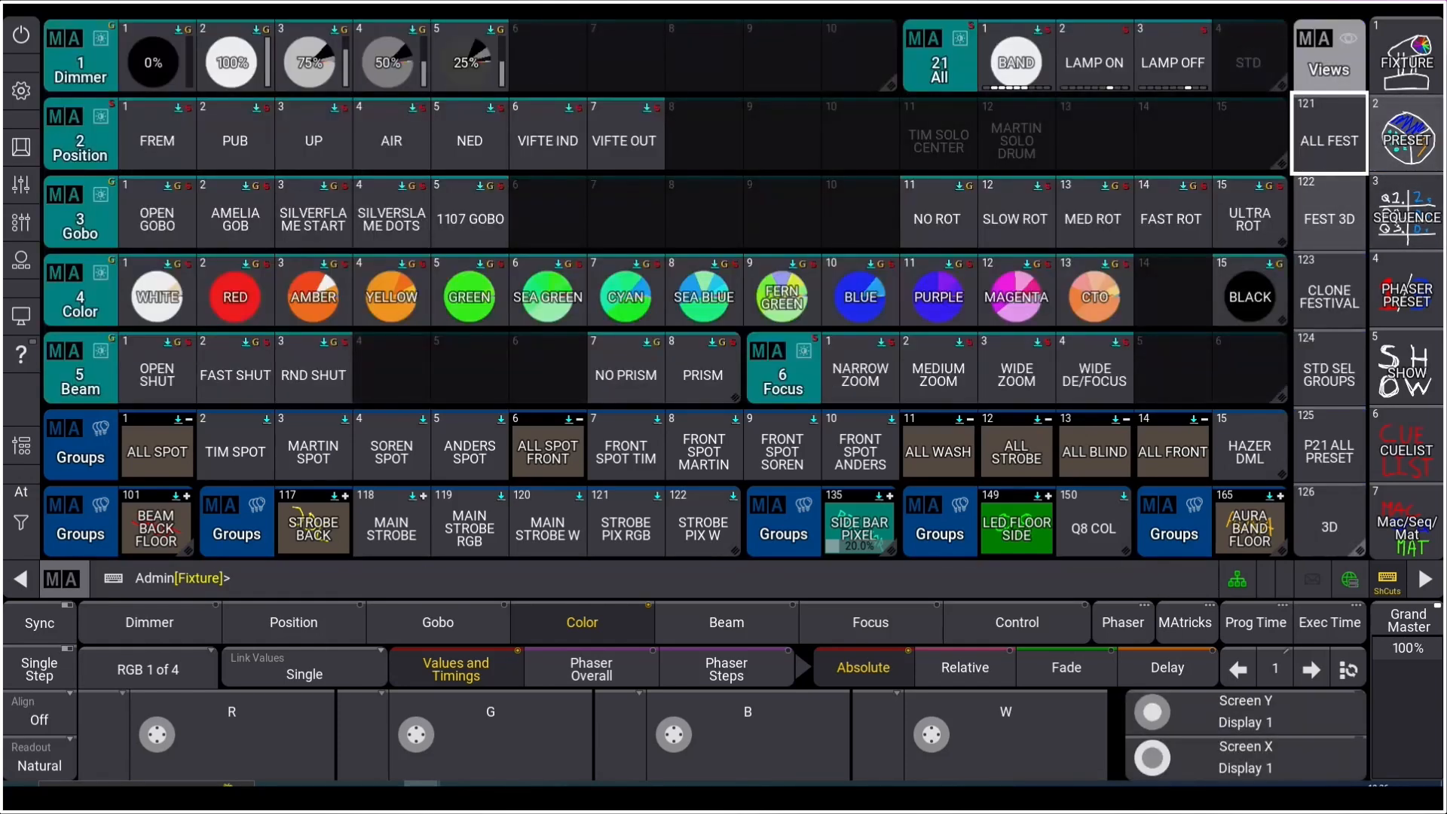
pyautogui.click(1329, 290)
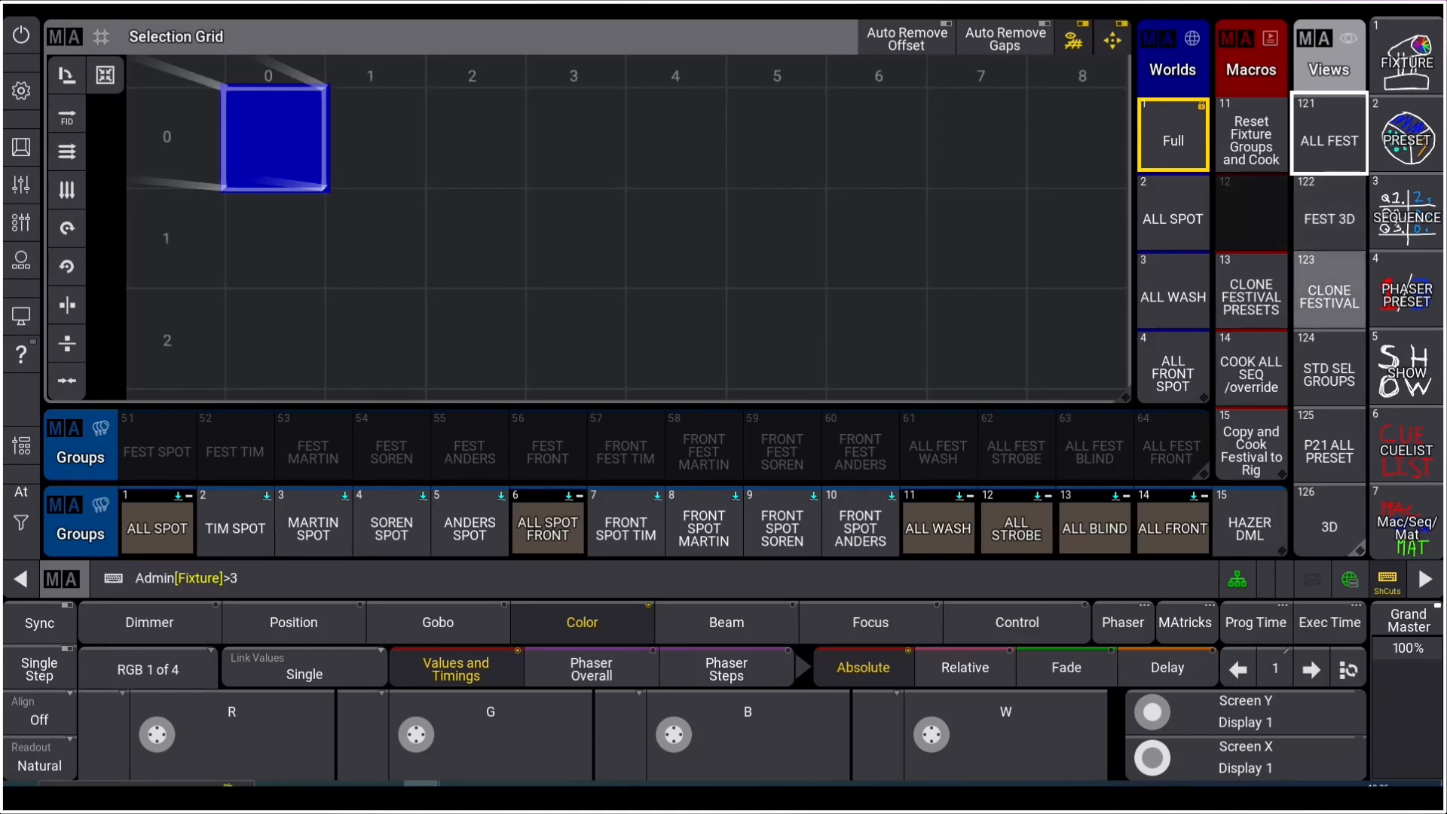
pyautogui.write('f 301t')
pyautogui.press('Return')
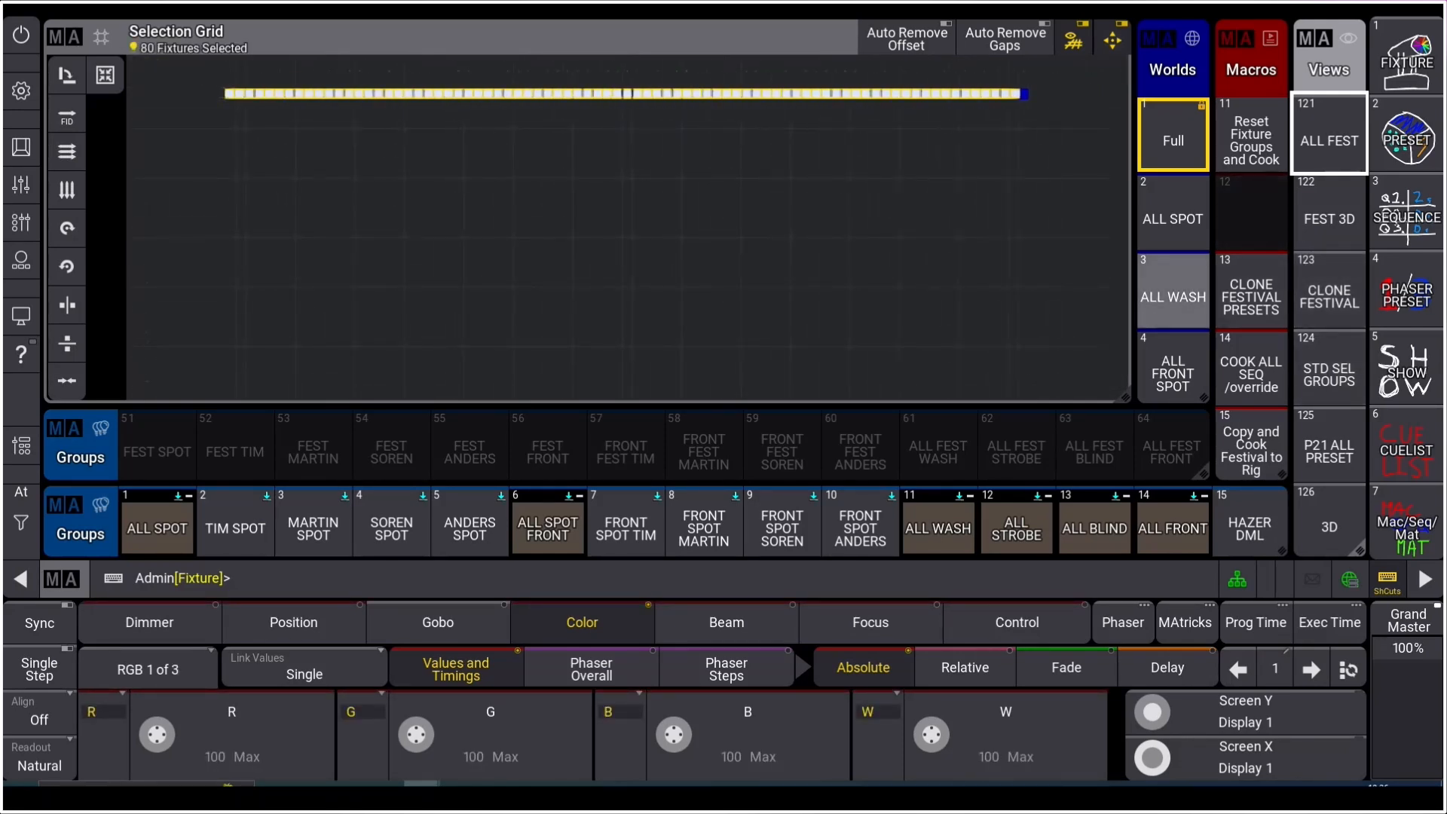
pyautogui.press('s')
pyautogui.click(1173, 296)
pyautogui.click(995, 449)
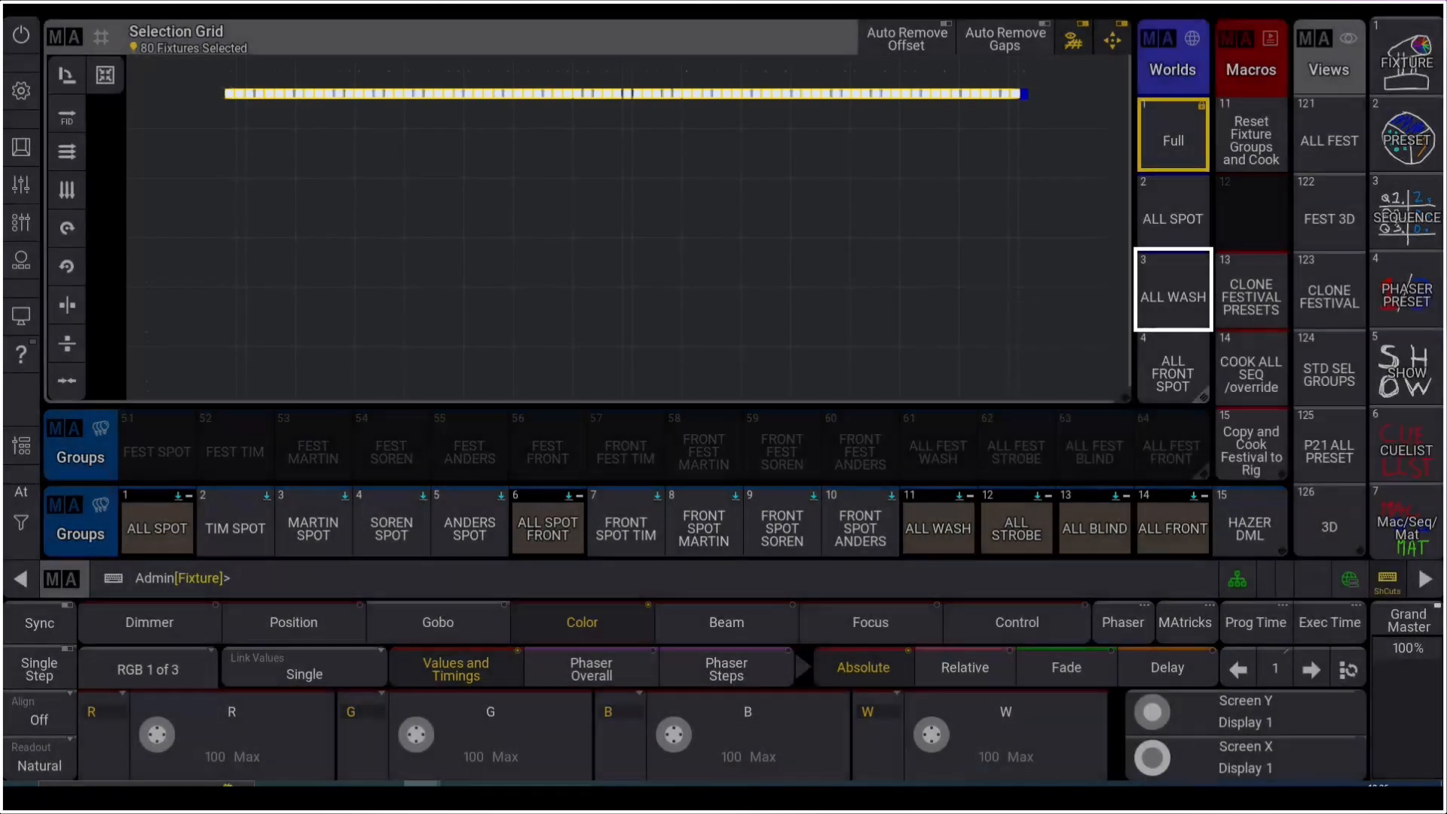
pyautogui.press('c')
# Step: Bring up the 3D view, narrow the 3D window by one column, and add a Worlds pool in the freed space
pyautogui.click(1329, 520)
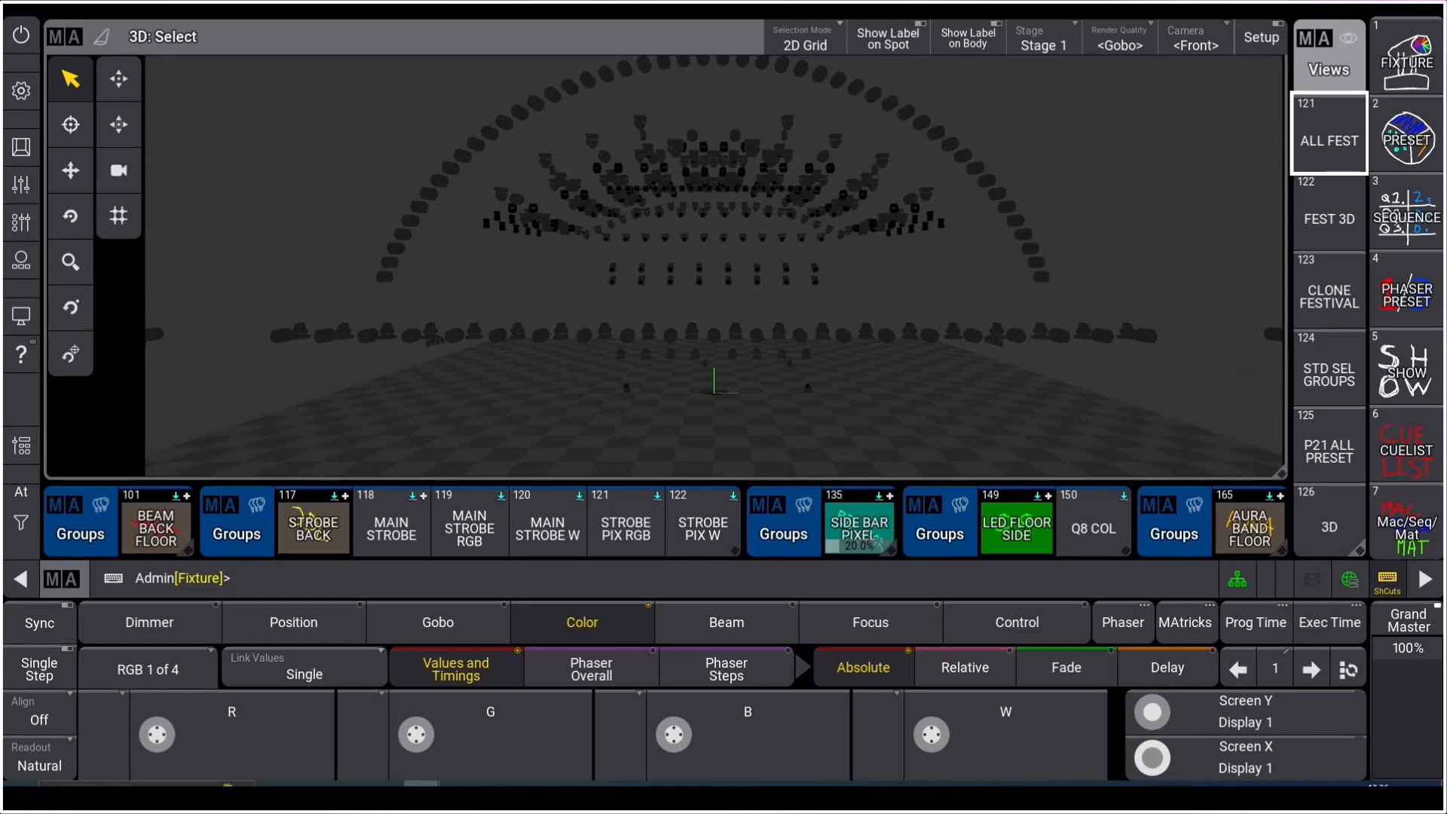
pyautogui.moveTo(1280, 473); pyautogui.dragTo(1207, 473)
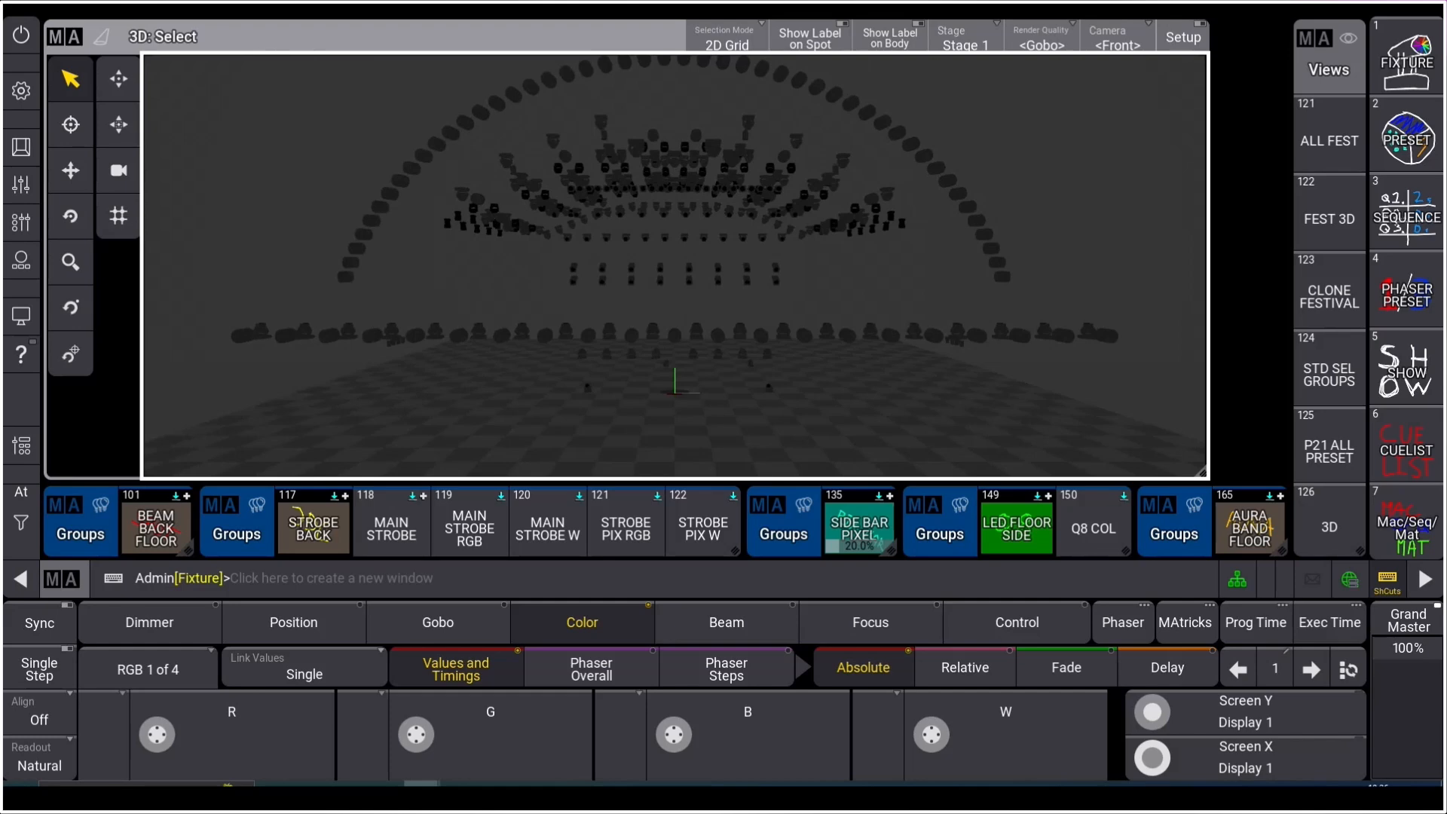
pyautogui.click(1251, 422)
pyautogui.click(557, 236)
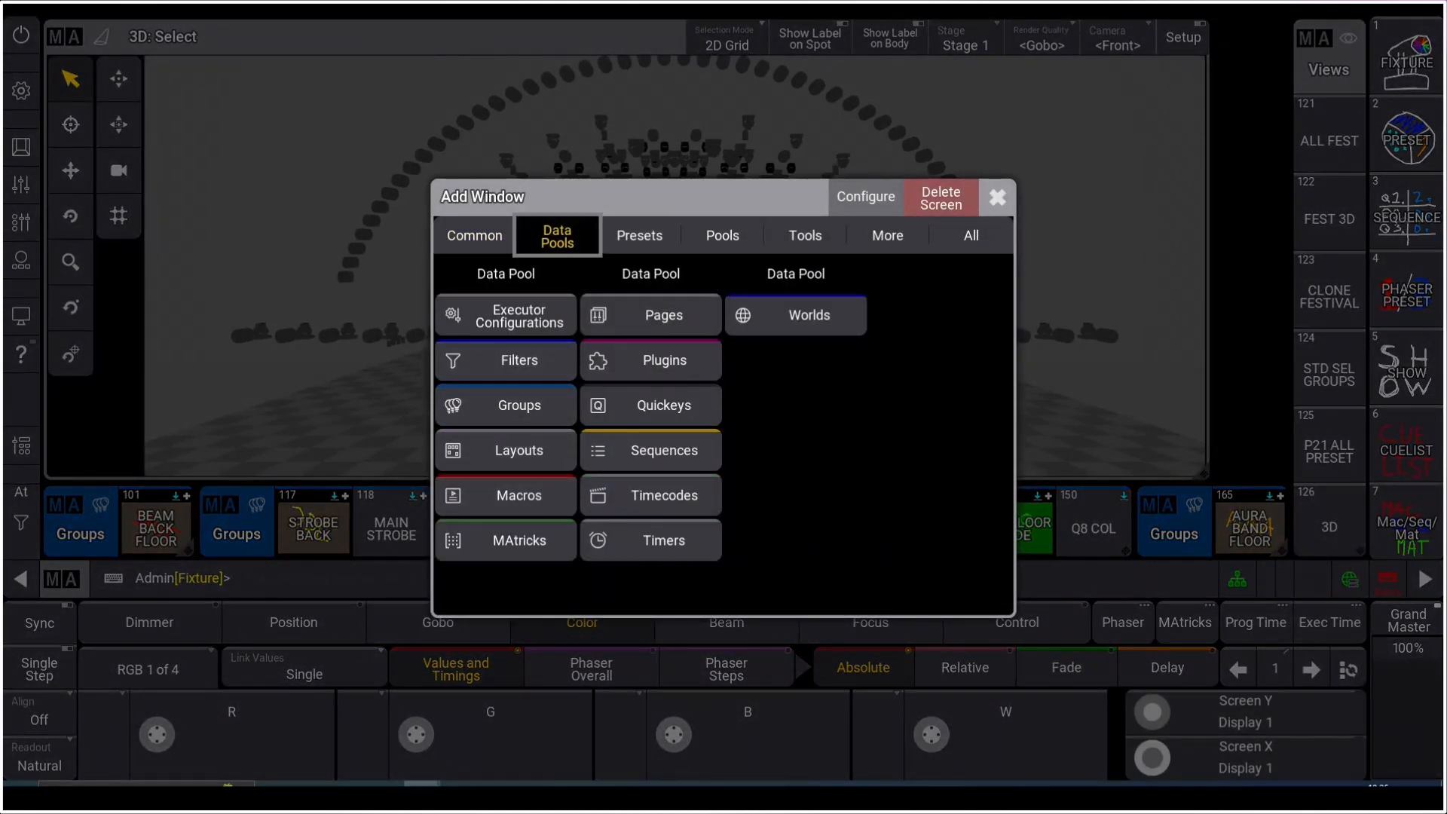
pyautogui.click(795, 314)
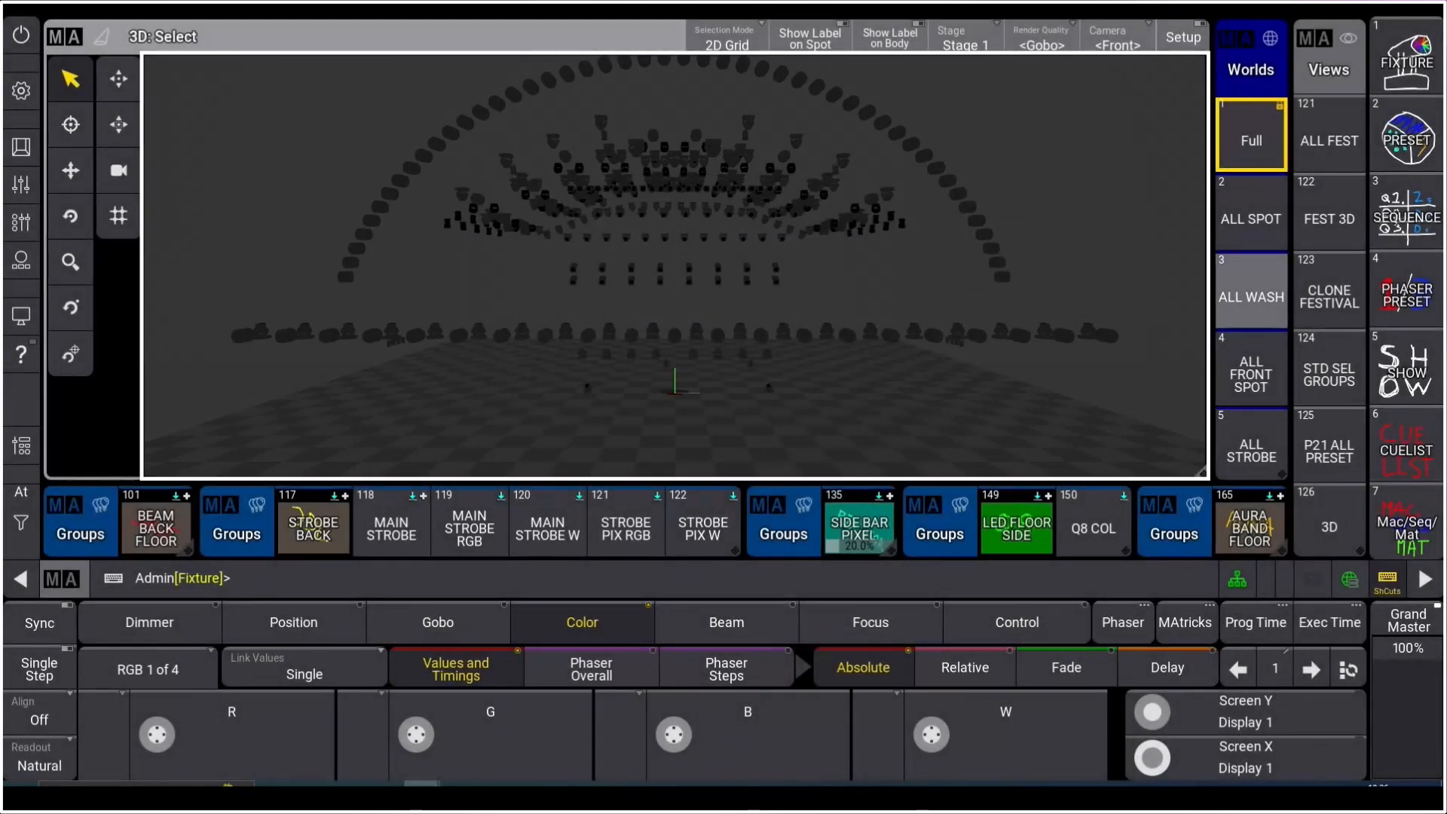
# Step: Activate the ALL WASH world and test all its fixtures at full in the 3D view, clearing the programmer when done
pyautogui.click(1250, 292)
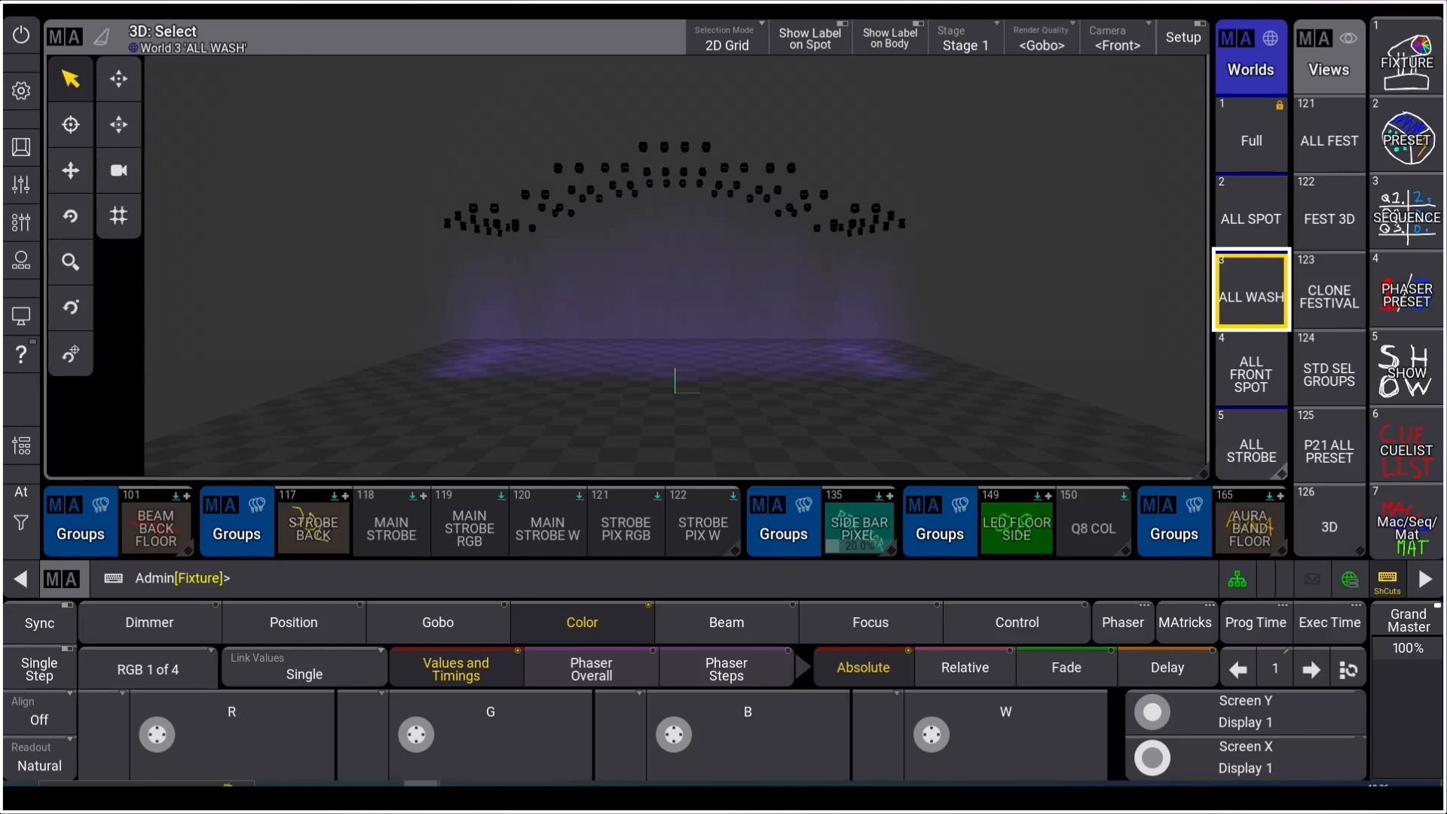
pyautogui.moveTo(379, 87); pyautogui.dragTo(968, 324)
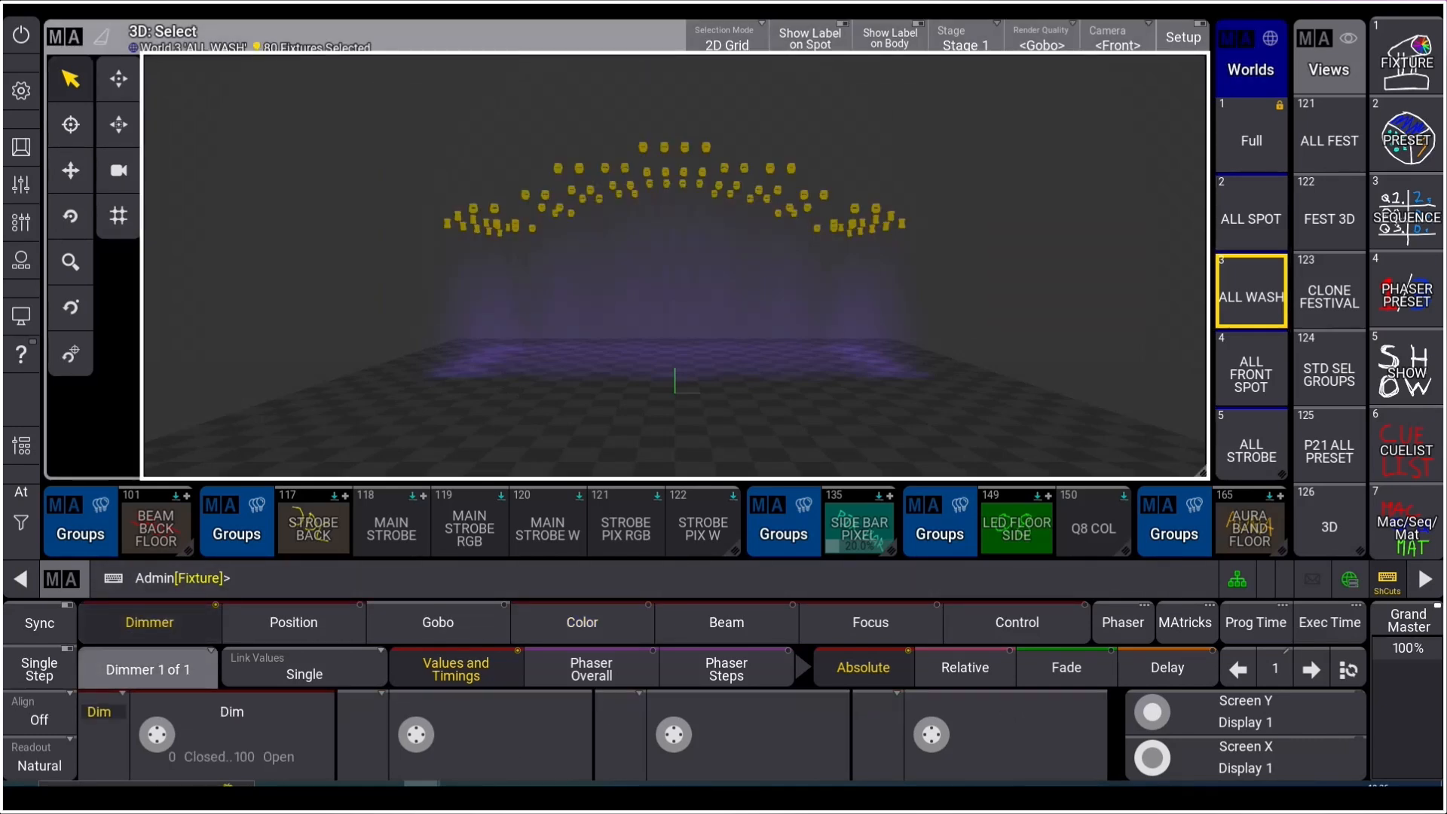
pyautogui.press('f')
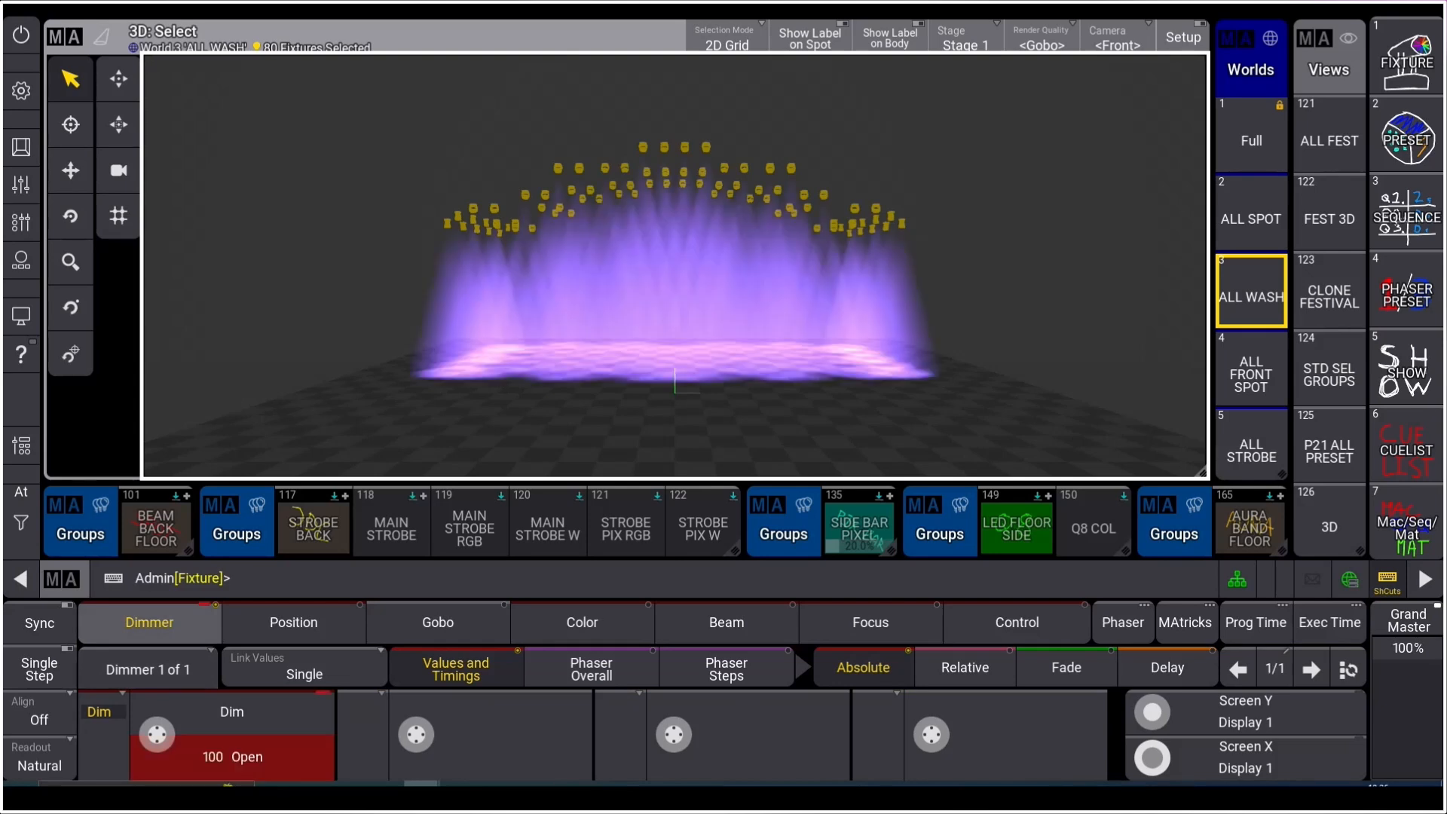
pyautogui.press('c')
pyautogui.press('c')
pyautogui.press('c')
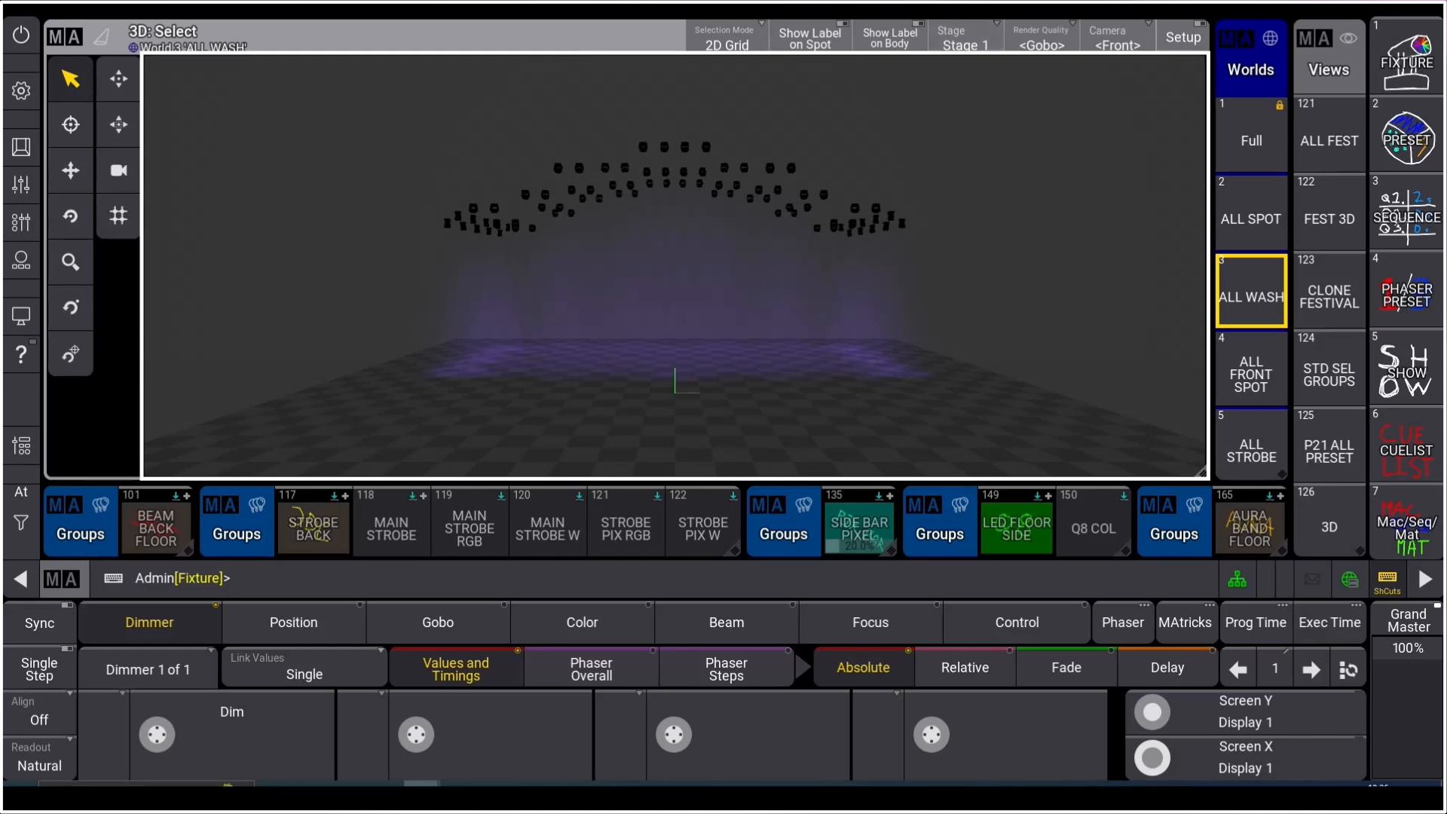
# Step: Look at the wash rig from the different 3D cameras, including Left, Back and 2D Top zoomed to fit
pyautogui.moveTo(674, 227)
pyautogui.mouseDown()
pyautogui.moveTo(687, 376)
pyautogui.moveTo(678, 234)
pyautogui.mouseUp()
pyautogui.click(1118, 38)
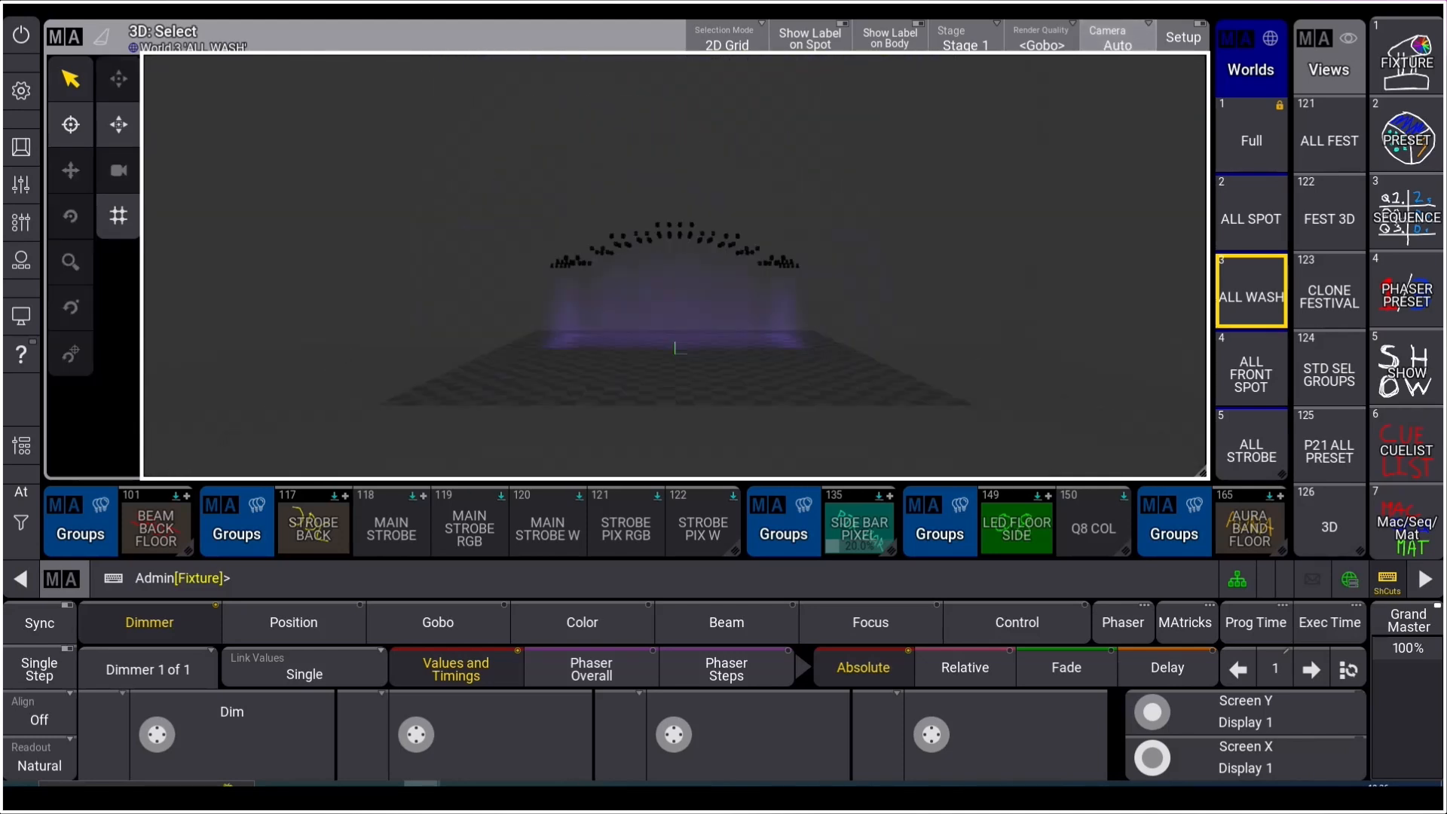
pyautogui.click(1117, 38)
pyautogui.click(1118, 38)
pyautogui.click(1117, 38)
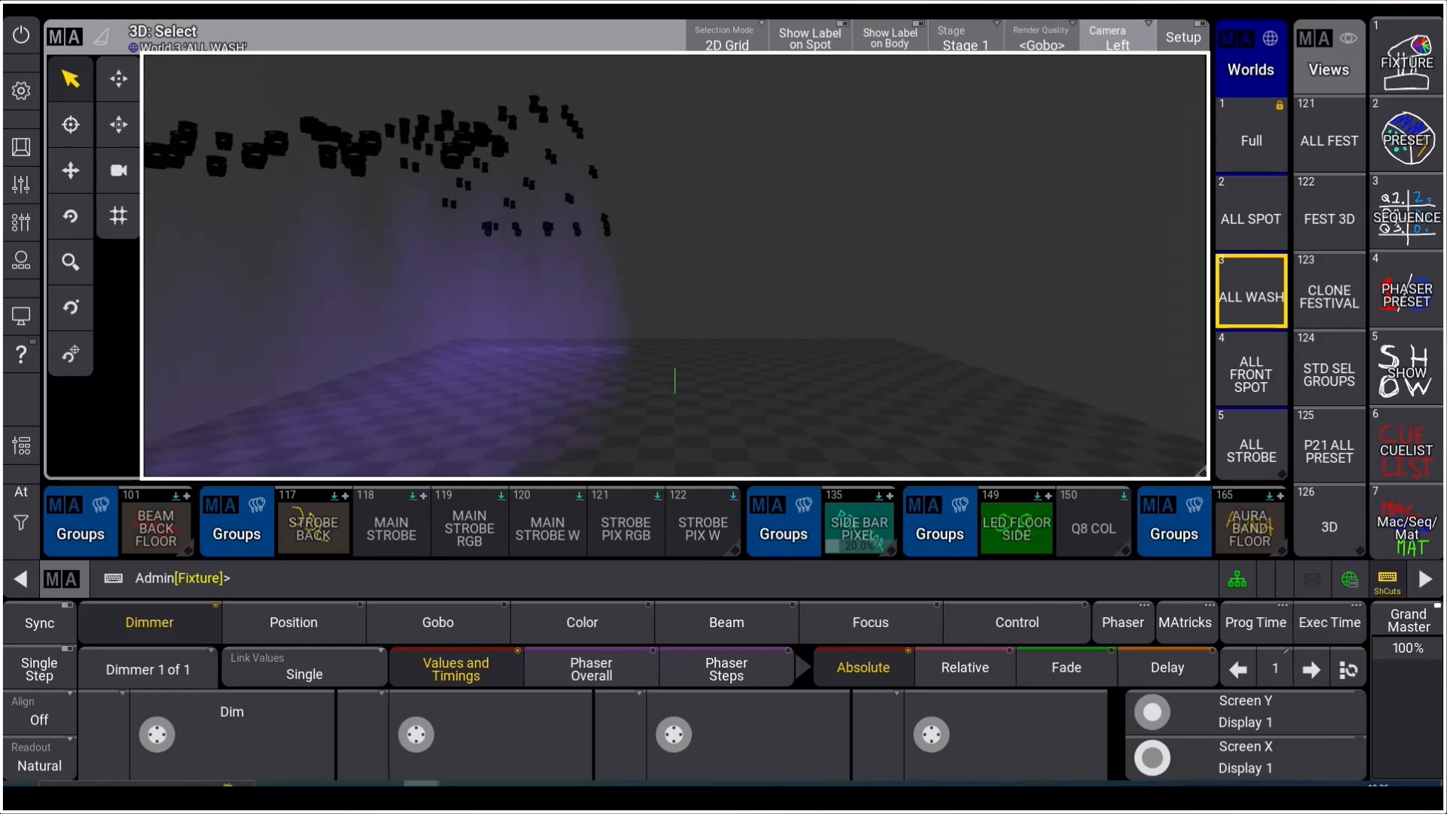
pyautogui.click(1117, 38)
pyautogui.click(1117, 37)
pyautogui.rightClick(1117, 38)
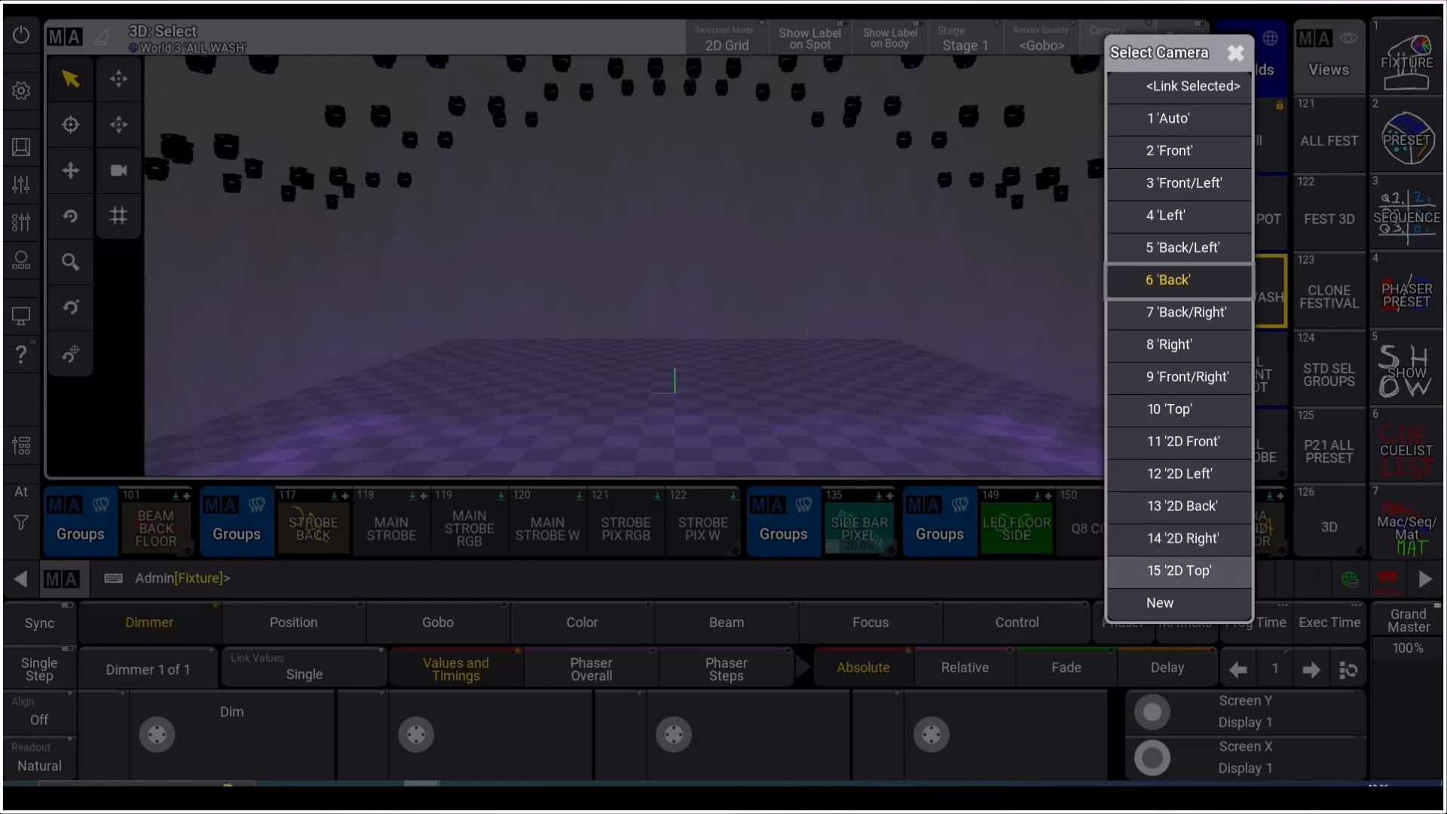
pyautogui.click(1178, 570)
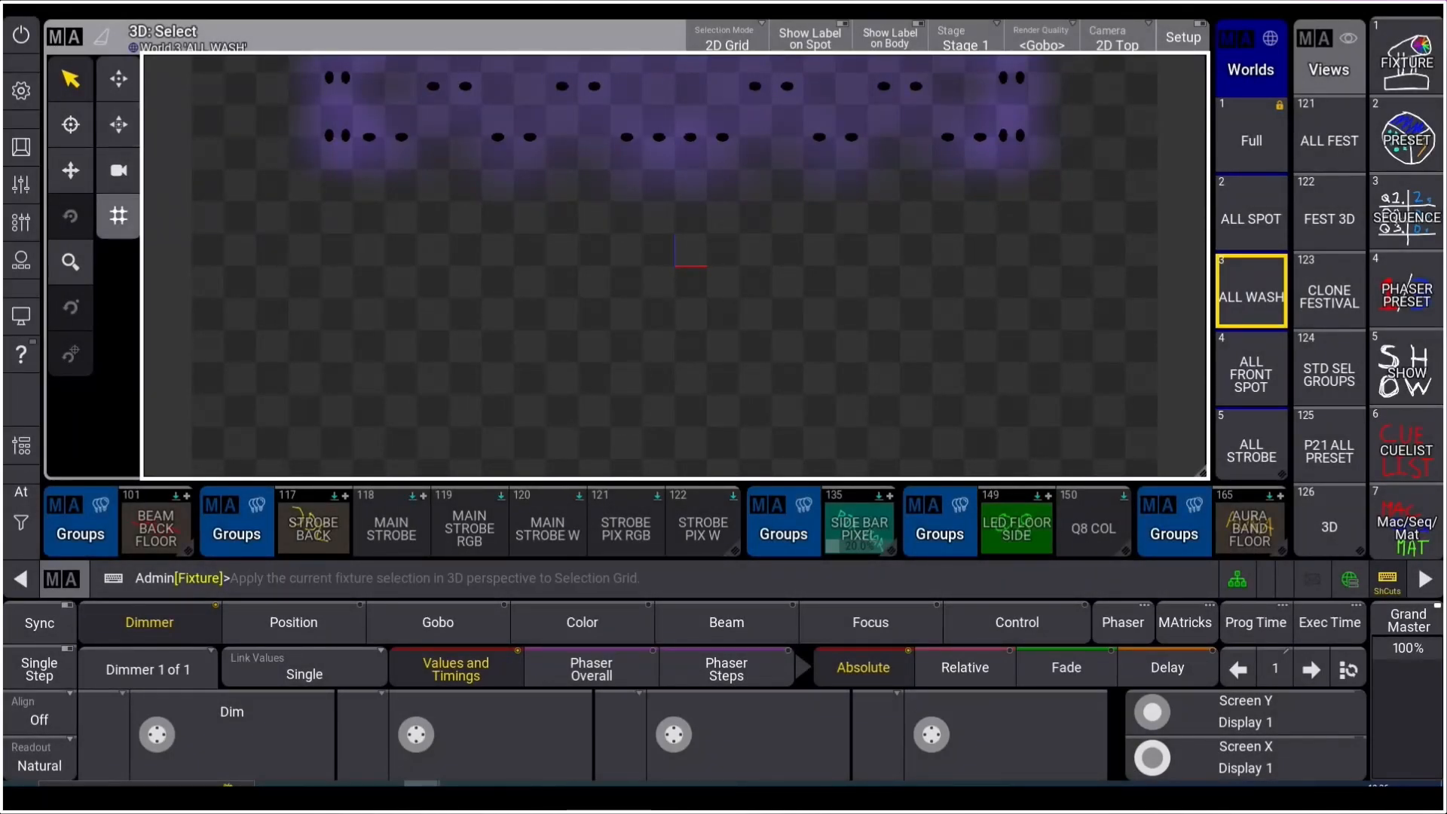
pyautogui.click(118, 79)
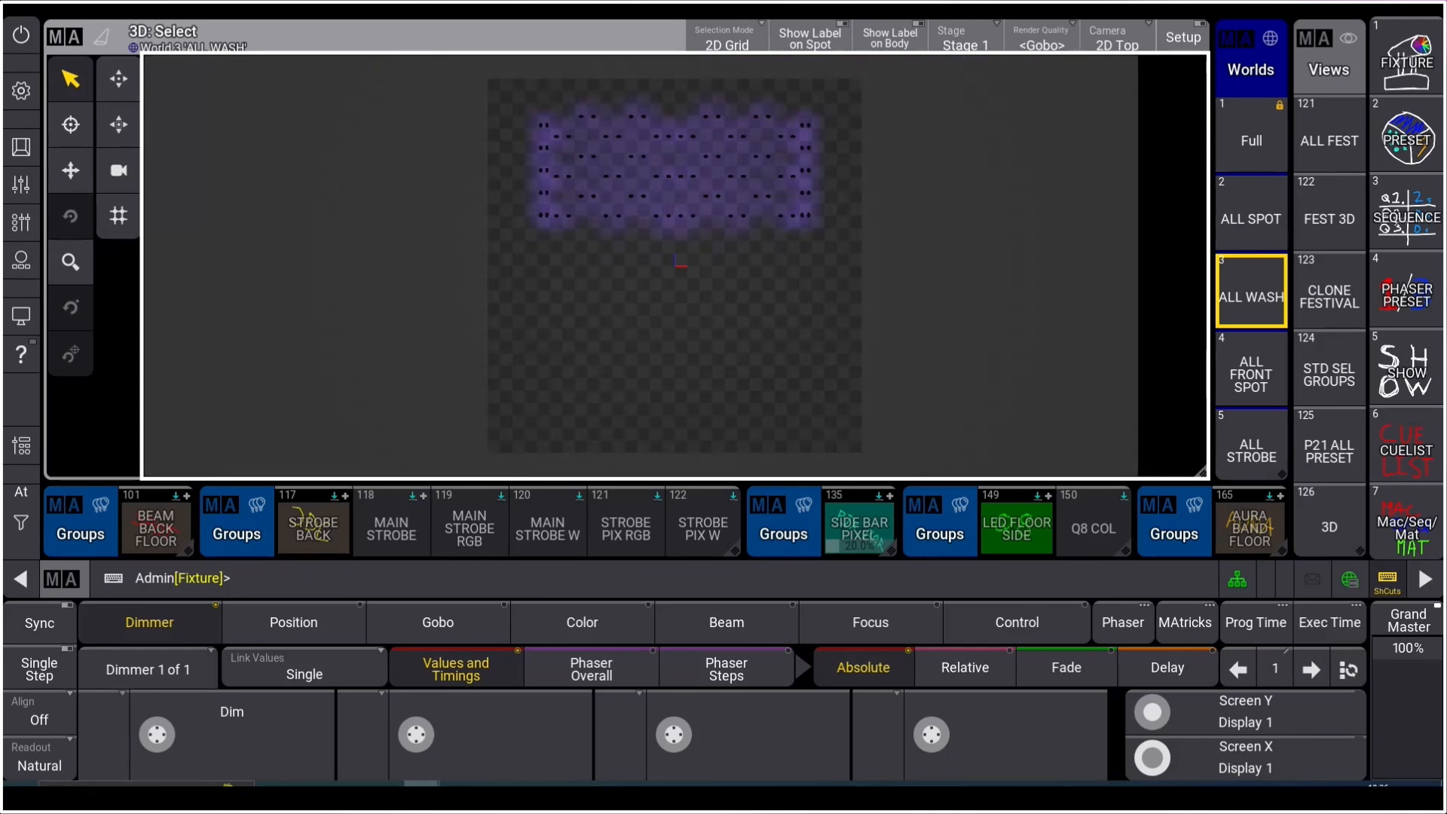
pyautogui.scroll(-1, 675, 265)
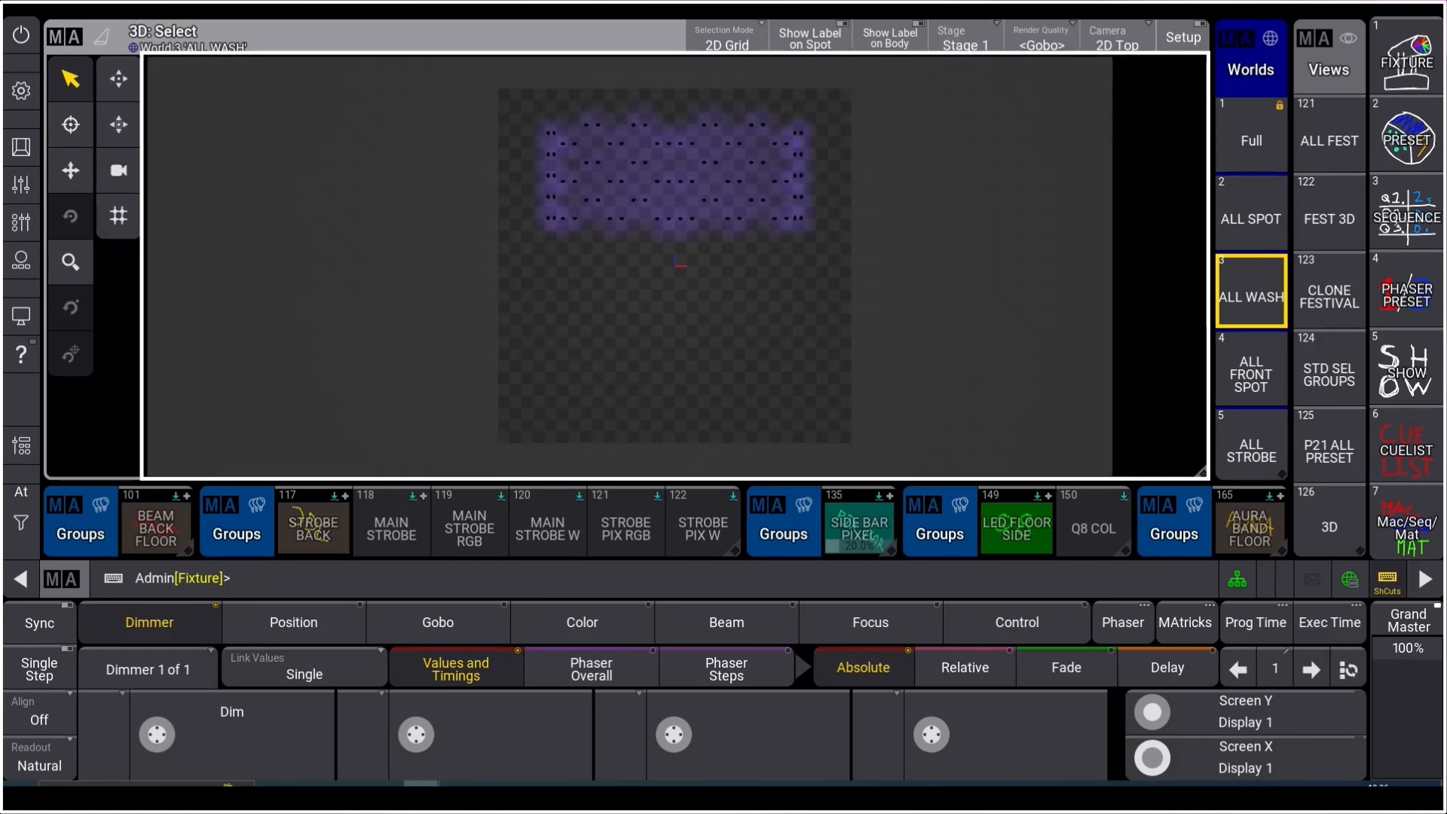
pyautogui.scroll(3, 675, 265)
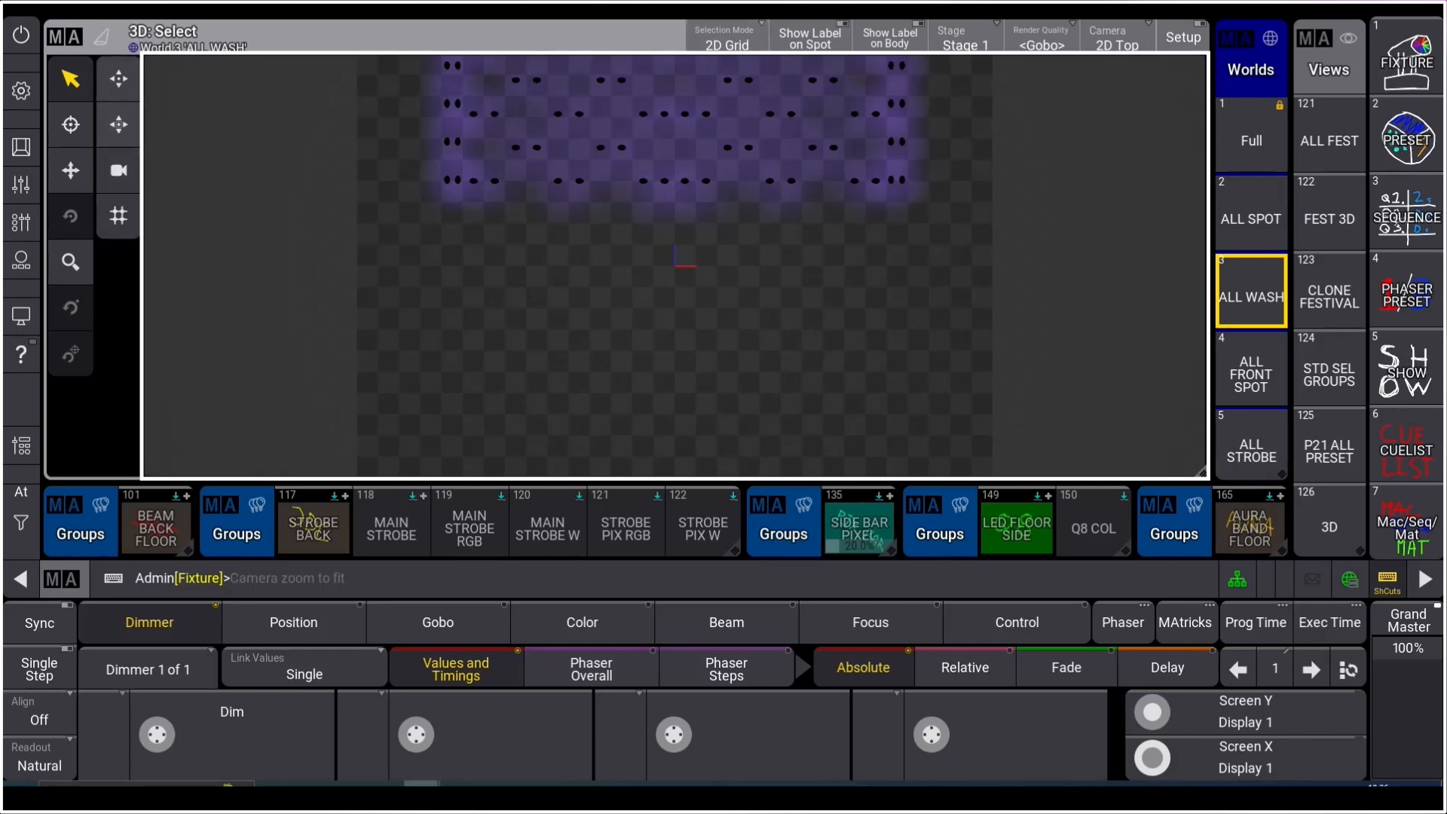
pyautogui.click(118, 78)
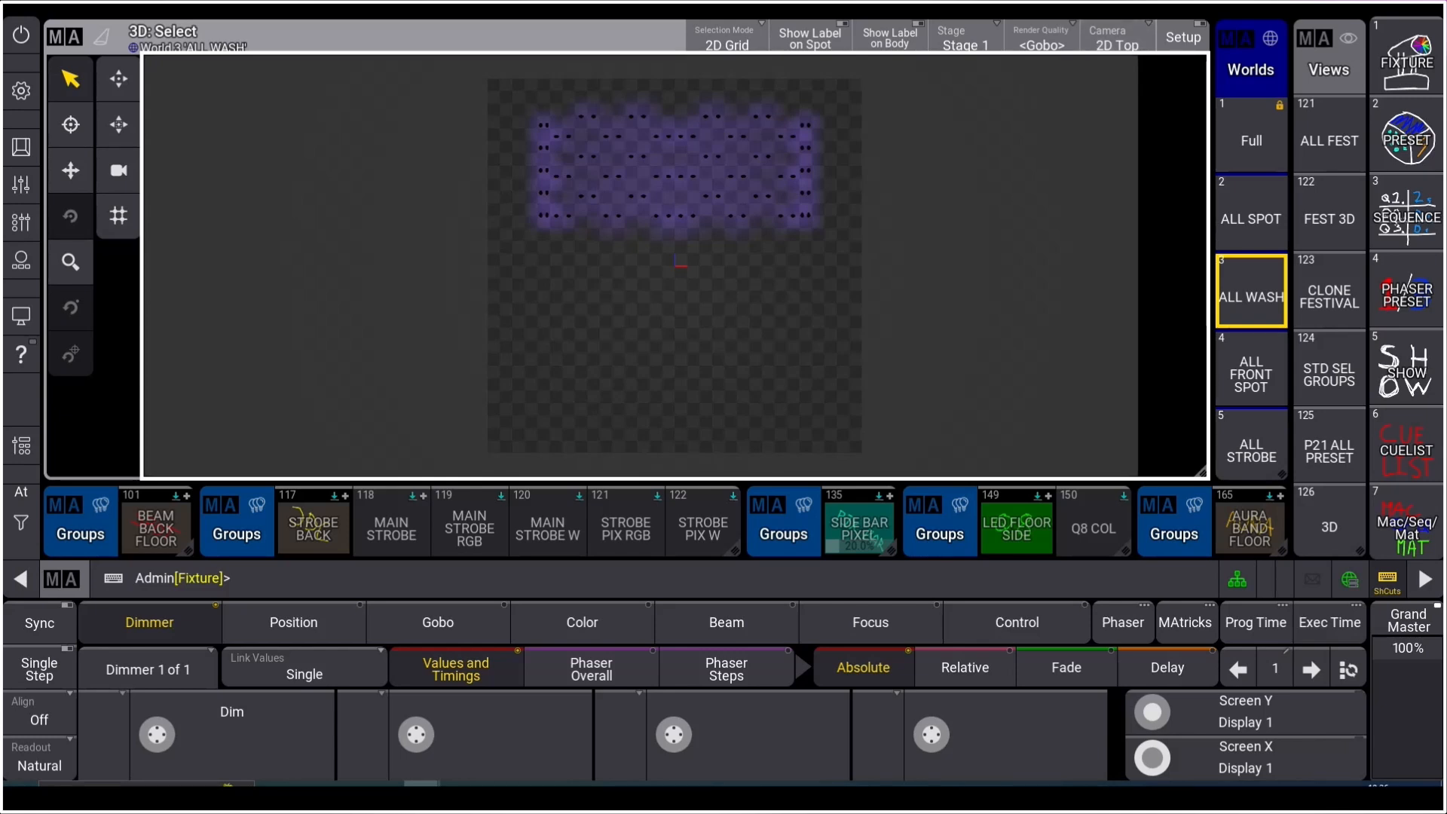
# Step: Select all the wash fixtures from the Front camera in the 3D view, check their selection grid, and clear the selection
pyautogui.click(1117, 37)
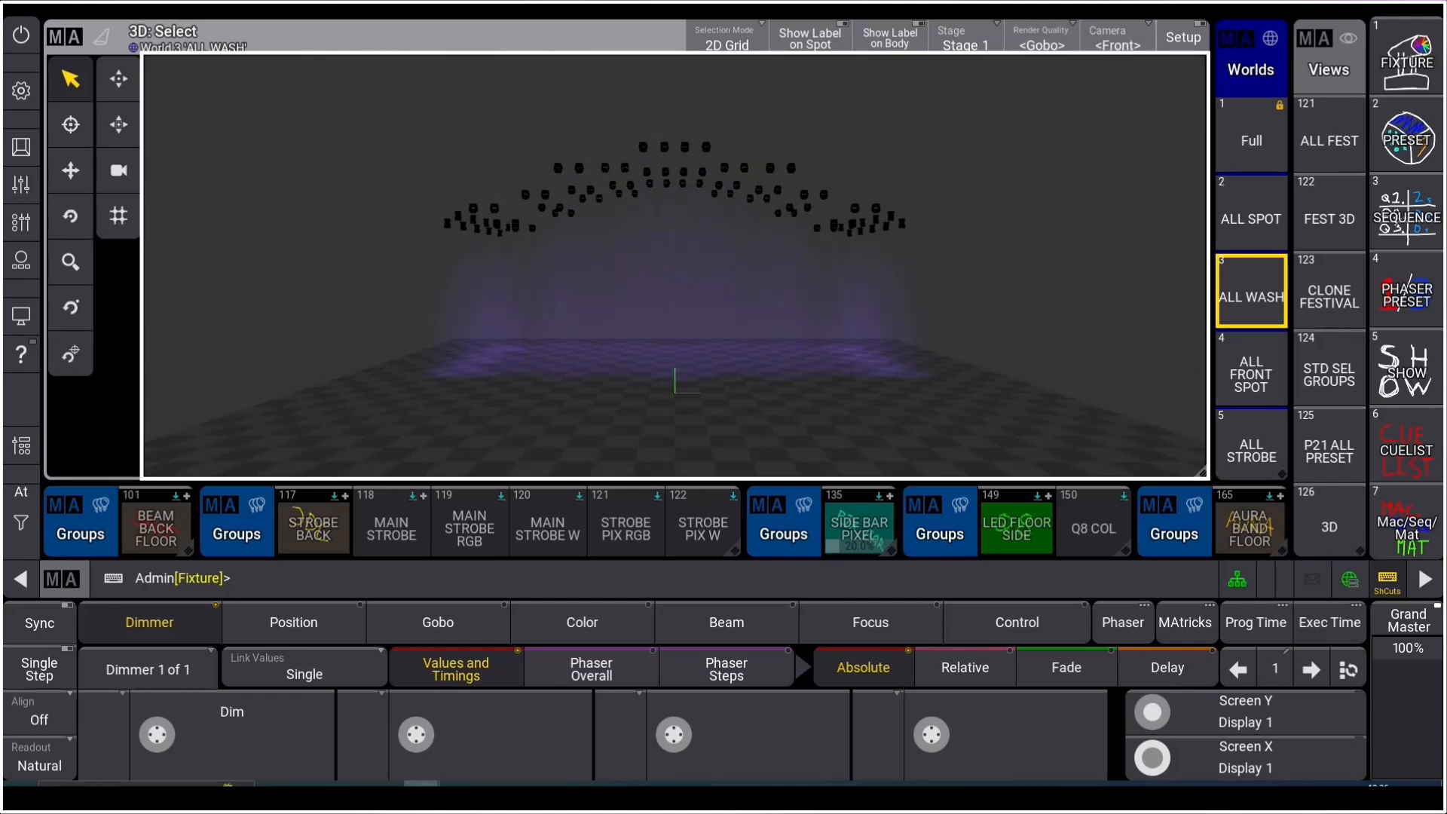
pyautogui.moveTo(454, 93); pyautogui.dragTo(500, 135)
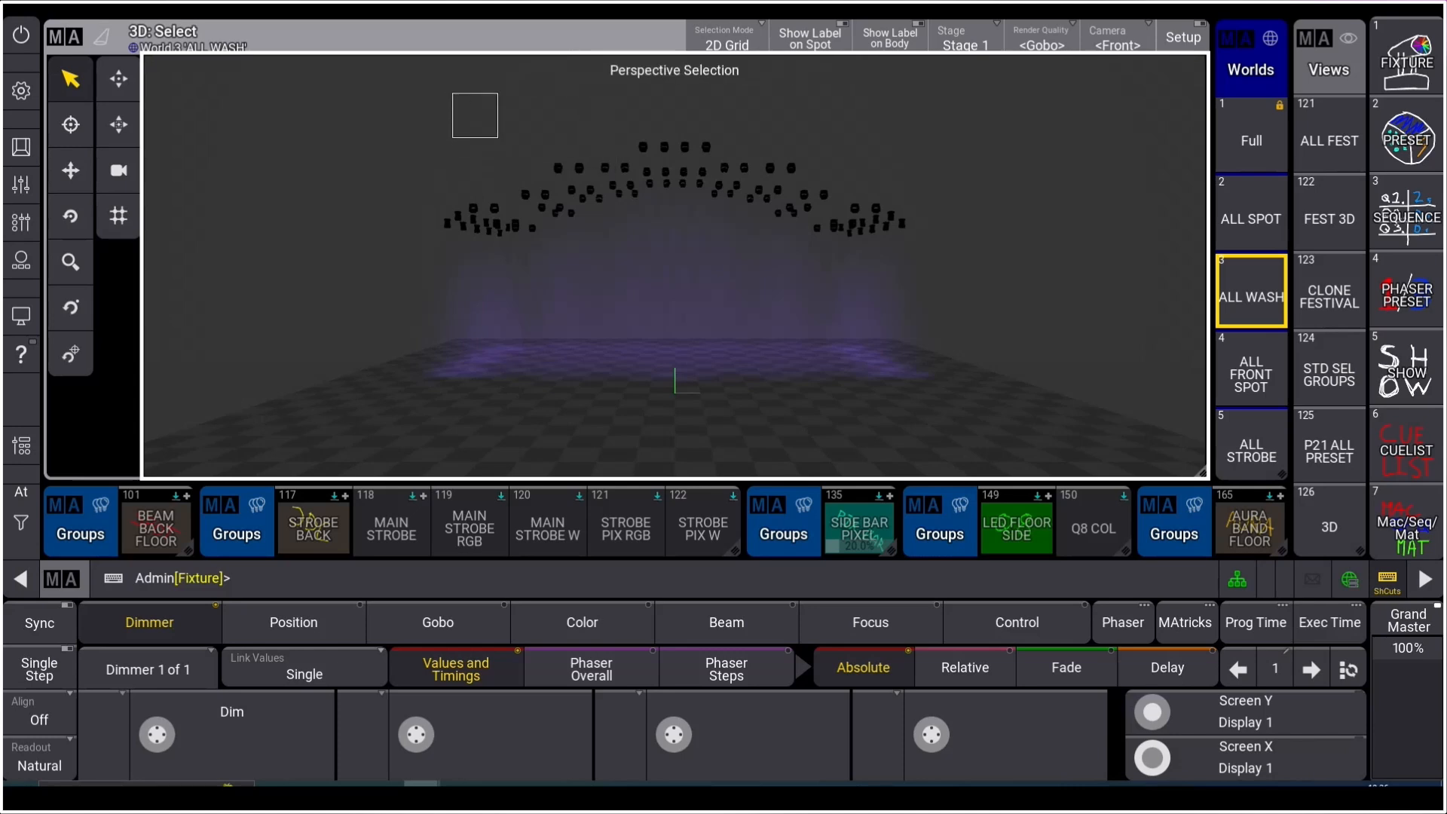
pyautogui.moveTo(299, 92); pyautogui.dragTo(999, 328)
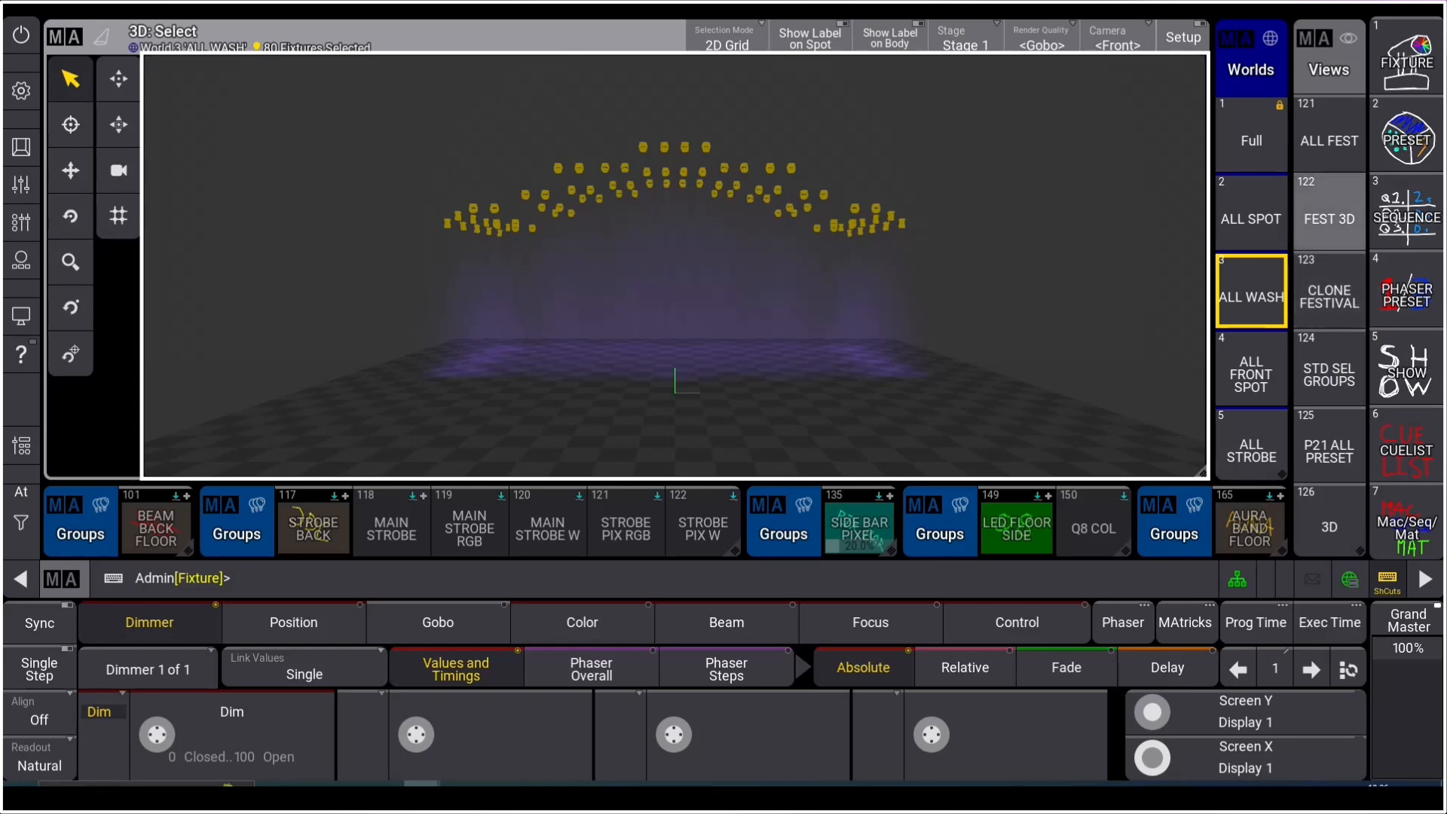
pyautogui.click(1328, 136)
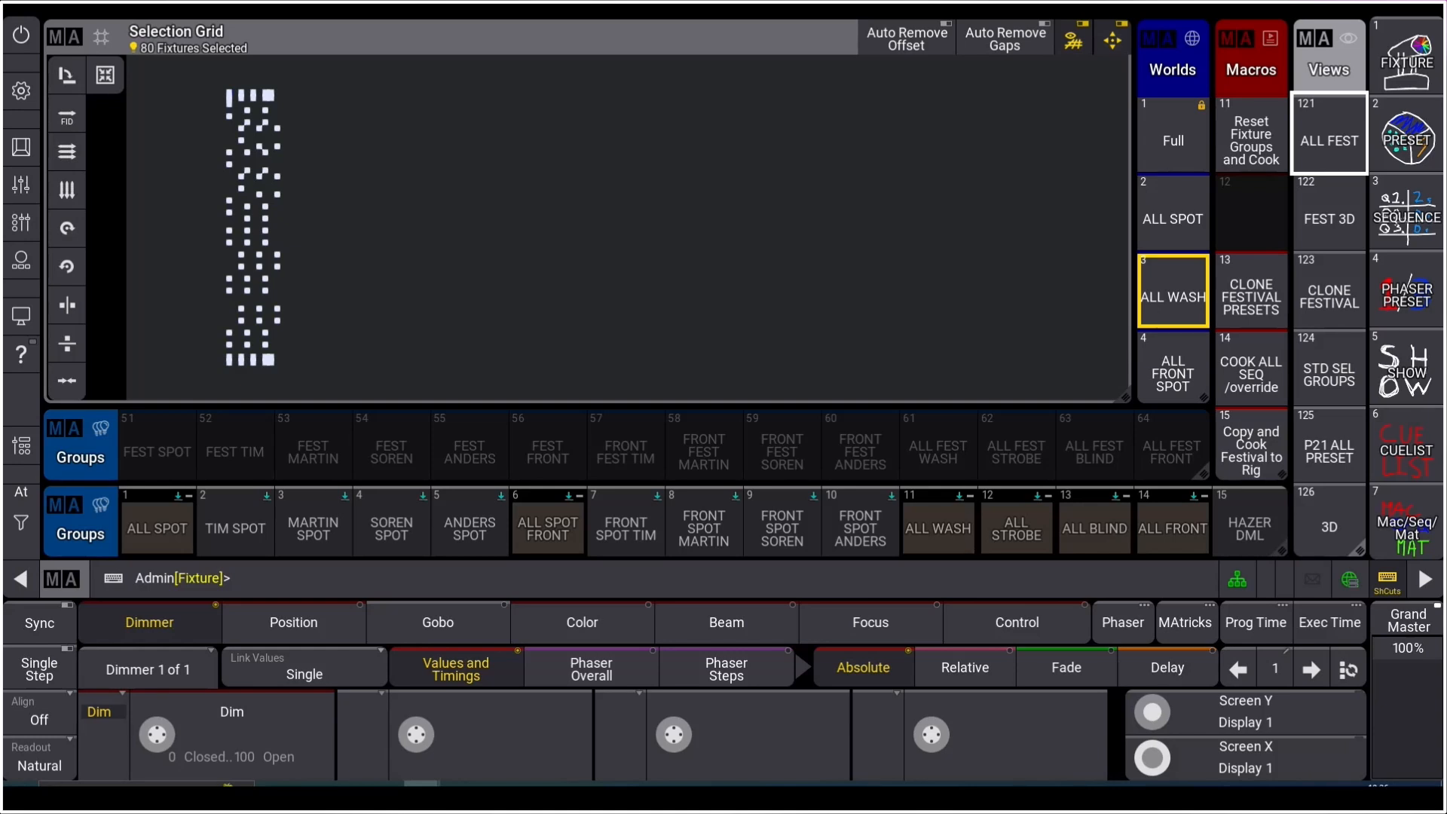
pyautogui.press('Escape')
# Step: Select the wash fixtures between the two outer side columns from the 2D Top camera in the FEST 3D view
pyautogui.click(1329, 219)
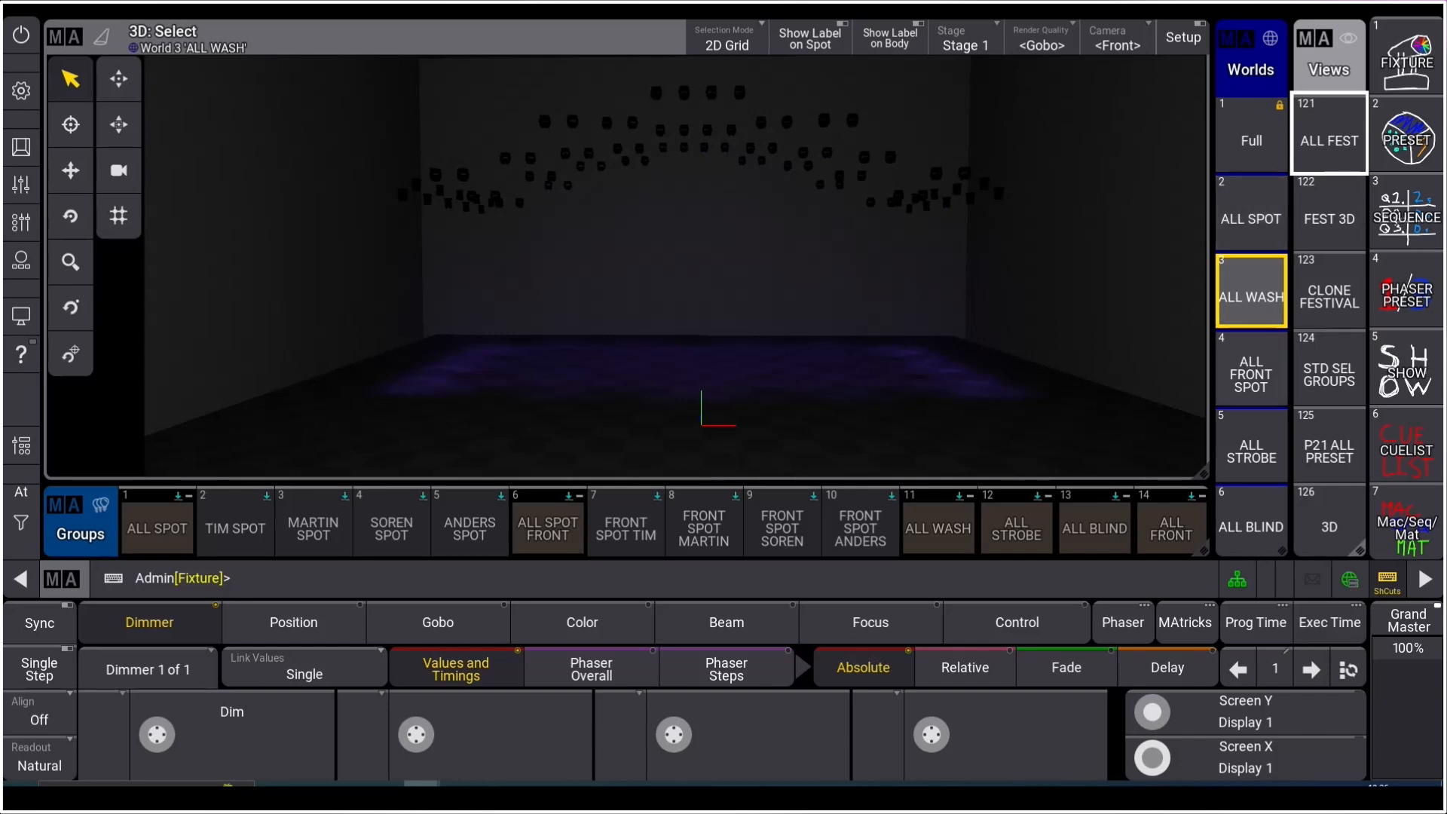
pyautogui.click(1250, 294)
pyautogui.click(1078, 79)
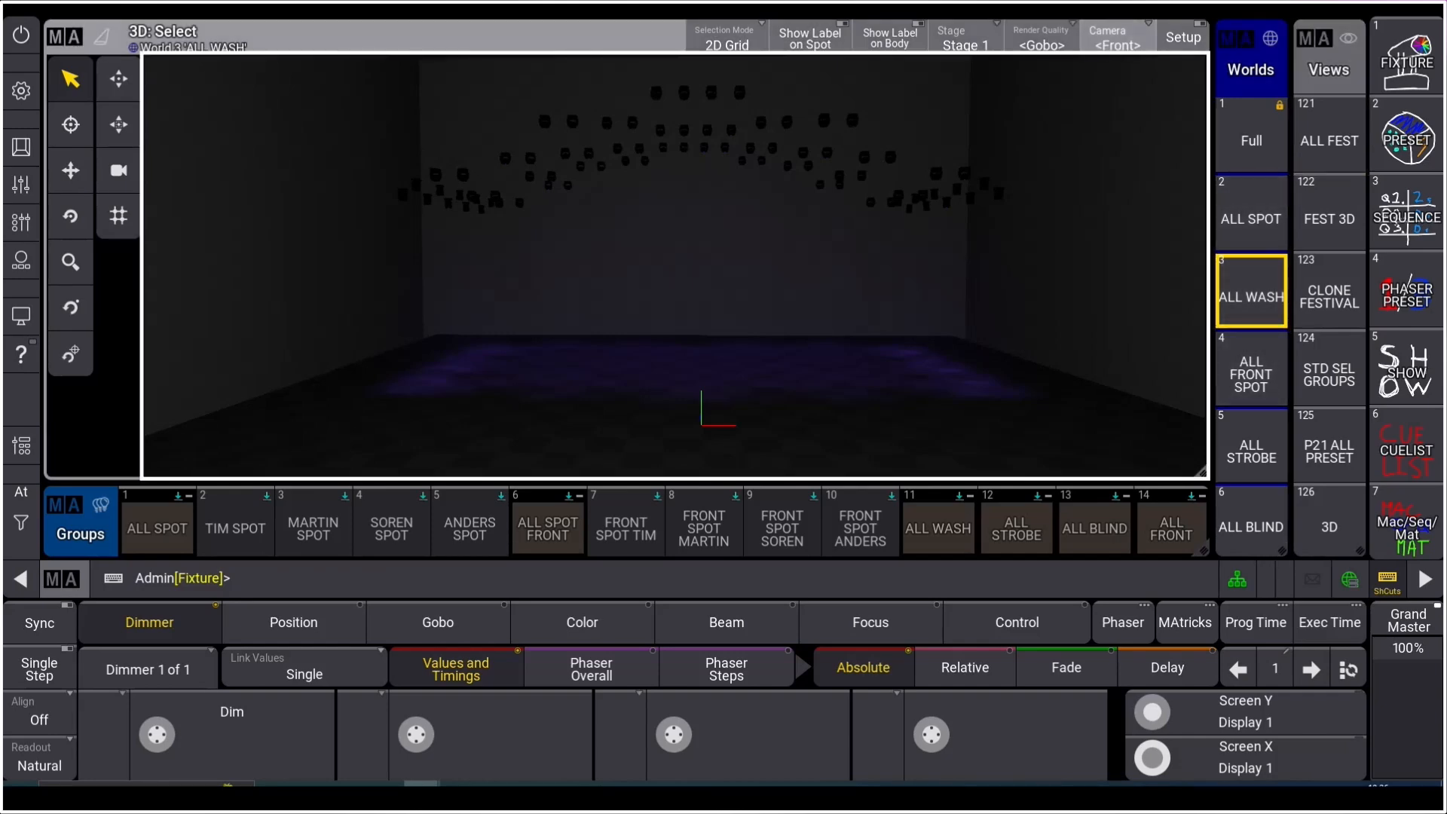
pyautogui.click(1122, 550)
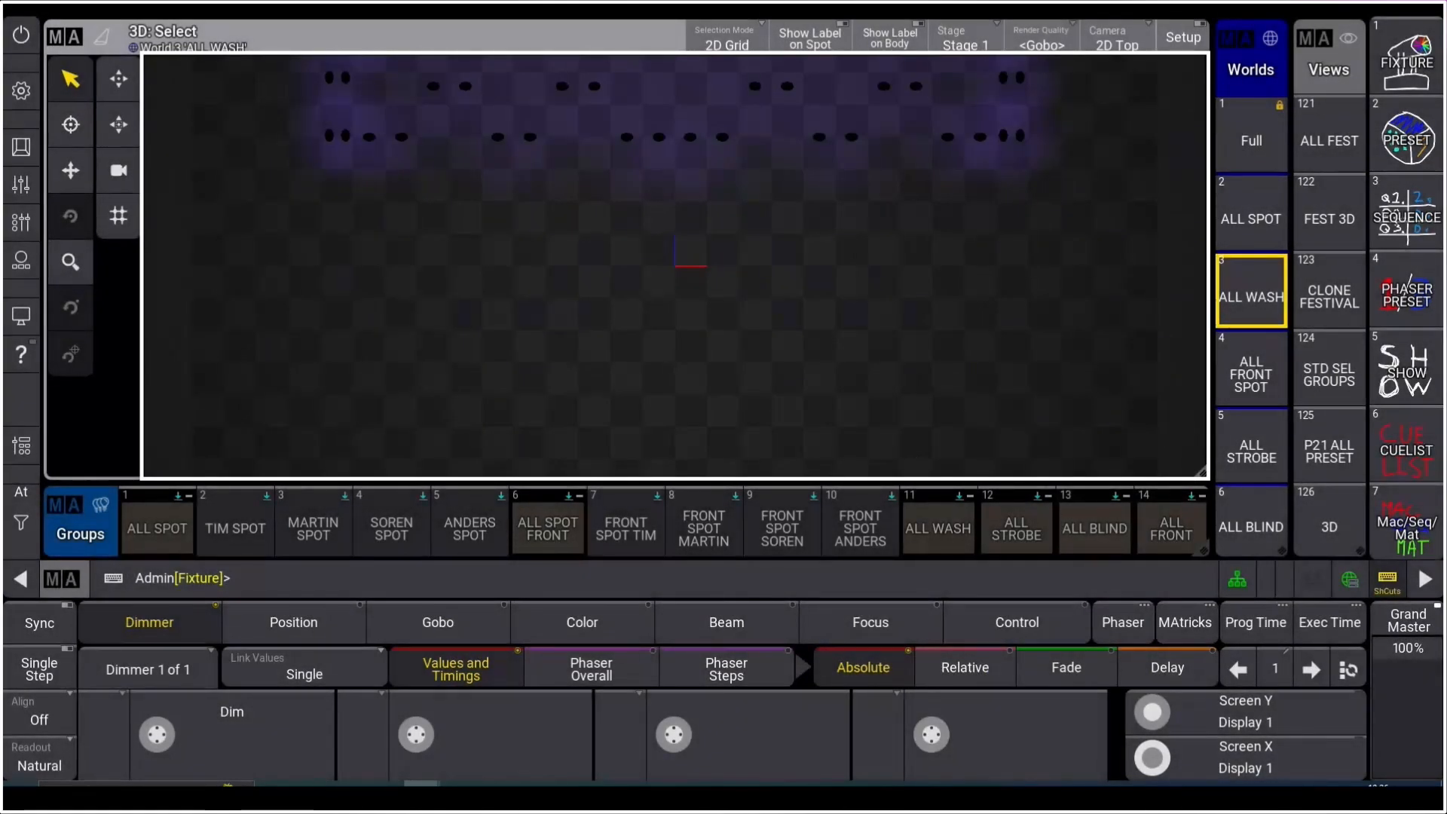
pyautogui.click(70, 171)
pyautogui.moveTo(675, 203); pyautogui.dragTo(604, 446)
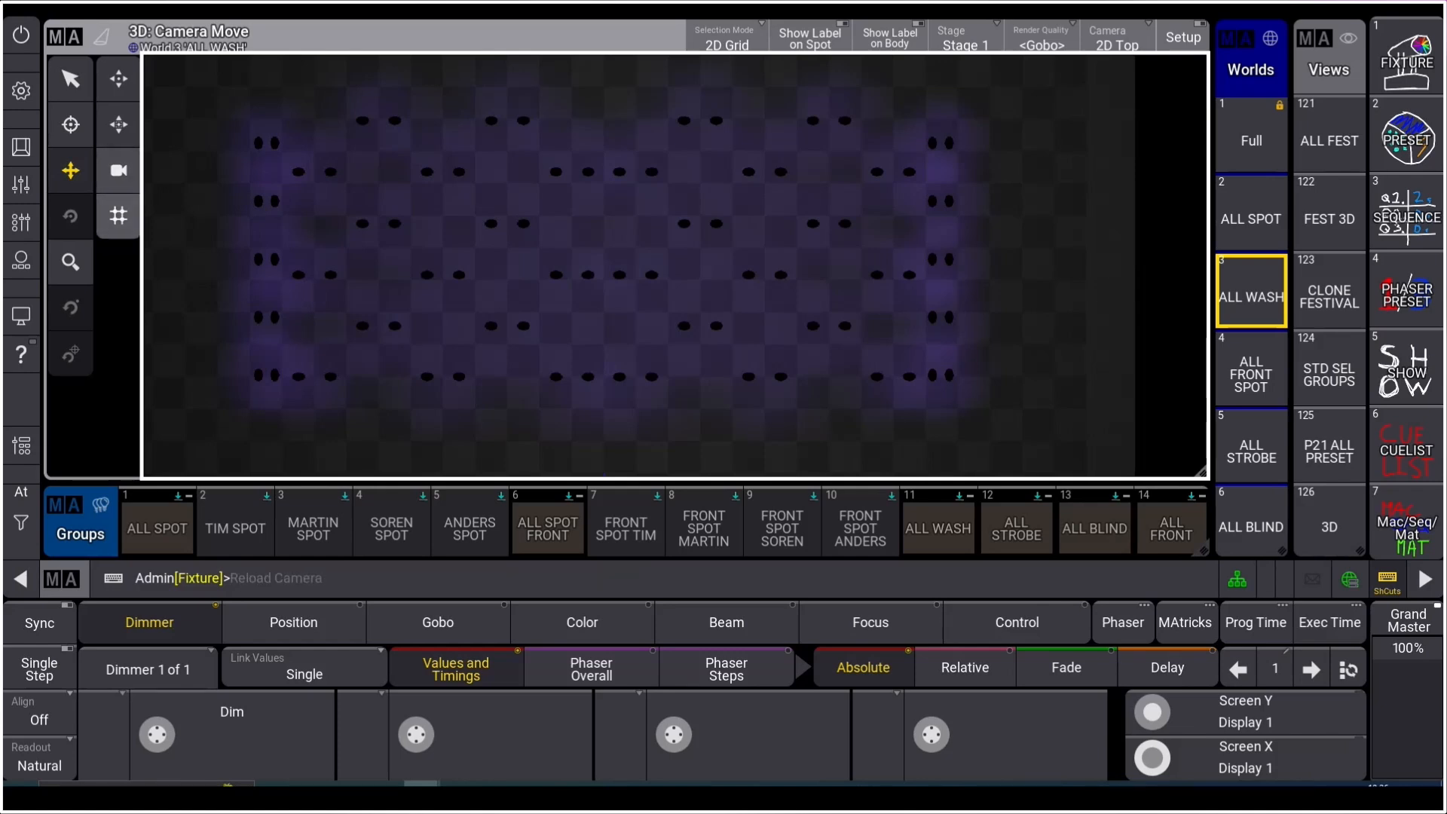
pyautogui.click(70, 79)
pyautogui.moveTo(284, 89); pyautogui.dragTo(925, 427)
pyautogui.moveTo(927, 431); pyautogui.dragTo(927, 431)
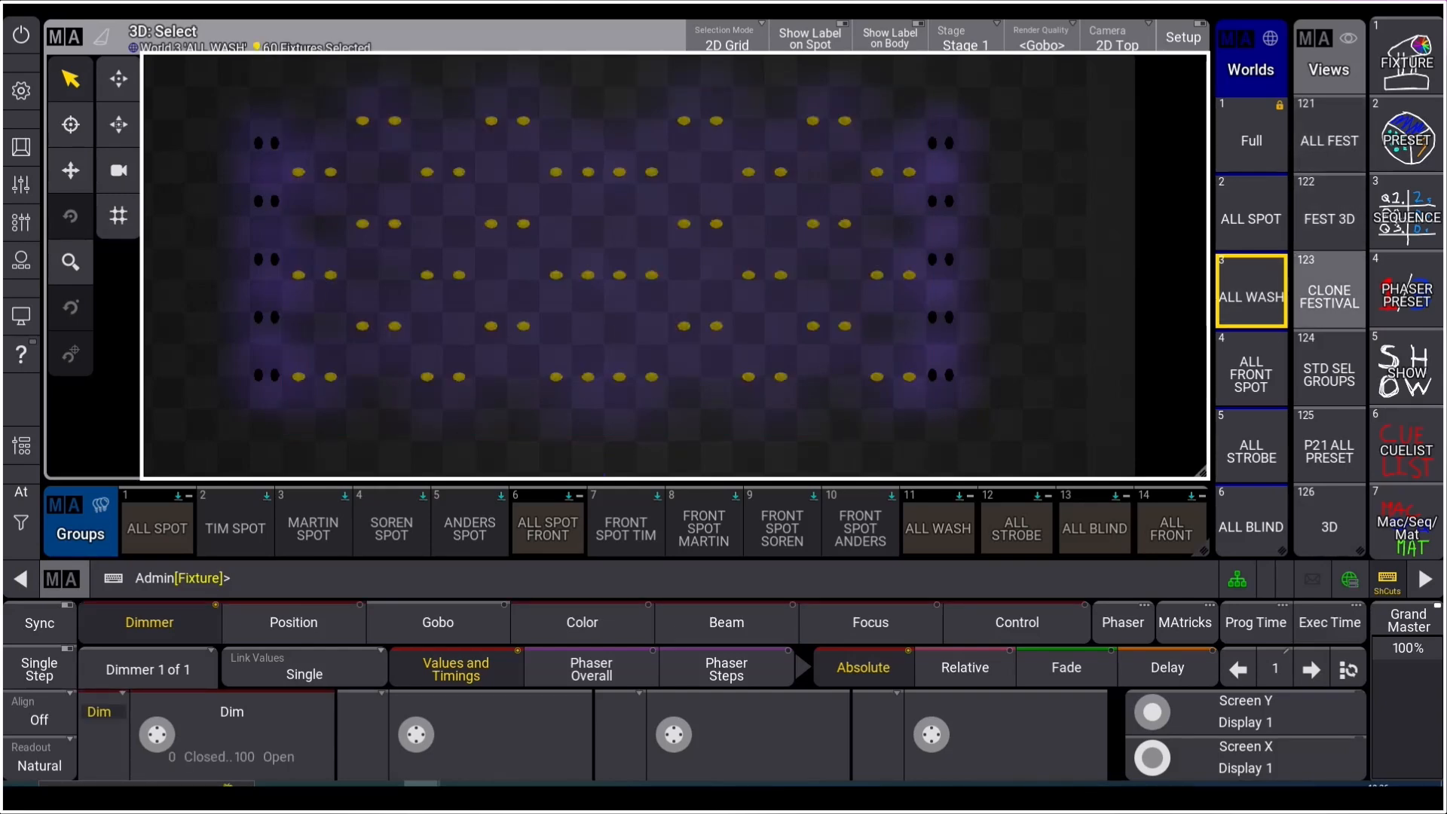
# Step: Store the selection in group 61 ALL FEST WASH, clear it, and recall the group to check its grid
pyautogui.click(1328, 140)
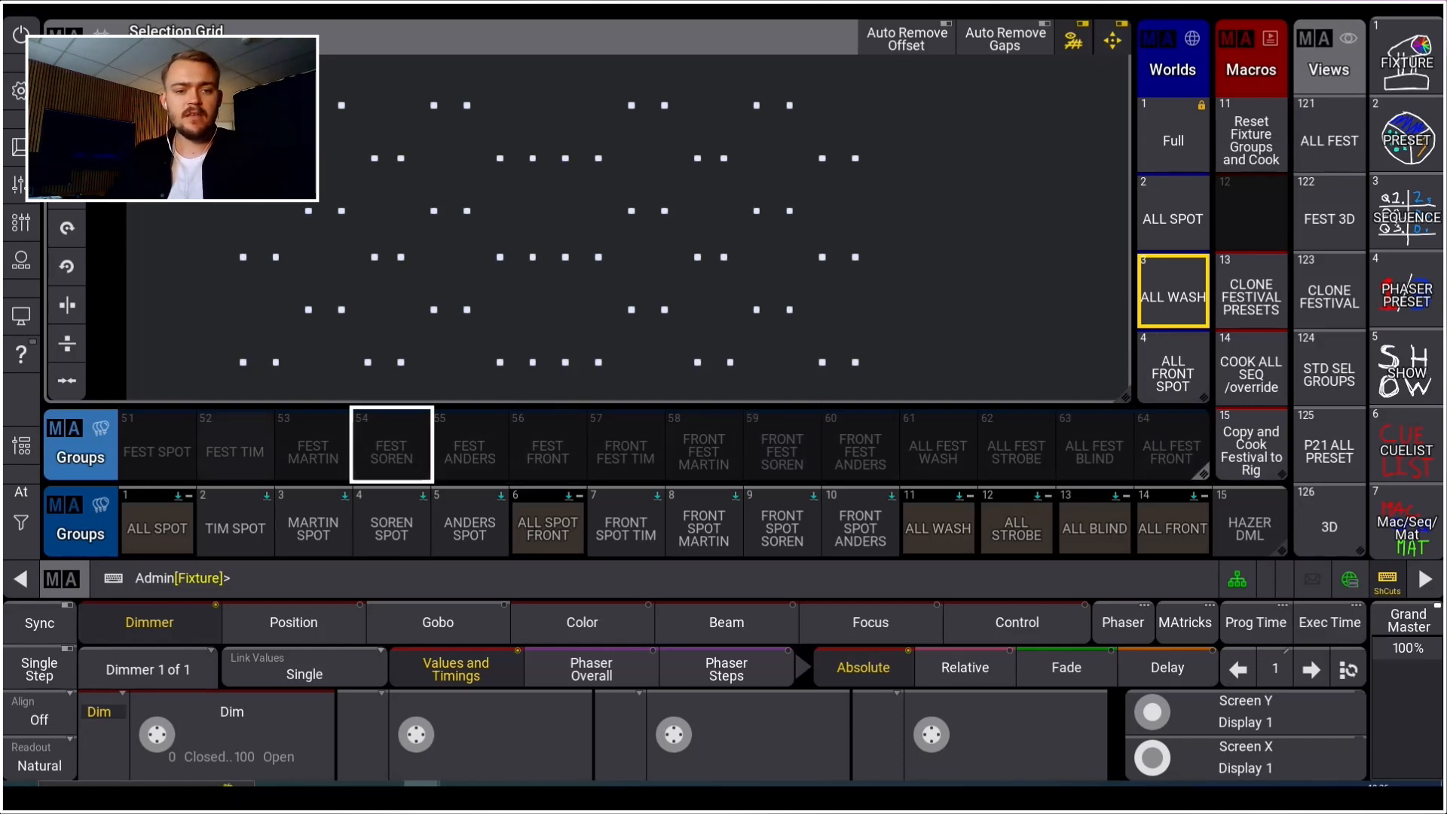
pyautogui.press('s')
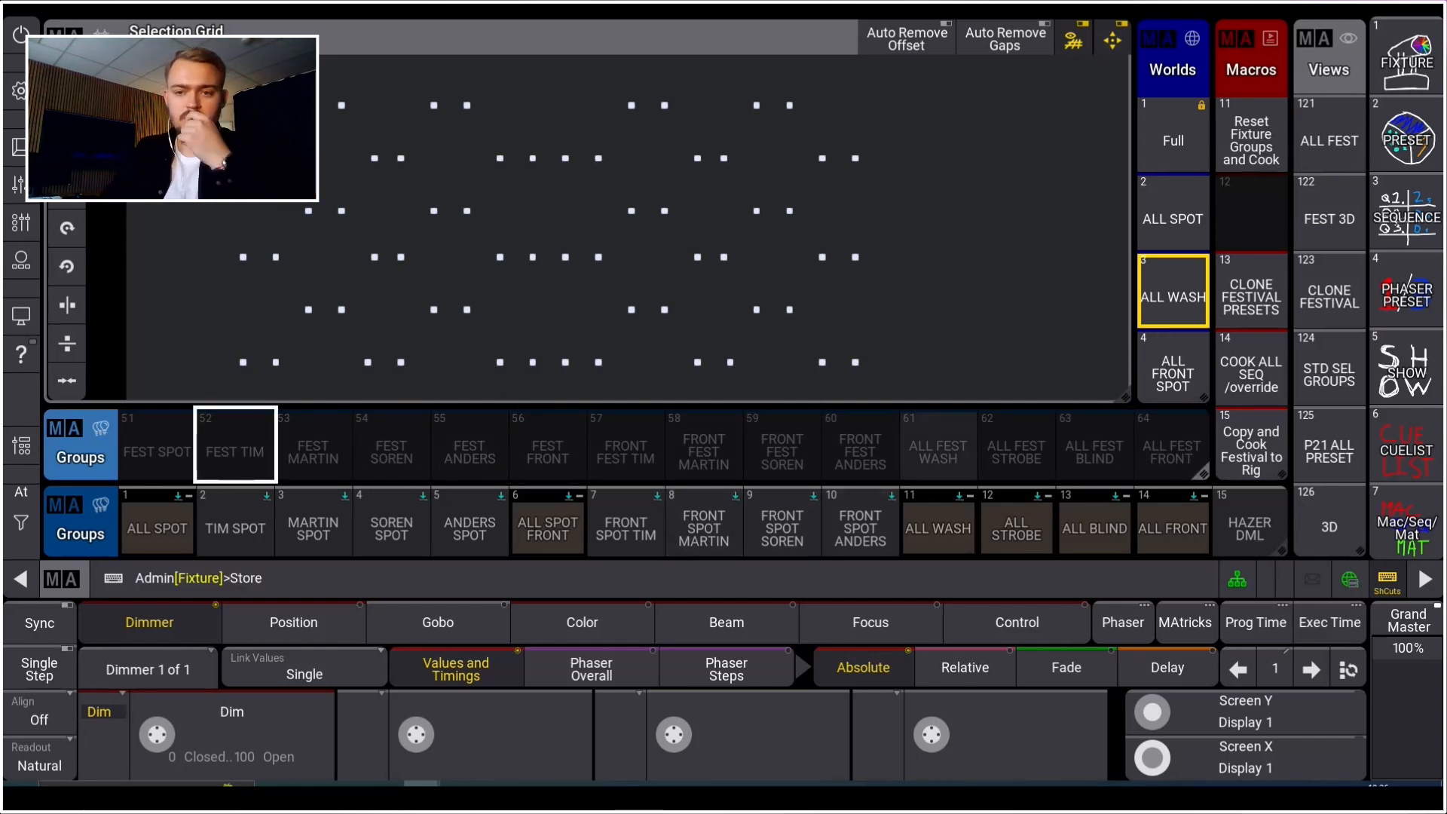
pyautogui.click(938, 444)
pyautogui.click(994, 604)
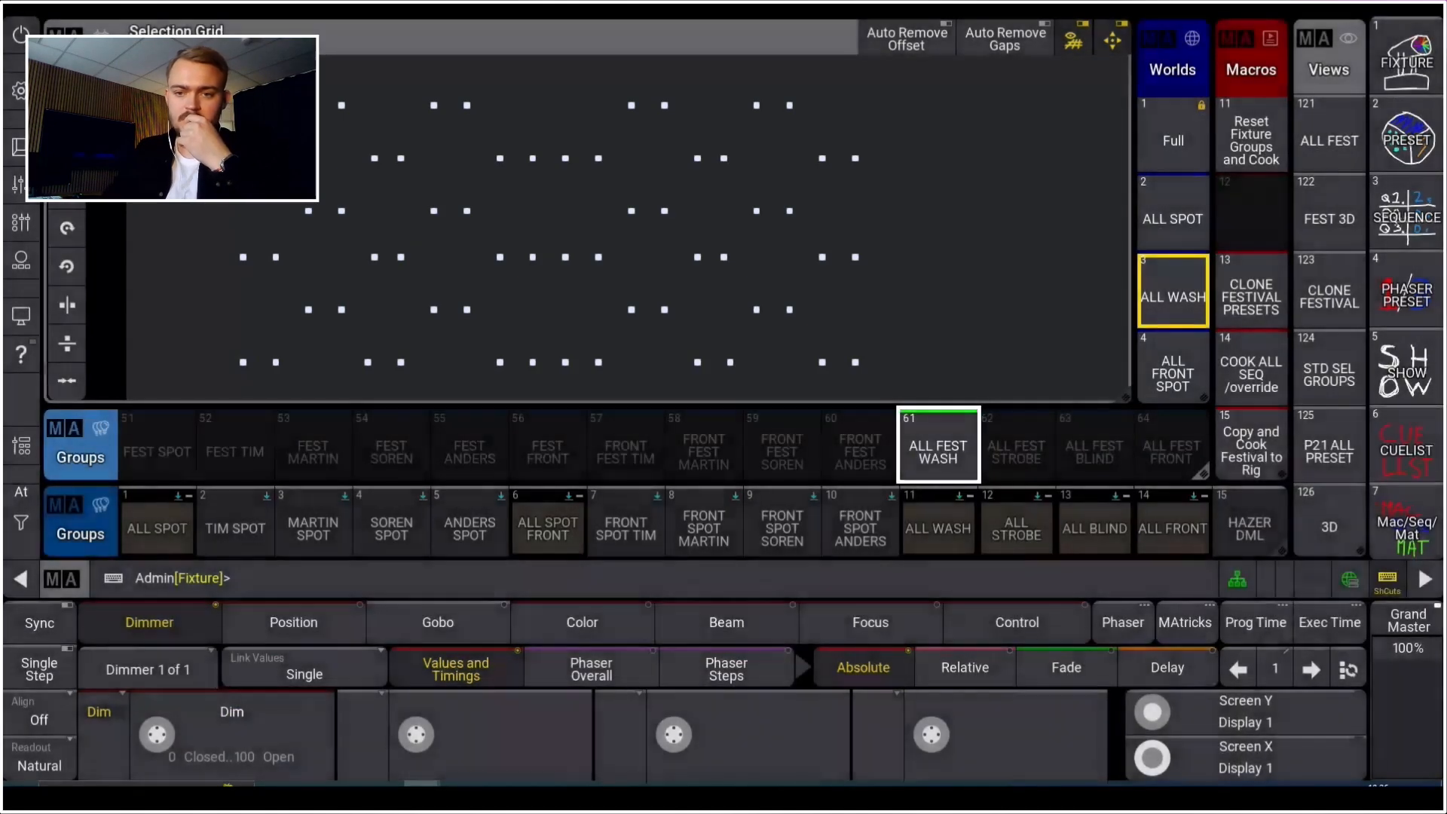
pyautogui.press('c')
pyautogui.click(938, 444)
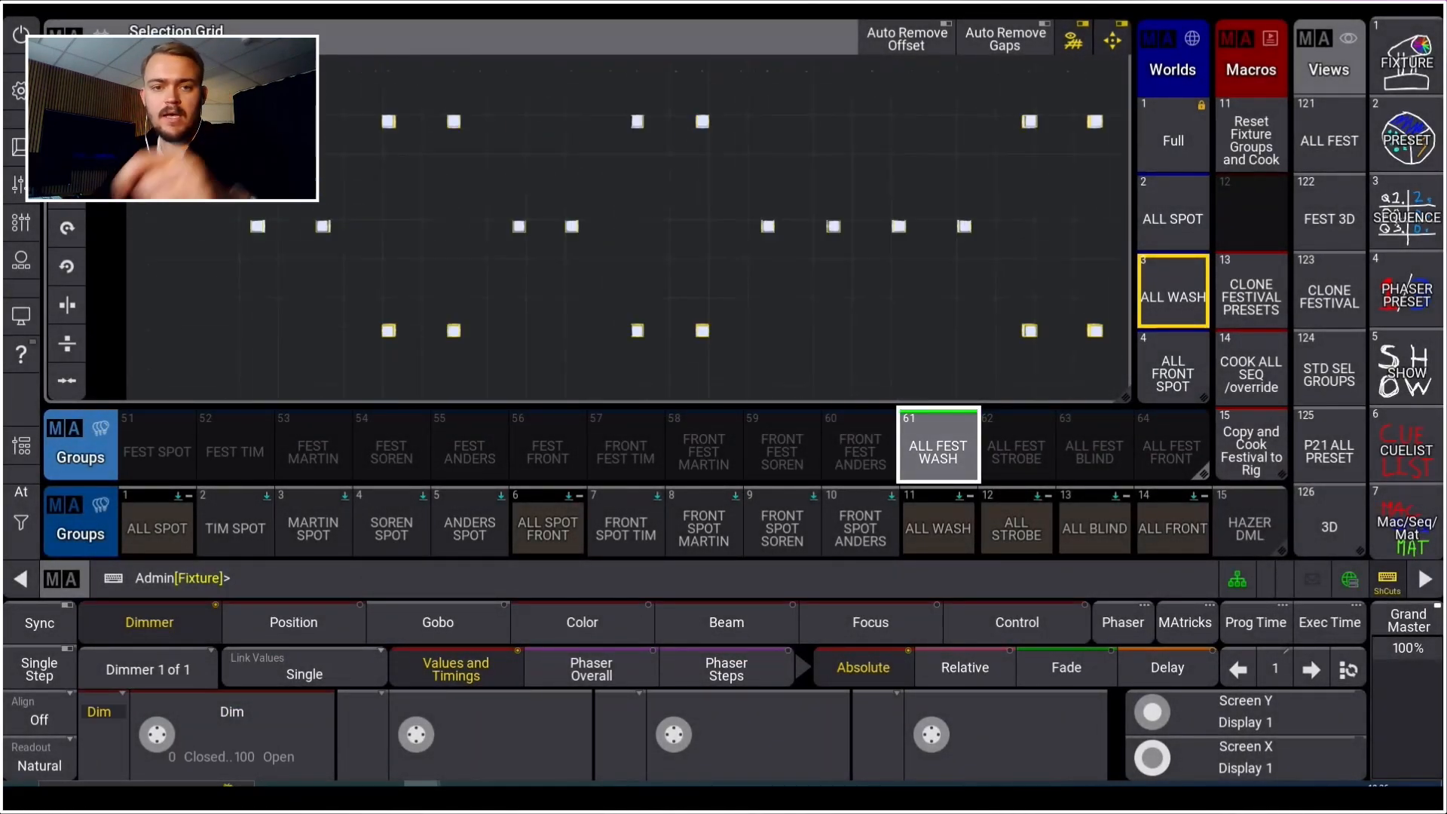
# Step: Check the preset pools for the ALL FEST WASH group, and run and confirm the CLONE FESTIVAL PRESETS macro
pyautogui.click(1406, 138)
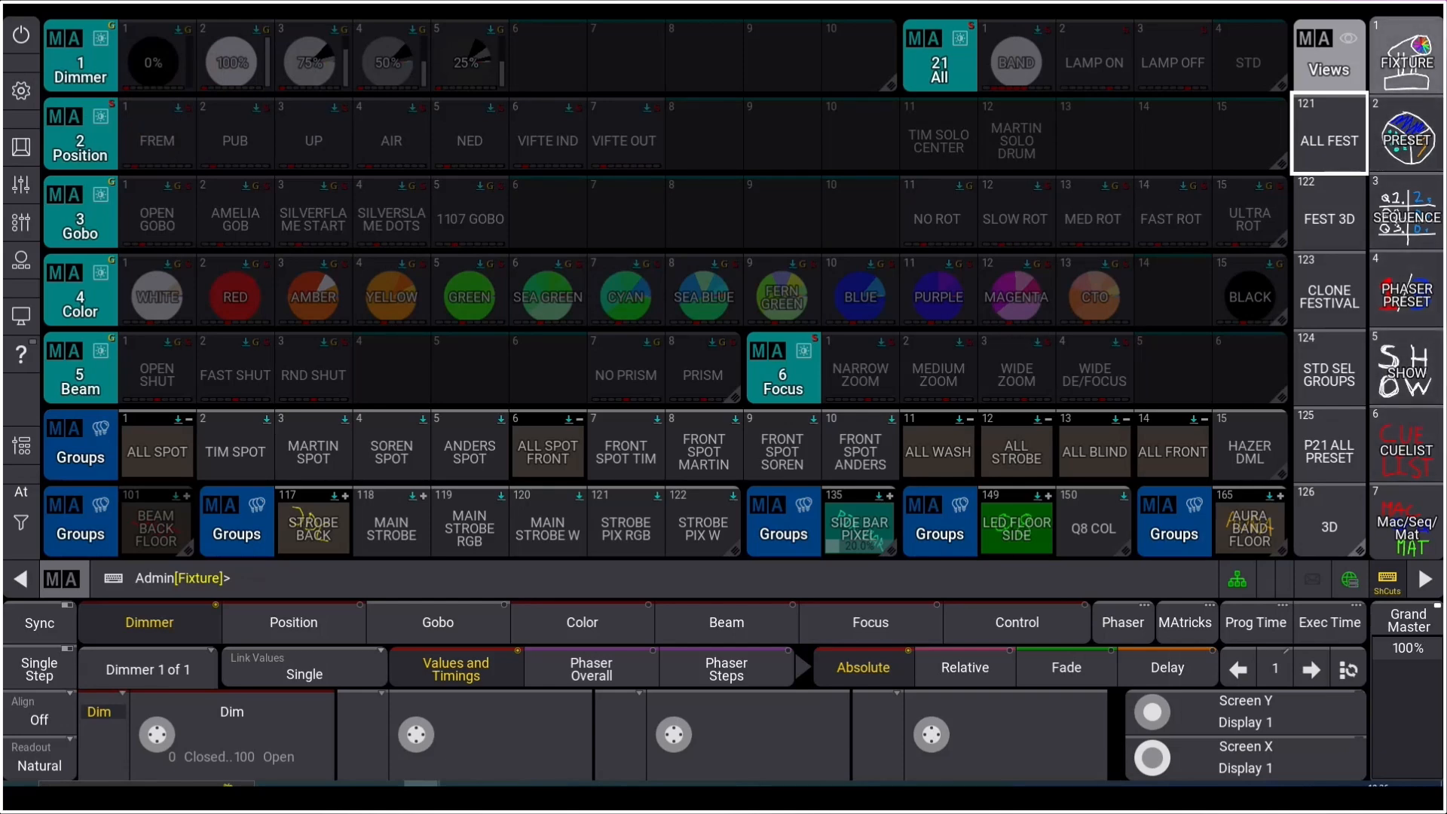
pyautogui.click(1406, 136)
pyautogui.click(1328, 136)
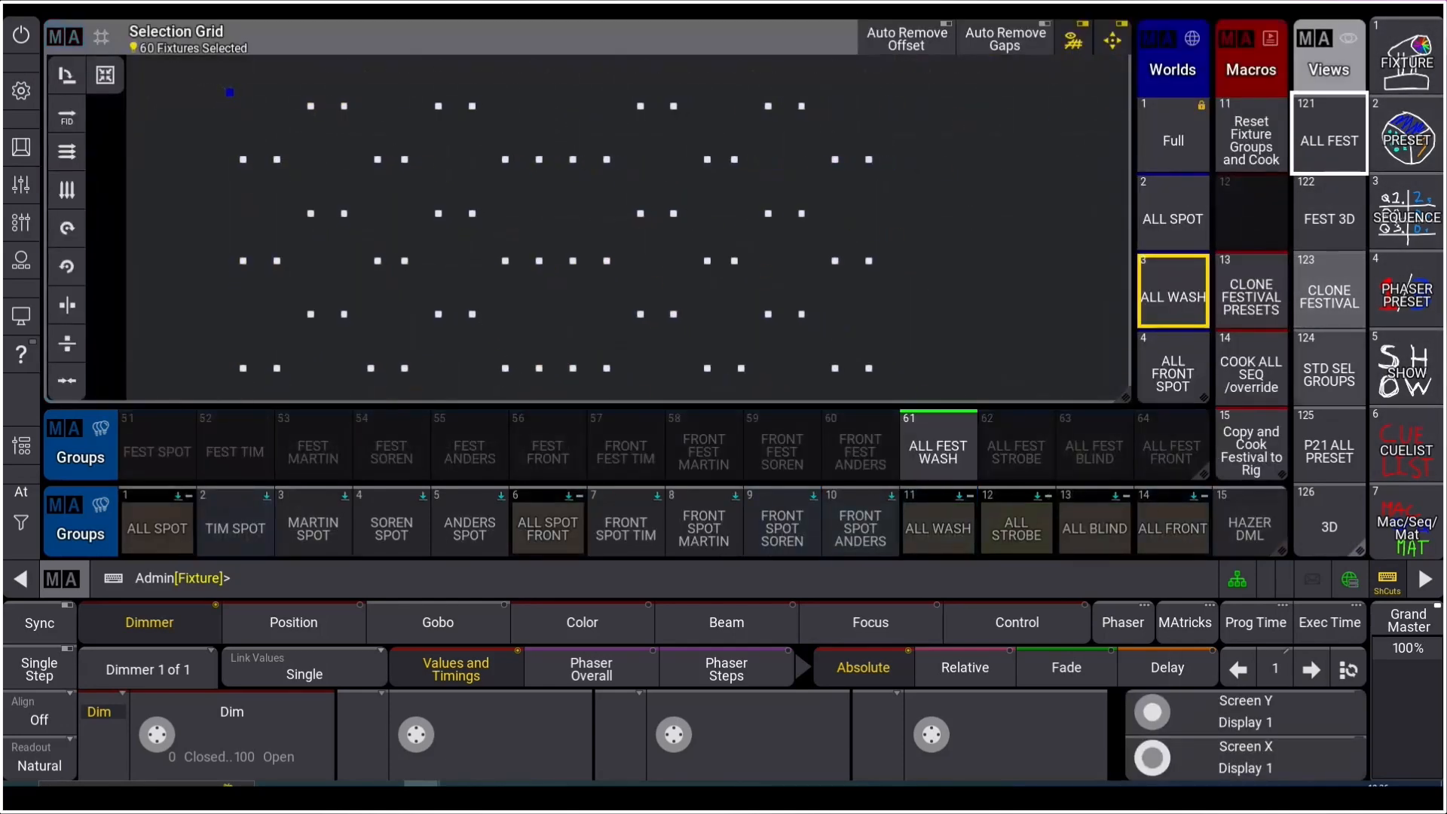
pyautogui.click(1250, 297)
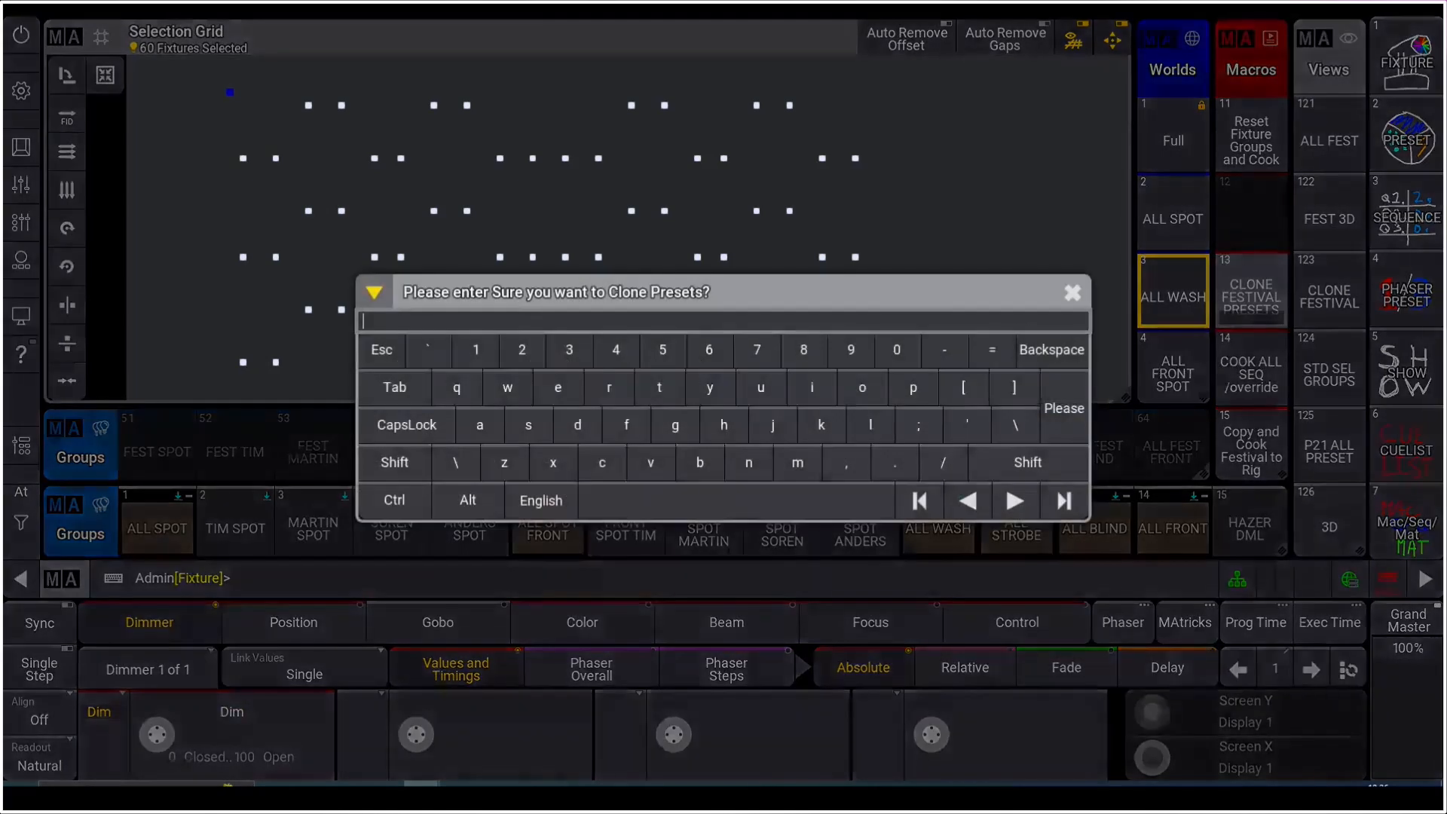
pyautogui.press('Return')
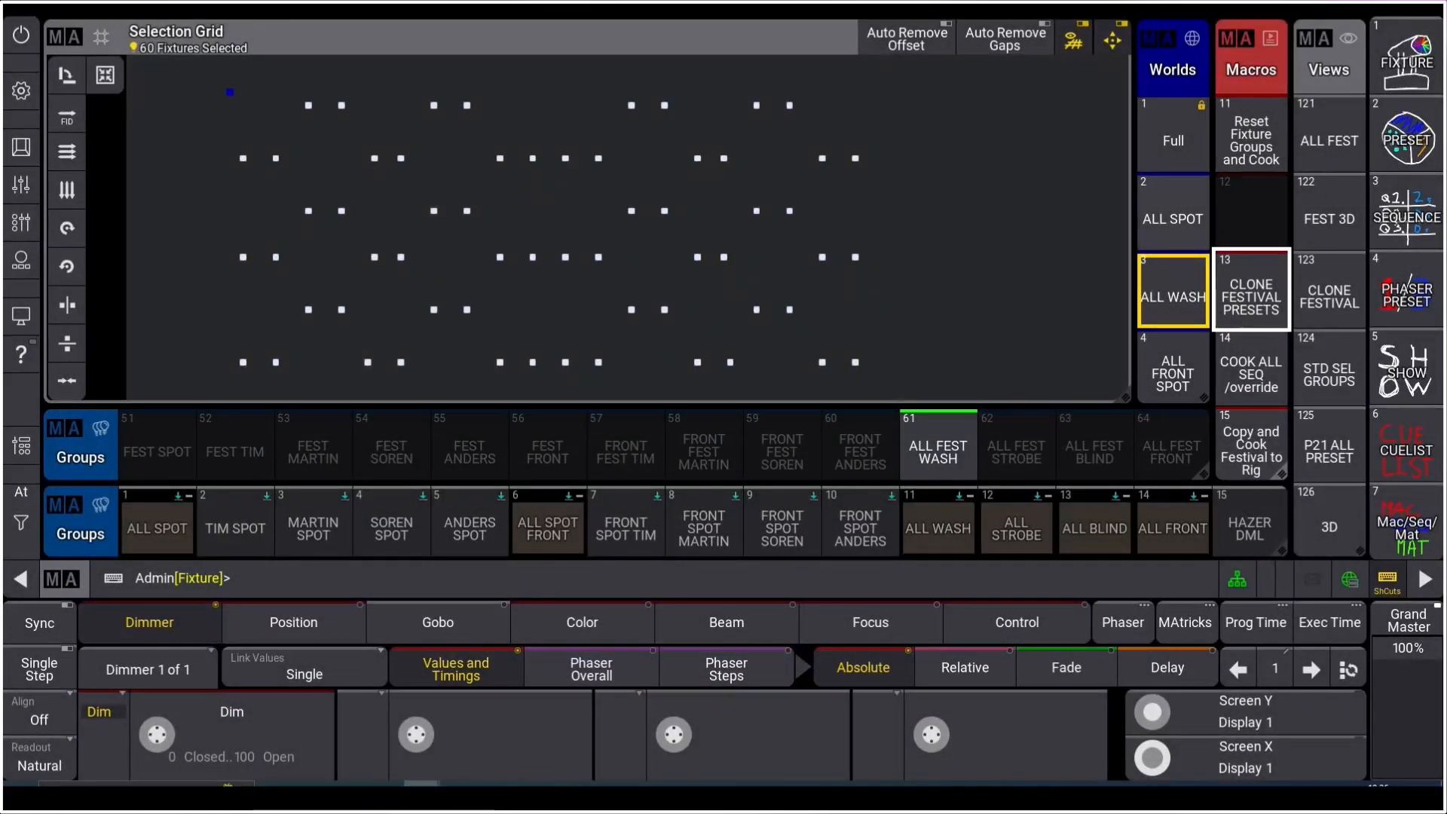
# Step: Recheck the preset pools, clear the selection, and run and confirm the CLONE FESTIVAL PRESETS macro again
pyautogui.click(1328, 137)
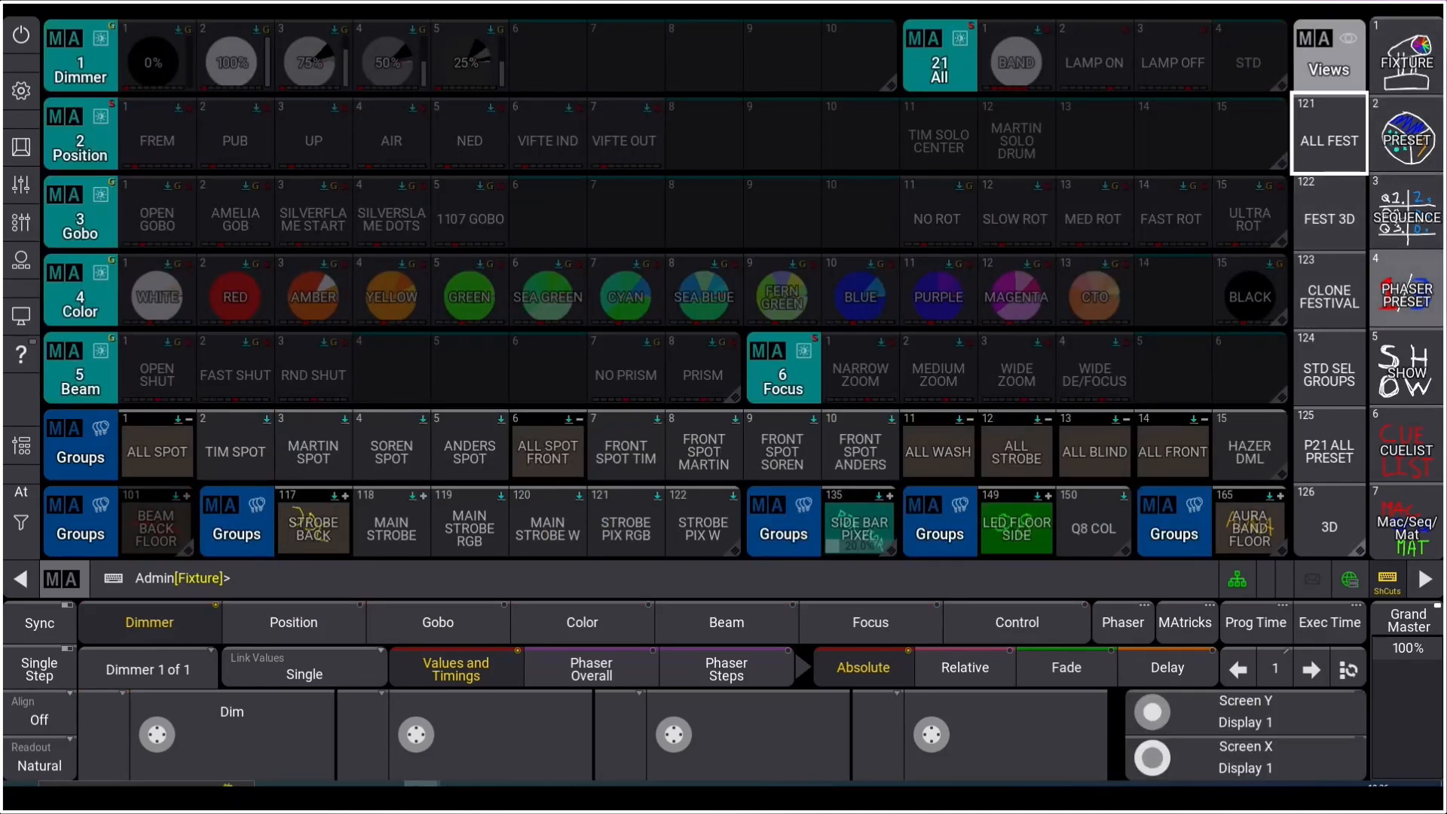
pyautogui.click(1406, 134)
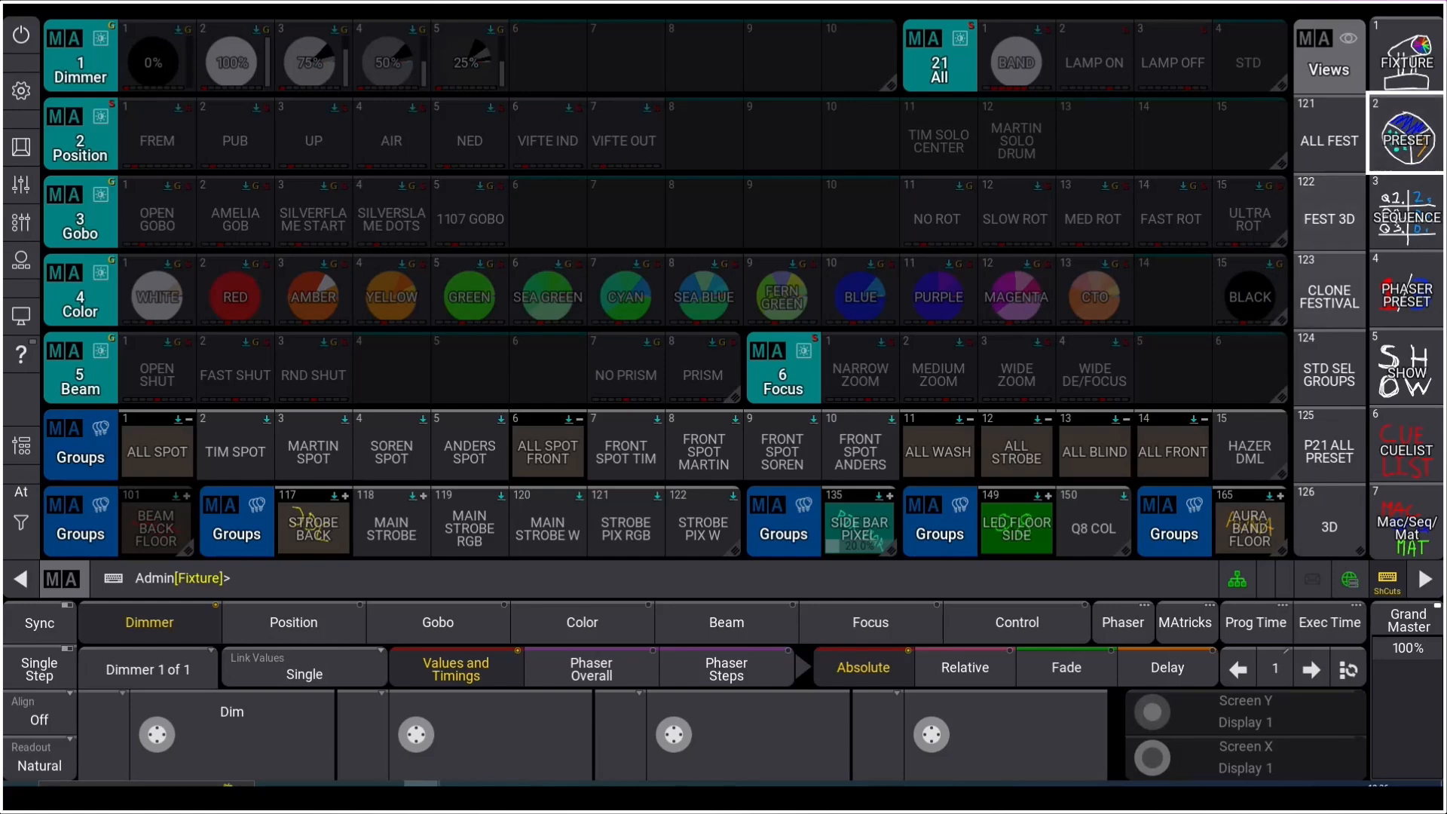
pyautogui.click(1329, 297)
pyautogui.click(1251, 297)
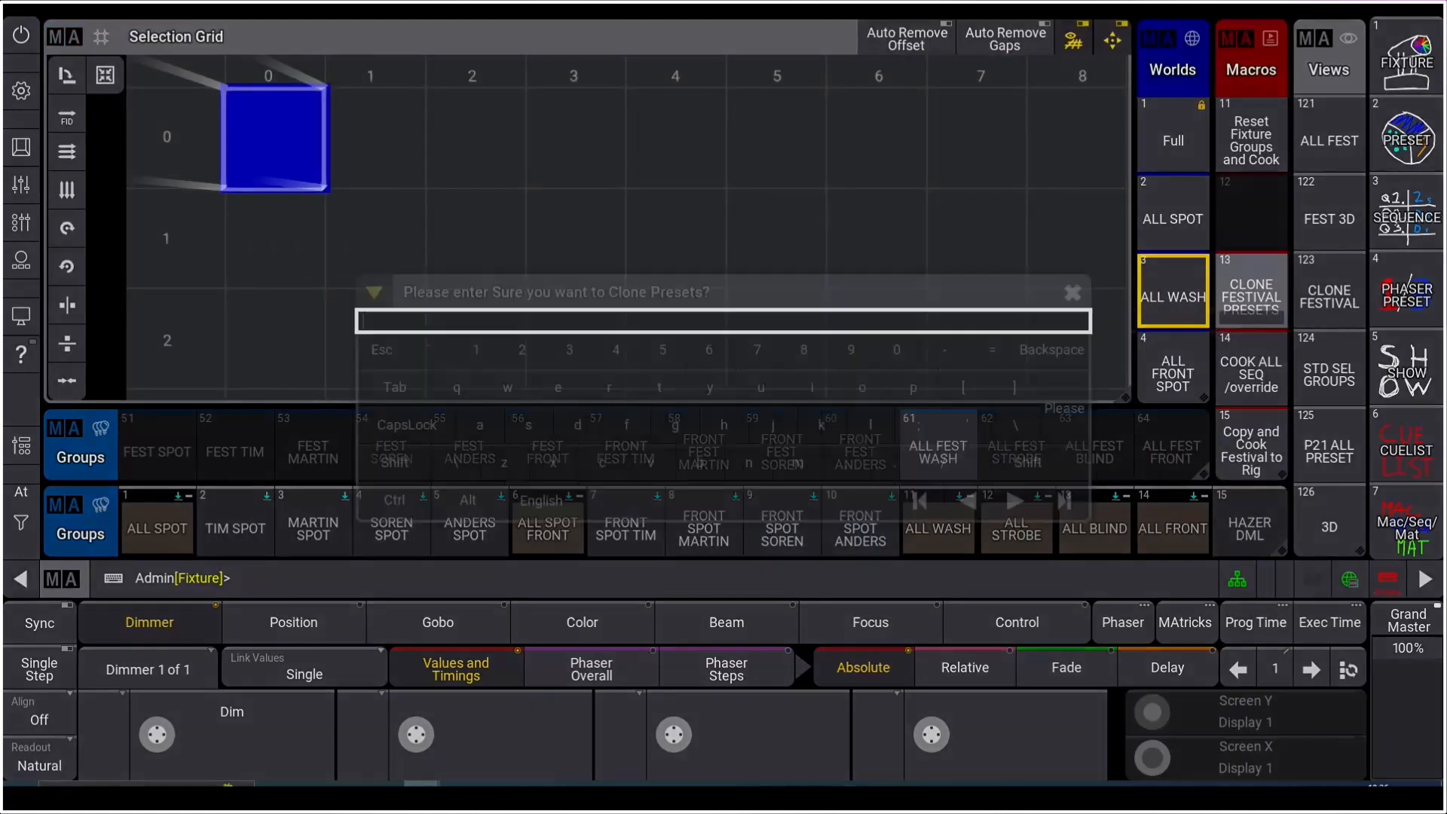
pyautogui.click(1064, 408)
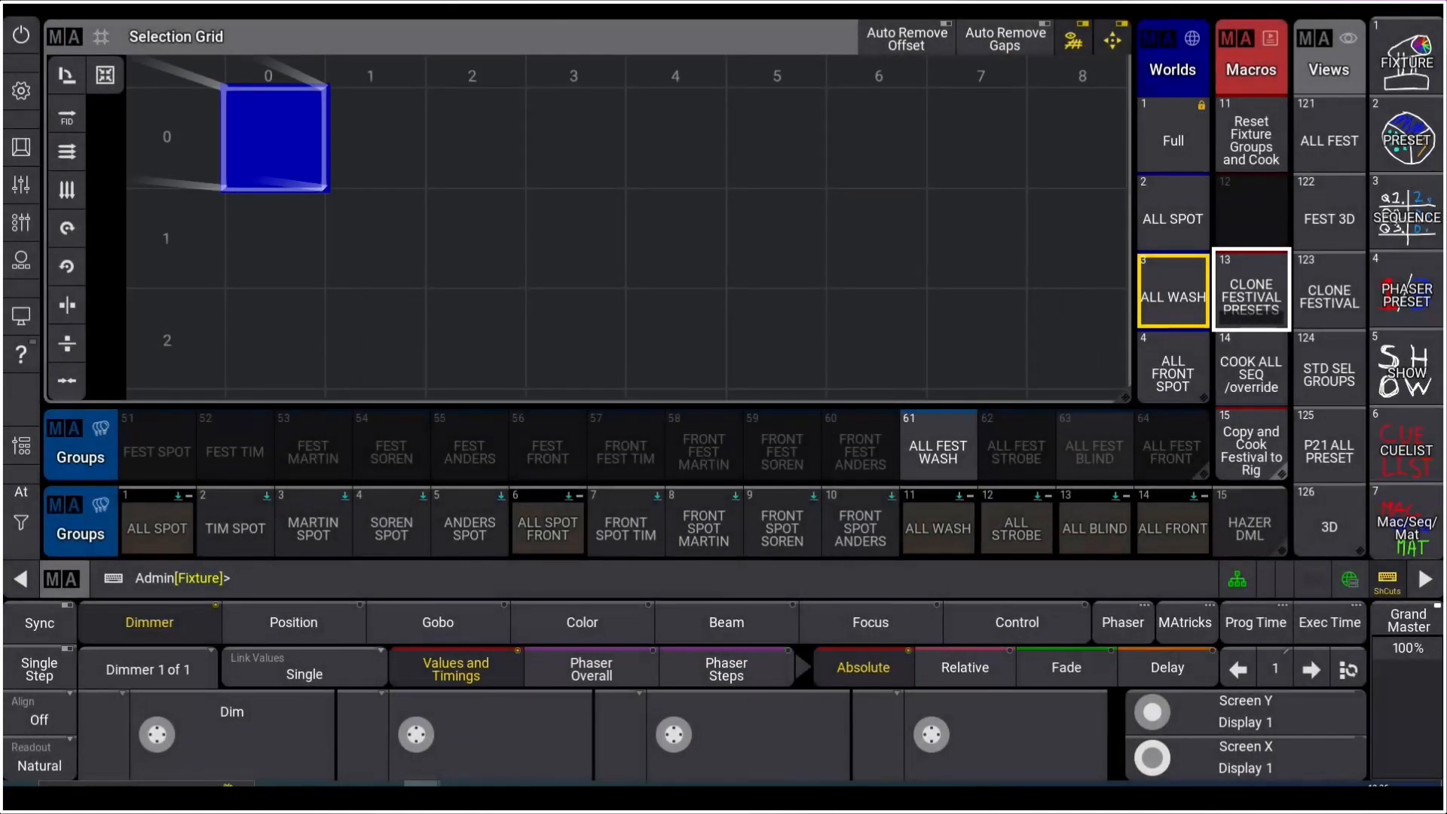
# Step: Review the macro's clone commands in the Command Line History and close it
pyautogui.click(829, 579)
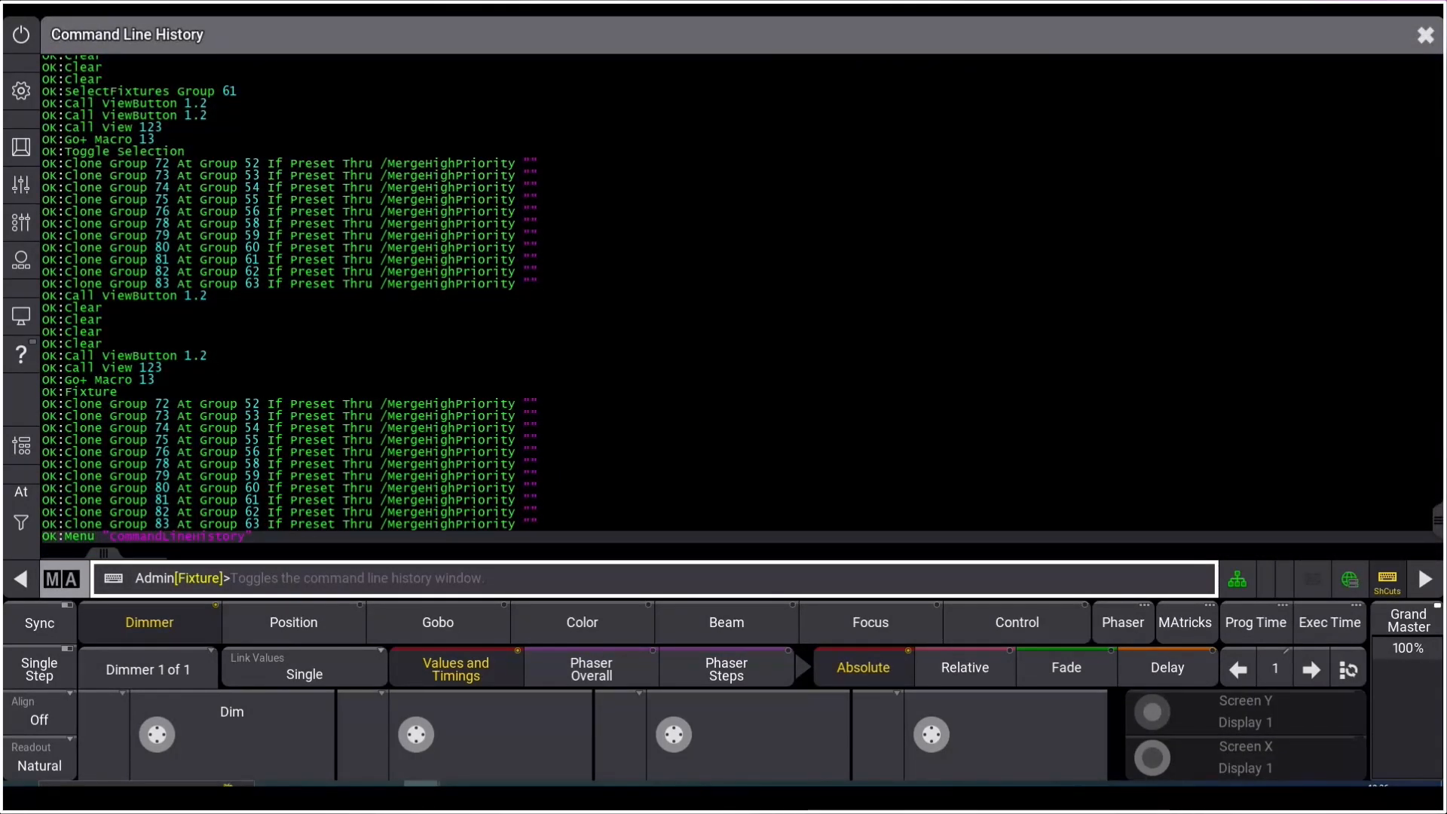
pyautogui.click(1425, 34)
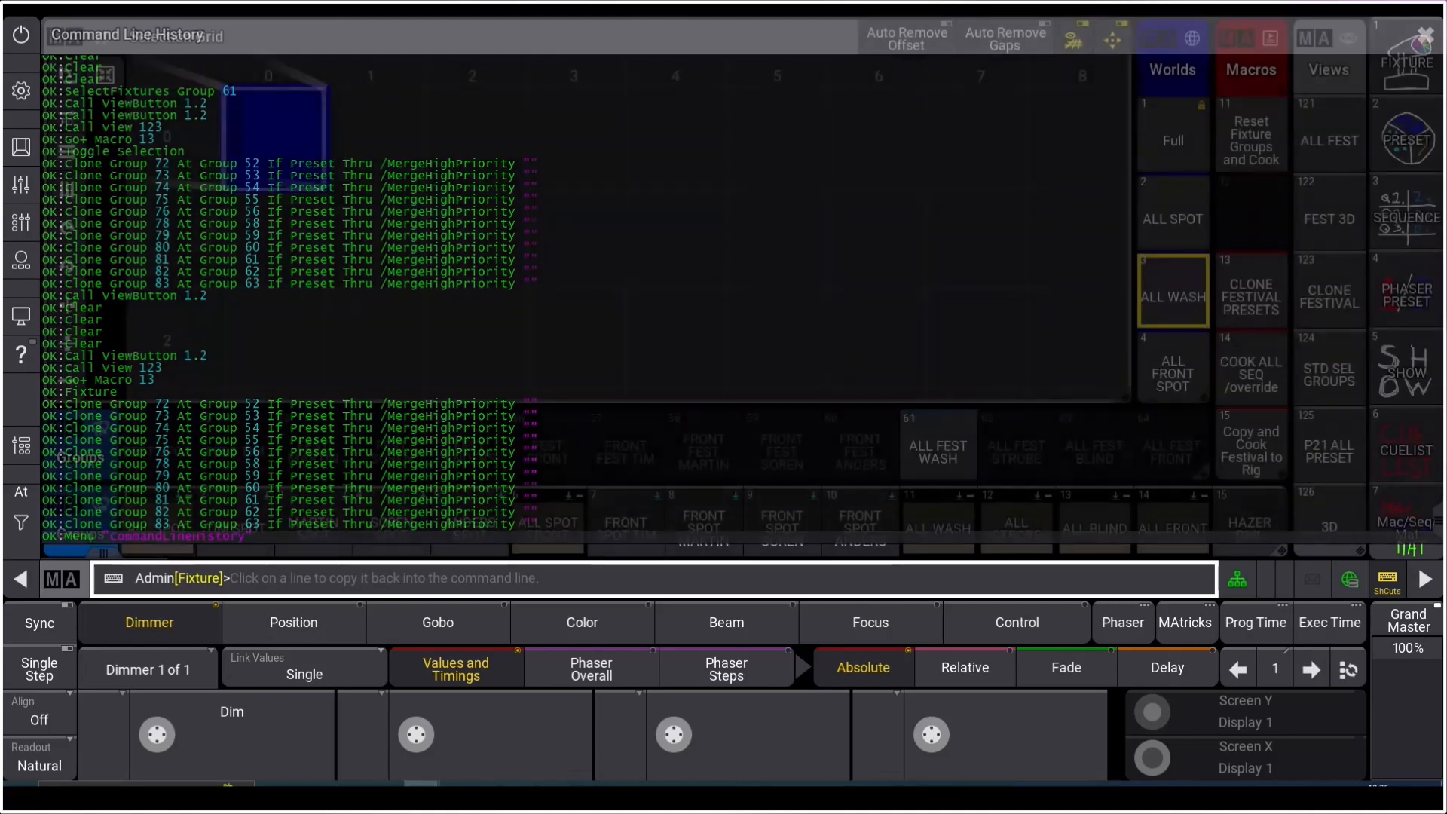
pyautogui.click(61, 579)
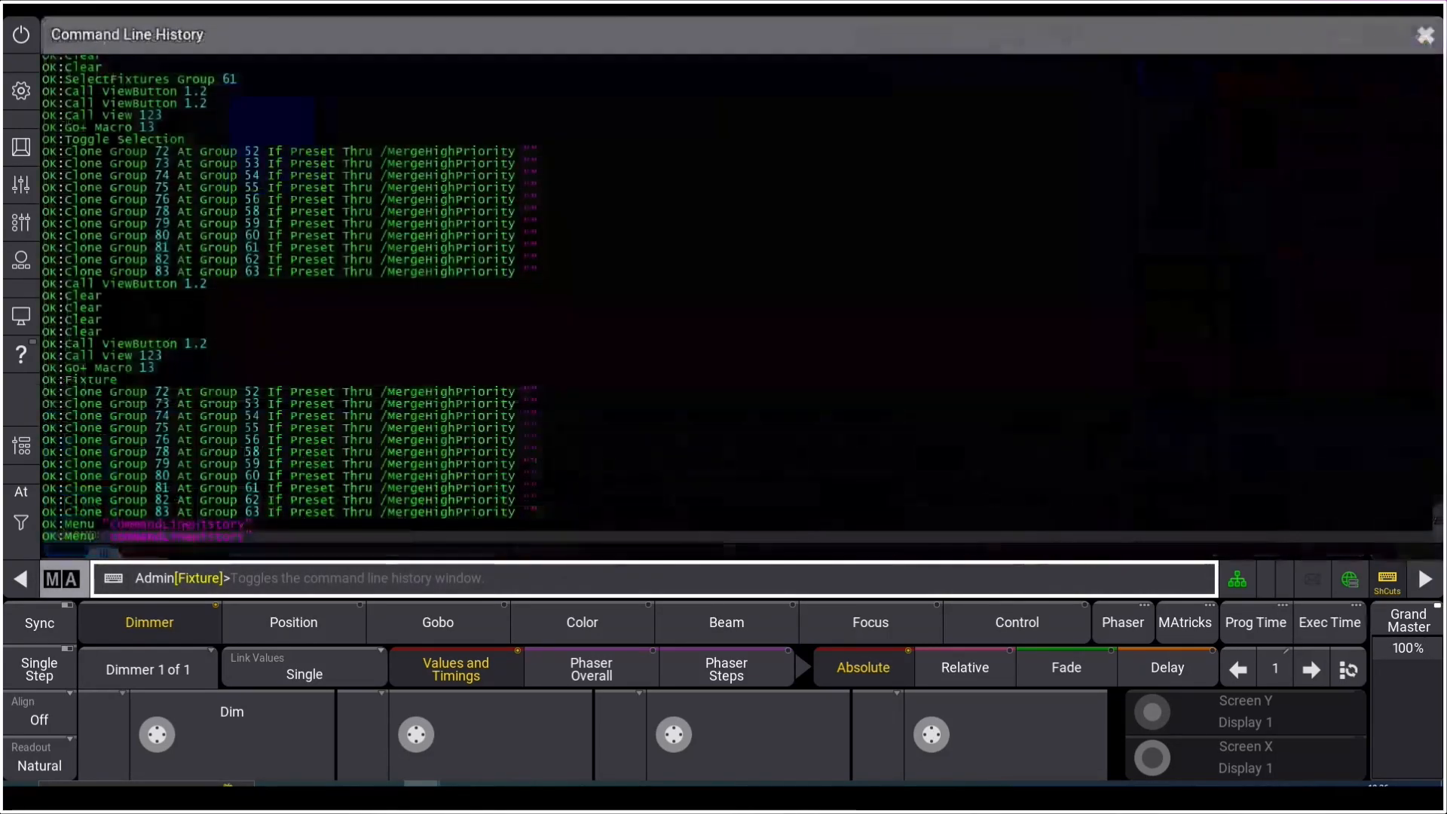
pyautogui.press('Escape')
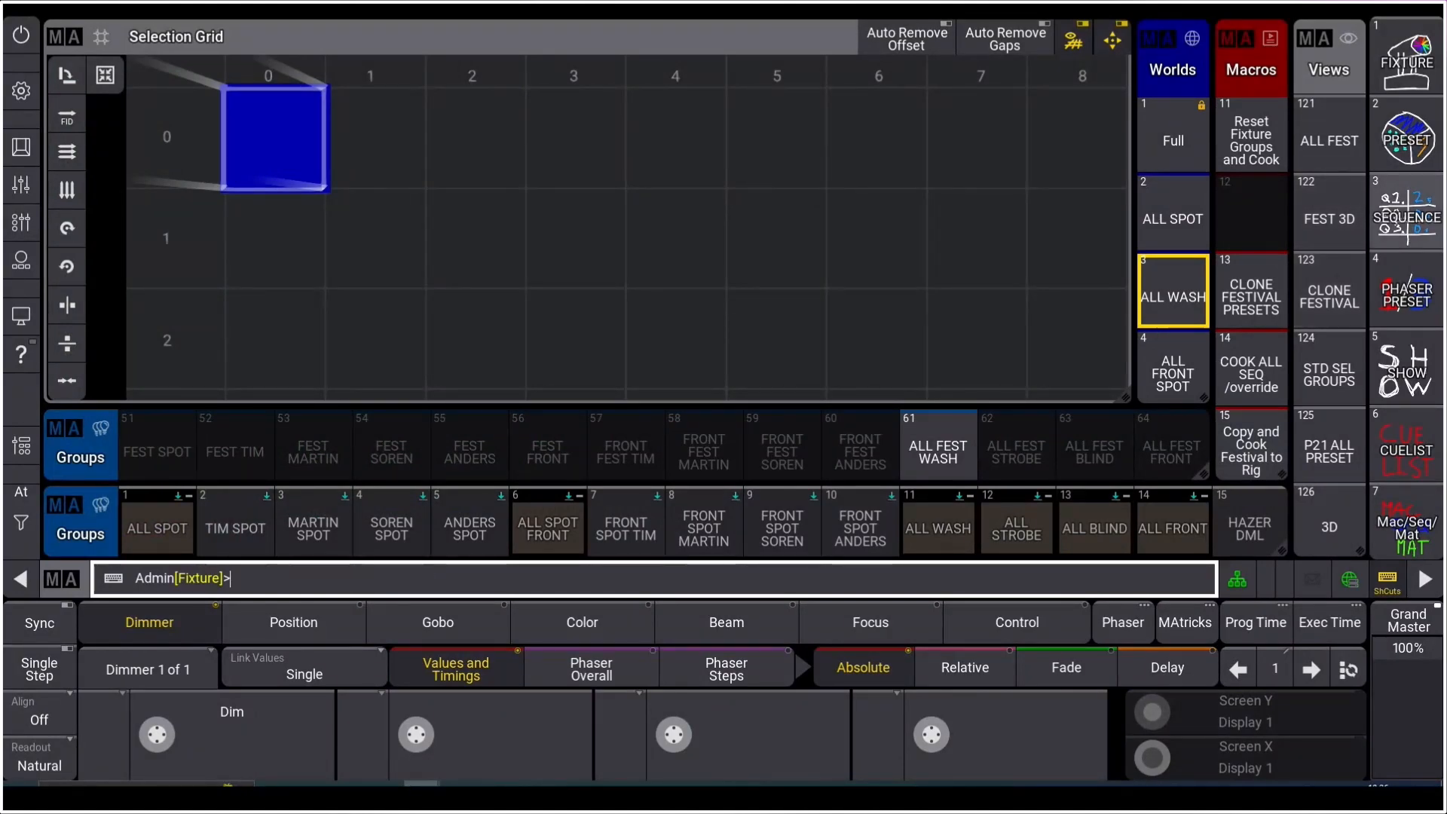
# Step: Reselect the ALL FEST WASH group and examine which presets are available to it in the preset pools
pyautogui.click(938, 448)
pyautogui.click(1406, 139)
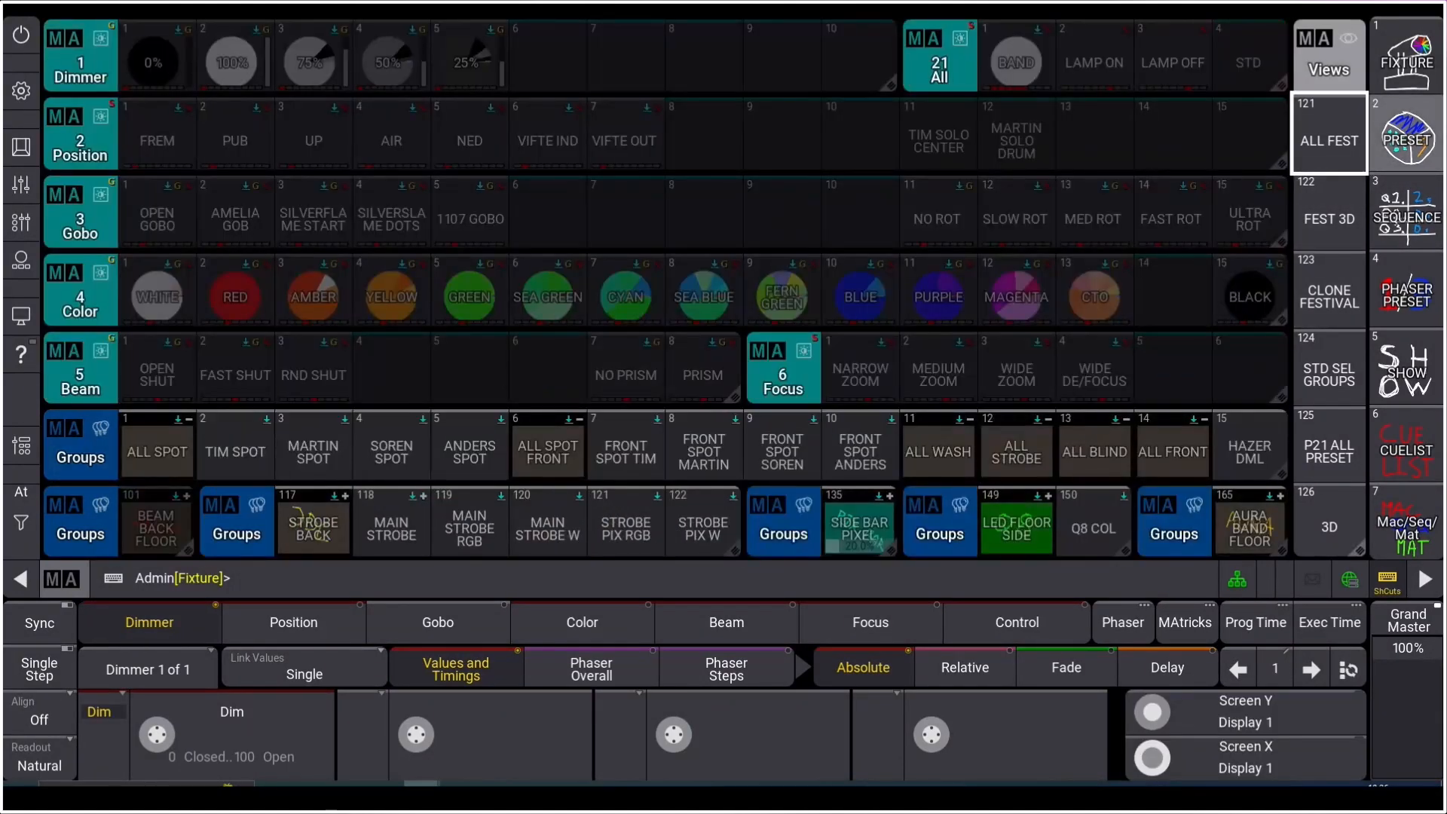
pyautogui.click(1329, 296)
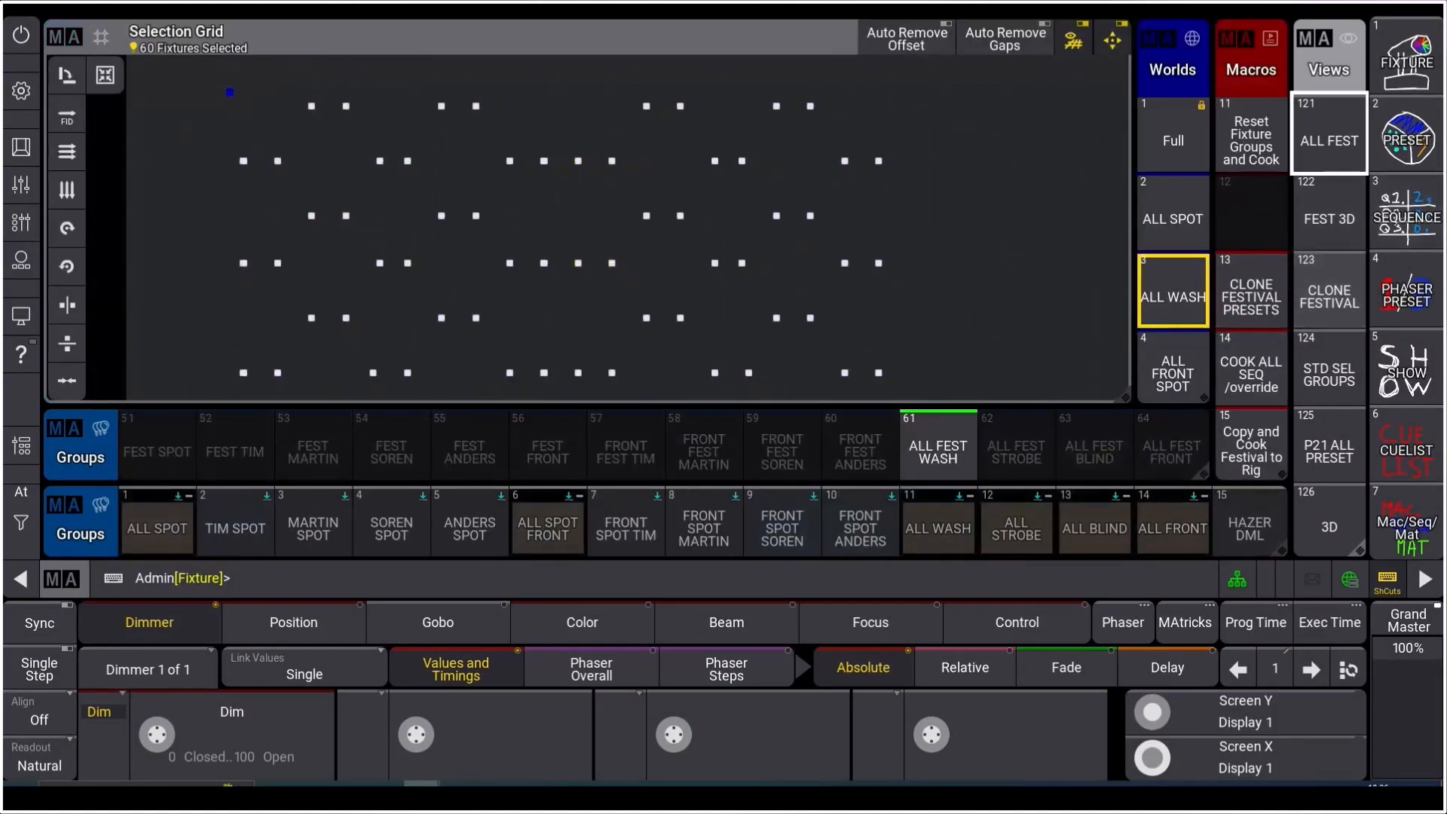
pyautogui.click(938, 448)
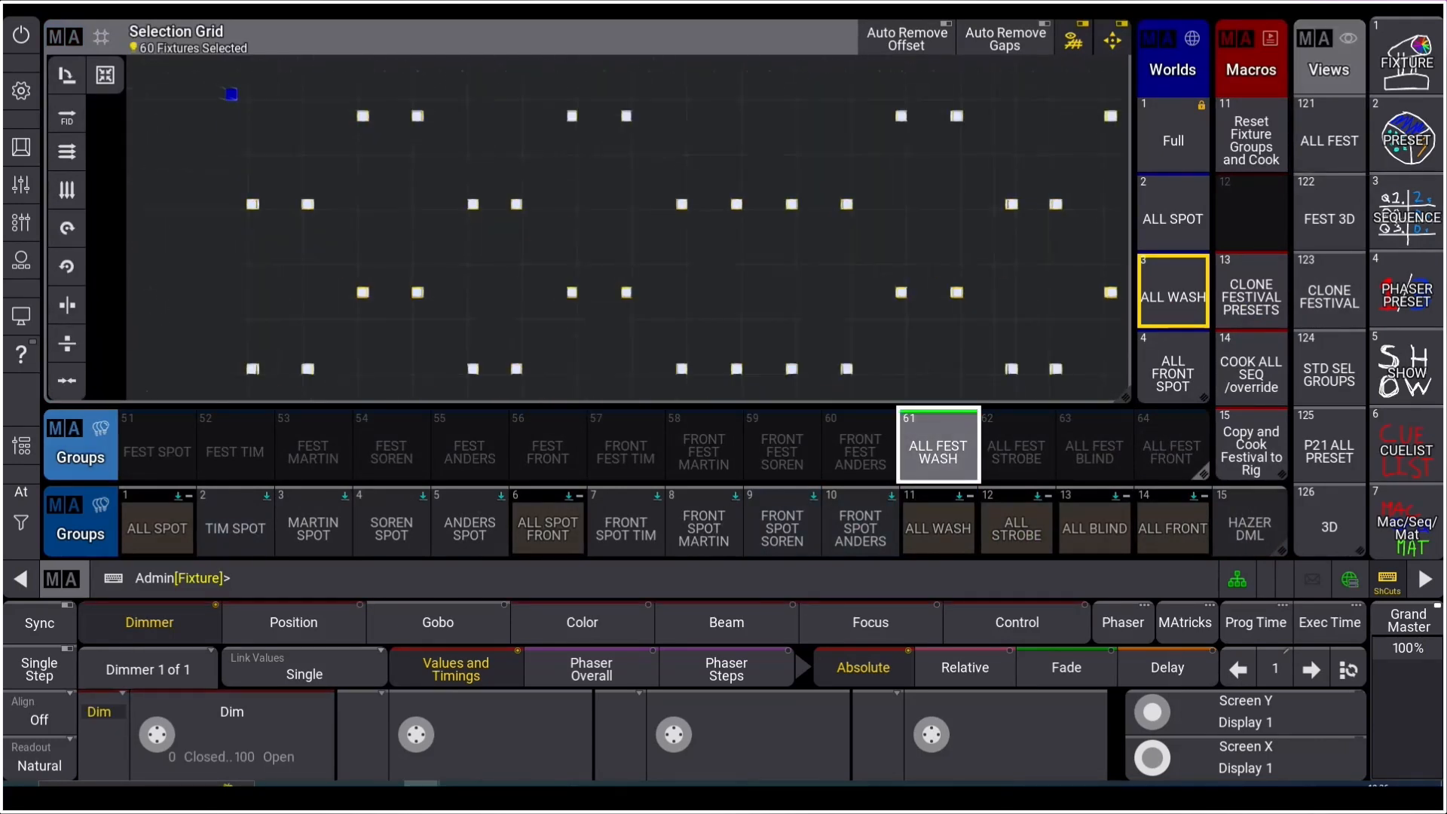
pyautogui.press('c')
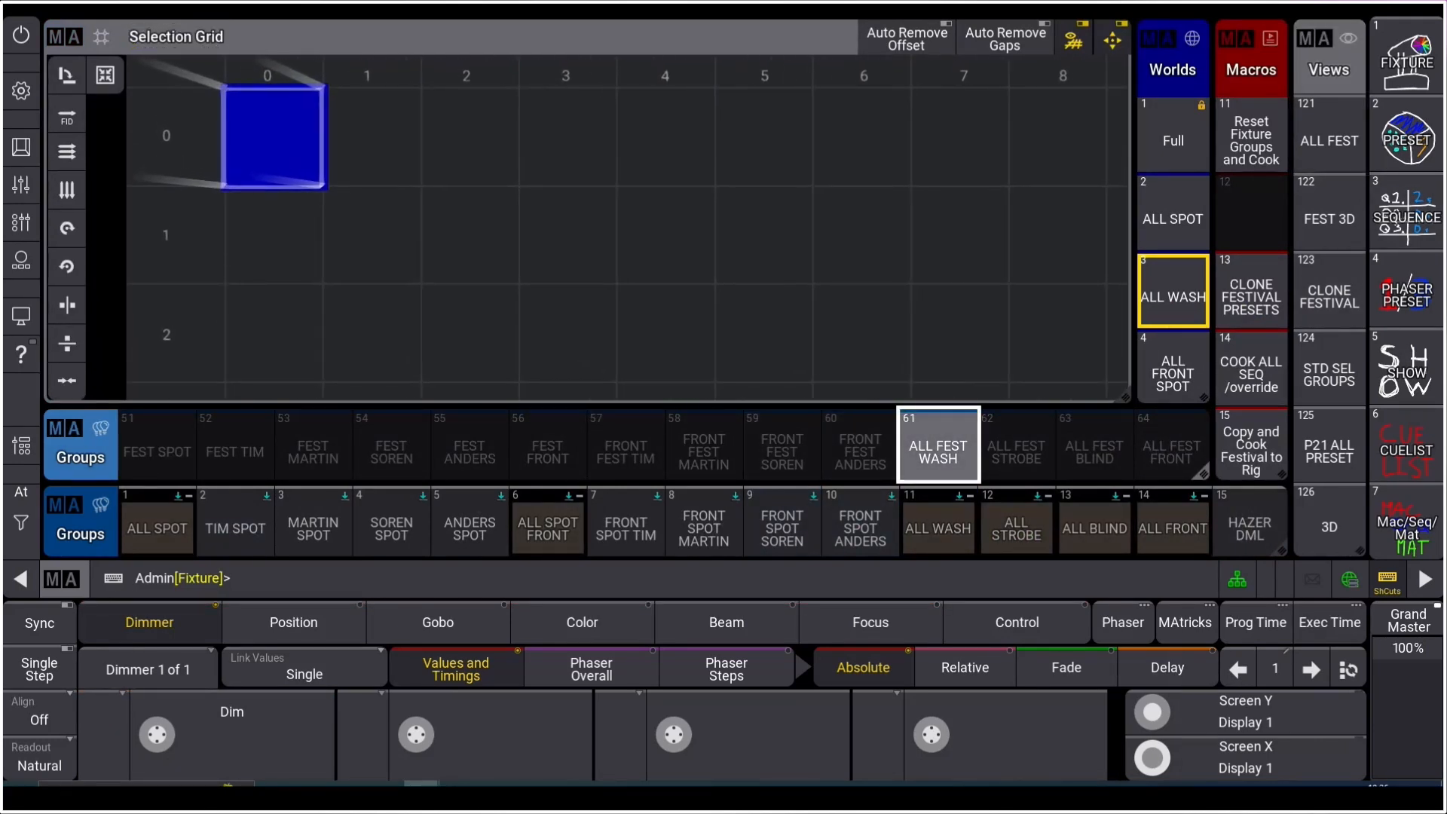
pyautogui.click(938, 448)
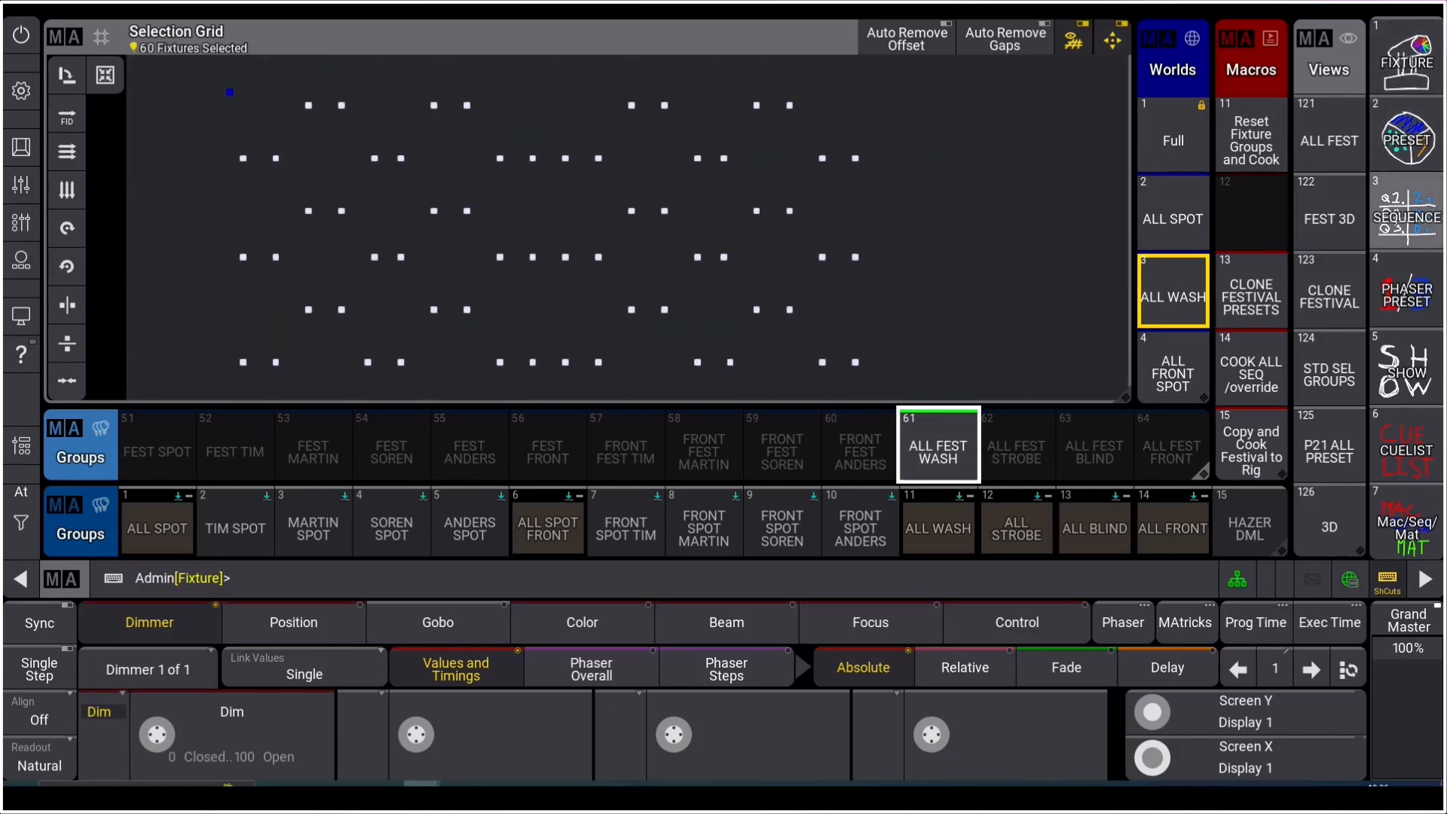
pyautogui.click(1329, 135)
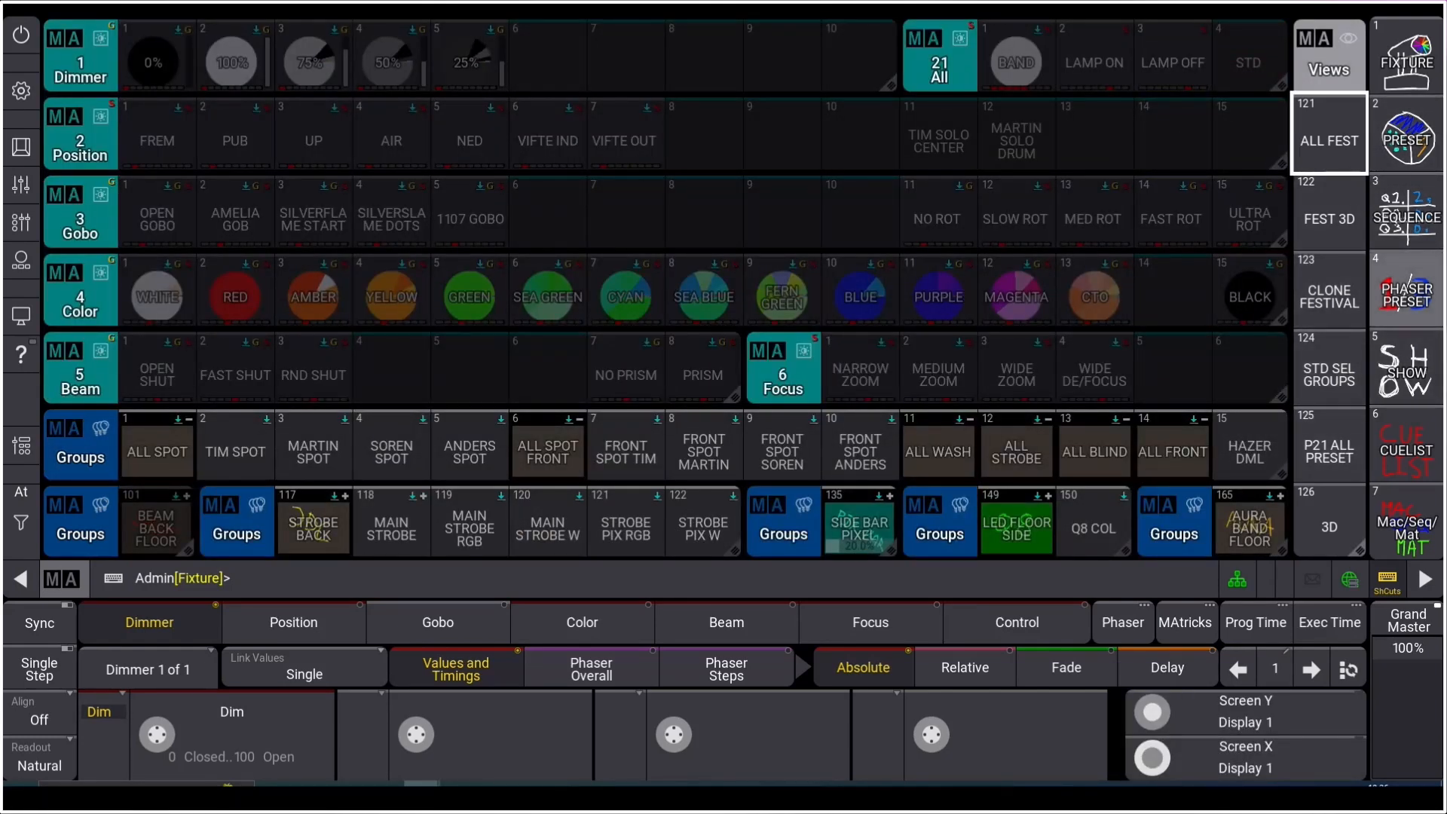
# Step: Replace the Sequence Sheet in the CUELIST view with a Fixture Sheet and expand fixture 301 to show its subfixtures
pyautogui.click(1406, 214)
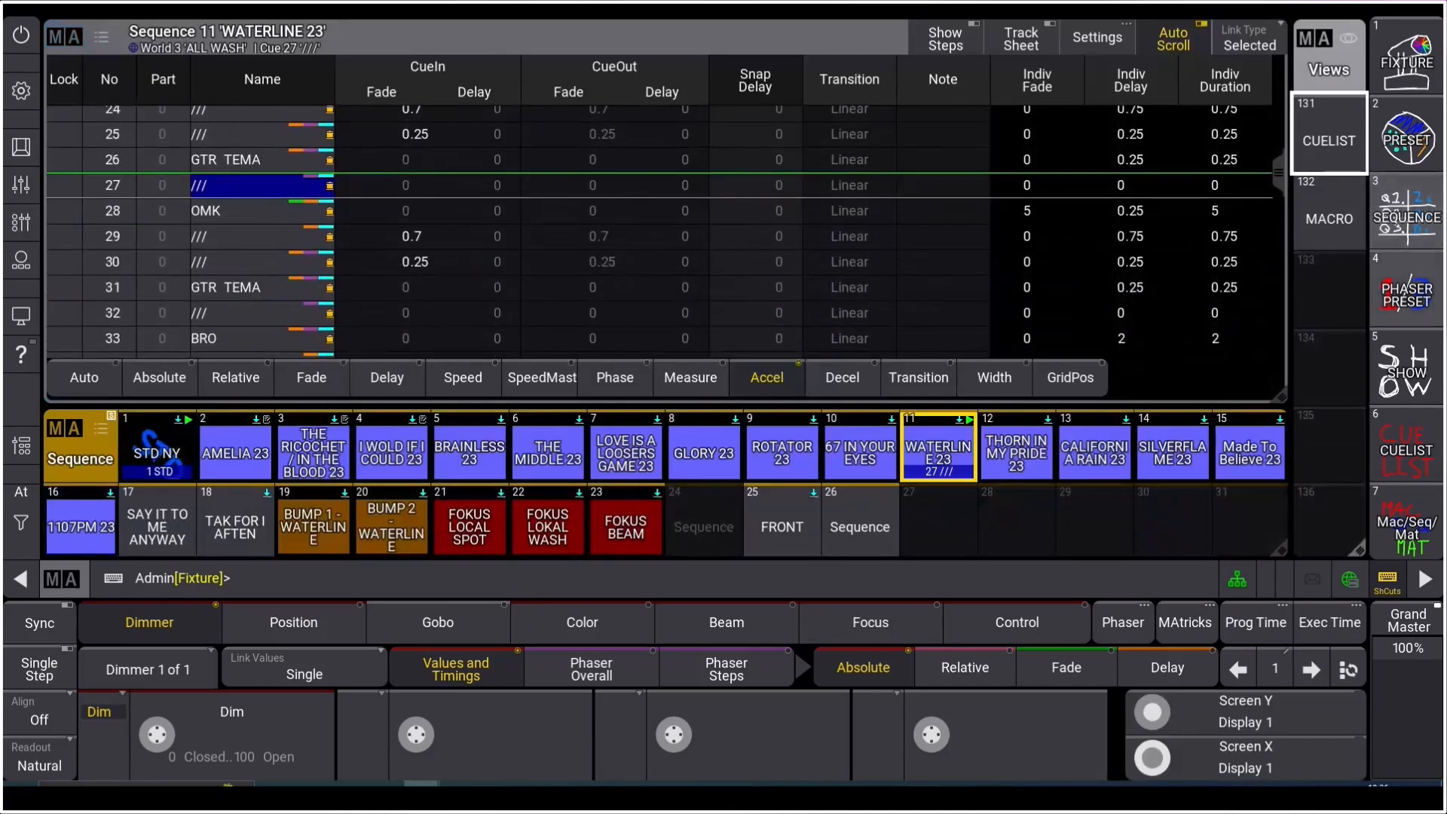
pyautogui.click(64, 36)
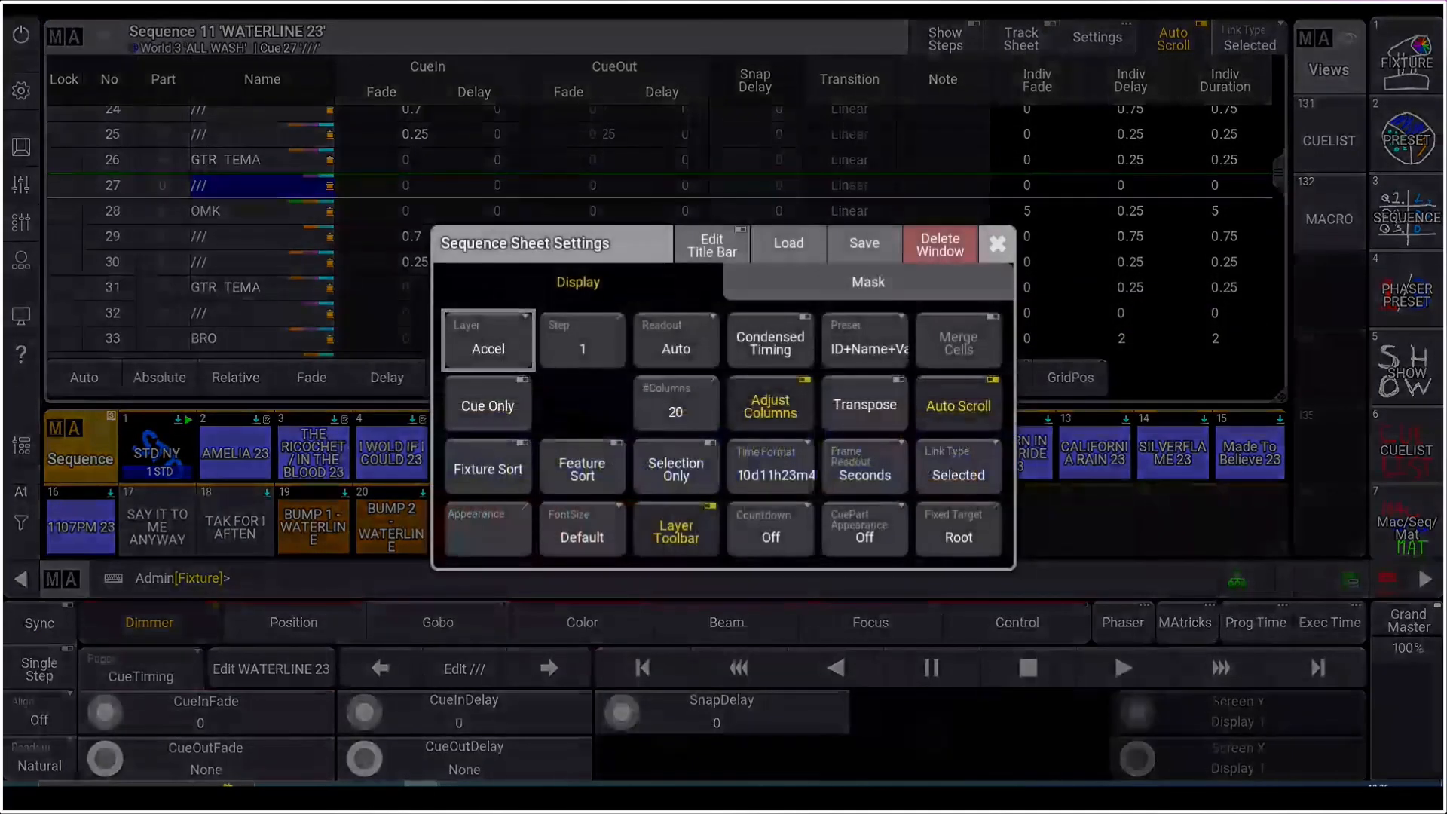
pyautogui.click(941, 245)
pyautogui.click(723, 226)
pyautogui.click(474, 235)
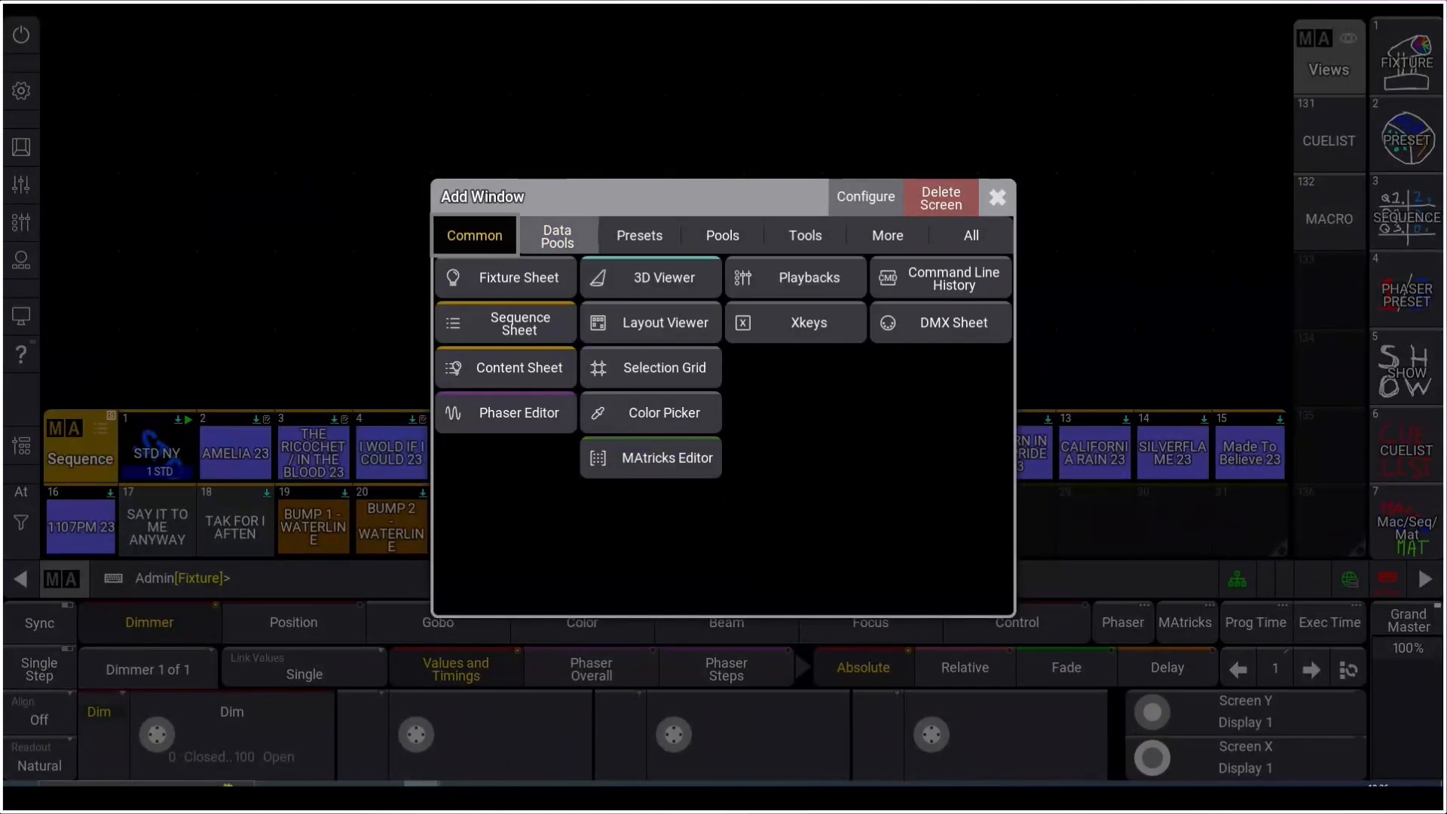
pyautogui.click(505, 277)
pyautogui.click(64, 118)
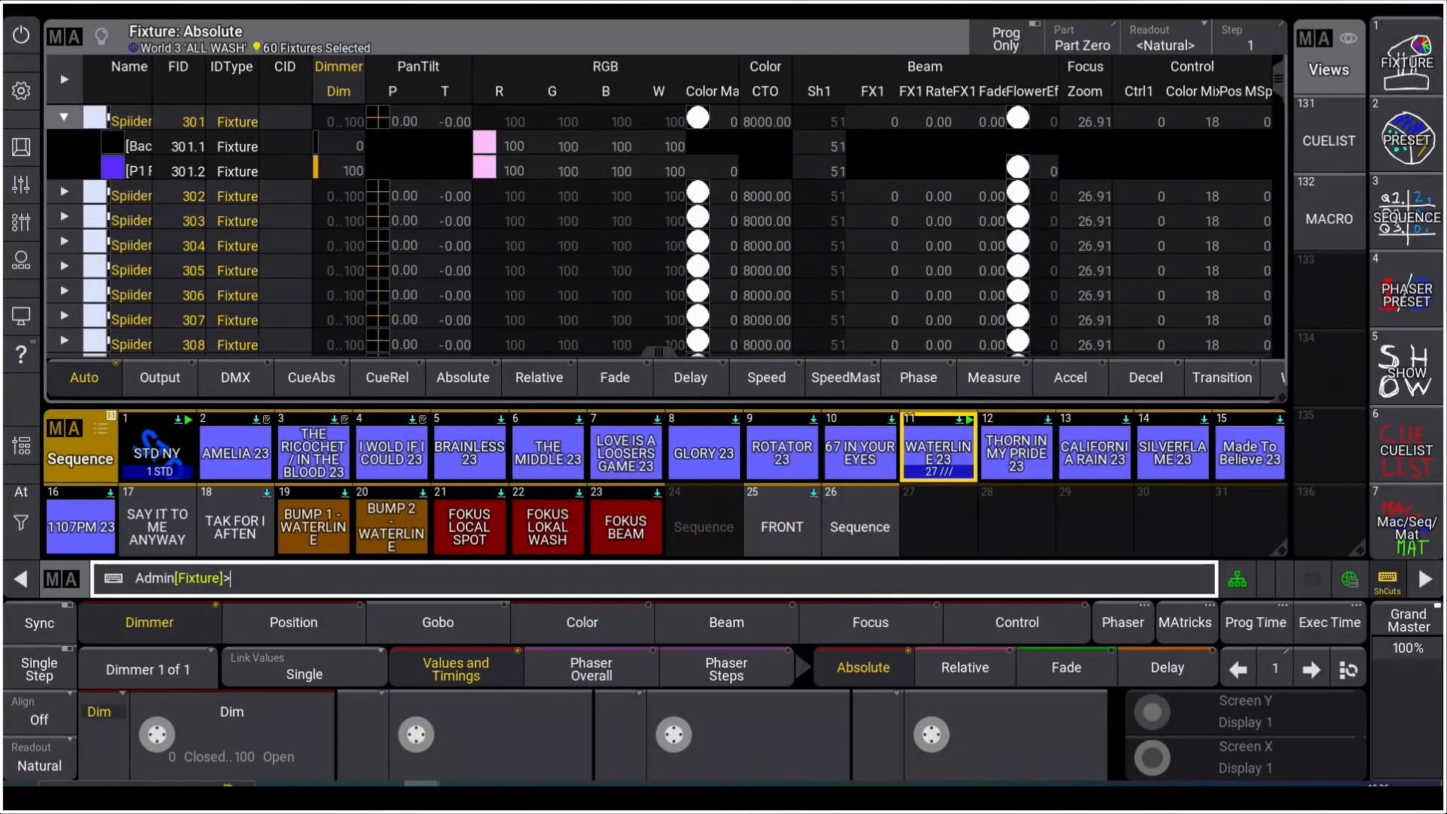
# Step: Widen the Fixture Sheet's Name column and move the wash selection down to the Background and P1 Flower subfixtures
pyautogui.moveTo(153, 75); pyautogui.dragTo(317, 75)
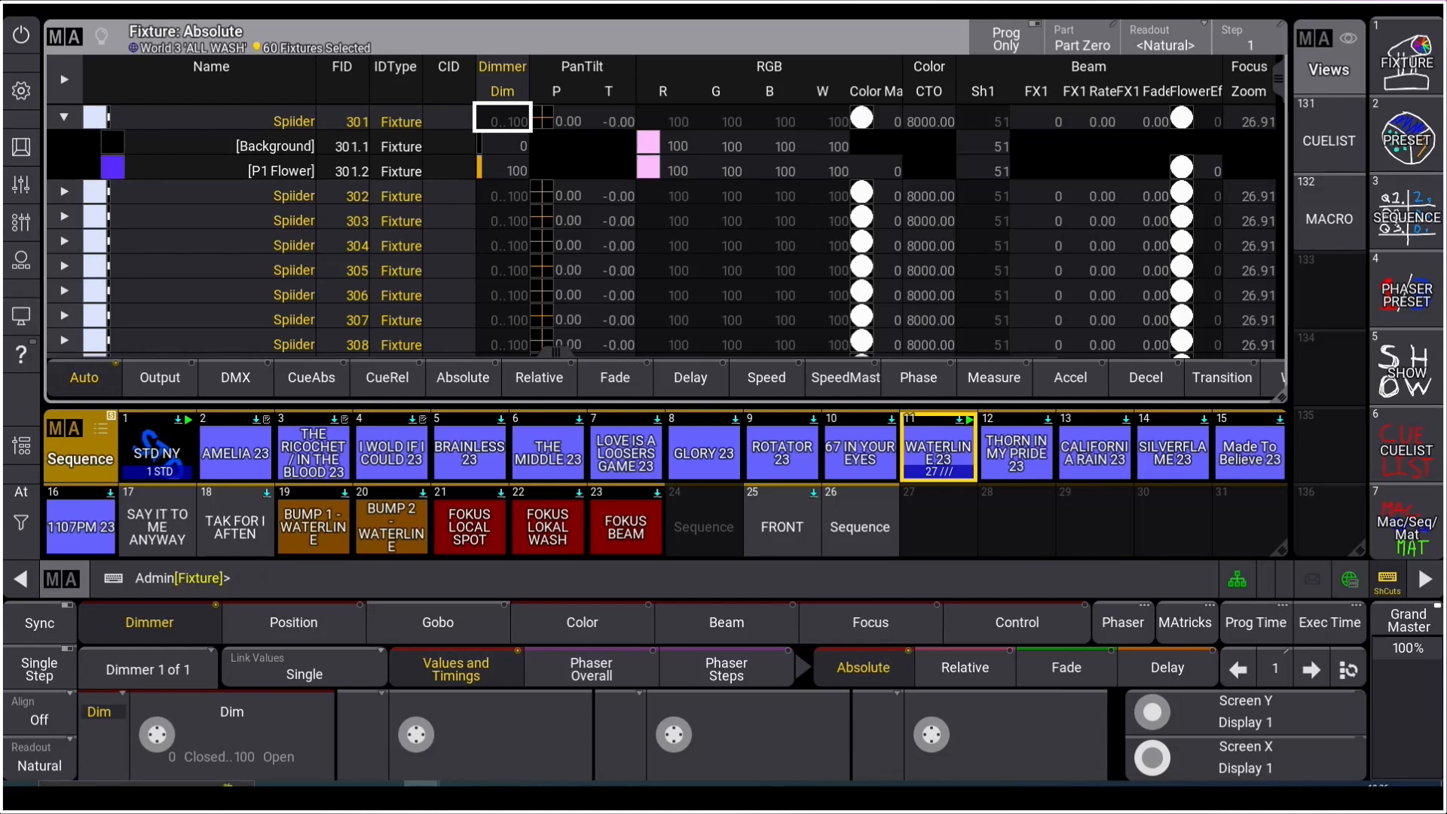
pyautogui.click(21, 493)
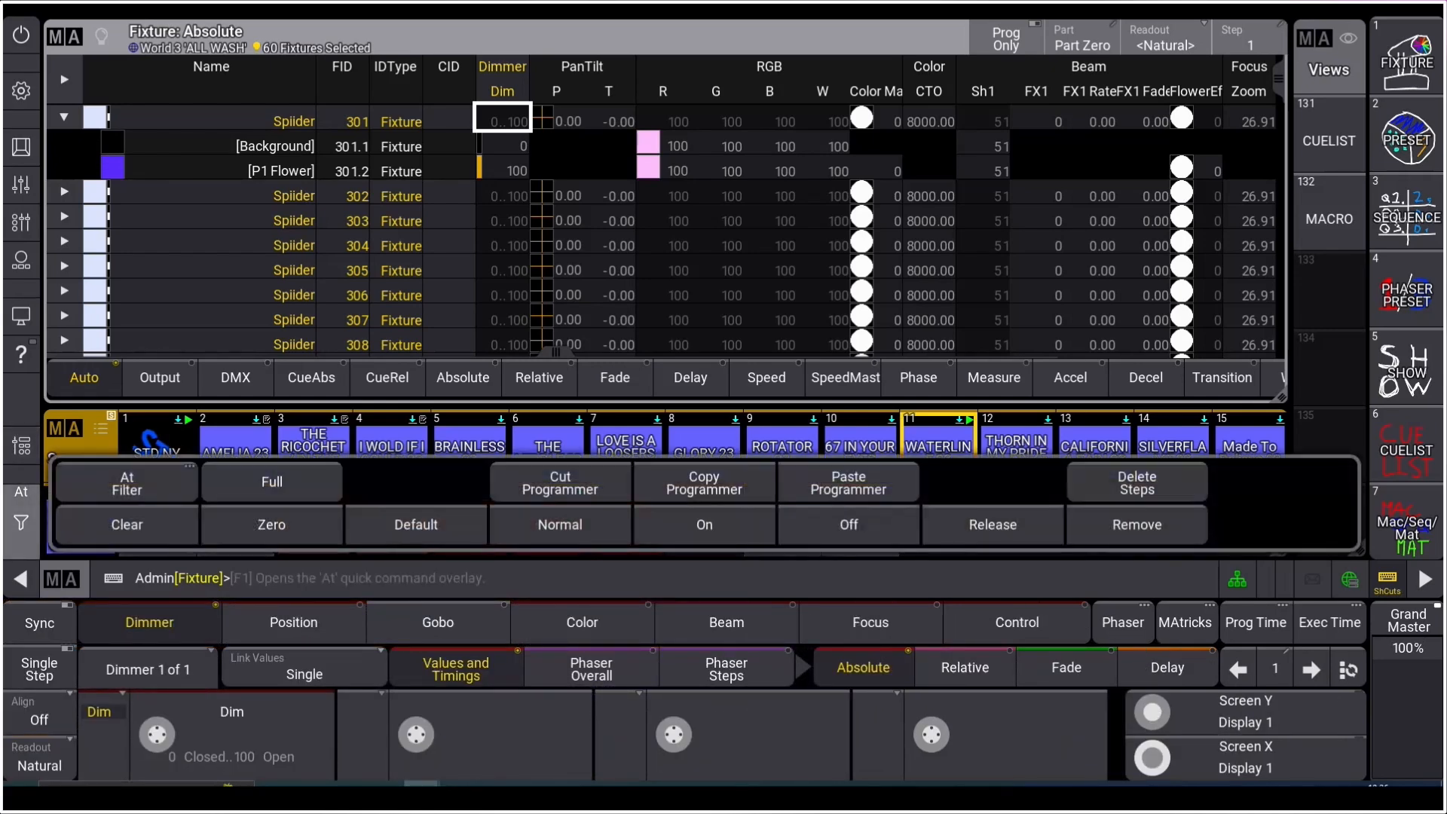
pyautogui.click(21, 147)
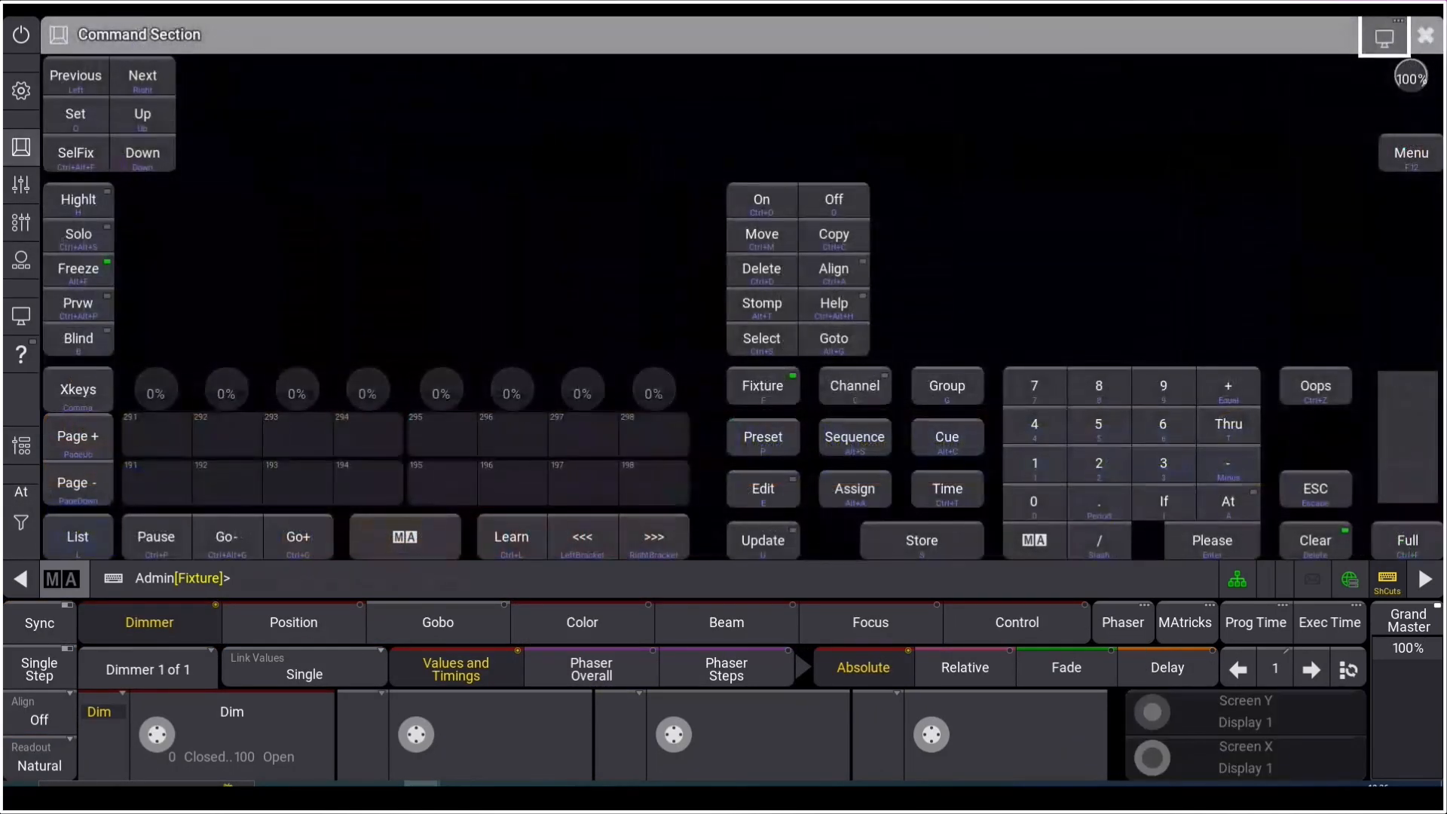
pyautogui.press('Down')
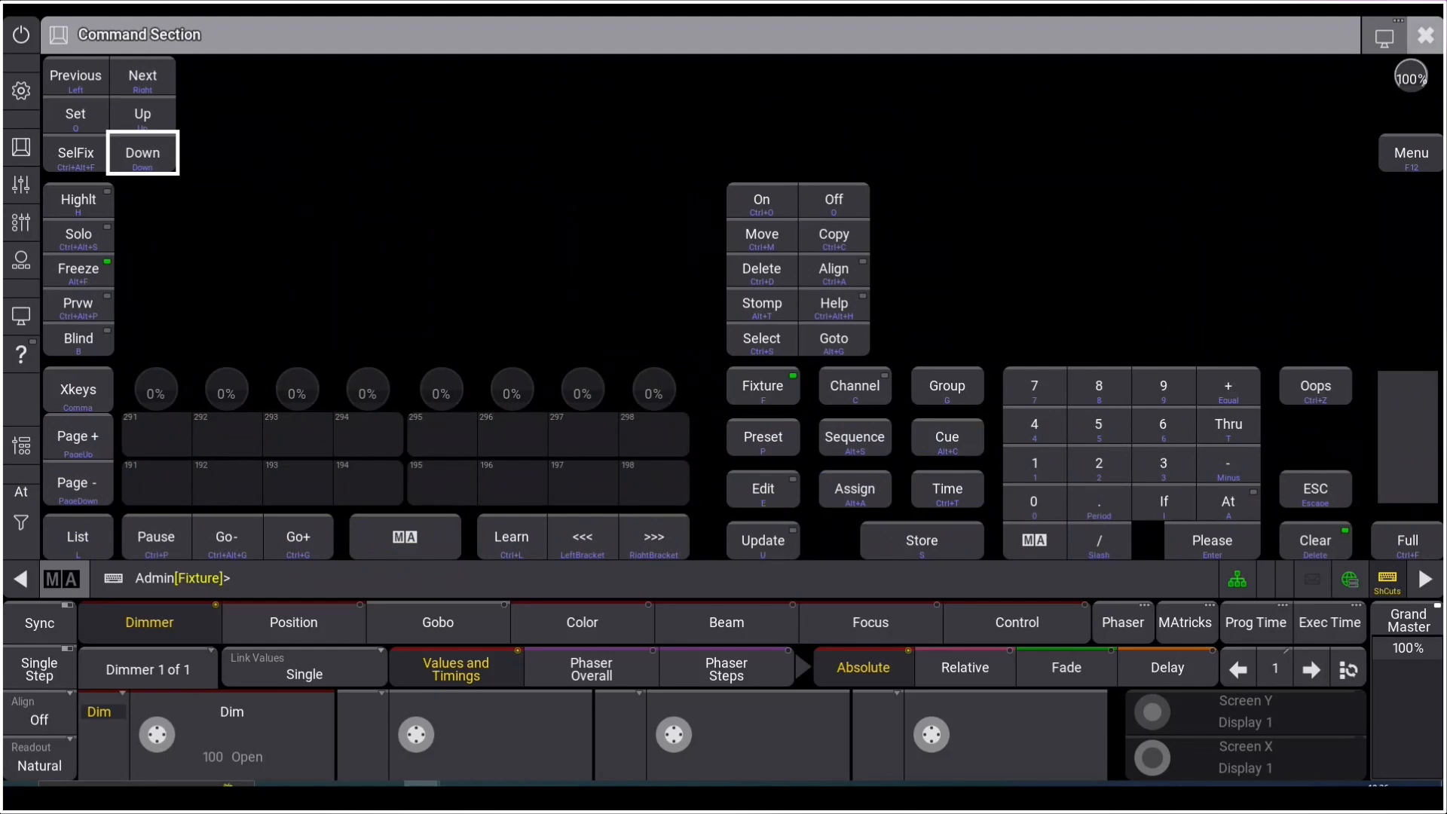
pyautogui.click(1424, 35)
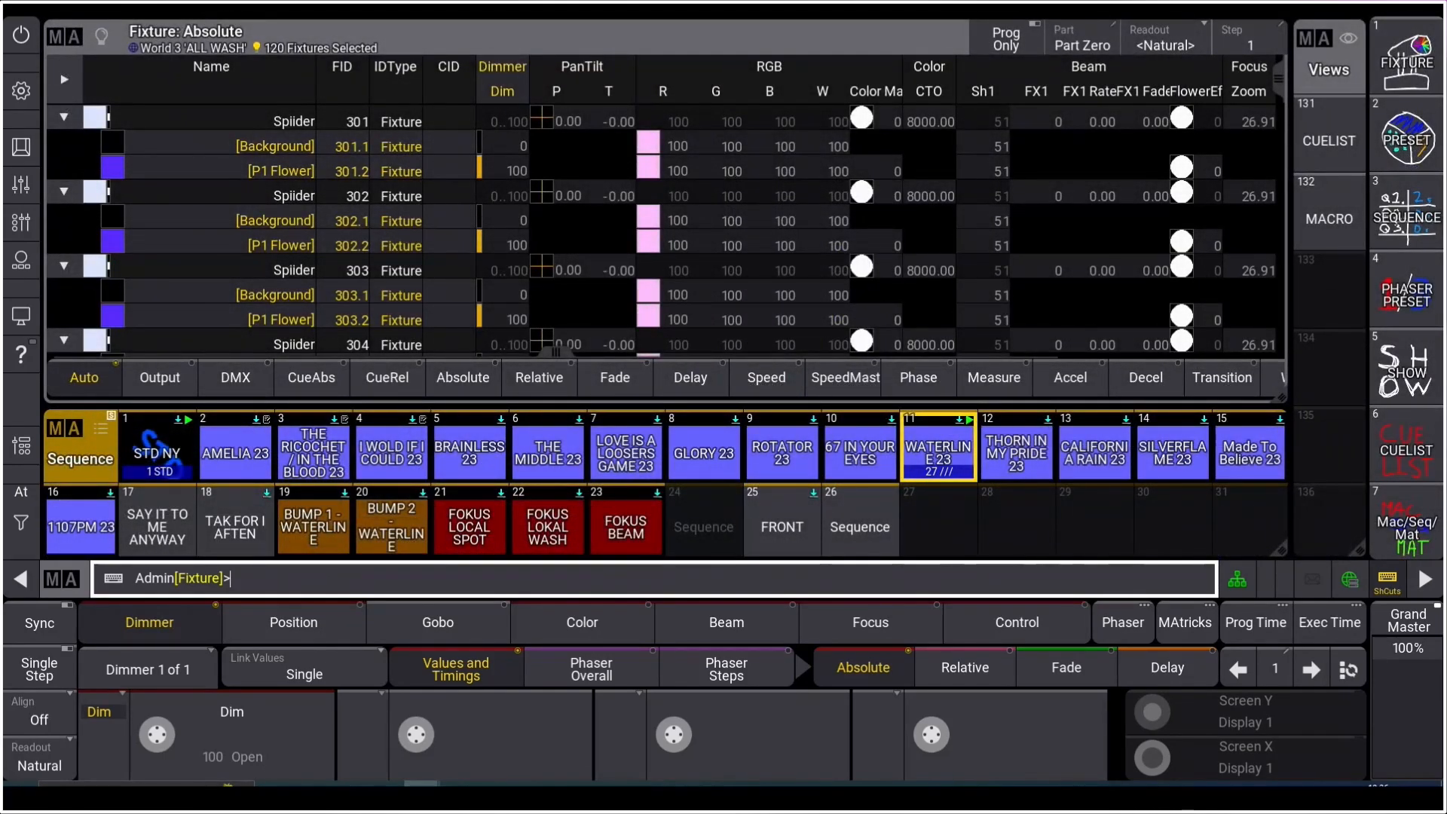
pyautogui.click(293, 623)
pyautogui.click(150, 622)
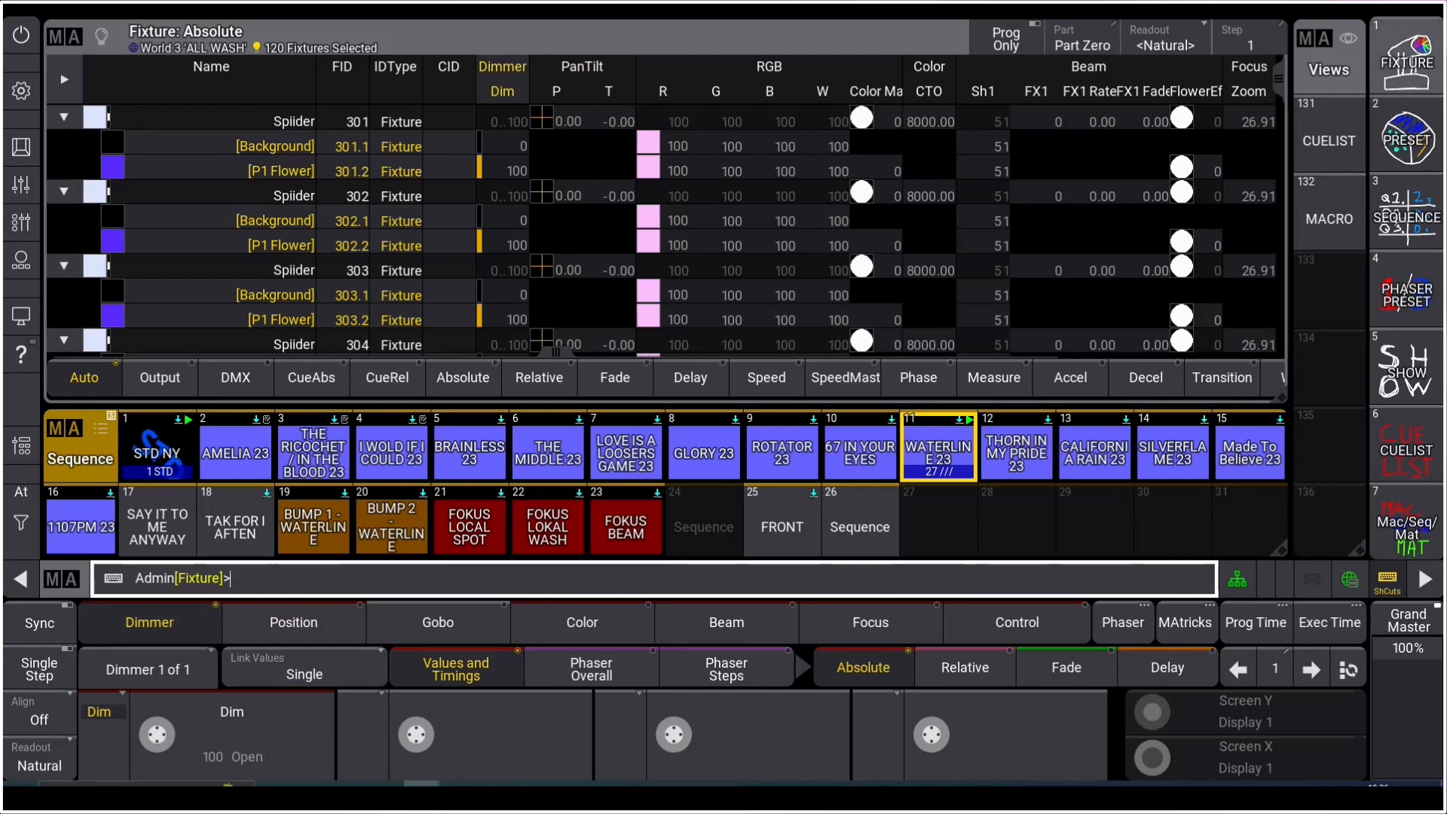
# Step: In the FIXTURE view, widen the Name column and set MAtricks XGroup to 2 and X to 2 for the subfixtures
pyautogui.click(1406, 57)
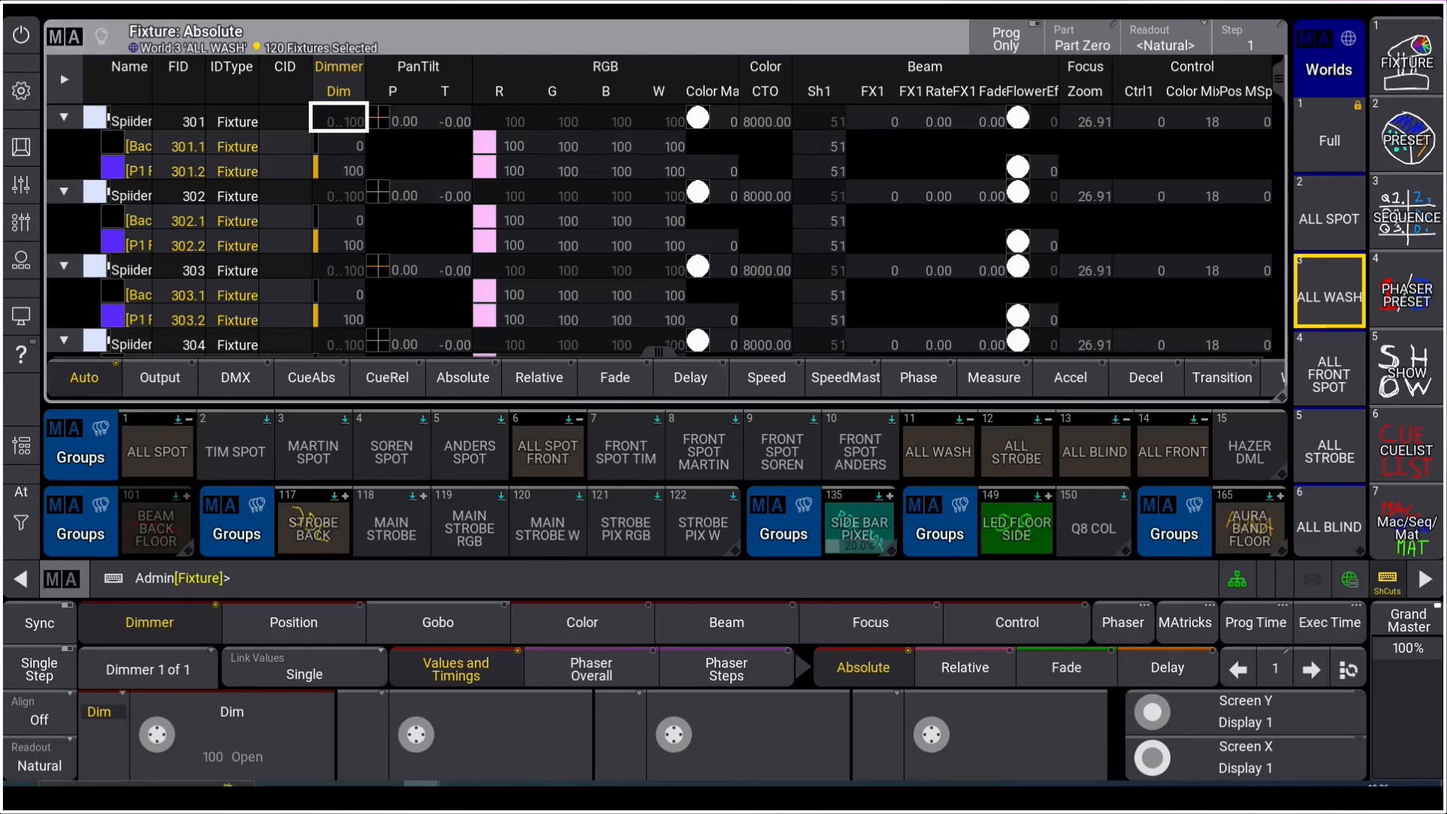
pyautogui.moveTo(152, 67); pyautogui.dragTo(520, 67)
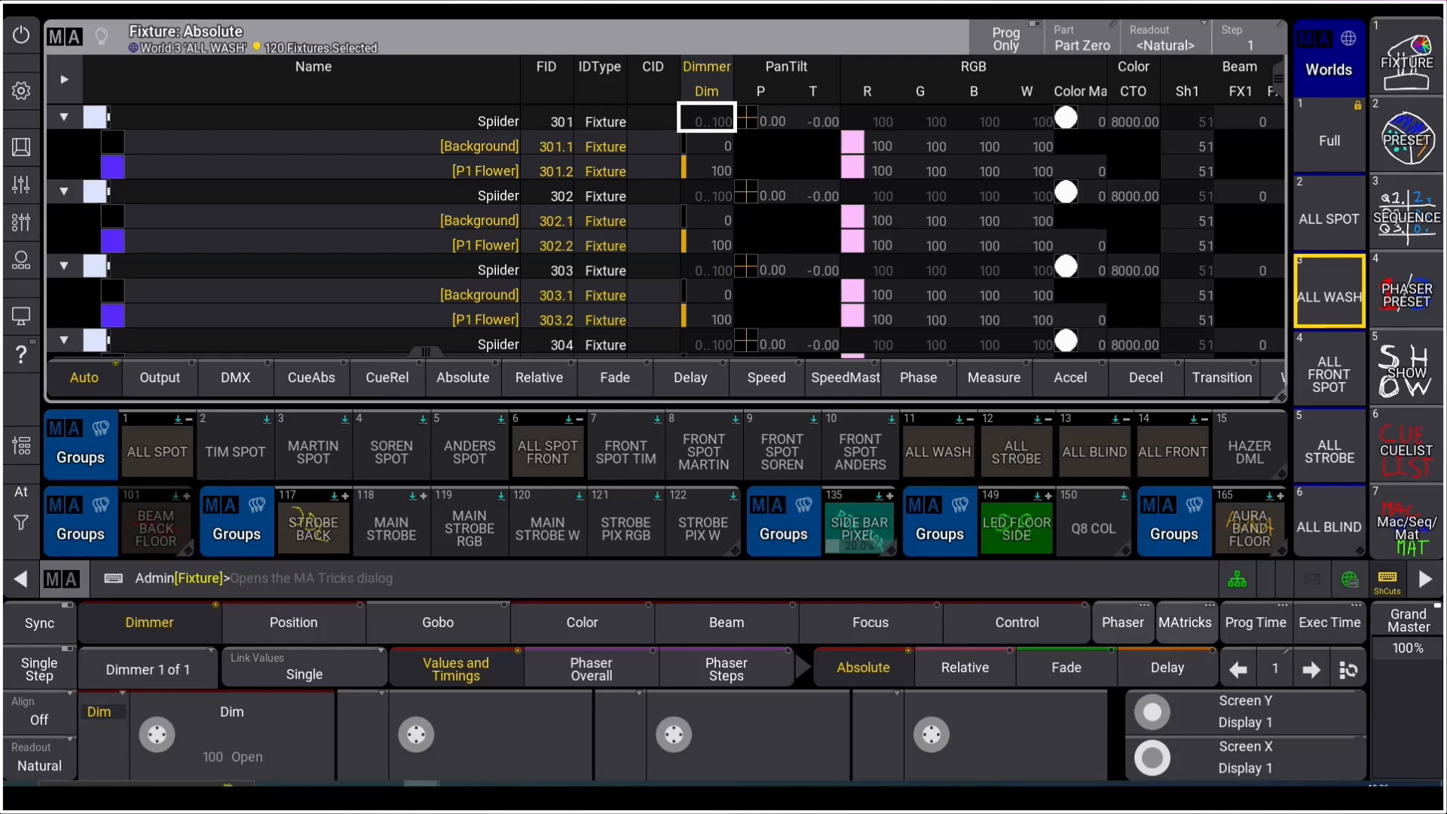
pyautogui.click(1185, 622)
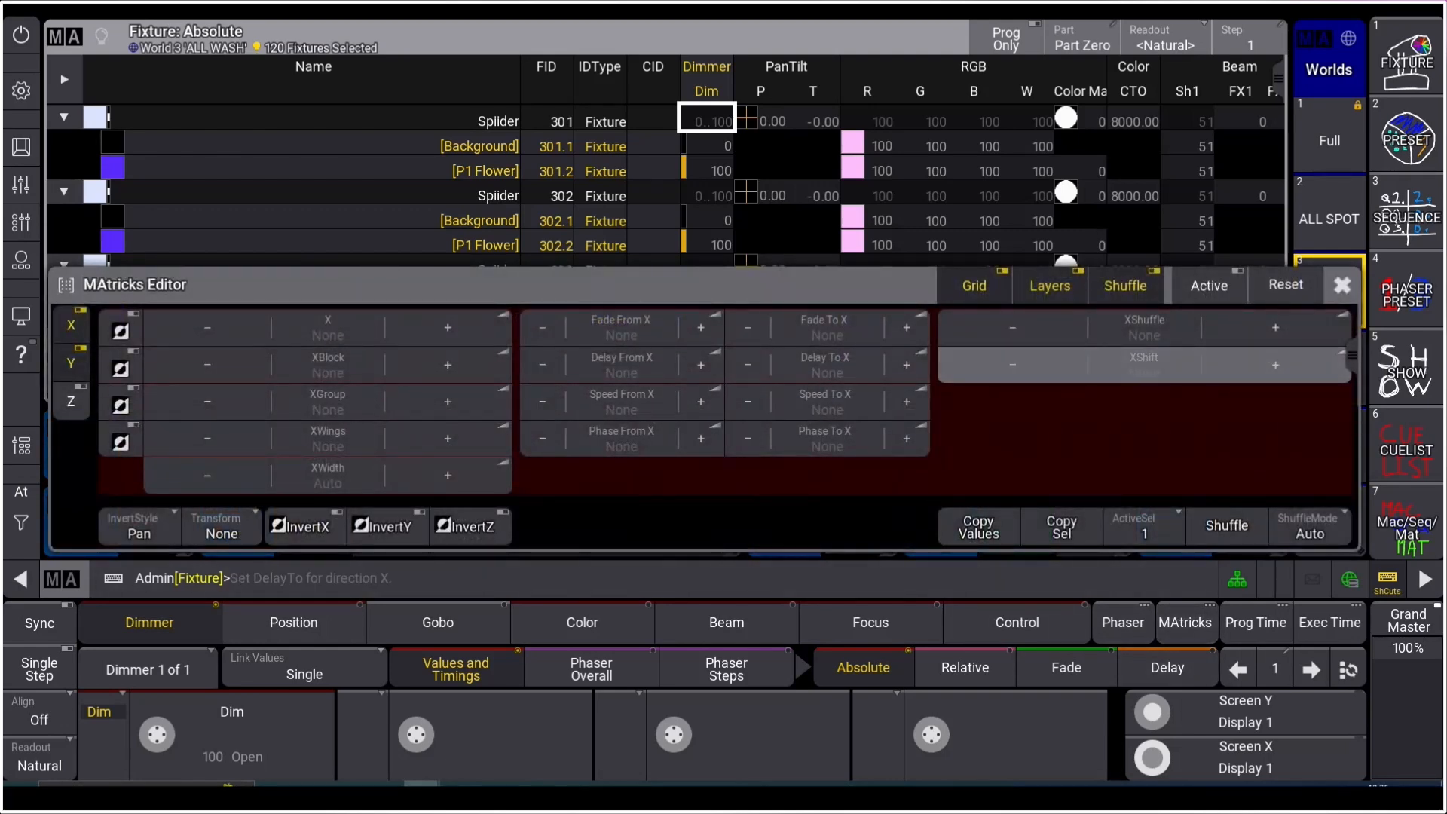
pyautogui.click(447, 326)
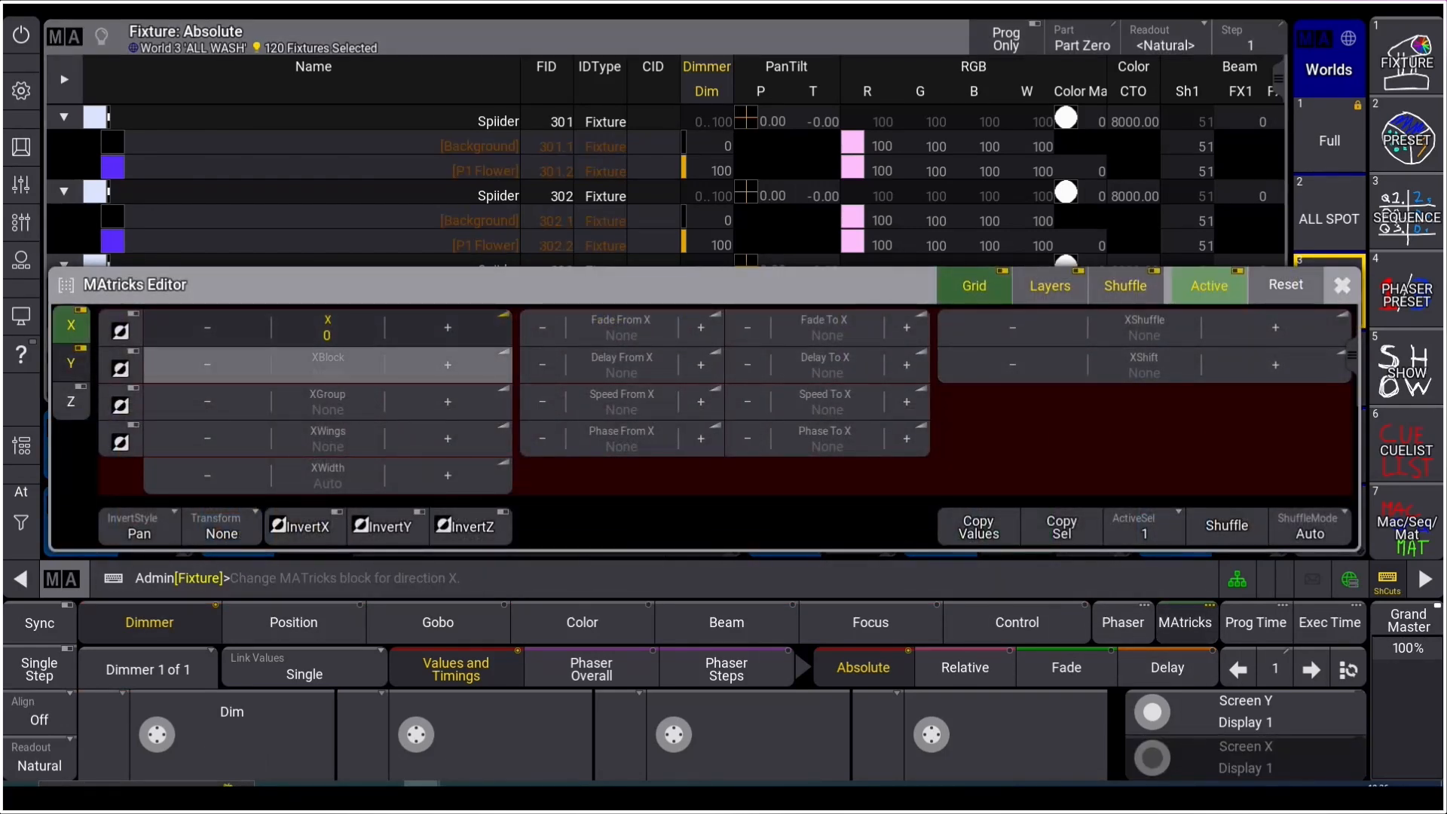
pyautogui.click(448, 401)
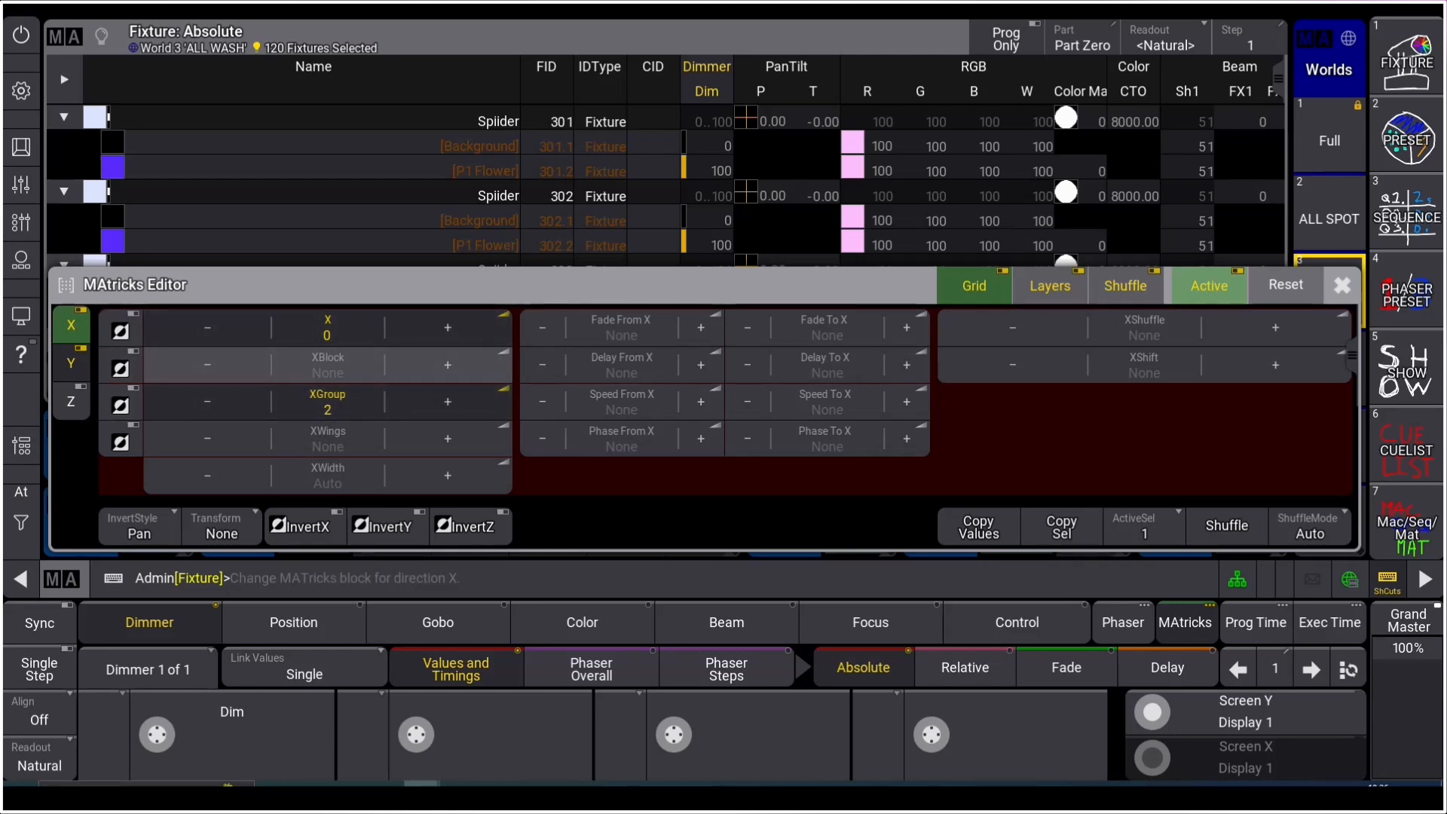
pyautogui.click(448, 327)
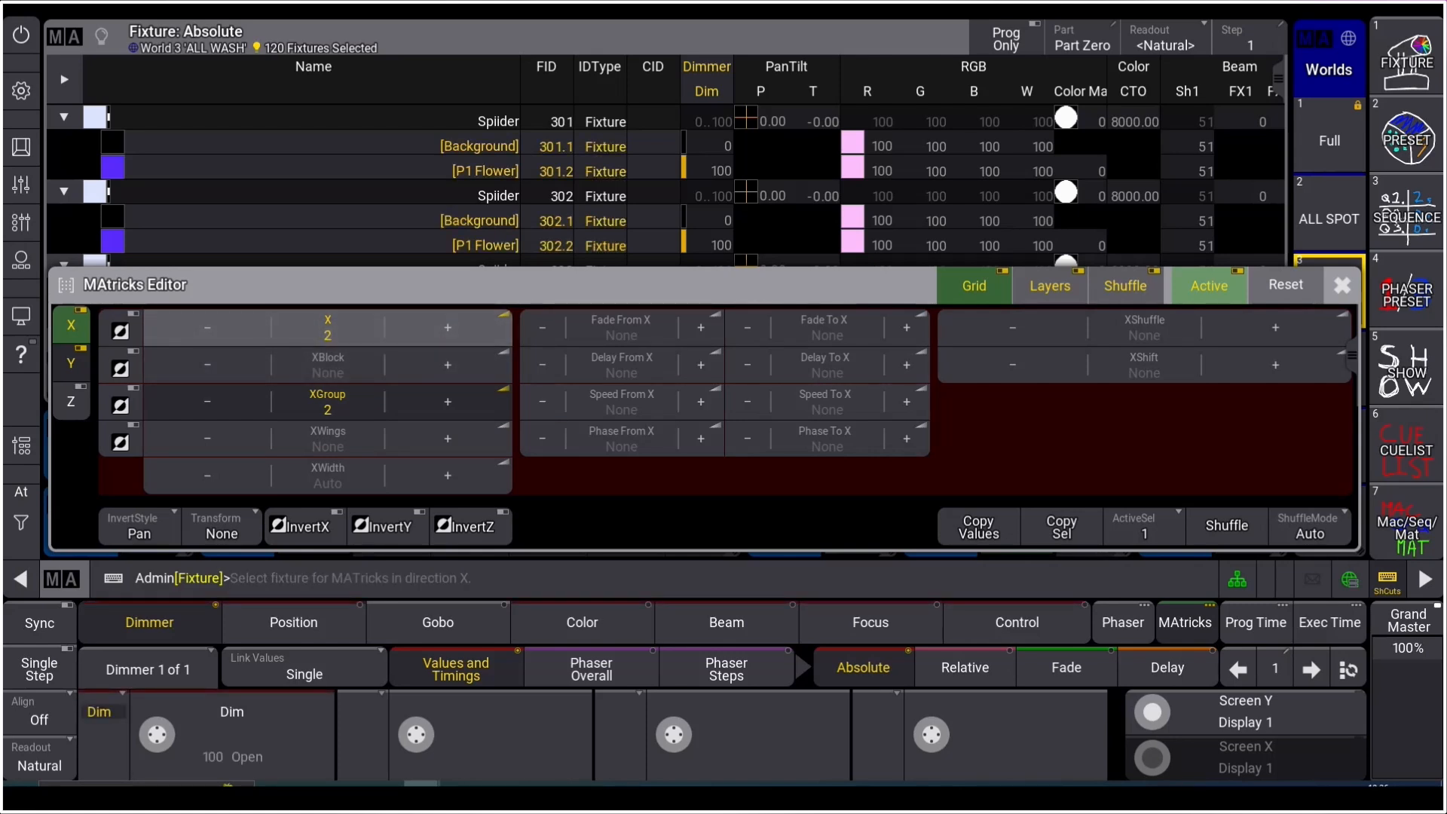
# Step: Step MAtricks X through the subfixtures, set XGroup back to None, and reset the MAtricks
pyautogui.click(448, 328)
pyautogui.click(447, 327)
pyautogui.click(207, 327)
pyautogui.click(207, 327)
pyautogui.click(208, 328)
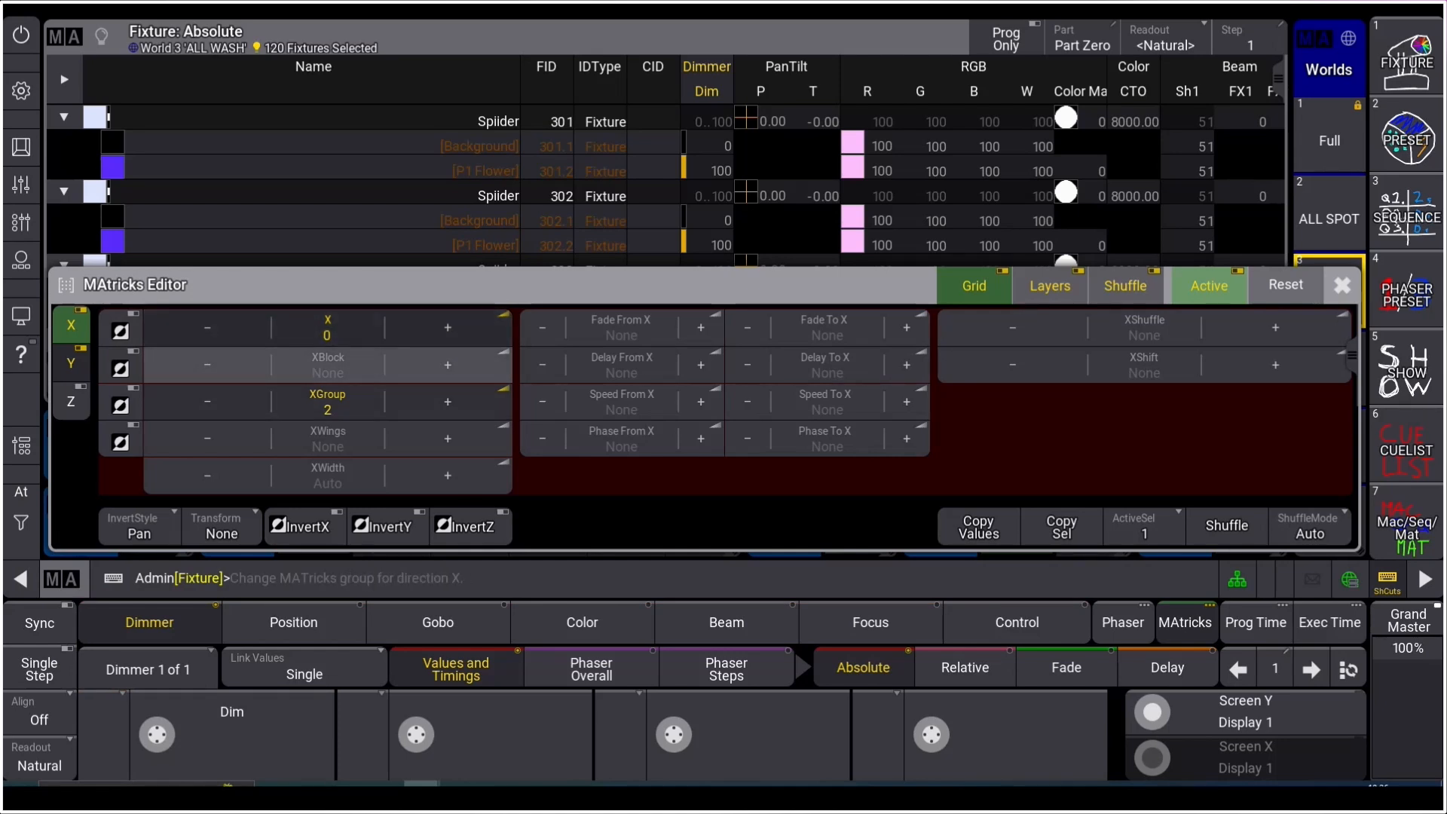
pyautogui.click(208, 402)
pyautogui.click(448, 327)
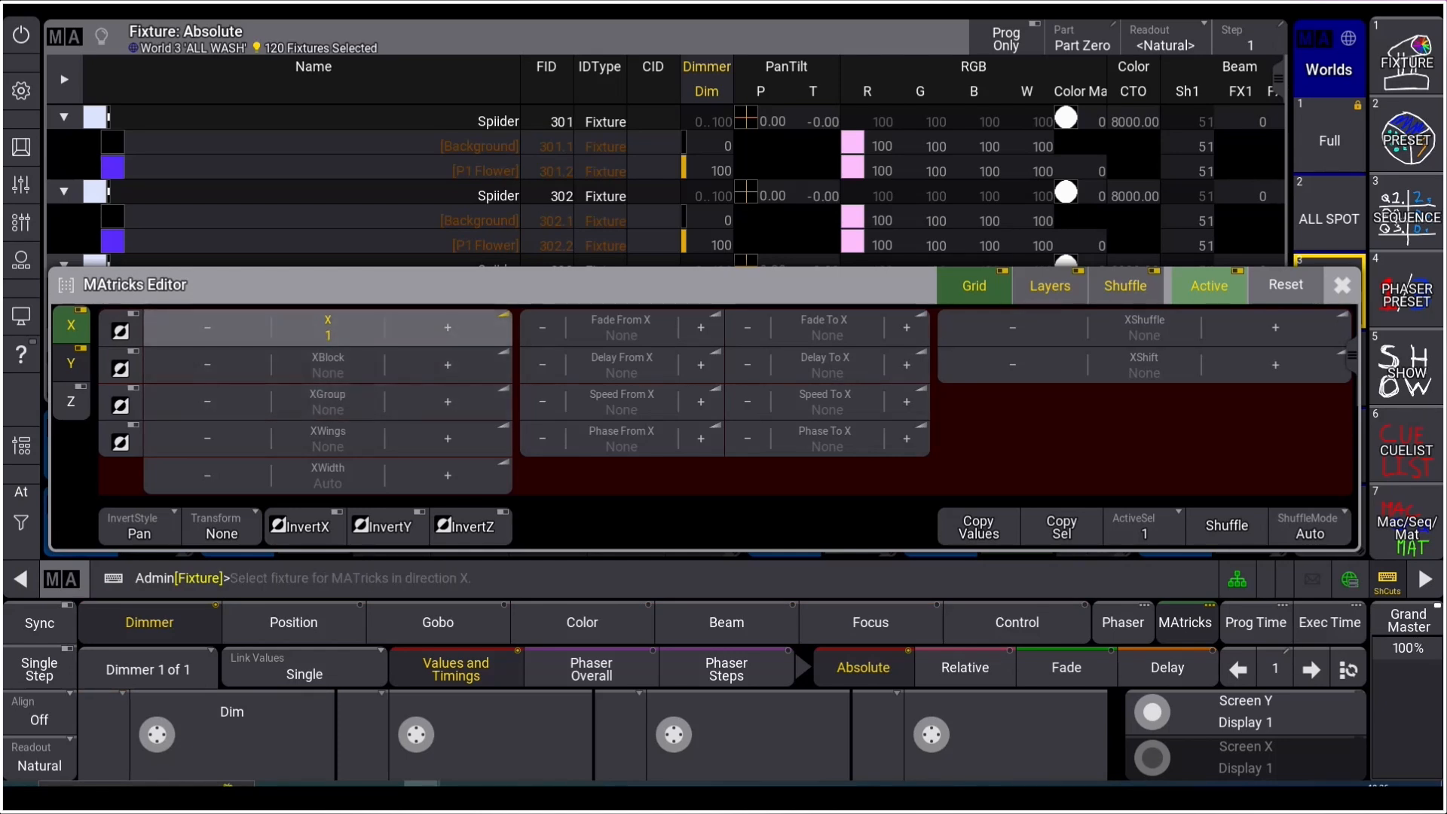
pyautogui.click(1286, 285)
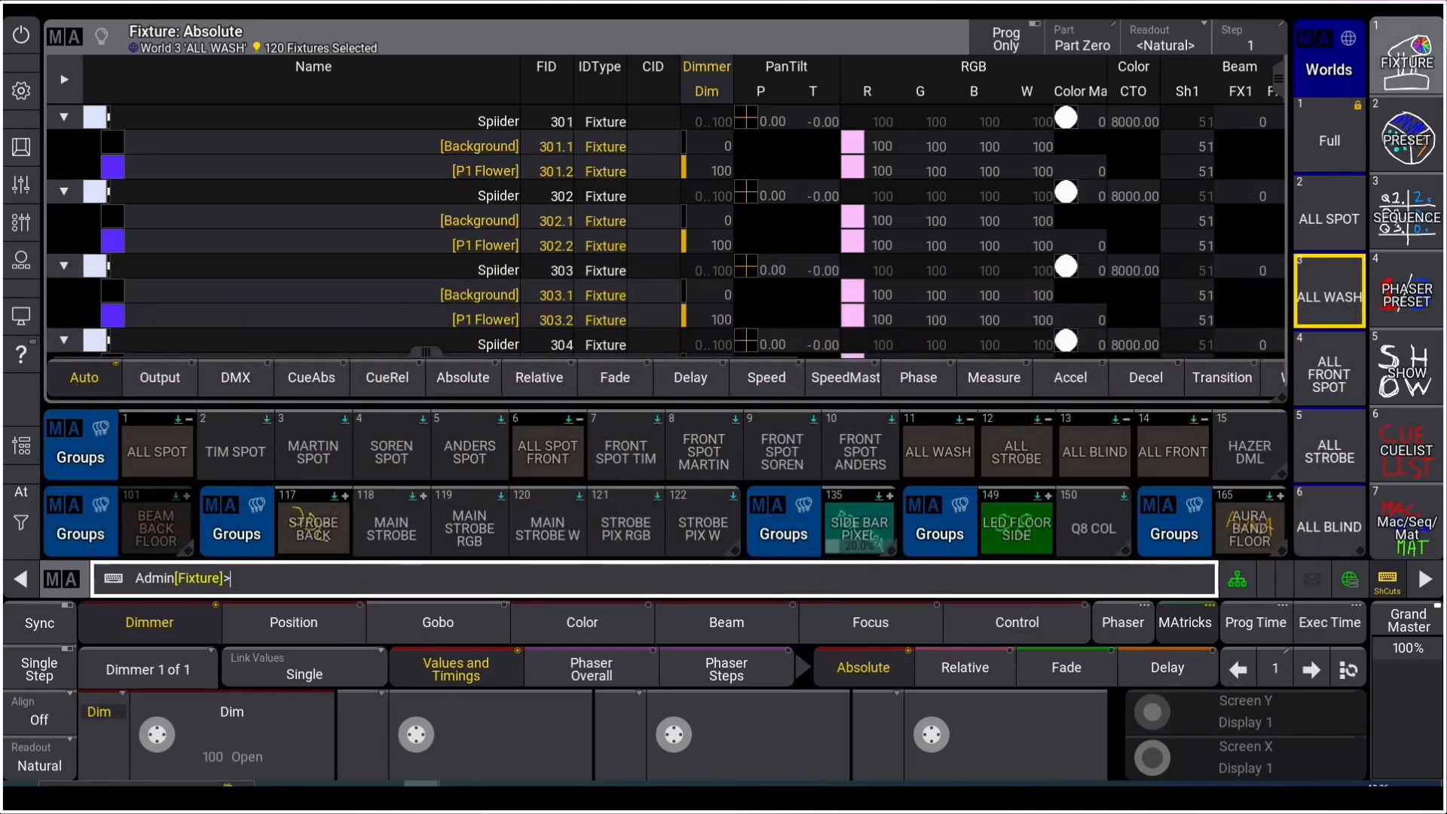
# Step: Check the fixtures in the ALL SPOT and ALL FRONT SPOT worlds and look at the preset pools
pyautogui.click(1329, 216)
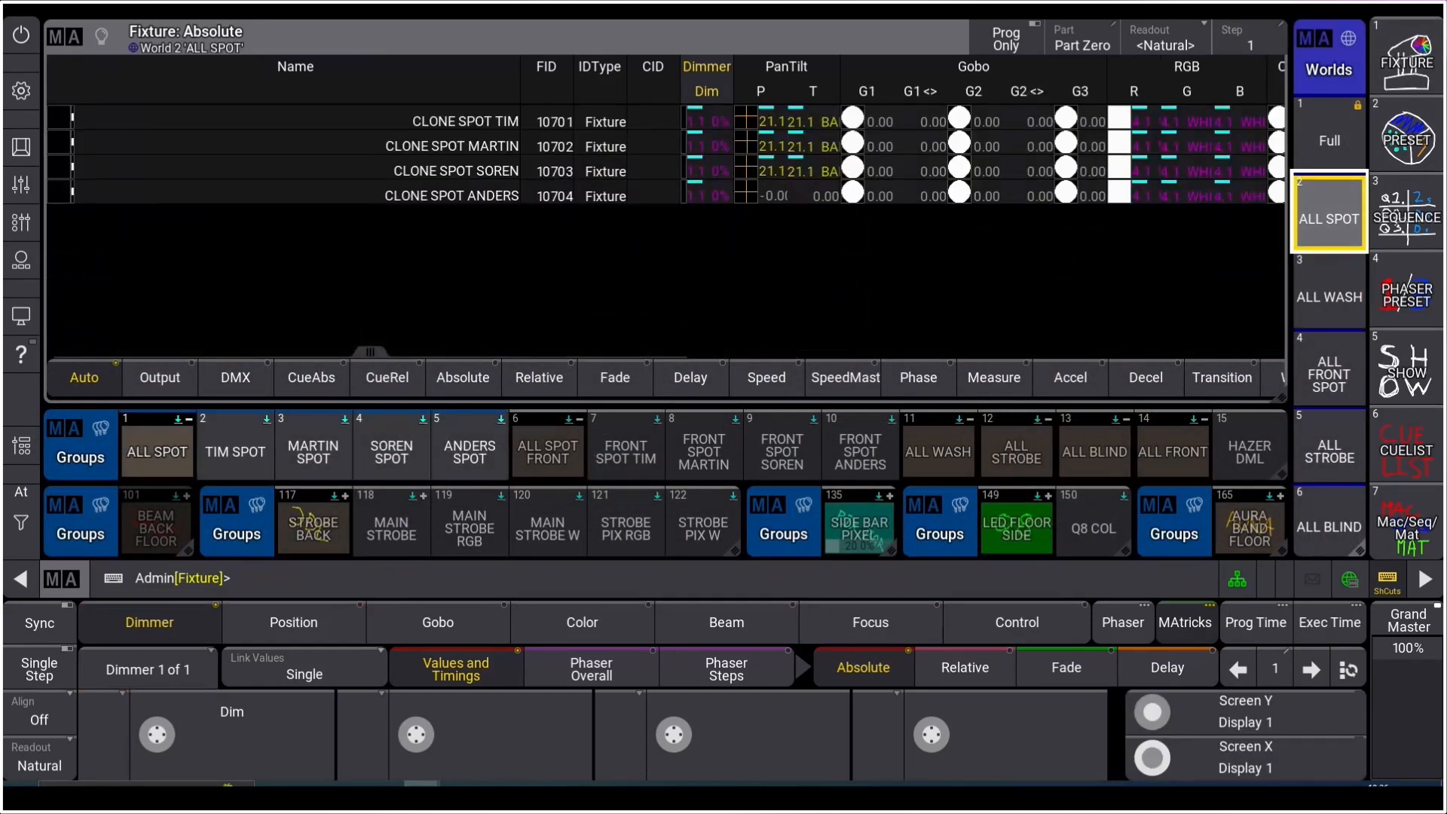
pyautogui.click(1328, 369)
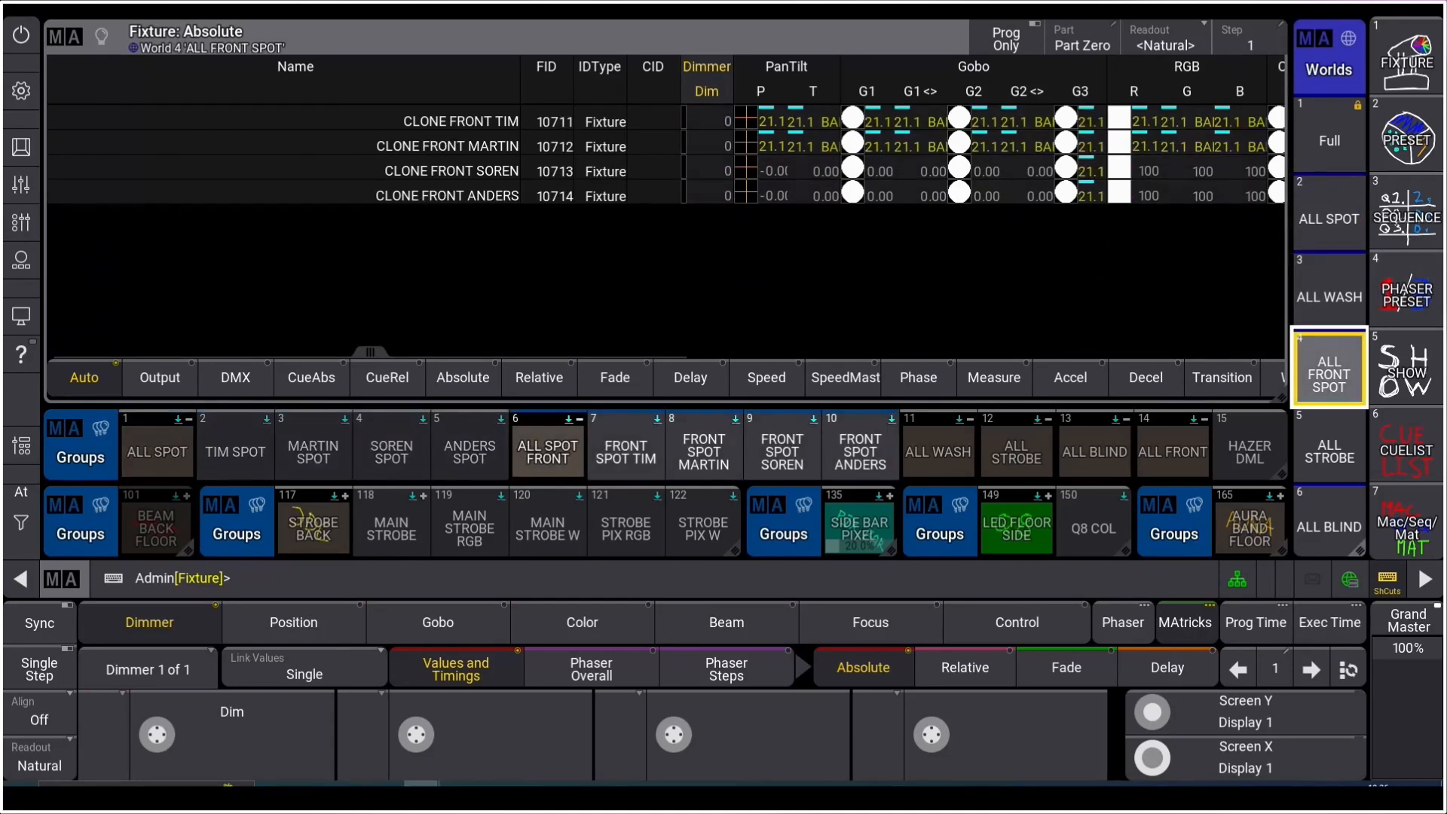
pyautogui.click(1406, 139)
# Step: Try to merge the current selection into group 61 ALL FEST WASH in the CLONE FESTIVAL view
pyautogui.click(1328, 294)
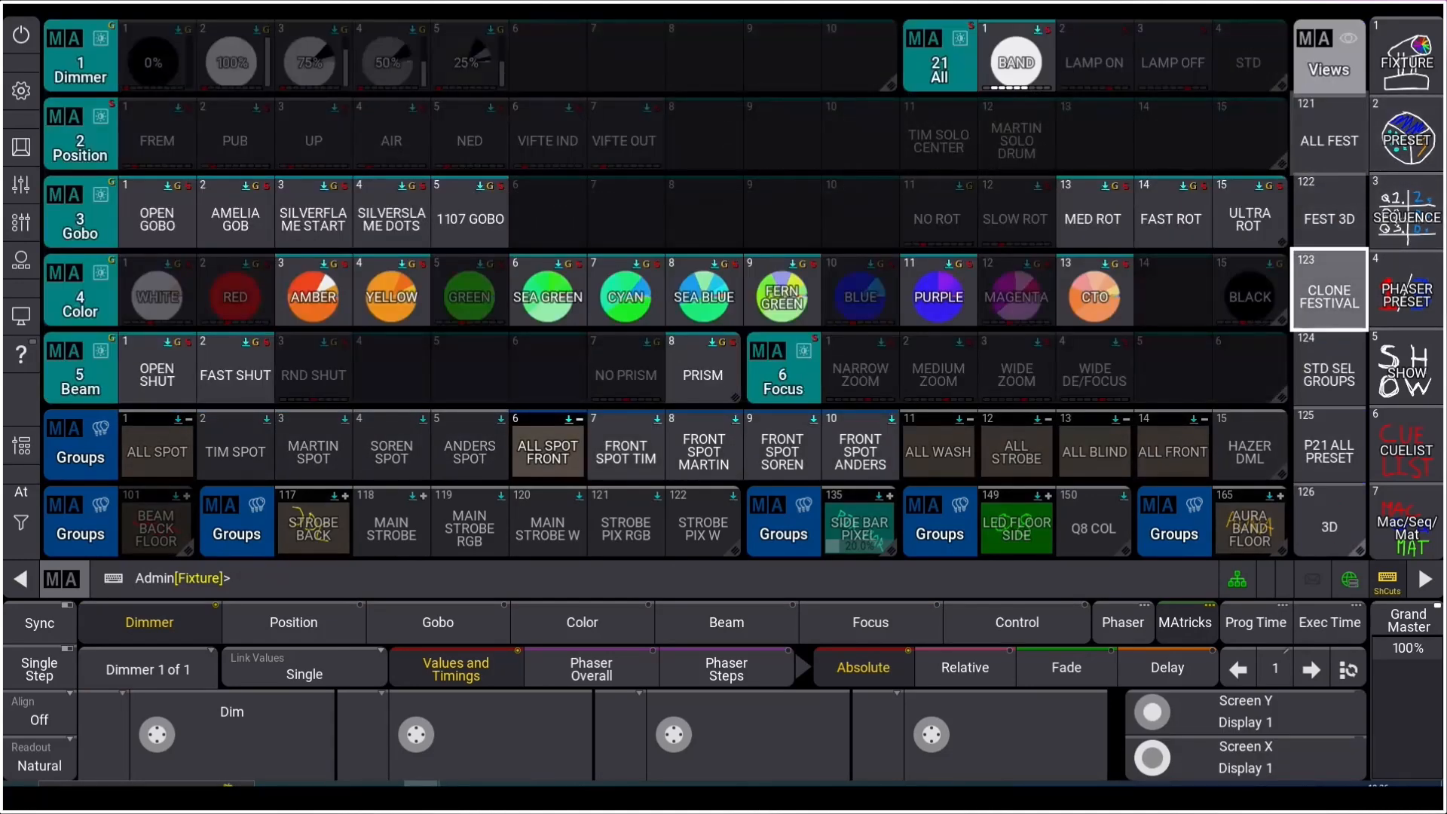
pyautogui.press('s')
pyautogui.click(938, 446)
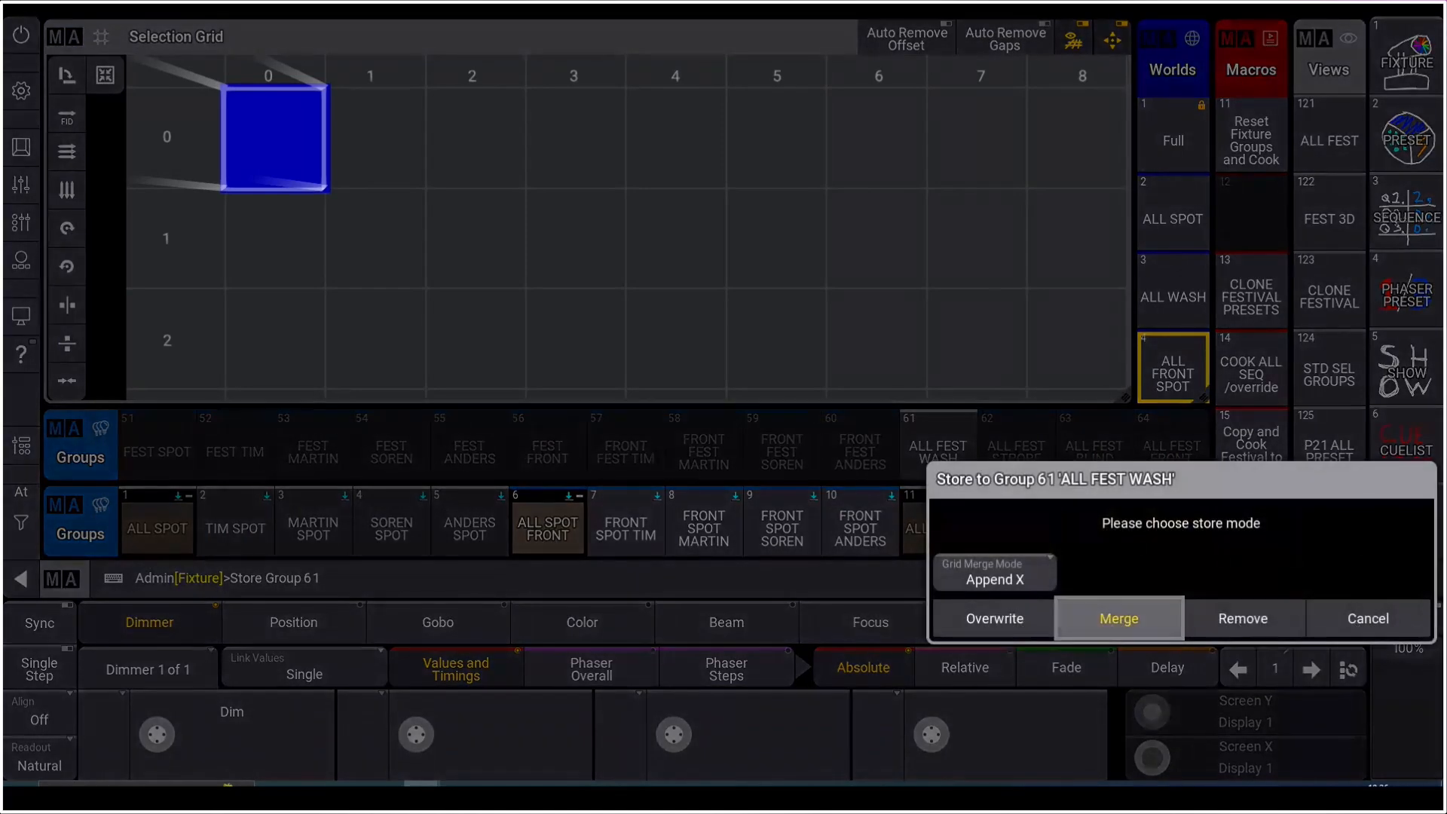
pyautogui.click(1118, 618)
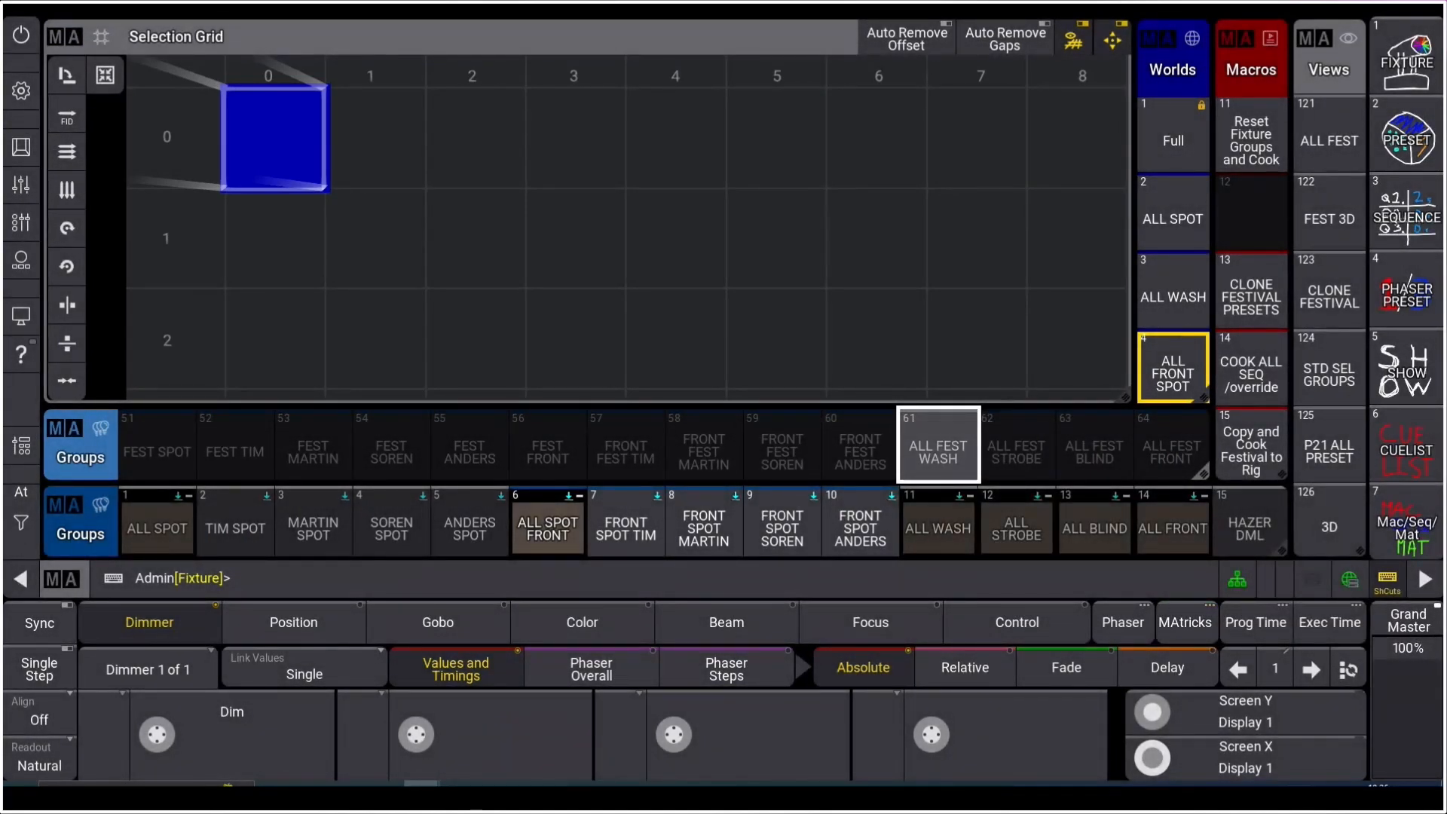
# Step: Activate the Full world, check which presets are available to the ALL FEST WASH group, and clear the selection
pyautogui.click(1173, 135)
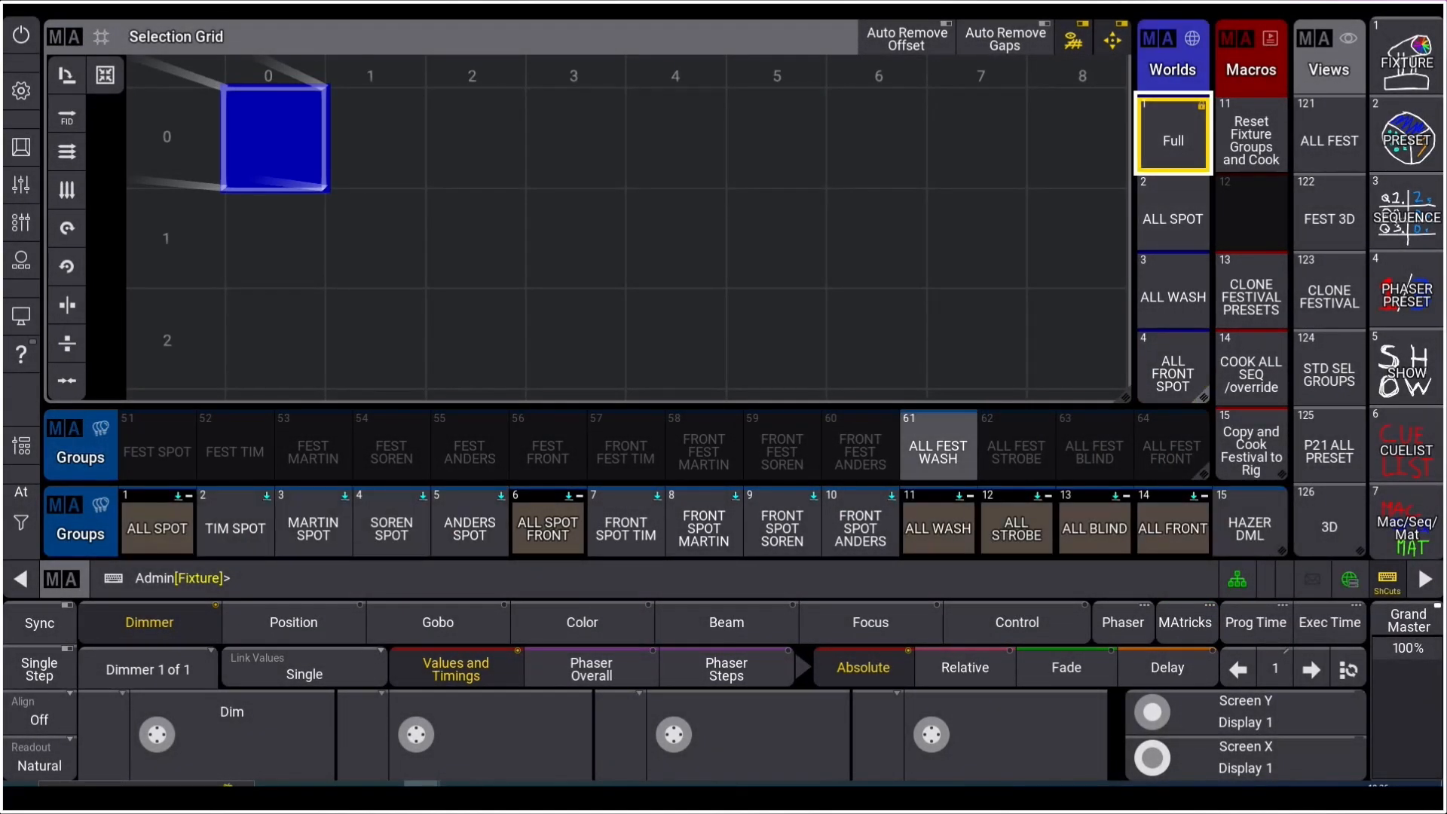
pyautogui.click(938, 446)
pyautogui.scroll(-2, 629, 228)
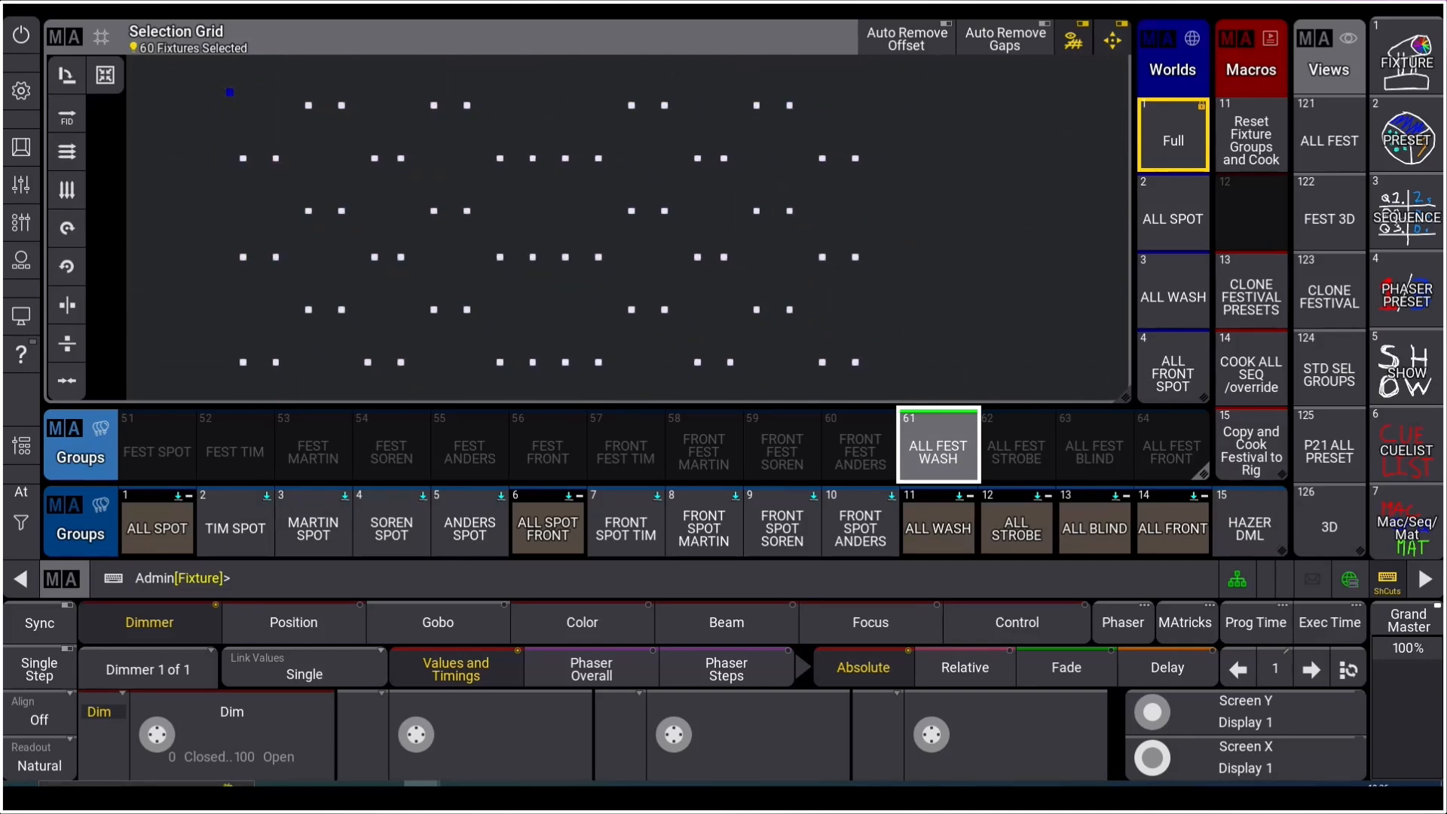
pyautogui.click(1328, 140)
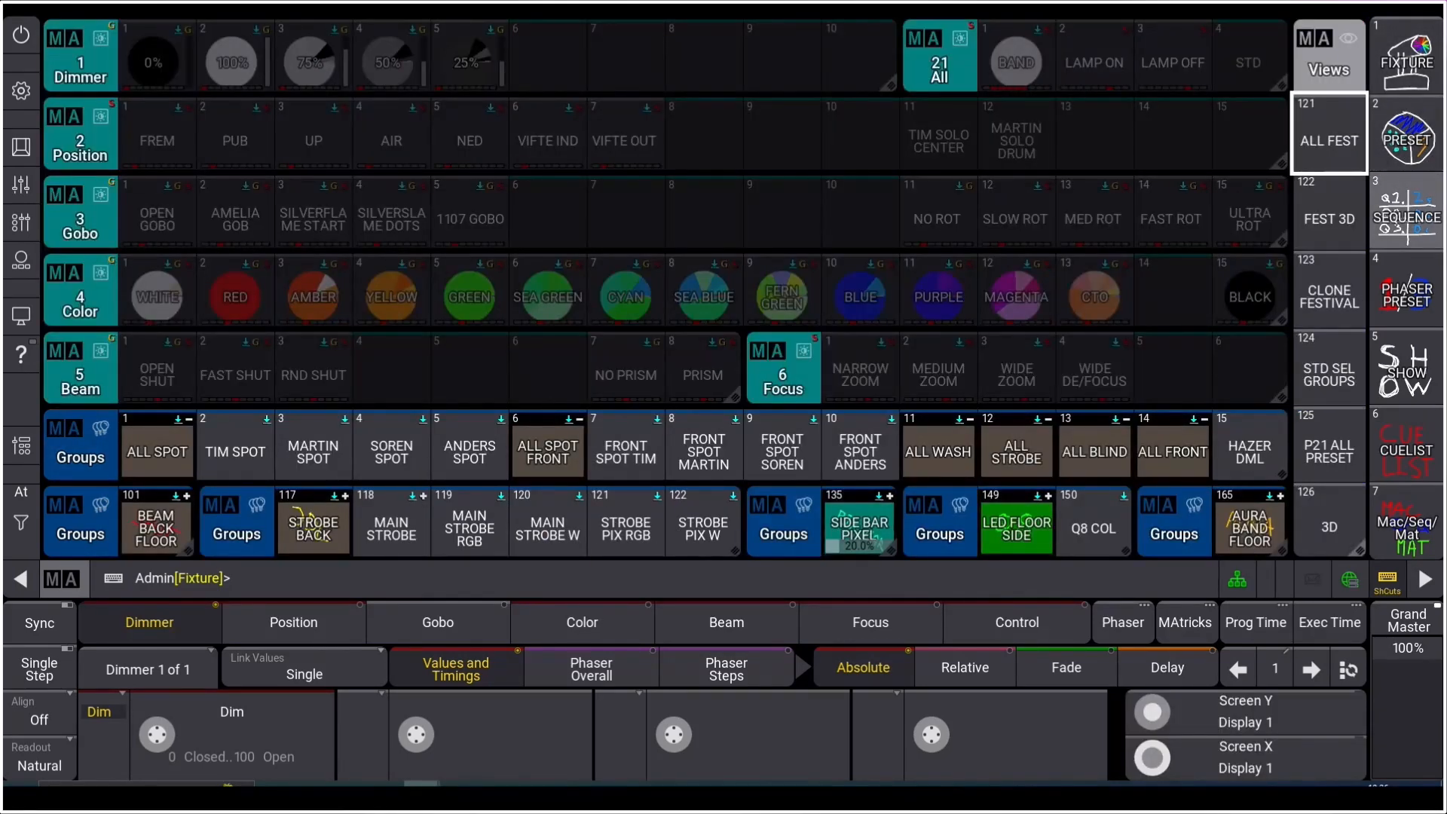
pyautogui.click(1406, 218)
pyautogui.click(1406, 140)
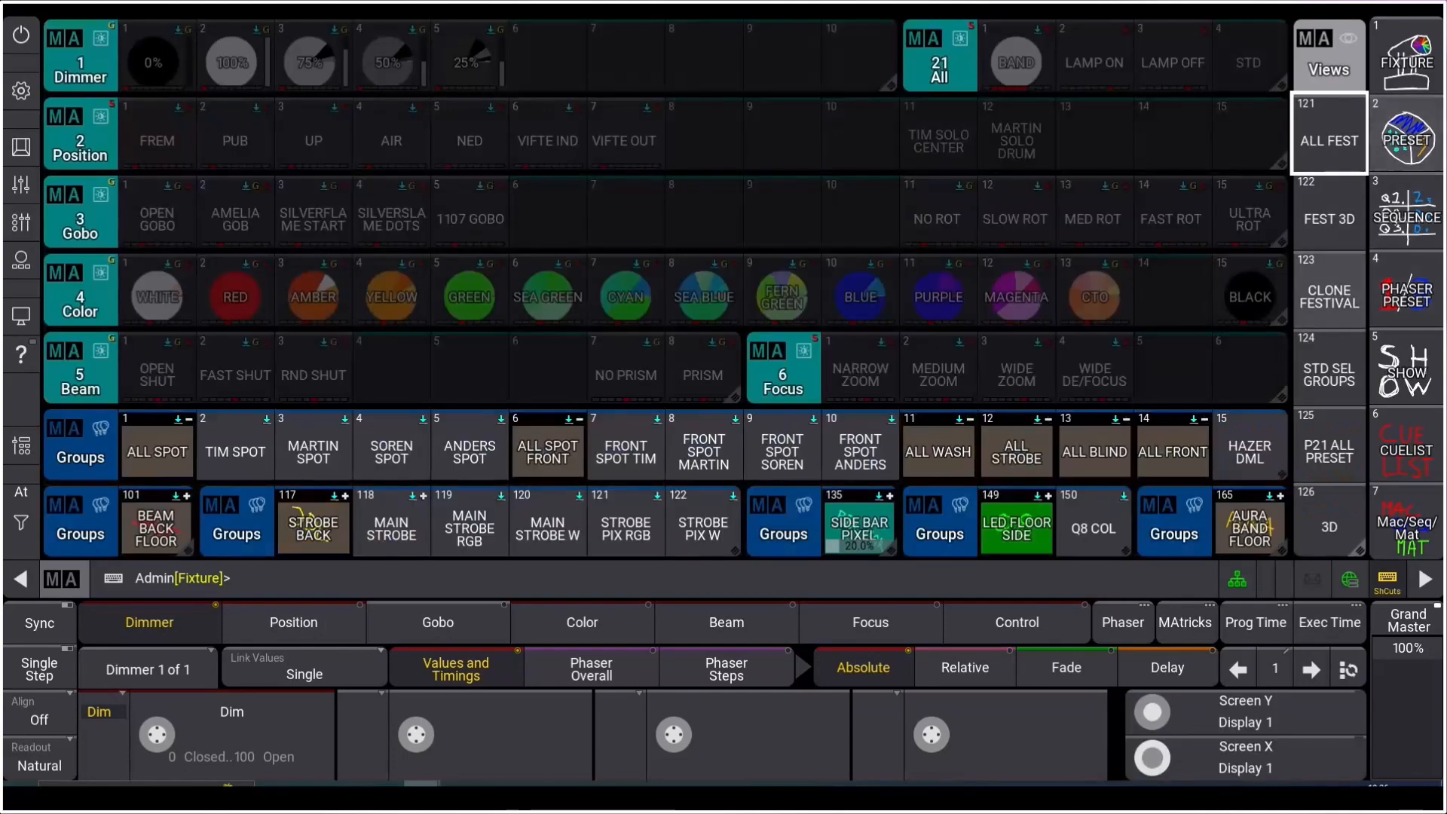
pyautogui.click(1329, 296)
pyautogui.press('BackSpace')
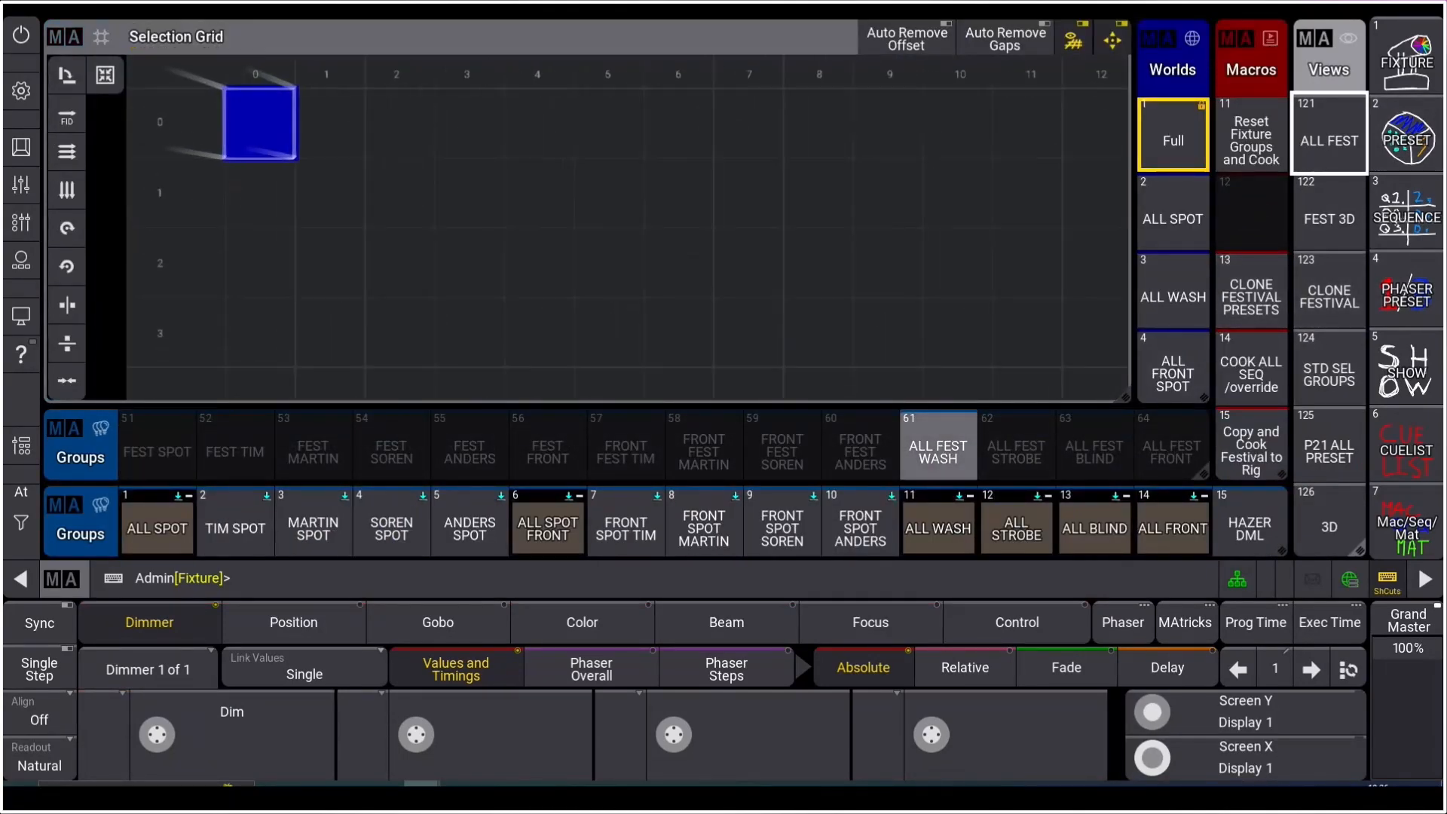
# Step: Reselect the ALL FEST WASH group, move the selection down to its subfixtures, and check the preset pools
pyautogui.click(938, 446)
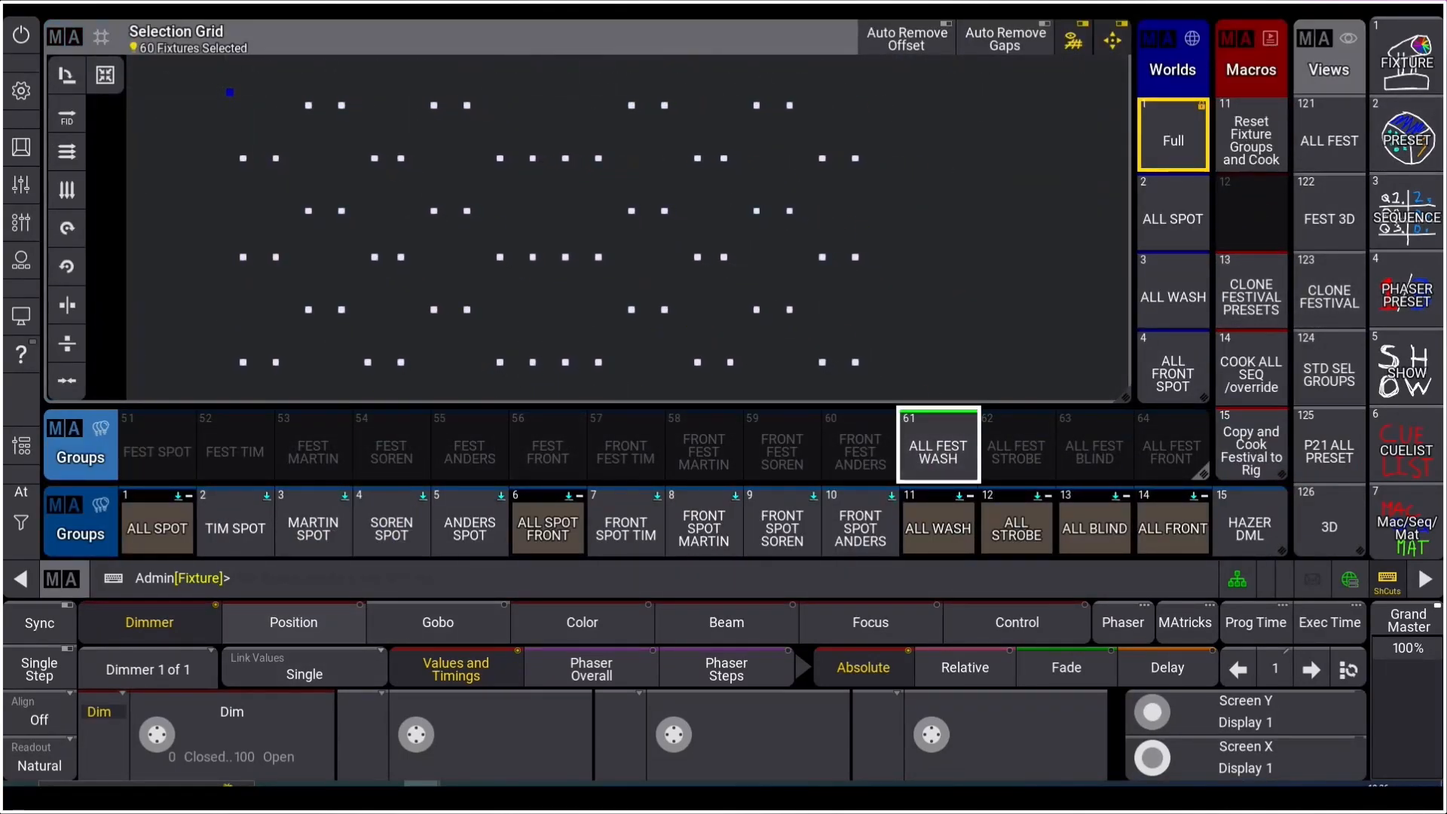
pyautogui.click(21, 148)
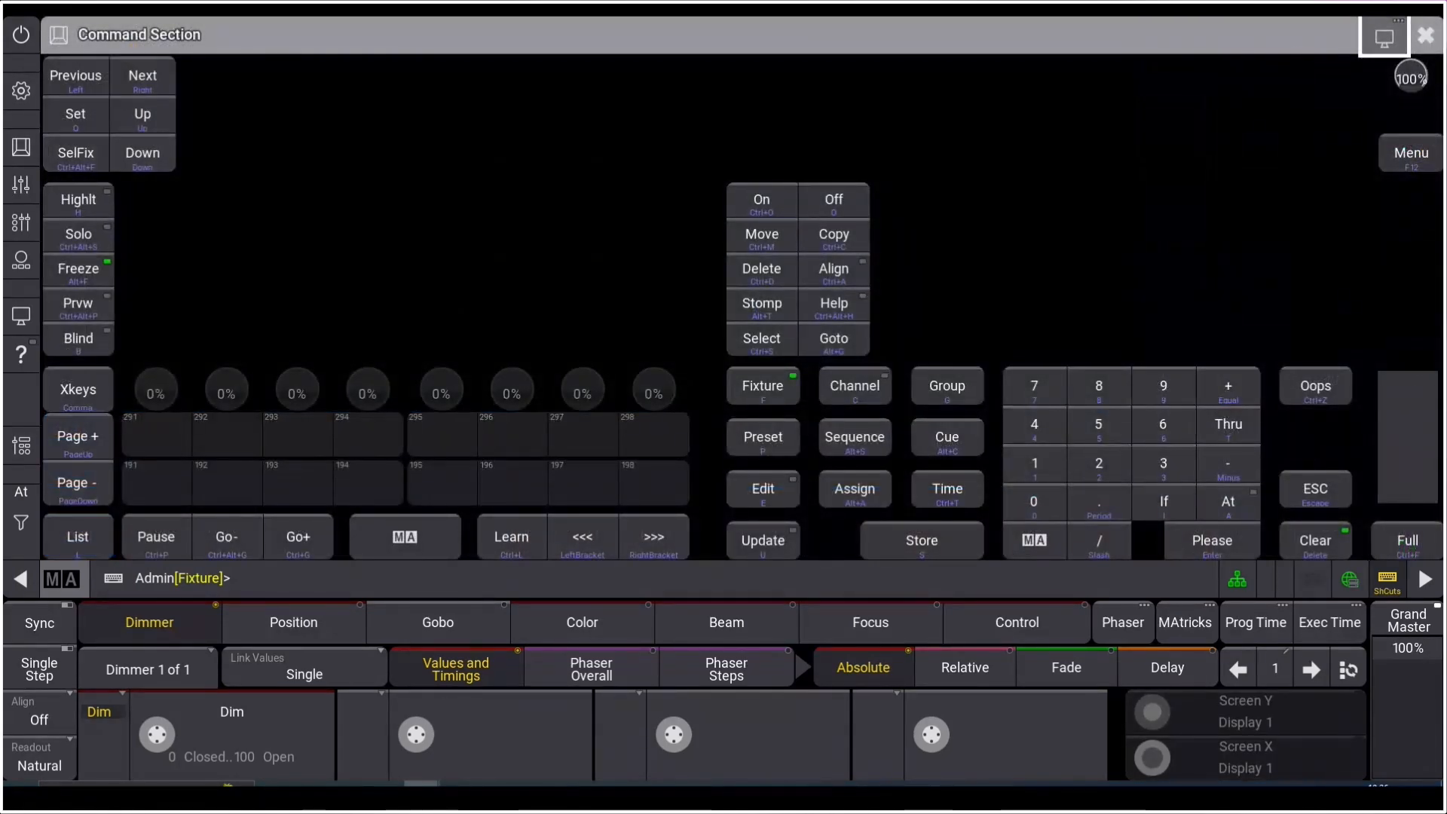
pyautogui.click(1425, 36)
pyautogui.click(1406, 141)
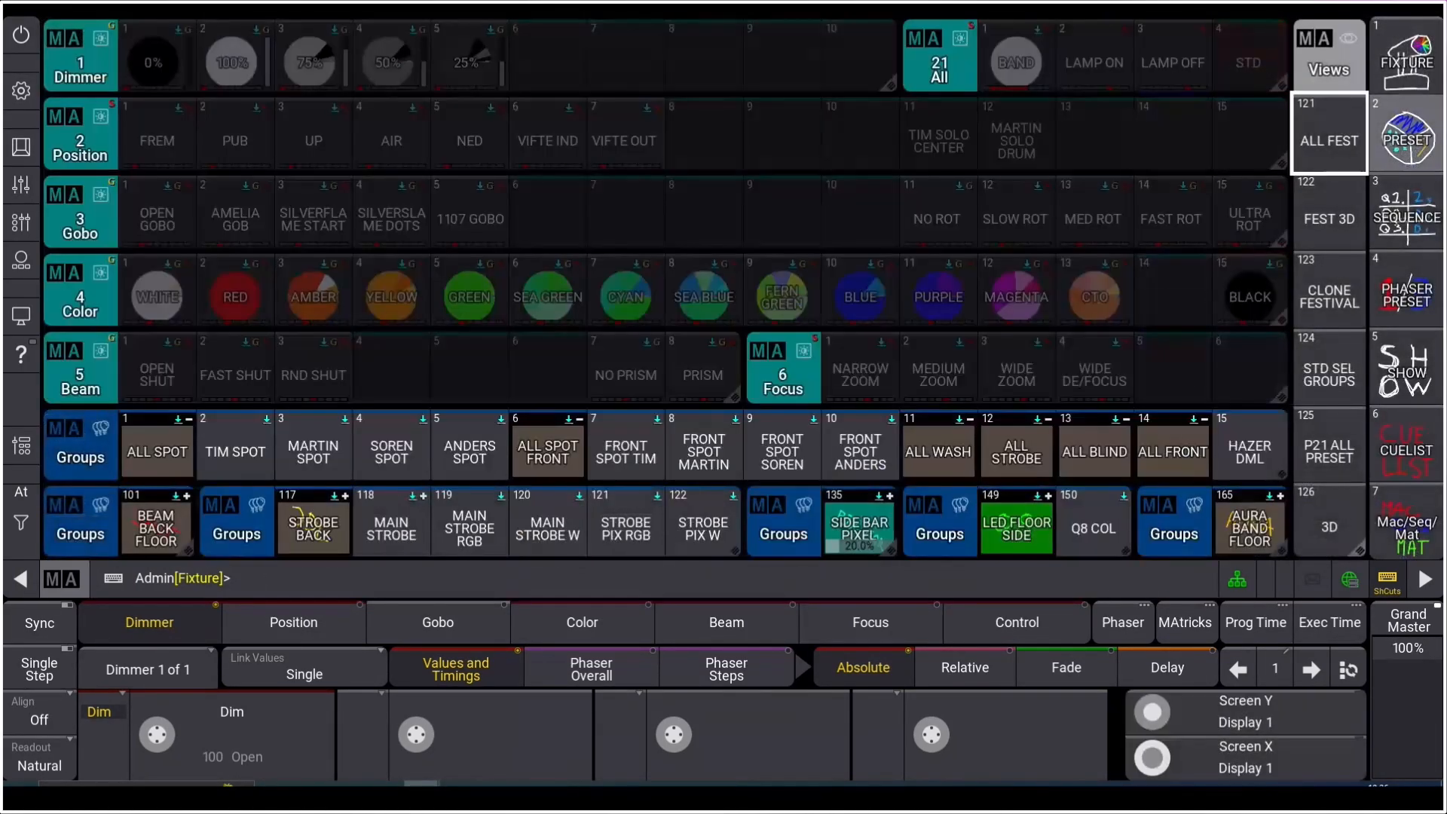
pyautogui.click(1329, 140)
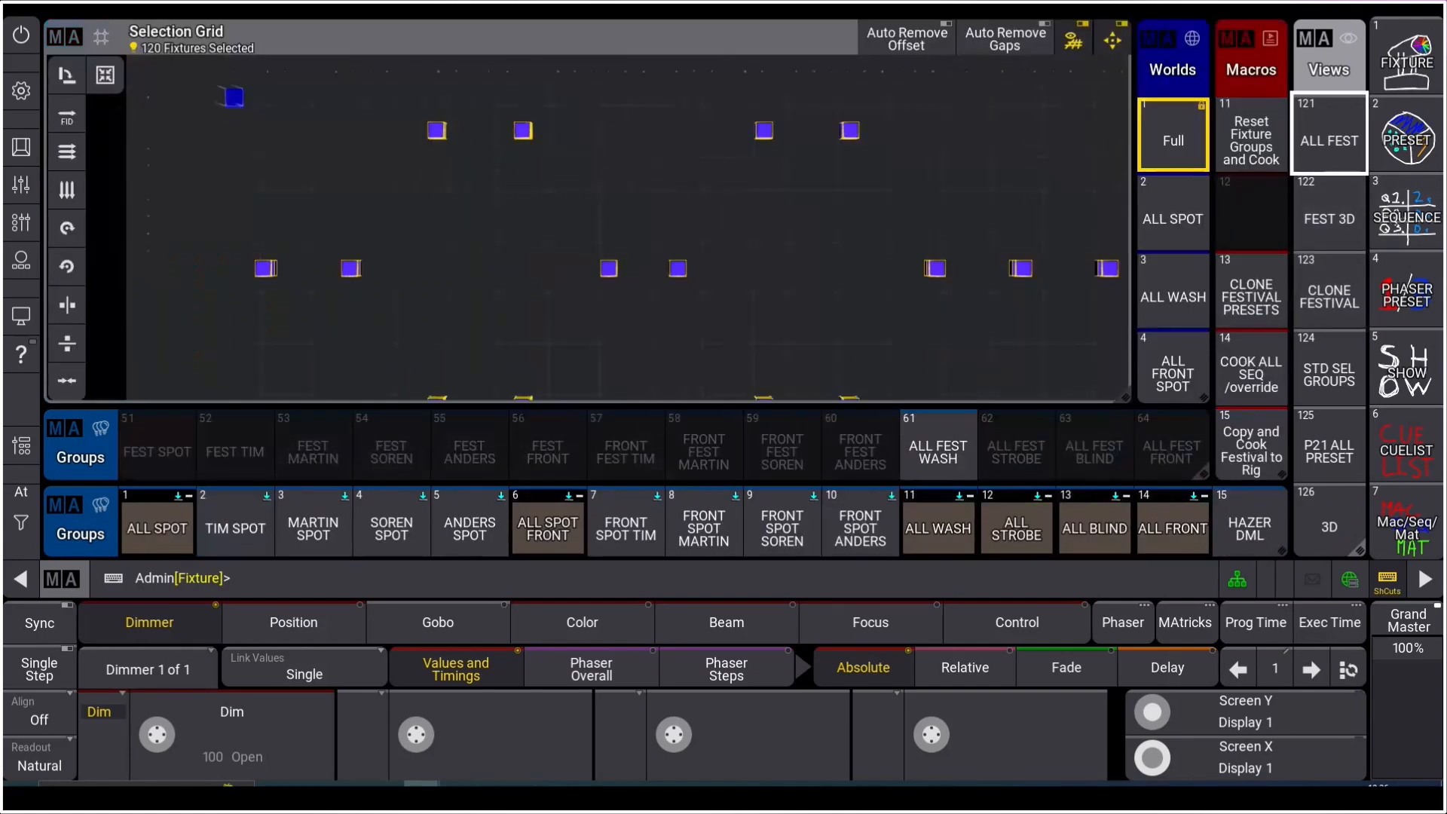
# Step: Store the selected subfixtures into group 61 ALL FEST WASH using Merge
pyautogui.press('s')
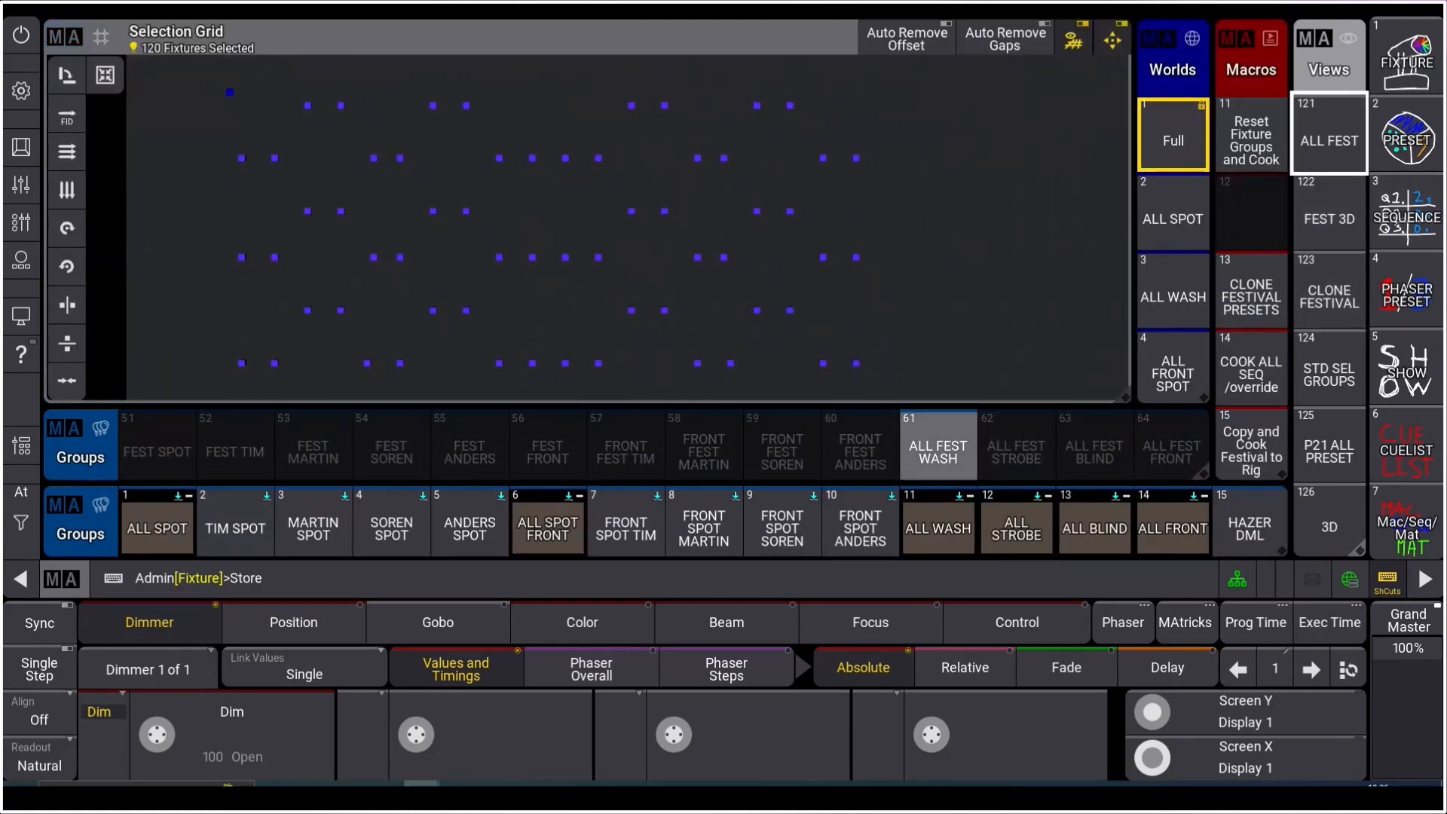
pyautogui.click(937, 451)
pyautogui.click(1118, 611)
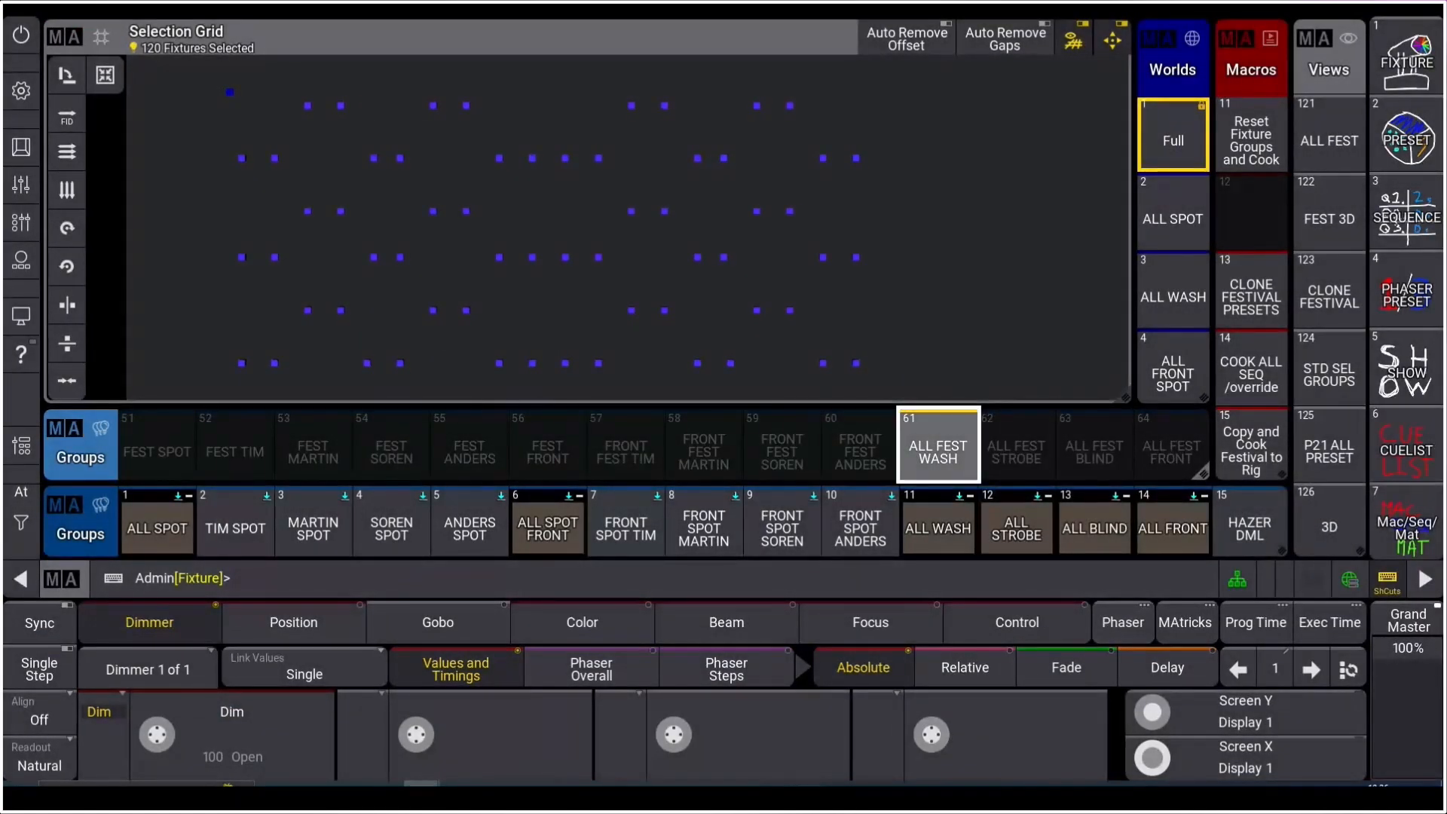
# Step: Select the merged ALL FEST WASH group, inspect it in the Fixture Sheet and Selection Grid, and clear the selection
pyautogui.click(938, 450)
pyautogui.click(1406, 60)
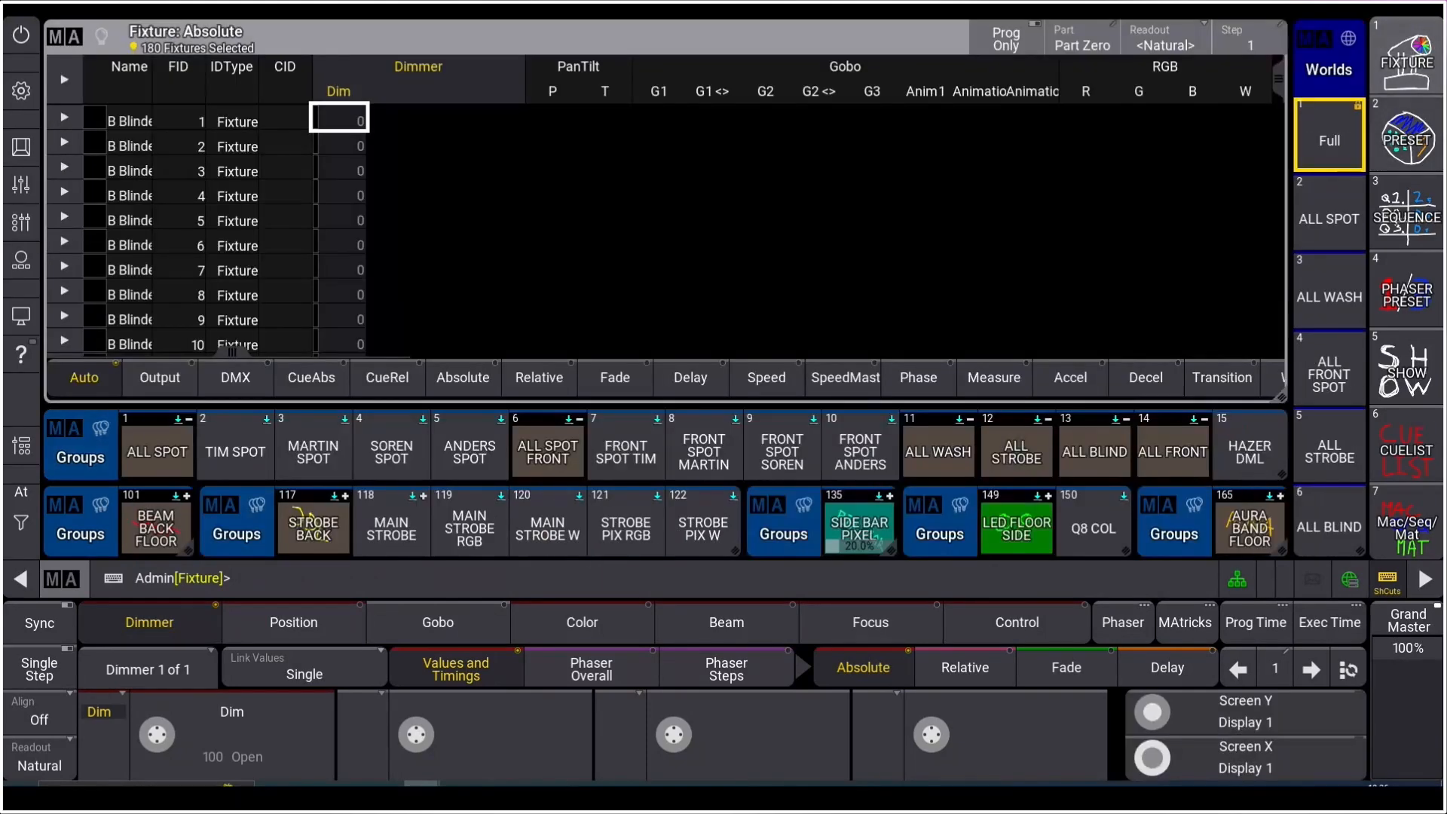
pyautogui.click(1406, 138)
pyautogui.click(1328, 296)
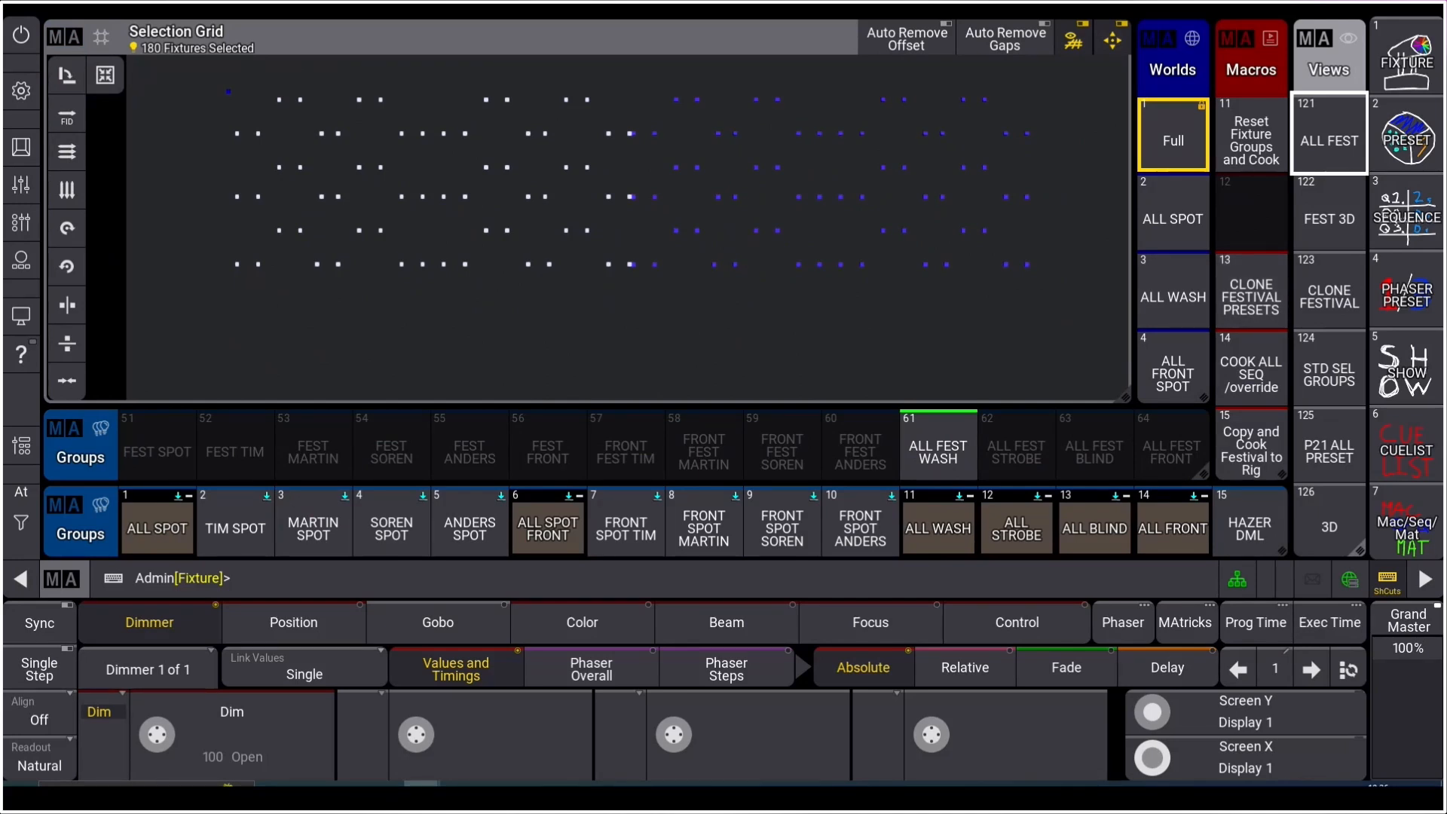
pyautogui.click(937, 451)
pyautogui.press('Escape')
pyautogui.click(937, 450)
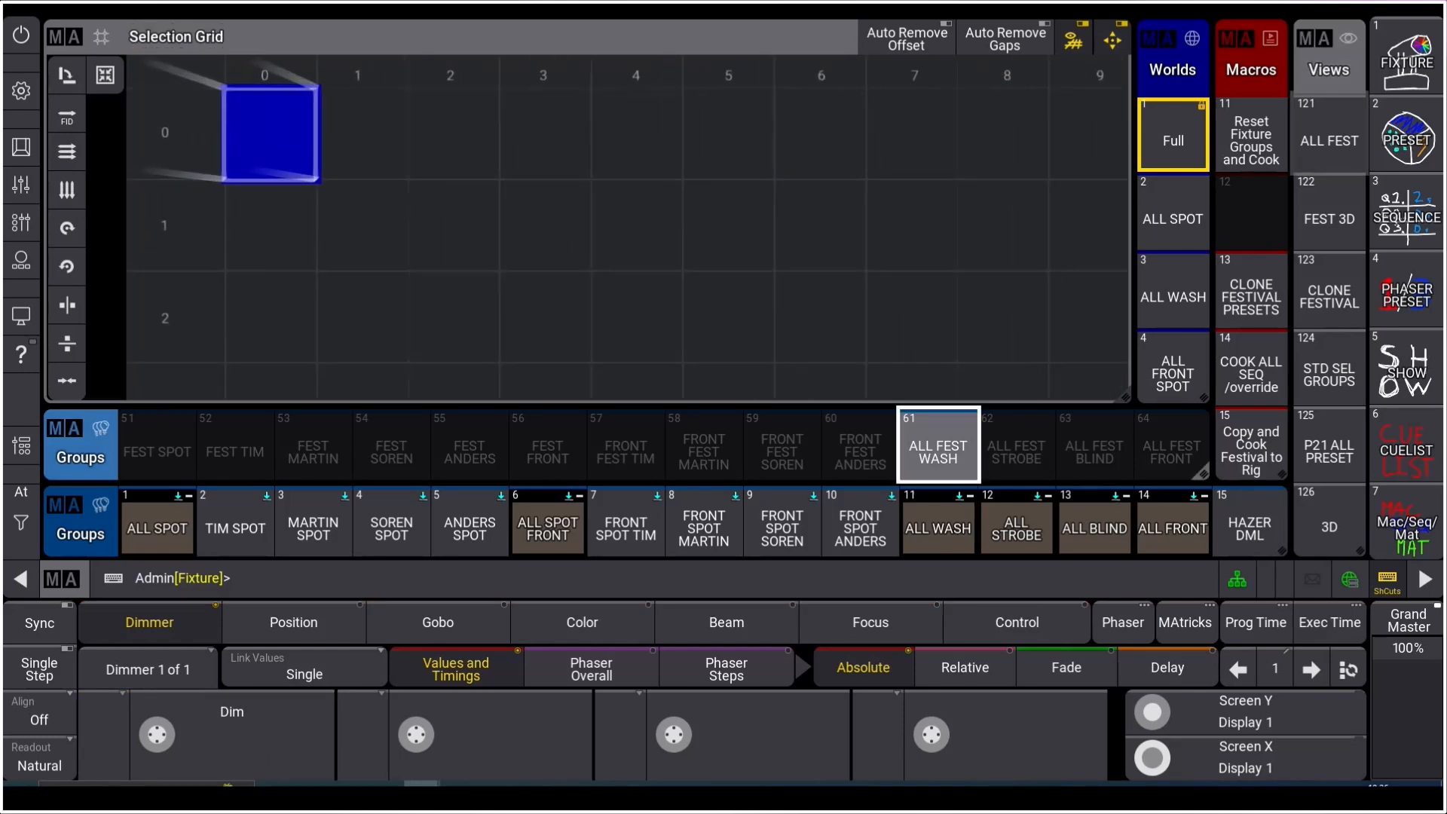
pyautogui.press('Escape')
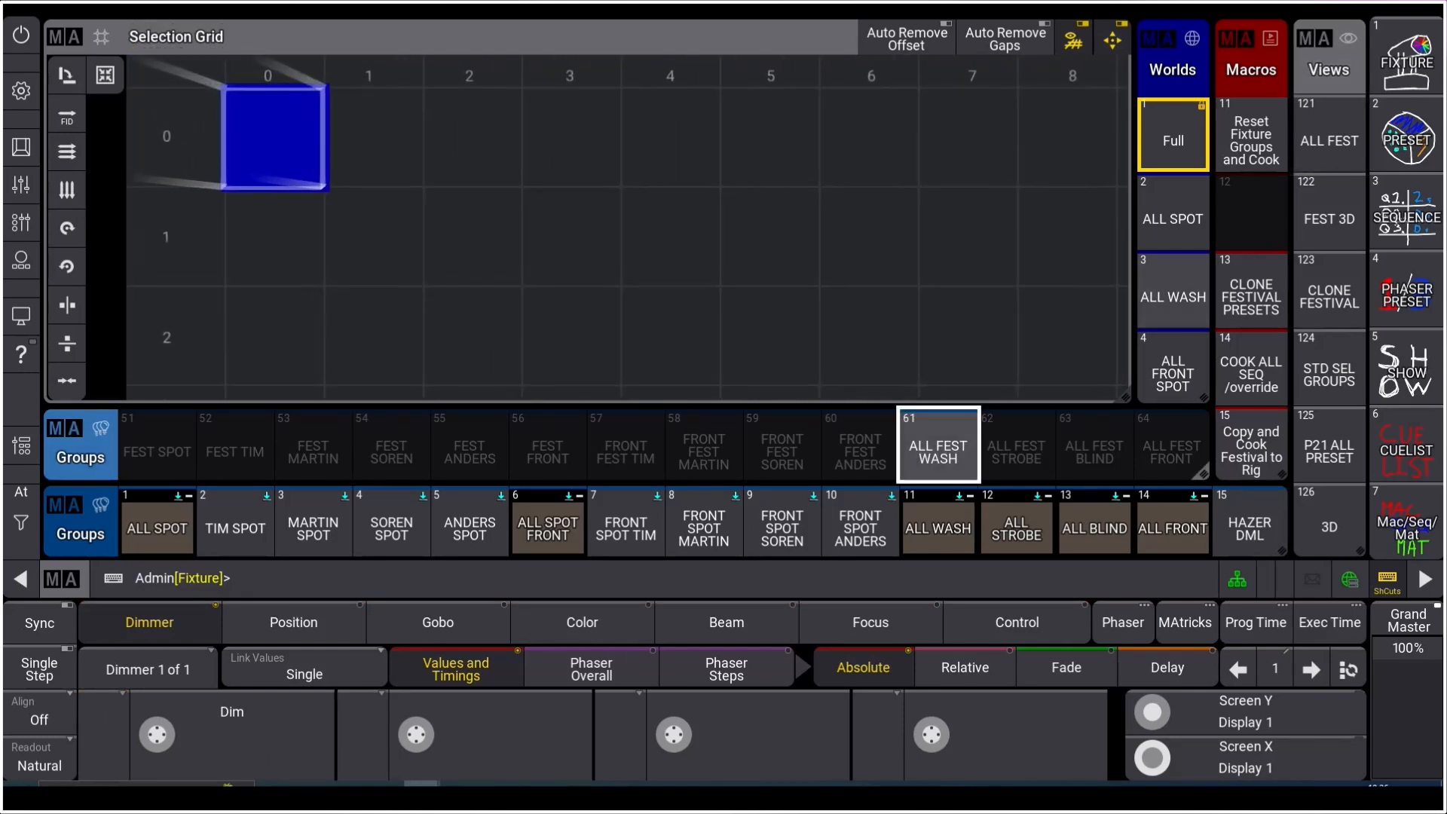
# Step: Undo the last seven actions in the Oops history, back through the group 61 selection preceding the merged store
pyautogui.press('BackSpace')
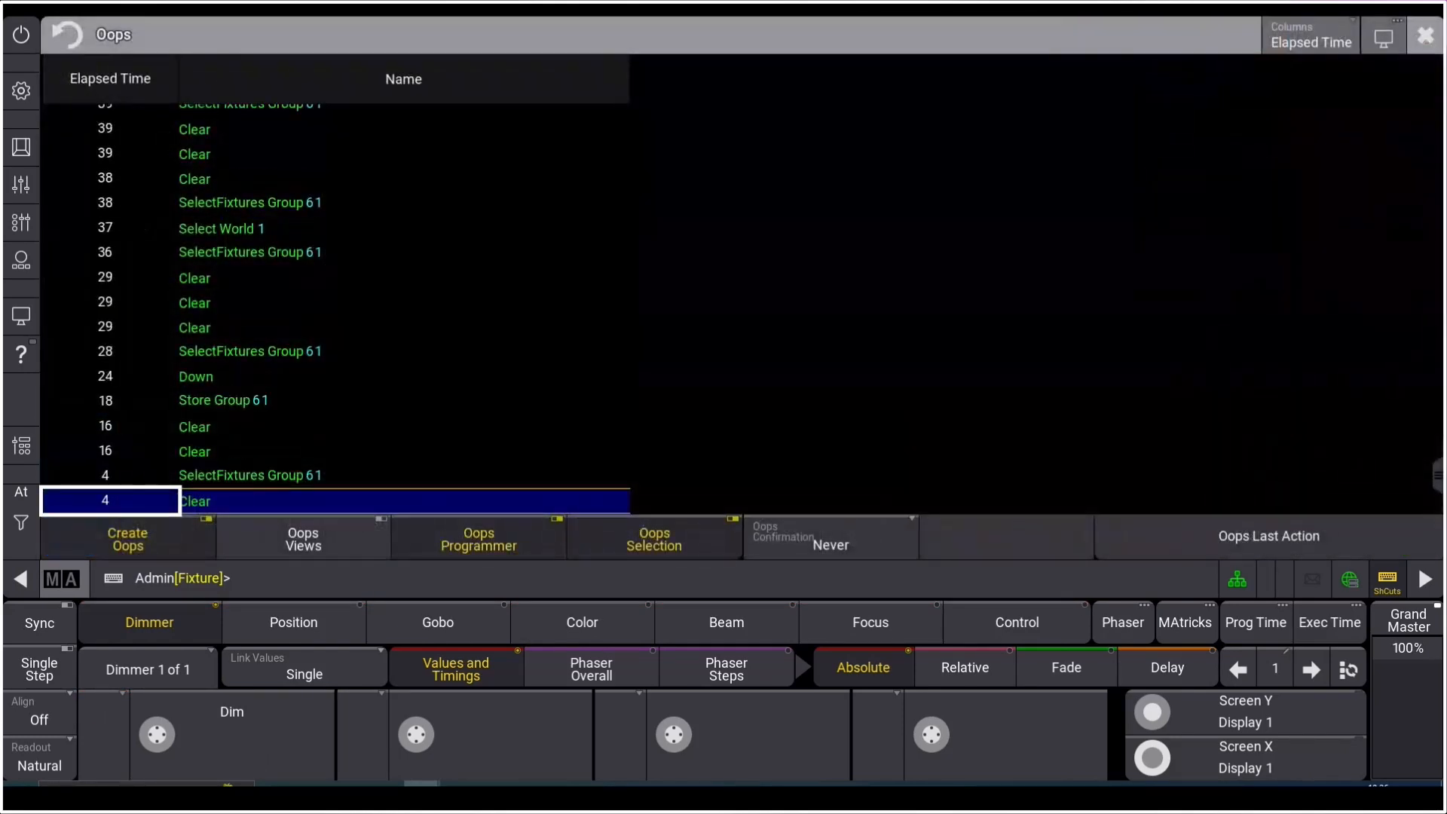
pyautogui.press('BackSpace')
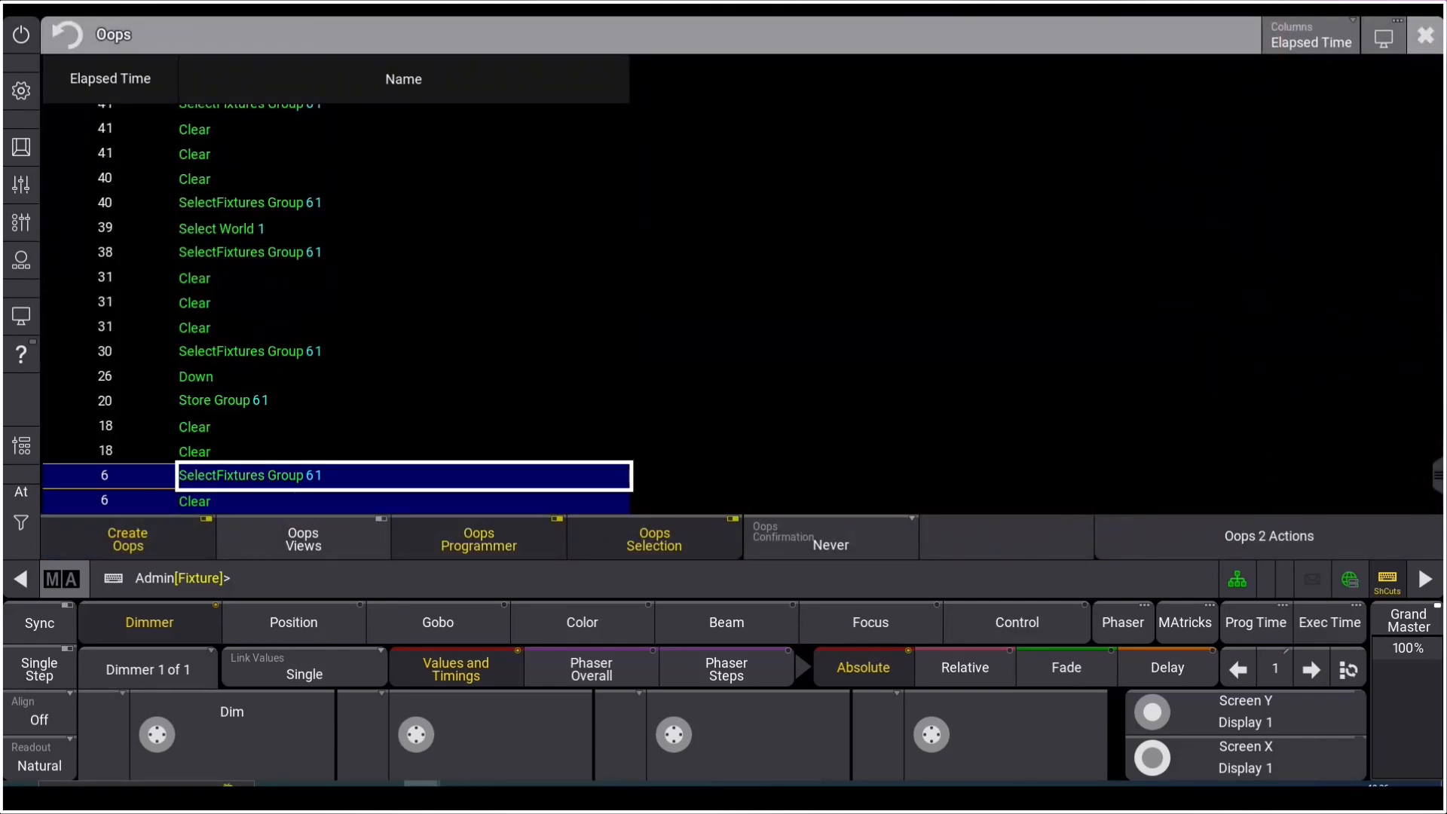
pyautogui.click(250, 352)
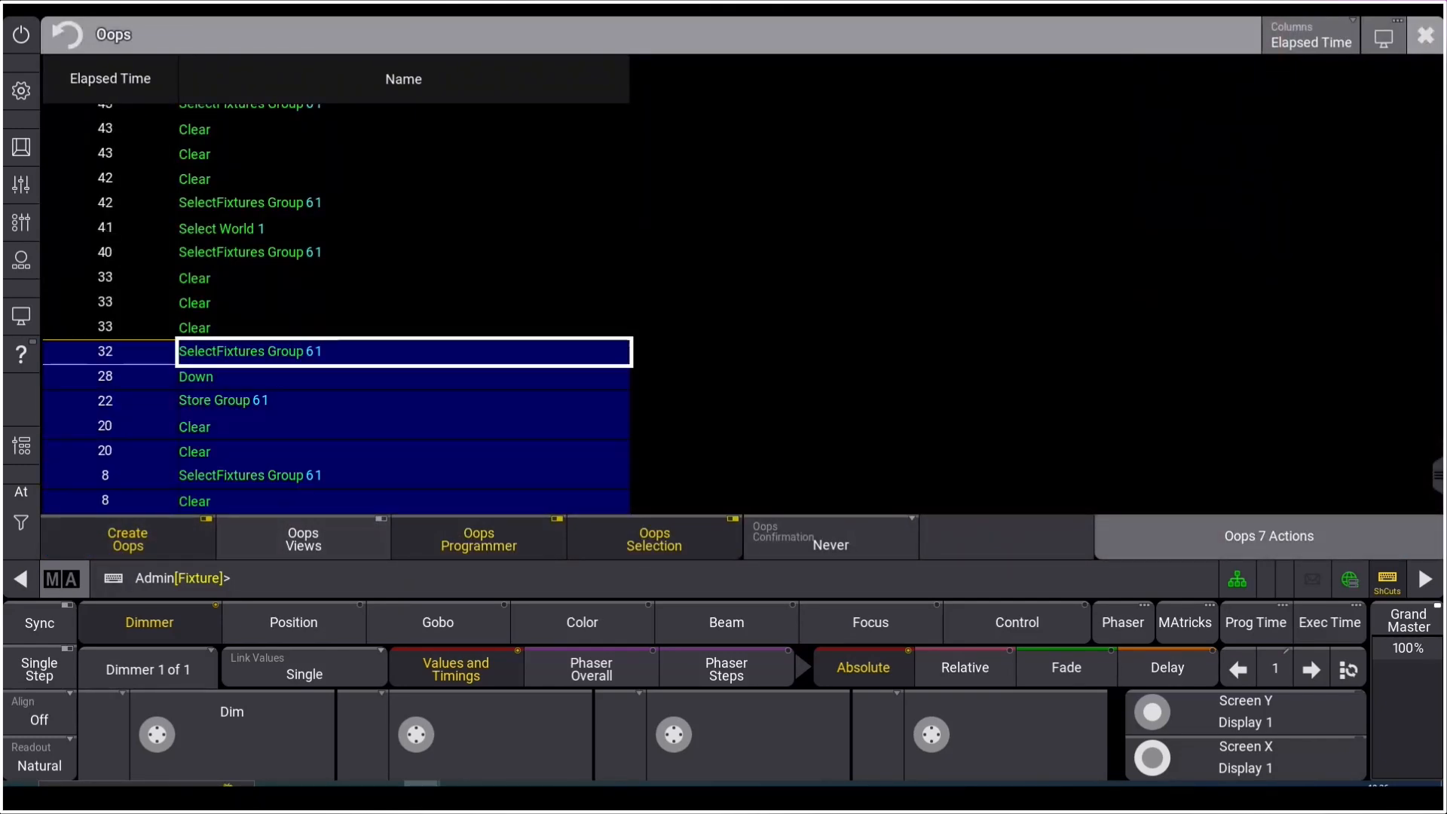
pyautogui.click(1268, 537)
pyautogui.press('Escape')
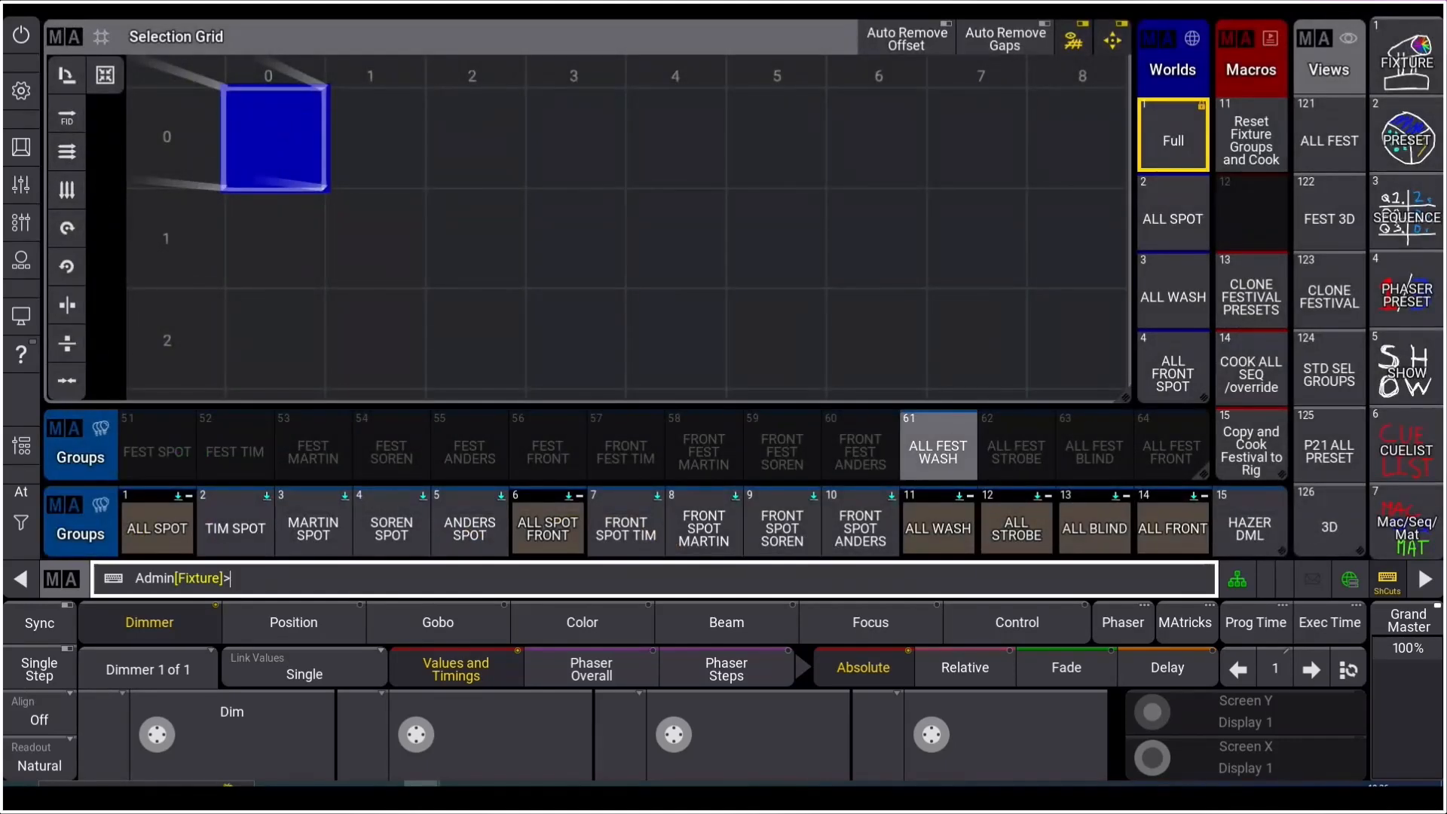
# Step: Select ALL FEST WASH, move down to its subfixtures, and merge them into group 61 with Grid Merge Mode set to Append X
pyautogui.click(938, 446)
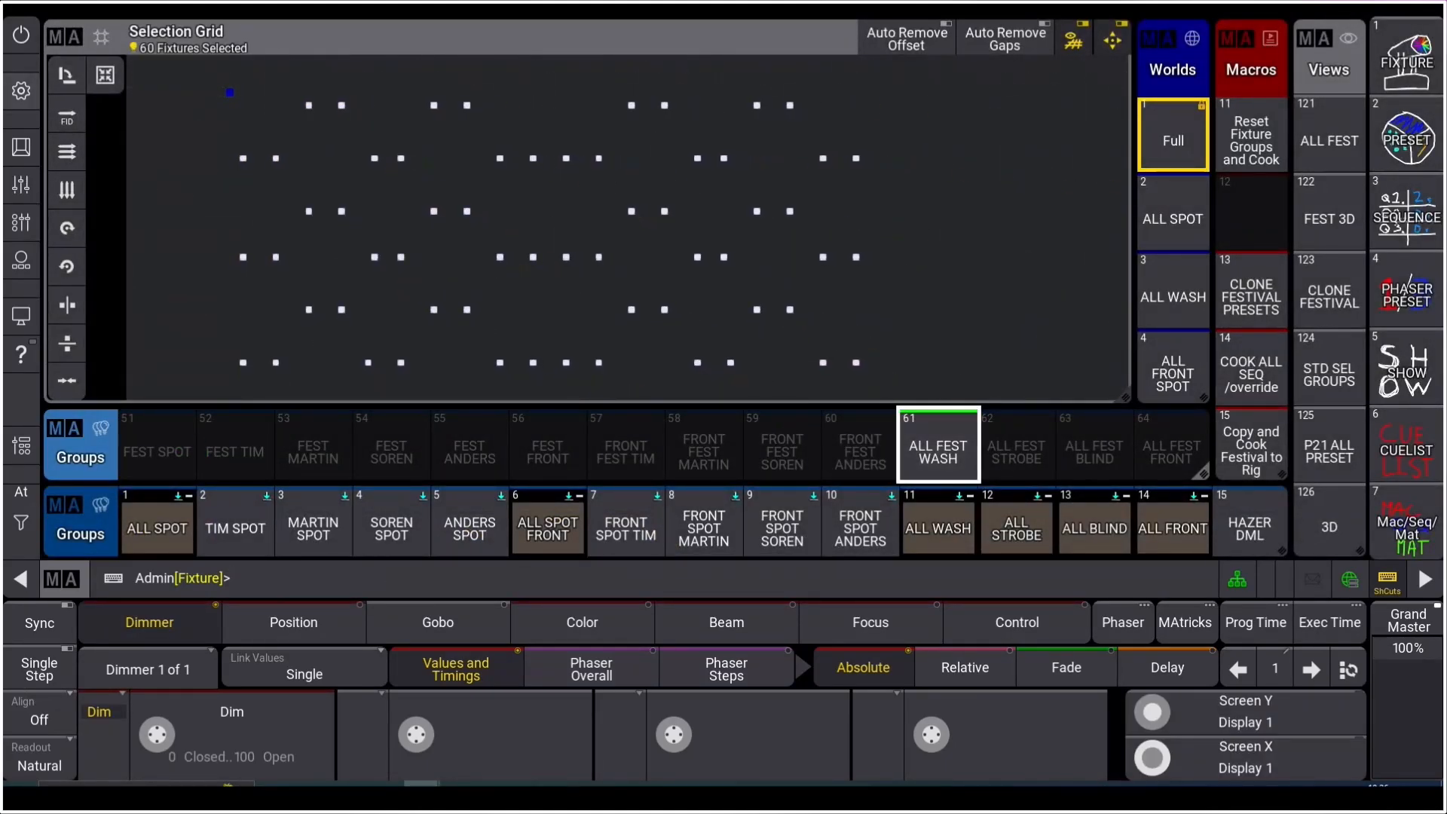
pyautogui.click(21, 146)
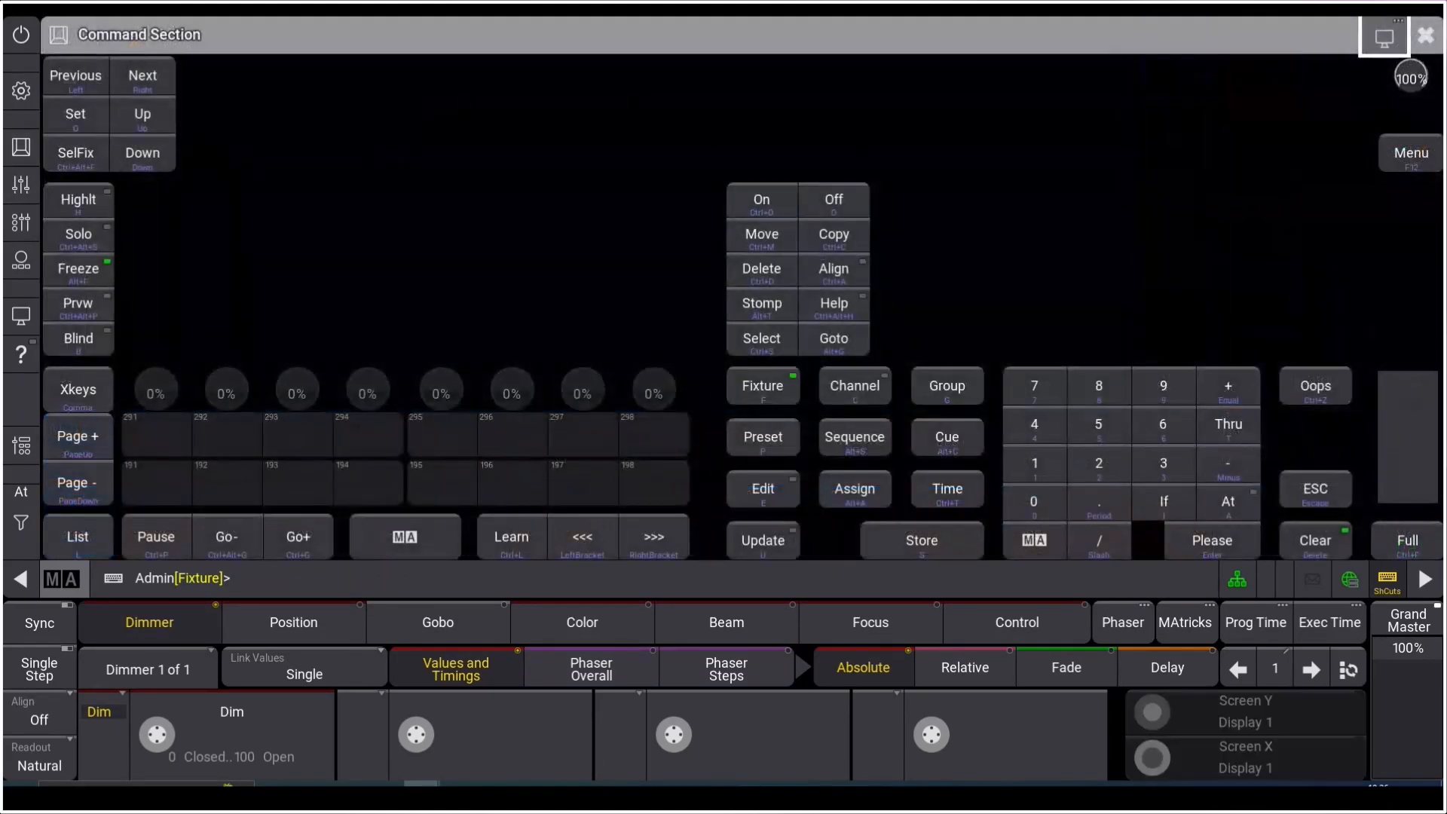
pyautogui.click(1425, 35)
pyautogui.press('s')
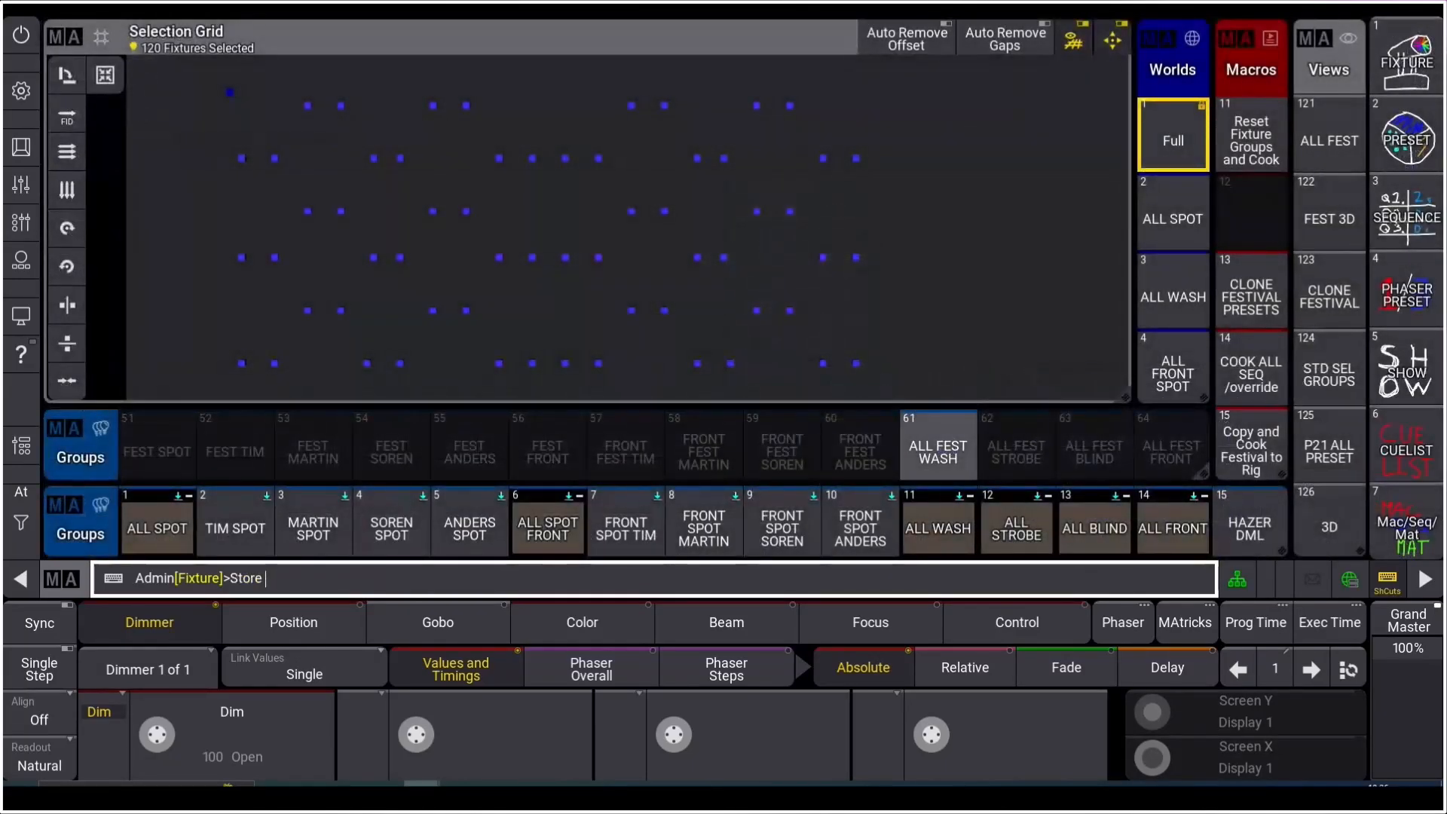
pyautogui.click(938, 446)
pyautogui.click(995, 558)
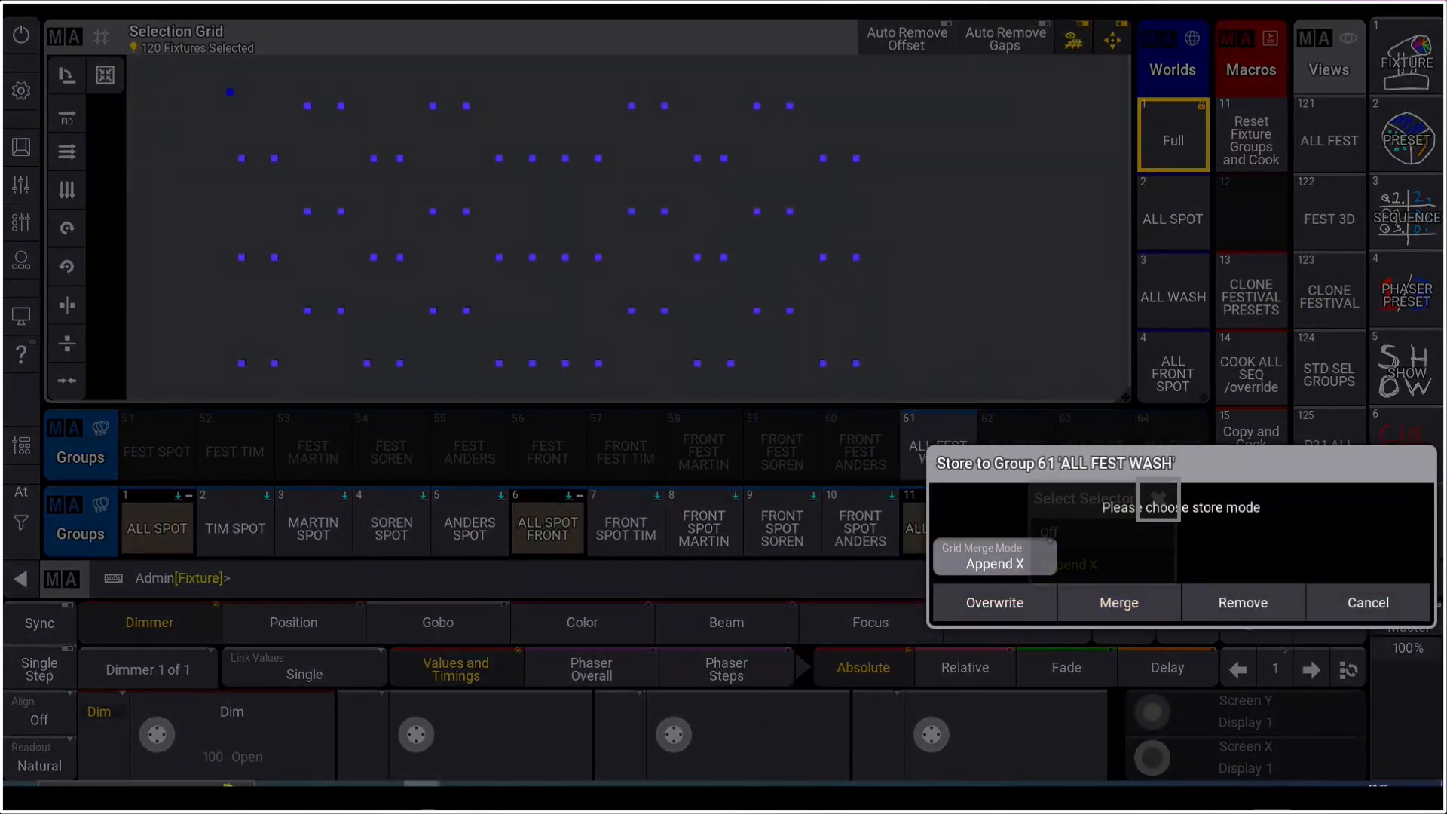
pyautogui.click(1089, 564)
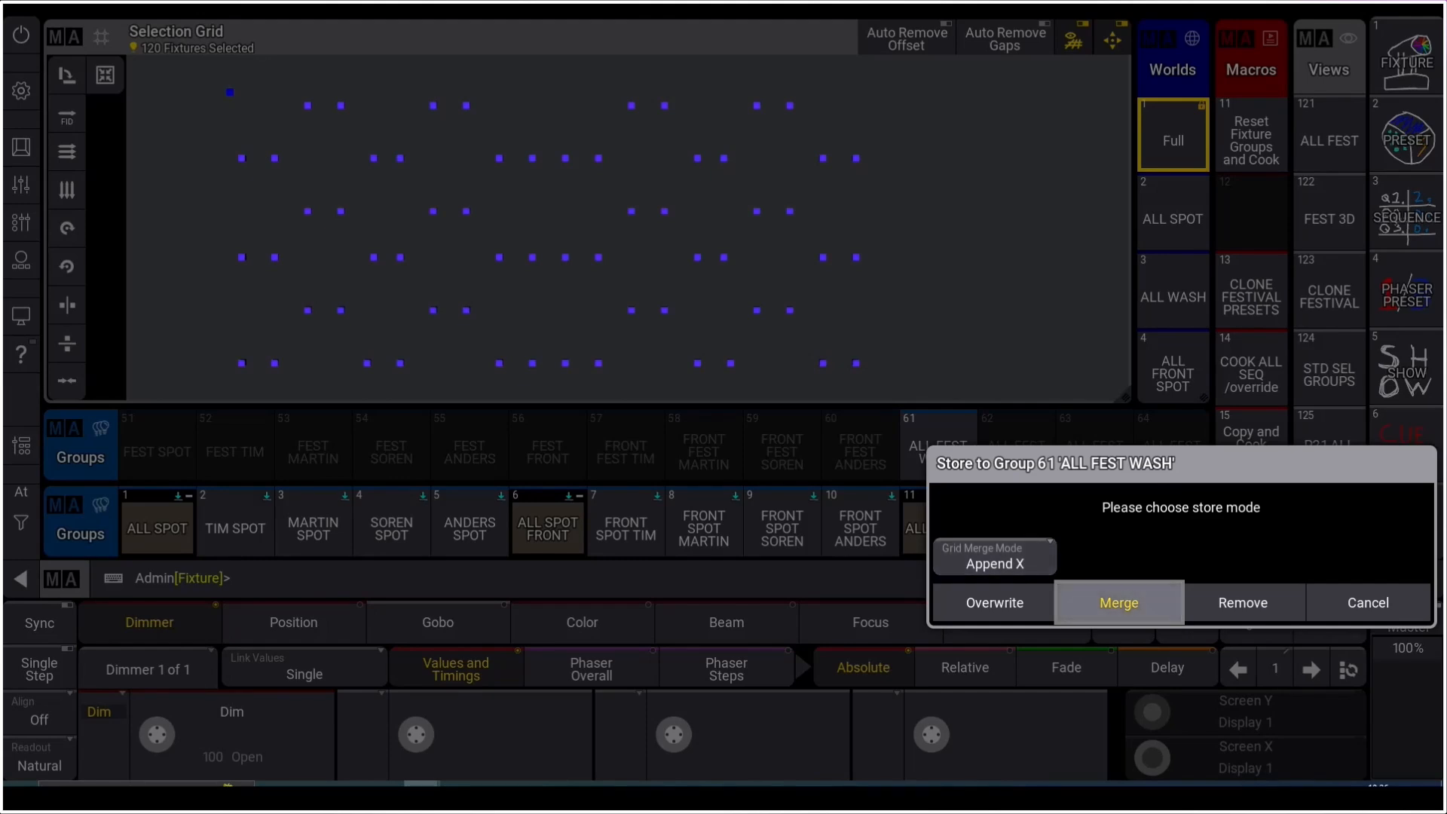
pyautogui.click(1118, 602)
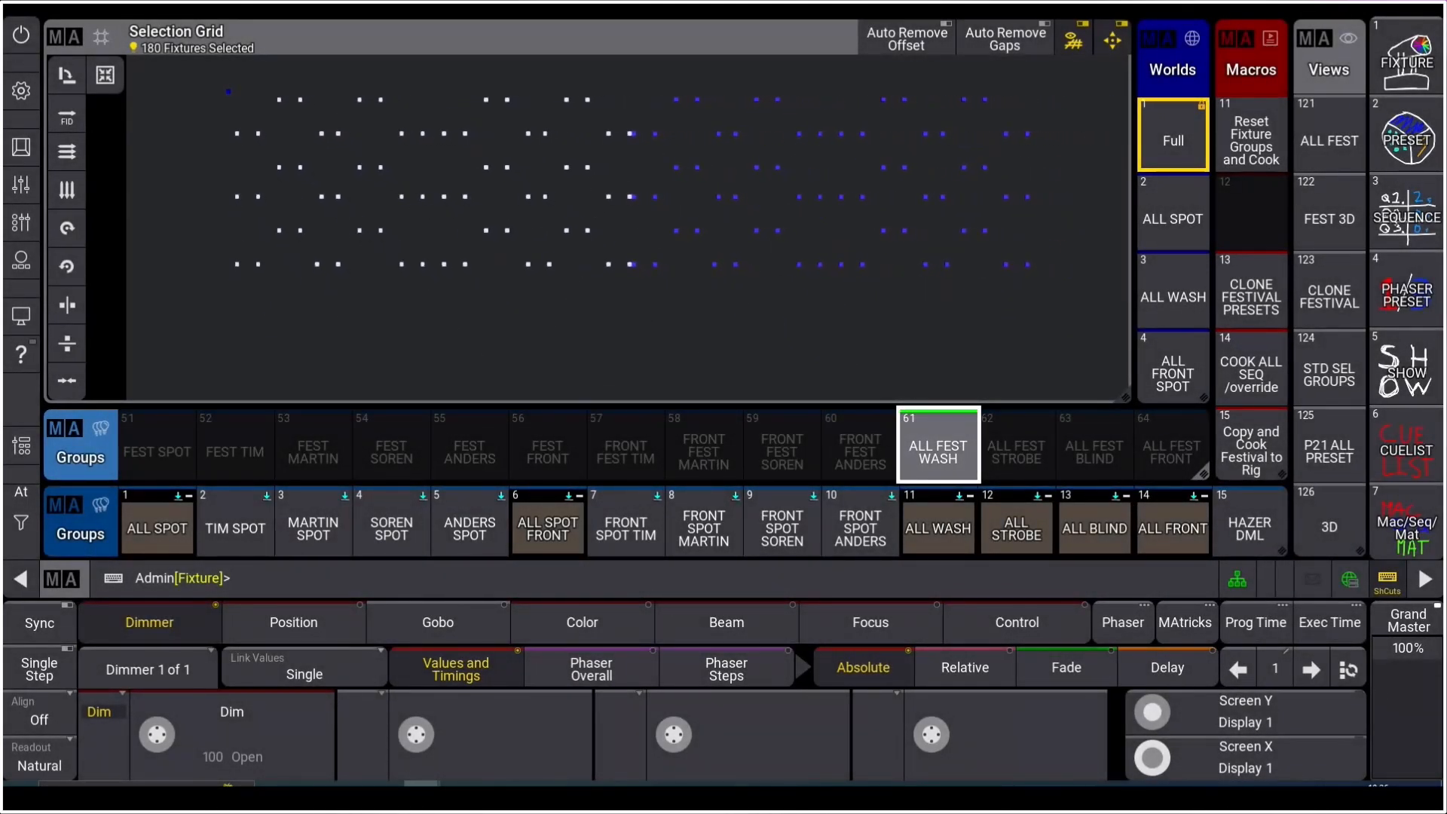
# Step: Enable Auto Remove Offset and Auto Remove Gaps for the Selection Grid and clear the selection
pyautogui.click(907, 38)
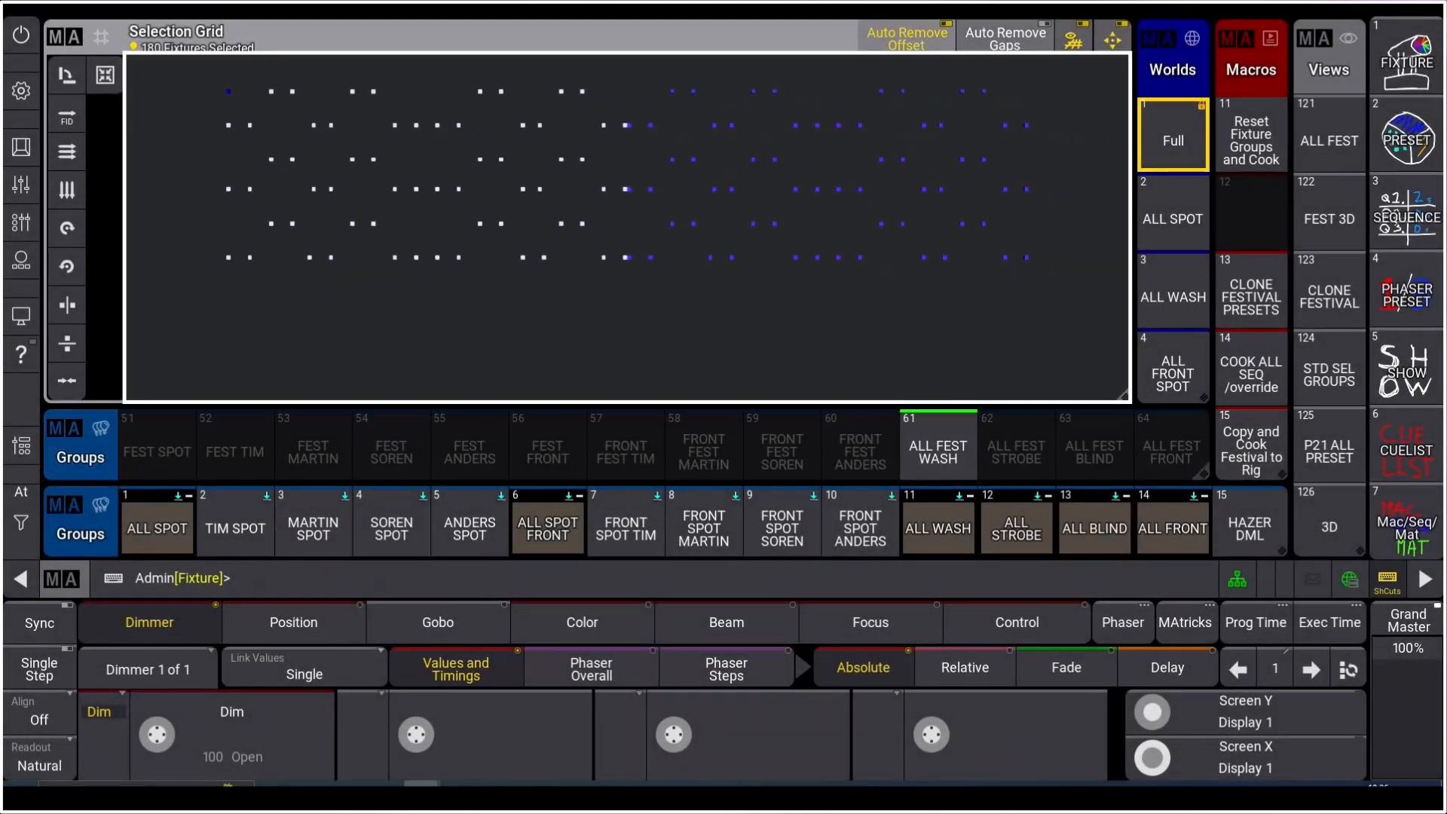
pyautogui.click(1005, 38)
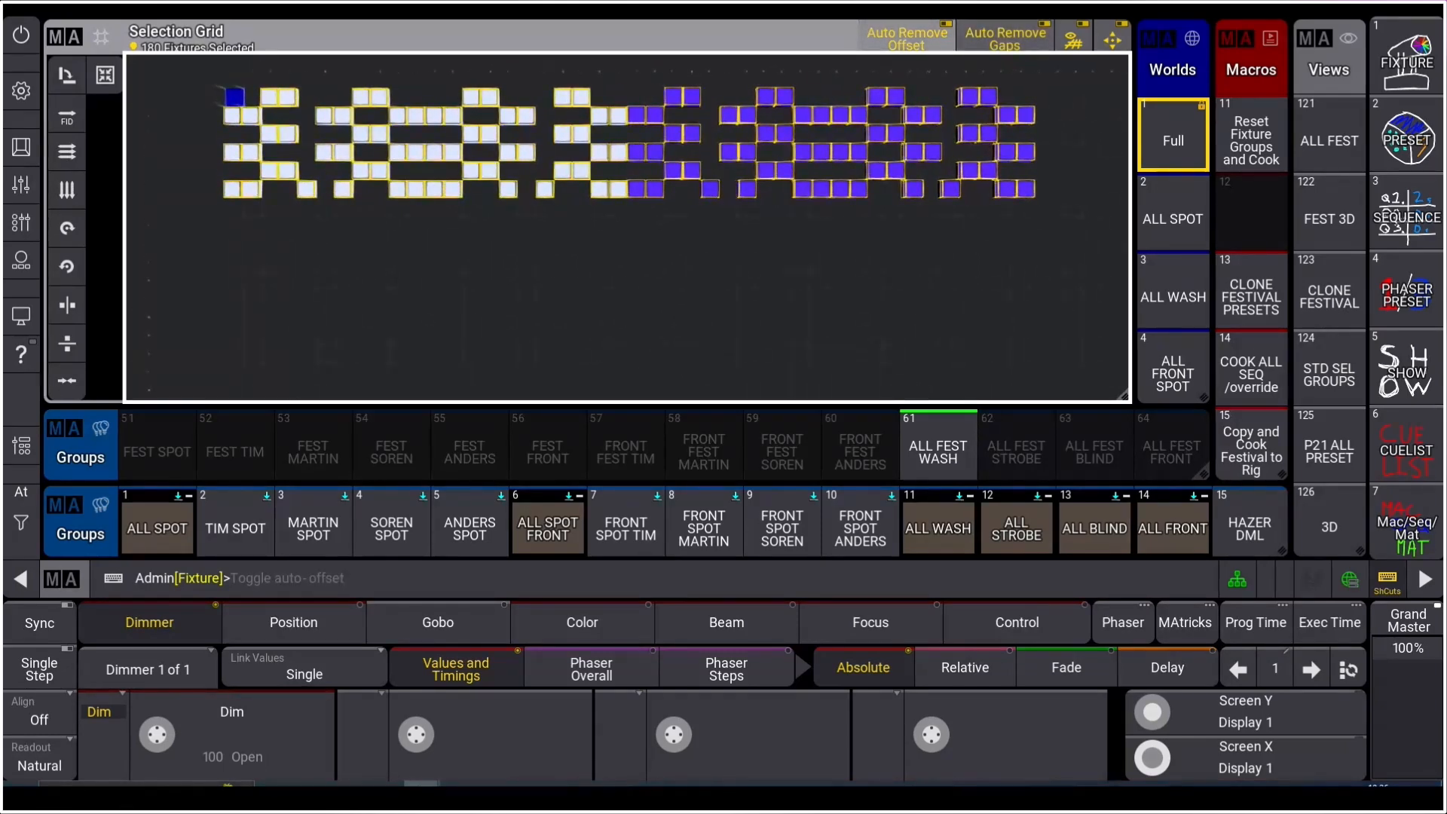
pyautogui.press('c')
# Step: Select the ALL FEST WASH group and run the CLONE FESTIVAL PRESETS macro
pyautogui.click(938, 446)
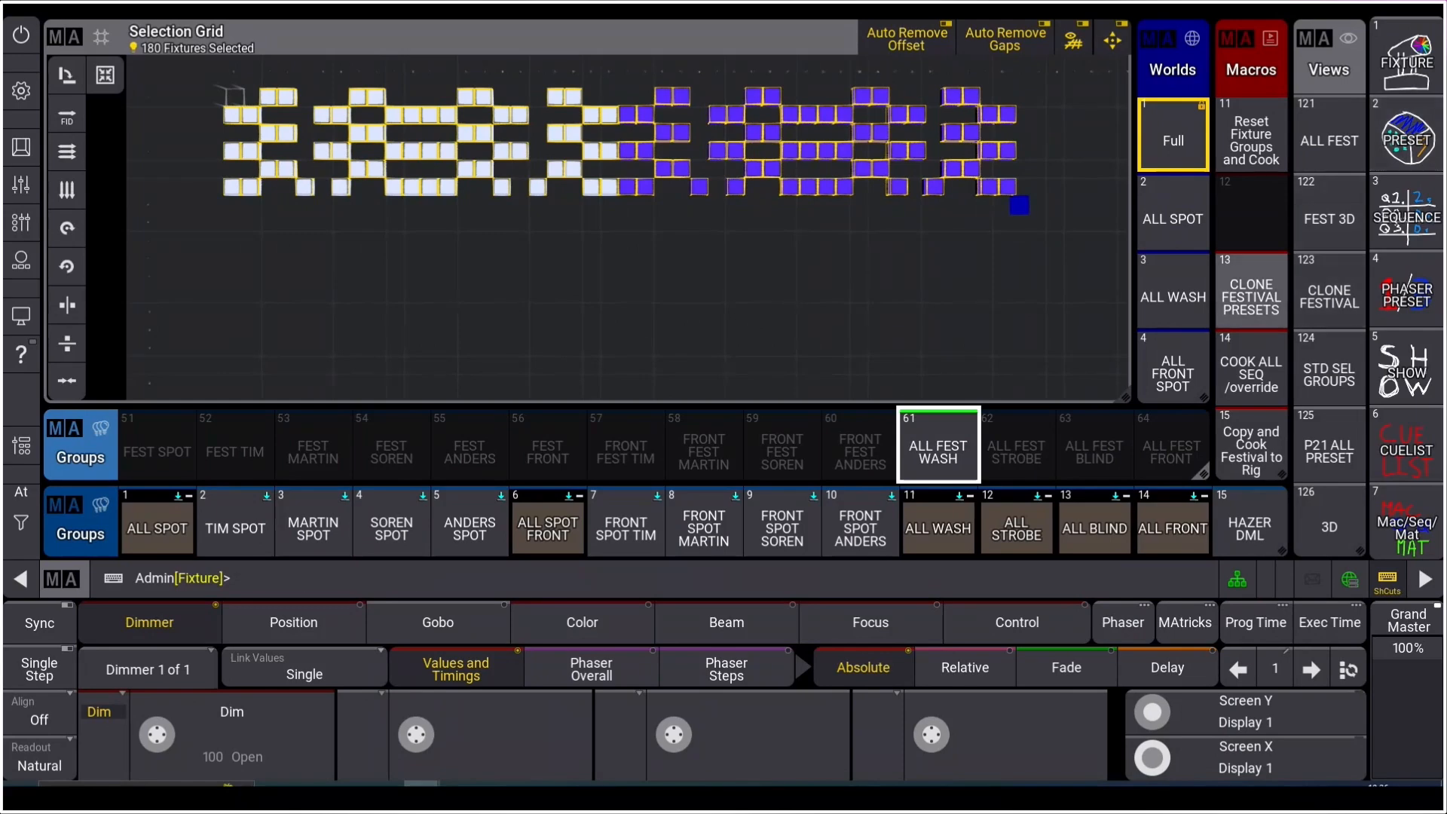
pyautogui.click(1251, 297)
pyautogui.click(1064, 408)
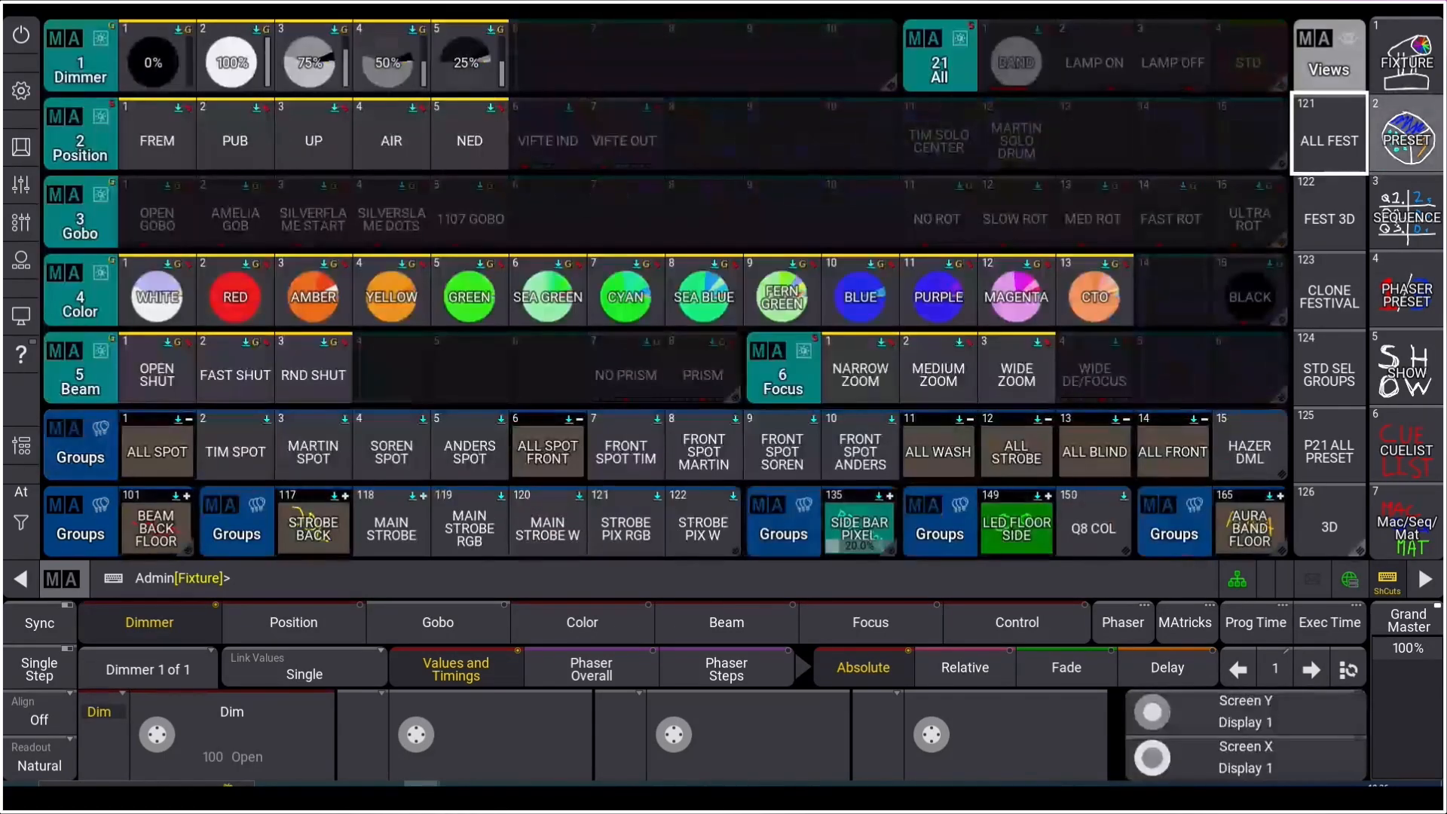
# Step: Check which presets are available to the ALL FEST WASH group, return to the Selection Grid, and clear the selection
pyautogui.click(1406, 212)
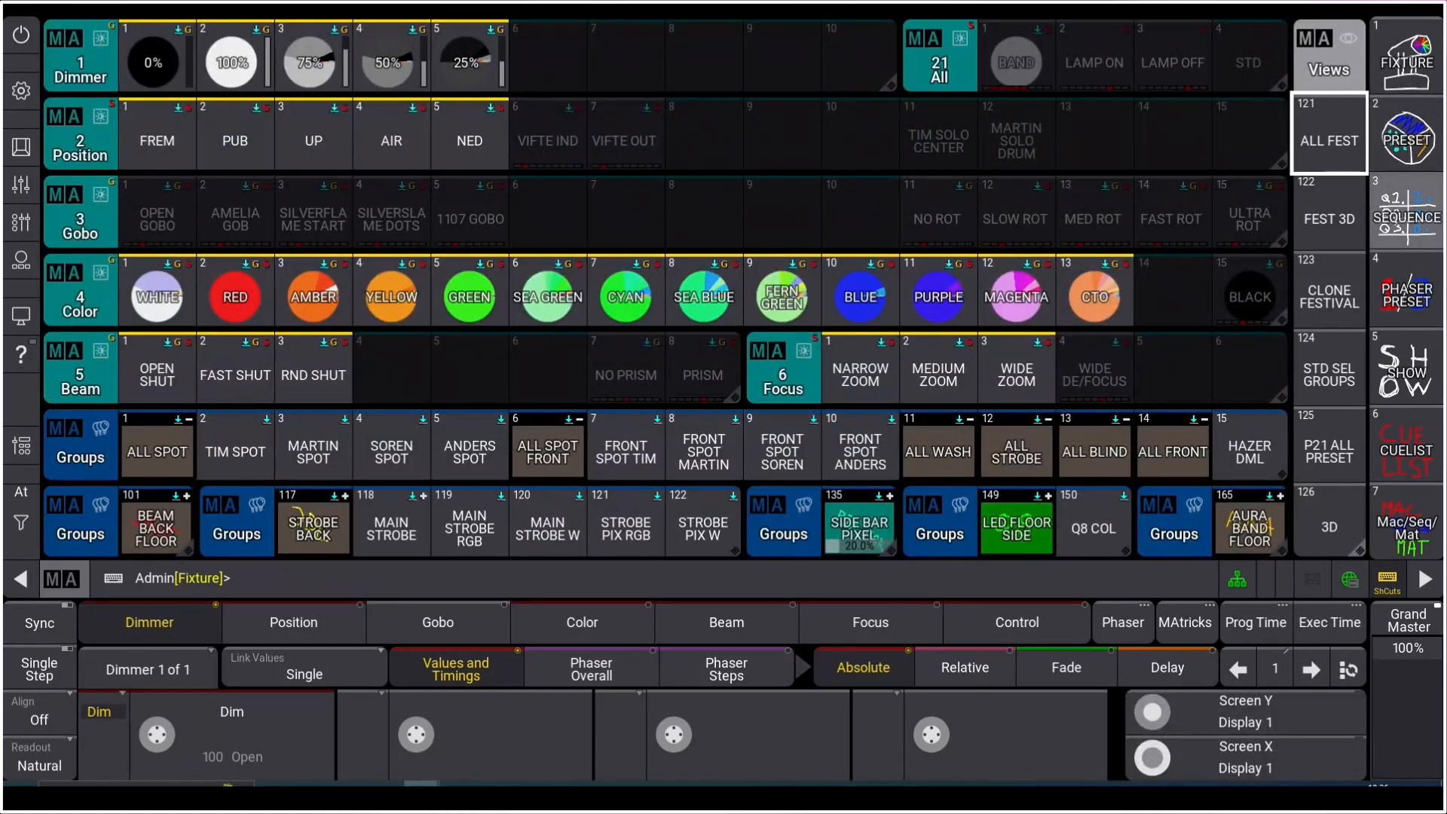
pyautogui.click(1406, 212)
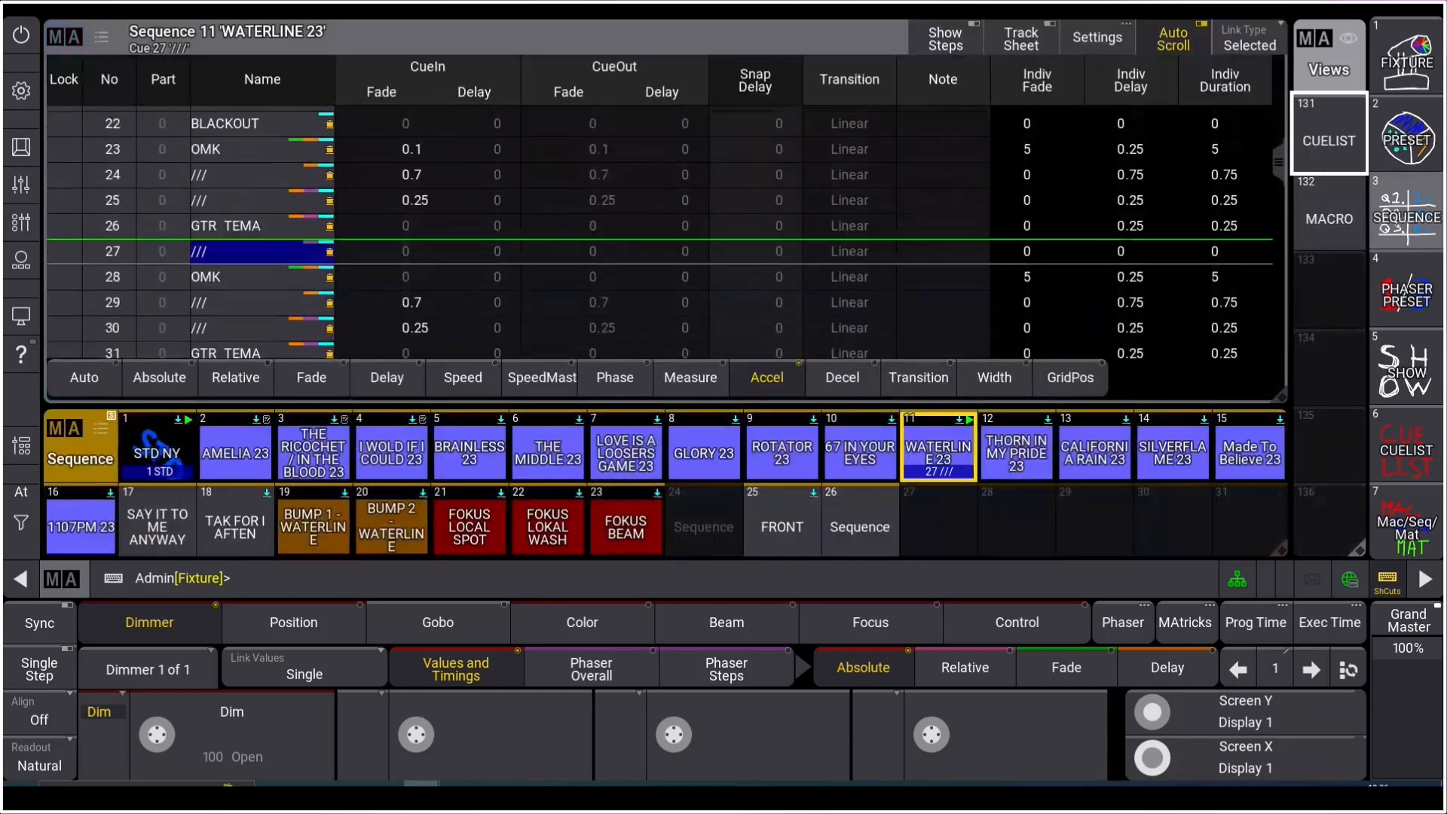
pyautogui.click(1406, 134)
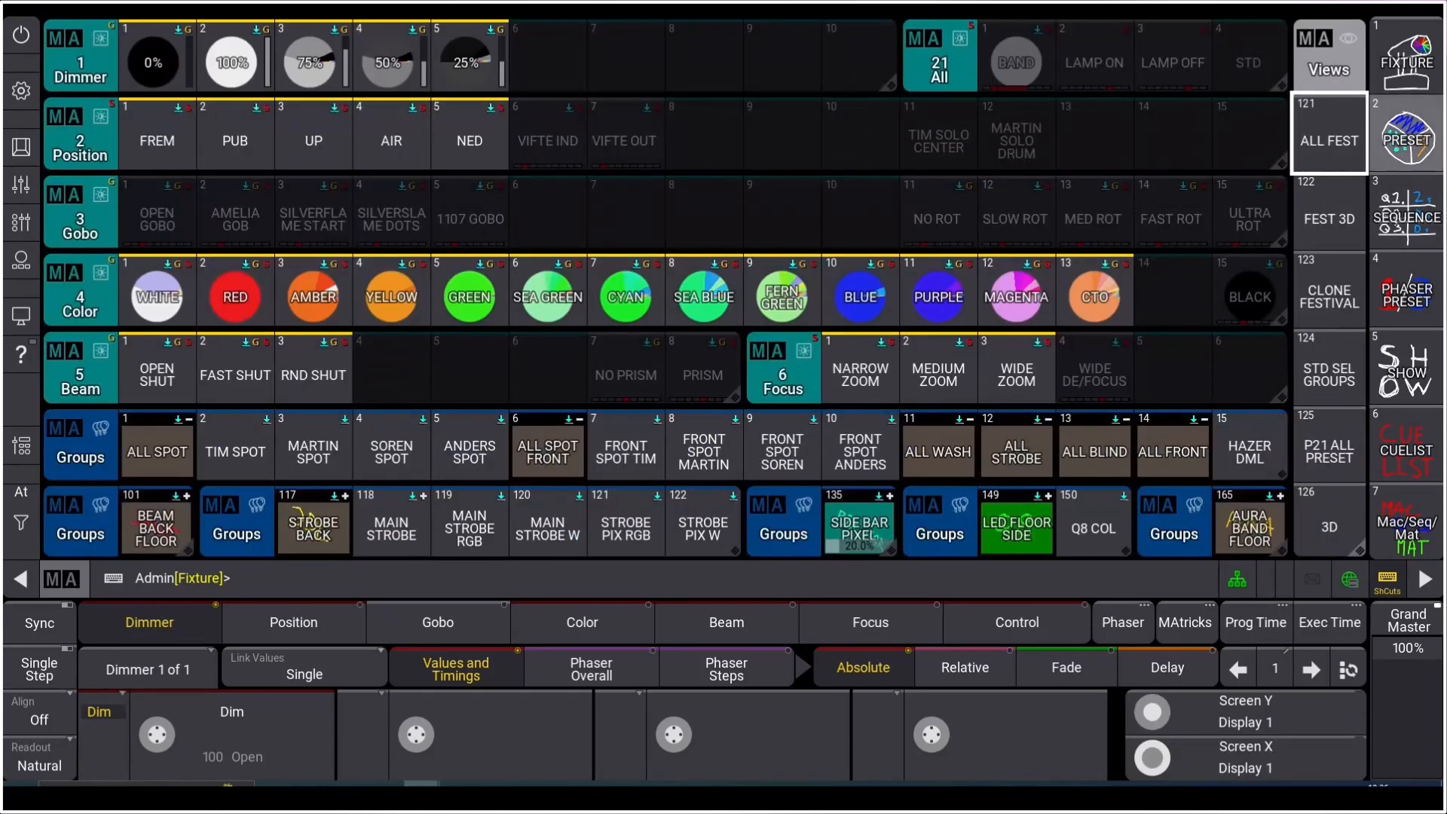
pyautogui.click(1406, 56)
pyautogui.click(1405, 136)
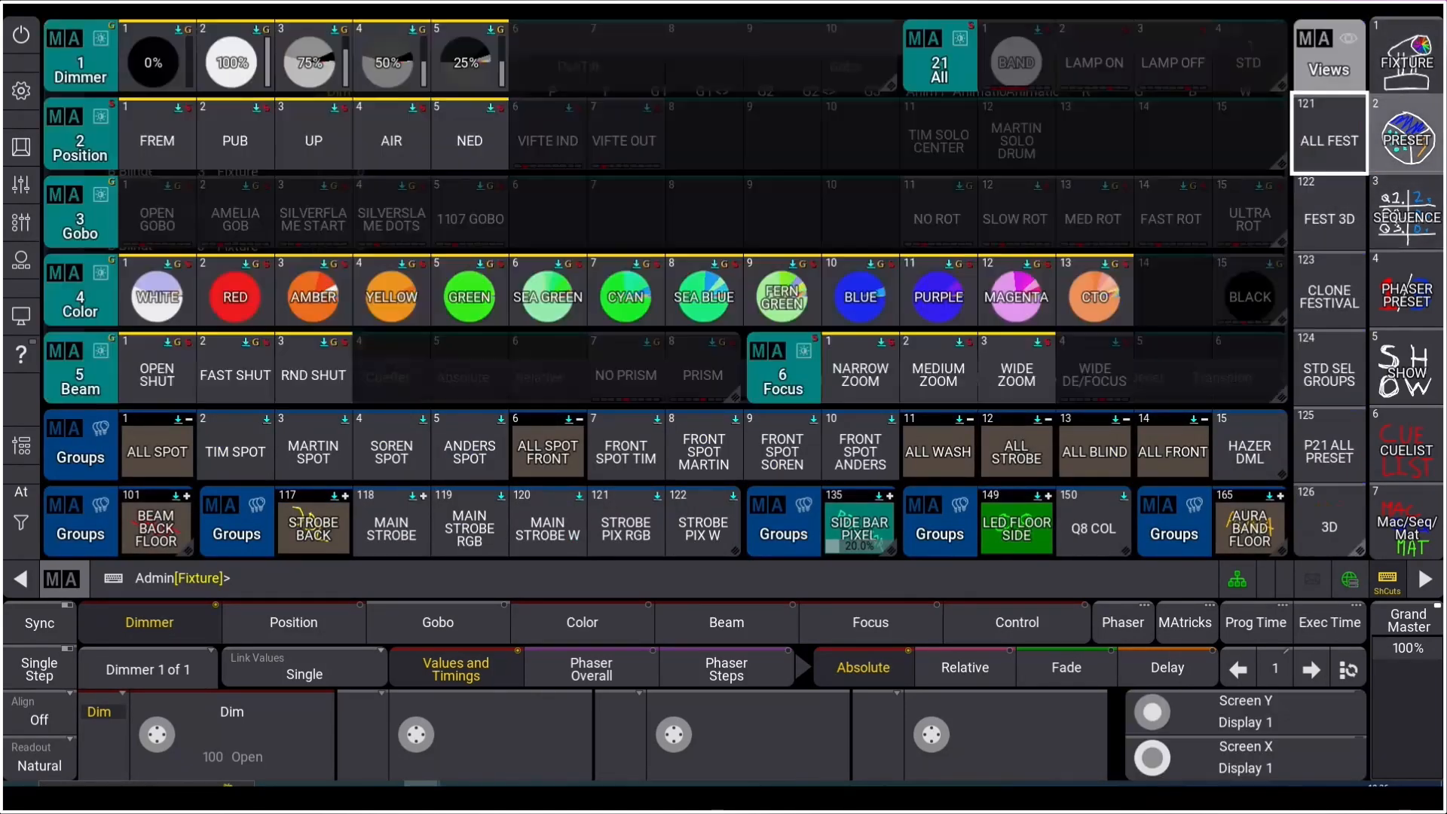
pyautogui.click(1329, 294)
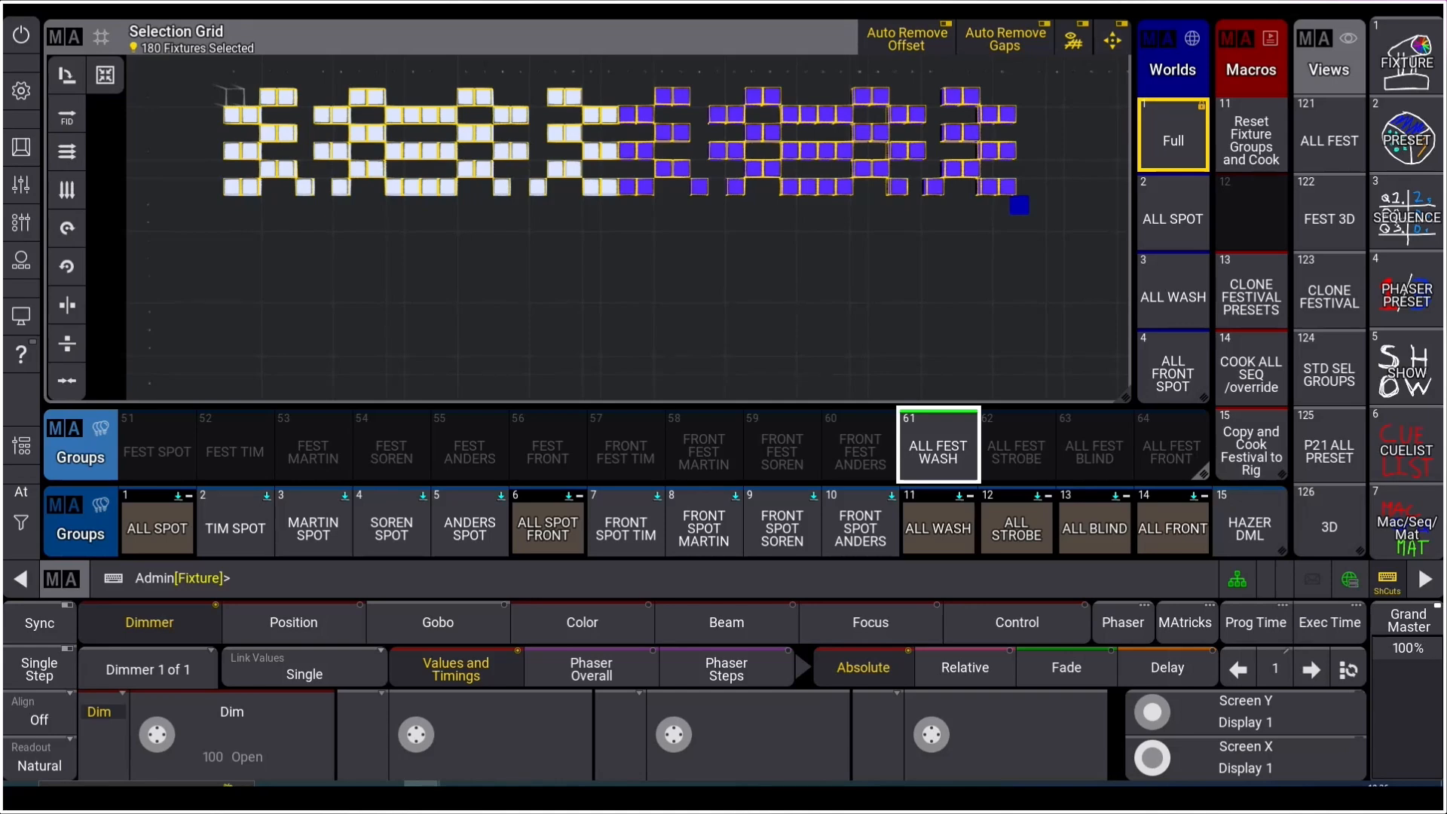
pyautogui.click(627, 226)
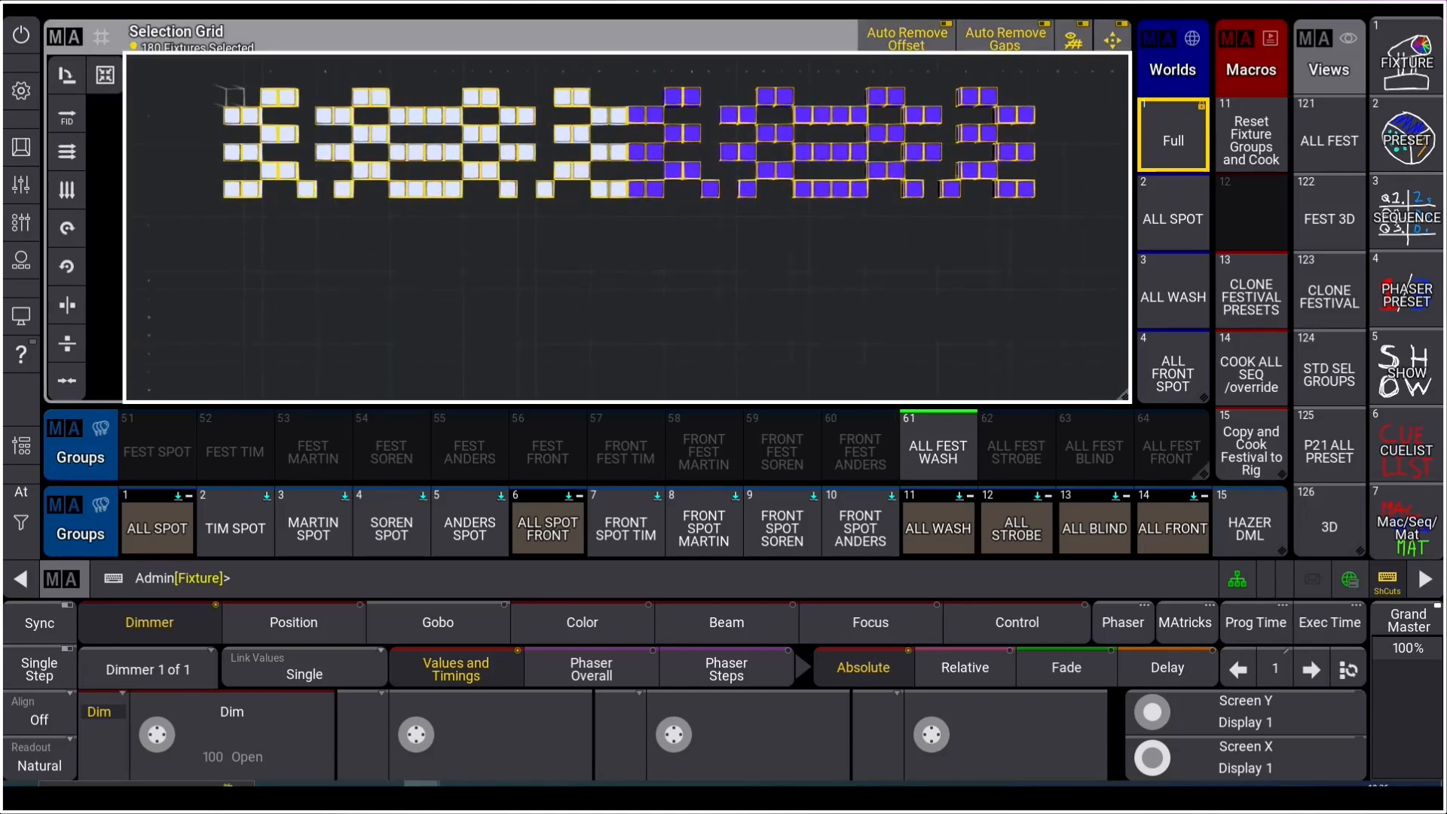
pyautogui.press('Escape')
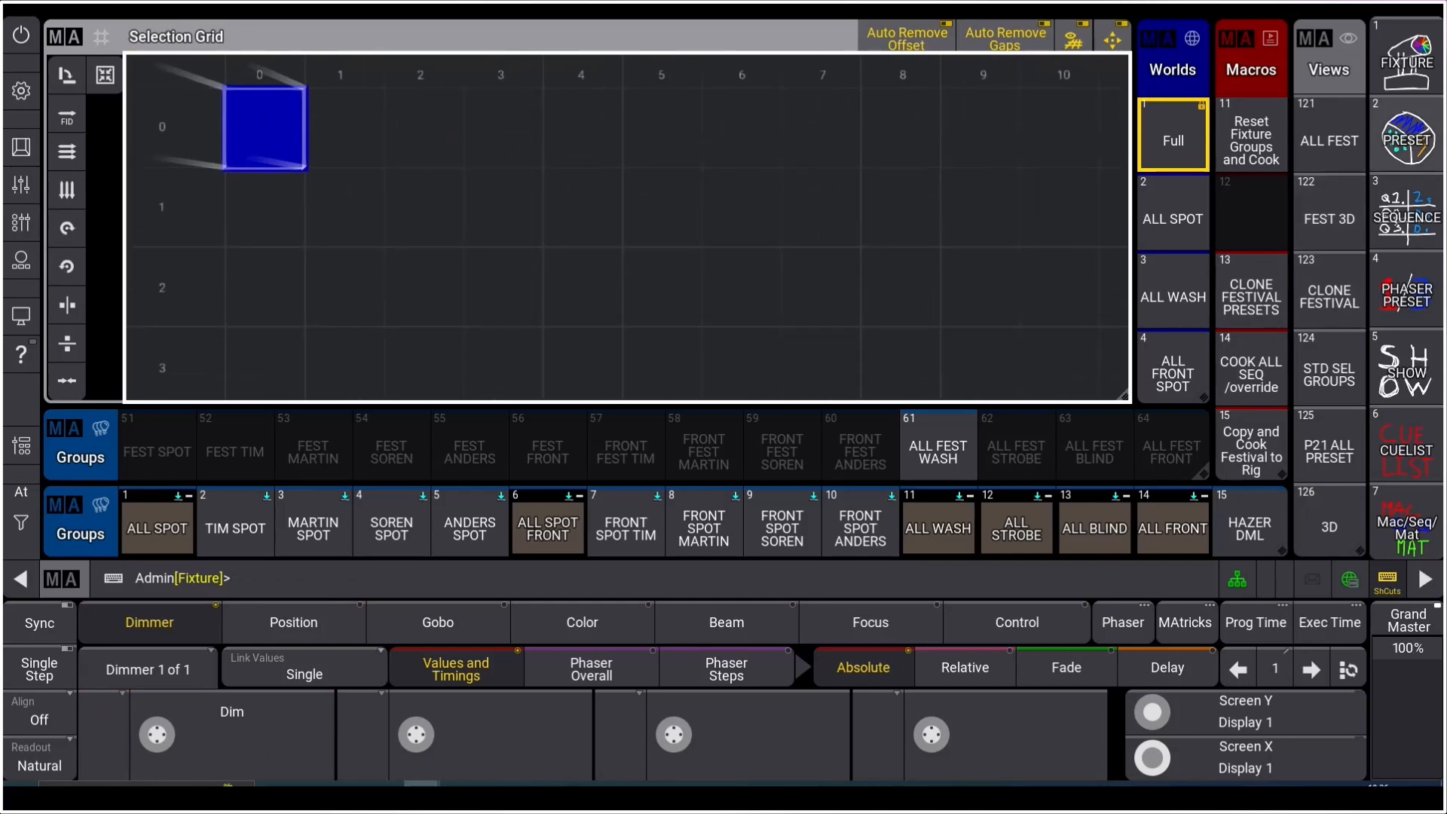
# Step: Show the FEST 3D view and set its camera to 2D Top
pyautogui.click(1406, 211)
pyautogui.click(1406, 135)
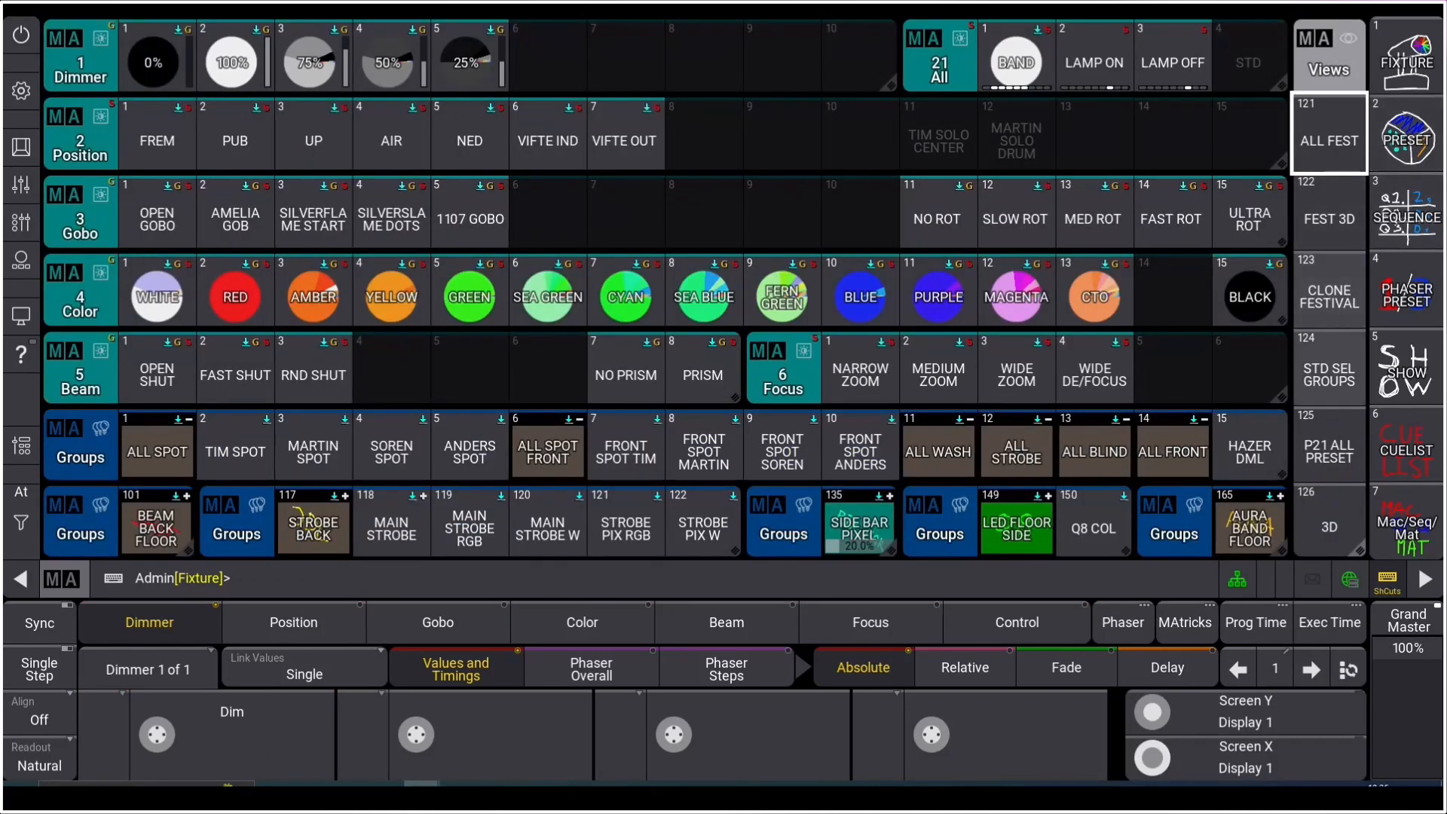
pyautogui.click(1329, 215)
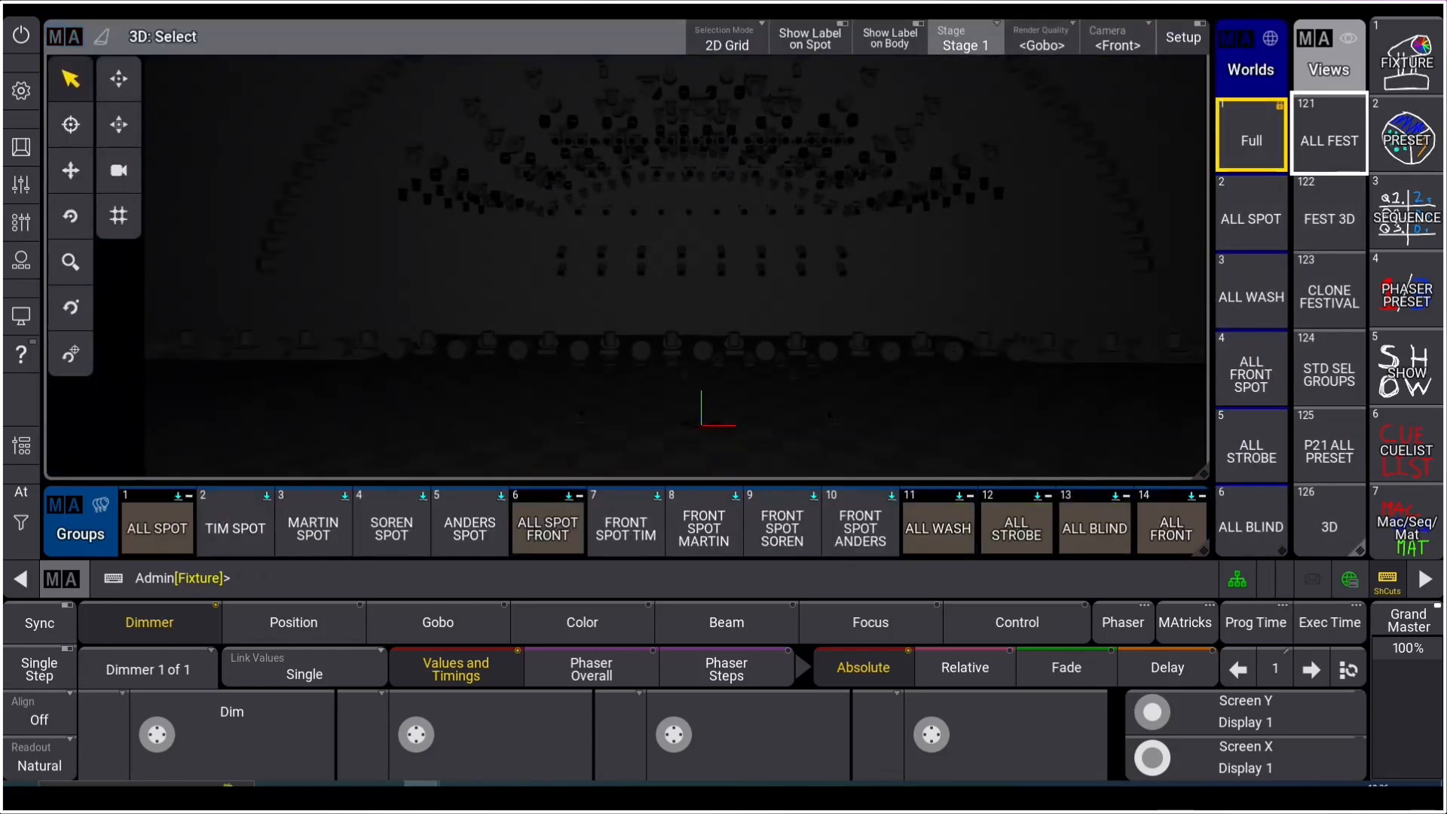
pyautogui.click(1118, 37)
pyautogui.click(1118, 38)
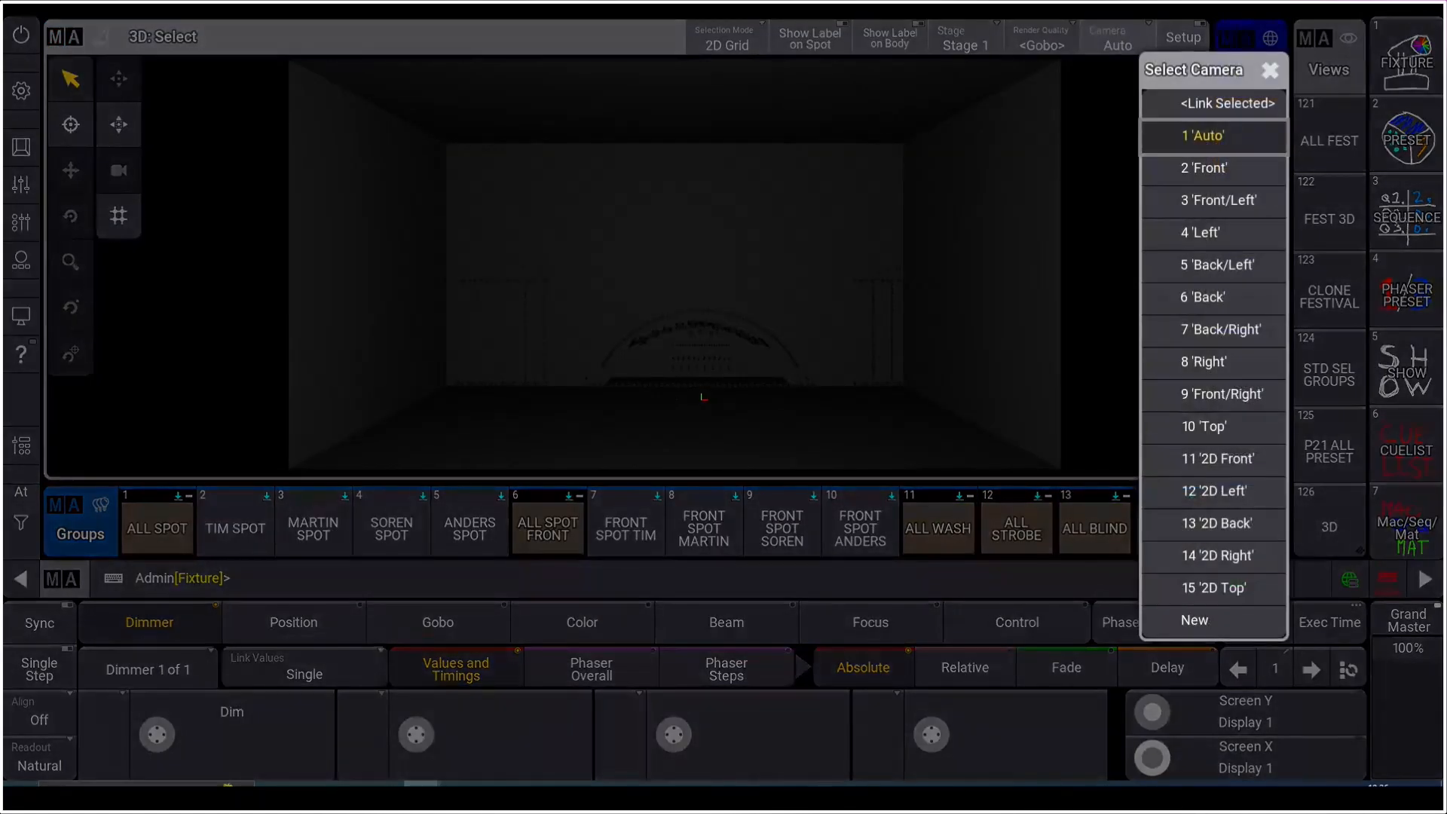
pyautogui.click(1214, 588)
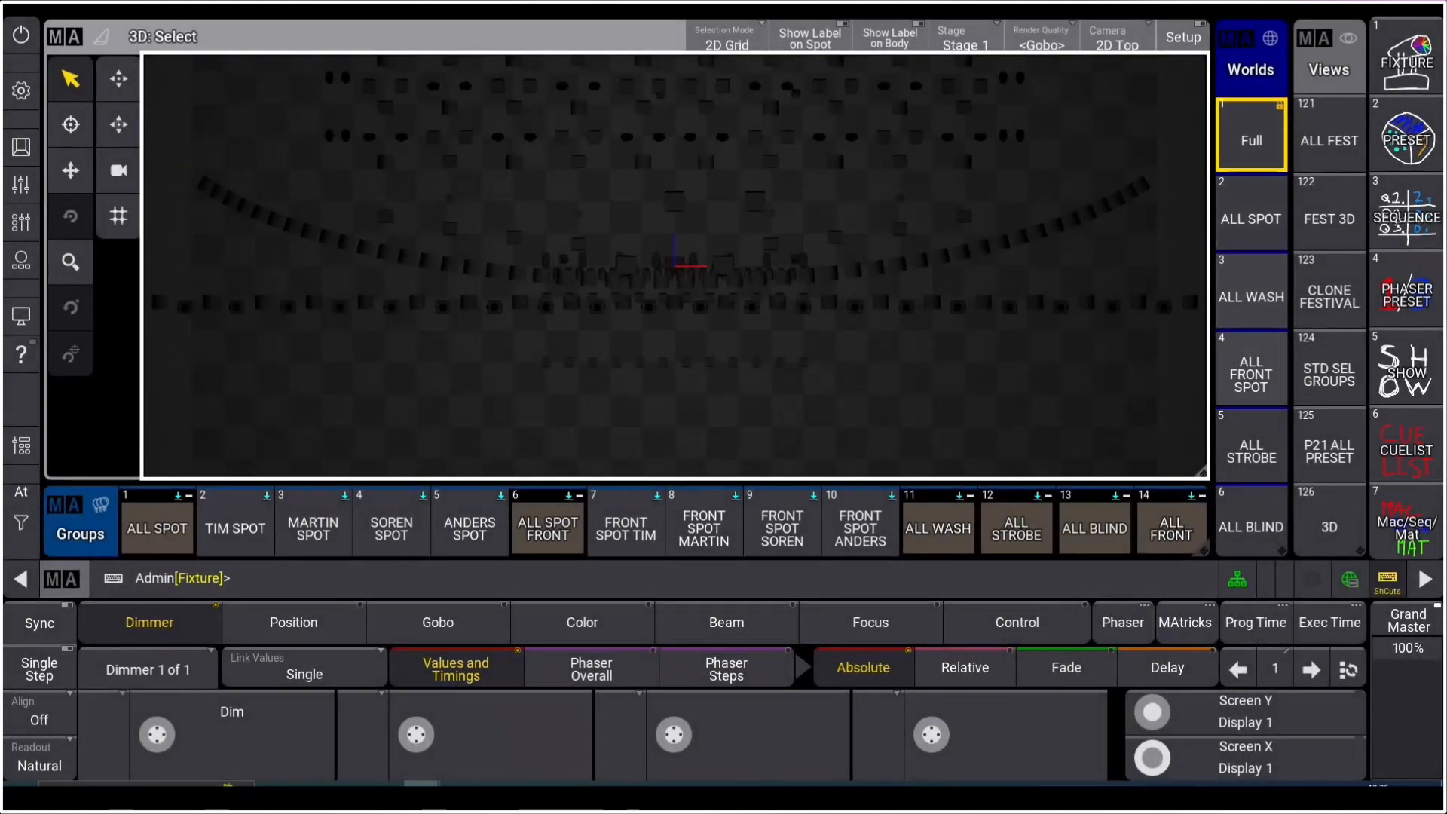
# Step: Activate the ALL WASH world and select the rows of wash fixtures between the outer side columns in the 3D view
pyautogui.click(1250, 375)
pyautogui.click(1250, 450)
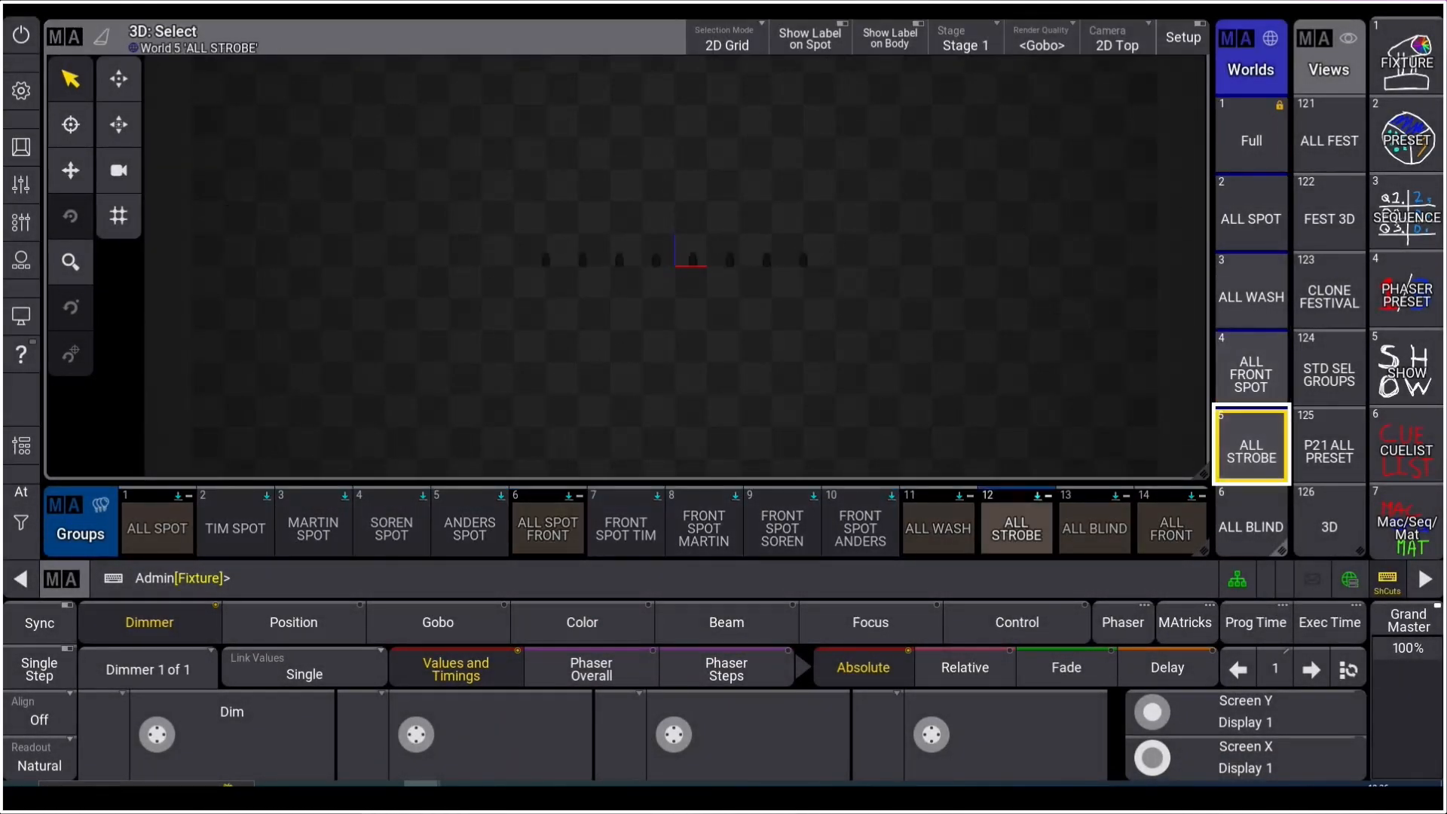
pyautogui.click(1251, 297)
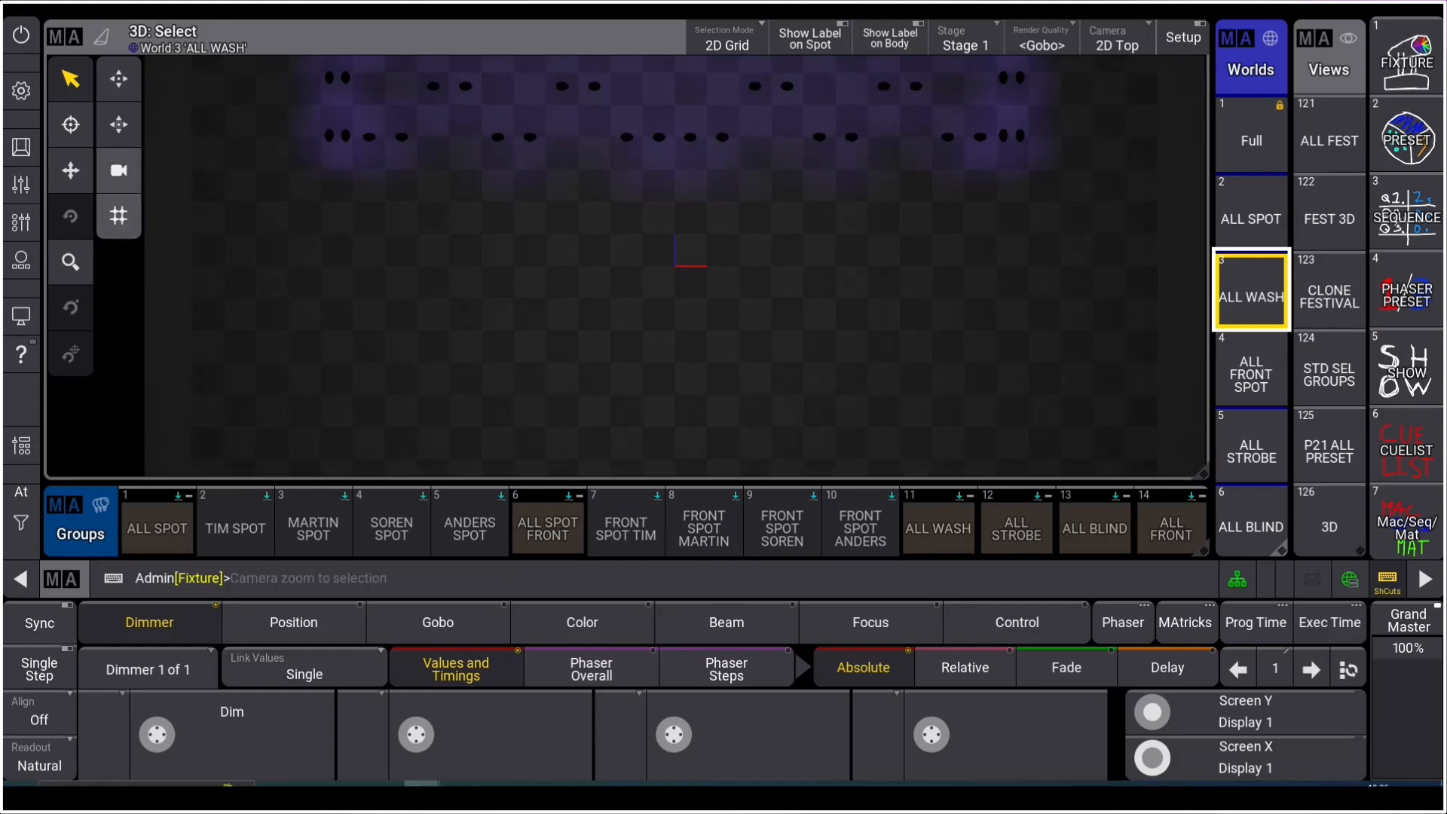
pyautogui.click(119, 78)
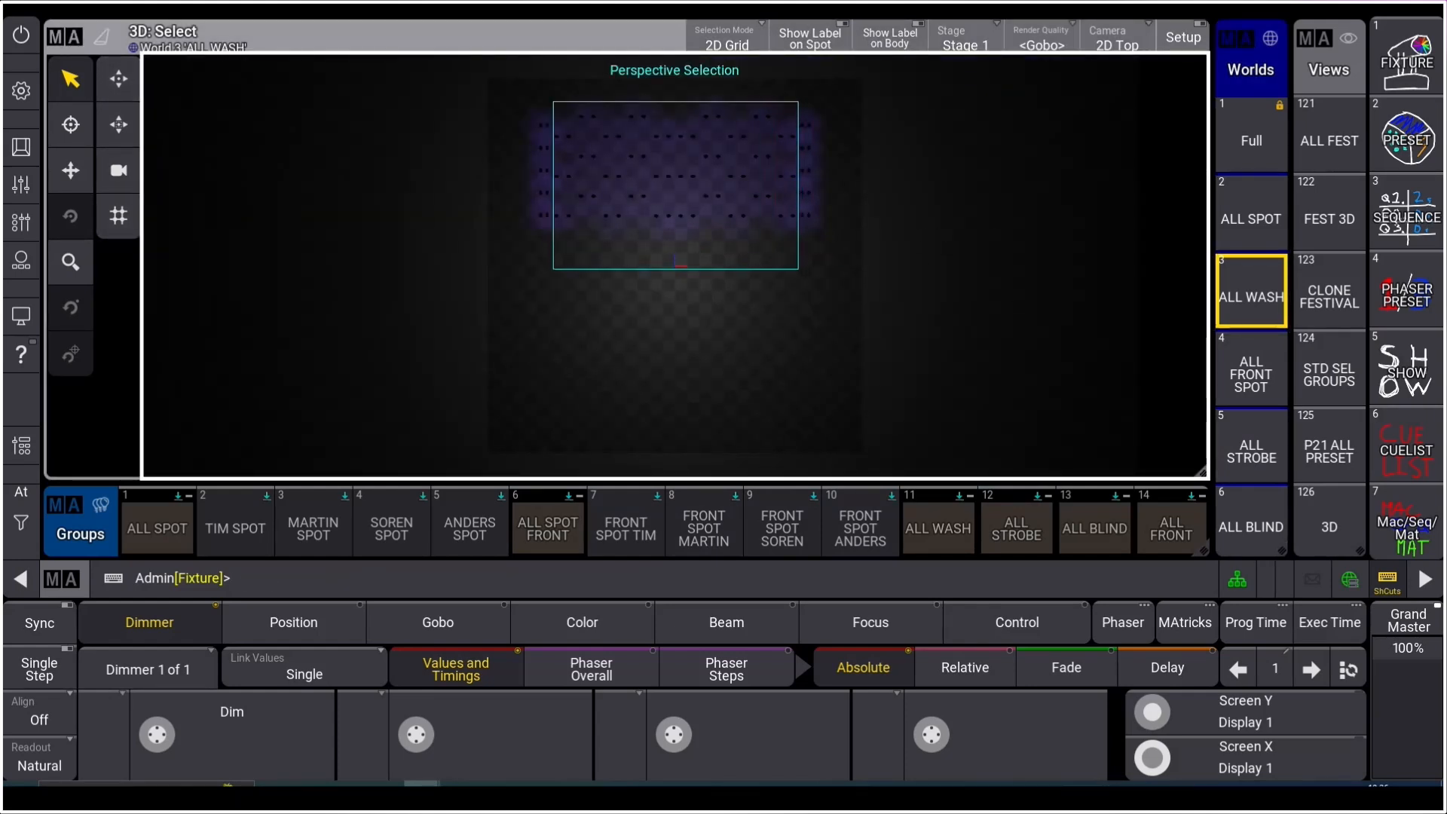
pyautogui.moveTo(553, 102); pyautogui.dragTo(798, 269)
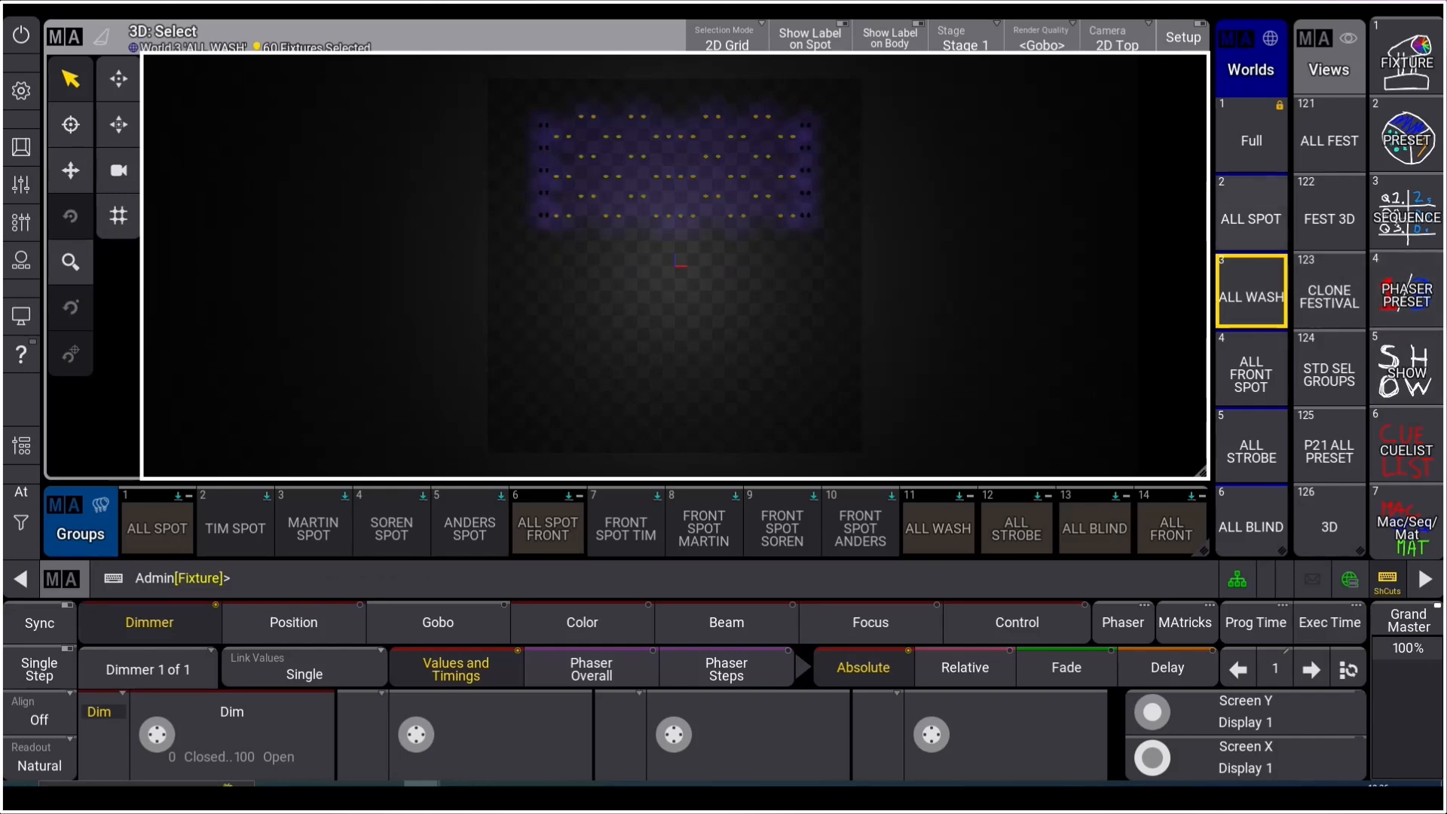
# Step: Move the wash selection down to its subfixtures and check them in the Fixture Sheet and Selection Grid
pyautogui.click(21, 147)
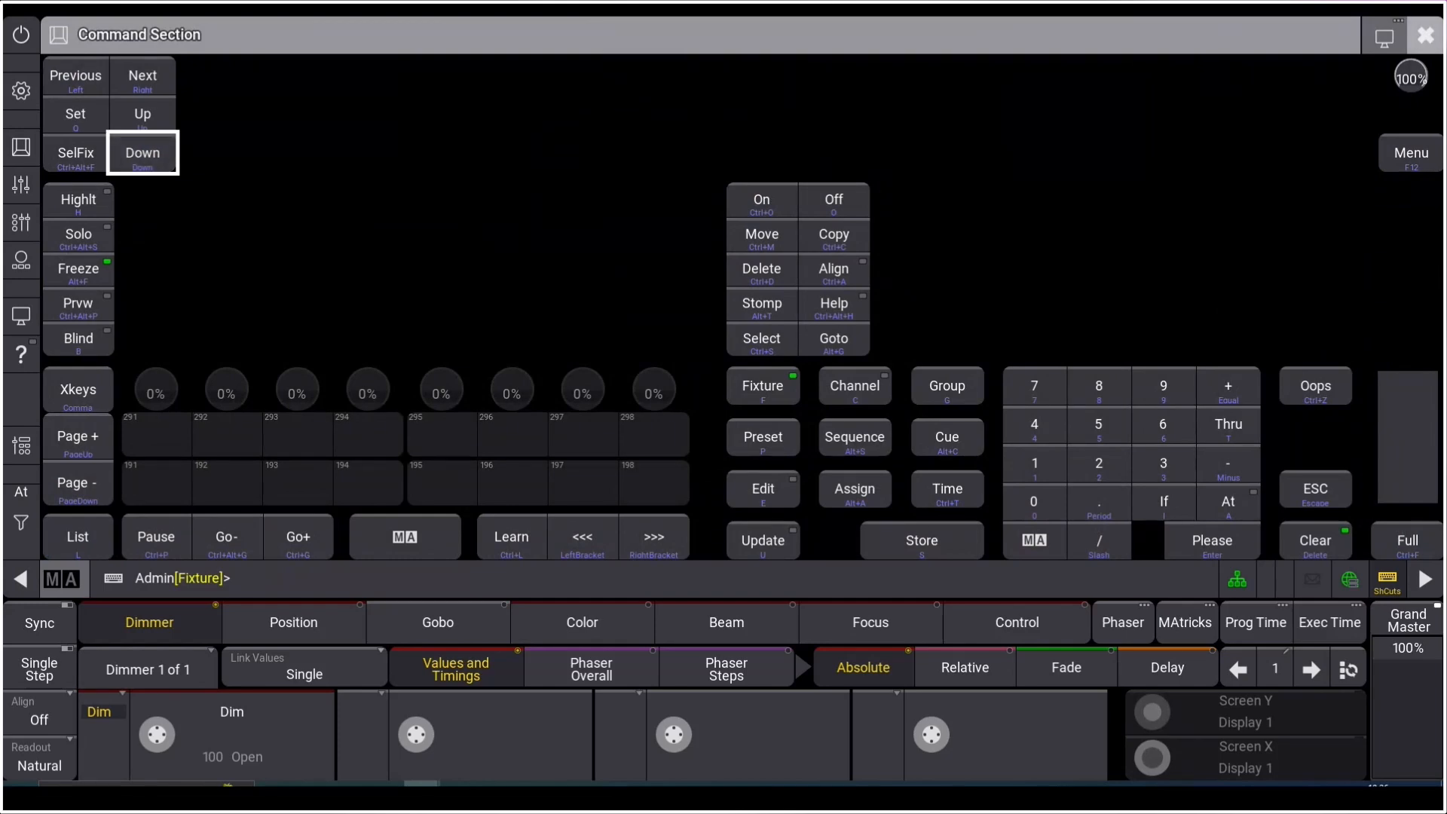
pyautogui.click(1424, 35)
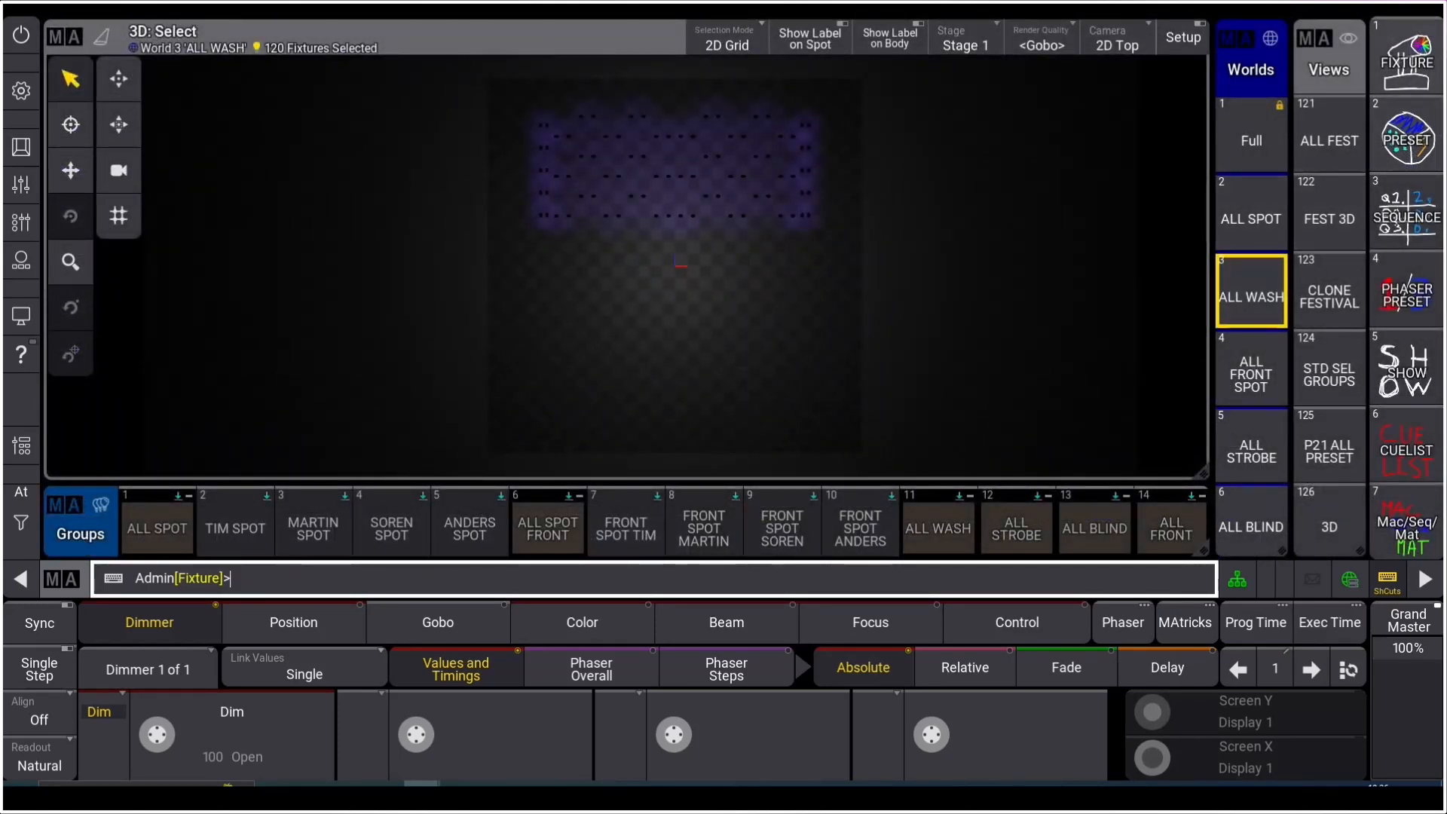
pyautogui.click(1328, 141)
pyautogui.click(1406, 57)
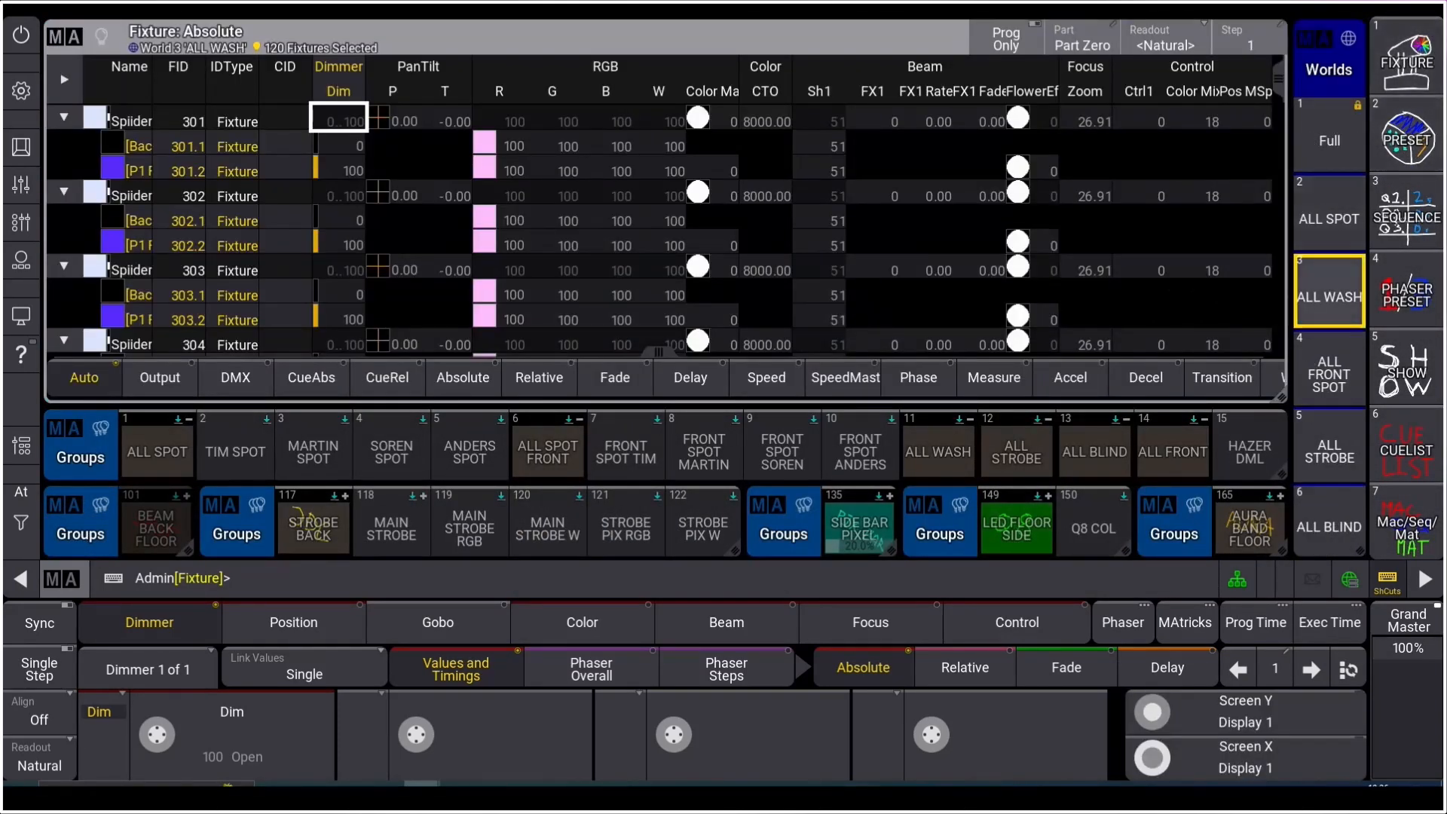
pyautogui.click(1406, 139)
pyautogui.click(1328, 296)
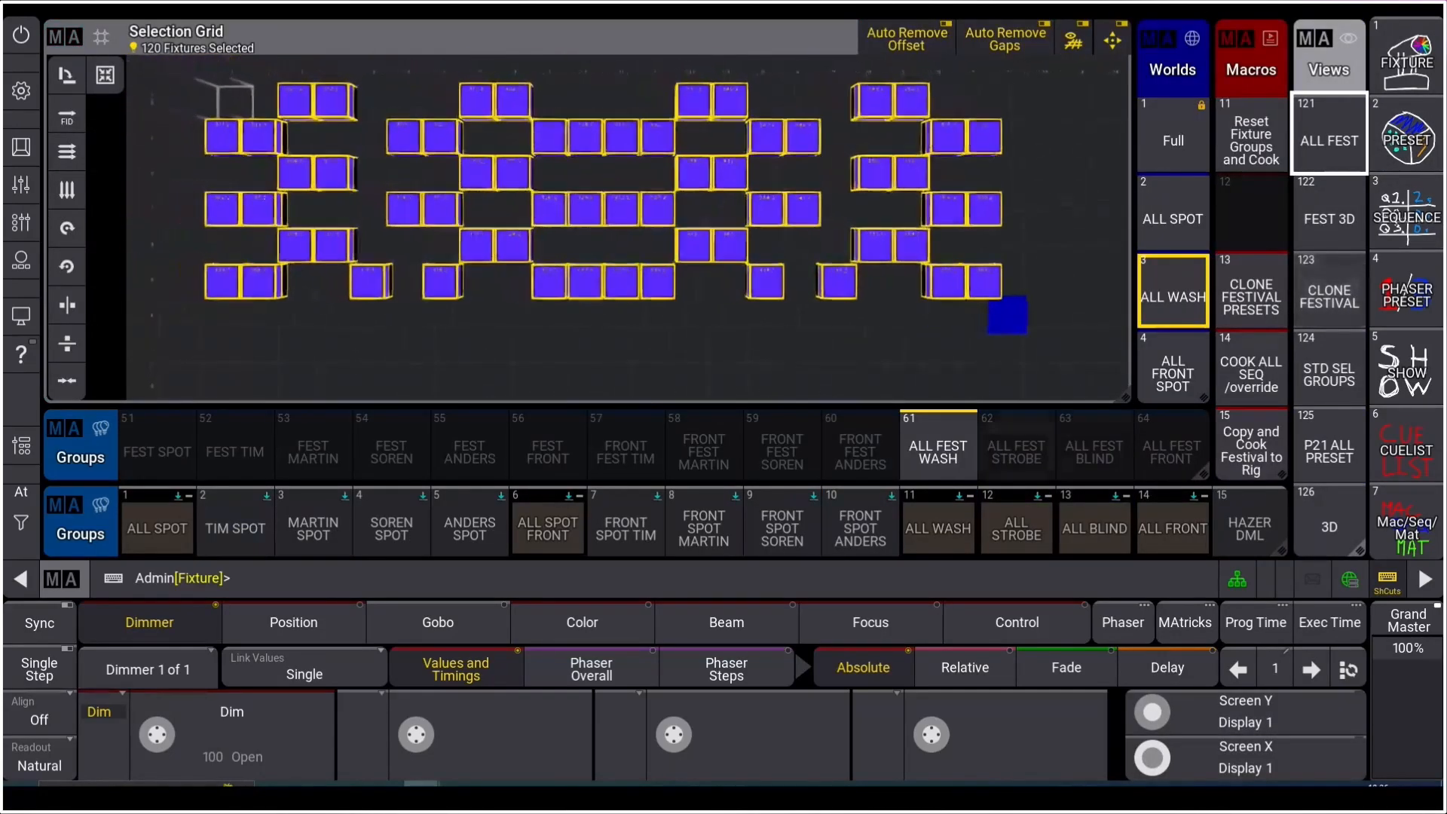
# Step: Store the selected subfixtures into group 61 ALL FEST WASH using Overwrite and clear the selection
pyautogui.press('s')
pyautogui.click(938, 449)
pyautogui.click(994, 615)
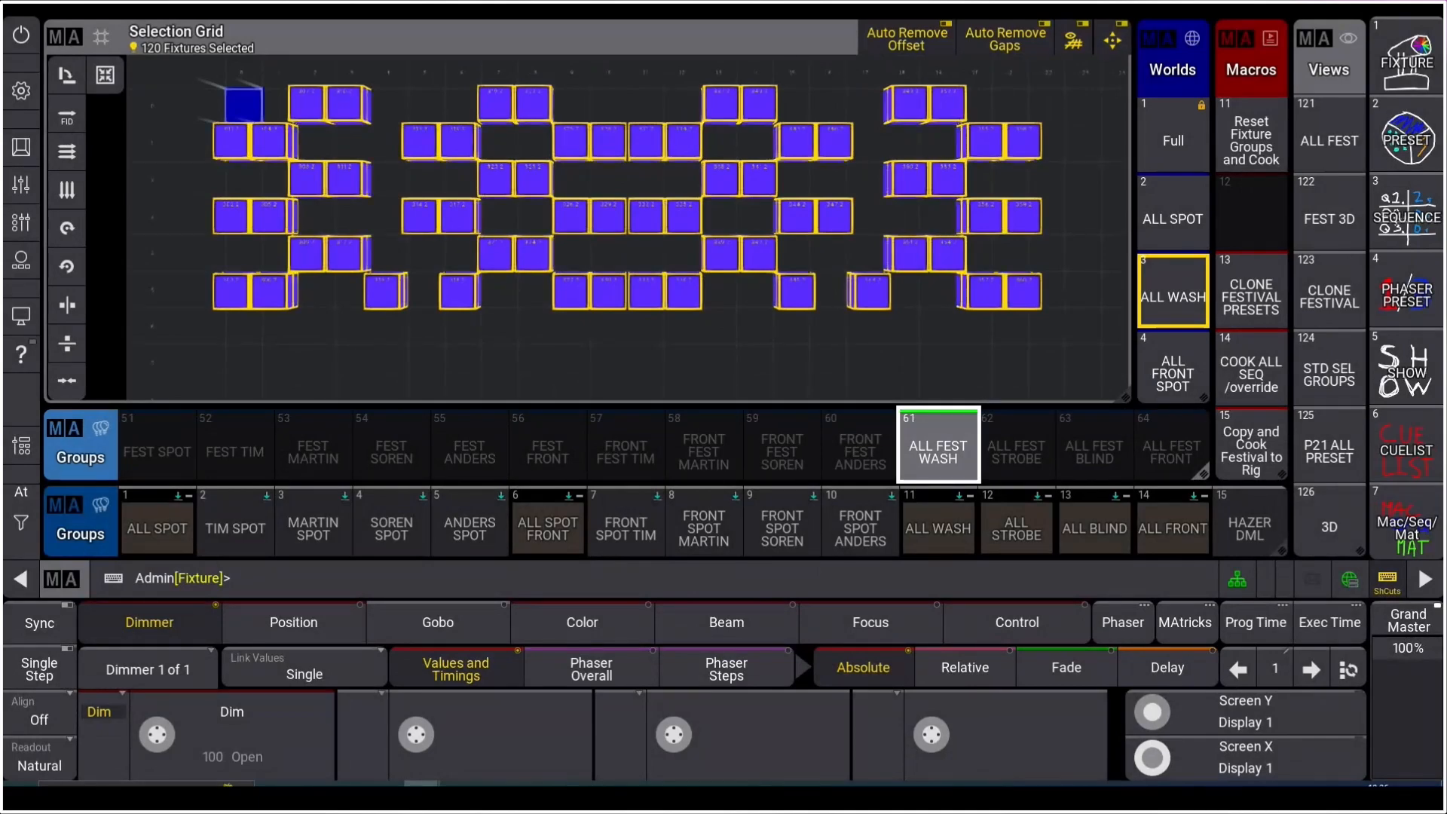
pyautogui.press('c')
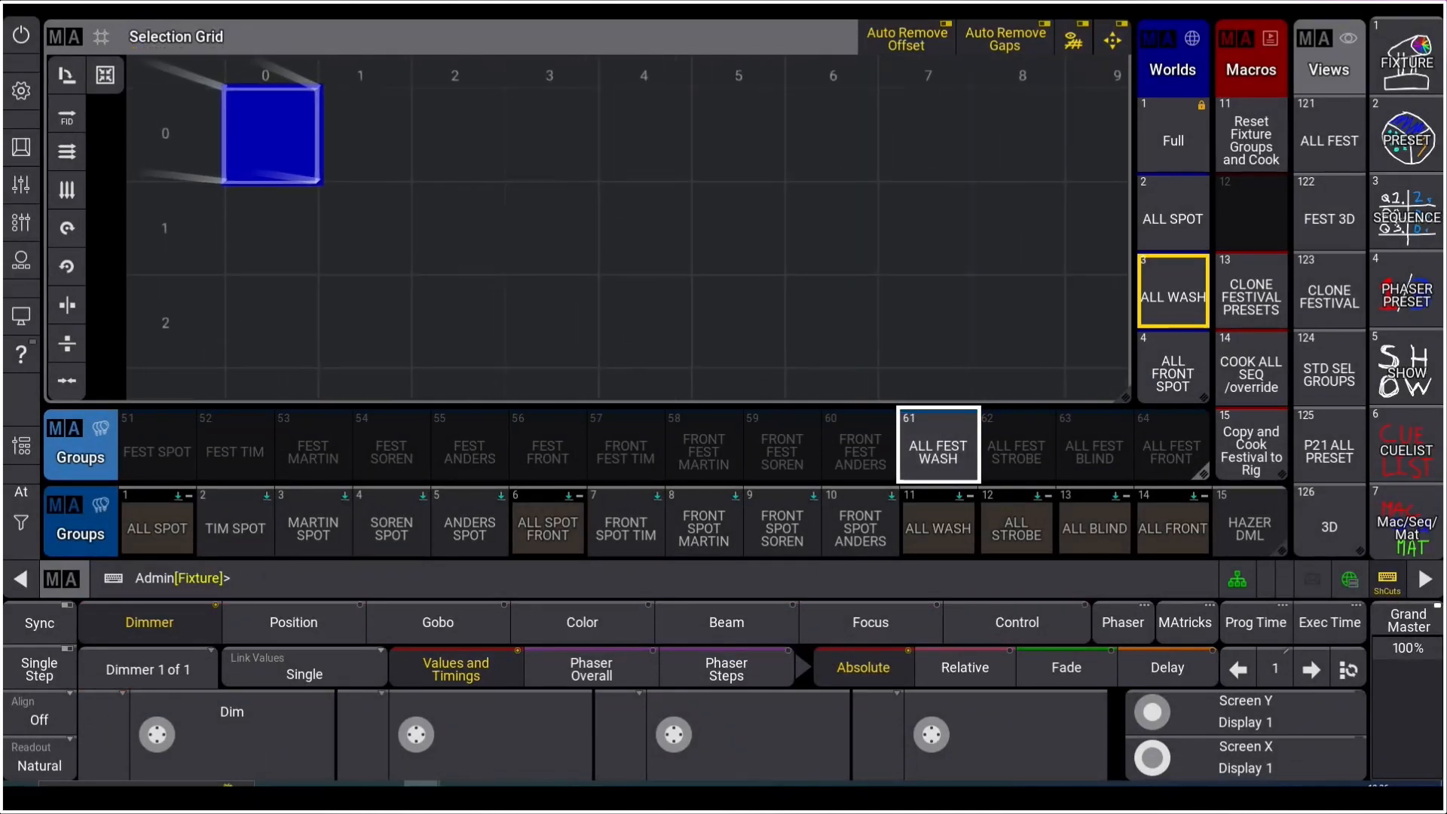
# Step: Select the ALL FEST WASH group, test the color presets from RED through MAGENTA on it, and clear the programmer
pyautogui.click(938, 449)
pyautogui.click(1406, 140)
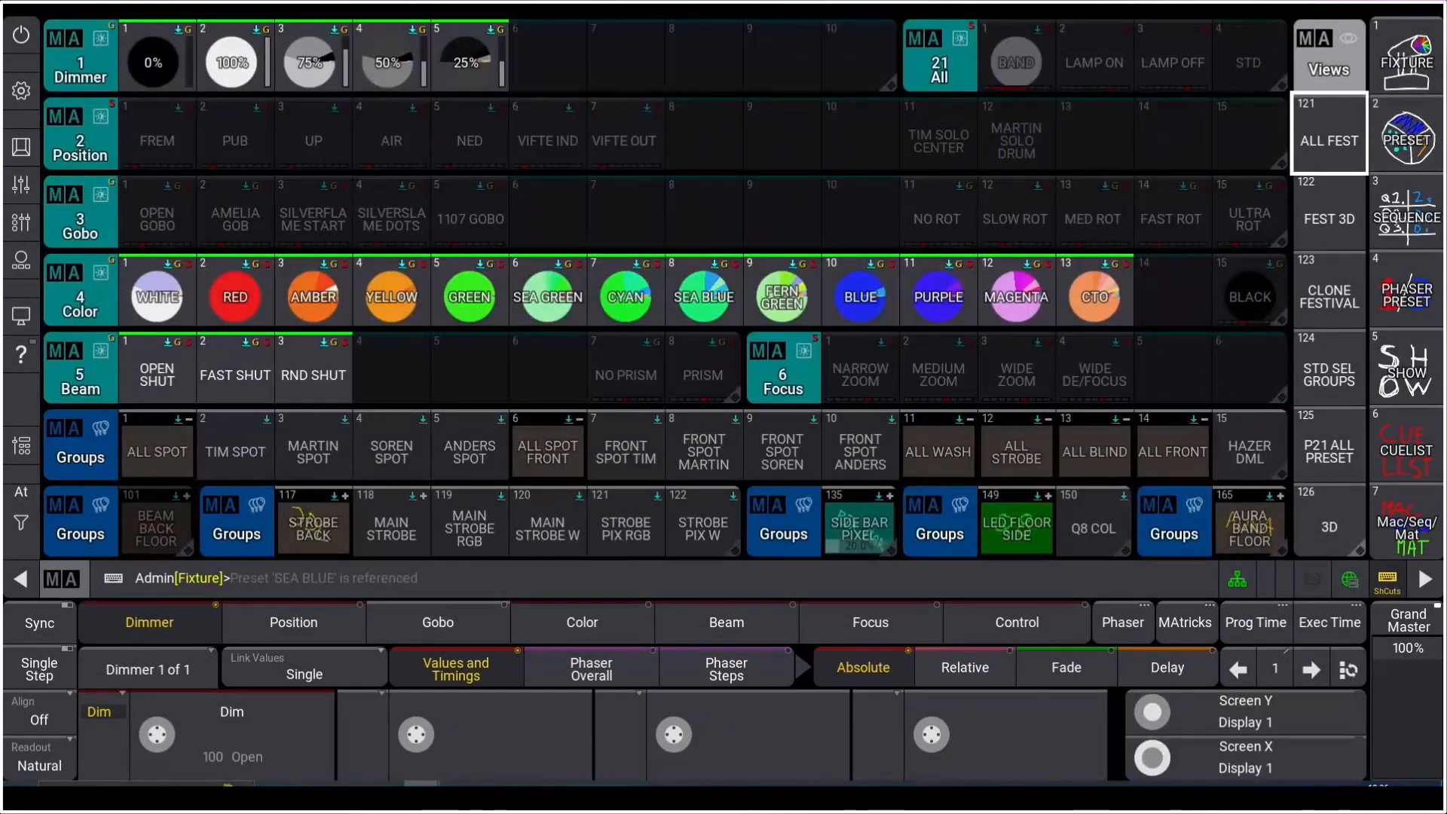
pyautogui.click(235, 297)
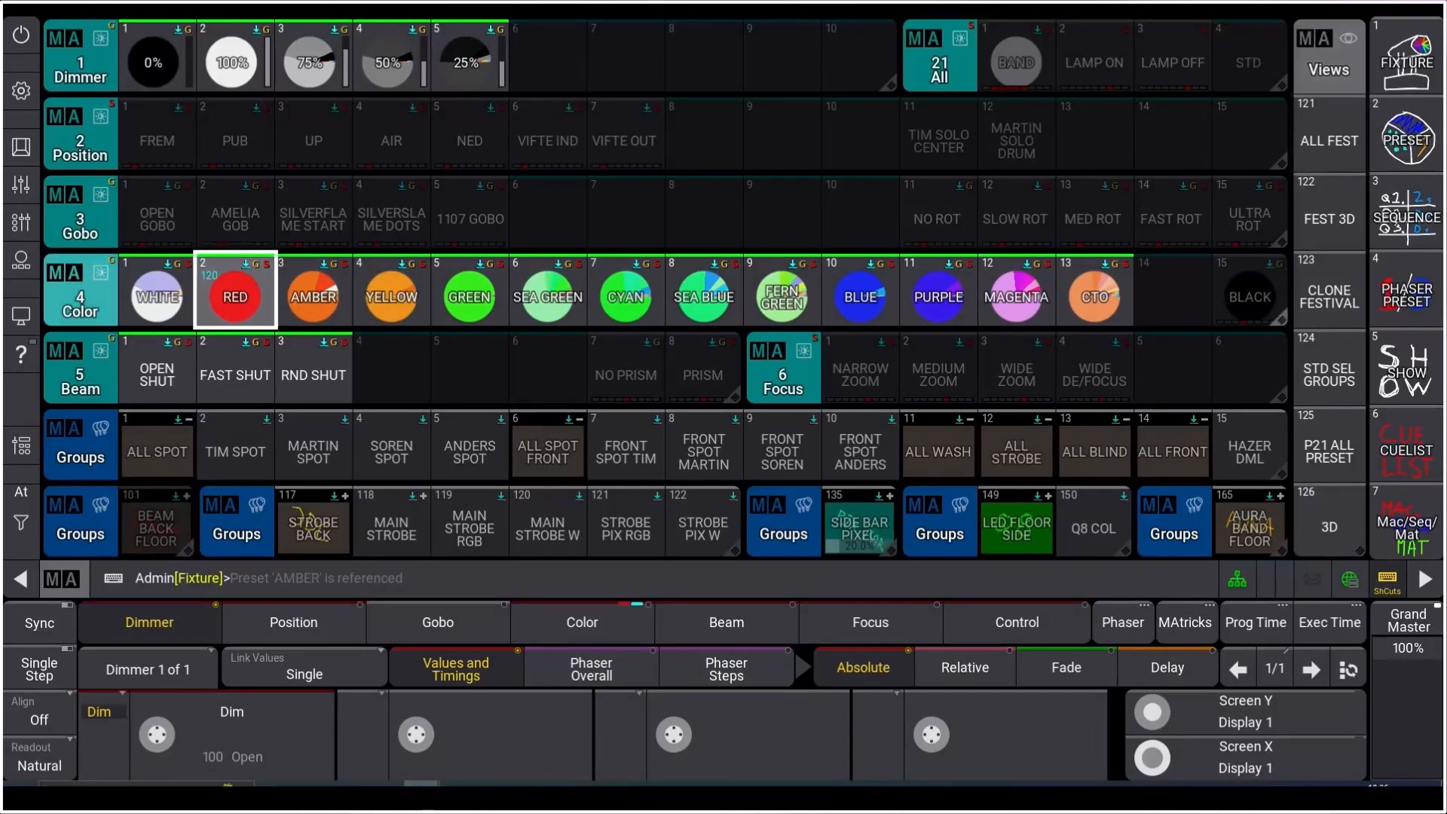
pyautogui.click(313, 297)
pyautogui.click(392, 297)
pyautogui.click(469, 297)
pyautogui.click(548, 297)
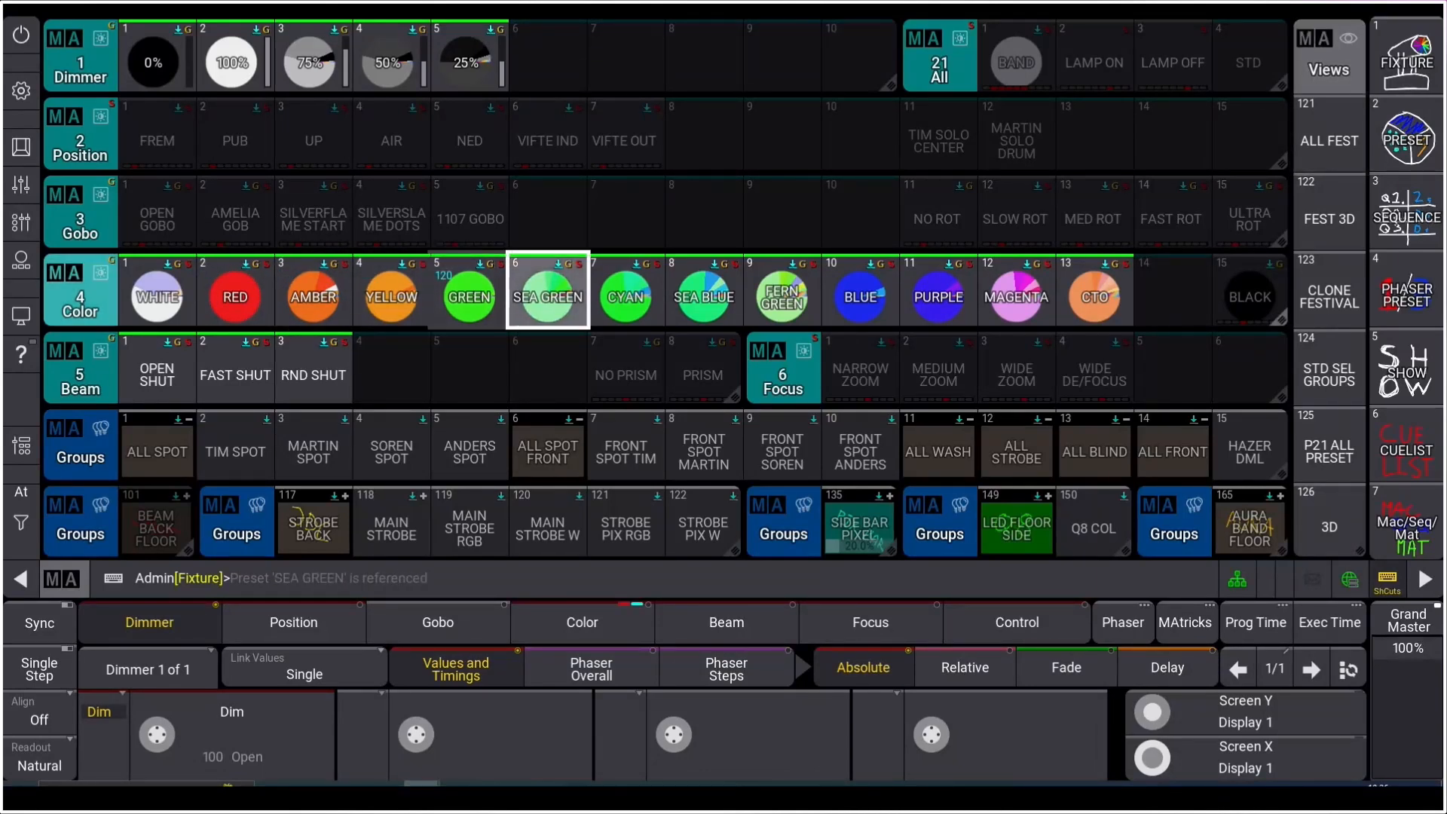
pyautogui.click(625, 297)
pyautogui.click(703, 297)
pyautogui.click(782, 297)
pyautogui.click(860, 296)
pyautogui.click(938, 297)
pyautogui.click(1017, 297)
pyautogui.press('Escape')
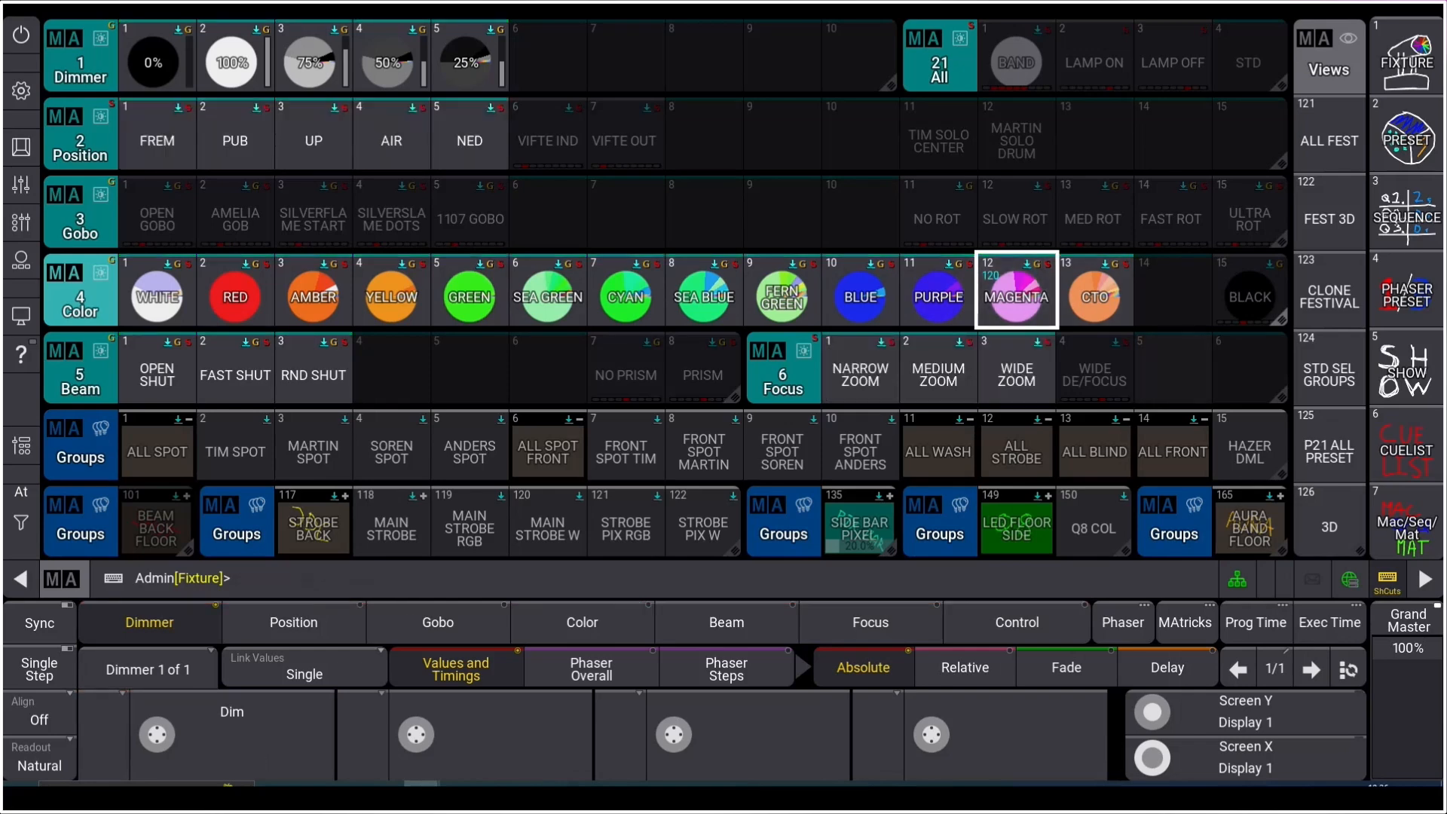
# Step: Activate the Full world from the FEST 3D view and return to the ALL FEST view
pyautogui.click(1407, 291)
pyautogui.click(1406, 213)
pyautogui.click(1407, 140)
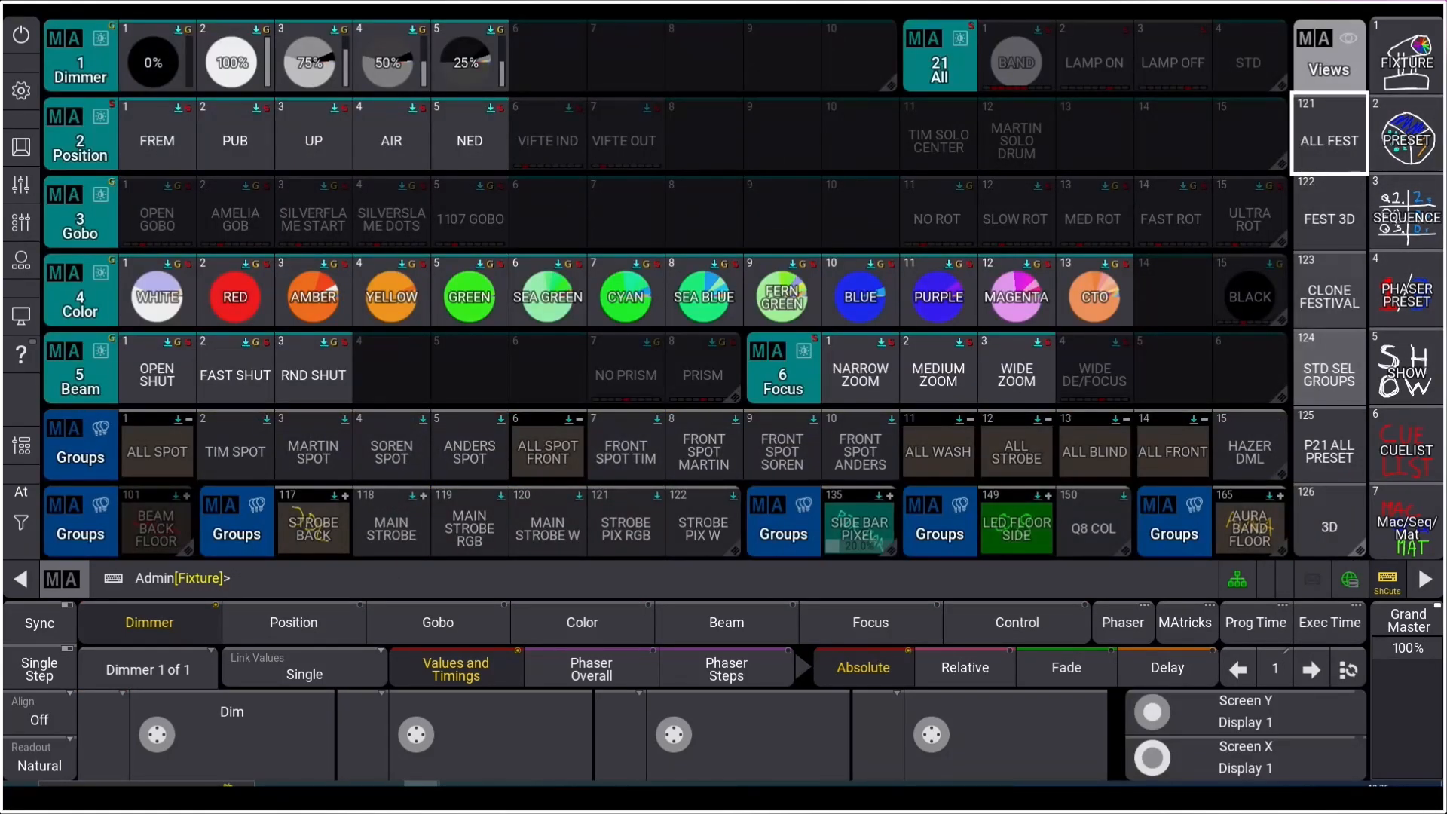
pyautogui.click(1329, 218)
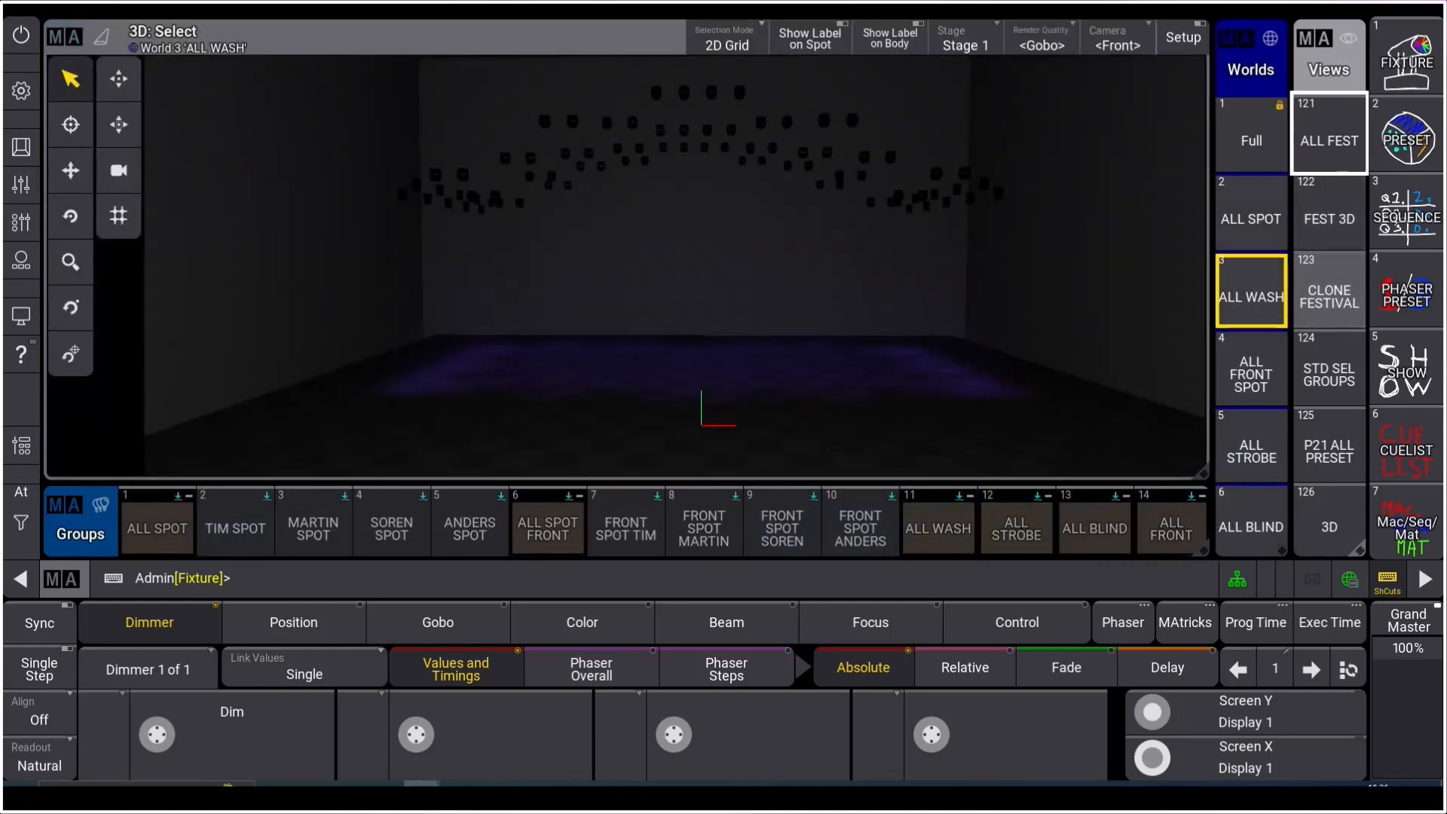
pyautogui.click(1250, 140)
pyautogui.click(1329, 140)
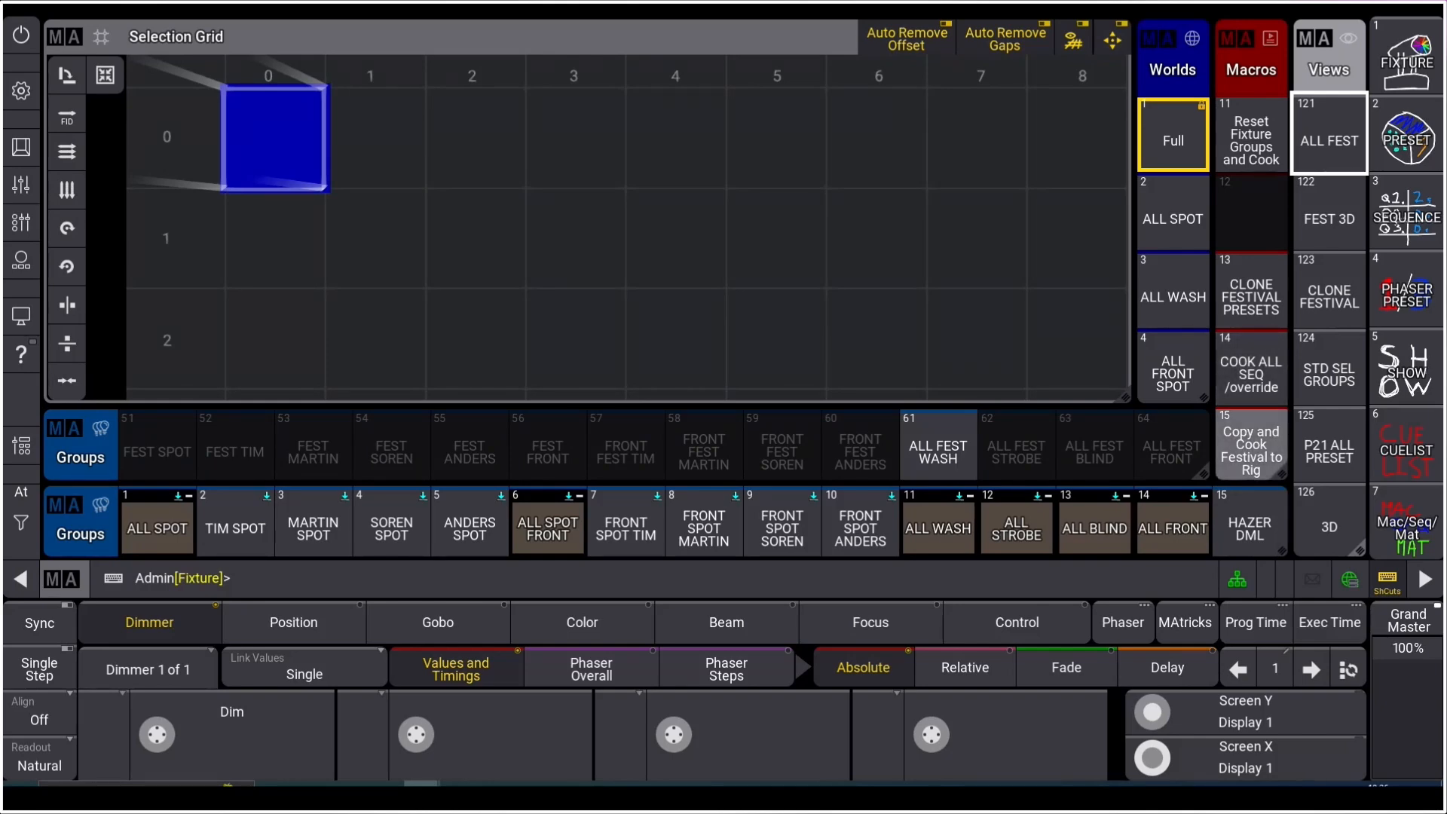
# Step: Run the Copy and Cook Festival to Rig macro and inspect the wash fixtures' arrangement in the Selection Grid
pyautogui.click(1251, 446)
pyautogui.click(1064, 408)
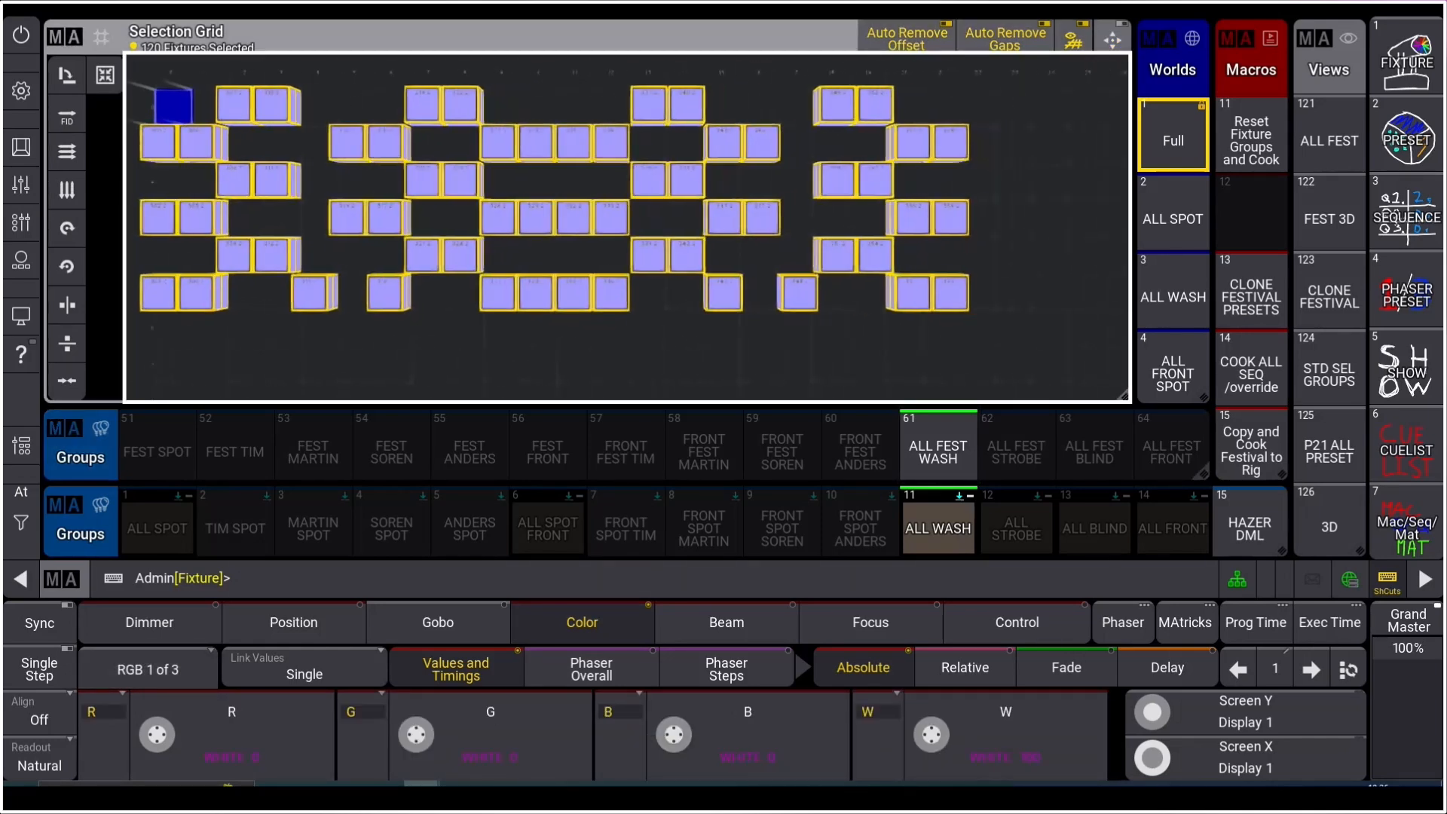
pyautogui.scroll(3, 627, 227)
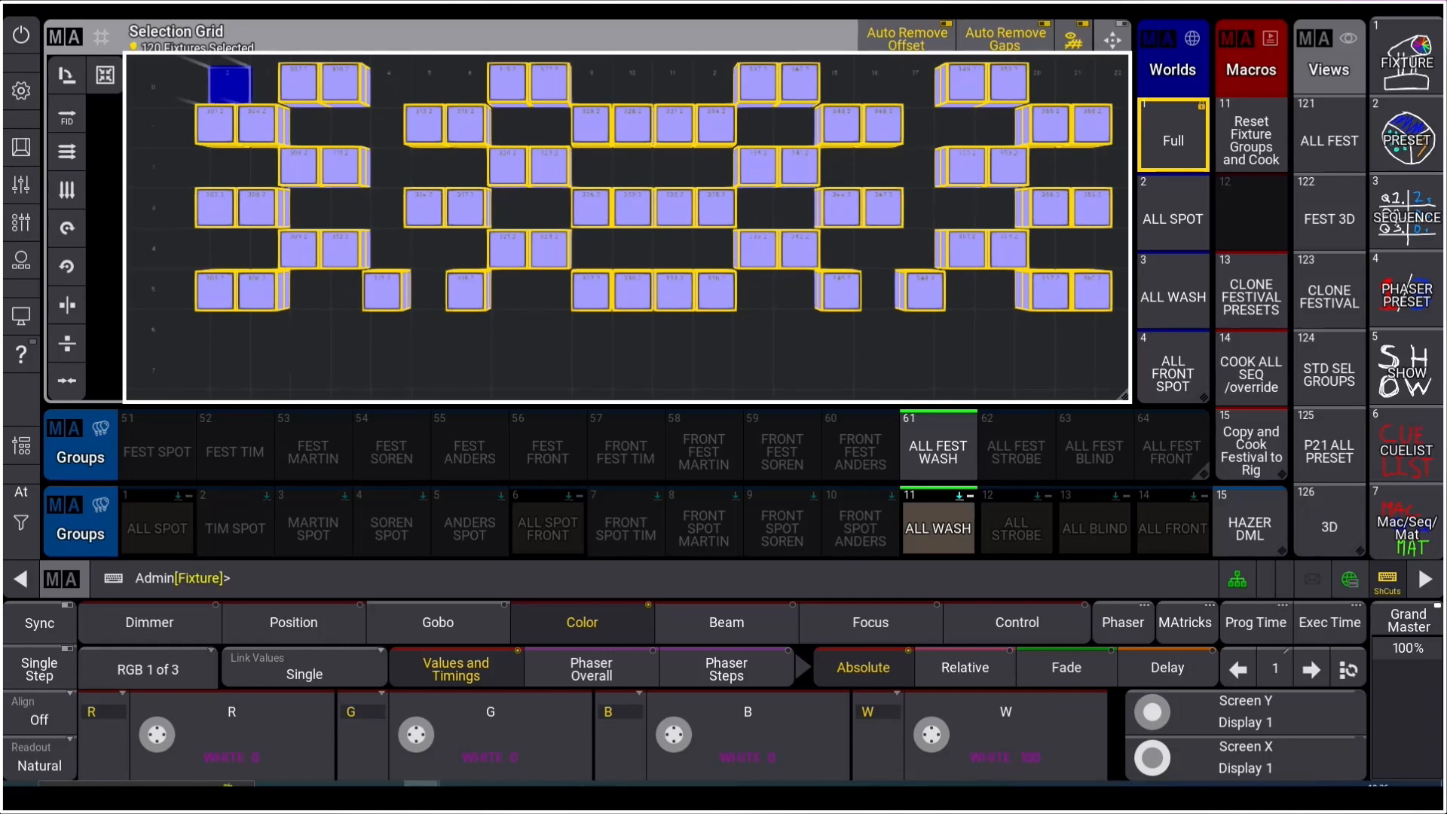
pyautogui.moveTo(626, 227); pyautogui.dragTo(605, 267)
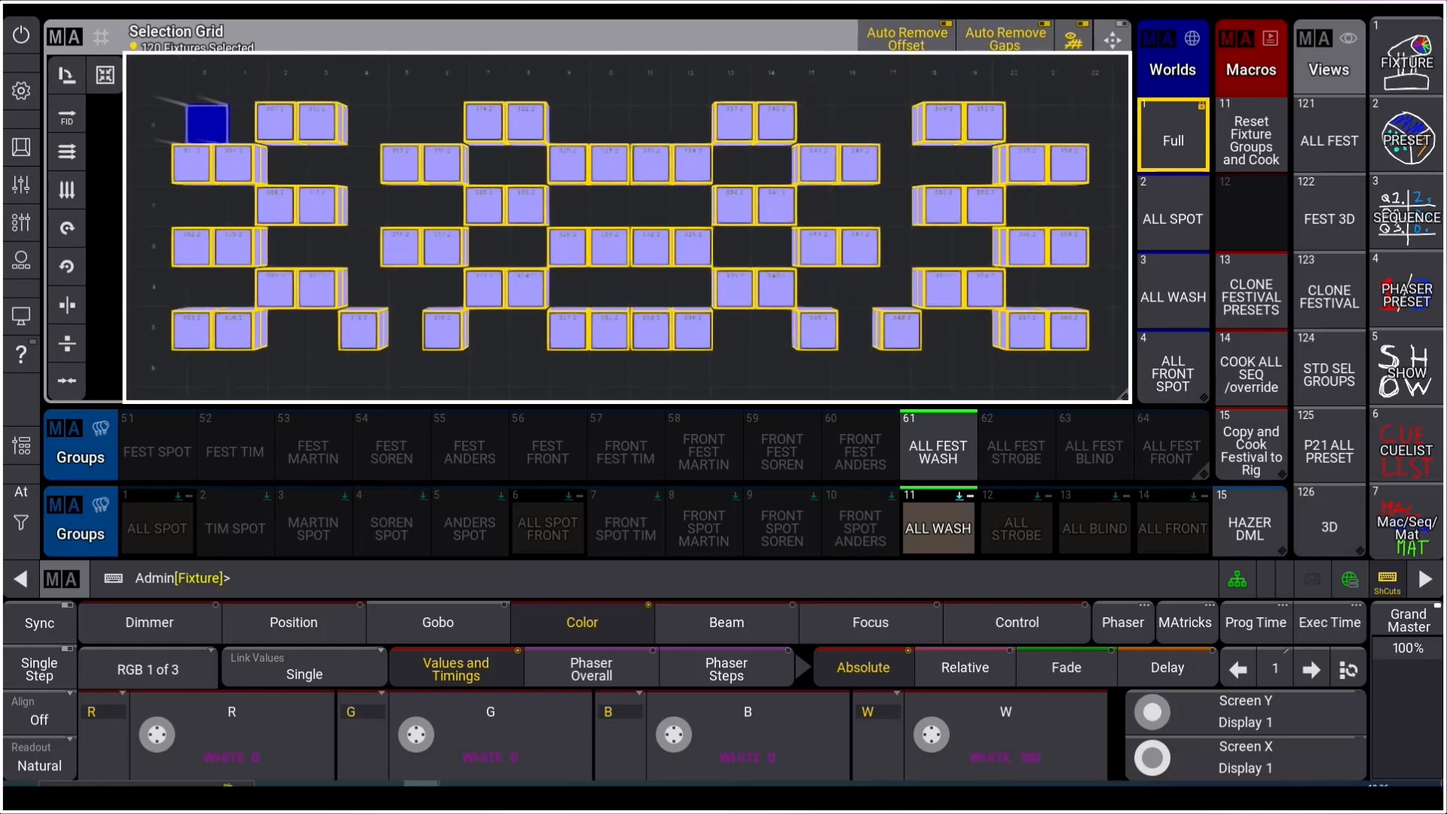